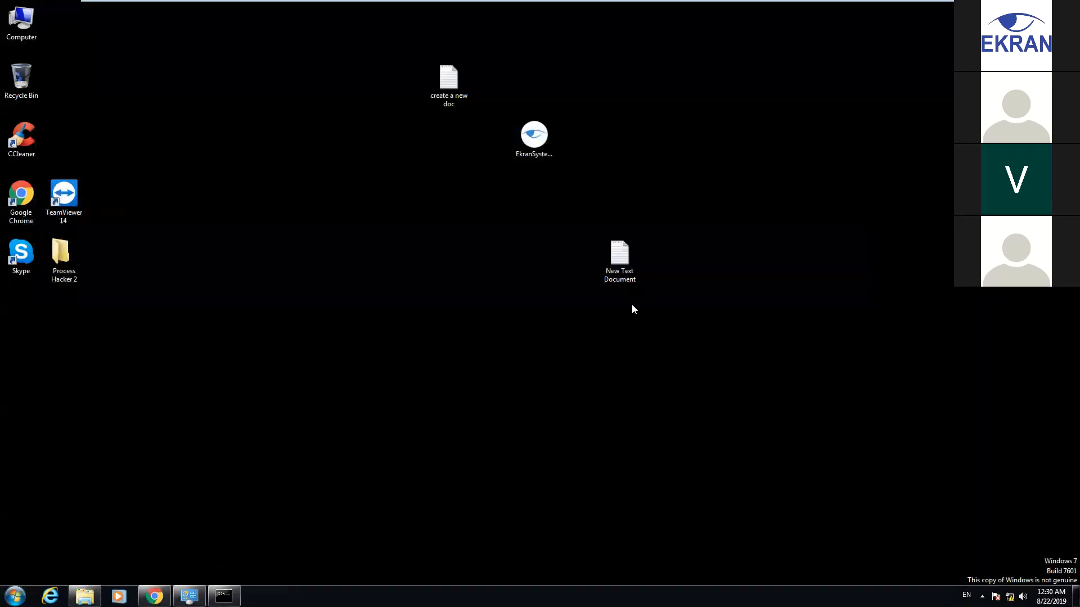
Switch to the Windows Server 2008 VM and hide the command prompt to show its desktop
click(530, 11)
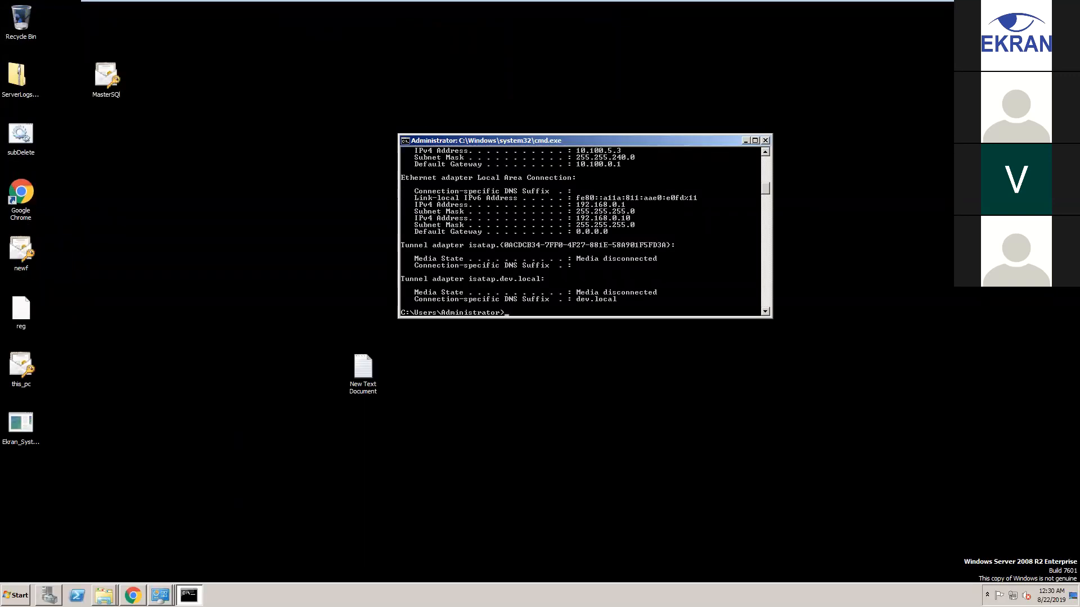
click(967, 542)
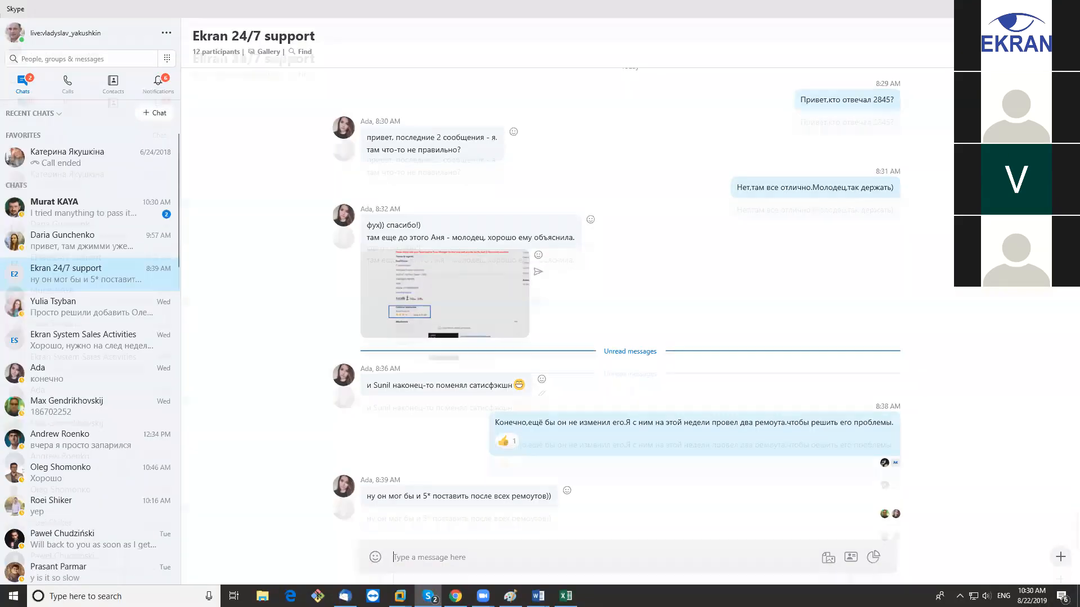
click(1015, 9)
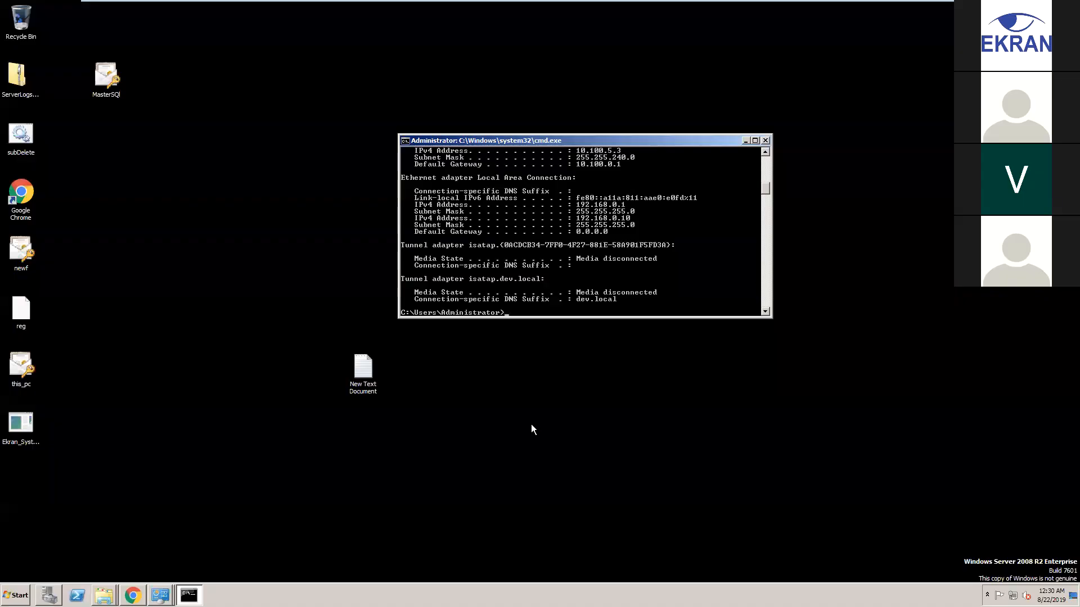
click(745, 141)
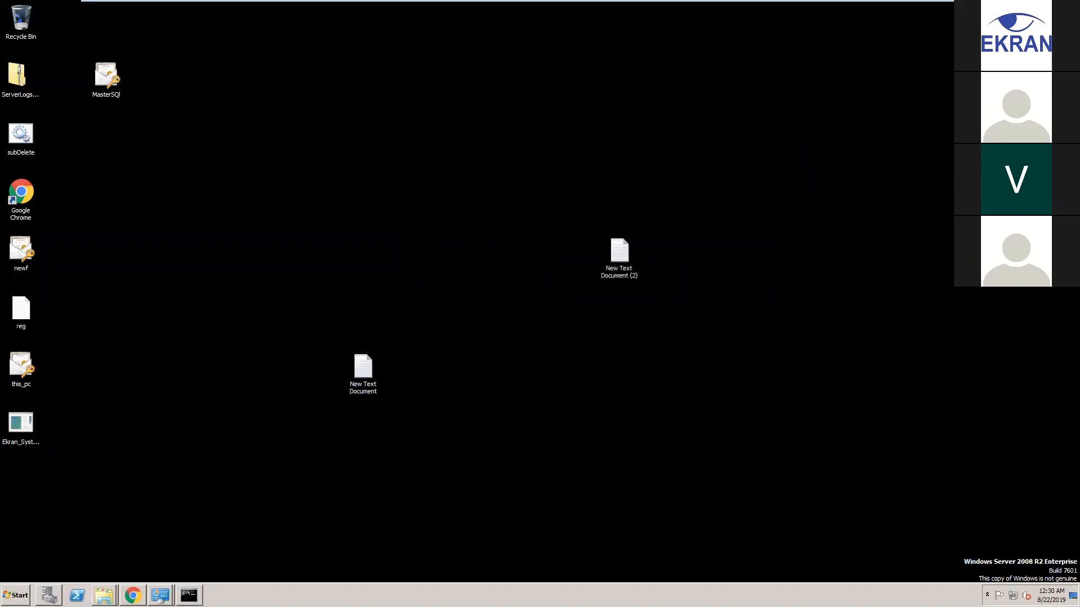
mouse_move(133, 595)
Look at the Windows 7 and Server 2012 VMs, then bring up Ekran_help.pdf on Server 2008
mouse_move(539, 2)
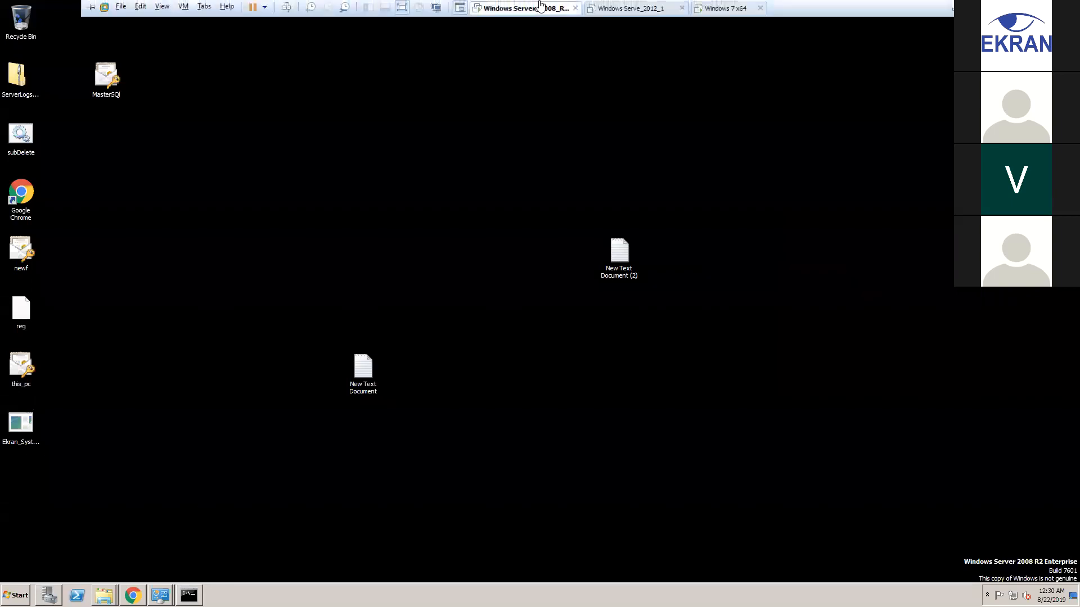
click(720, 9)
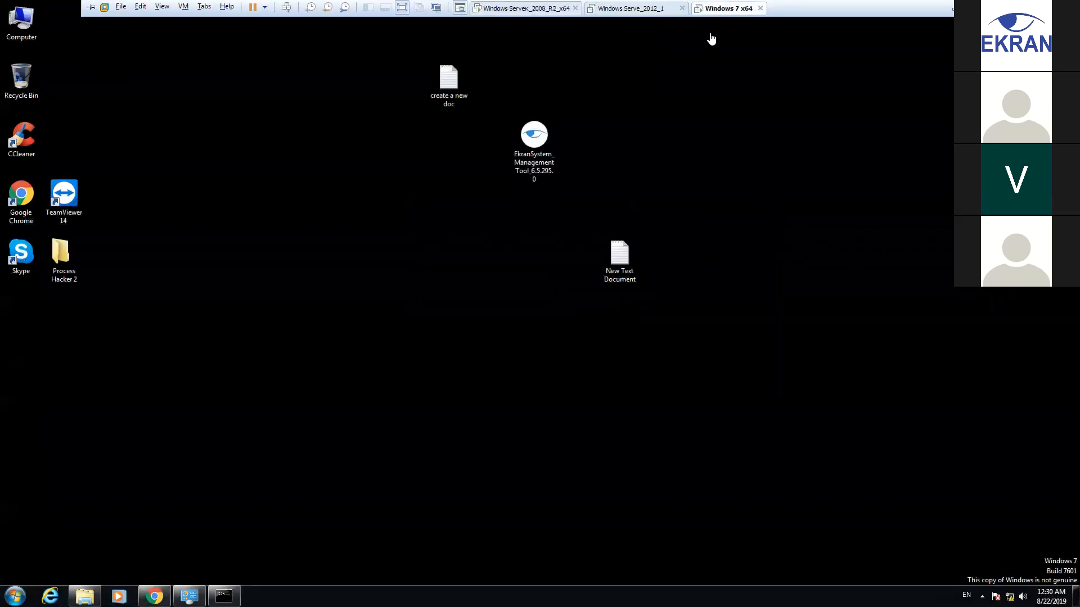
click(618, 9)
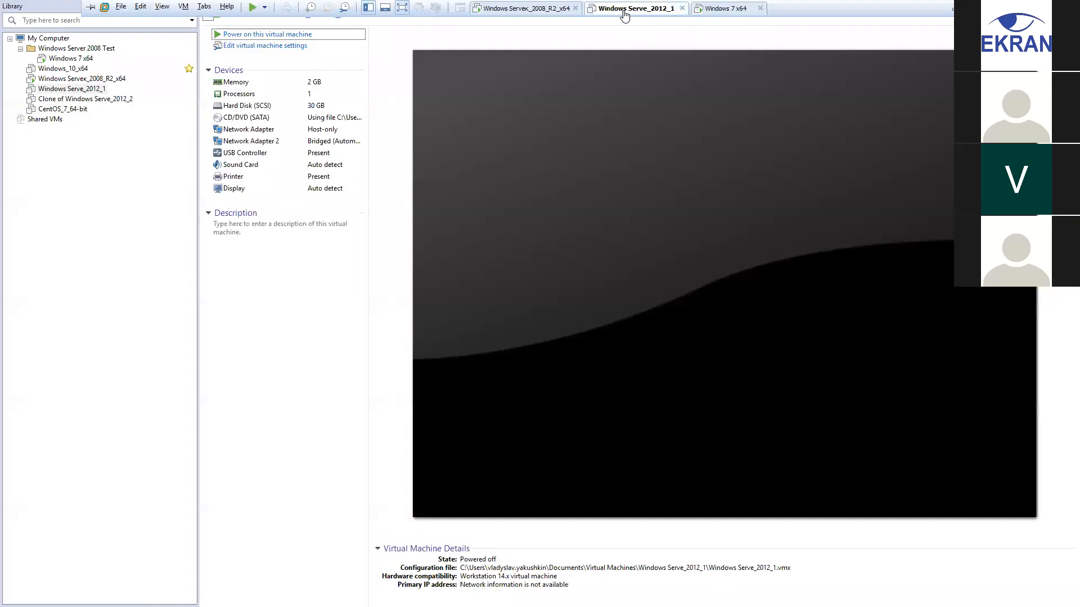
click(534, 11)
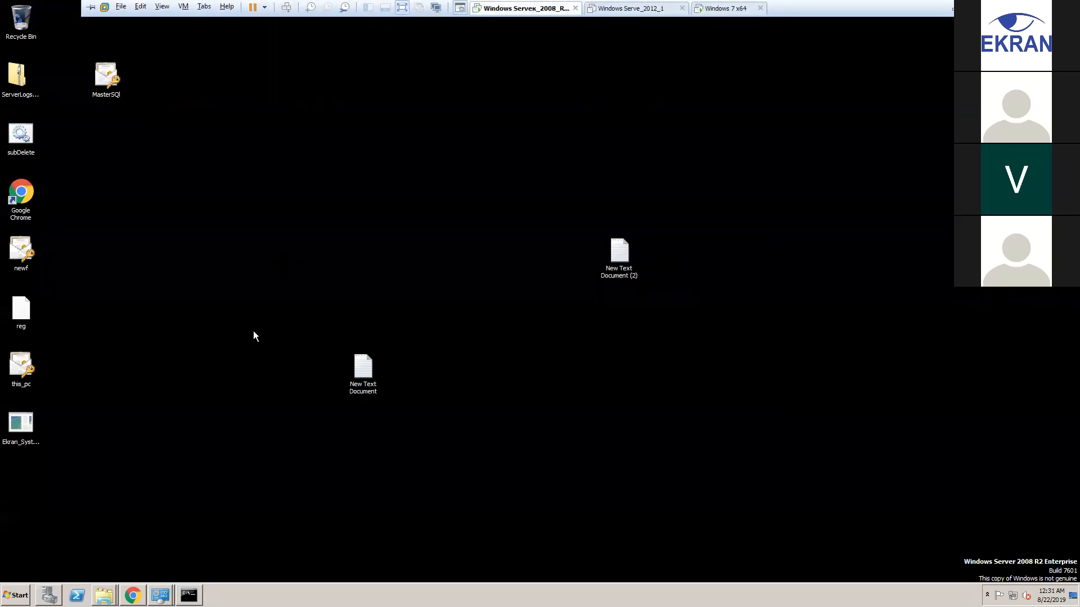
click(133, 595)
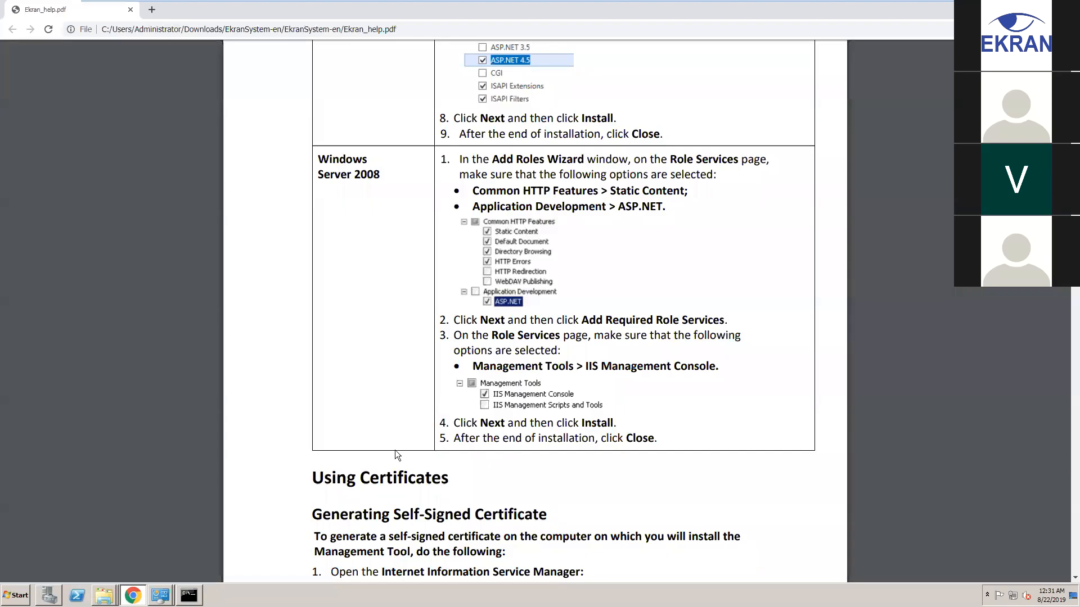
Scroll the Ekran help PDF past Using Certificates to the Management Tool Interface page (page 90)
scroll(415, 364, down, 15)
scroll(412, 370, down, 20)
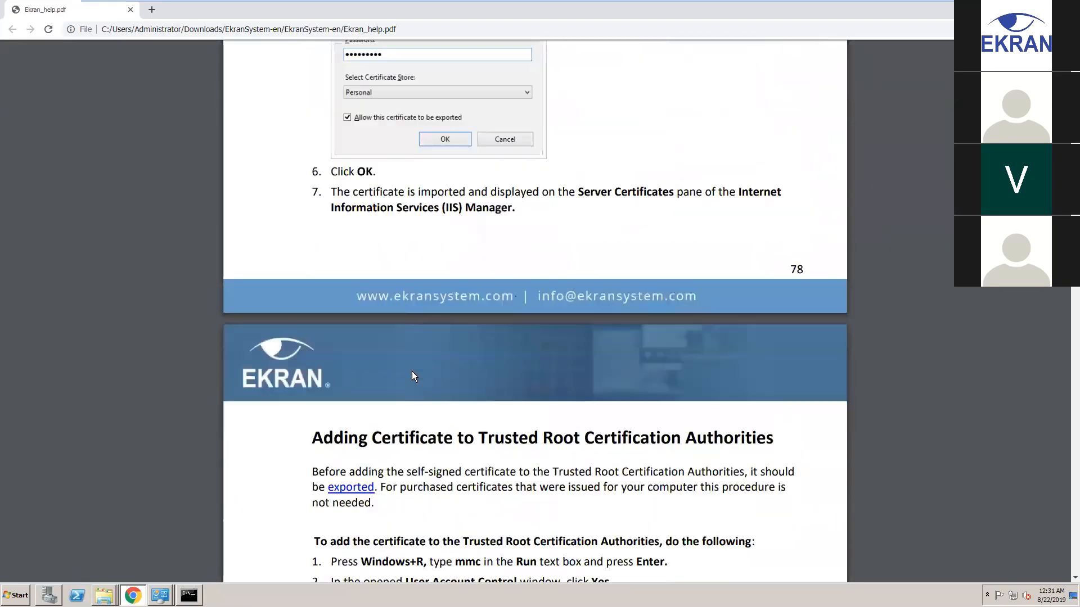
scroll(414, 375, down, 20)
scroll(408, 375, down, 20)
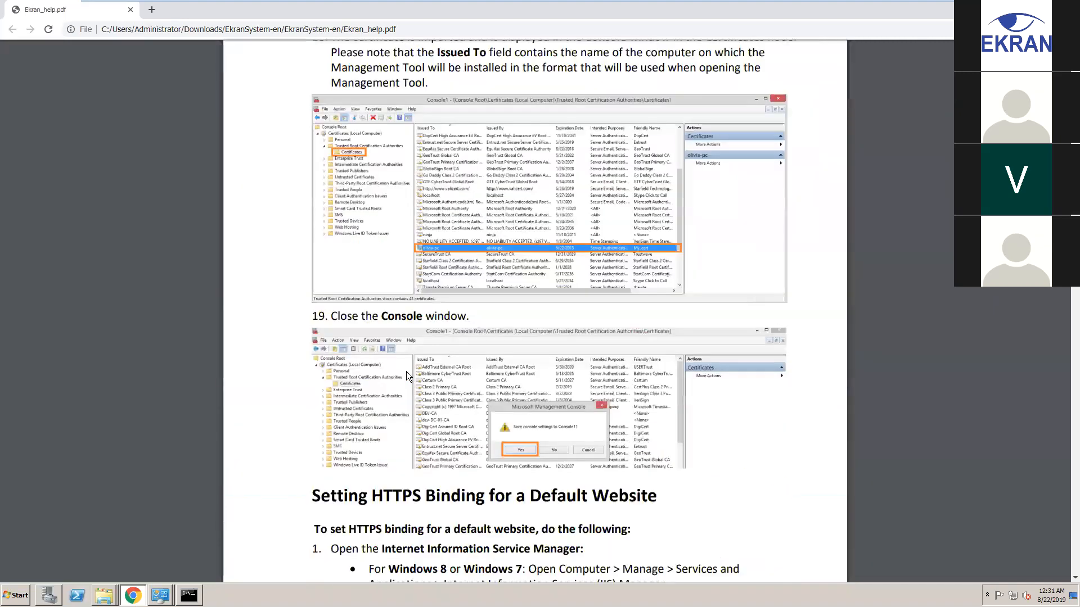
scroll(407, 375, down, 8)
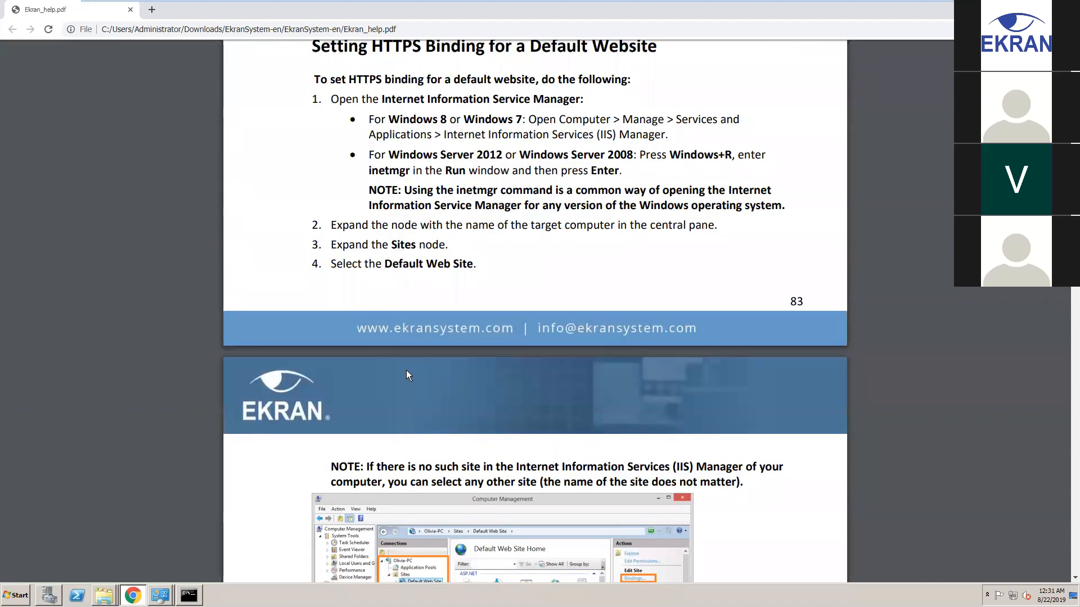
scroll(407, 375, down, 15)
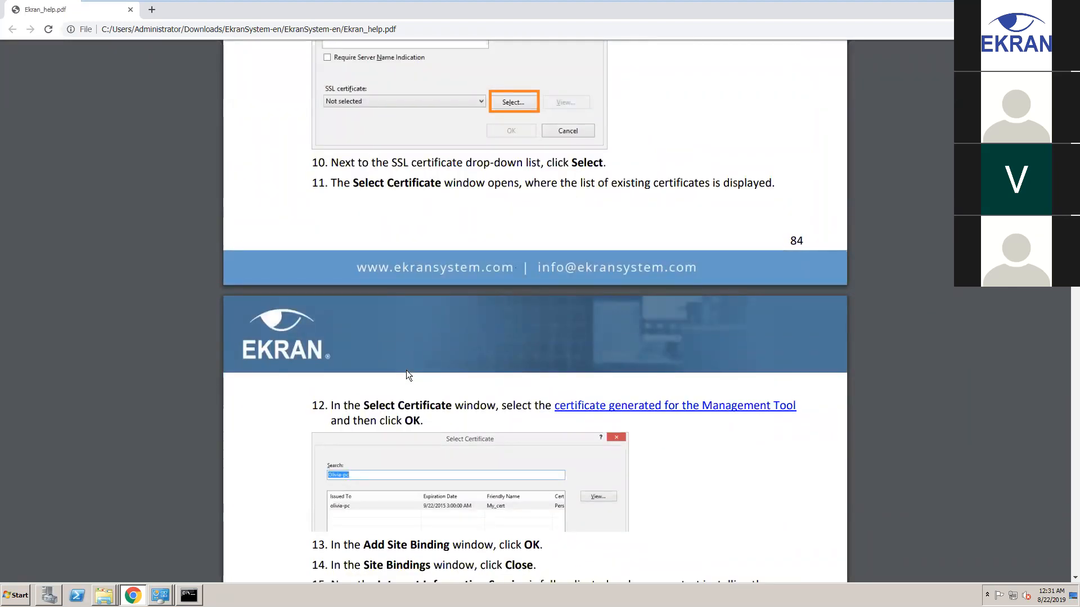
scroll(408, 376, down, 8)
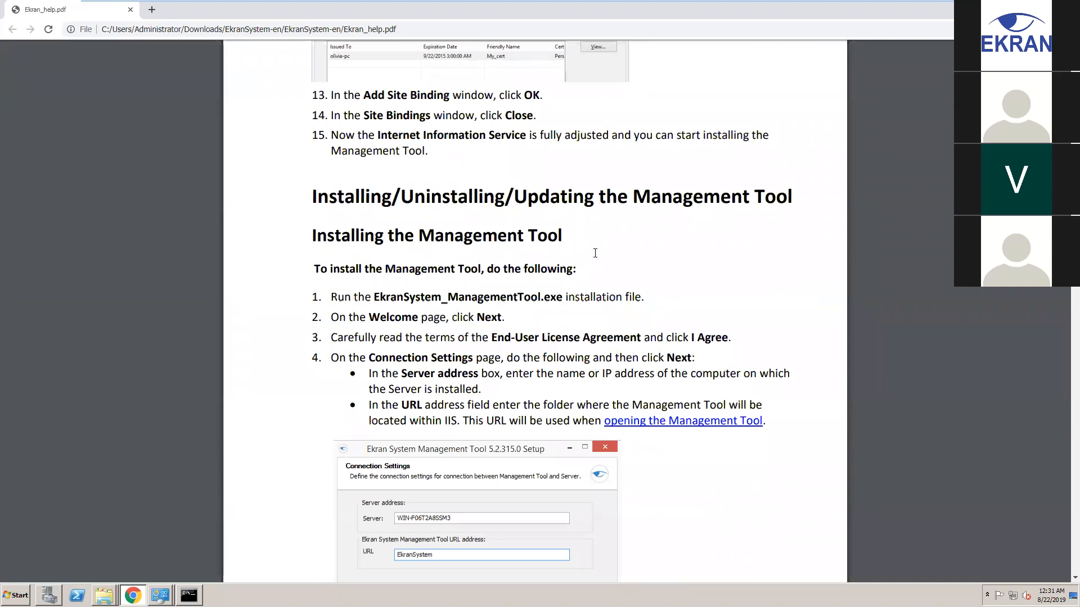
scroll(593, 253, down, 3)
scroll(595, 253, down, 13)
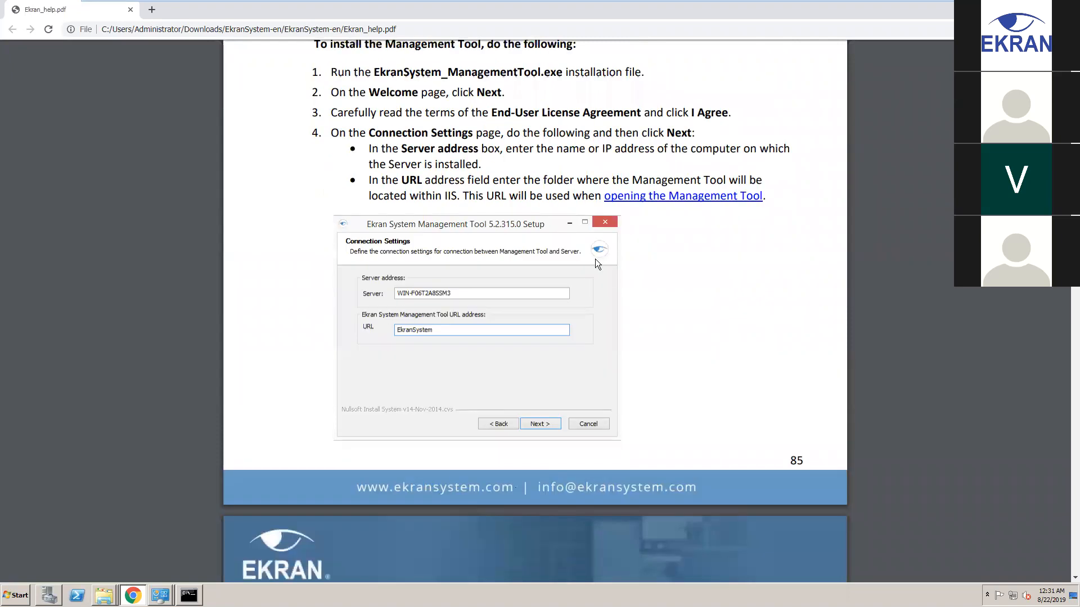
scroll(595, 259, down, 9)
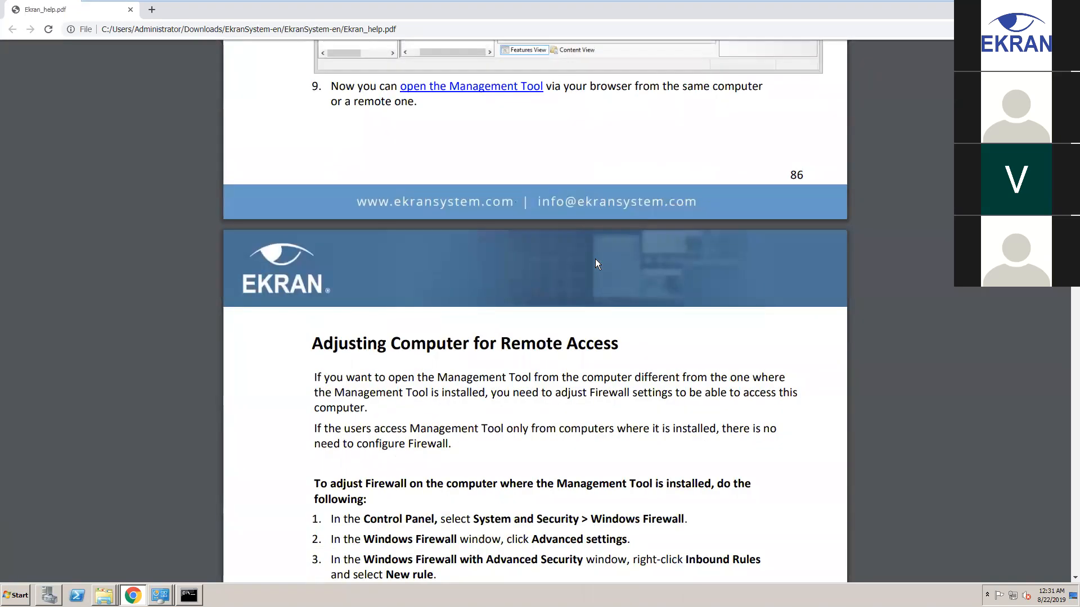
scroll(595, 262, down, 5)
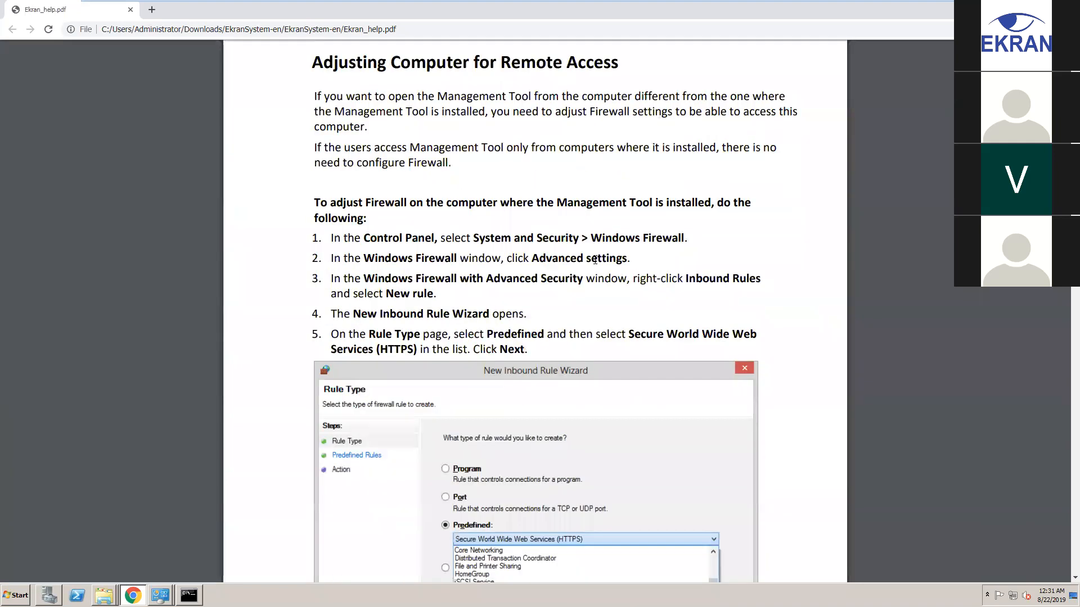
scroll(595, 259, up, 6)
scroll(596, 262, down, 7)
scroll(596, 264, down, 20)
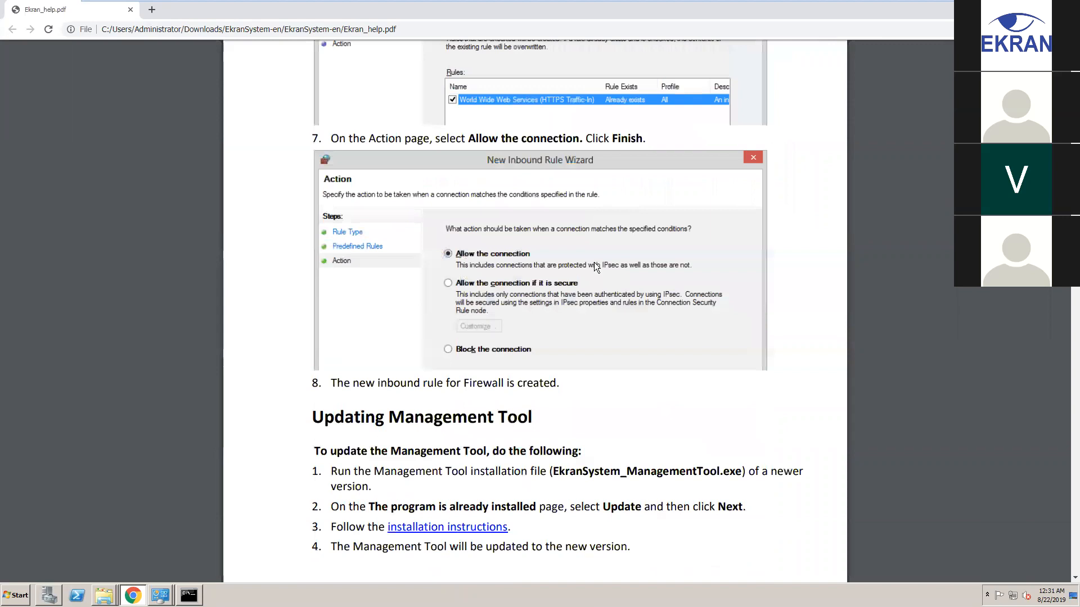
scroll(595, 263, down, 12)
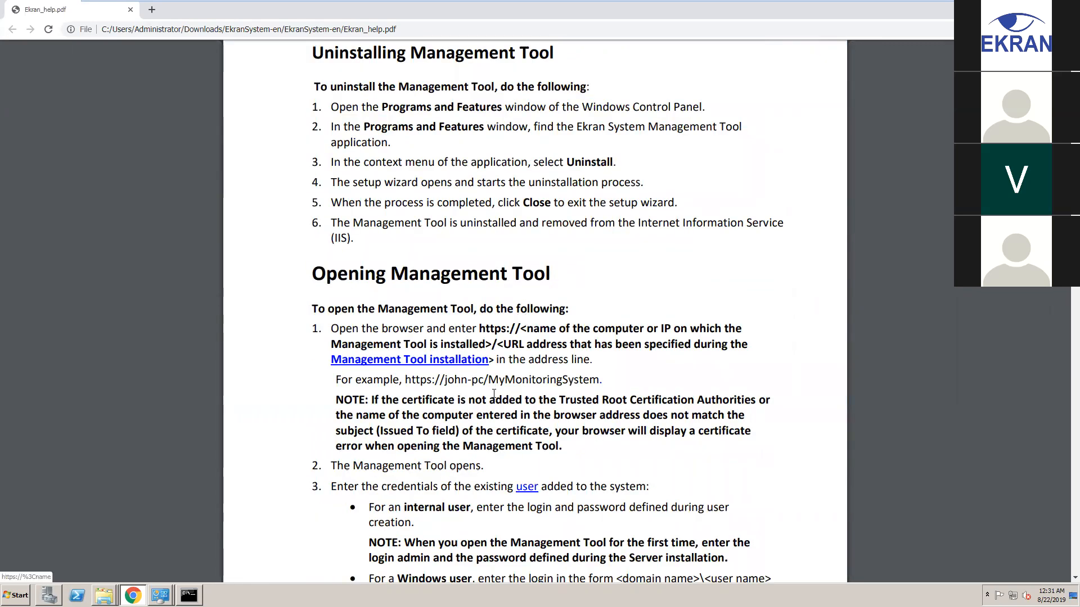
scroll(509, 402, down, 1)
scroll(508, 403, down, 1)
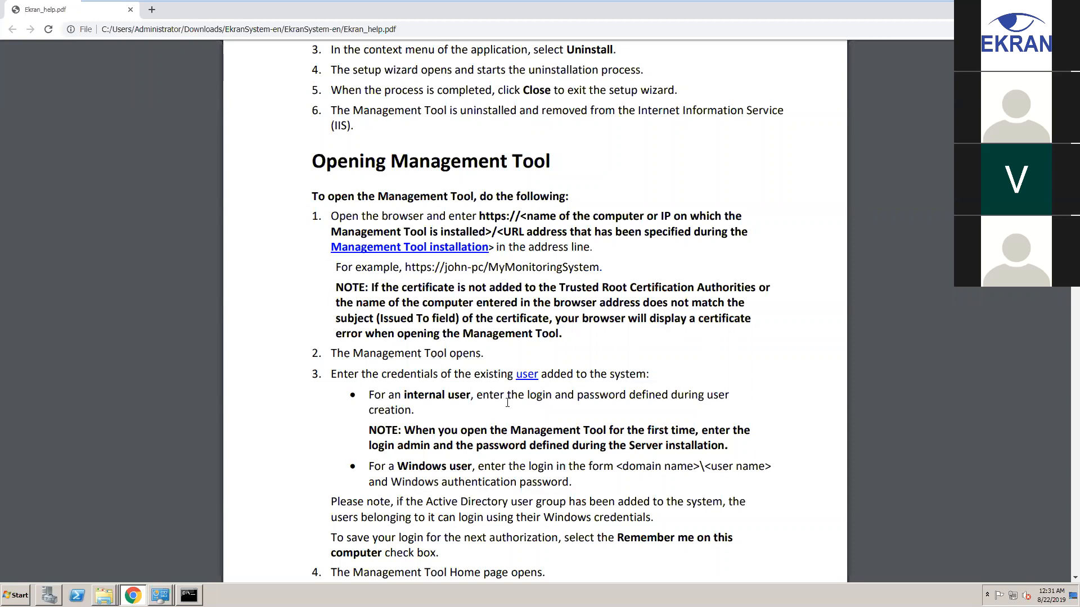
scroll(508, 404, down, 1)
scroll(508, 403, down, 2)
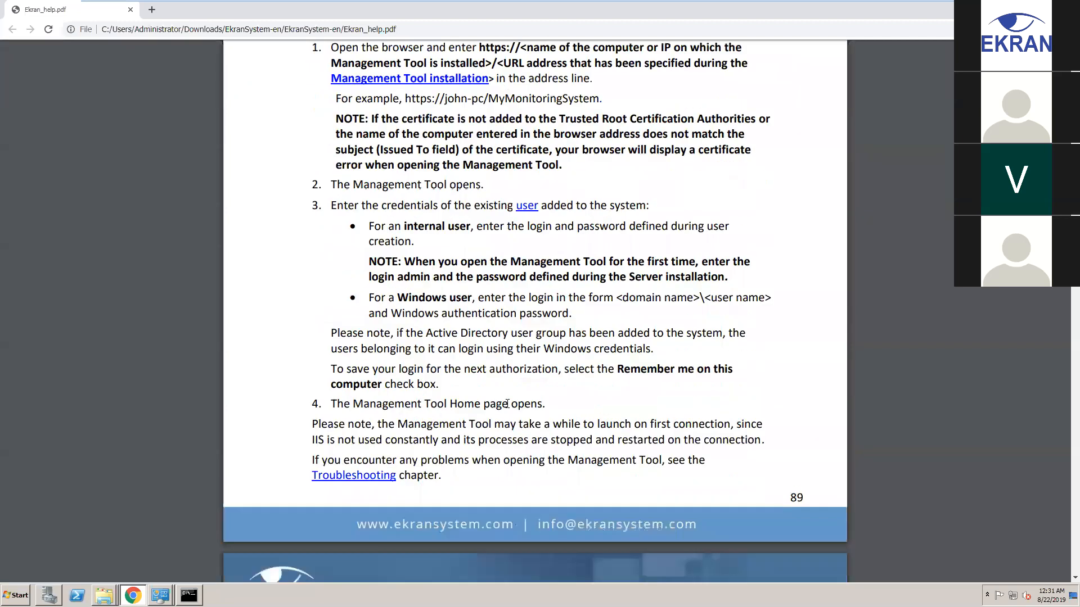
scroll(508, 403, down, 5)
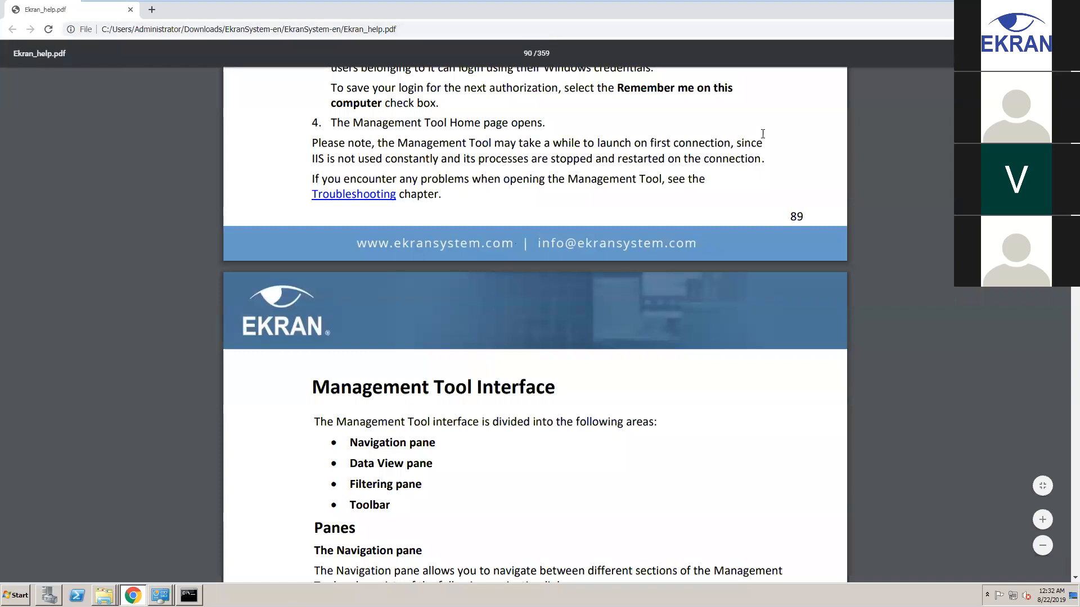
Go to the PDF's first page and use the Table of Contents to reach Installing the Server, page 31
mouse_move(655, 2)
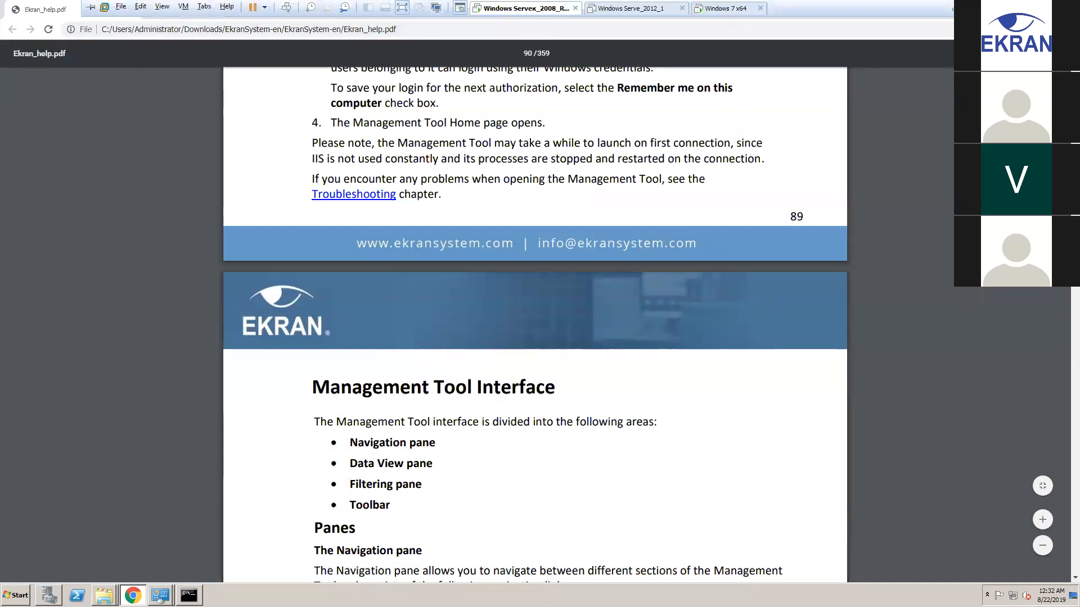
scroll(623, 268, down, 5)
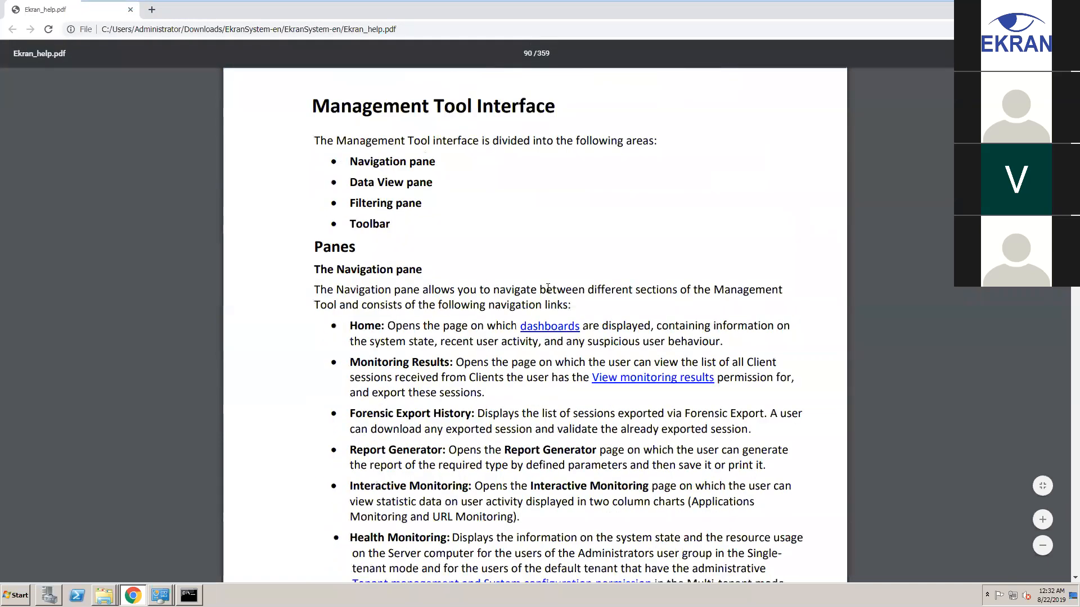
scroll(564, 270, up, 9)
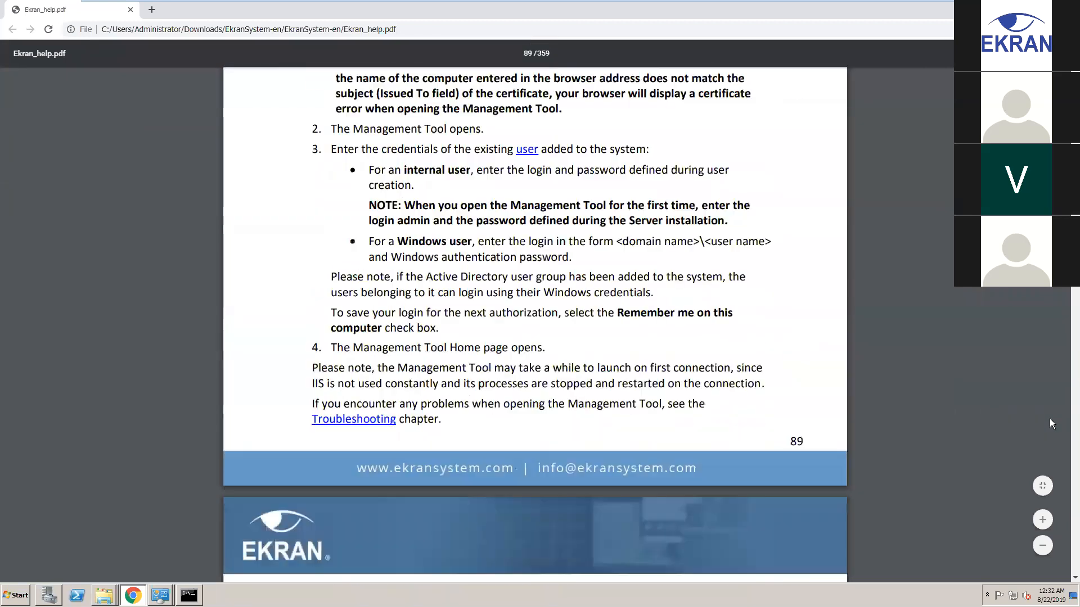
key(Home)
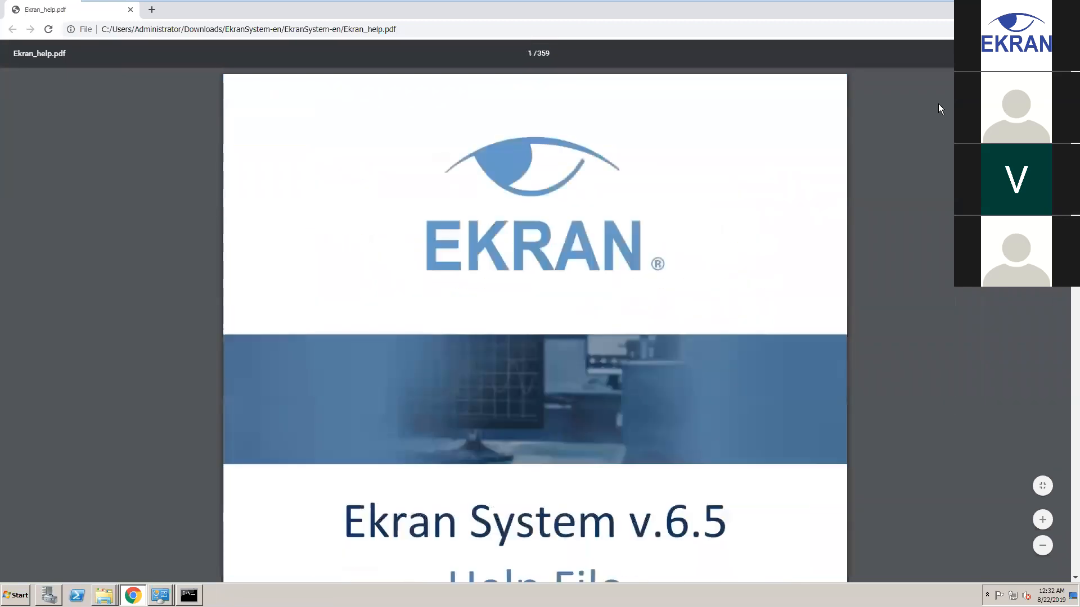
scroll(647, 265, down, 3)
scroll(635, 263, down, 12)
scroll(629, 262, down, 3)
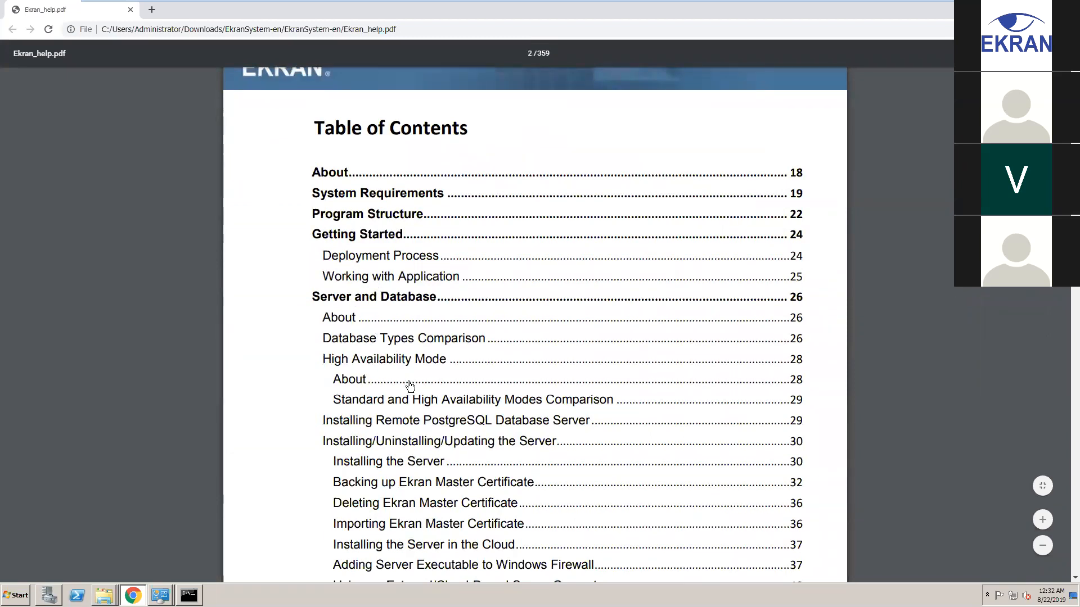
click(402, 464)
scroll(518, 326, down, 13)
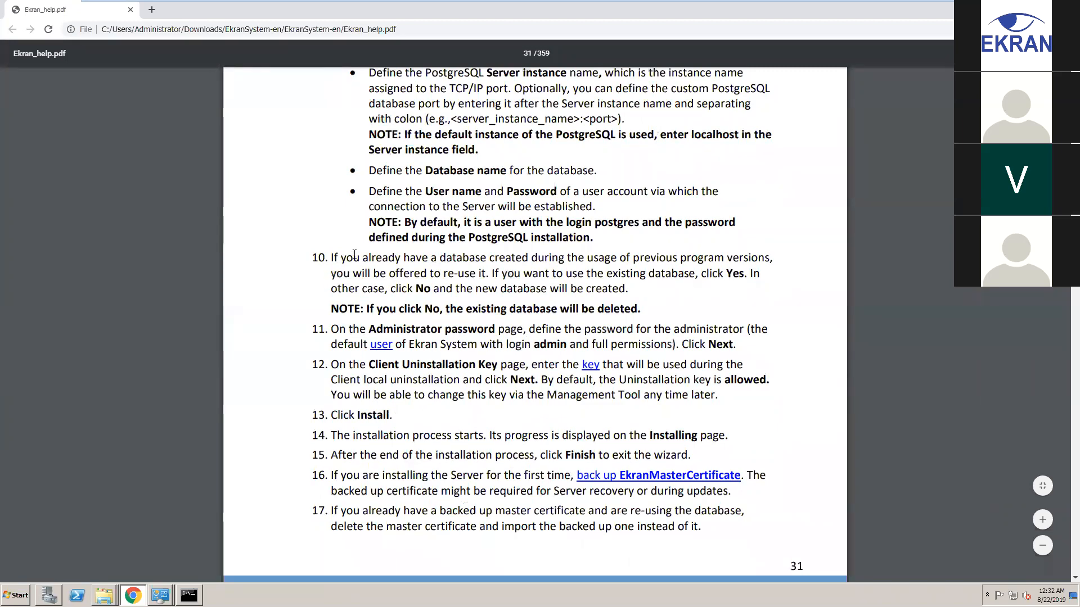
Highlight step 11's administrator password instructions and the default login in the help PDF
drag(332, 330, 452, 331)
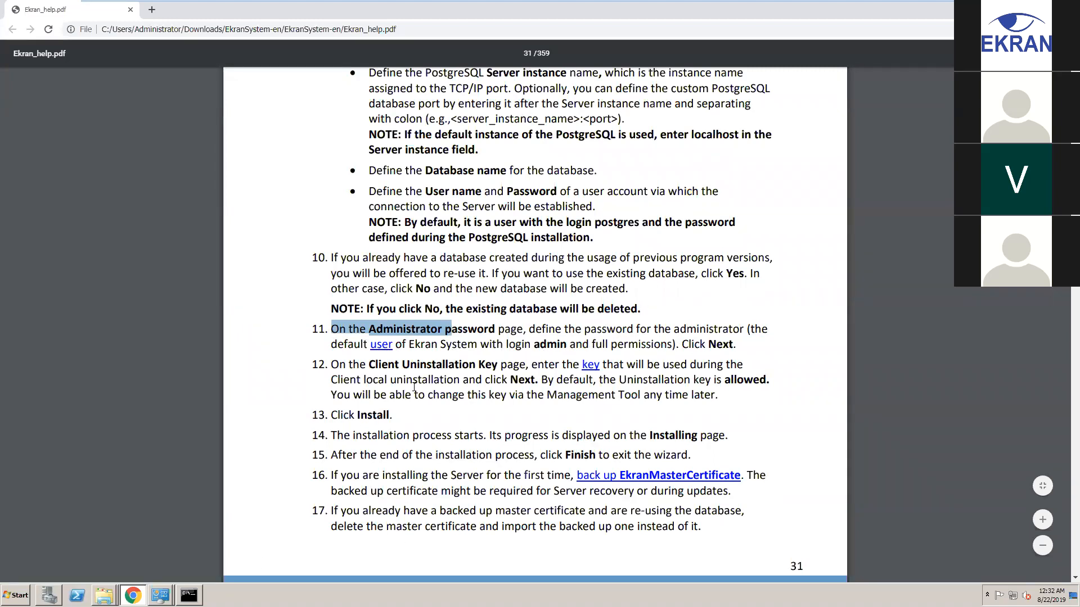
click(365, 328)
drag(336, 328, 565, 344)
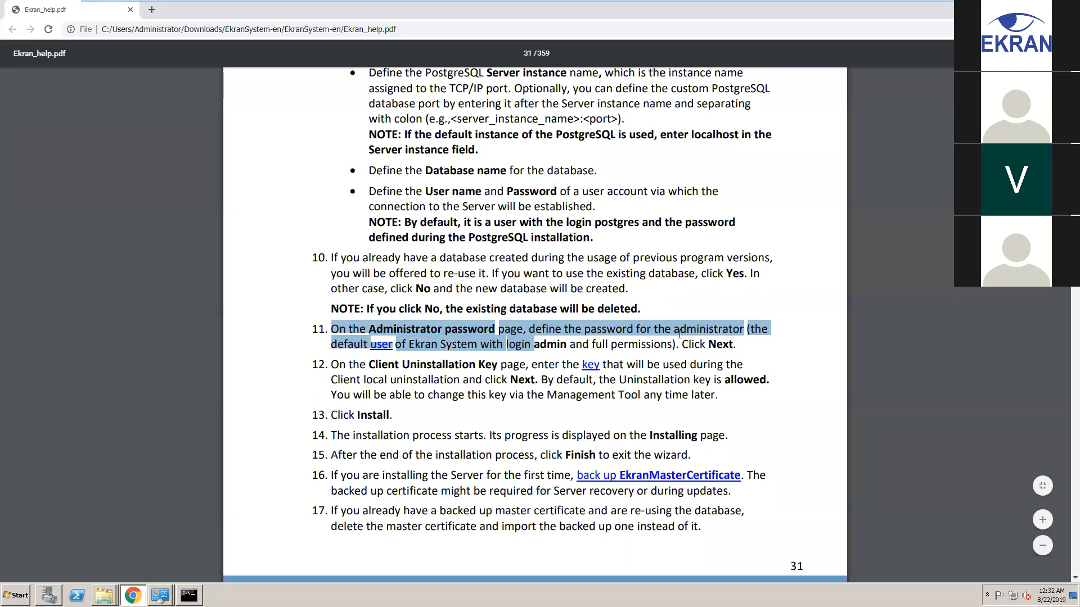
click(428, 385)
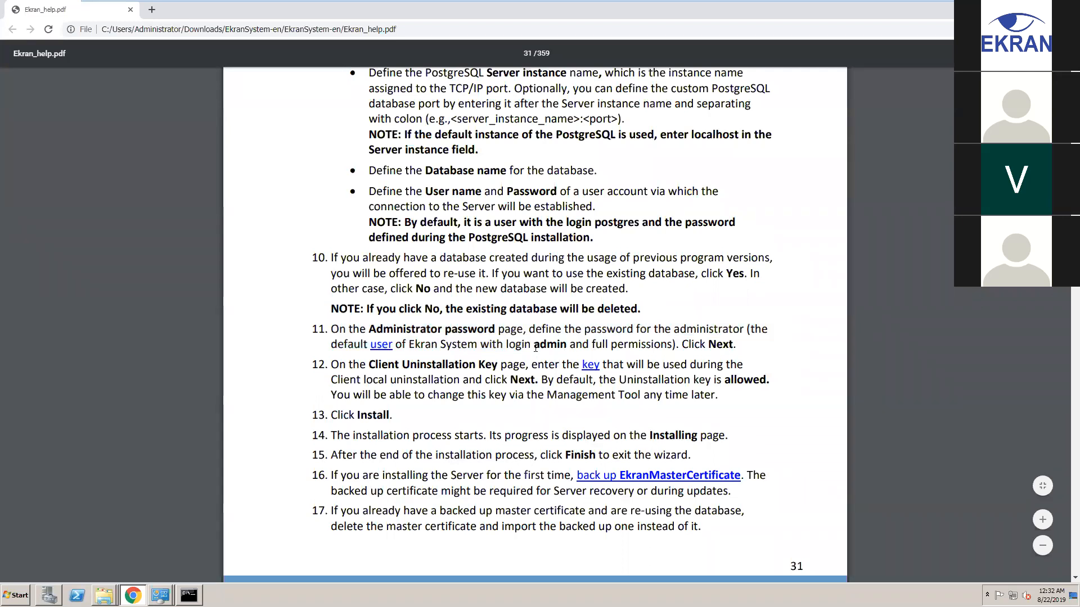
drag(509, 344, 570, 347)
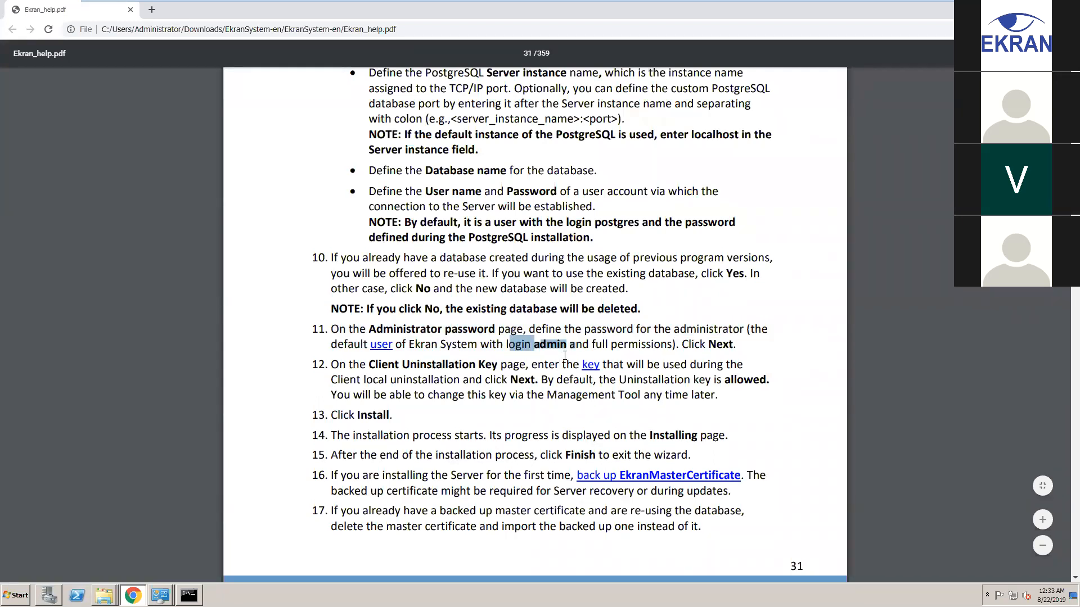
Switch to the Windows 7 x64 VM, bring up Chrome, and dismiss the Warning dialog
mouse_move(545, 2)
click(640, 8)
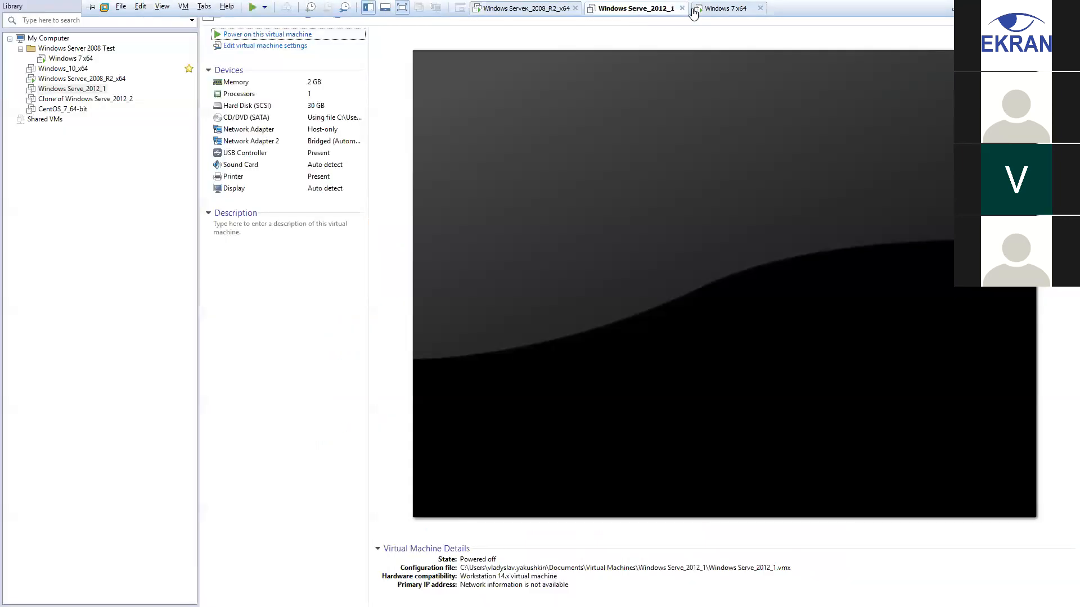
click(725, 8)
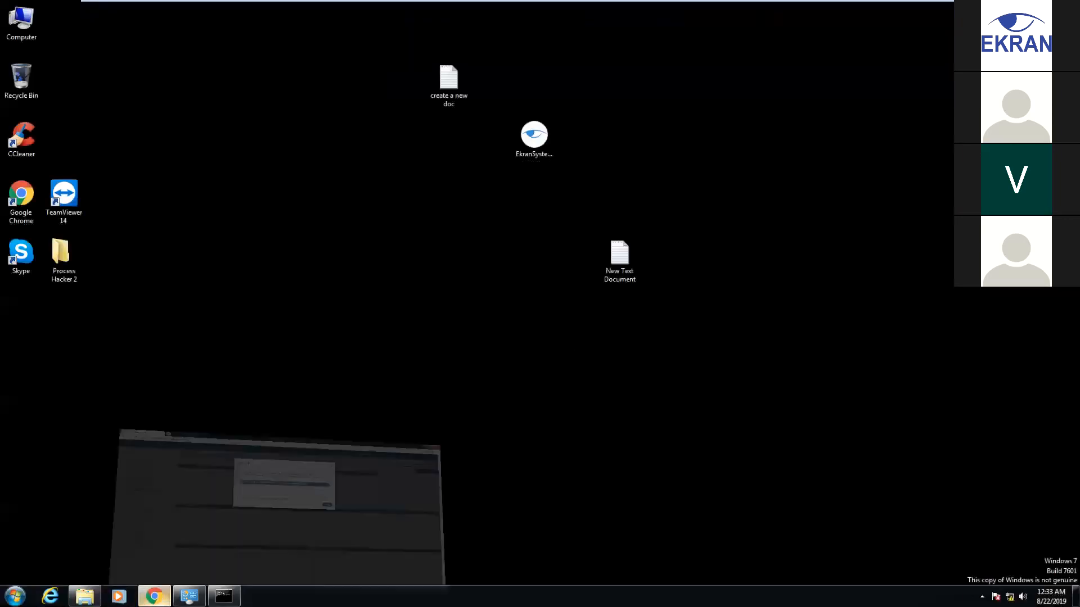
click(155, 597)
click(695, 106)
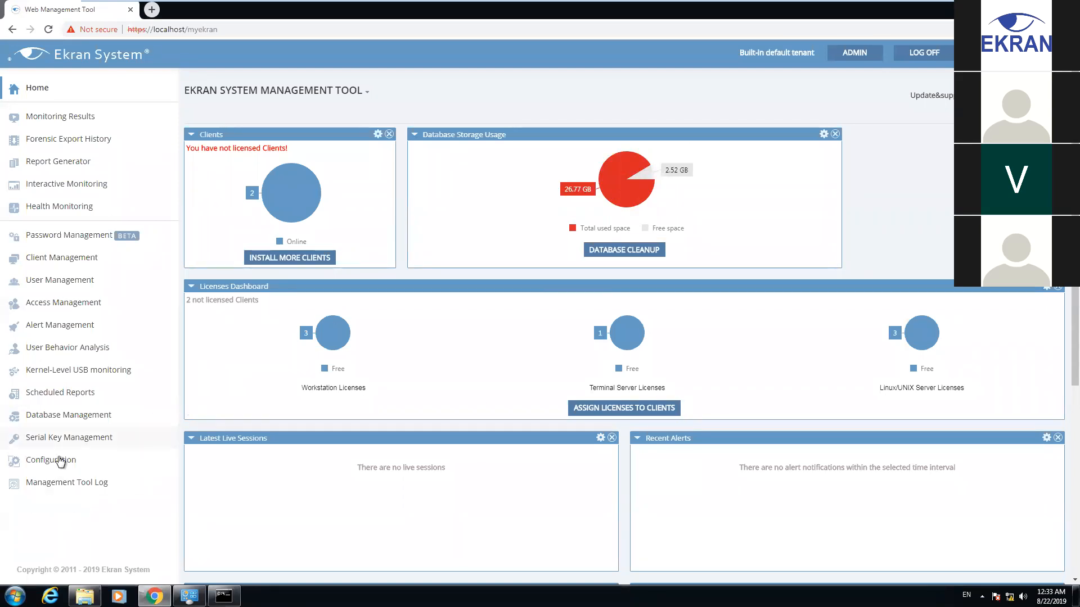
Review the serial keys' Activated status and Linux license counts on Serial Key Management
click(45, 441)
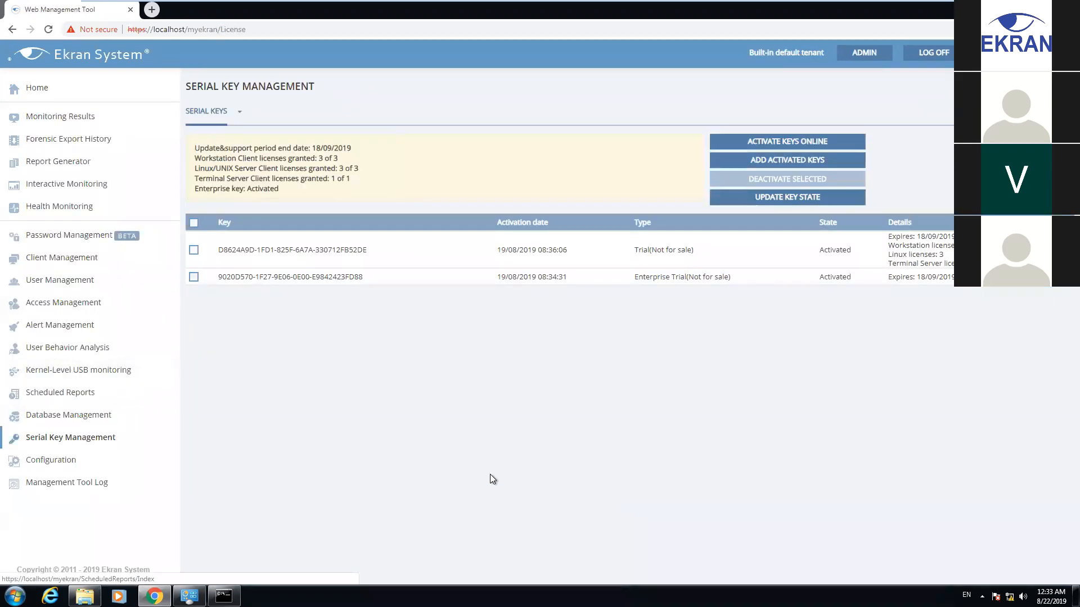
drag(247, 189, 279, 189)
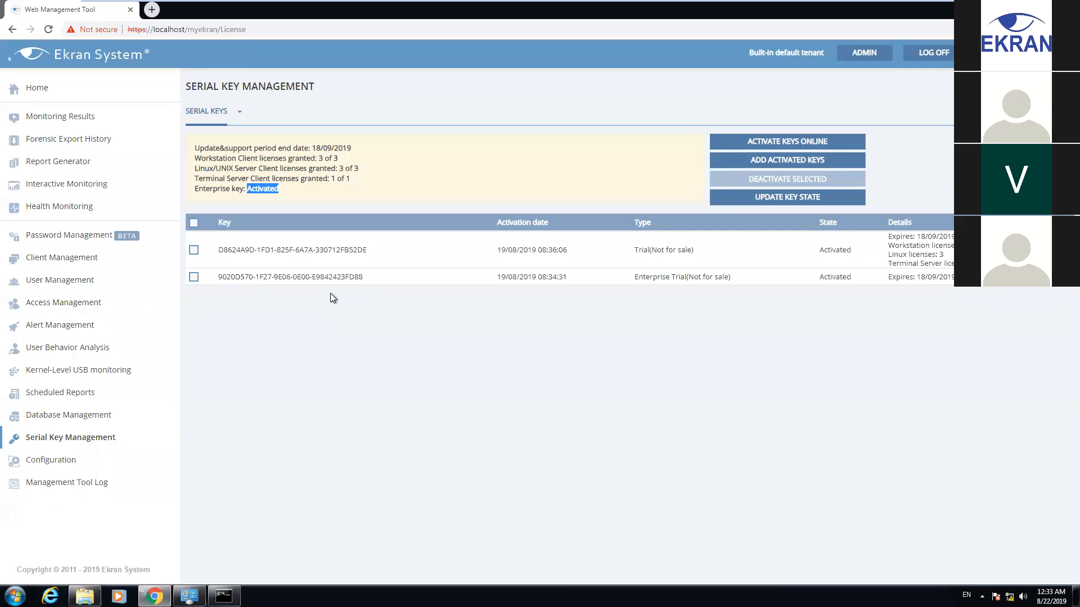
drag(958, 279, 333, 275)
click(732, 299)
drag(888, 254, 977, 264)
click(908, 256)
Inspect the first key's workstation license details, then go to Client Management
click(976, 263)
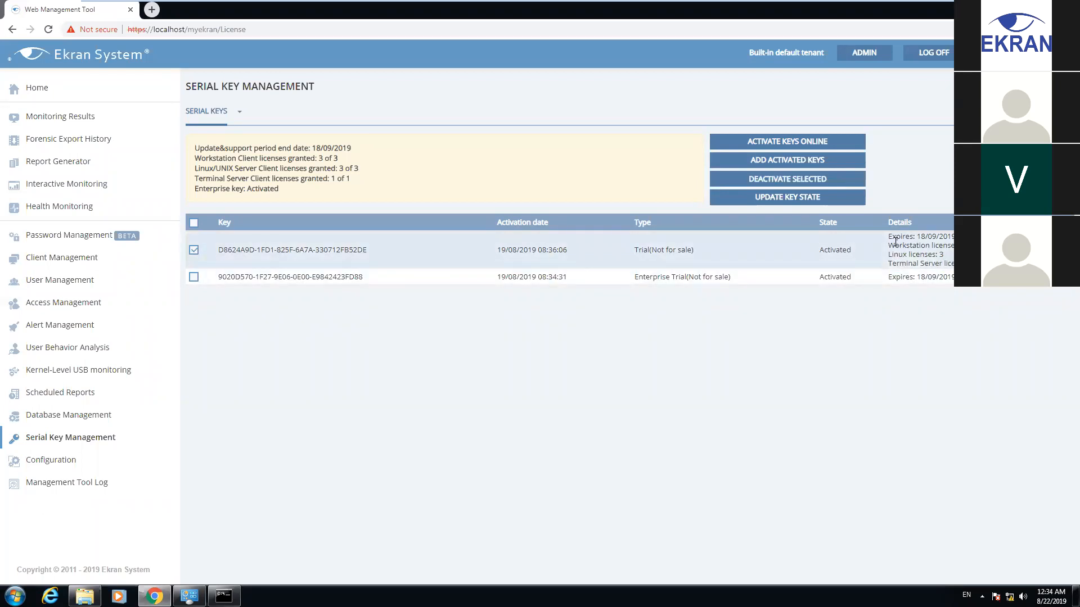
drag(889, 245, 973, 246)
click(973, 246)
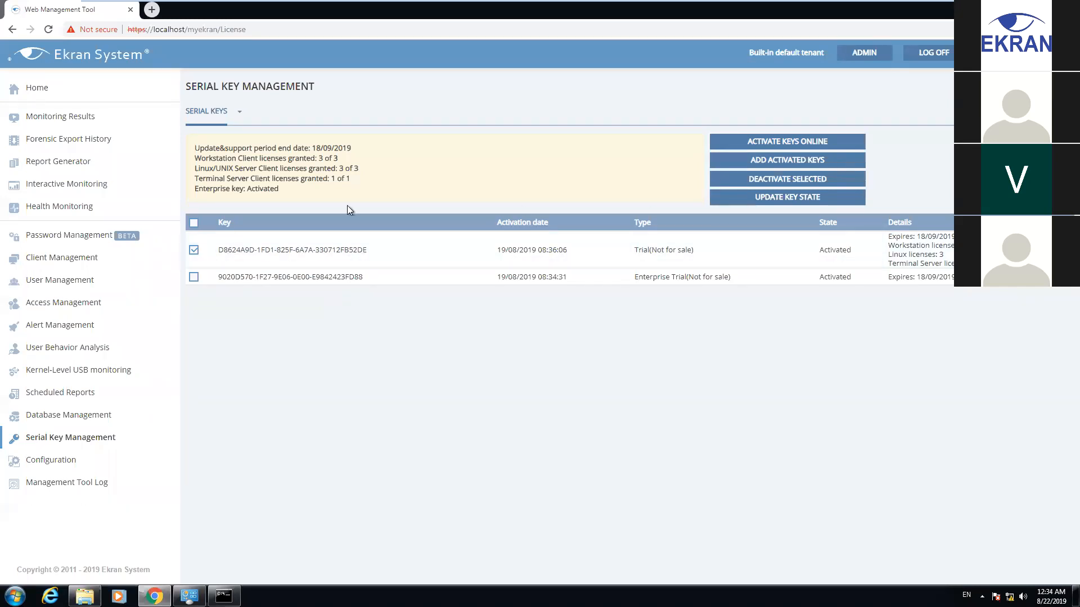
click(47, 258)
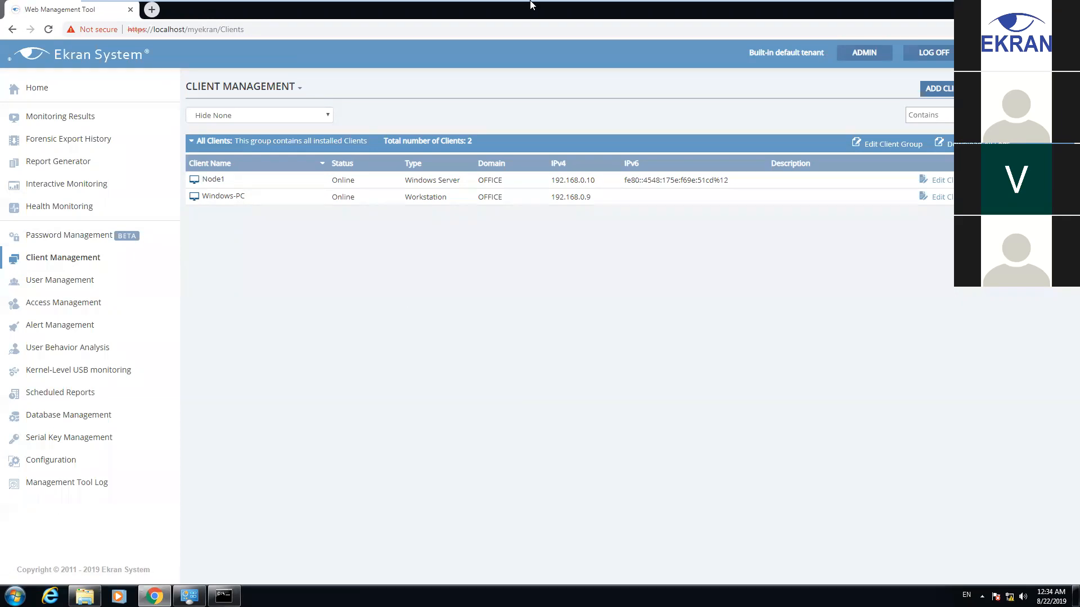
click(644, 9)
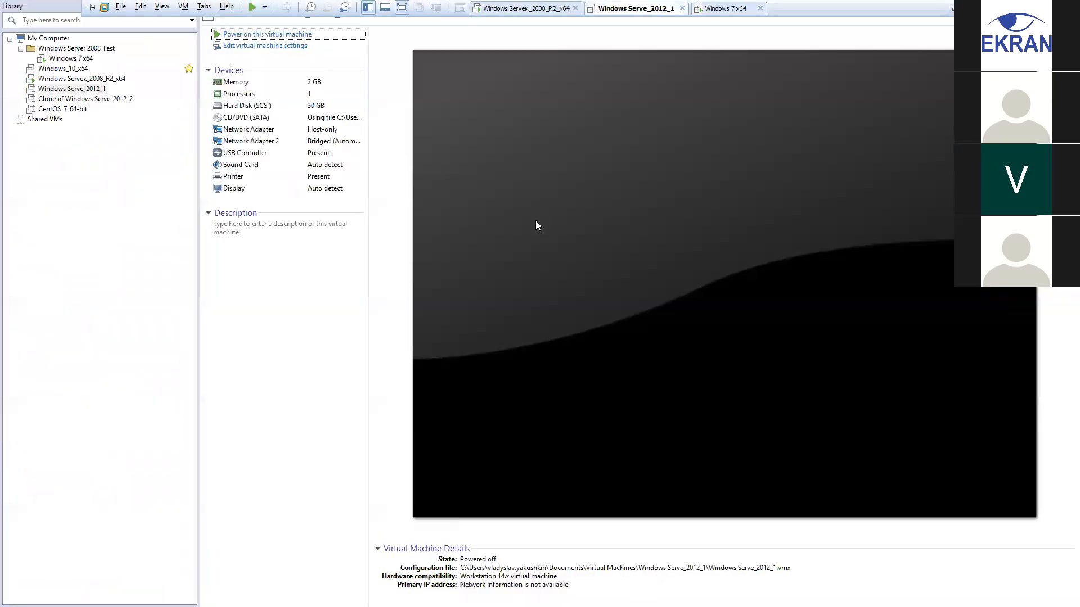
click(726, 9)
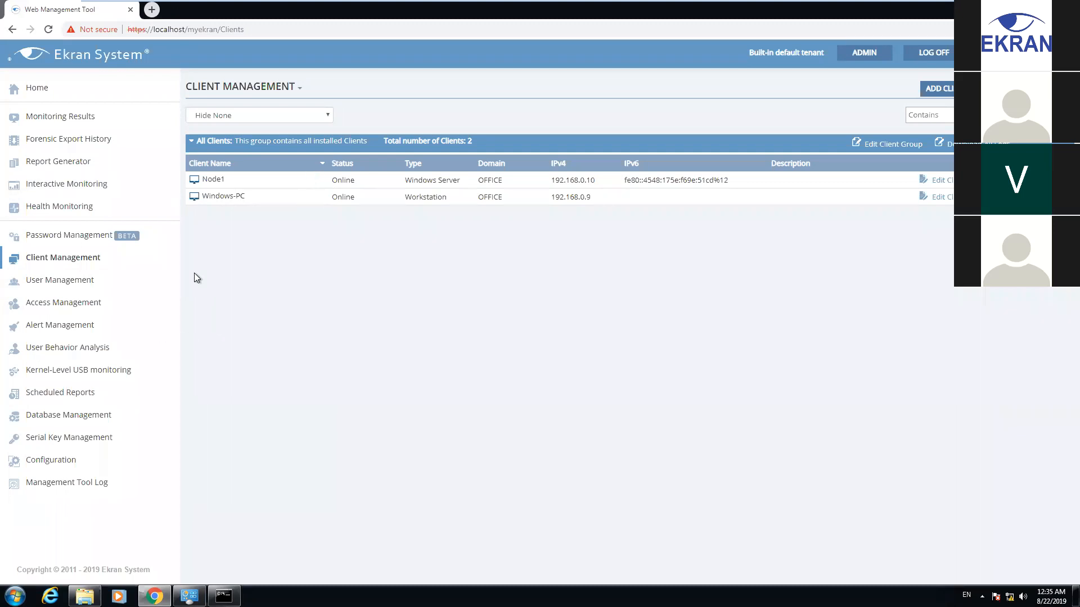
Assign Windows-PC its recommended Workstation license in Manage Licenses, then view Monitoring Results
click(300, 88)
click(319, 106)
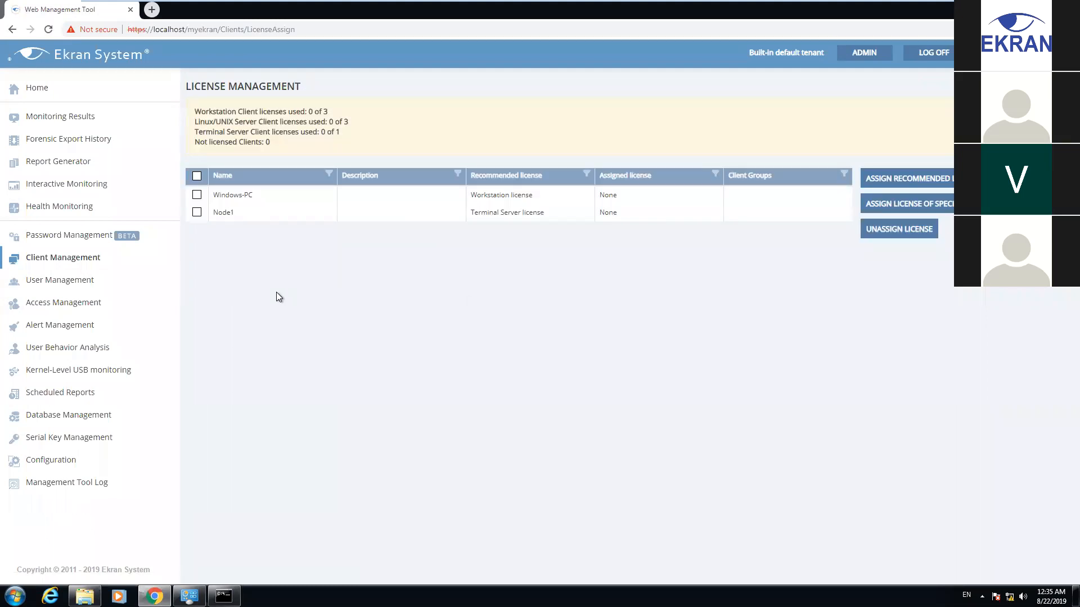
click(197, 195)
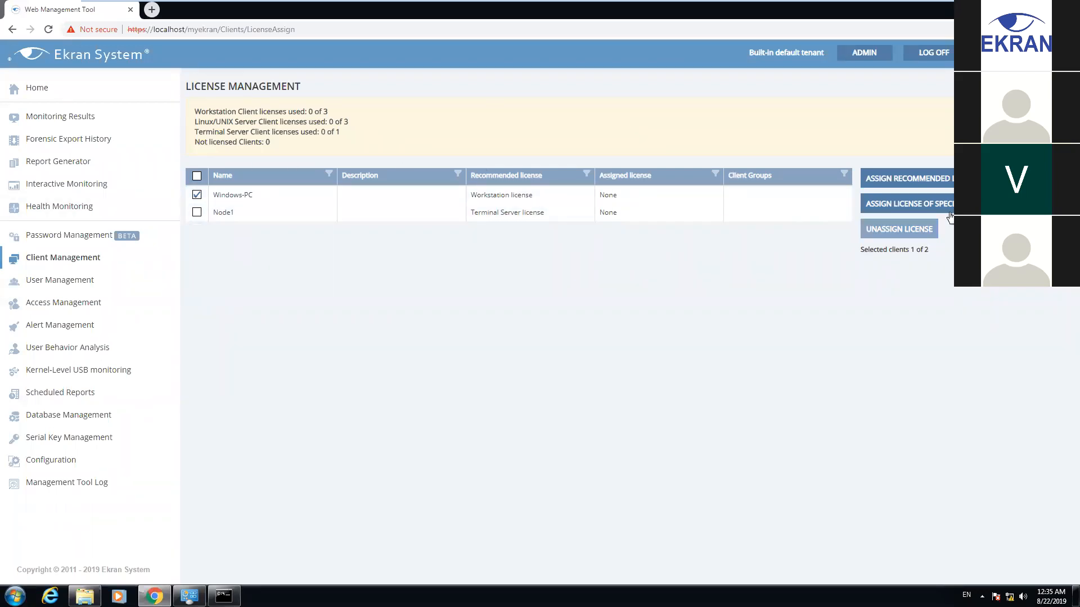
click(880, 183)
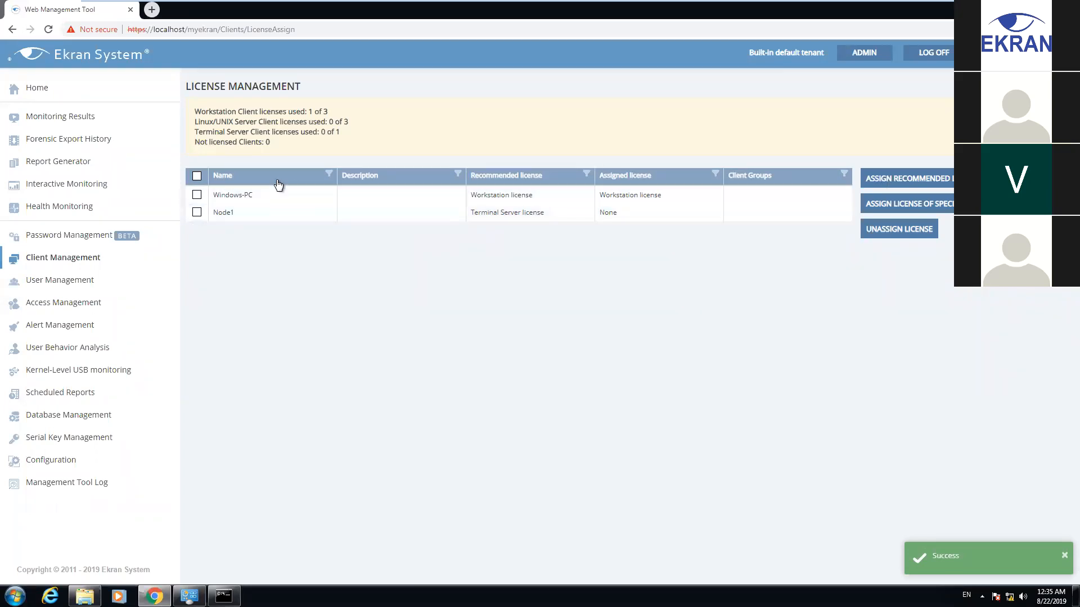
click(48, 121)
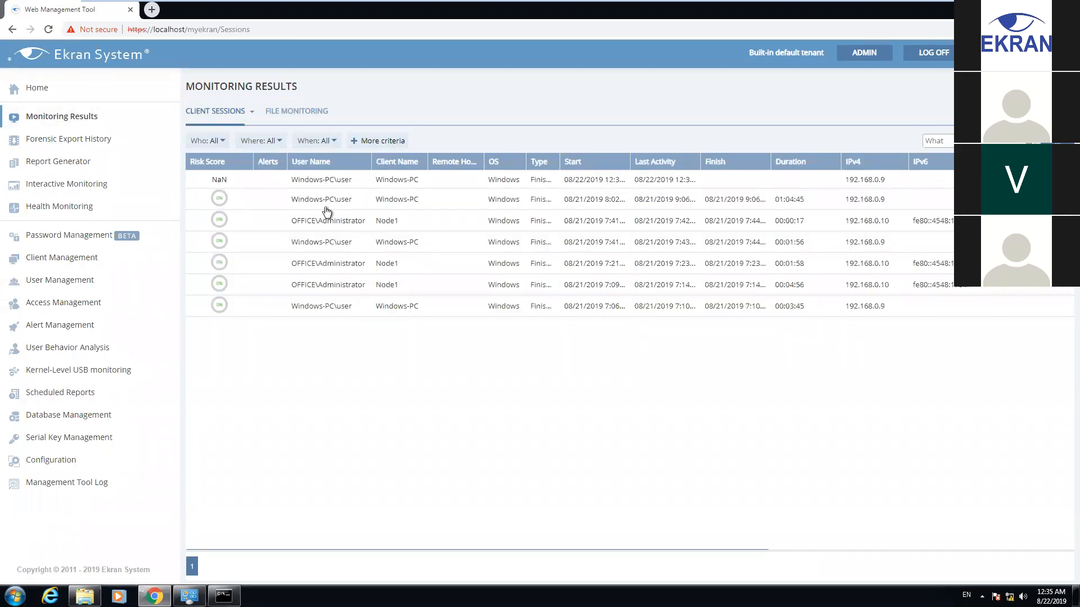
Reload Monitoring Results to show Windows-PC's live session, then return to Client Management
click(50, 31)
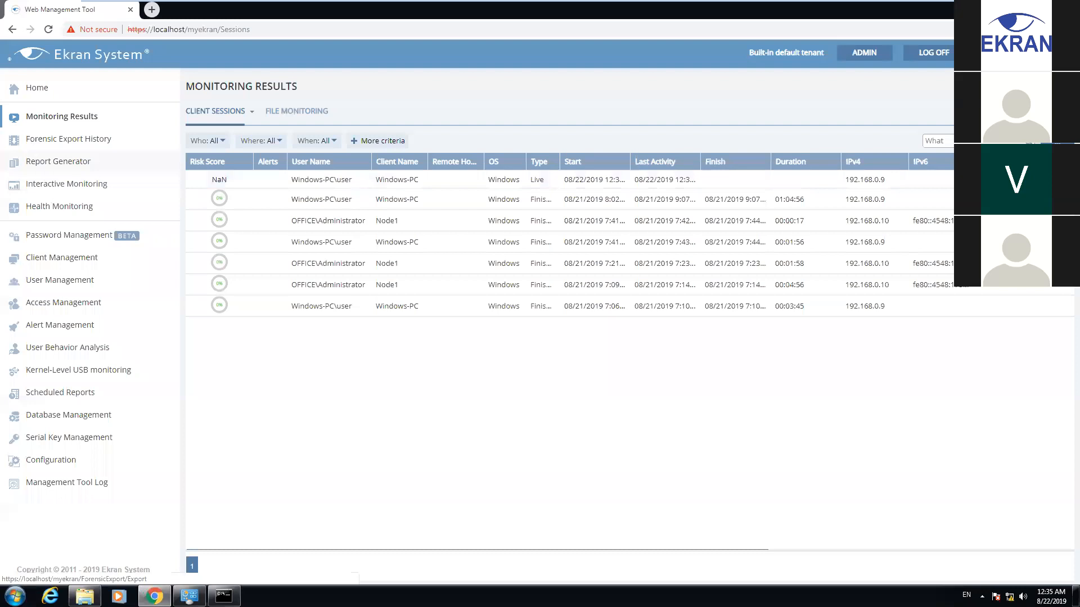
click(53, 259)
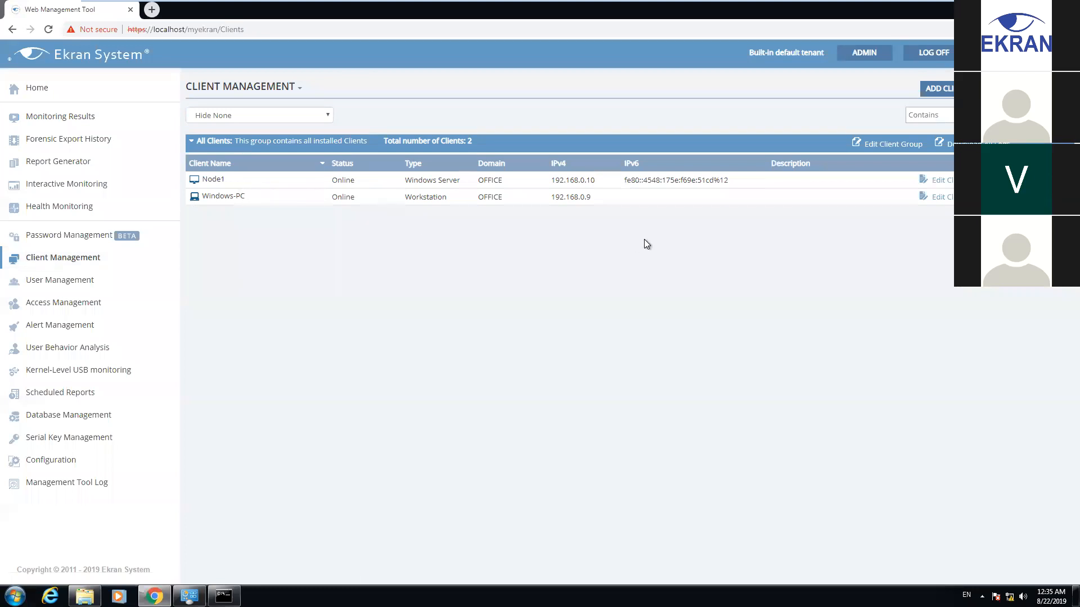
In Windows-PC's Authentication Options, tick Enable secondary user authentication on log-in and finish
click(950, 198)
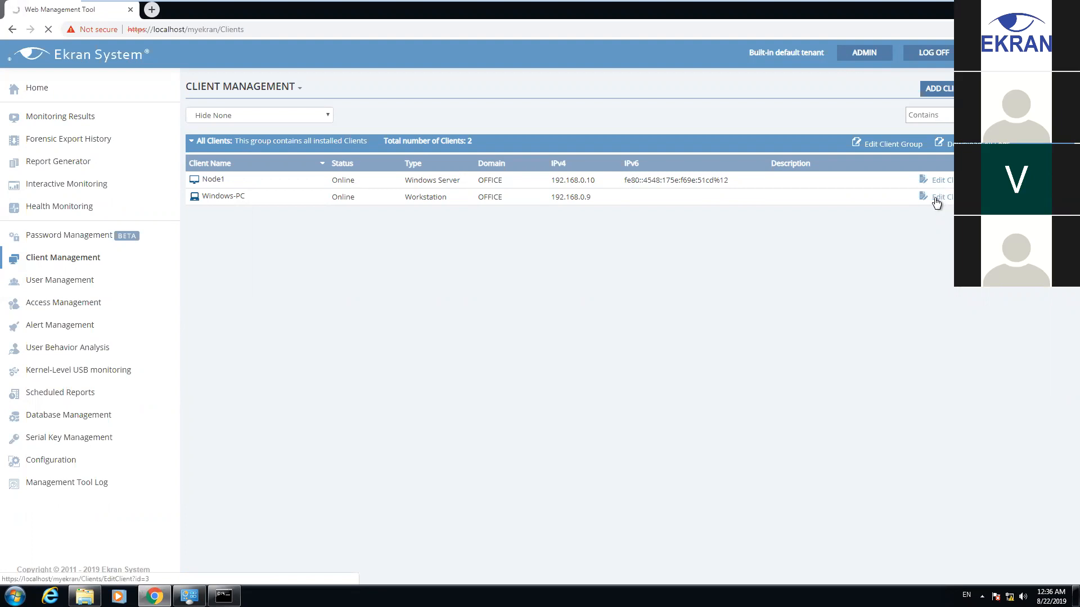
click(927, 203)
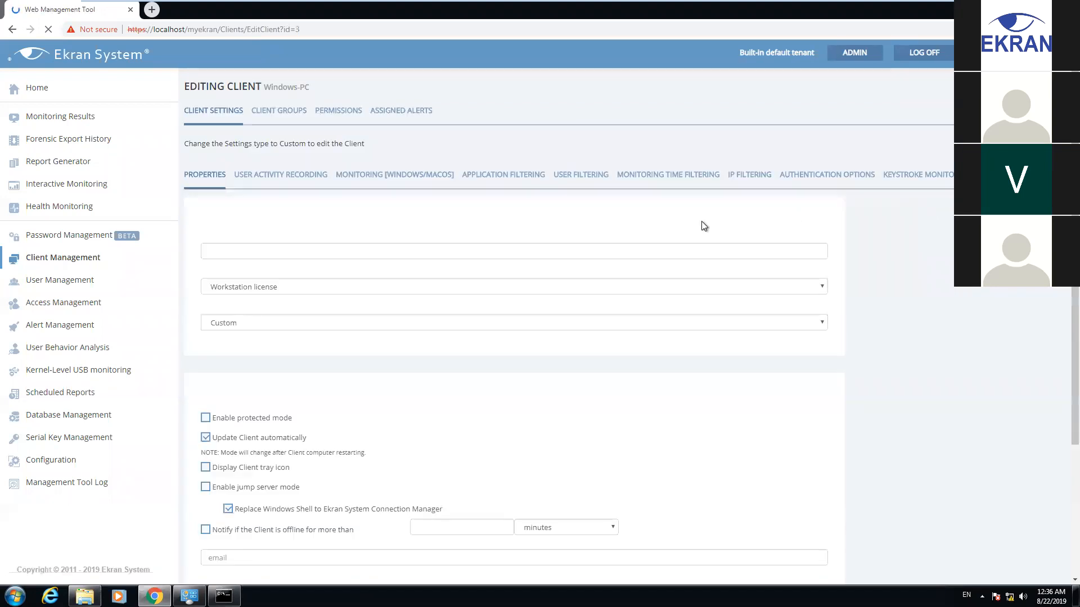
click(821, 175)
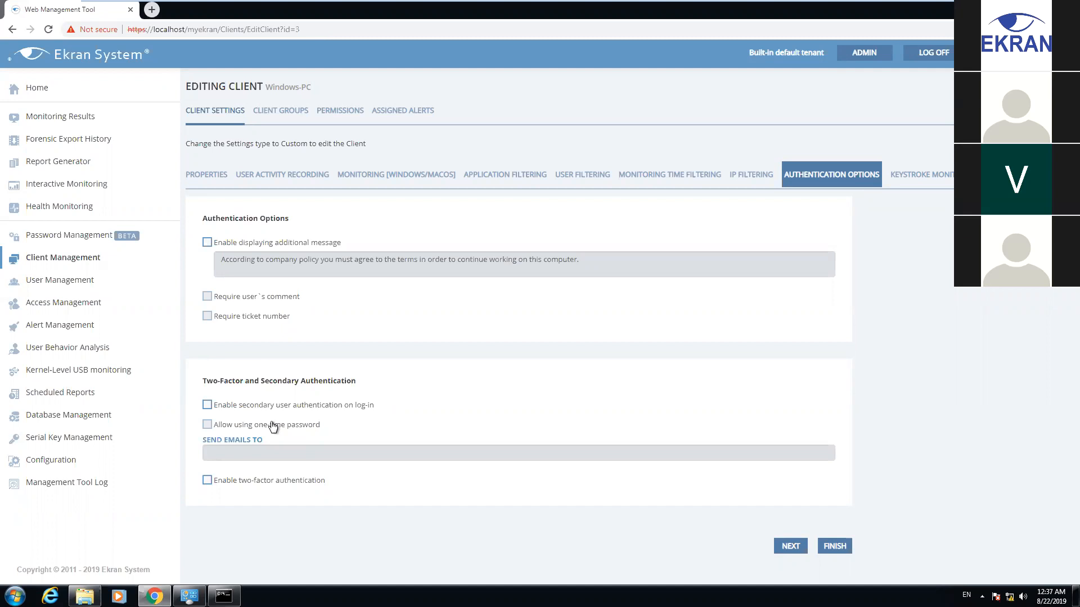
click(245, 406)
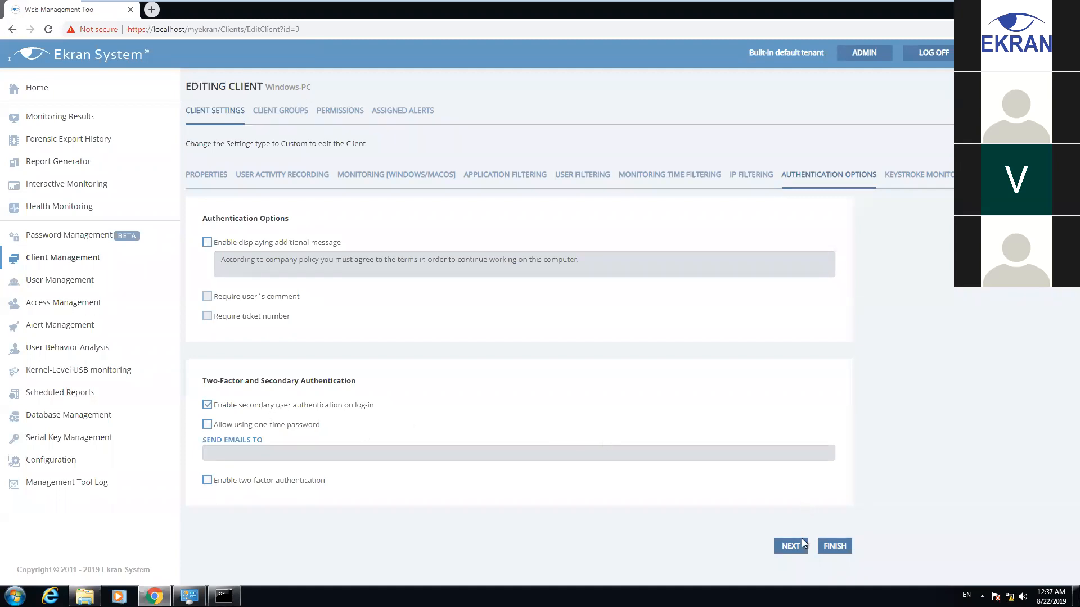
click(834, 547)
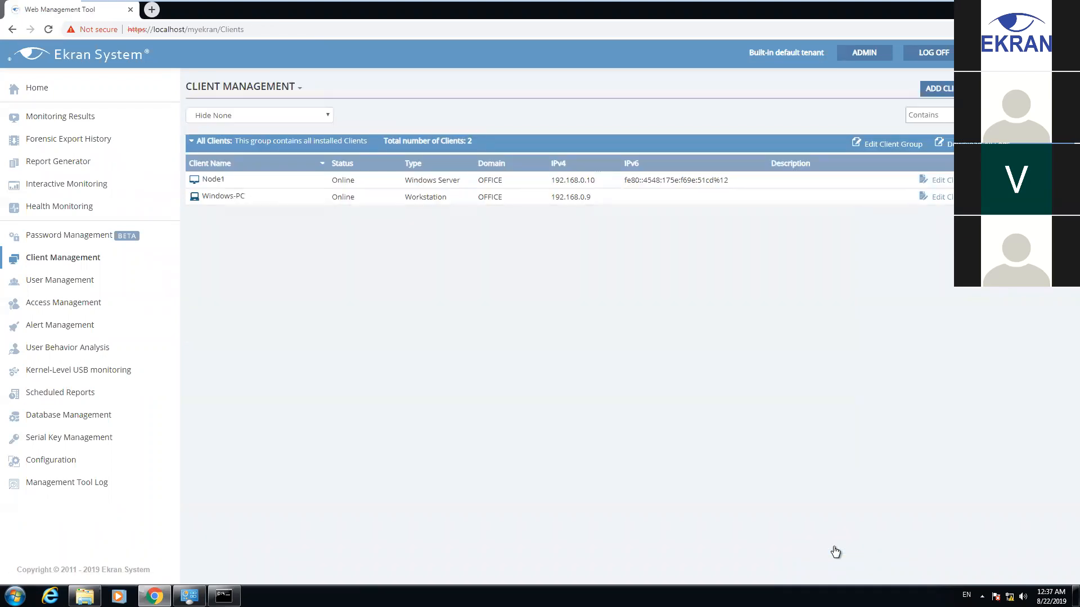
Show the Windows 7 desktop and choose Log off from the Start menu's Shut down options
mouse_move(810, 4)
key(super+d)
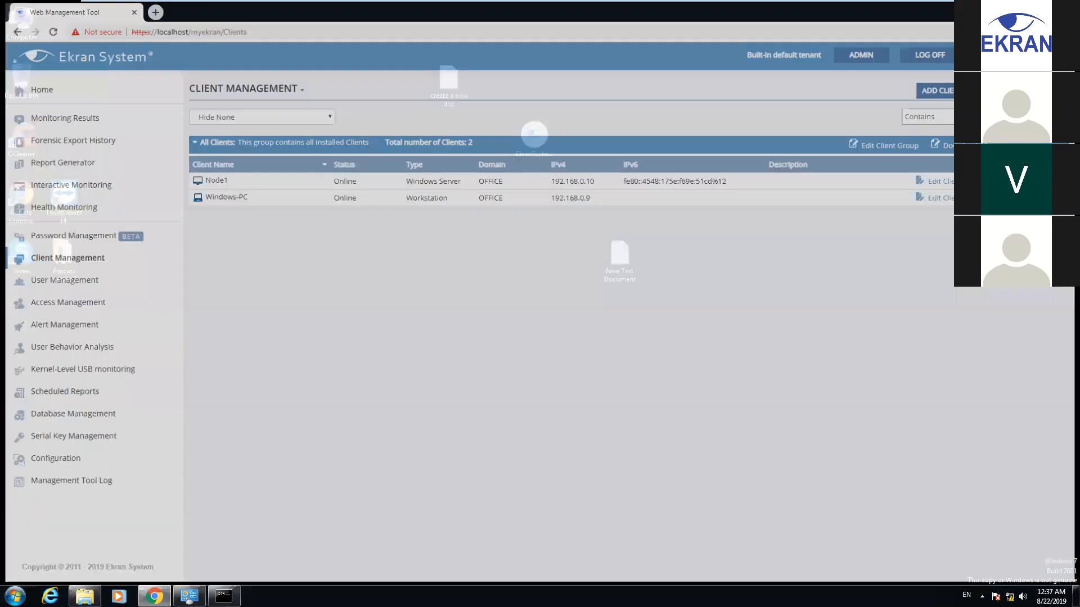
key(super)
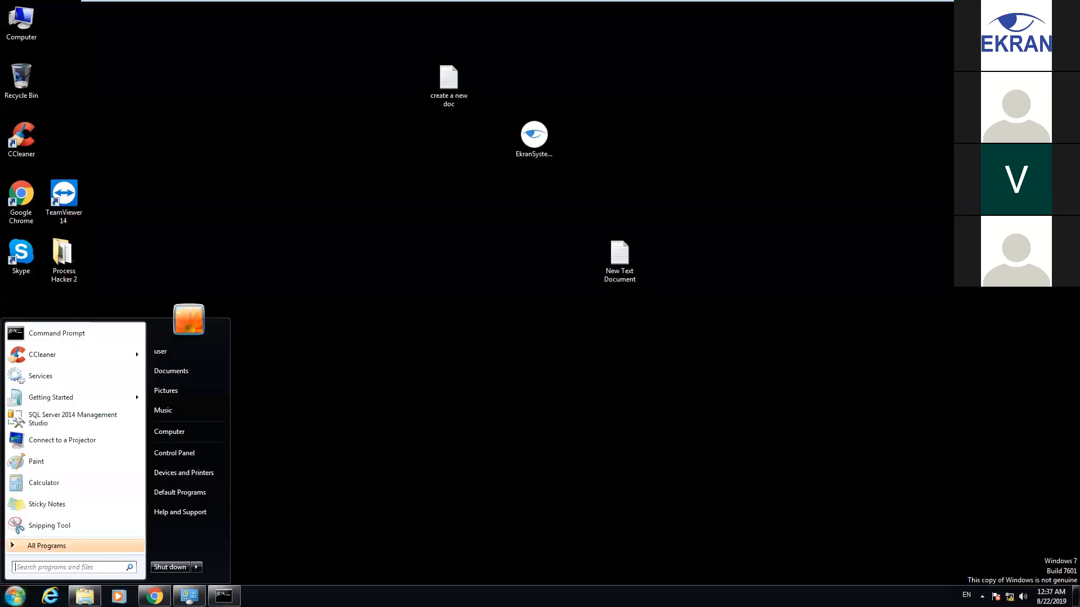
mouse_move(196, 566)
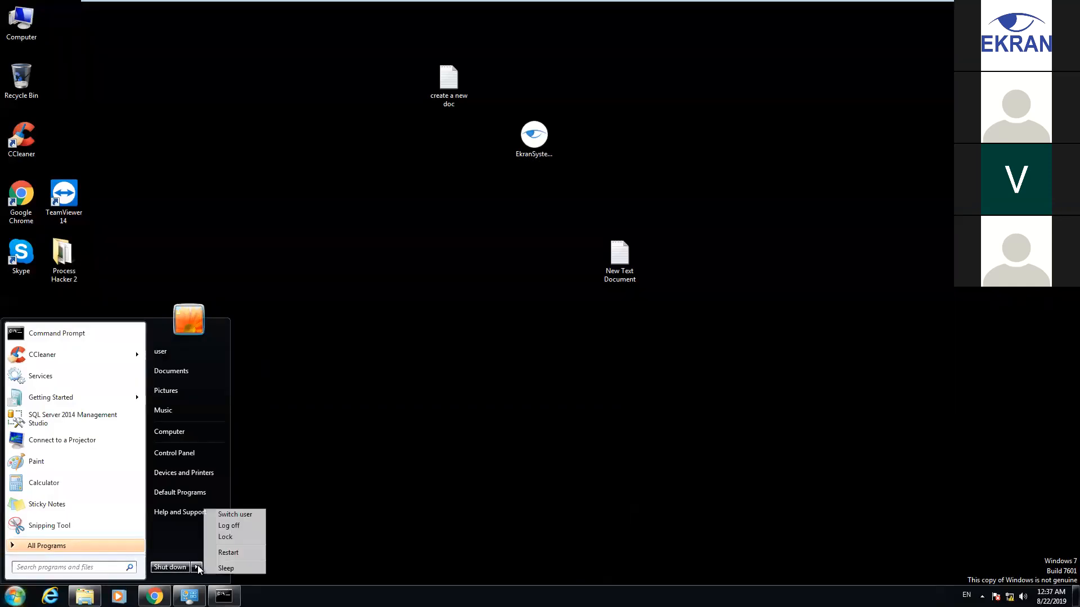
click(248, 524)
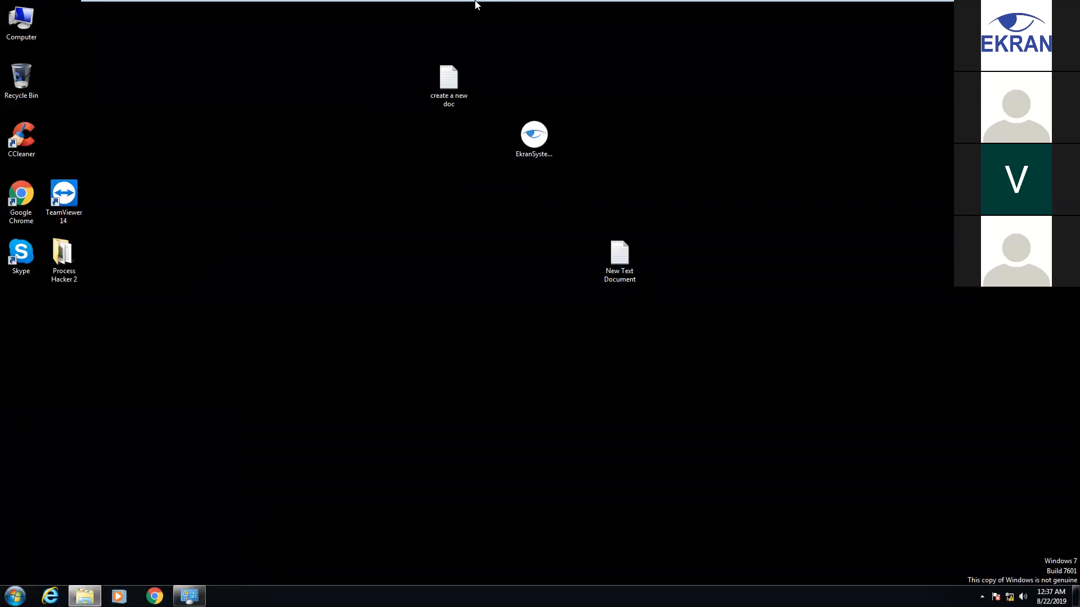
mouse_move(475, 2)
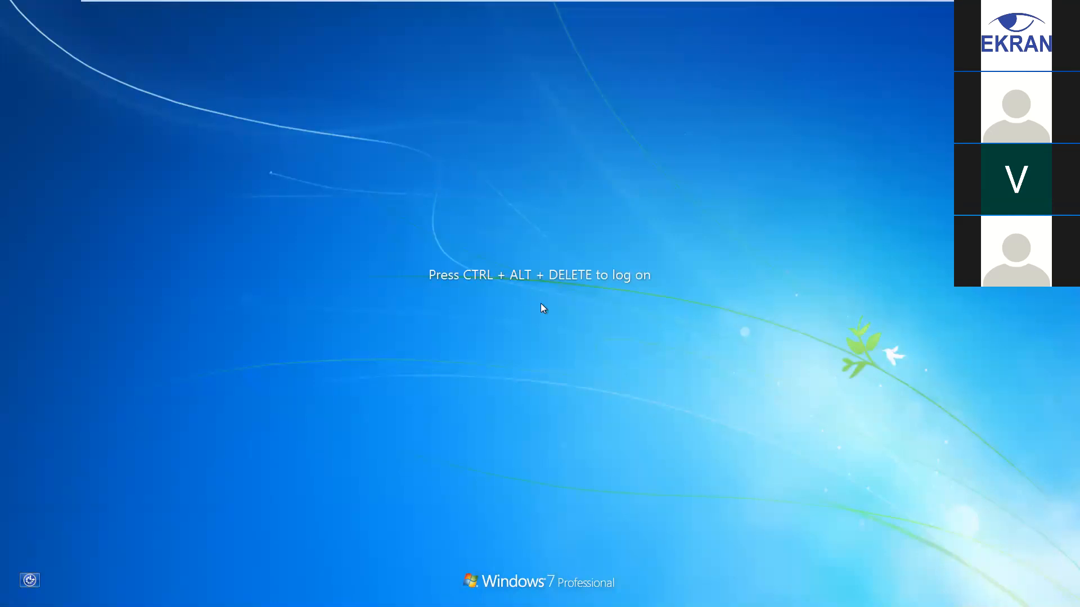
Log on to Windows 7 with the account password
click(287, 7)
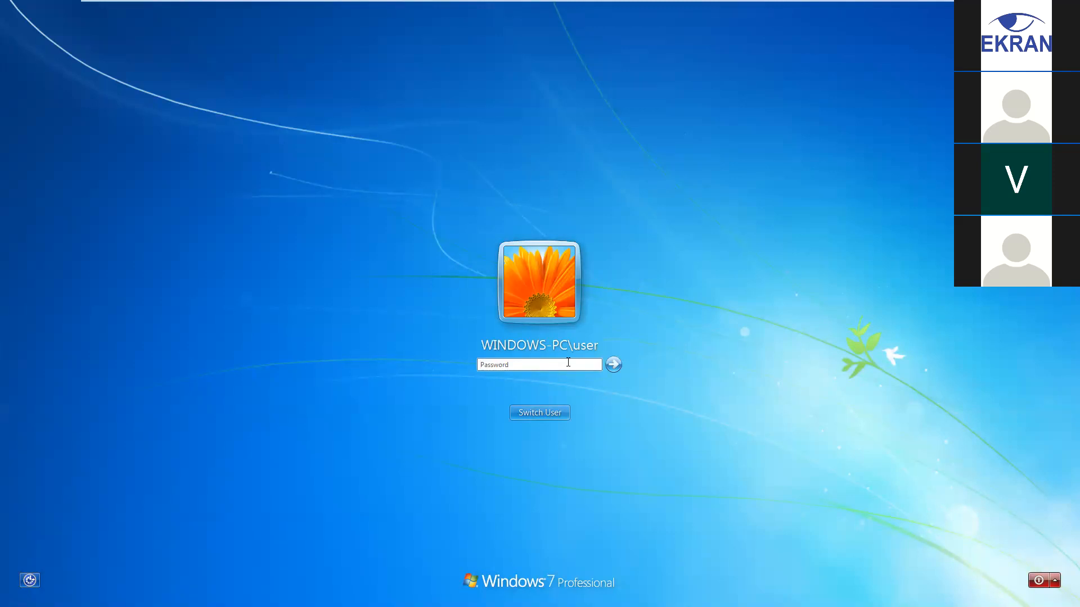
text(*********)
click(616, 366)
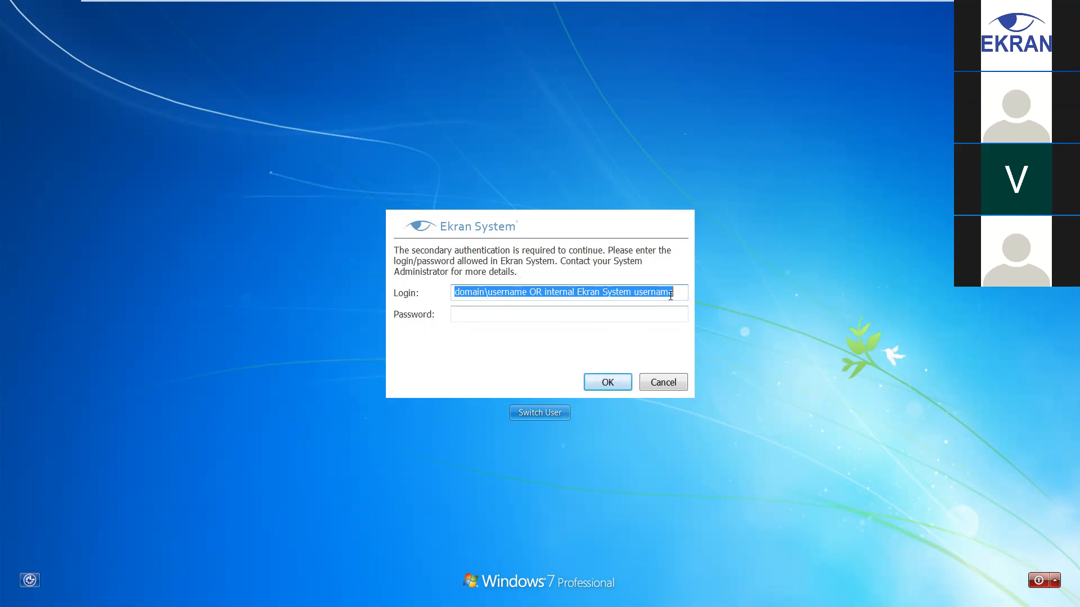
Pass Ekran's secondary authentication with login admin and the admin password
key(BackSpace)
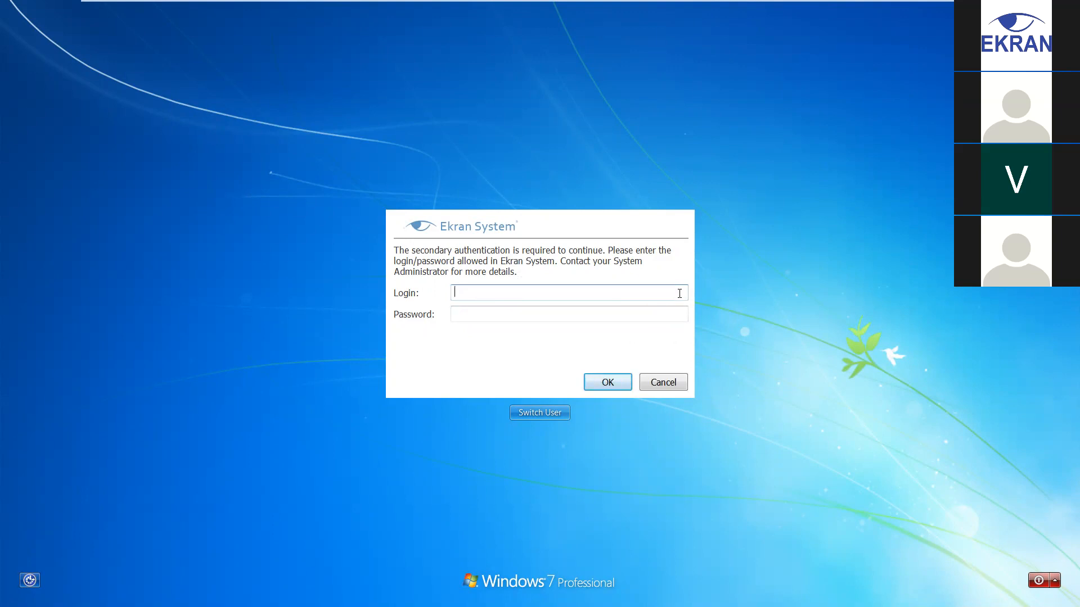
text(admin)
click(531, 312)
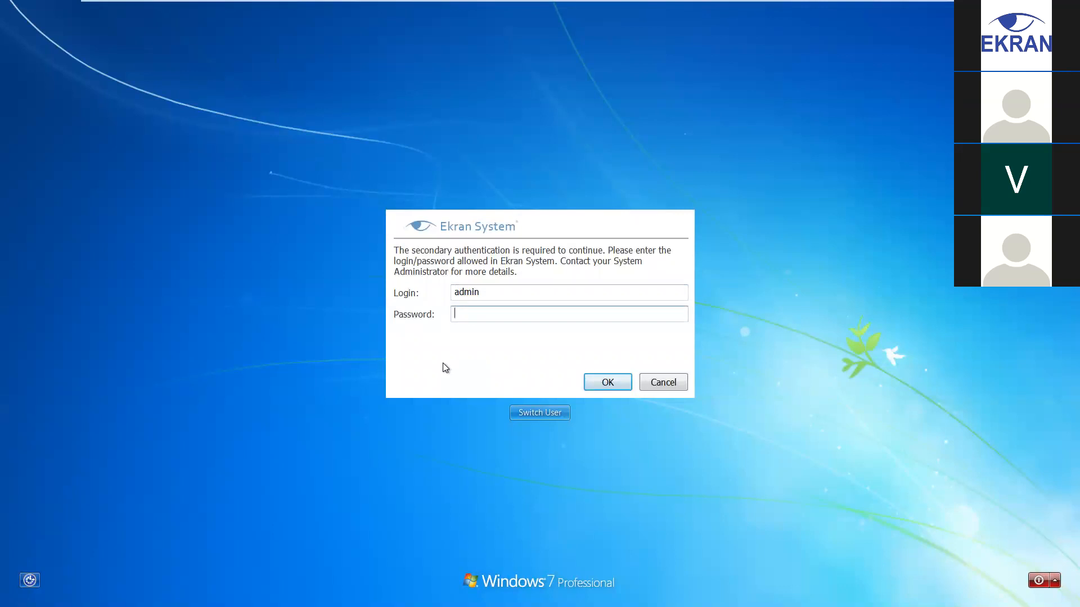
text(*************)
click(608, 380)
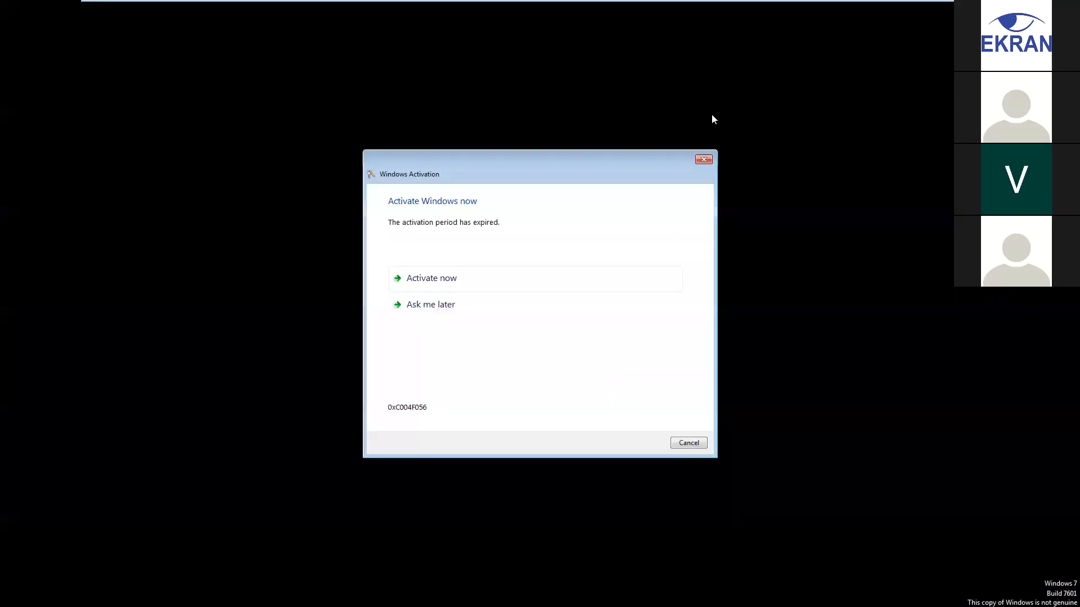
Dismiss the activation notice and open the Web Management shortcut in maximized Chrome
click(704, 159)
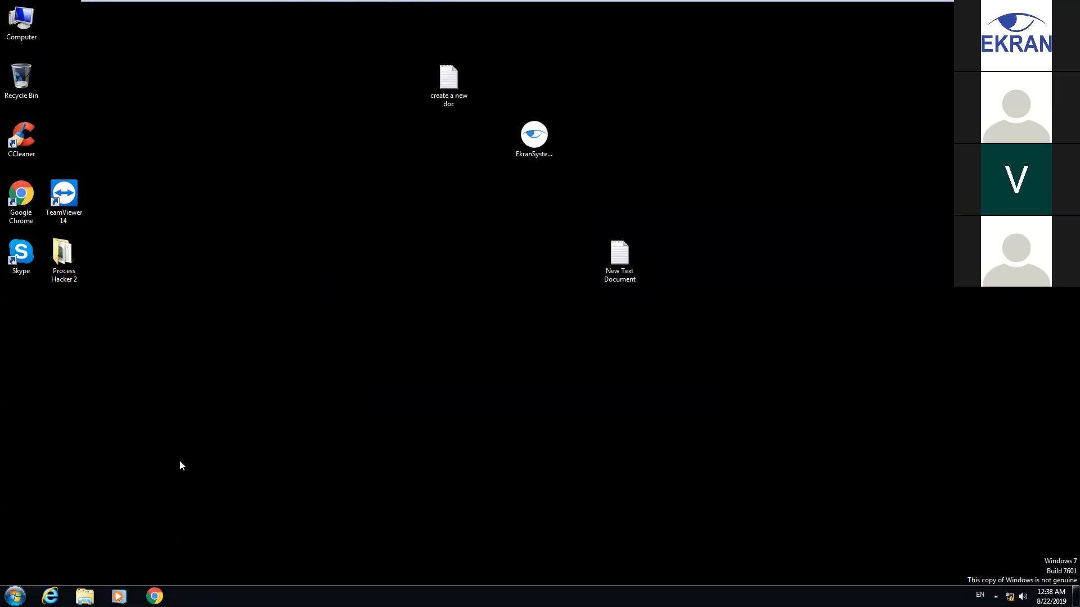
click(155, 597)
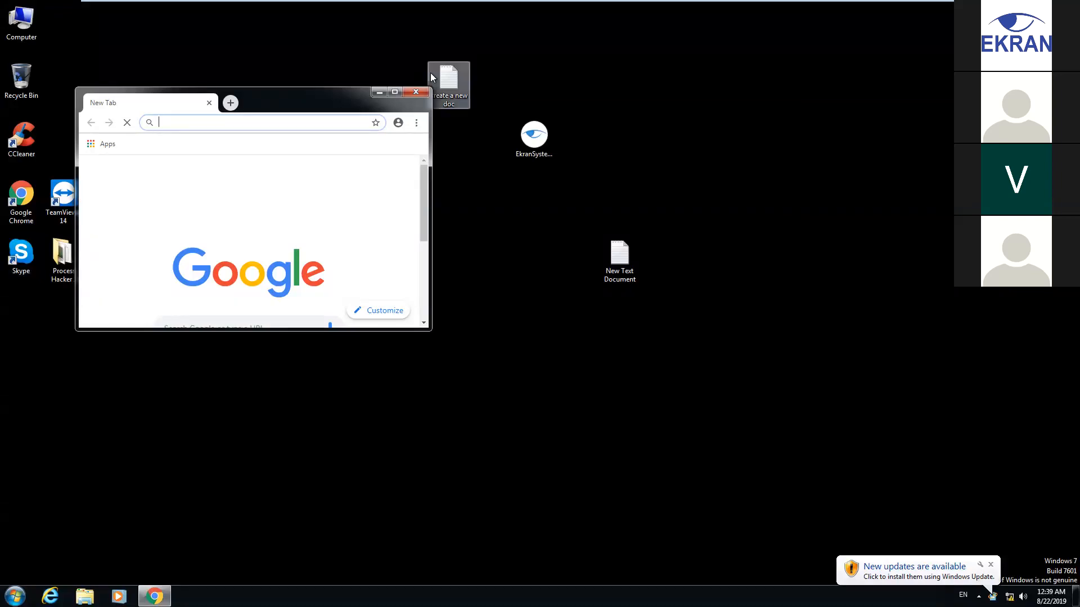
click(396, 93)
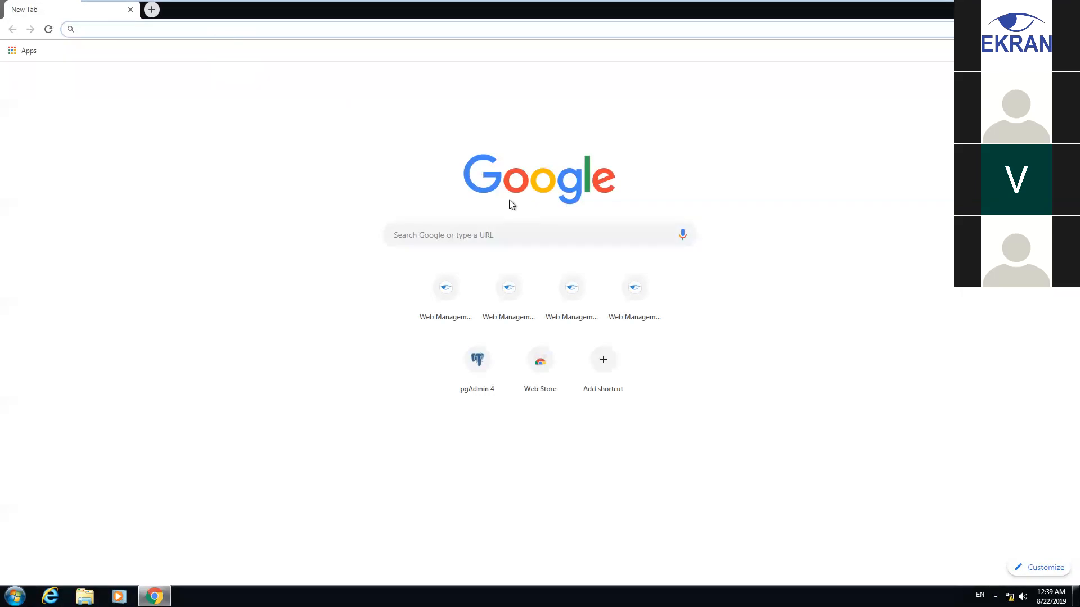
click(443, 292)
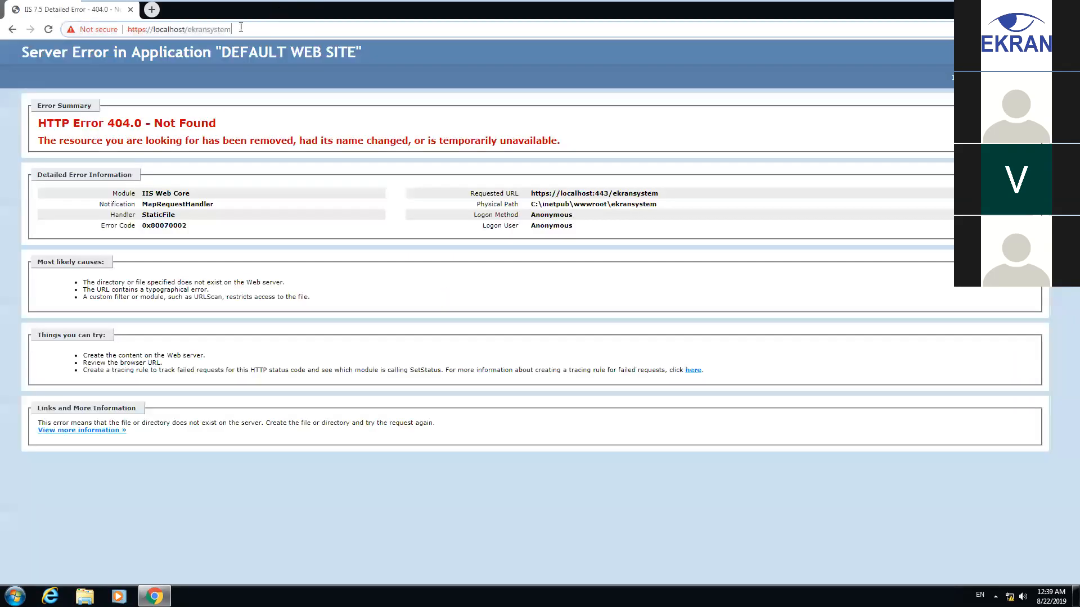
drag(240, 29, 191, 28)
key(BackSpace)
key(BackSpace)
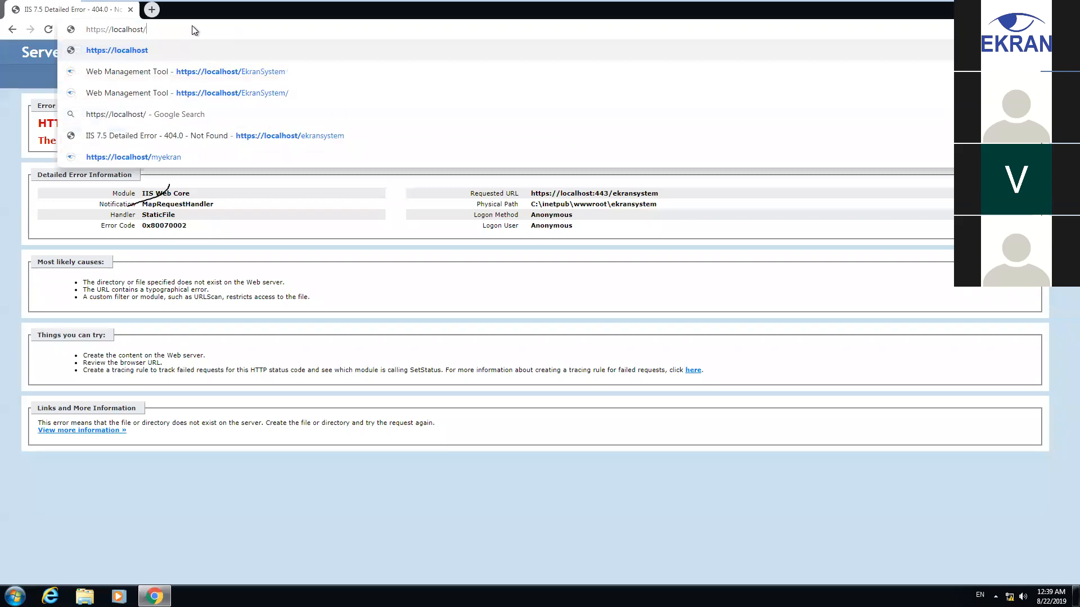
text(myekran)
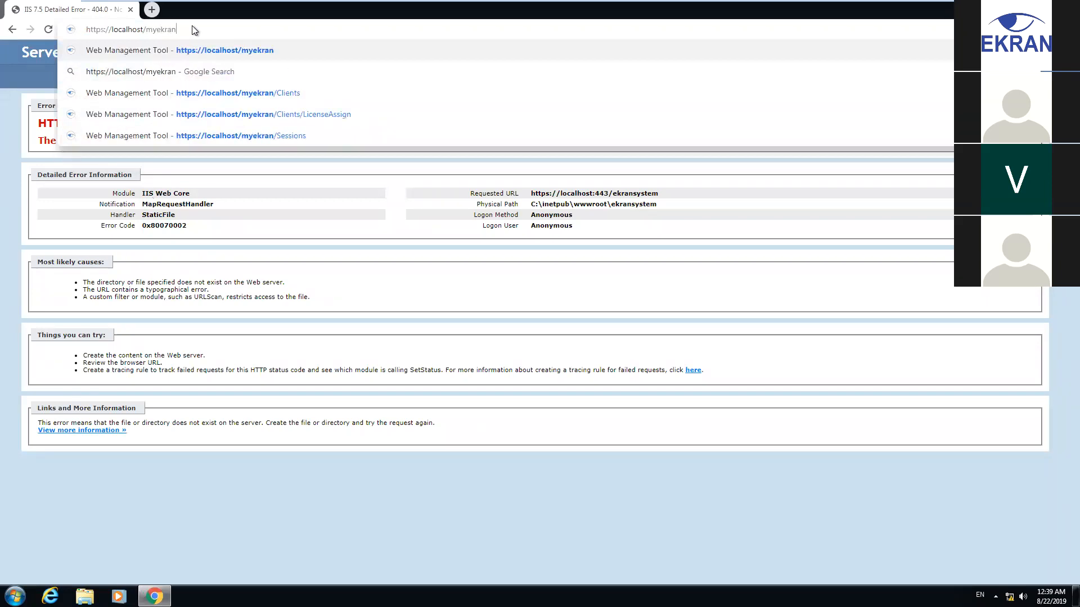
click(48, 30)
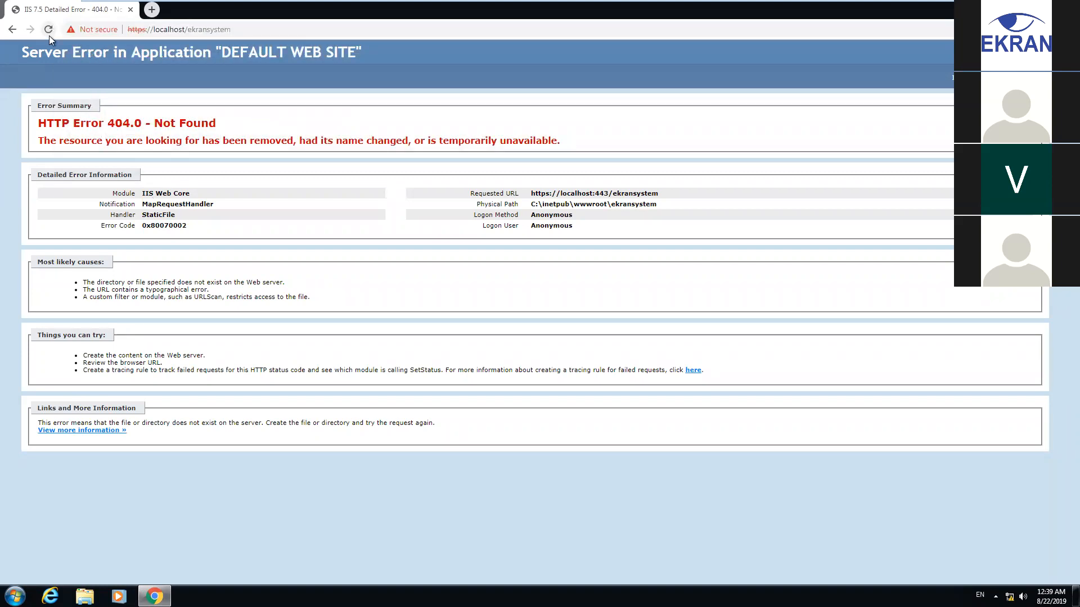
click(325, 28)
click(325, 28)
key(BackSpace)
key(BackSpace)
key(BackSpace)
key(BackSpace)
key(BackSpace)
key(BackSpace)
key(BackSpace)
key(BackSpace)
key(BackSpace)
key(BackSpace)
key(BackSpace)
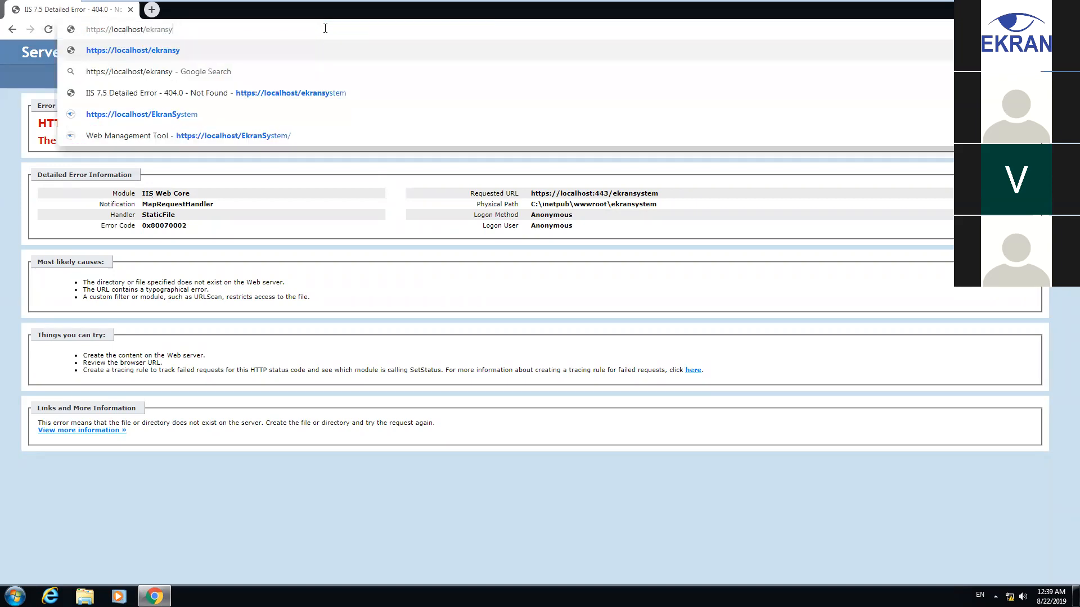
text(myekran)
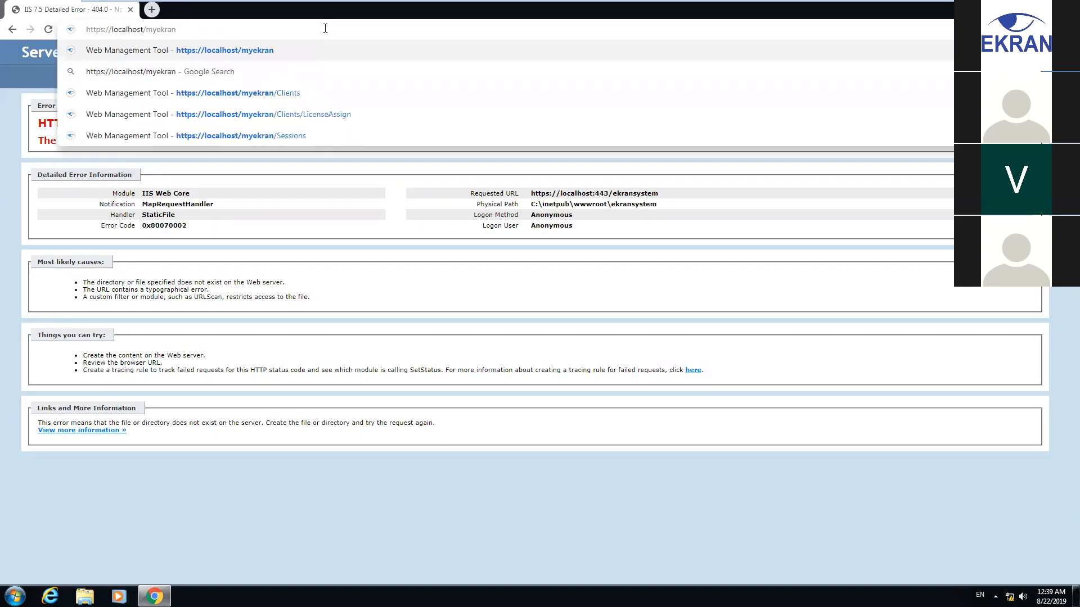
key(Return)
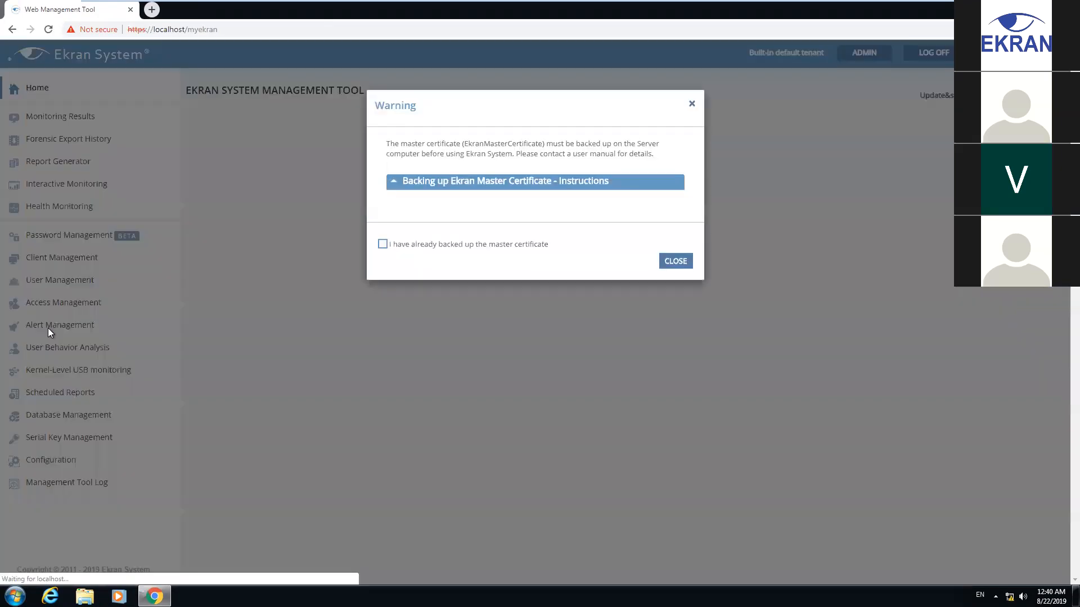
Dismiss the certificate warning and enable two-factor authentication in Windows-PC's authentication options
click(691, 106)
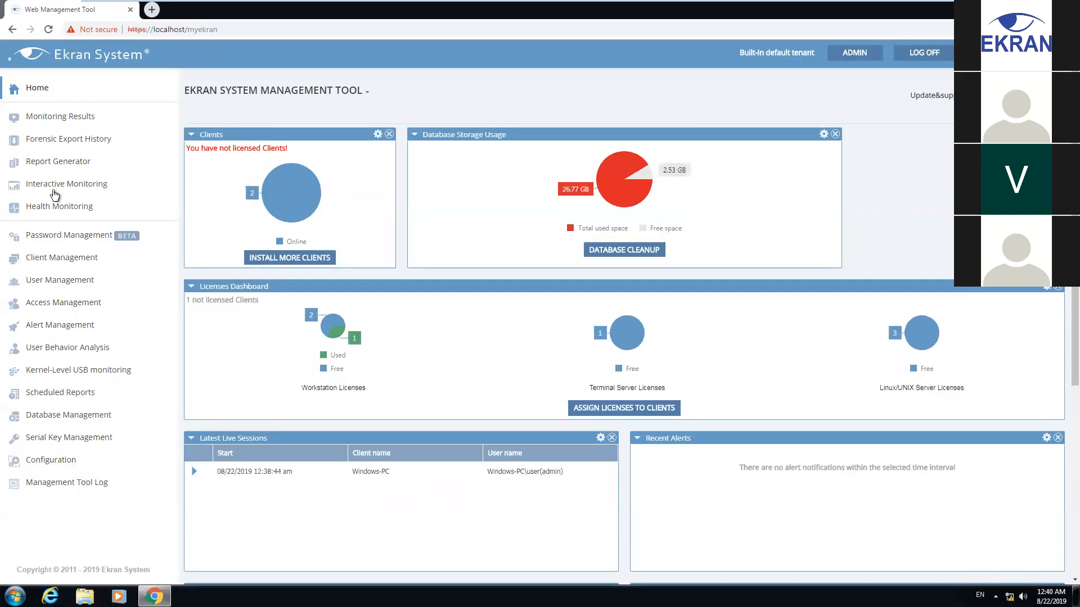
click(69, 260)
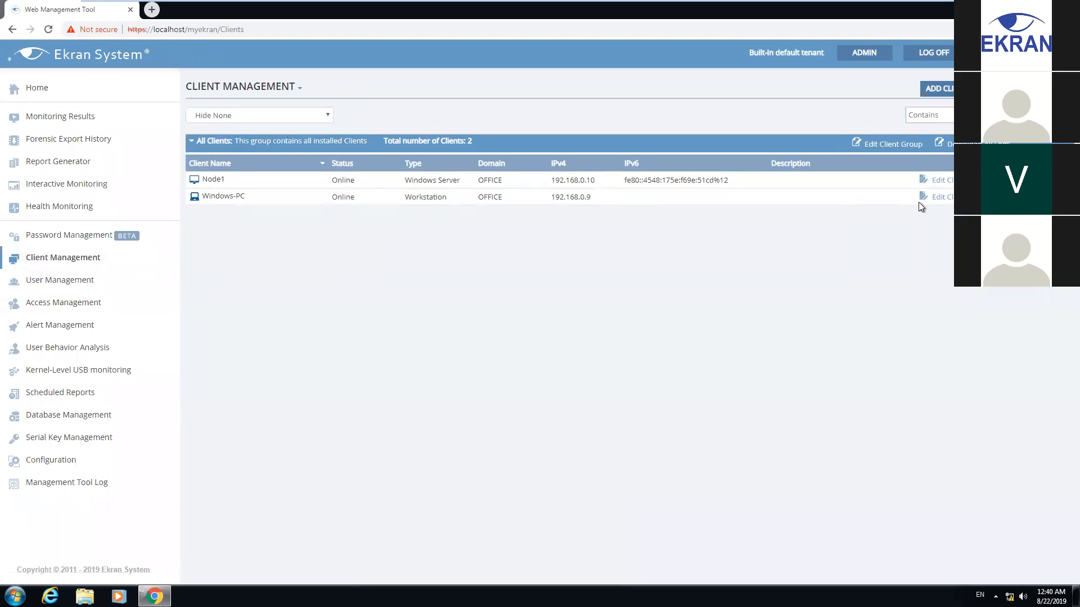
click(943, 197)
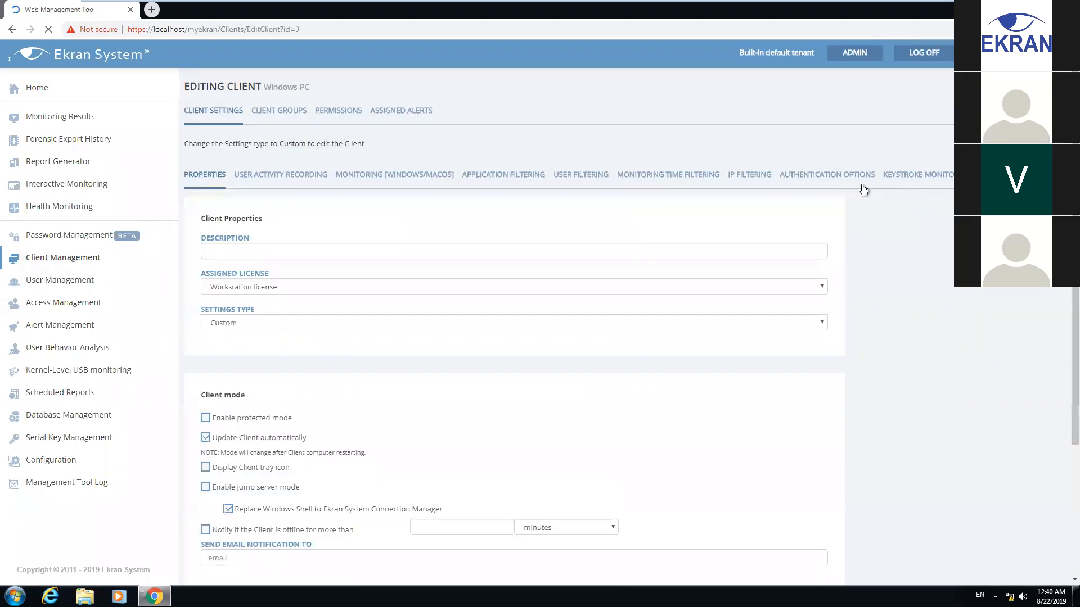
click(812, 174)
click(207, 481)
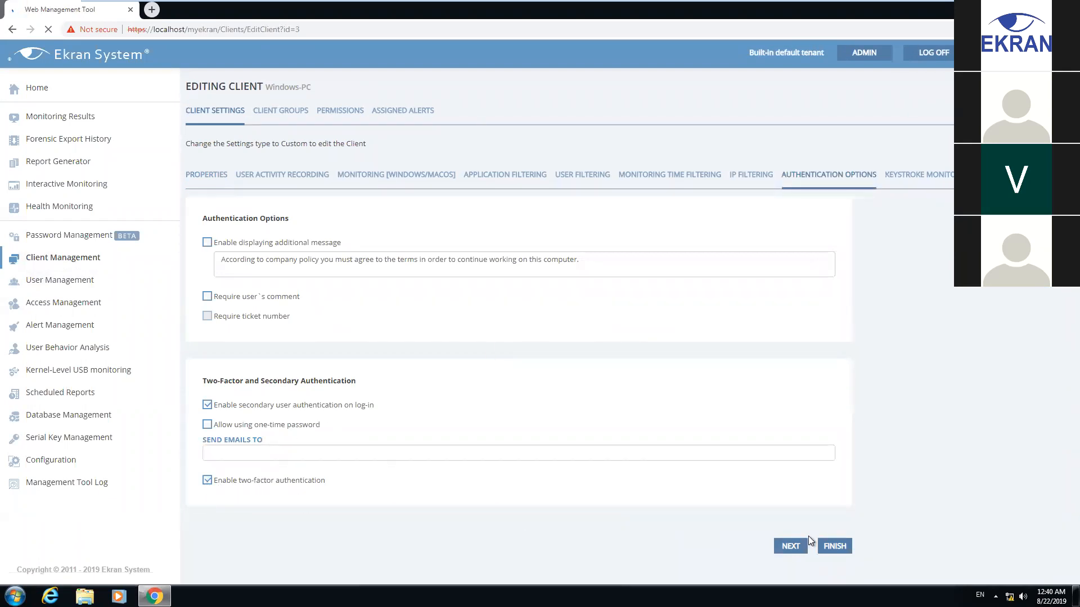
click(842, 549)
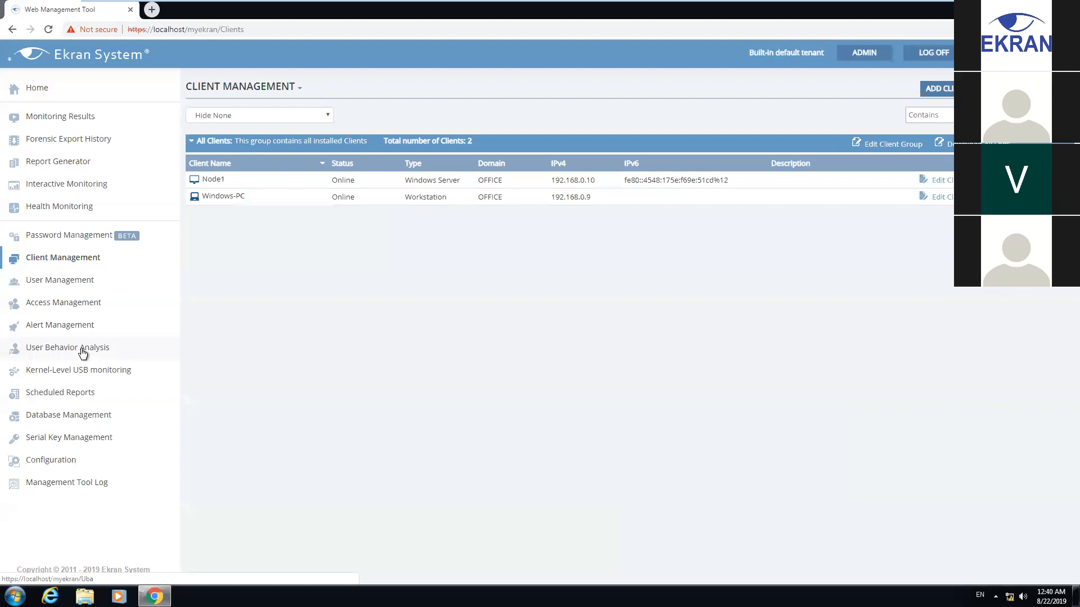
Add a two-factor user of type Local computer user, computer Windows-PC, login user
click(82, 305)
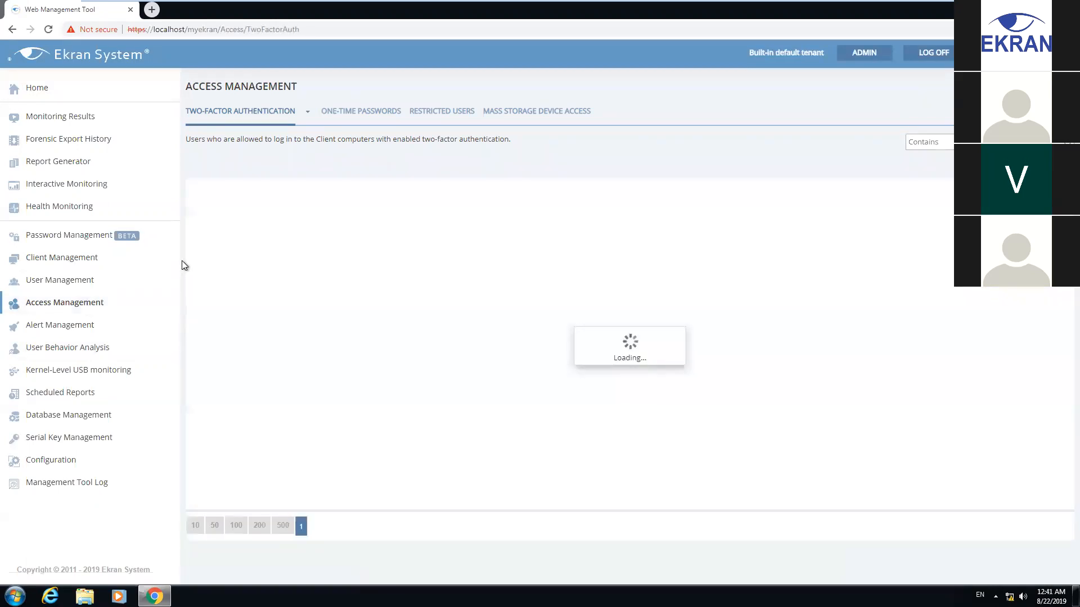
click(1043, 142)
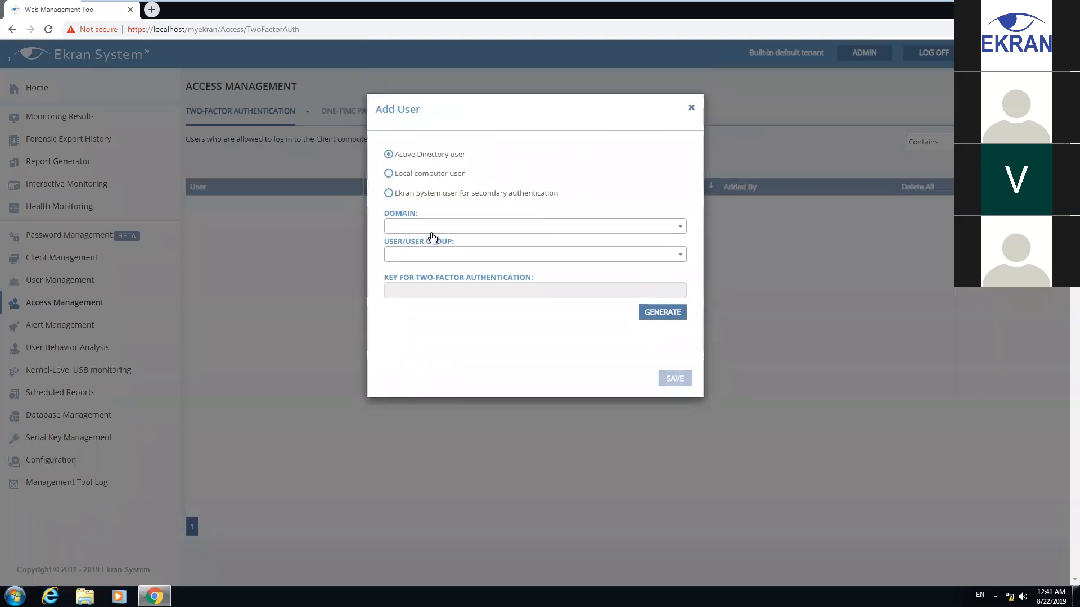
drag(507, 100, 494, 156)
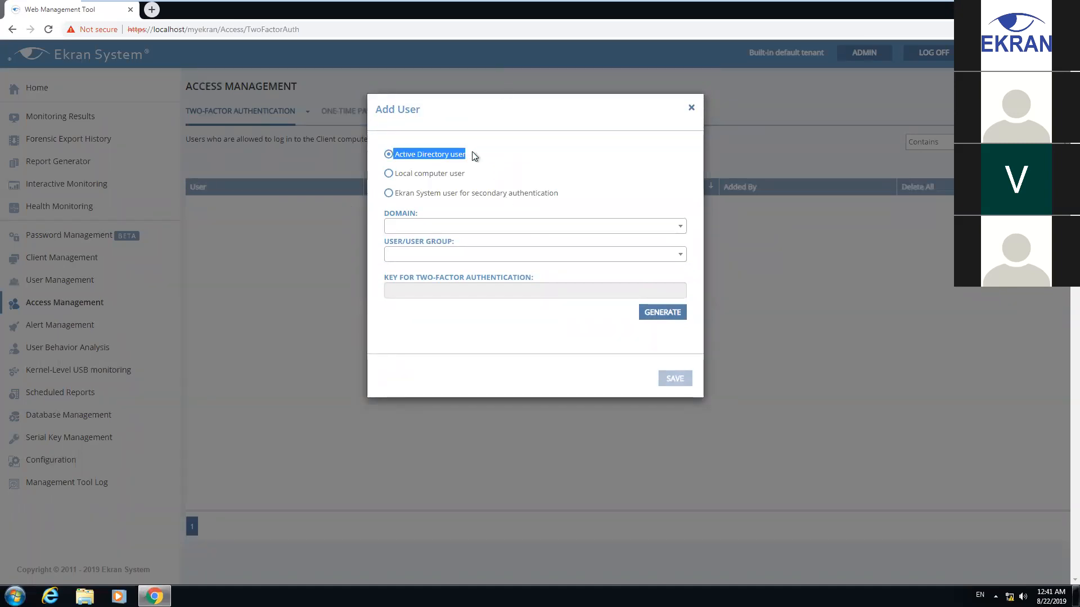
click(441, 175)
click(612, 231)
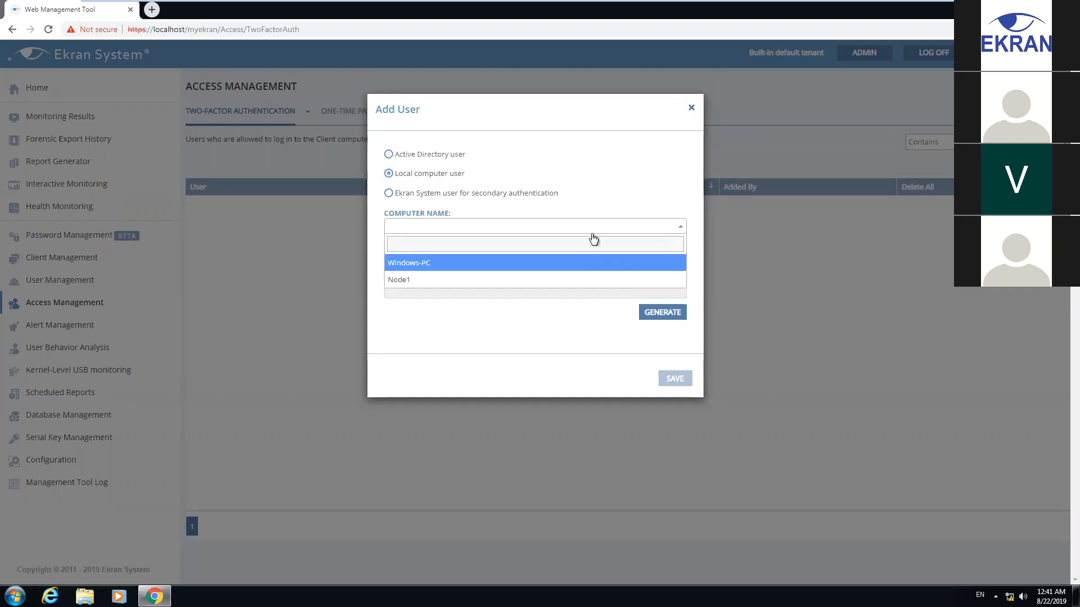
click(426, 267)
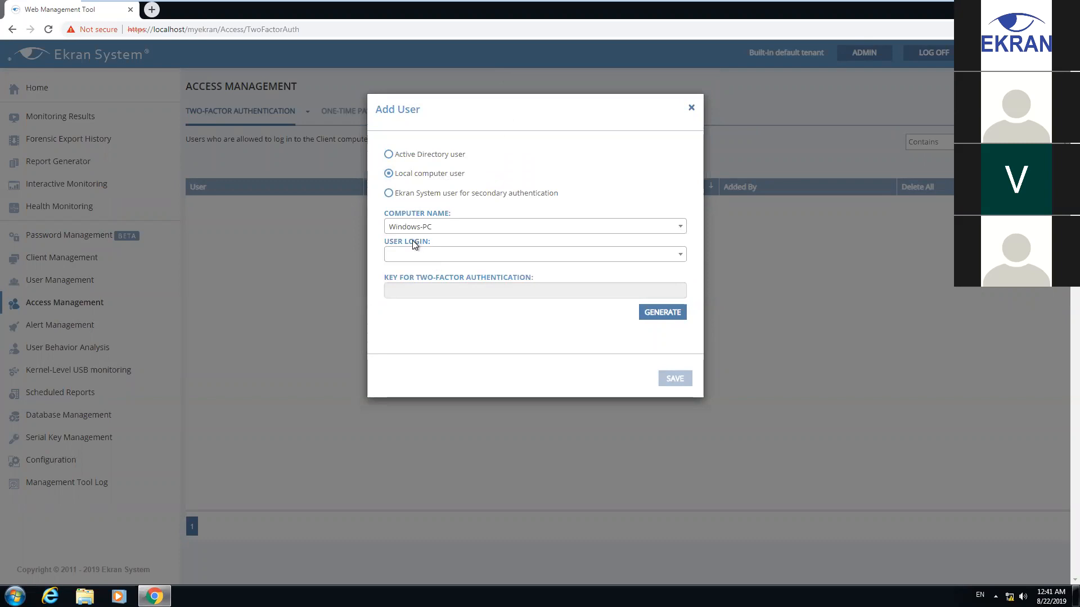
click(564, 255)
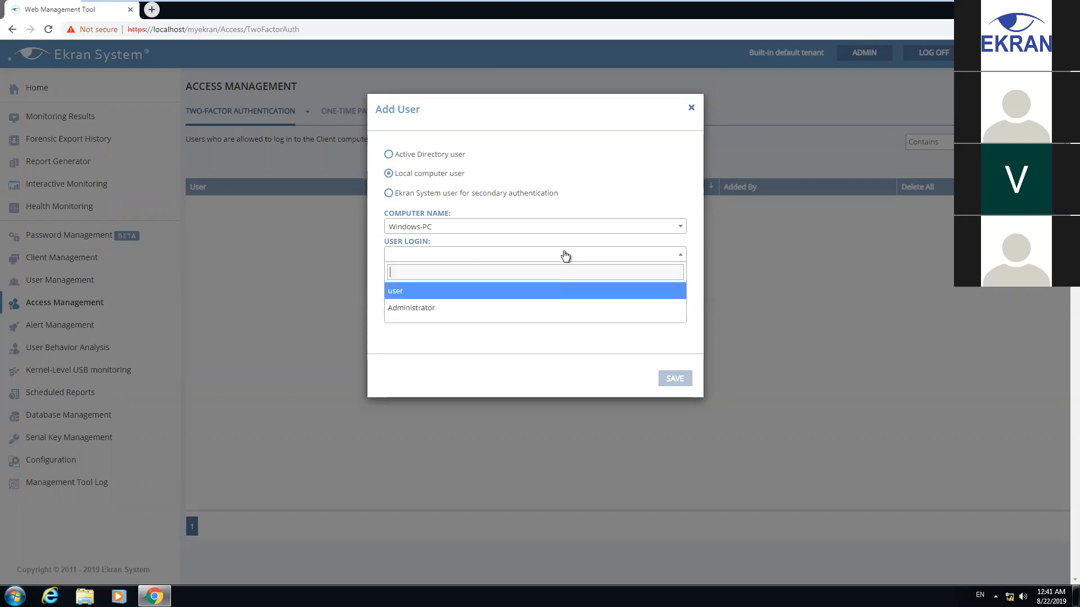
click(401, 292)
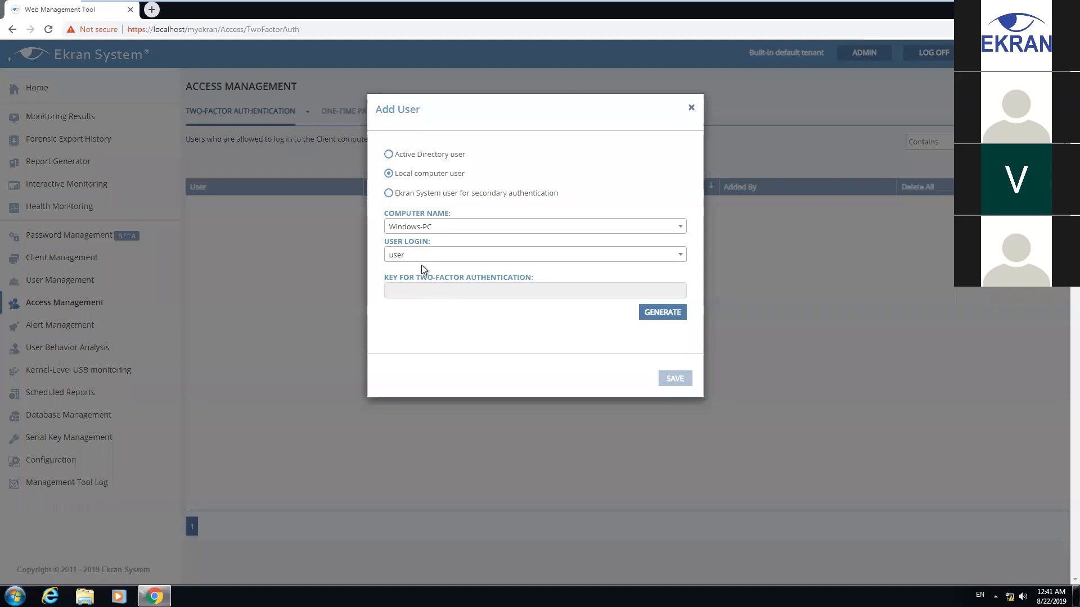
Generate the two-factor key and QR code, then save Windows-PC\user
click(662, 313)
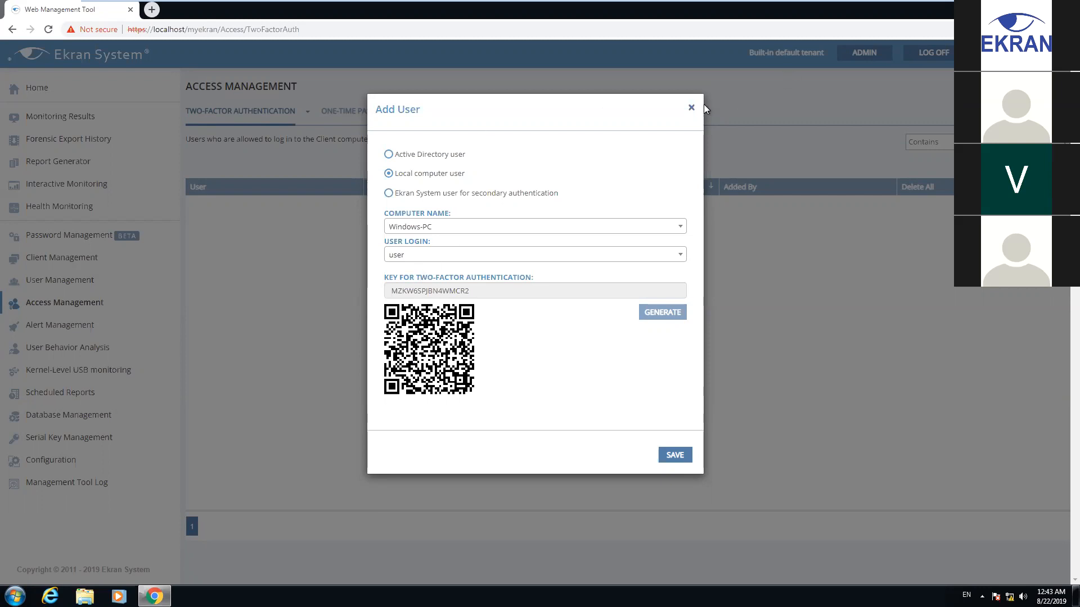
click(676, 456)
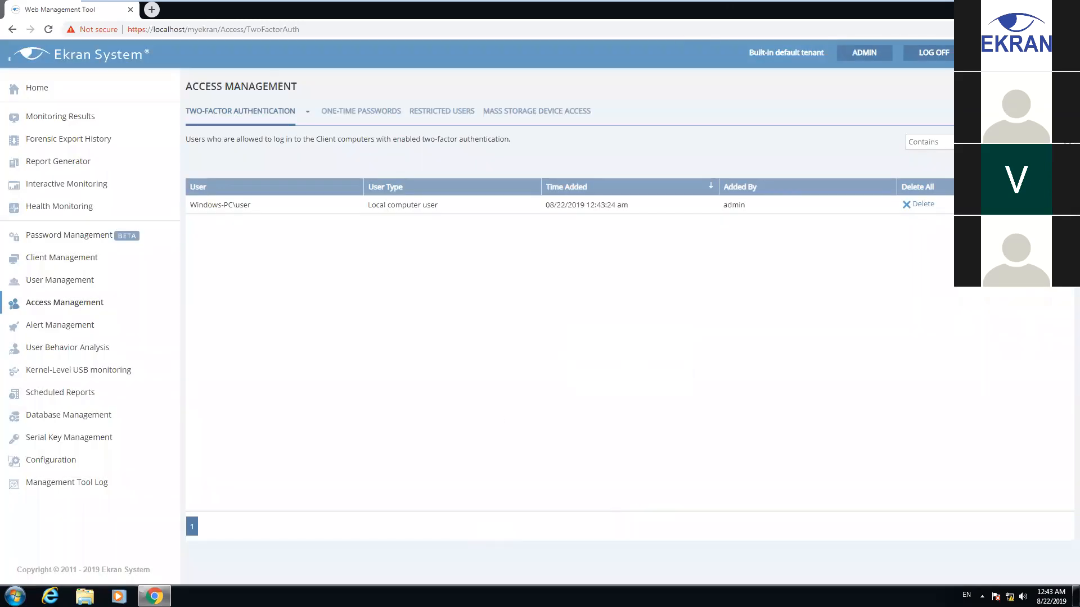
Log off Windows 7 and bring up its log-on screen with the user accounts
key(super+d)
click(15, 596)
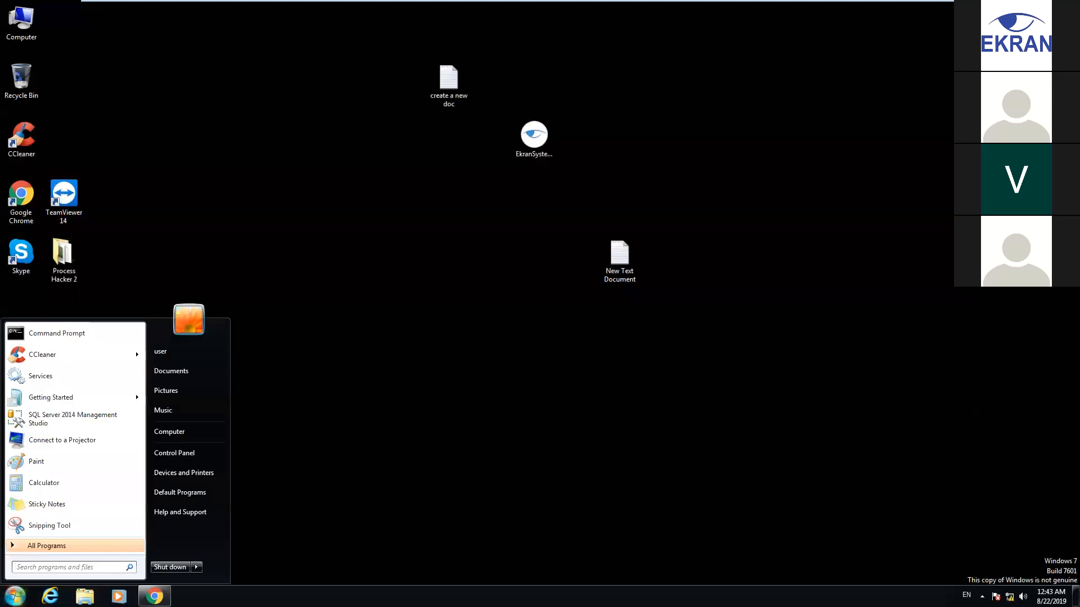
mouse_move(201, 566)
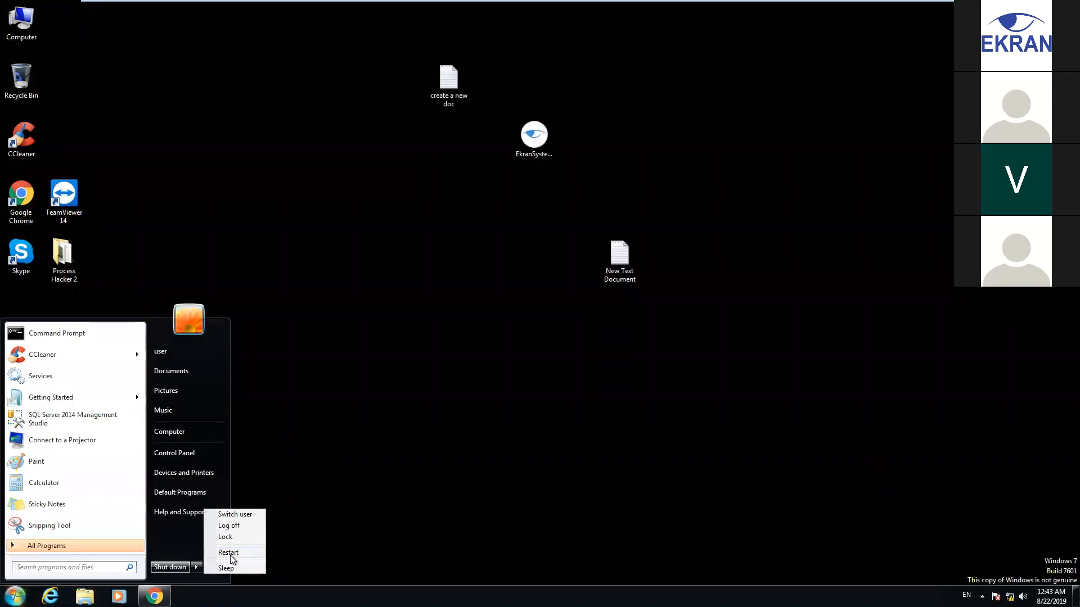
click(238, 525)
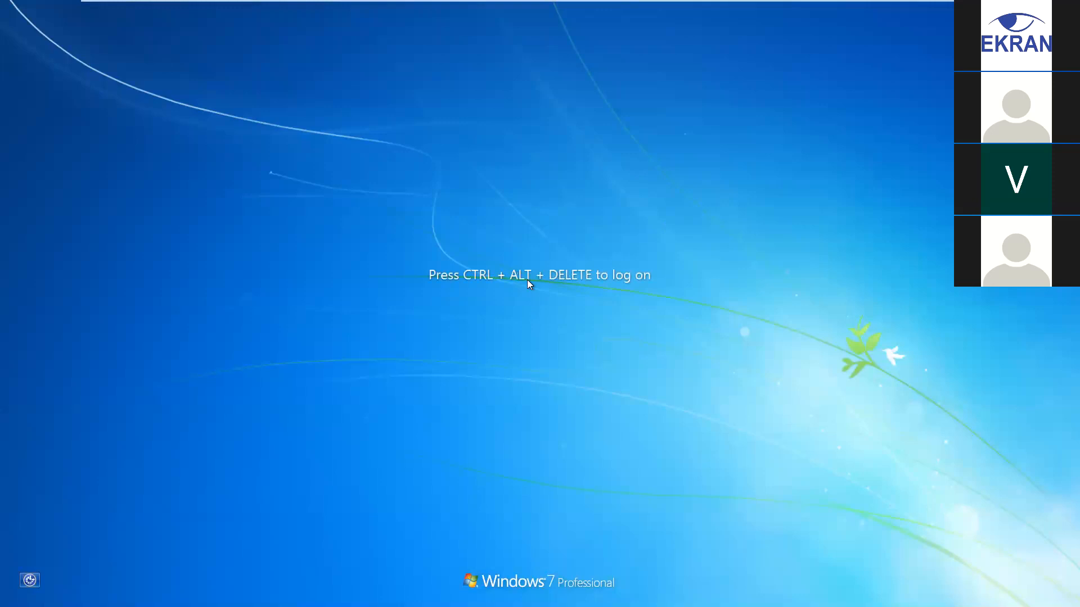
mouse_move(437, 1)
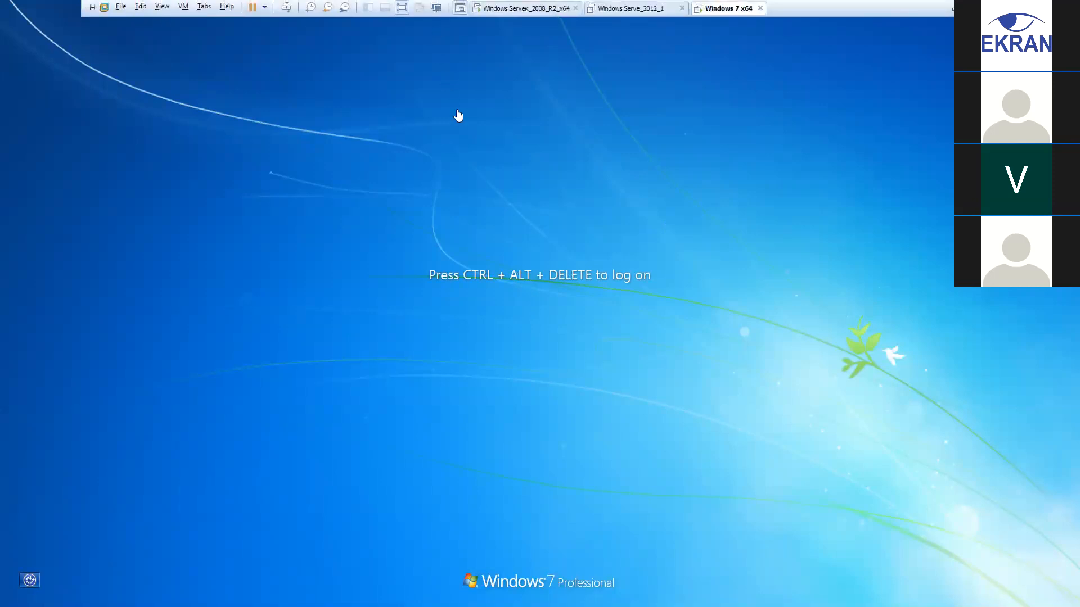
click(287, 7)
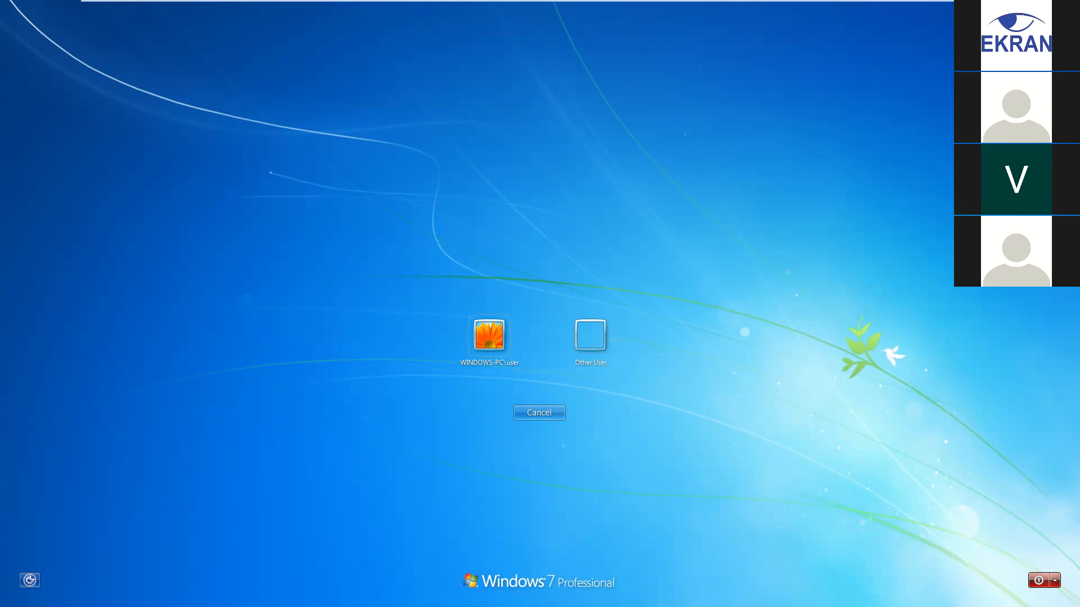
Sign in to the WINDOWS-PC\user account with its password
key(alt+Tab)
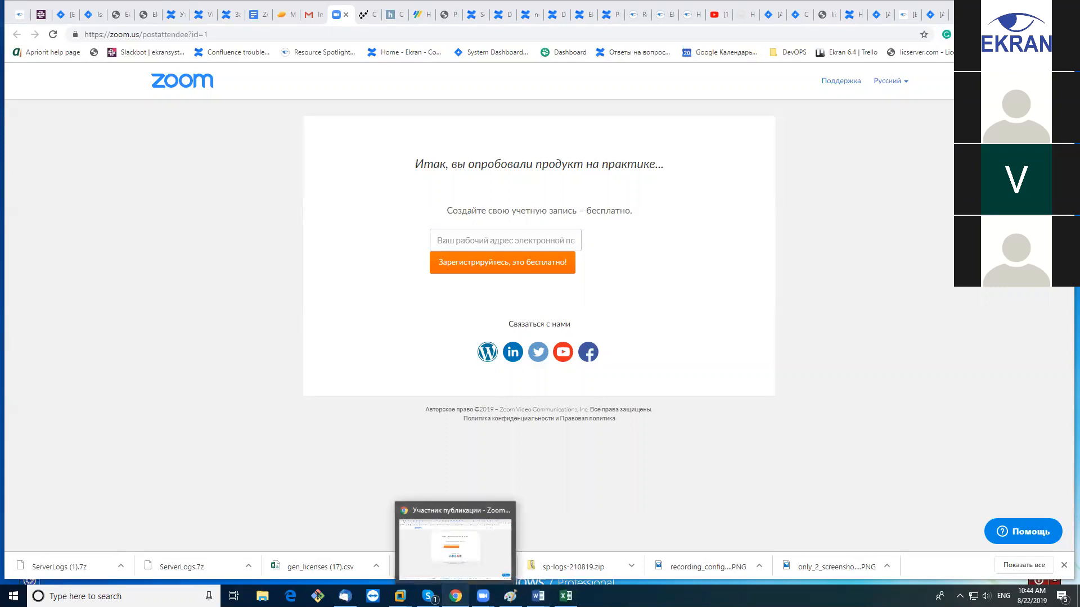
mouse_move(400, 596)
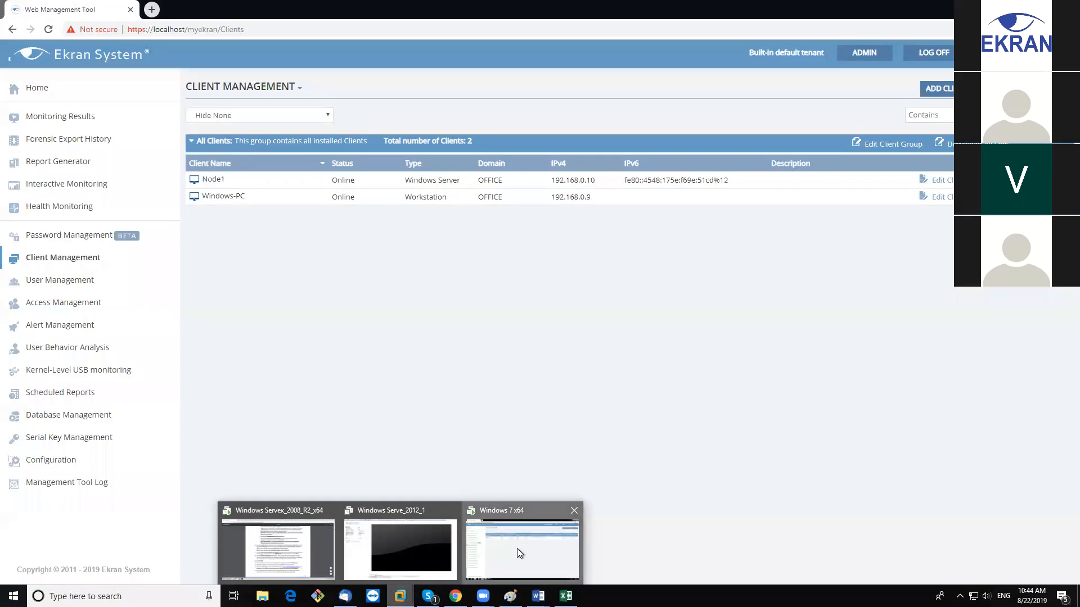
click(518, 548)
click(489, 337)
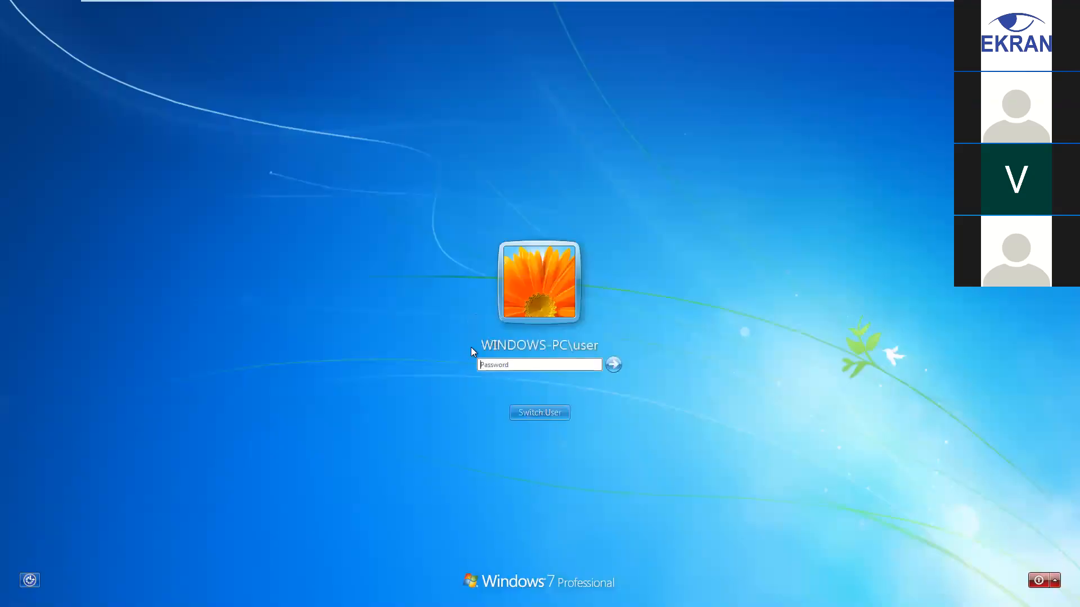
click(578, 365)
text(*********)
click(613, 365)
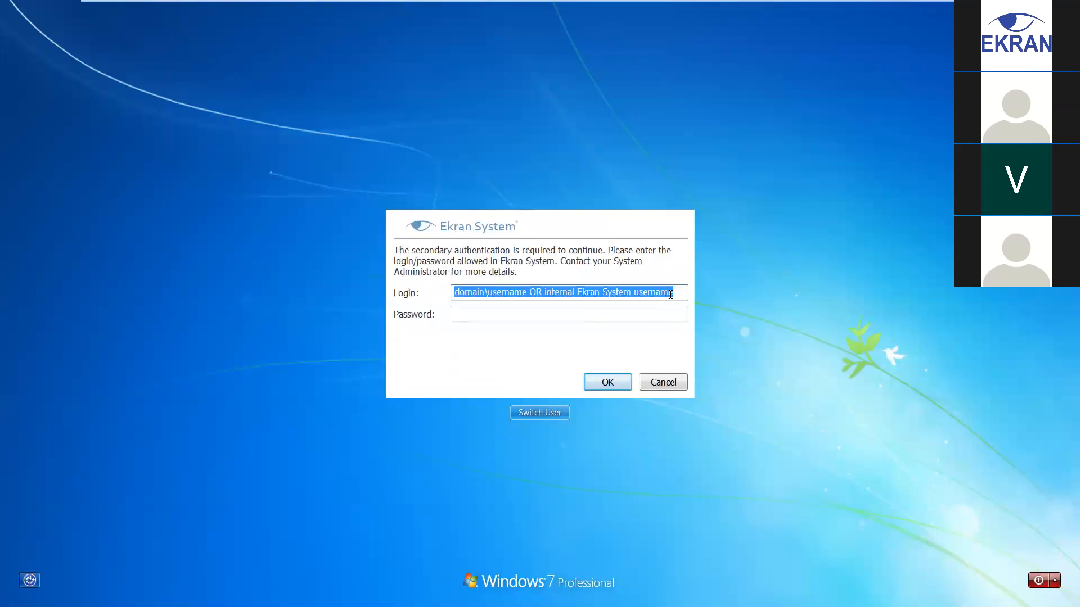
Enter login admin and its password in Ekran's secondary login box
text(admin)
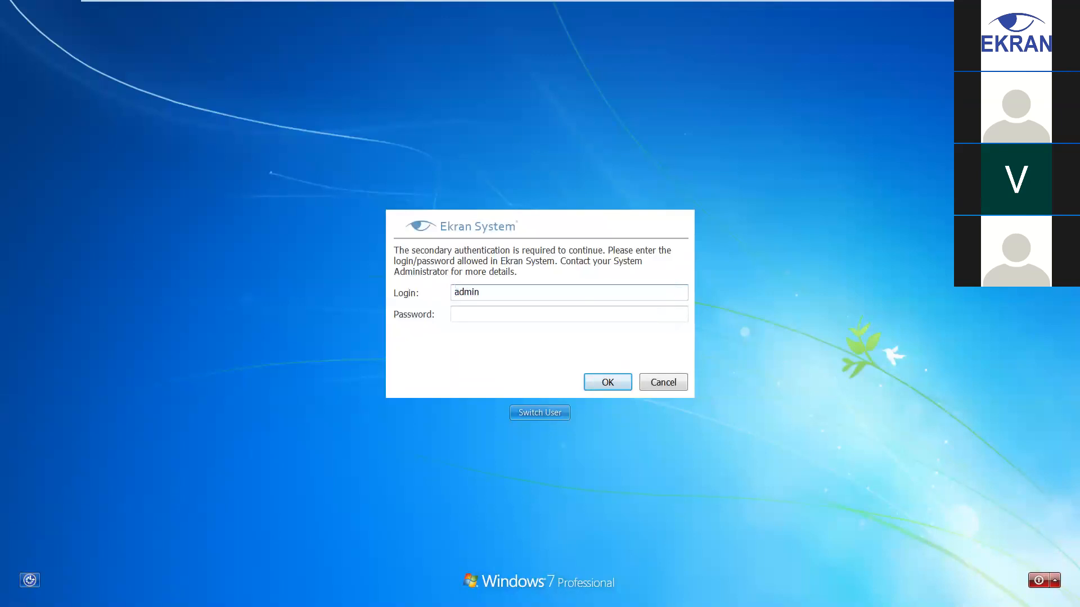
click(569, 314)
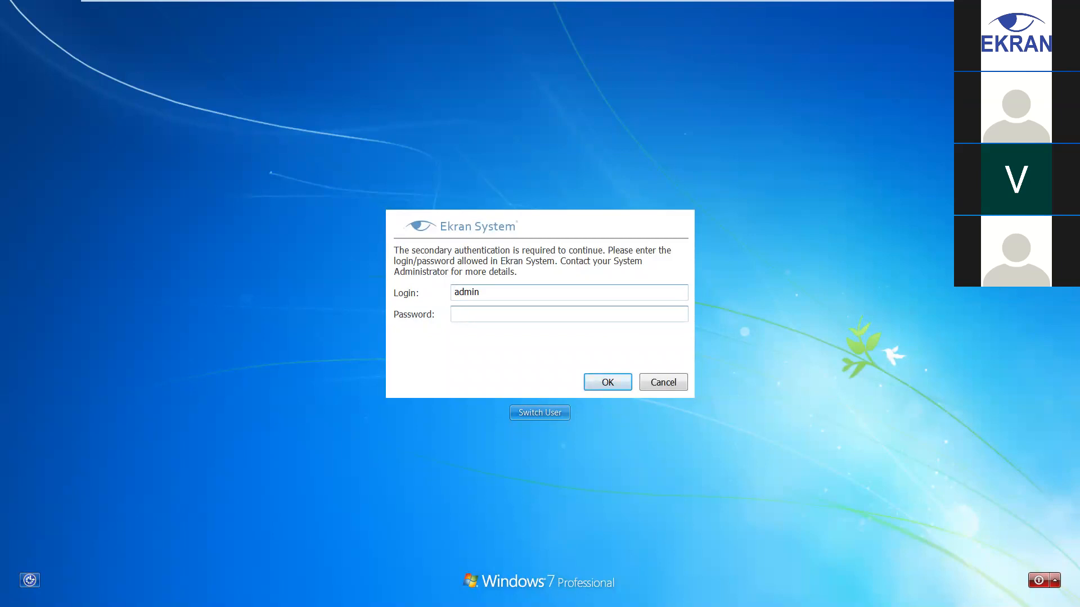
text(*************)
click(589, 380)
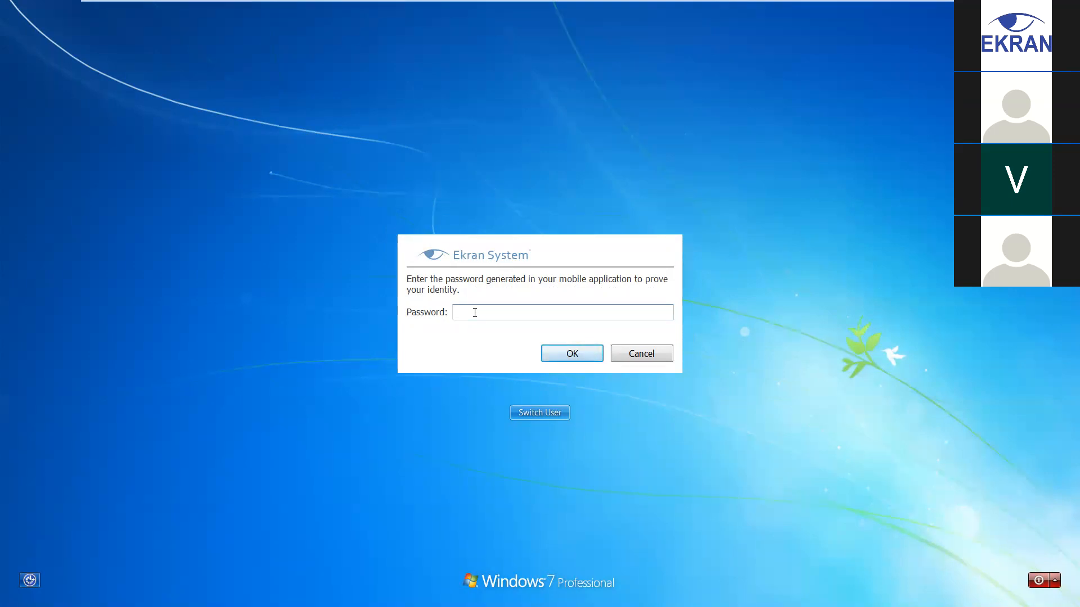
Submit the mobile-app one-time code and dismiss the Windows activation notice
key(BackSpace)
key(BackSpace)
key(BackSpace)
click(569, 353)
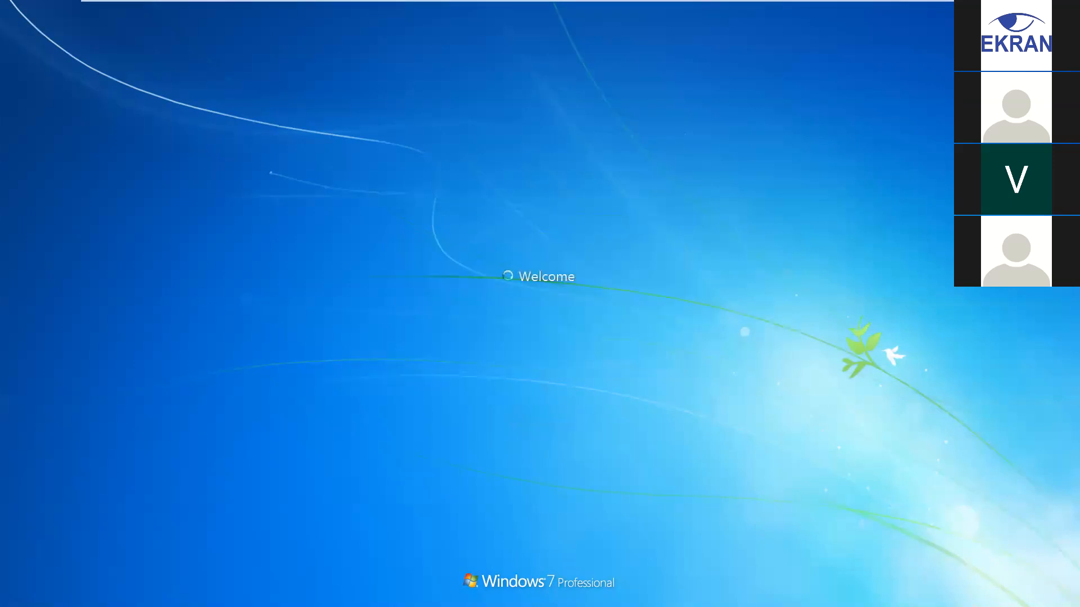
click(707, 161)
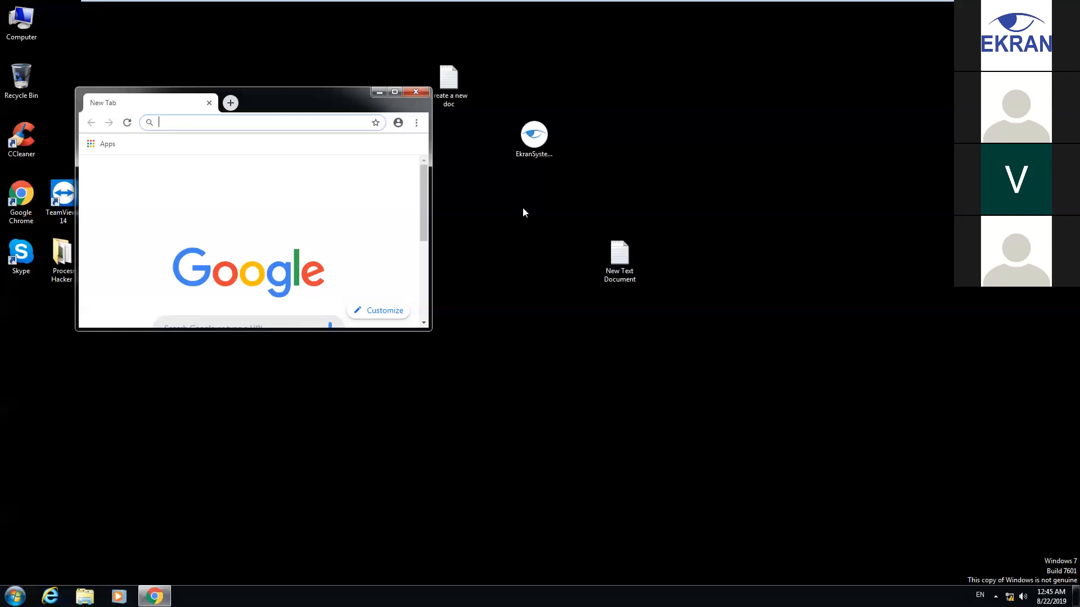
Maximize the Chrome new-tab window to fill the Windows 7 screen
click(394, 92)
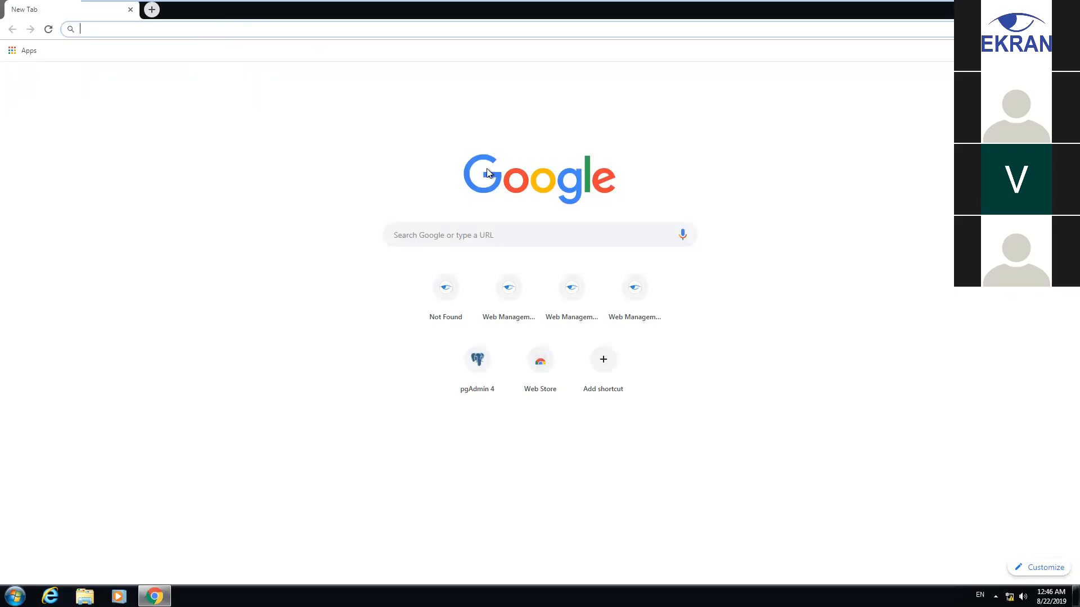
text(https)
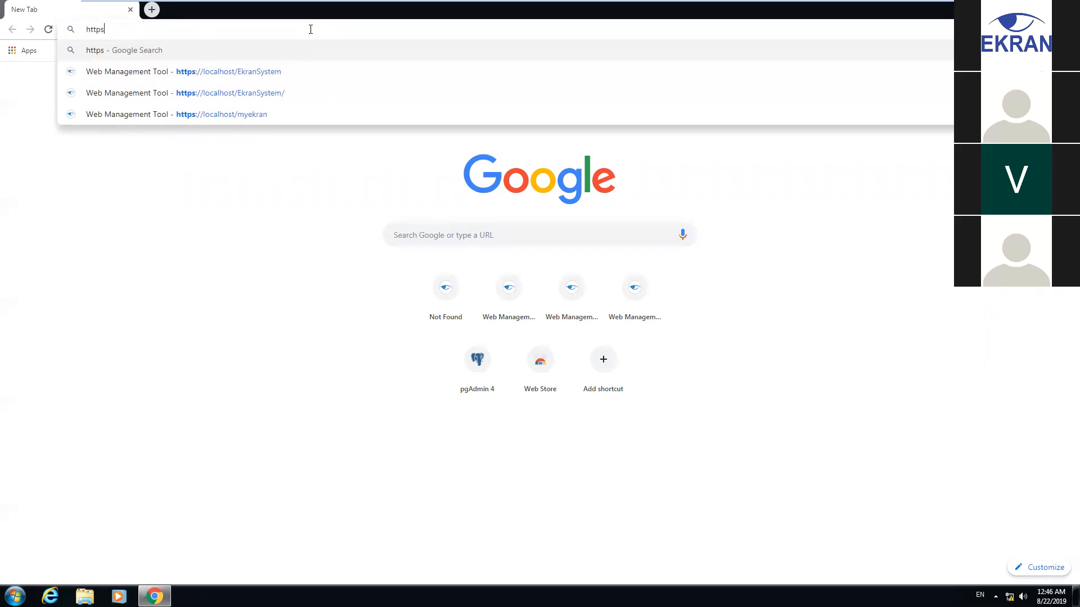
key(Down)
key(Down)
key(Down)
key(Return)
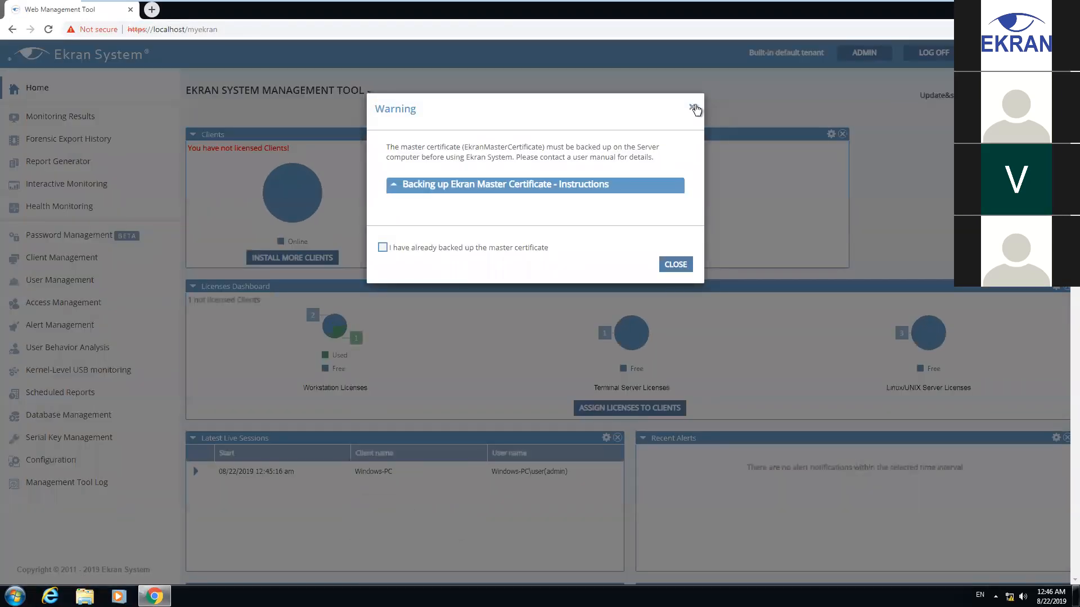
click(692, 107)
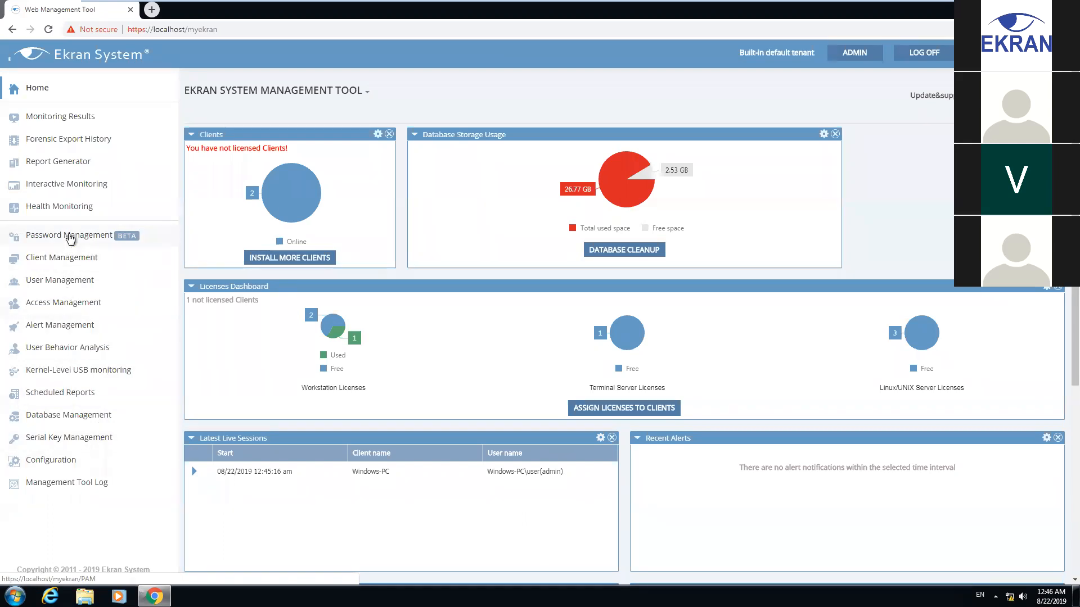
Go through Password Management to Client Management, showing Node1 and Windows-PC online
click(77, 236)
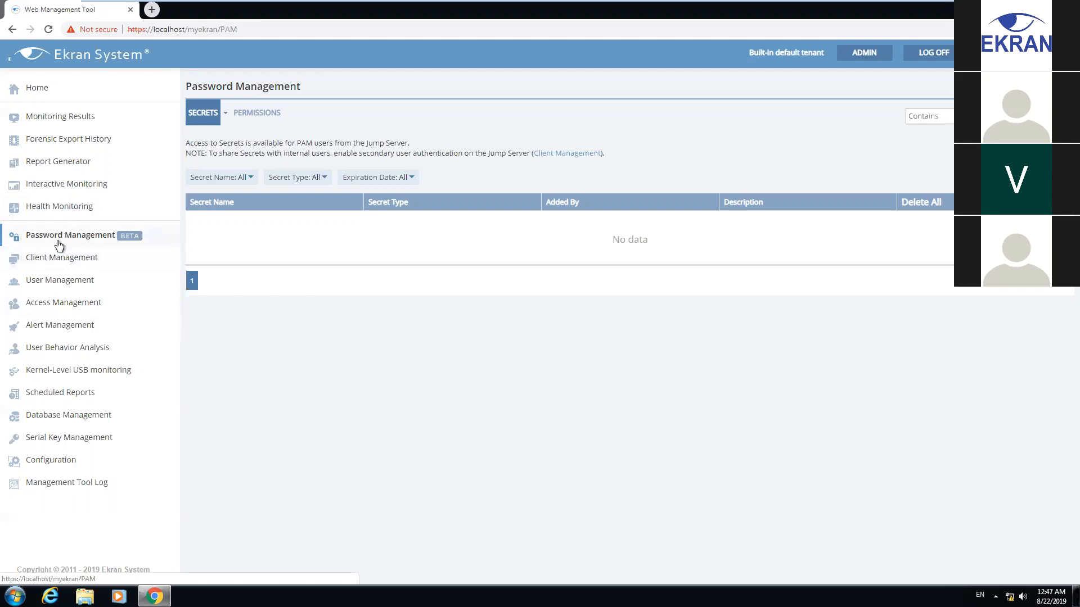
click(60, 259)
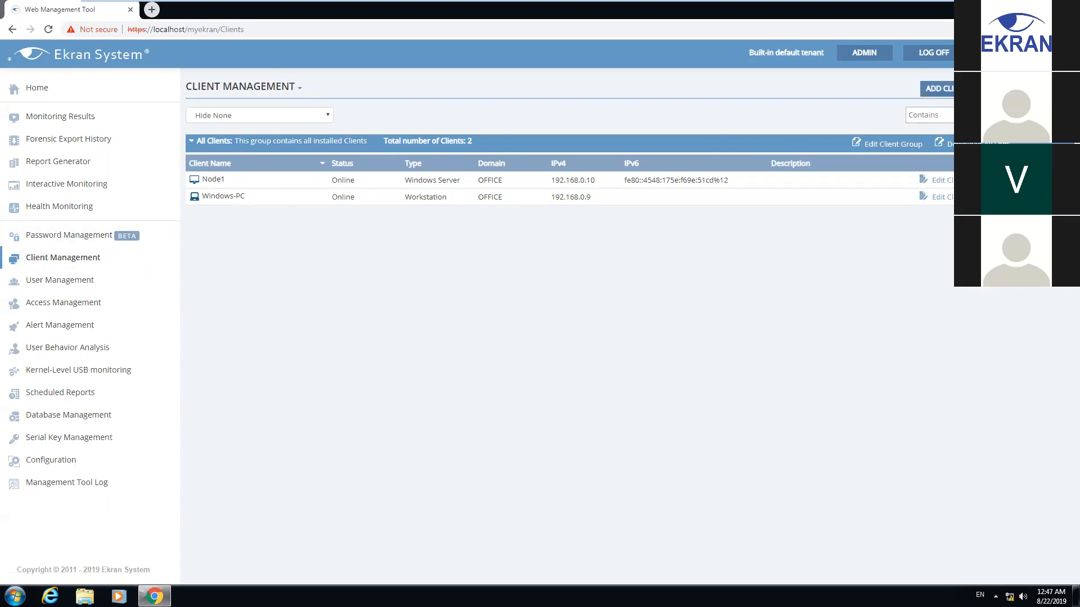
Start a new search under Add Client > Deploy via Network Scan, finding SERVER and WINDOWS-PC
click(1038, 88)
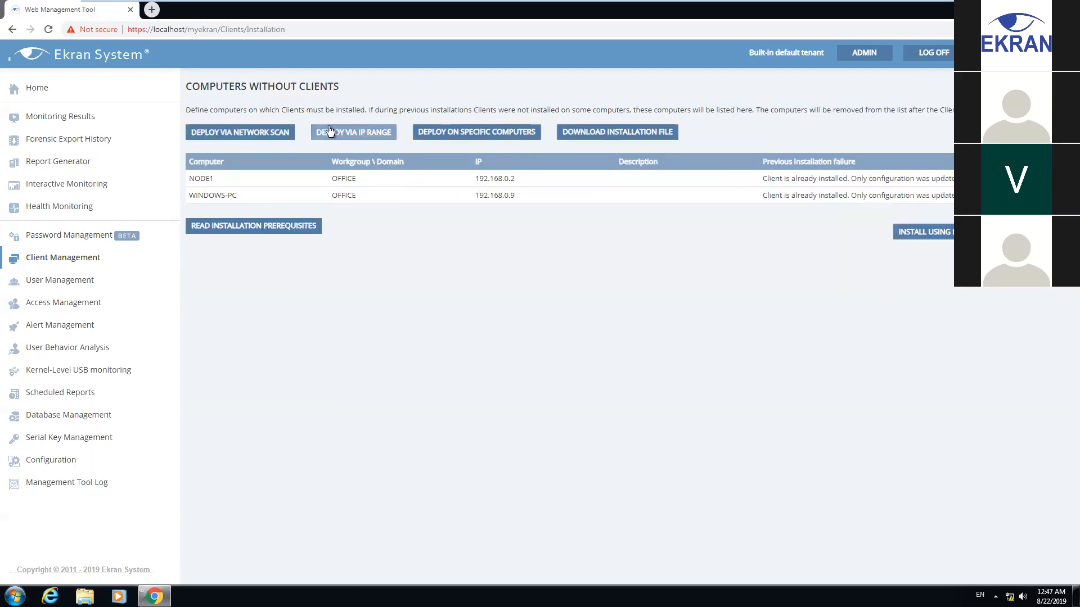
click(251, 134)
click(484, 151)
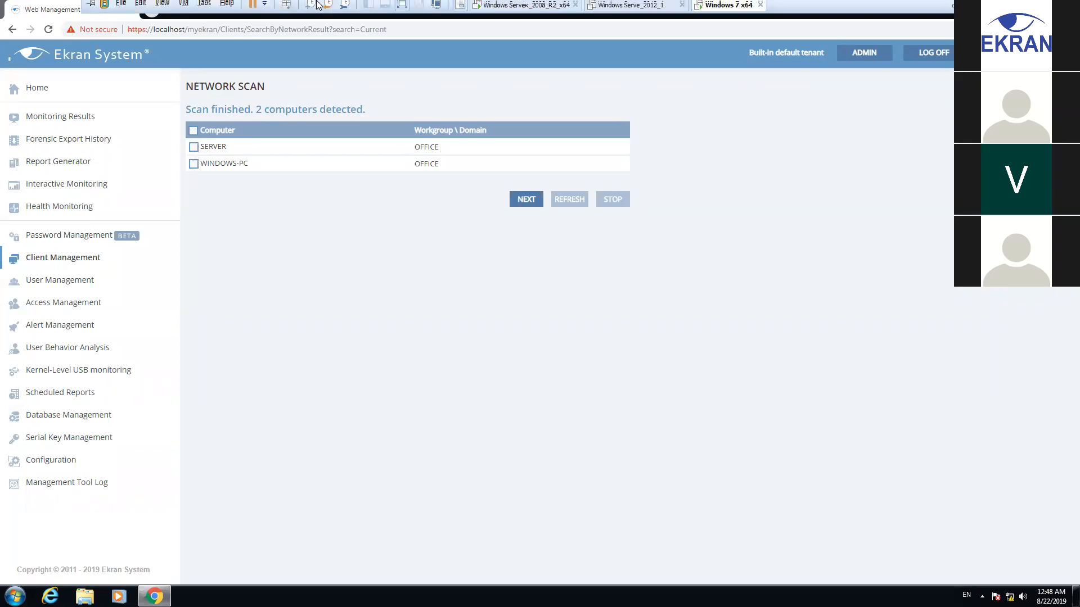
click(525, 8)
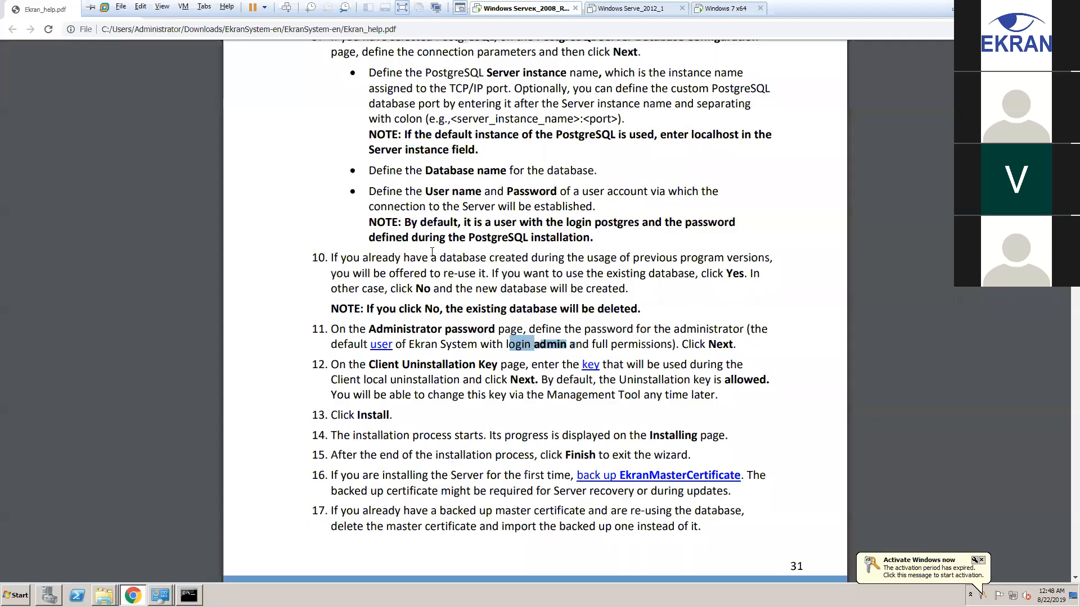
click(1019, 7)
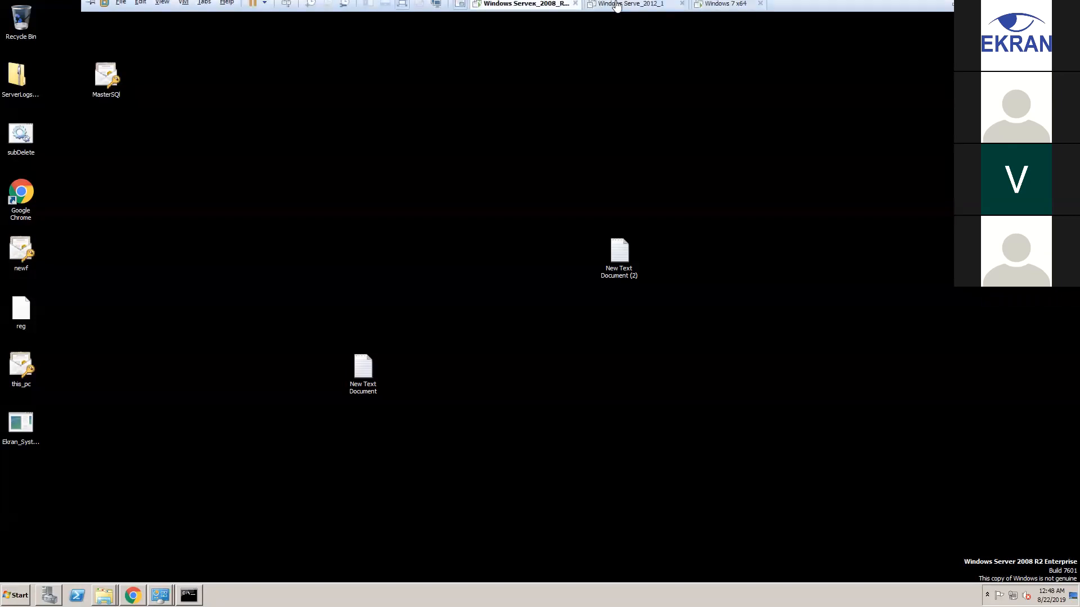
click(618, 8)
click(728, 8)
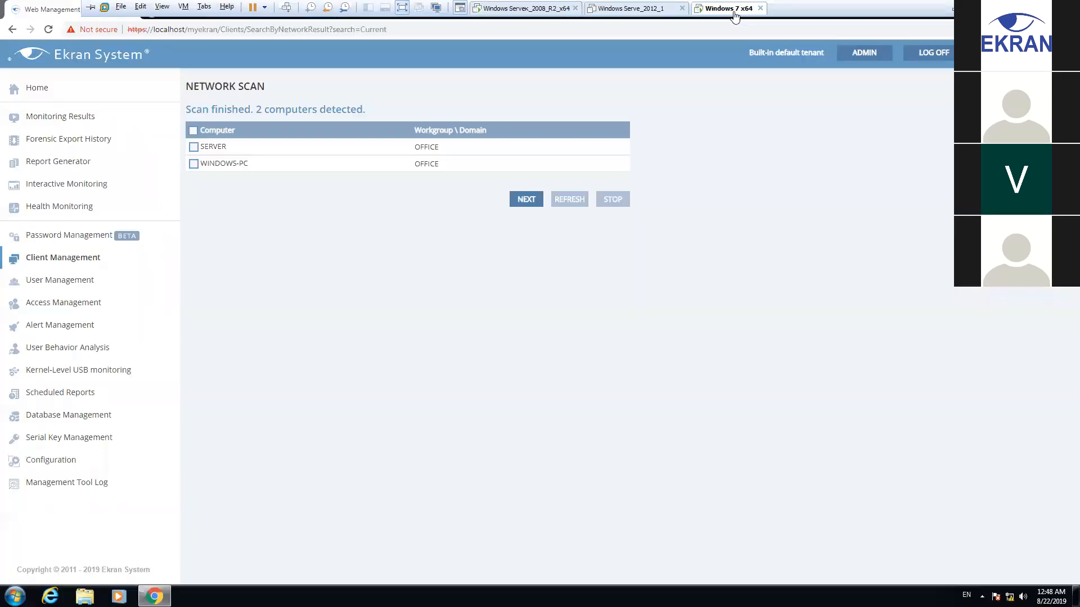
click(1019, 6)
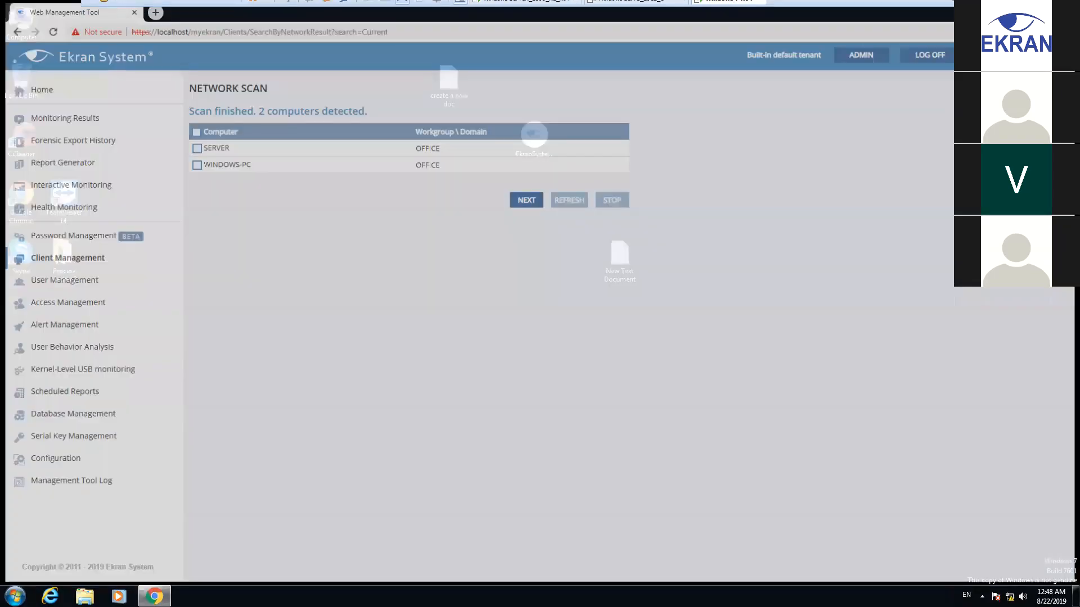
click(526, 4)
click(986, 595)
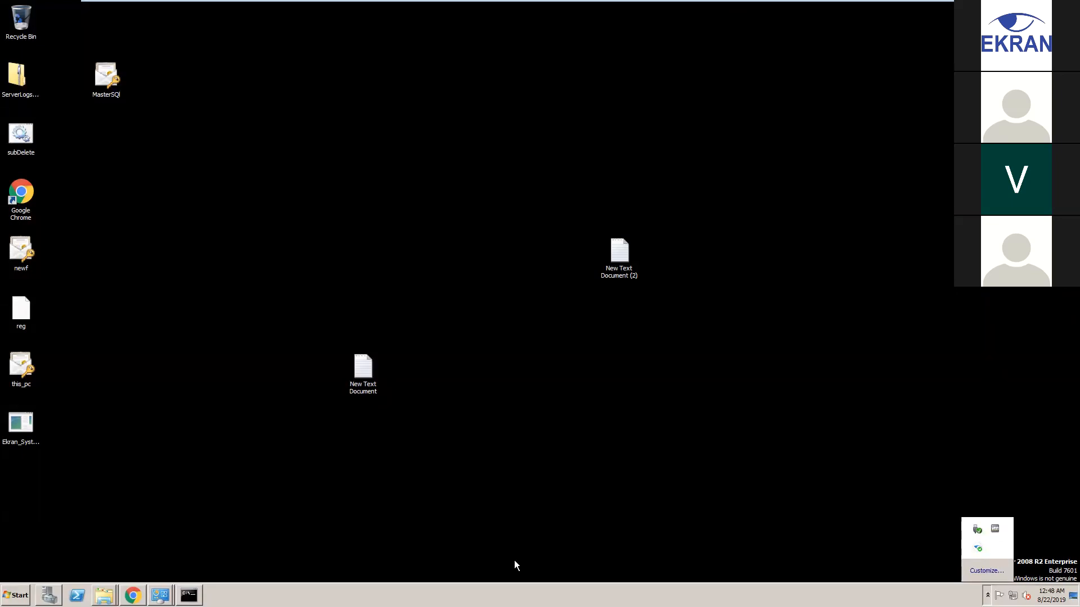
right_click(423, 595)
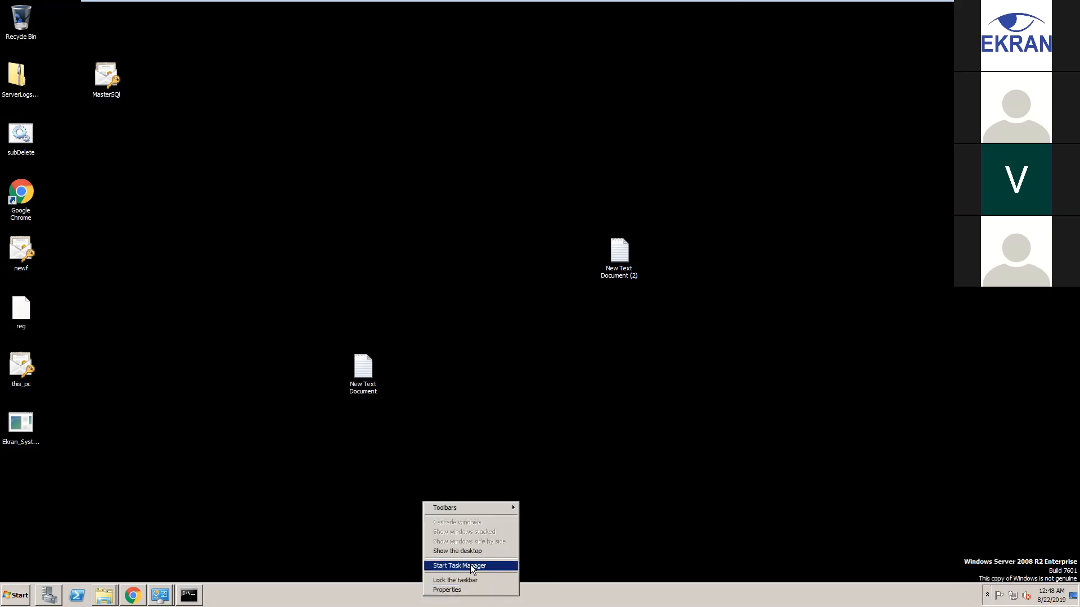
click(473, 568)
click(720, 84)
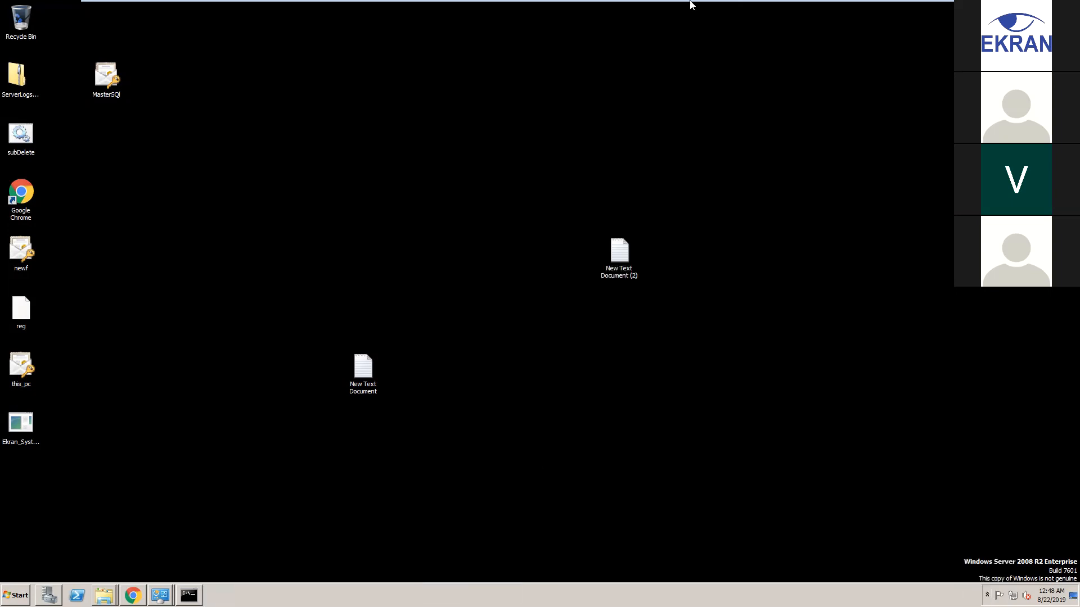
mouse_move(691, 1)
click(637, 9)
click(725, 8)
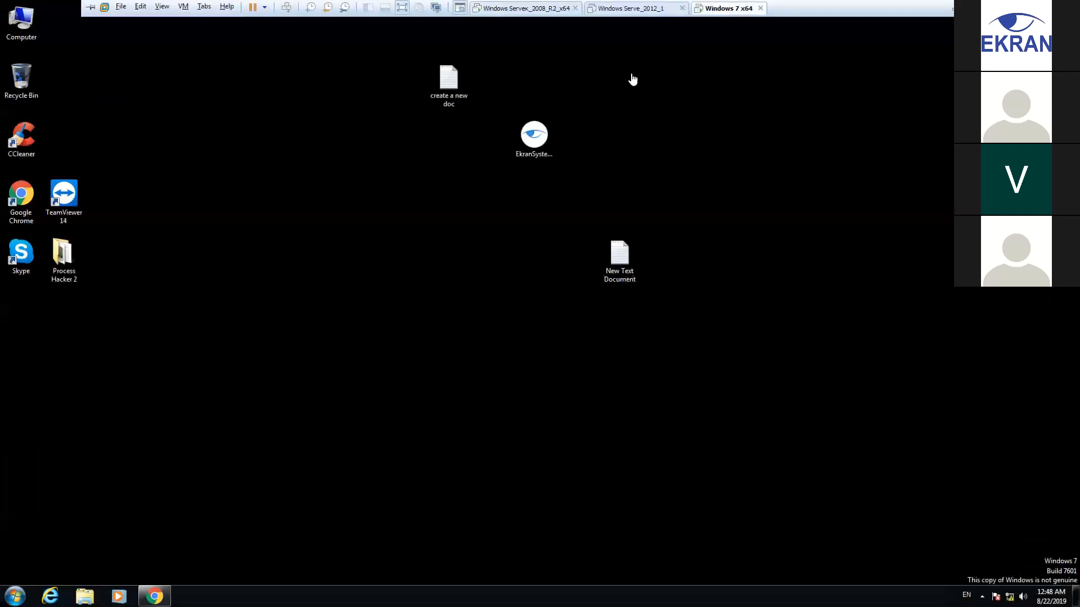
click(155, 596)
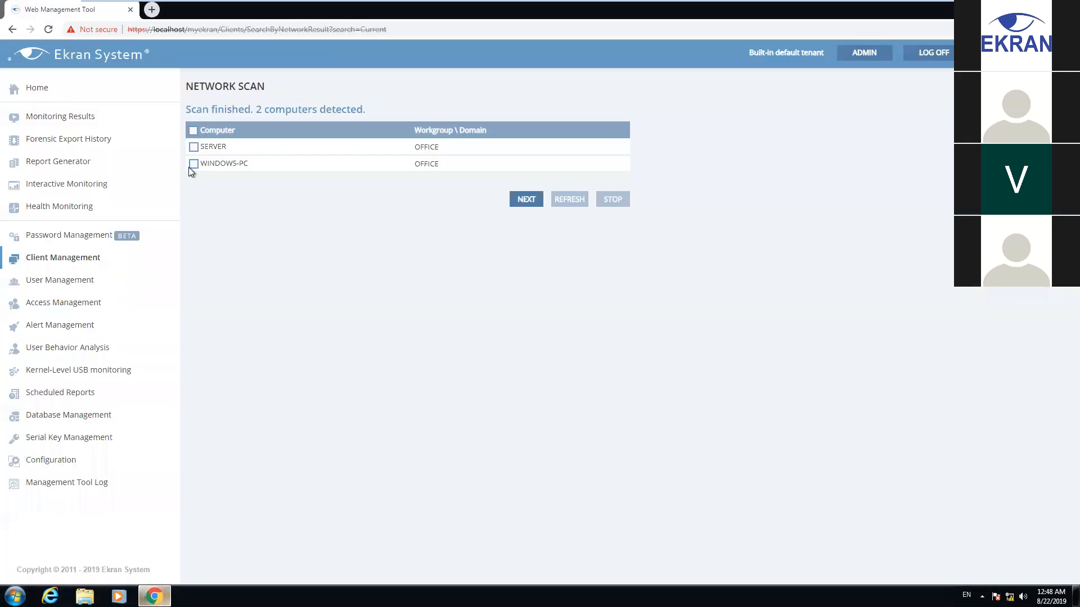
Add SERVER to the awaiting list, remove NODE1 and WINDOWS-PC, and start SERVER's client install
click(194, 148)
click(523, 205)
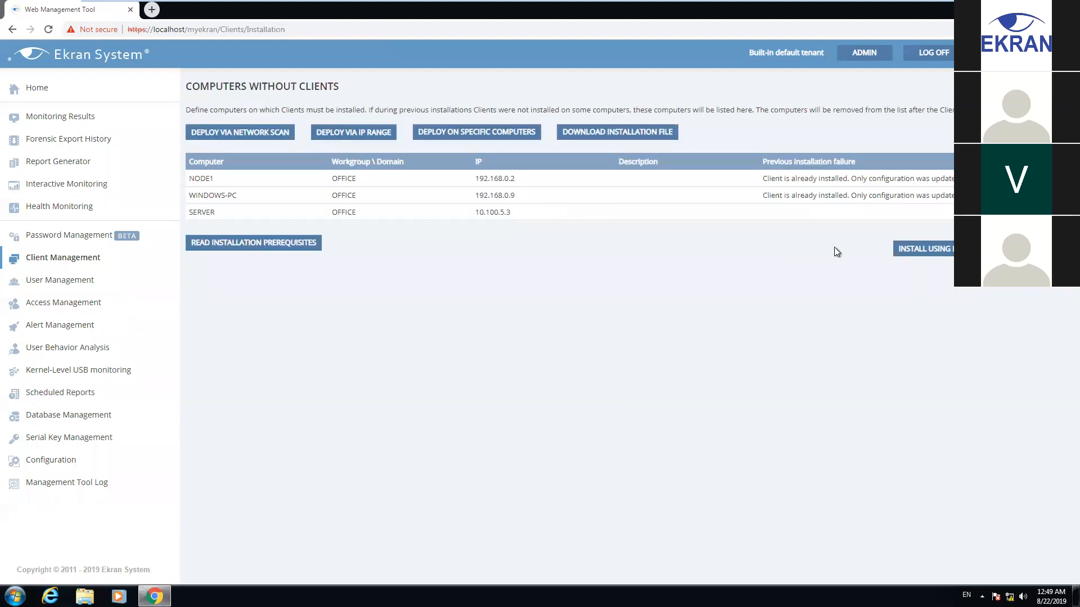
click(982, 248)
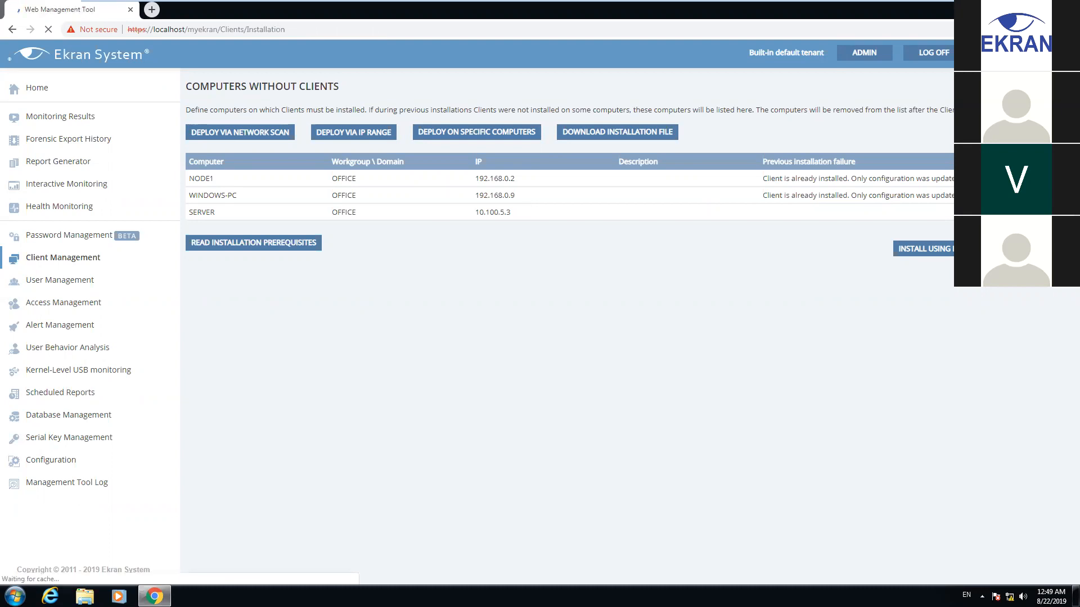
click(1052, 178)
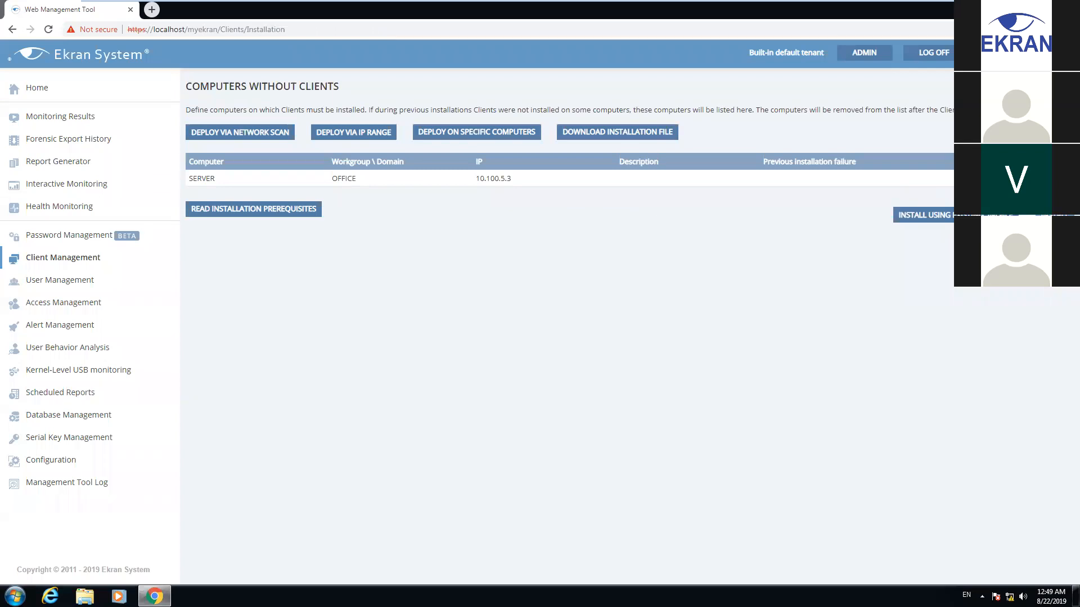
click(1054, 216)
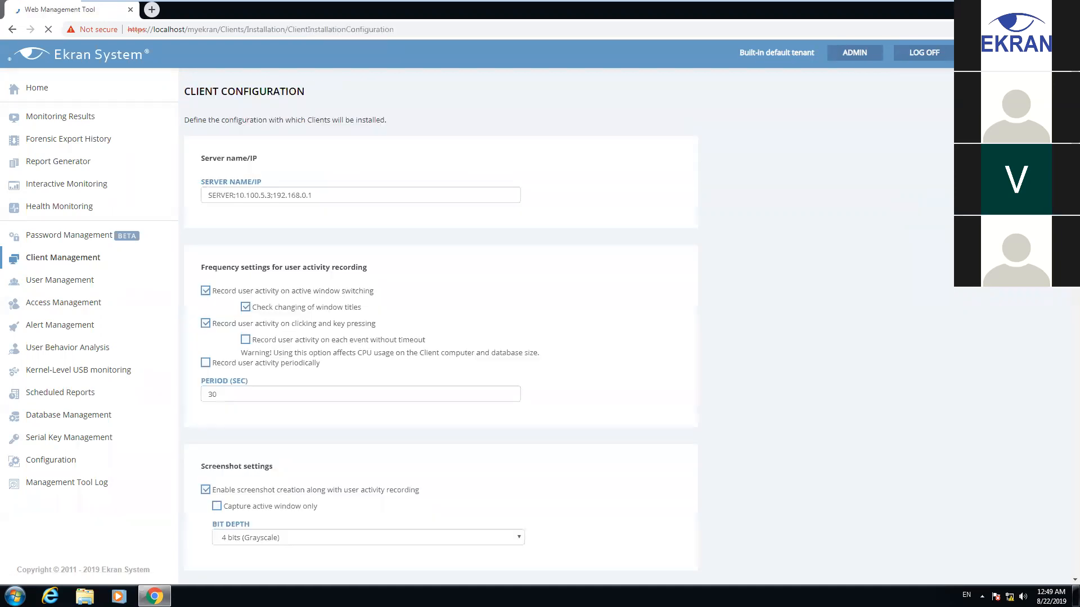
click(204, 194)
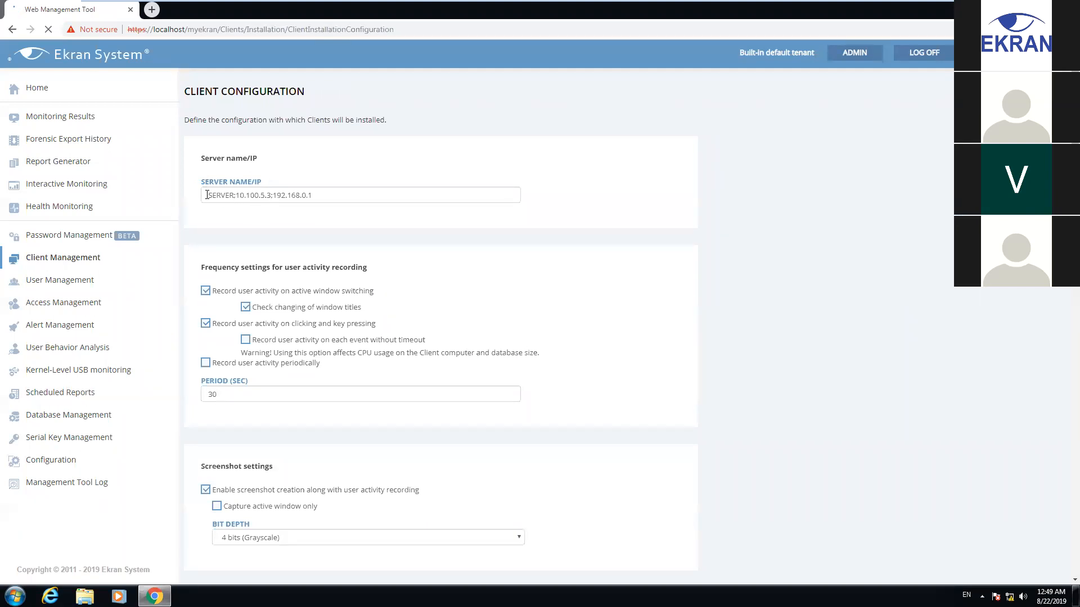
double_click(236, 194)
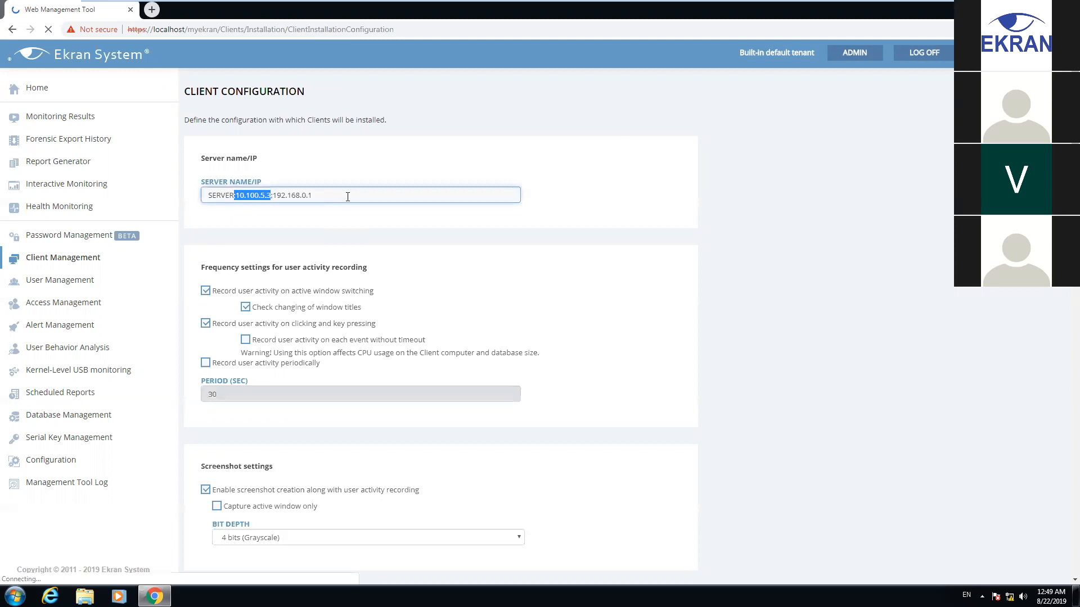
drag(348, 196, 271, 189)
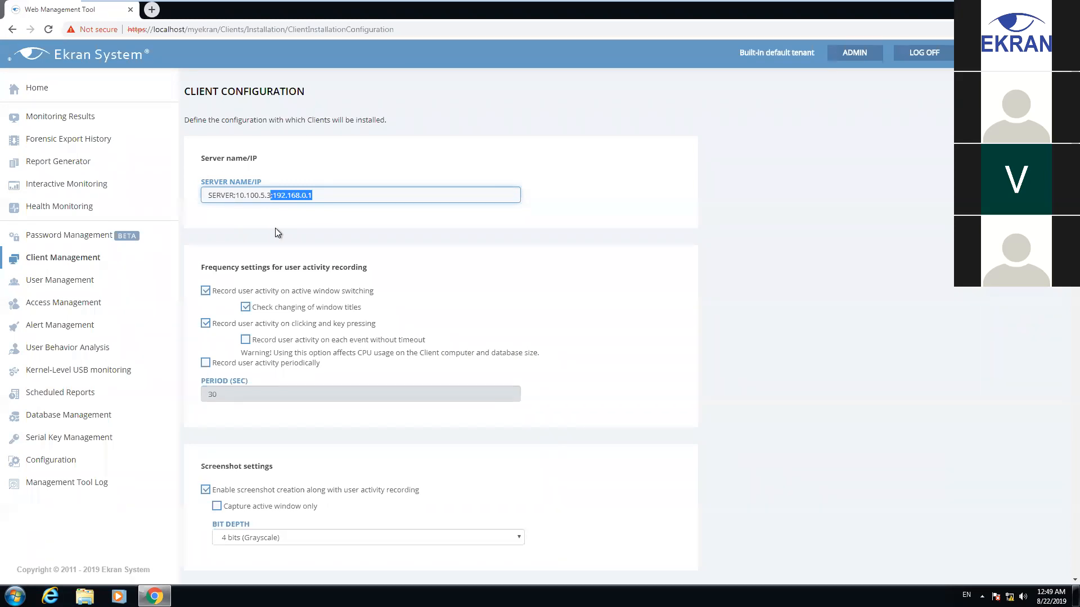
scroll(272, 239, down, 2)
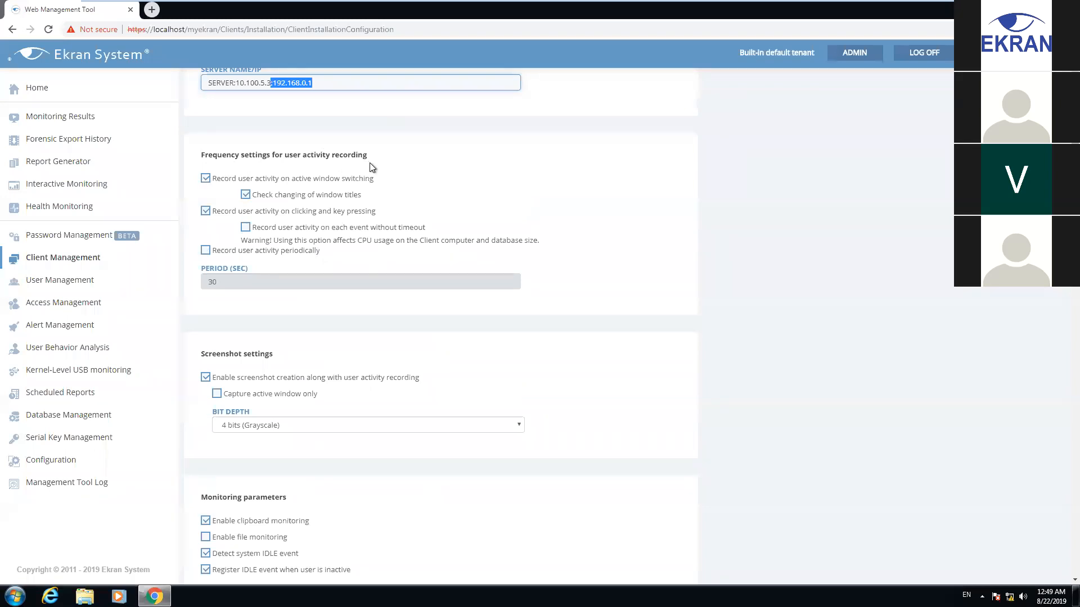
scroll(292, 181, down, 1)
scroll(265, 175, up, 1)
click(206, 252)
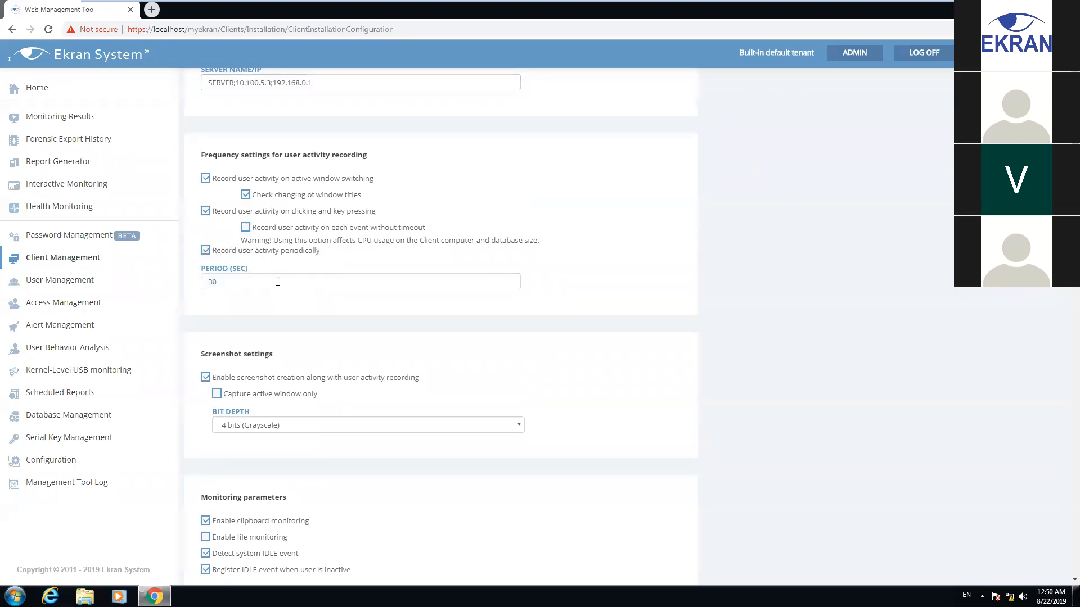
click(206, 251)
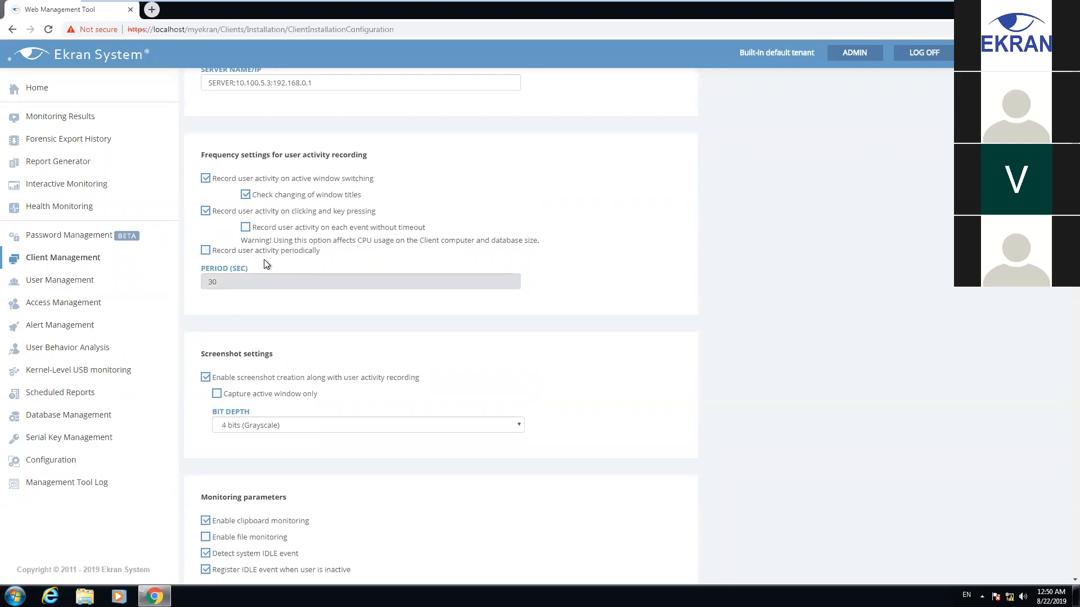
scroll(270, 270, down, 2)
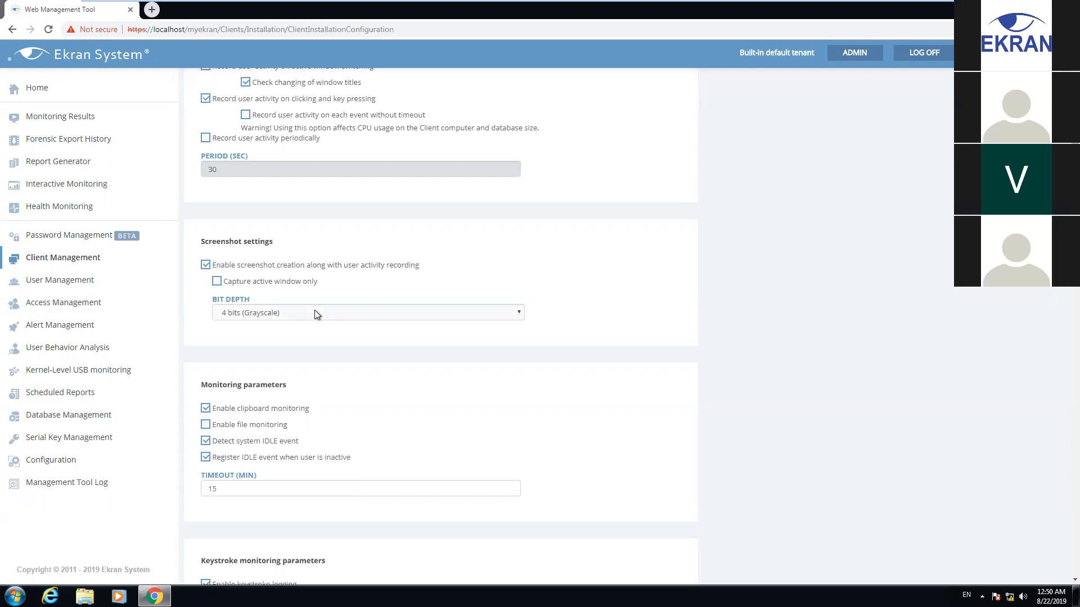
click(247, 313)
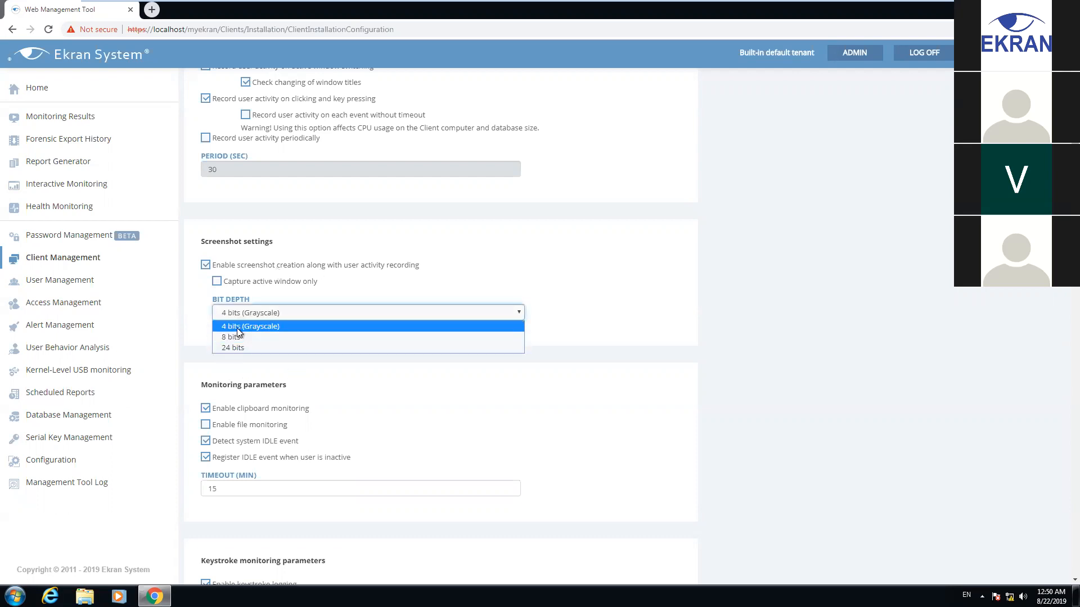
click(238, 331)
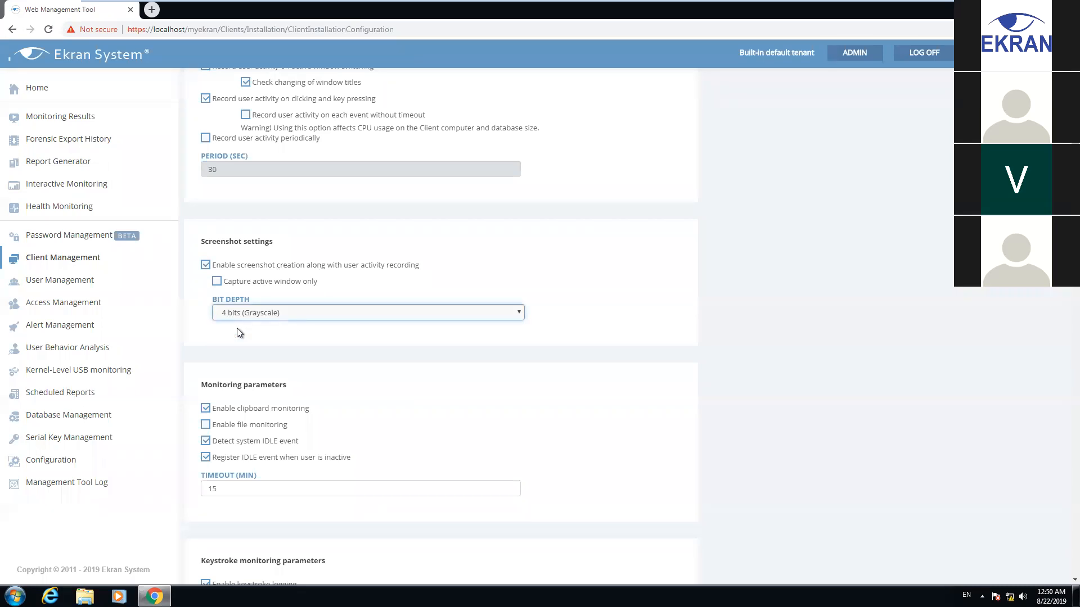
scroll(281, 403, down, 1)
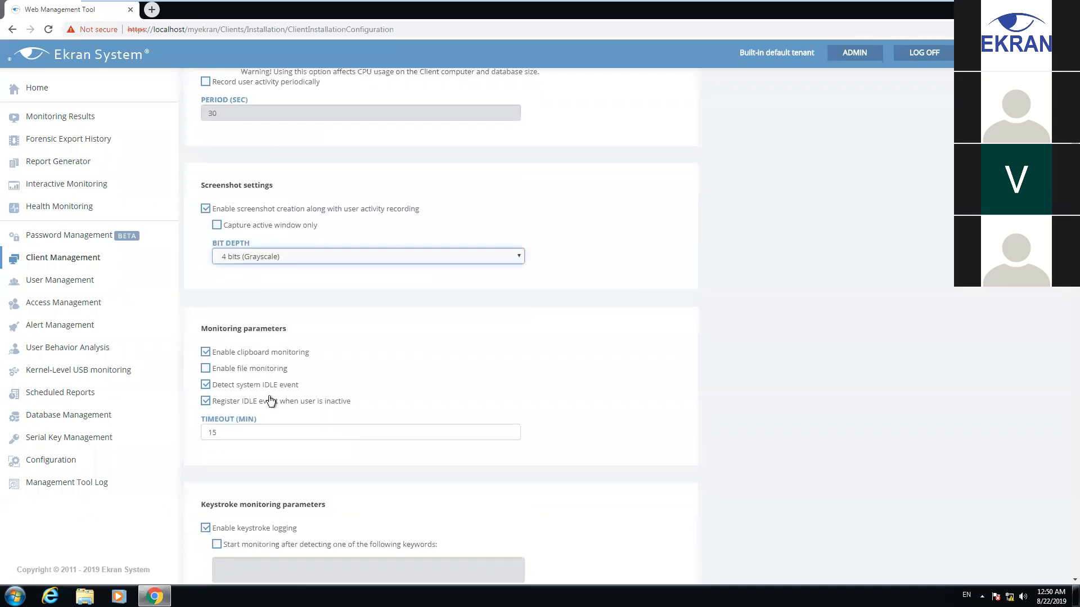
scroll(338, 343, down, 2)
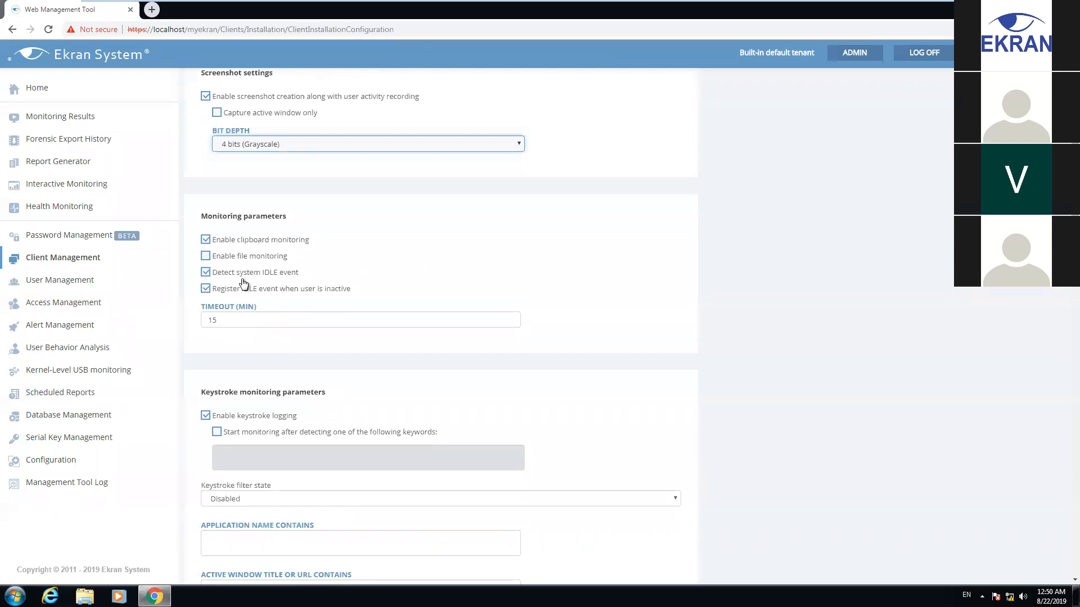
scroll(278, 387, down, 3)
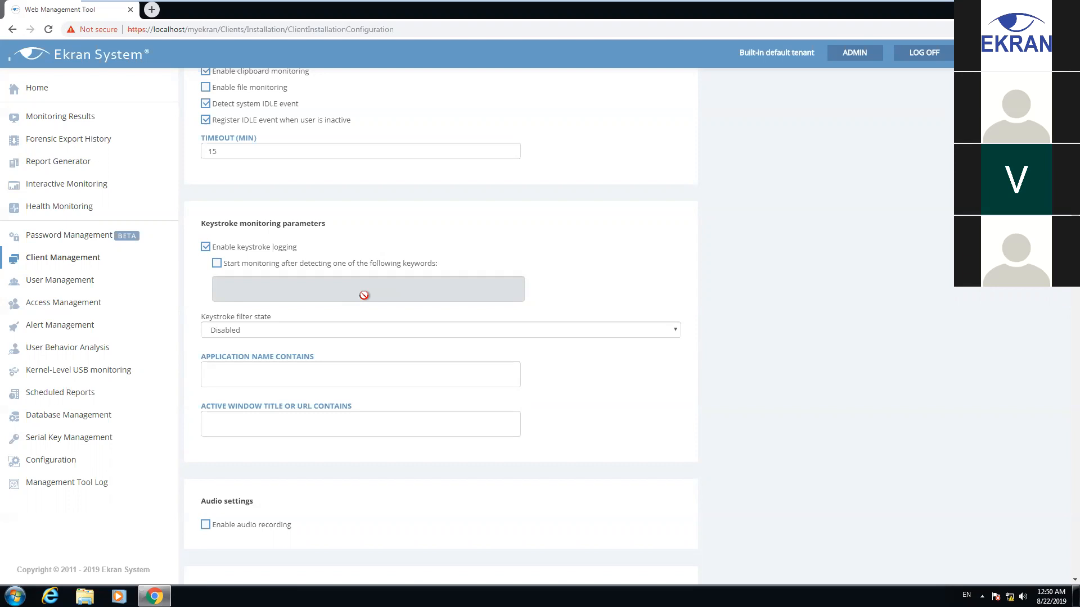
scroll(352, 340, down, 3)
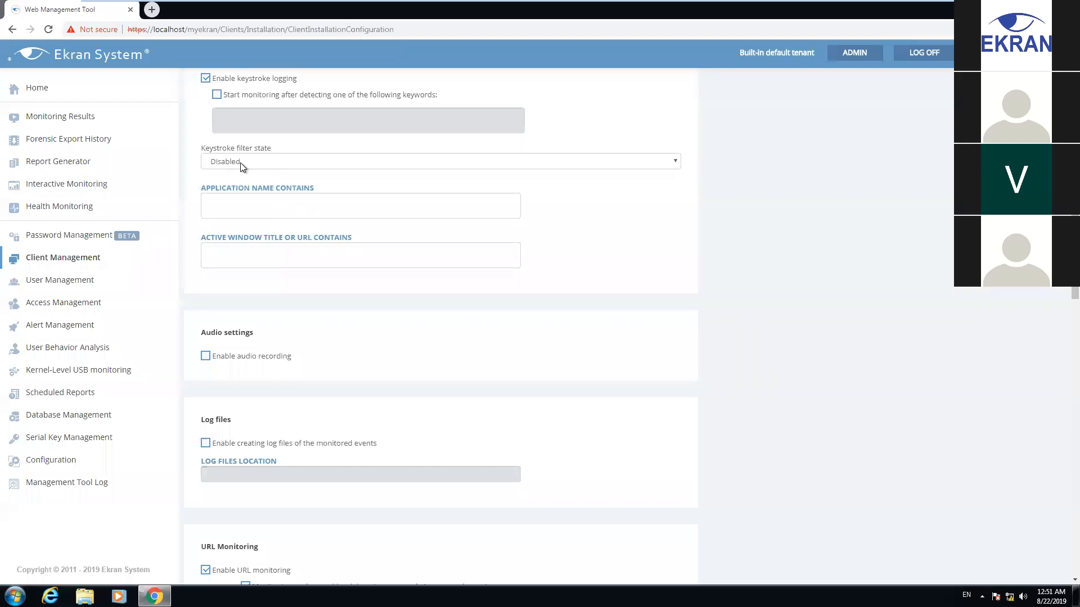
scroll(243, 168, down, 2)
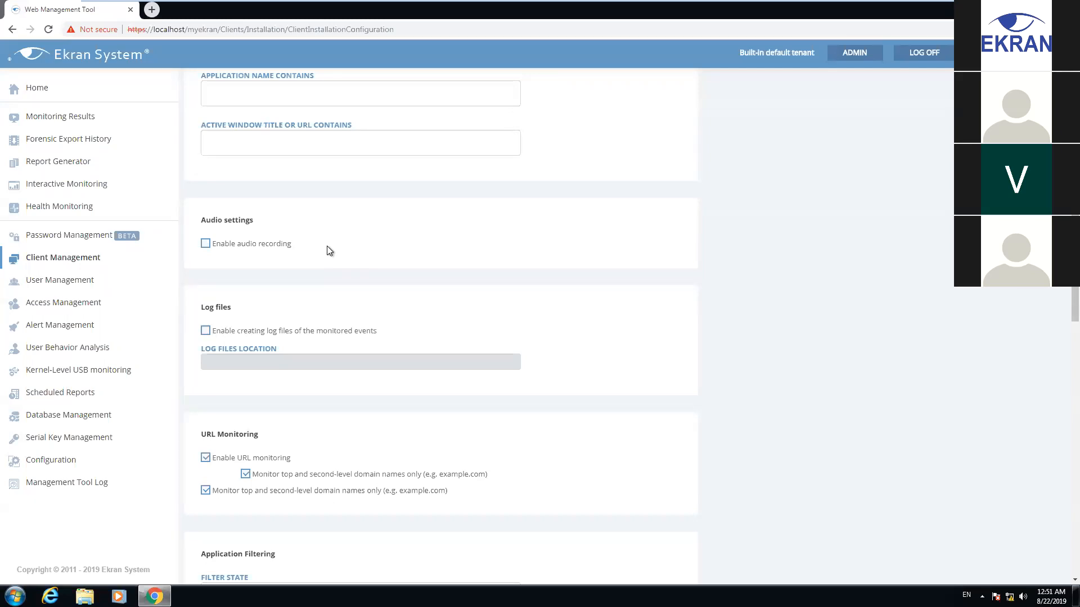
scroll(367, 230, down, 3)
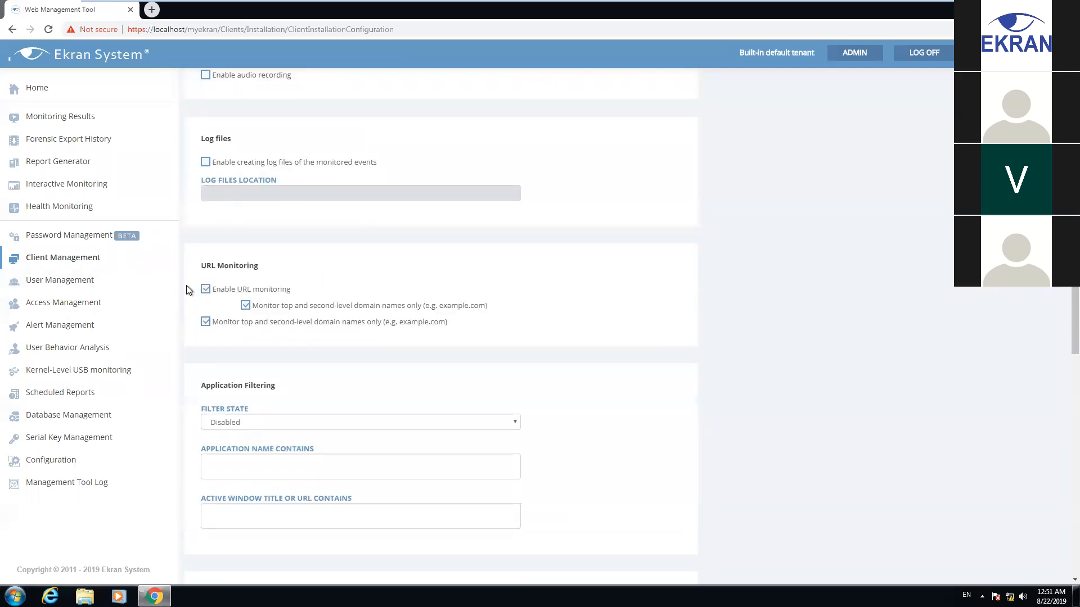
scroll(365, 326, down, 2)
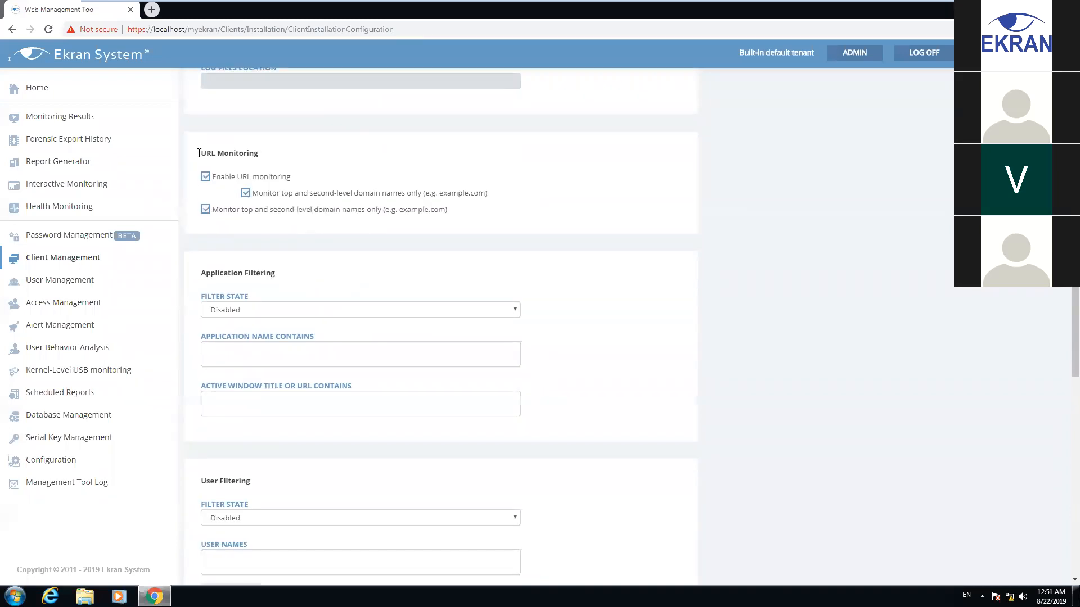
scroll(298, 262, down, 1)
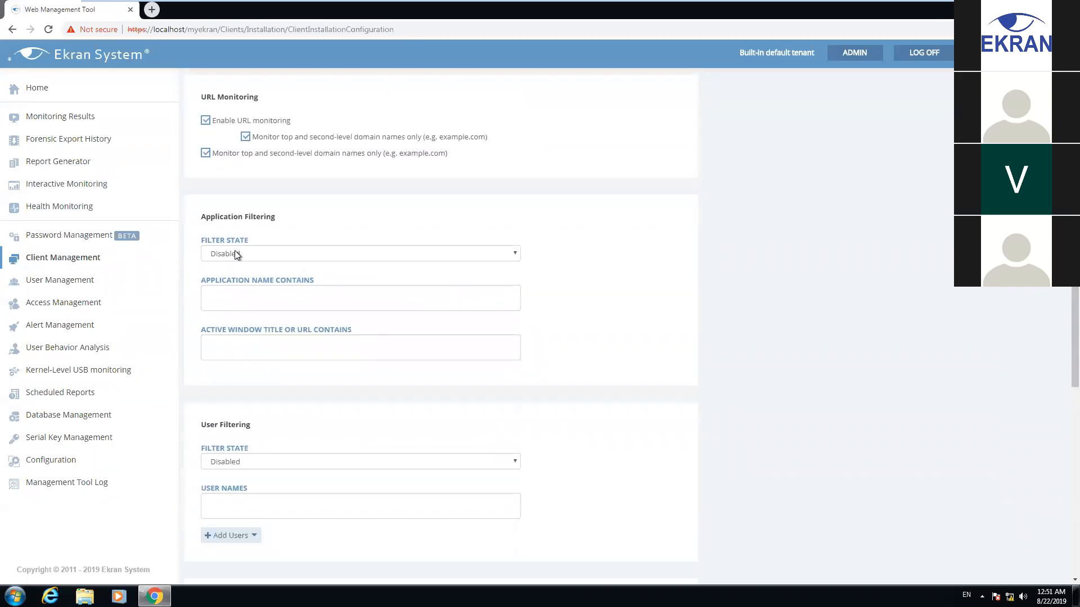
scroll(279, 296, down, 3)
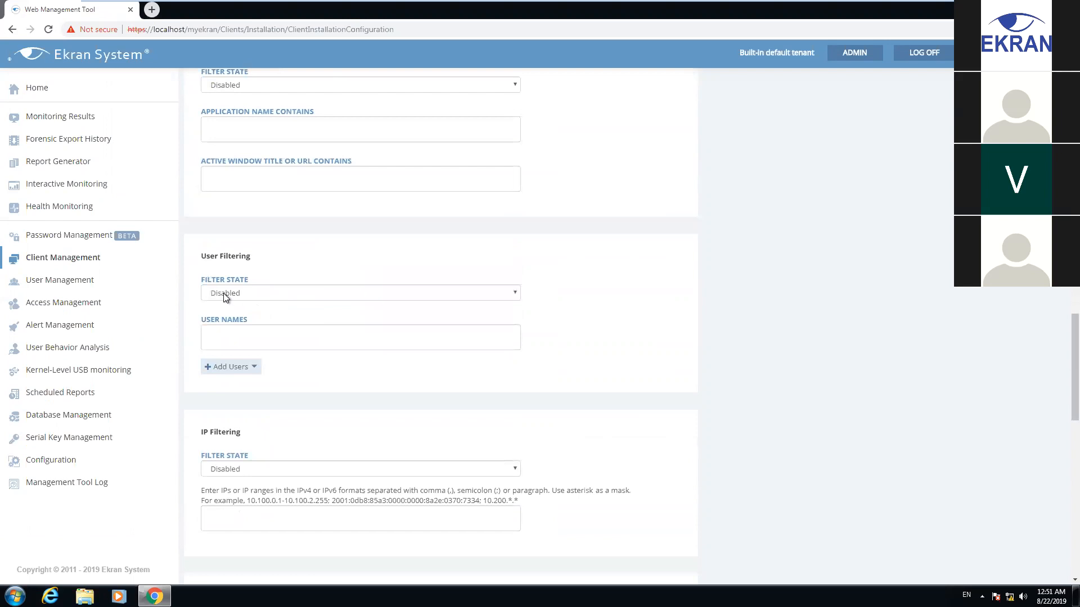
click(283, 293)
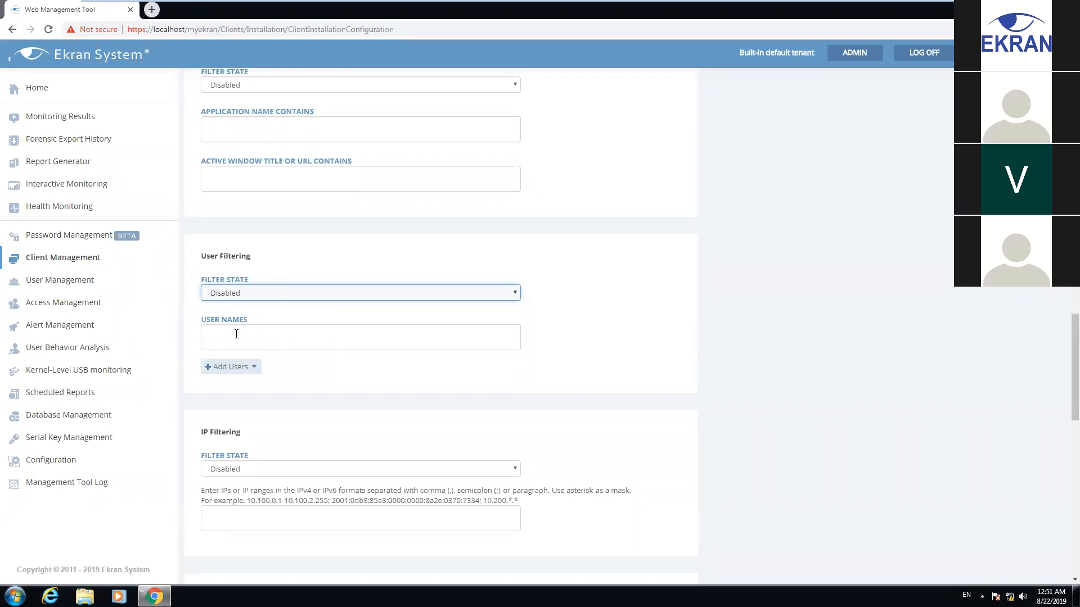
scroll(236, 334, down, 3)
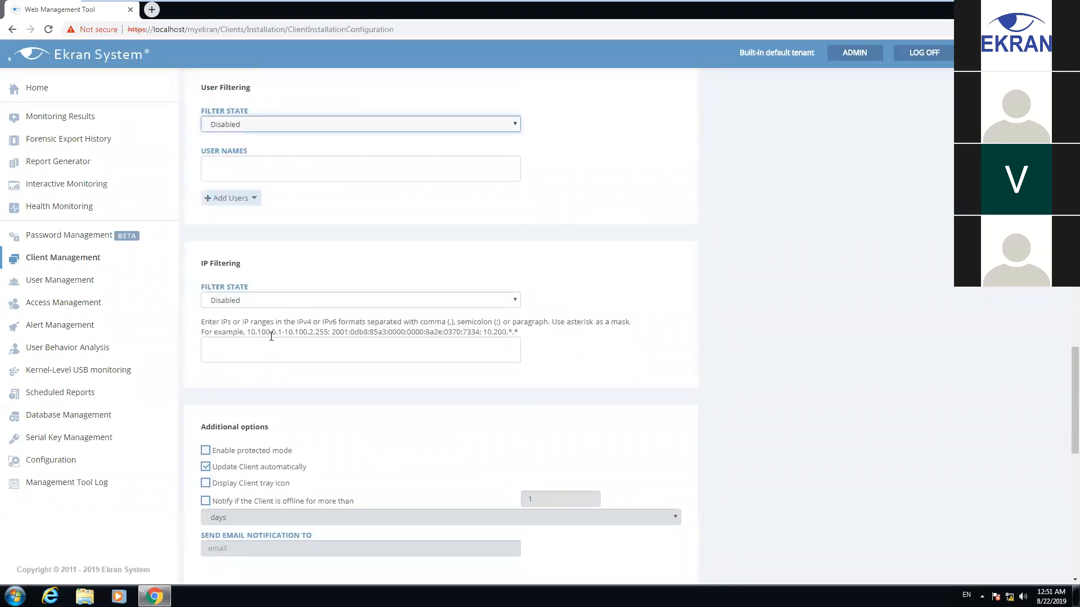
drag(248, 335, 364, 336)
click(574, 341)
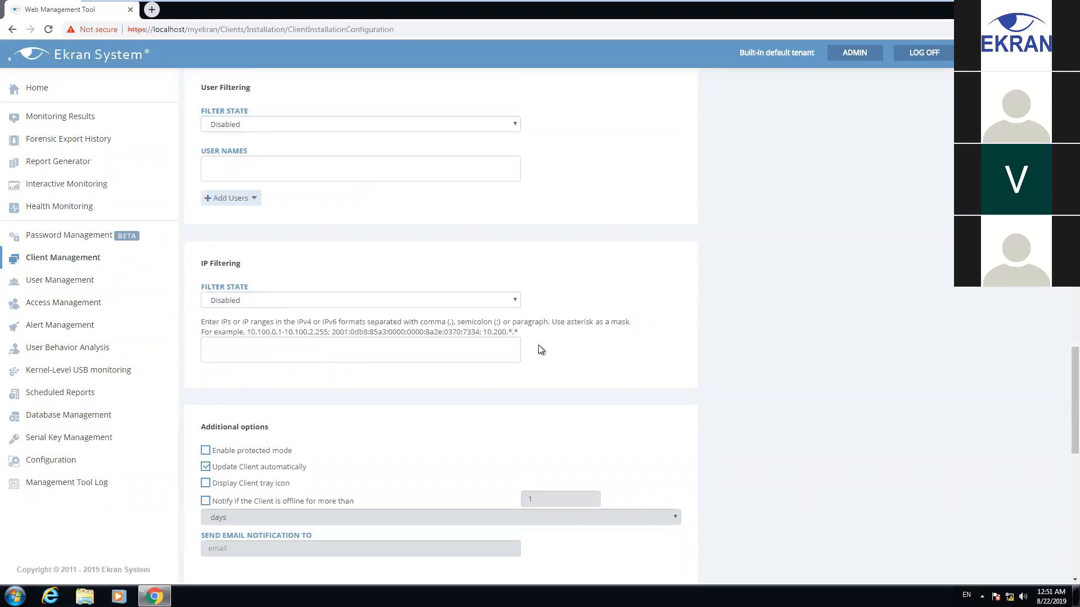
scroll(442, 368, down, 3)
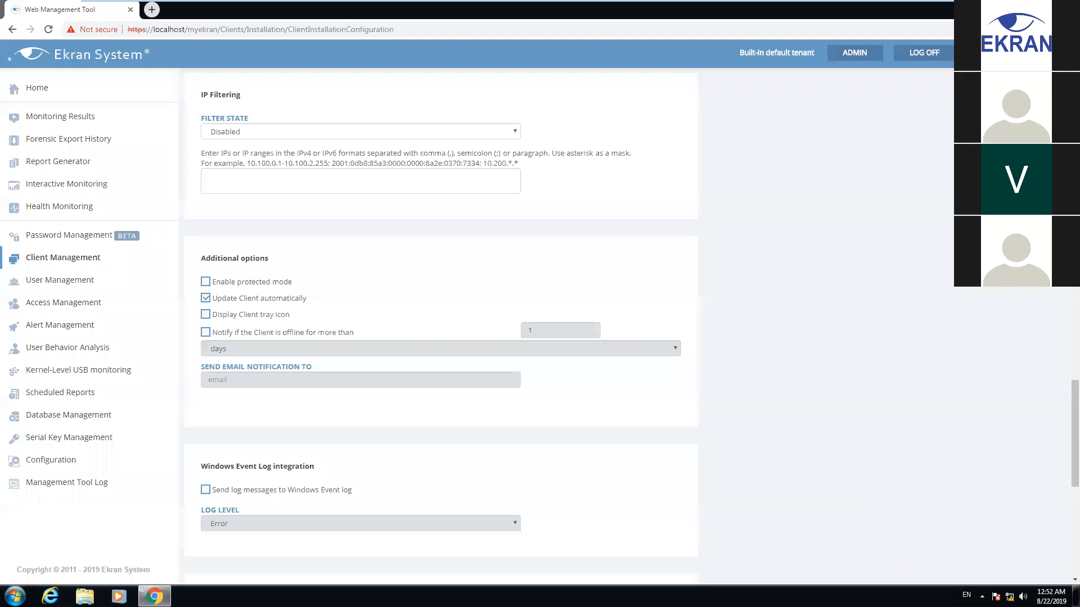
click(981, 596)
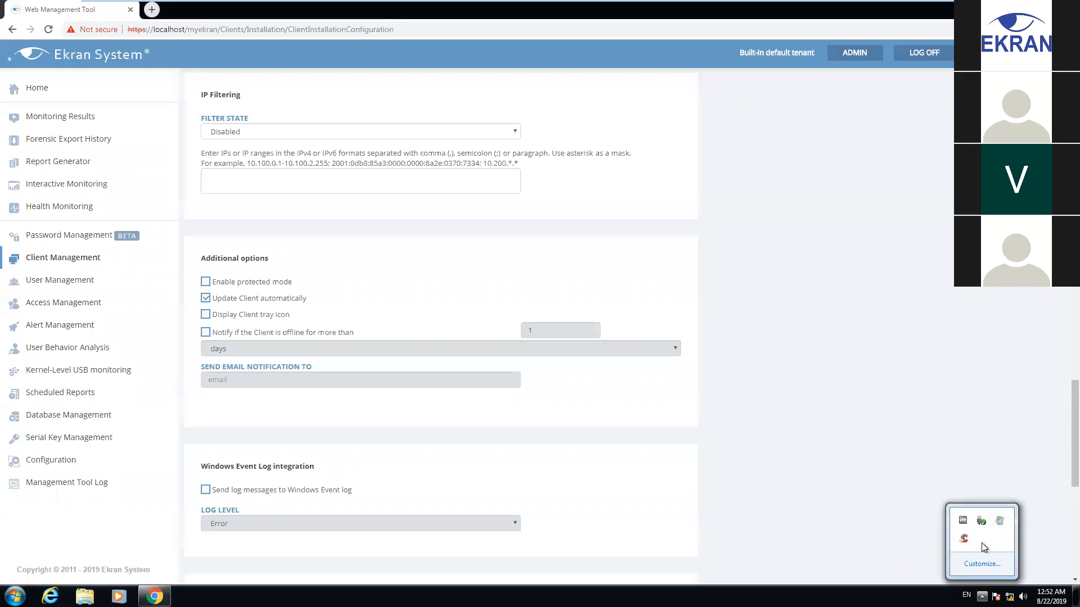
click(683, 307)
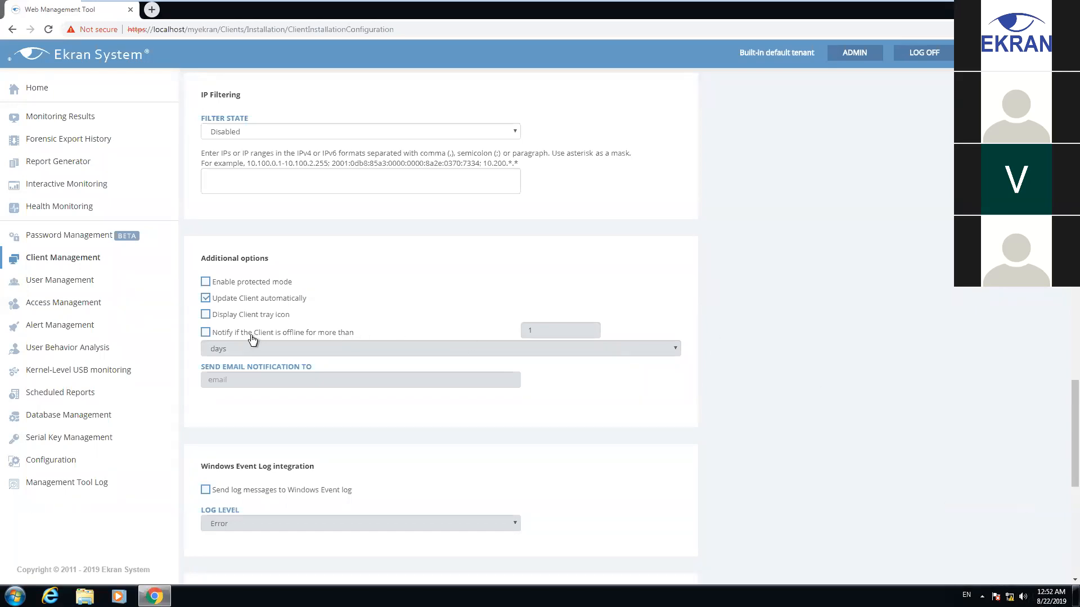
scroll(511, 316, down, 5)
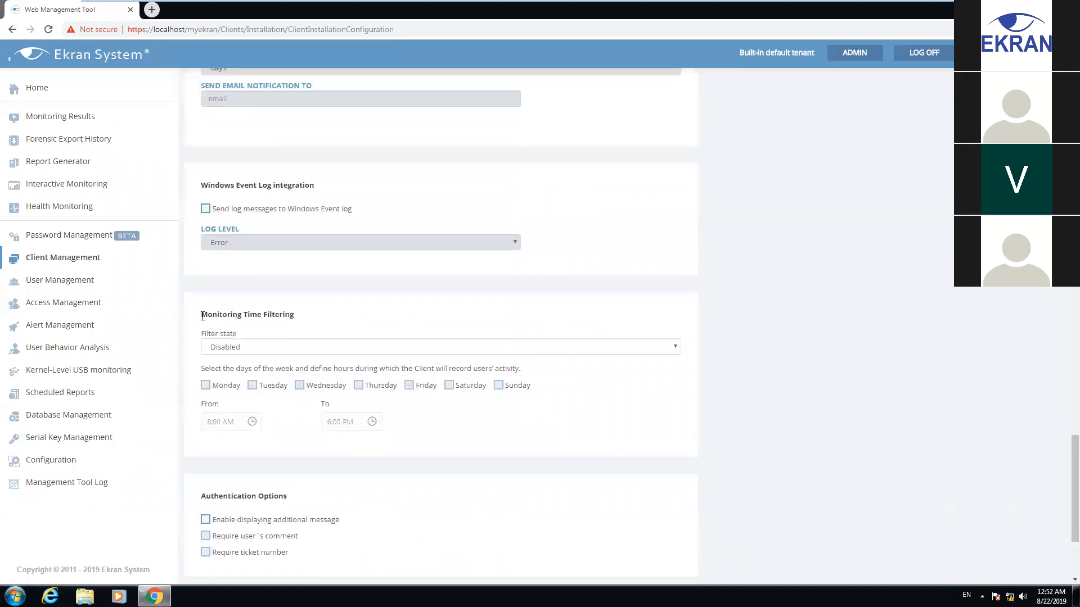
scroll(289, 318, down, 3)
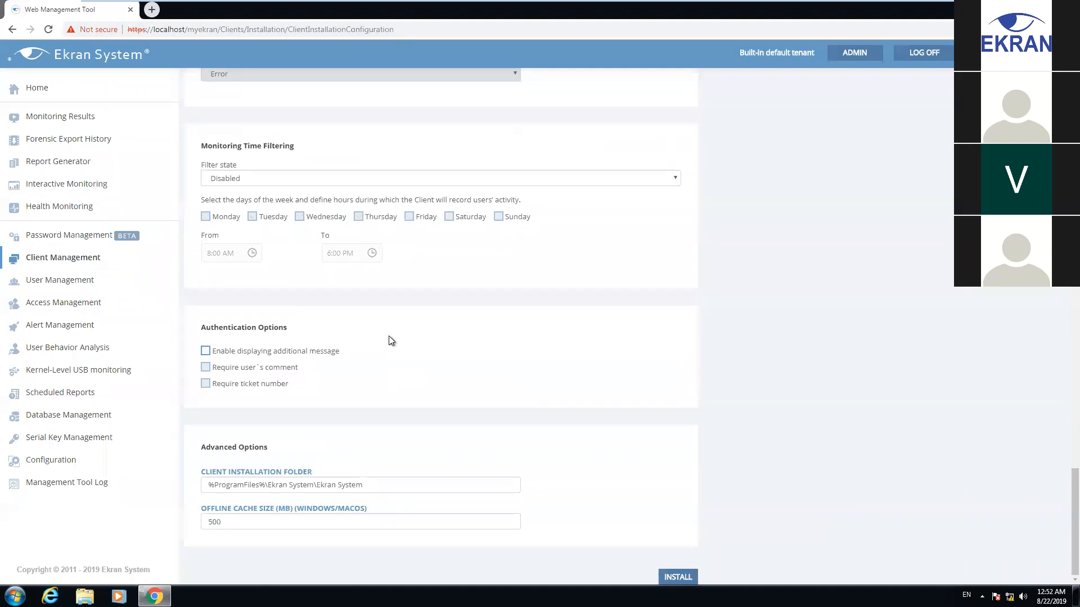
Review the client install folder, keep the offline cache size at 500 MB, and proceed with INSTALL
drag(209, 486, 476, 489)
click(476, 489)
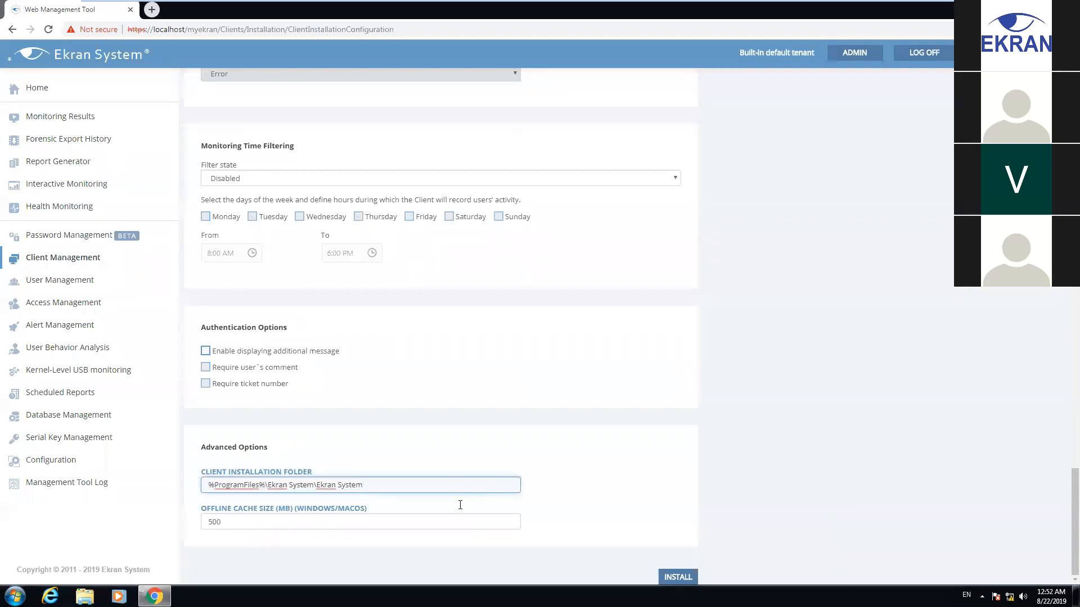
click(235, 520)
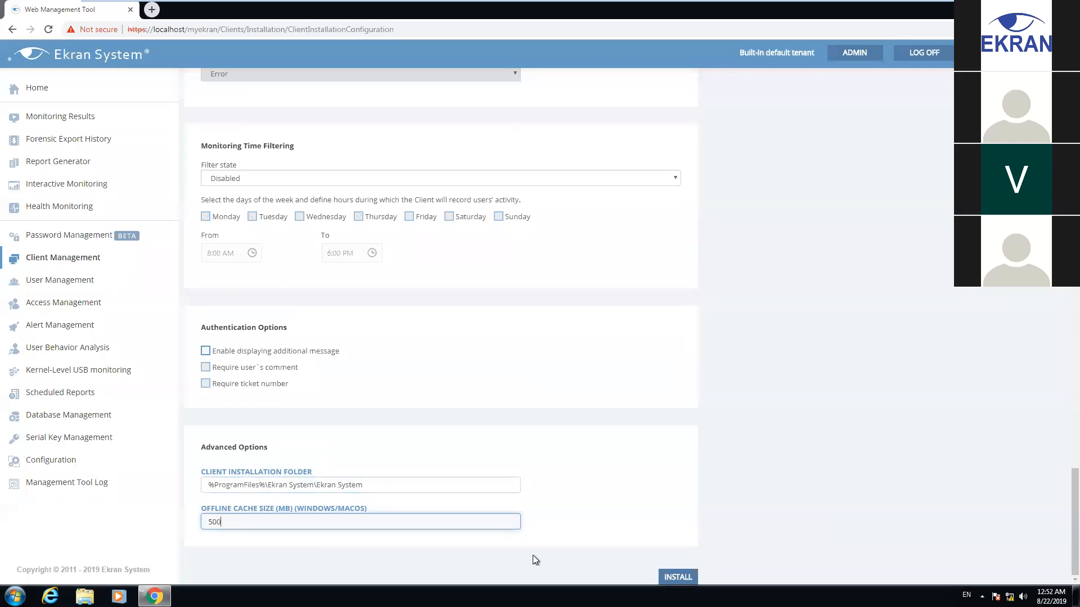
drag(297, 509, 363, 509)
click(373, 509)
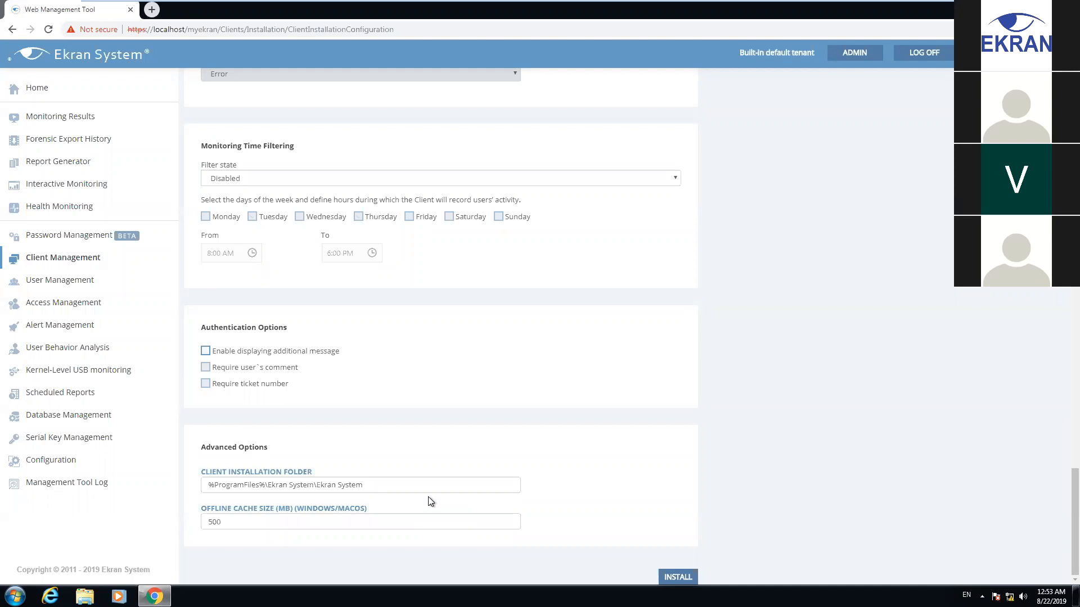
drag(221, 521, 212, 518)
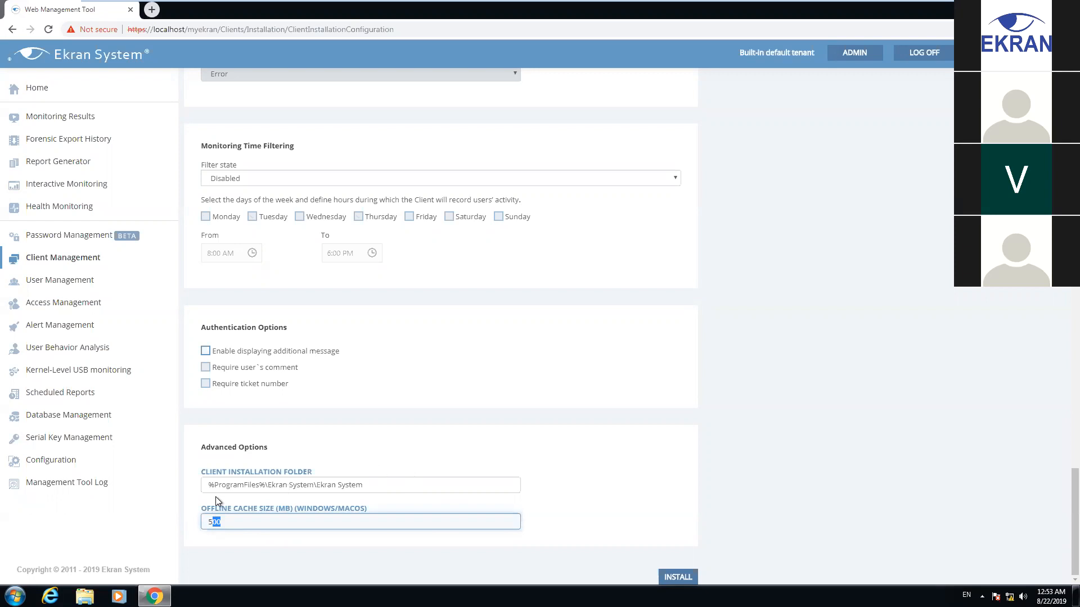
click(246, 521)
click(677, 574)
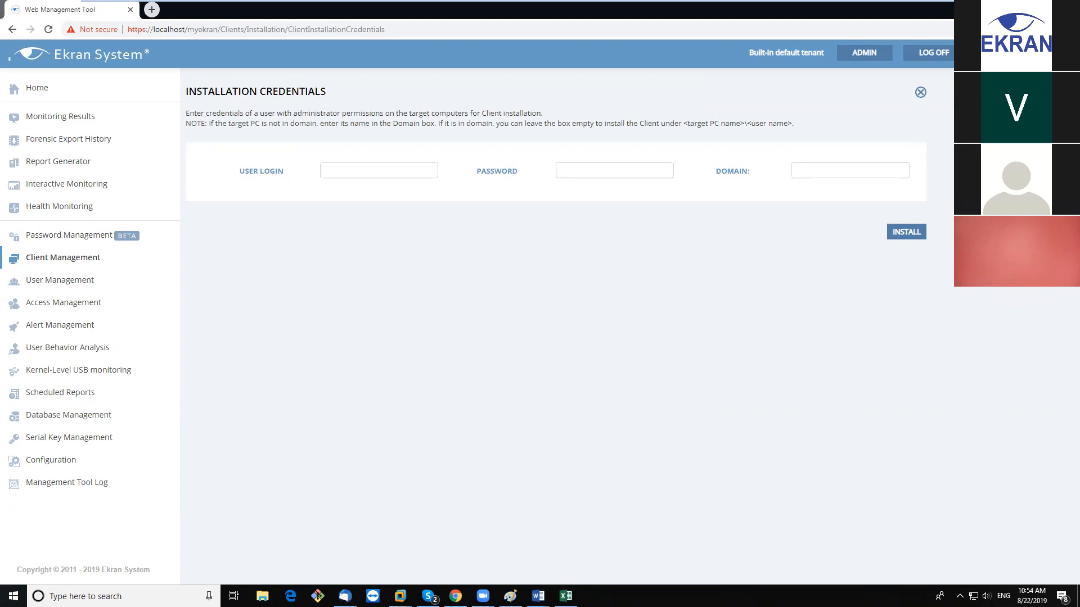
Enter Administrator as the user login with its password and install the client on SERVER
click(392, 169)
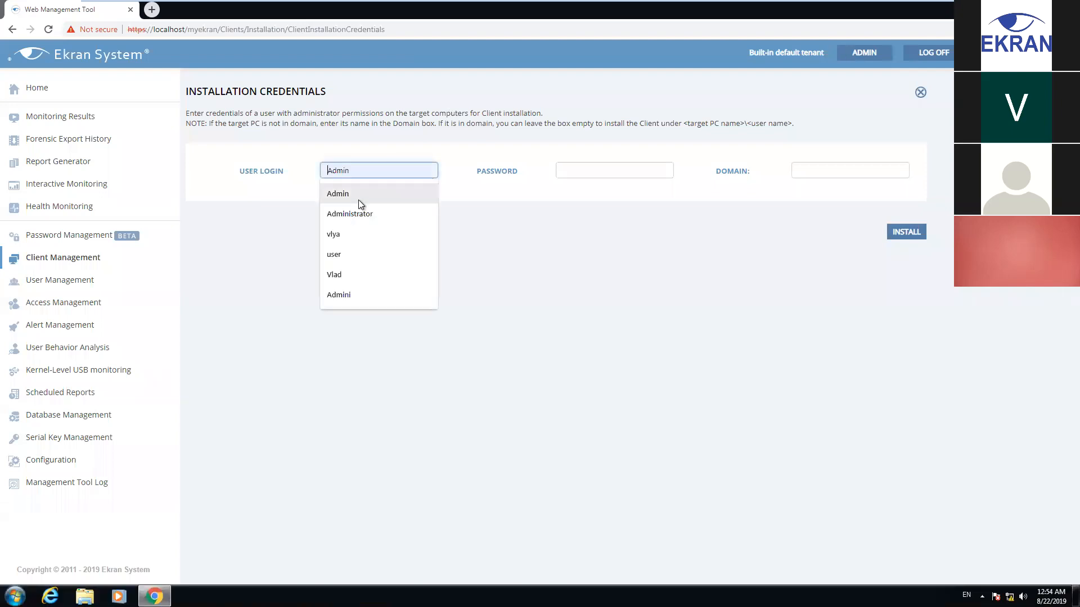
click(355, 214)
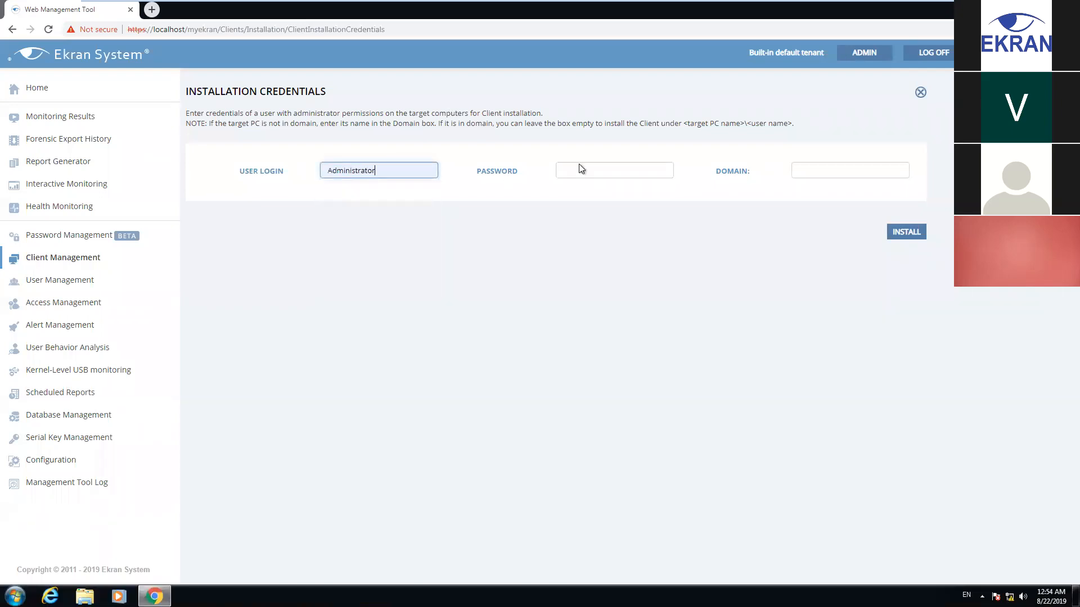
click(615, 178)
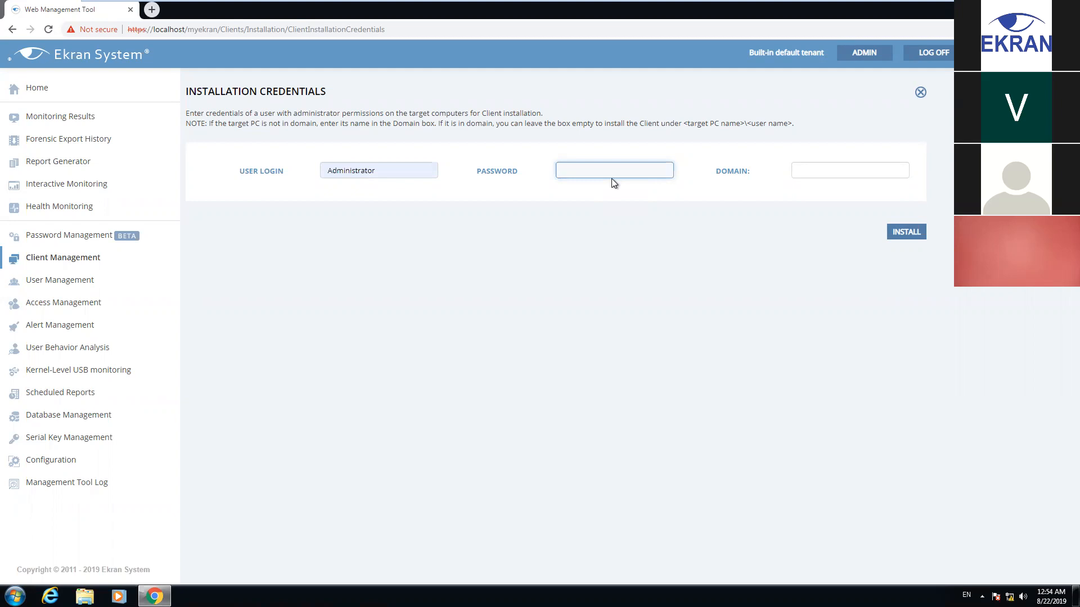
text(*****)
click(903, 235)
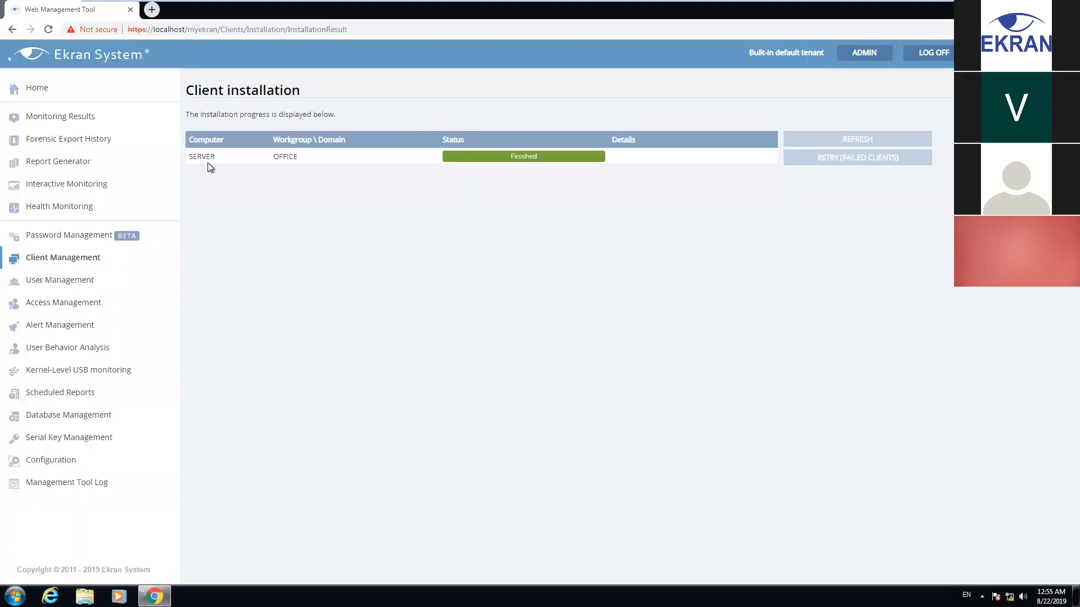
Check the Server 2008 VM, then in Windows 7 view Client Management and Monitoring Results
click(529, 7)
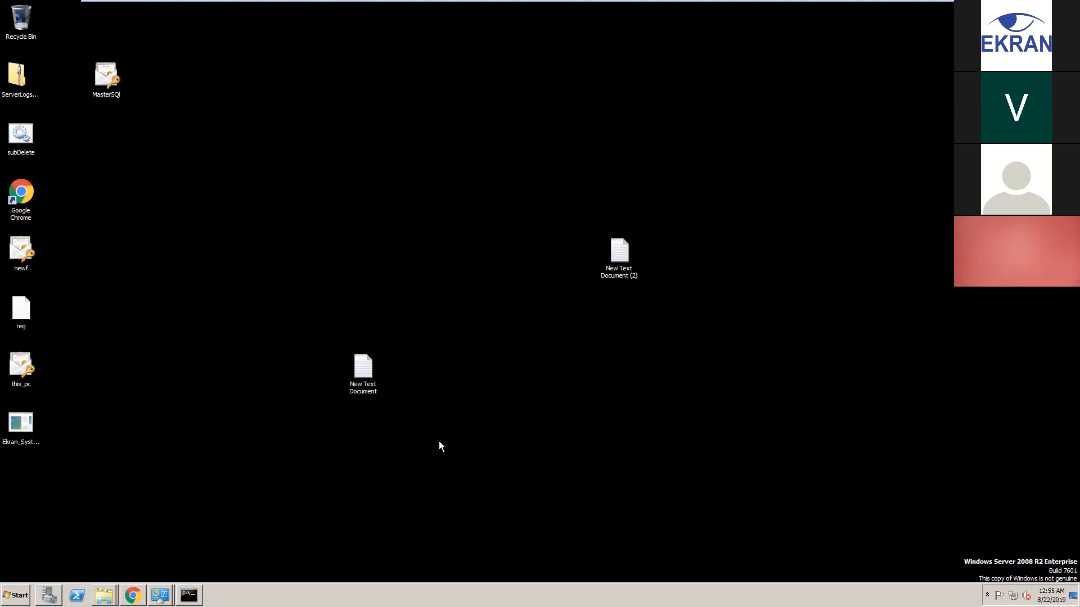
mouse_move(627, 3)
click(726, 9)
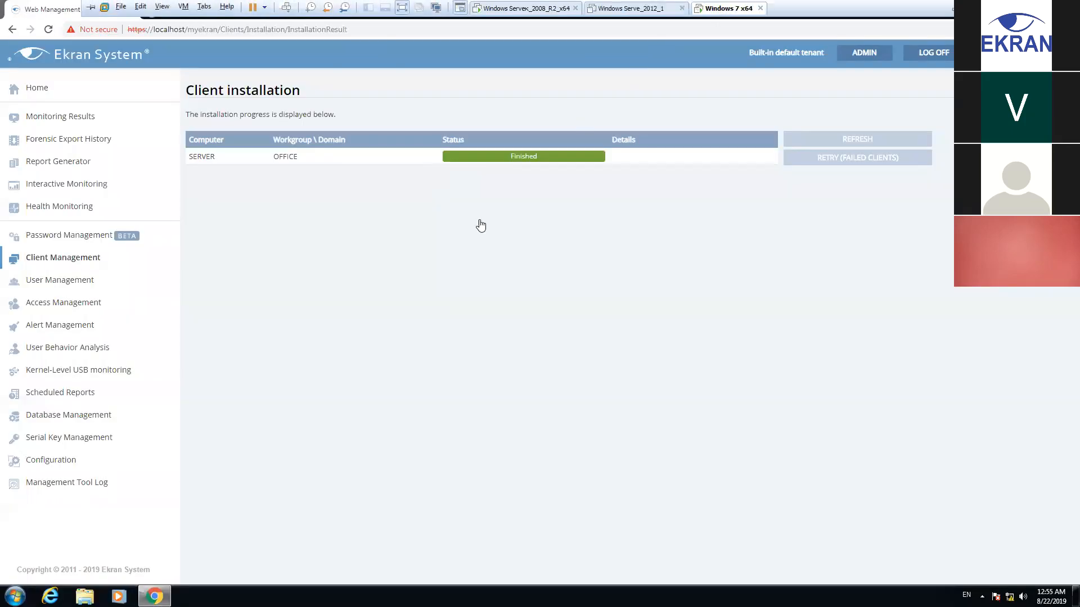
click(49, 257)
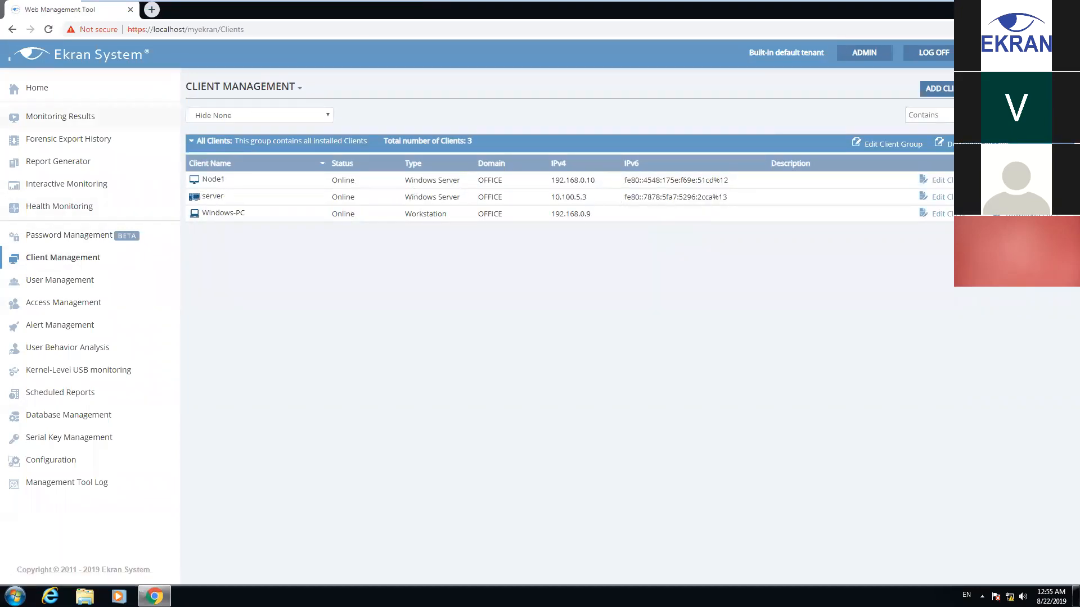
click(63, 117)
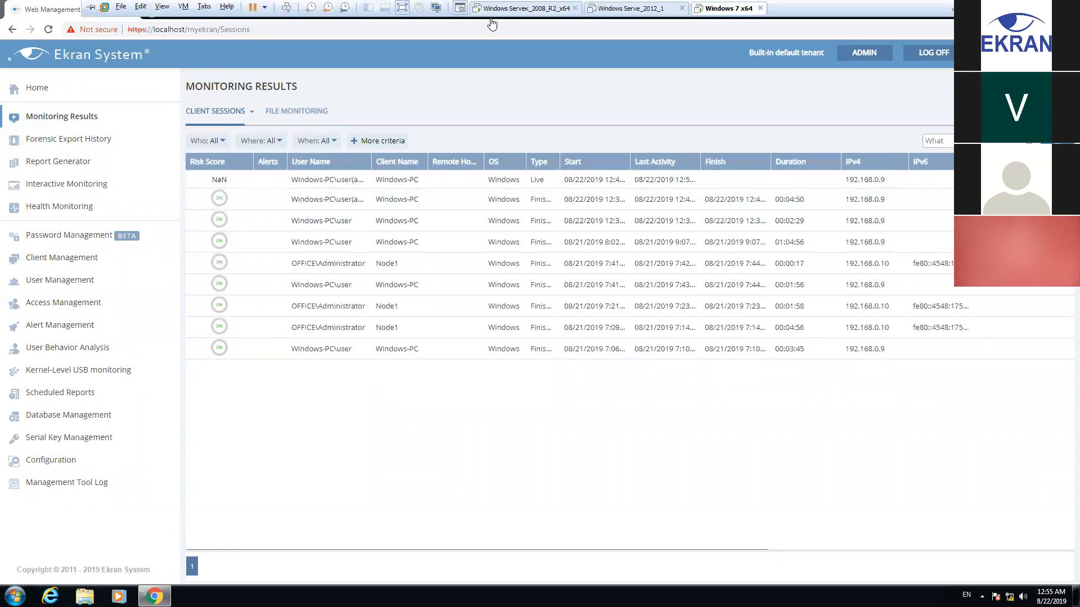
In the Server 2008 VM, close the Network Connections and Programs and Features windows
click(491, 8)
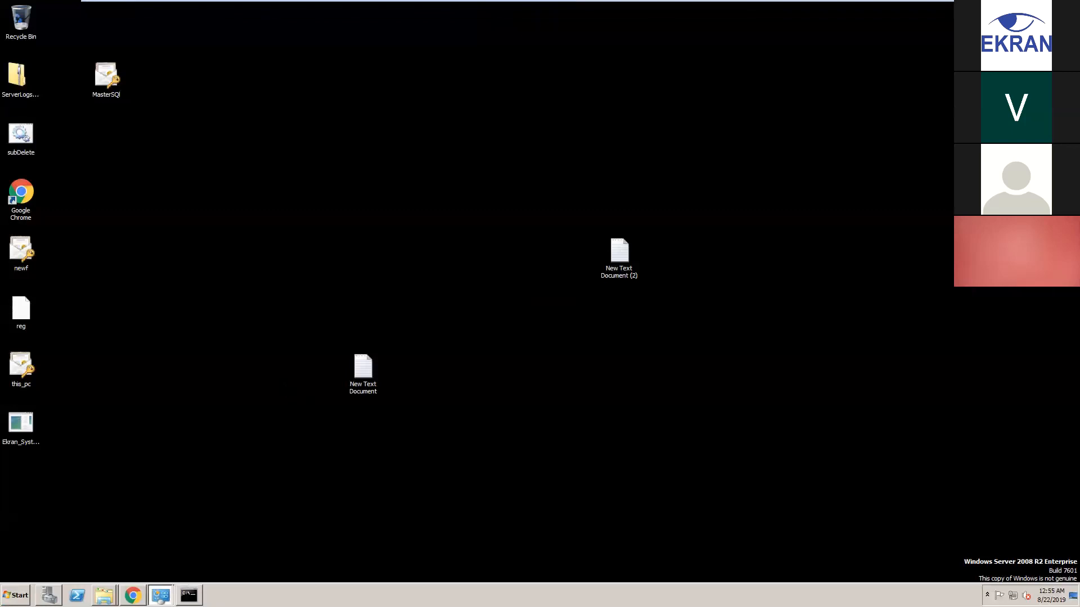
mouse_move(160, 595)
click(172, 557)
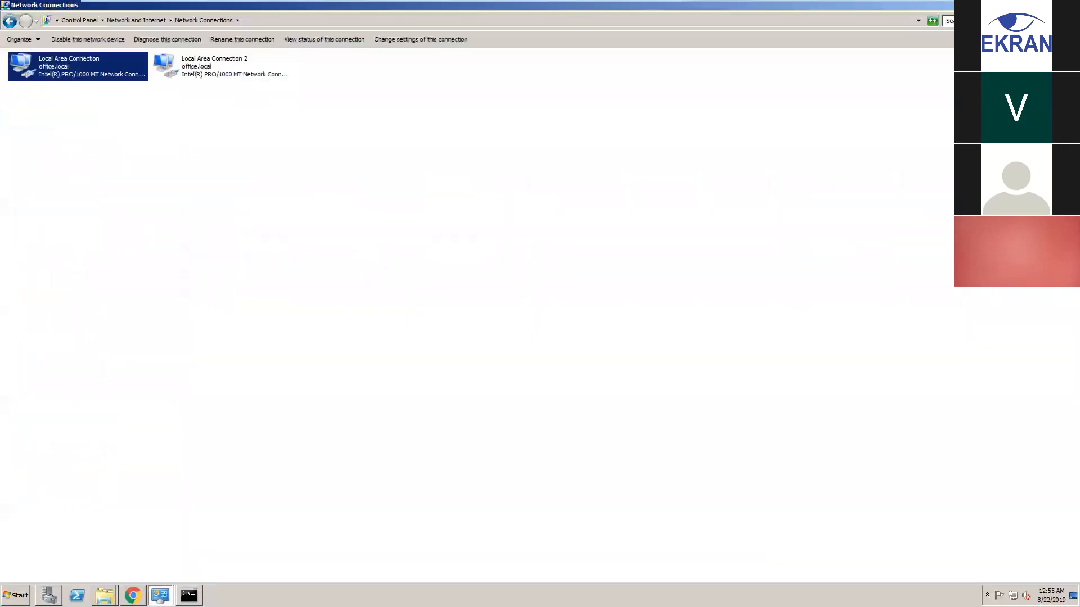
click(1072, 5)
click(162, 596)
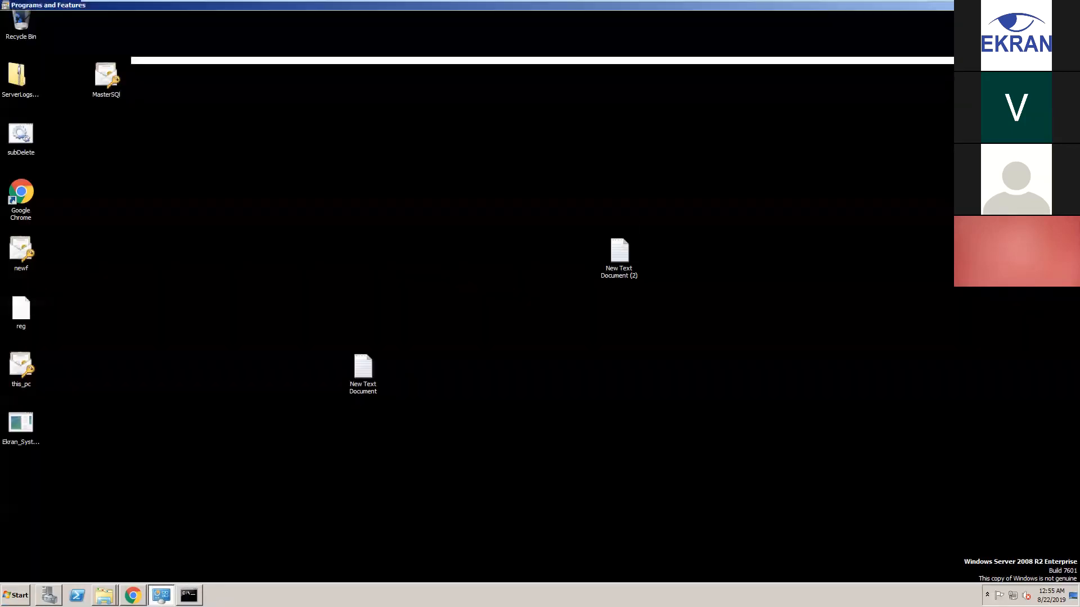
click(1073, 5)
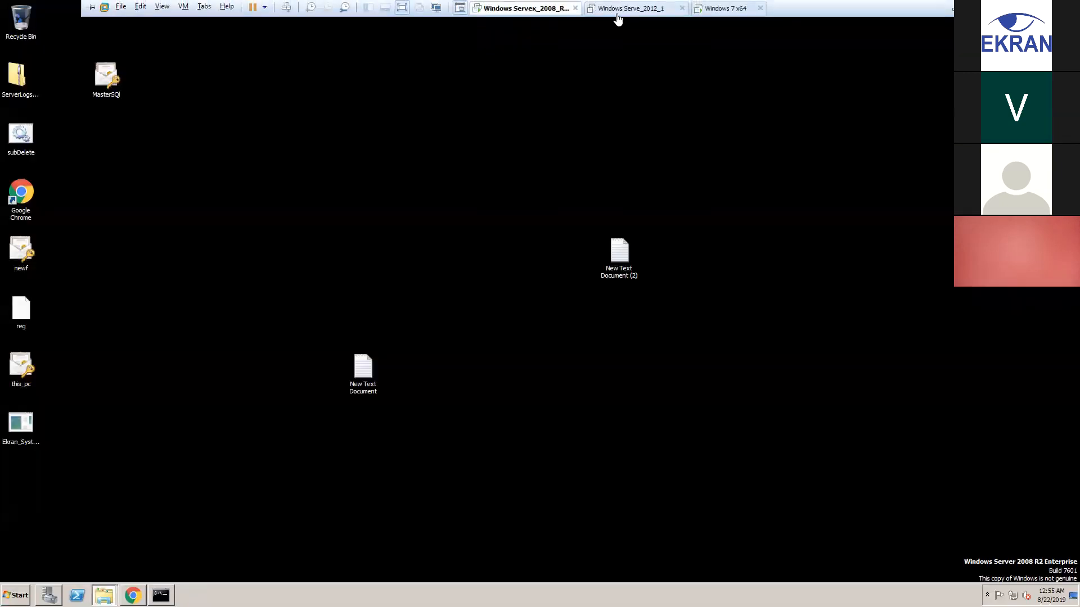
Back in the Windows 7 VM, refresh Monitoring Results to show the server's live session
click(618, 9)
click(720, 10)
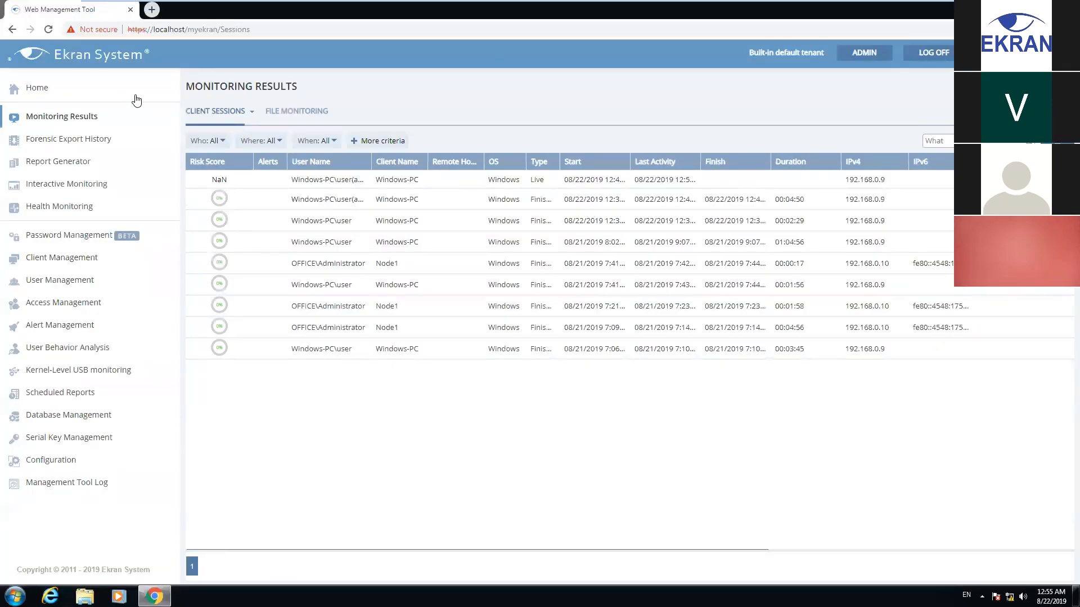
click(49, 30)
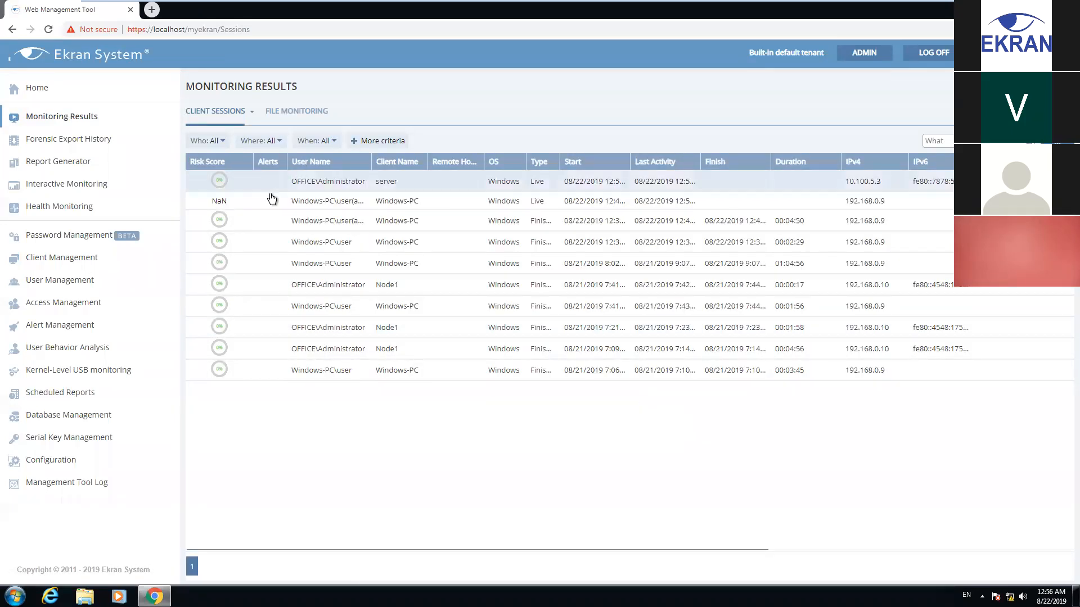
Open the server's live session, then go back to the Client Management list
click(680, 182)
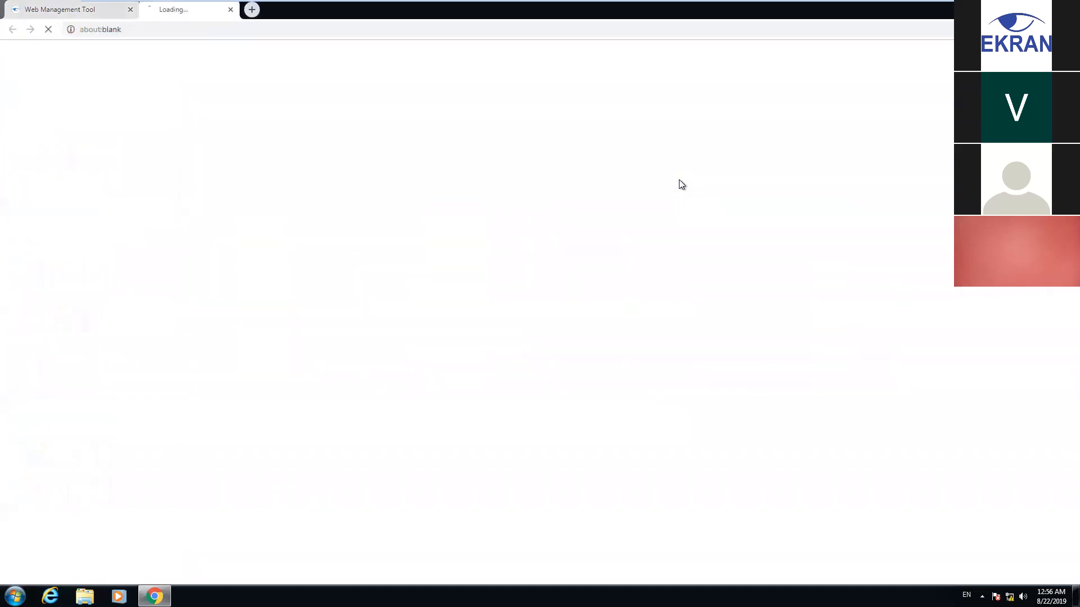
click(67, 10)
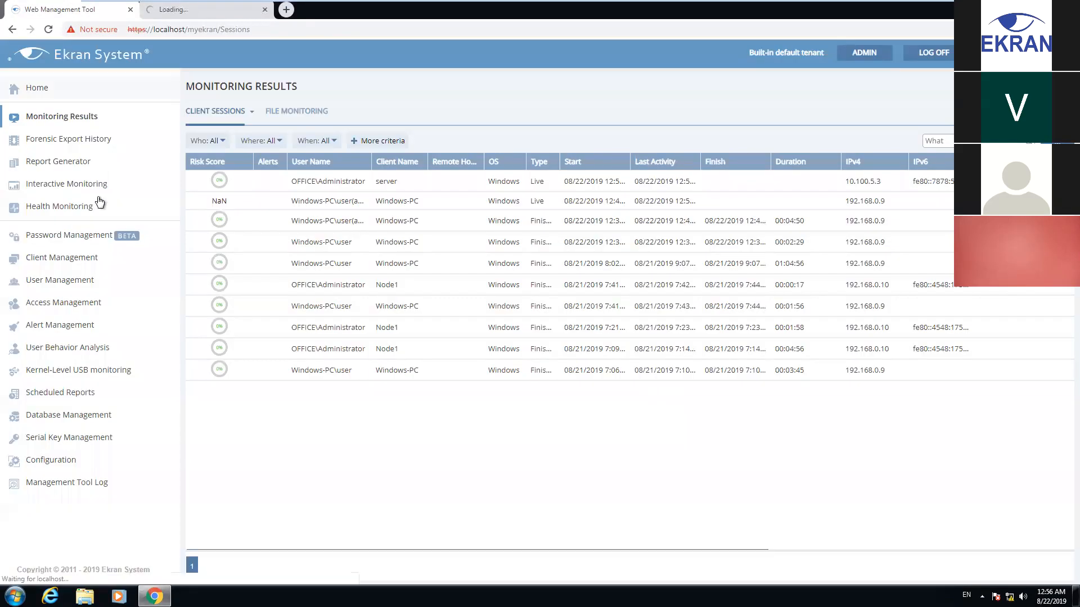
click(61, 261)
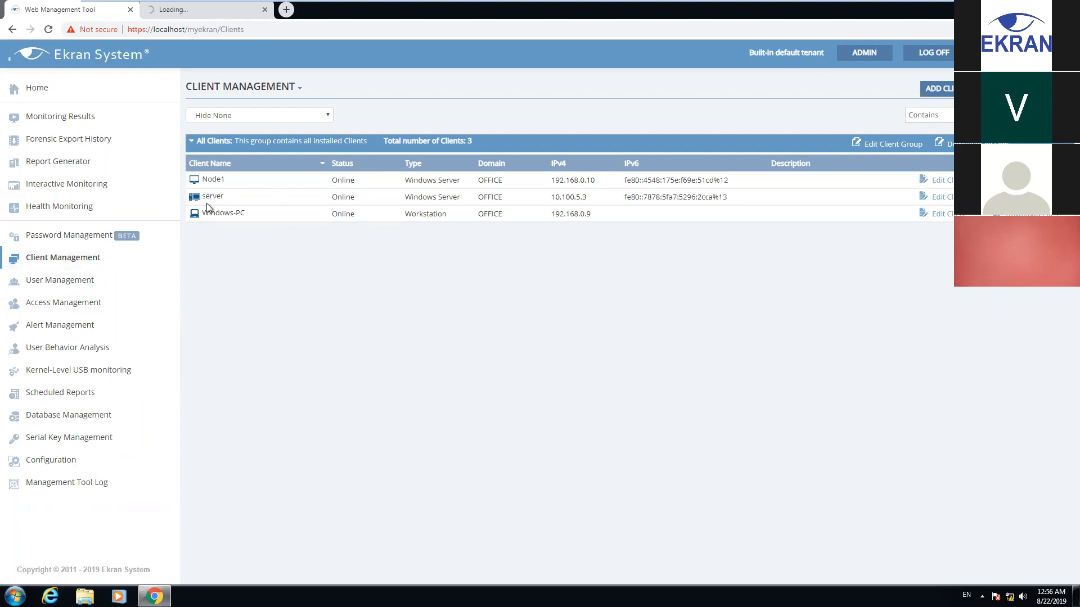
Edit the server client's settings and tick Enable jump server mode under Client mode
click(947, 201)
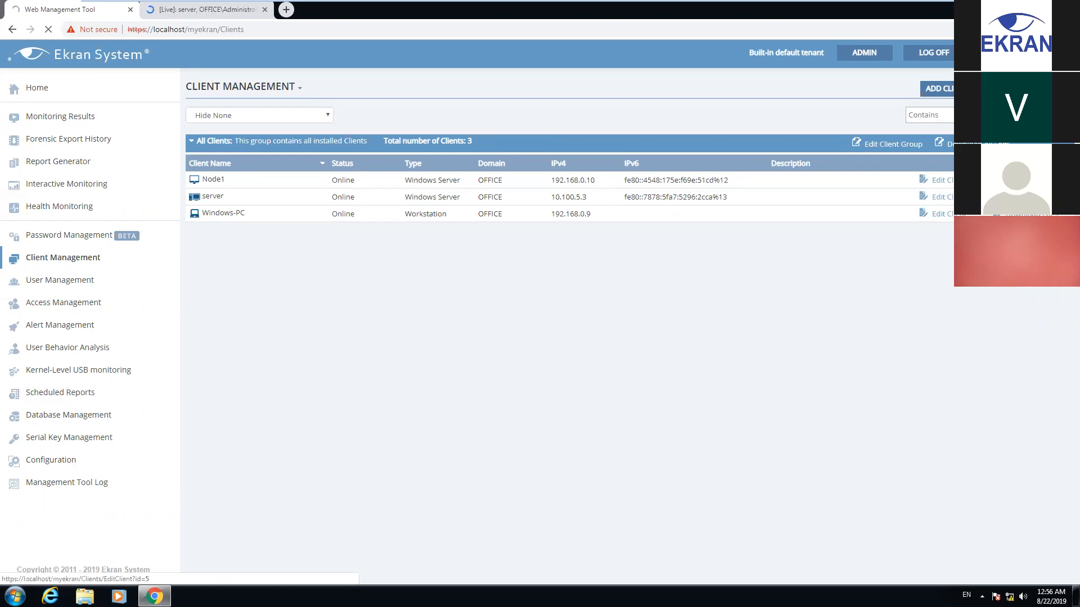
click(212, 13)
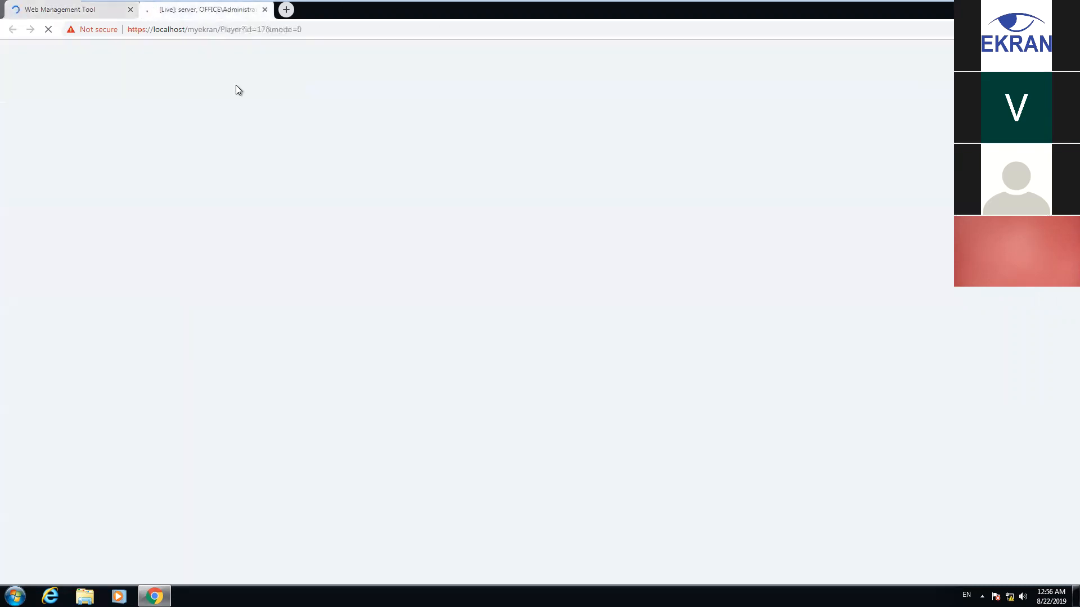
click(56, 12)
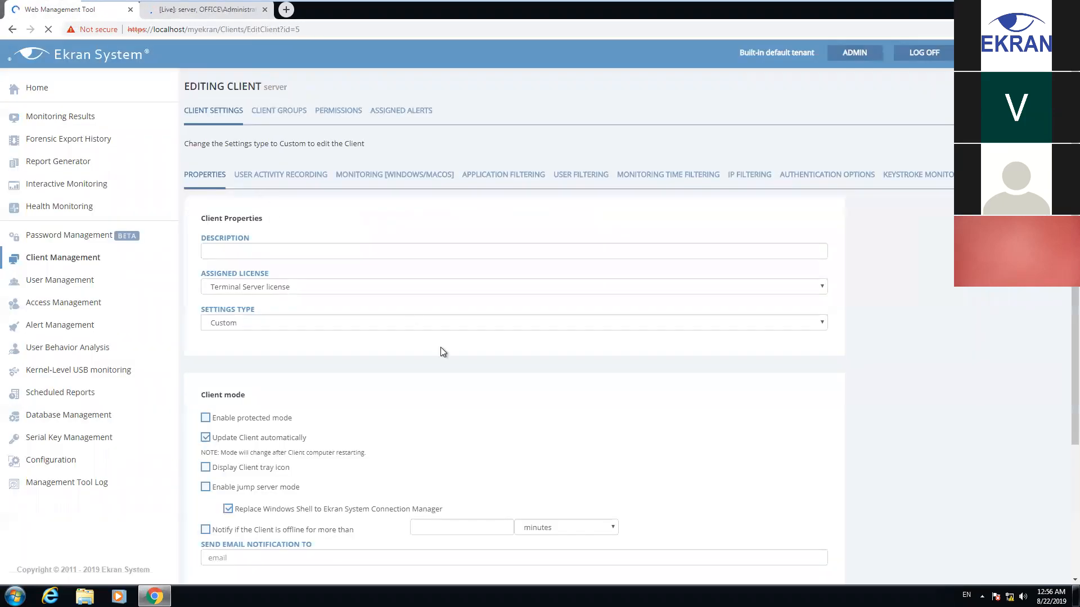
scroll(440, 346, down, 3)
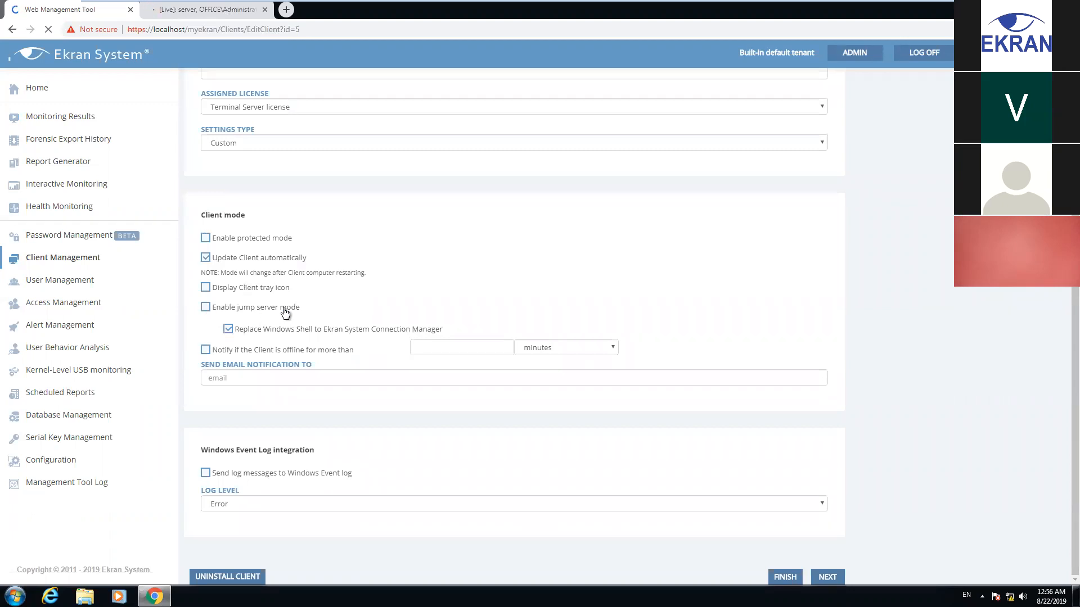
click(205, 308)
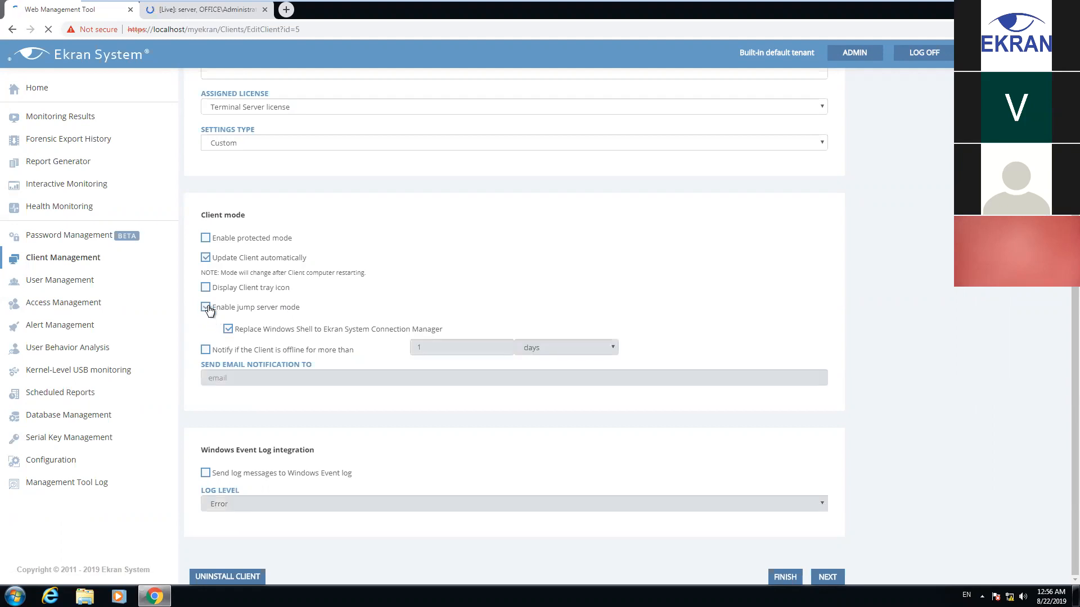
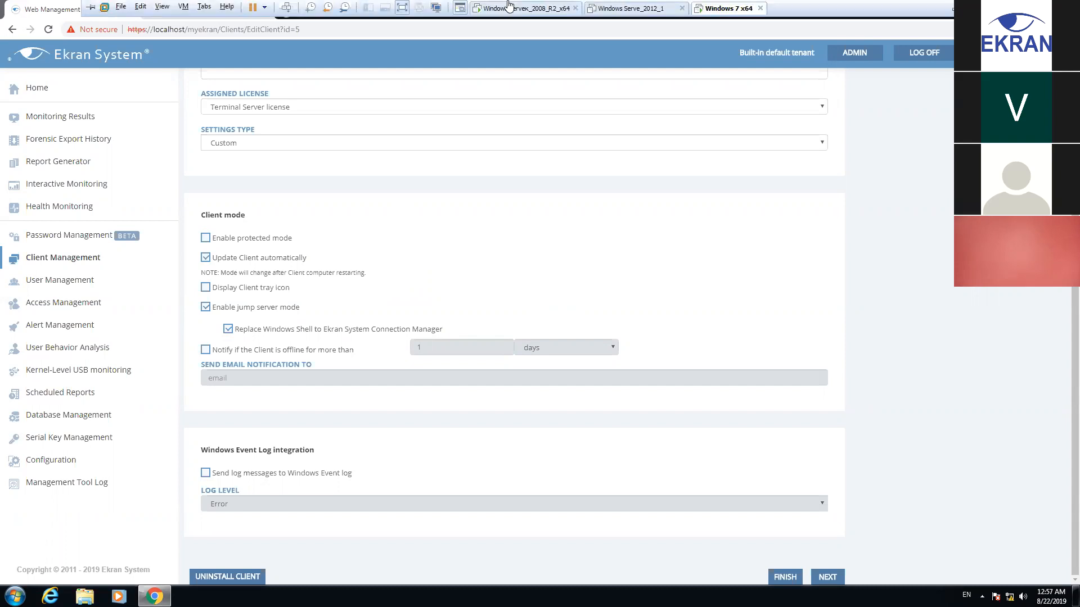
On the Server 2008 VM, view Local Area Connection 2's details to check its IPv4 address
click(509, 8)
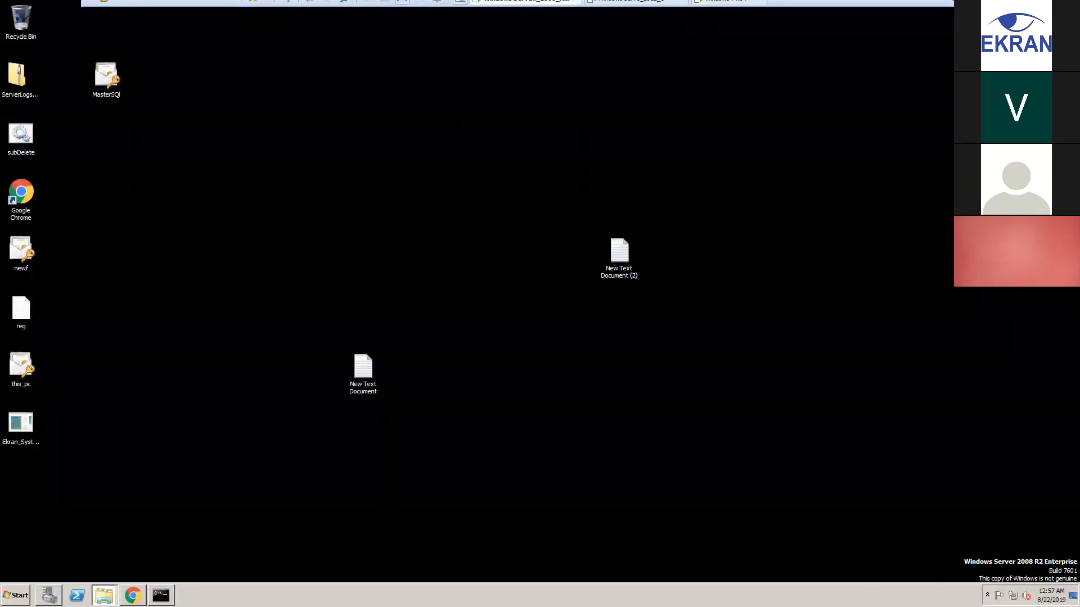
click(1012, 595)
click(1004, 572)
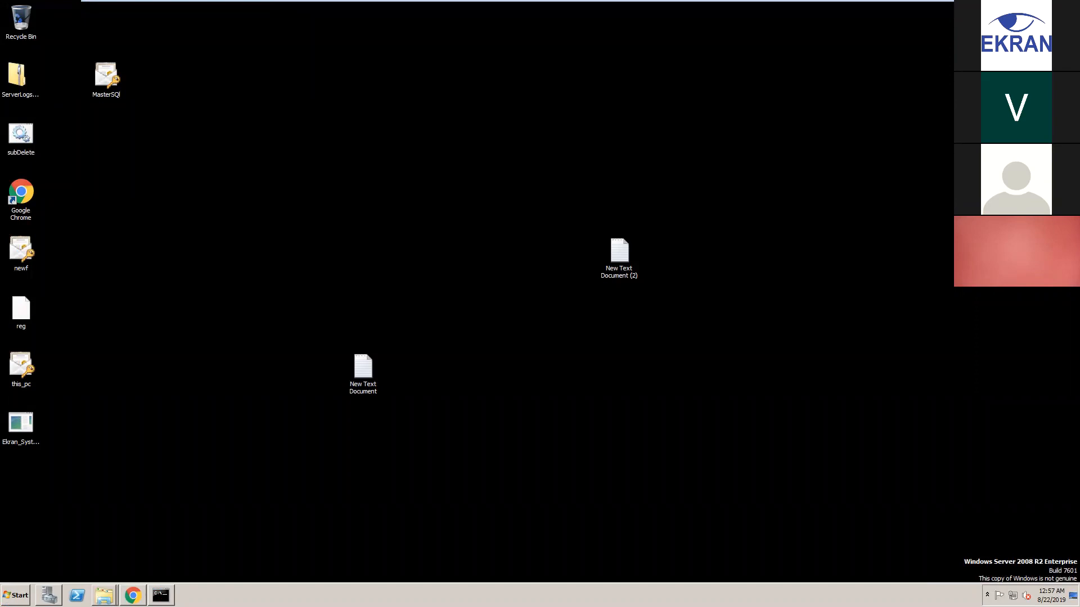
click(30, 63)
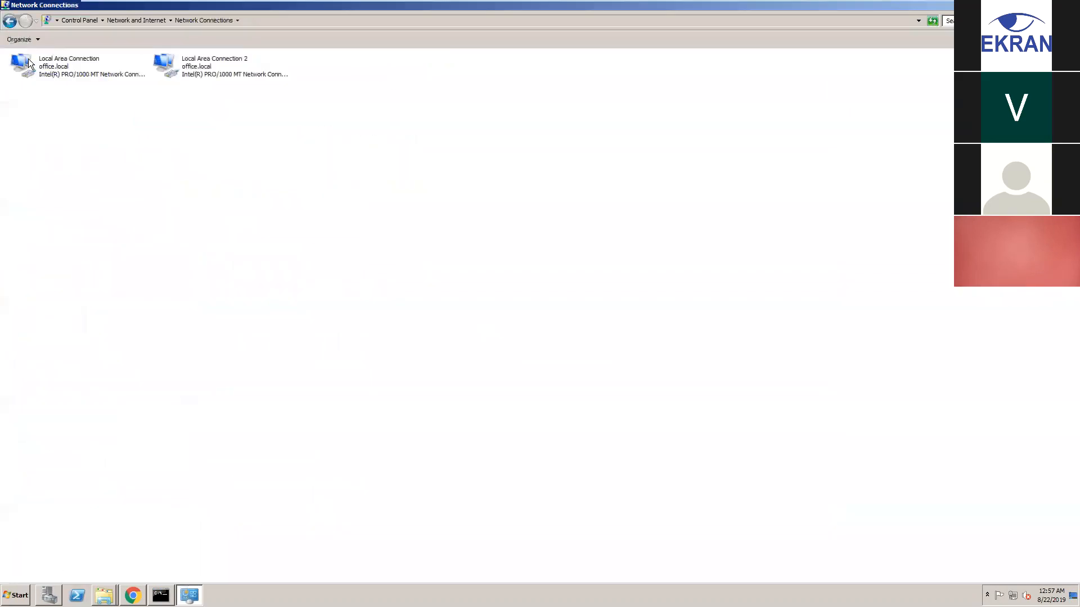
right_click(187, 66)
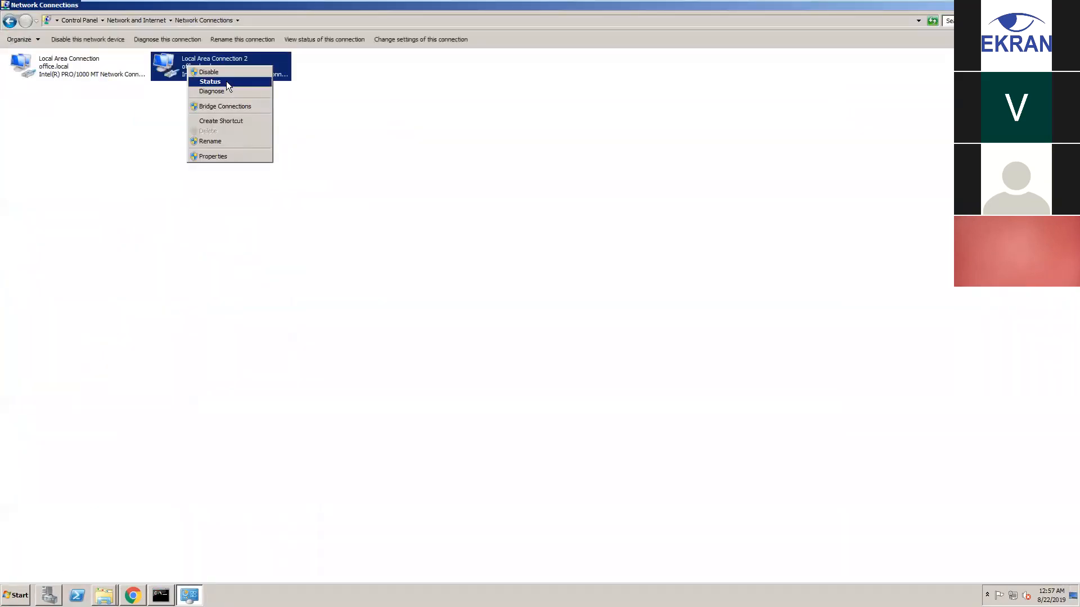
click(226, 82)
click(478, 289)
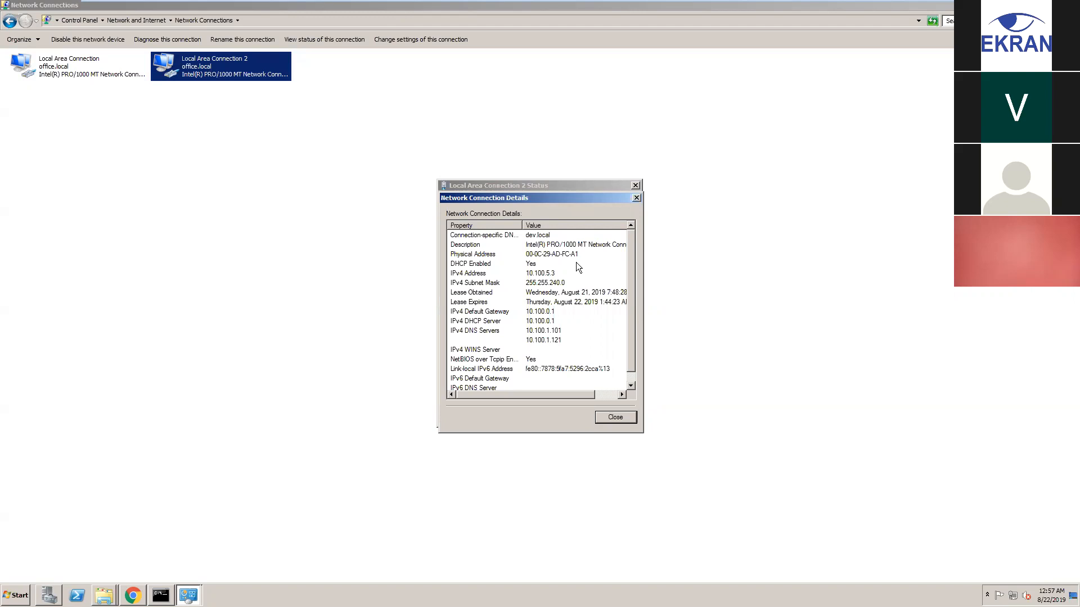
click(638, 197)
click(635, 186)
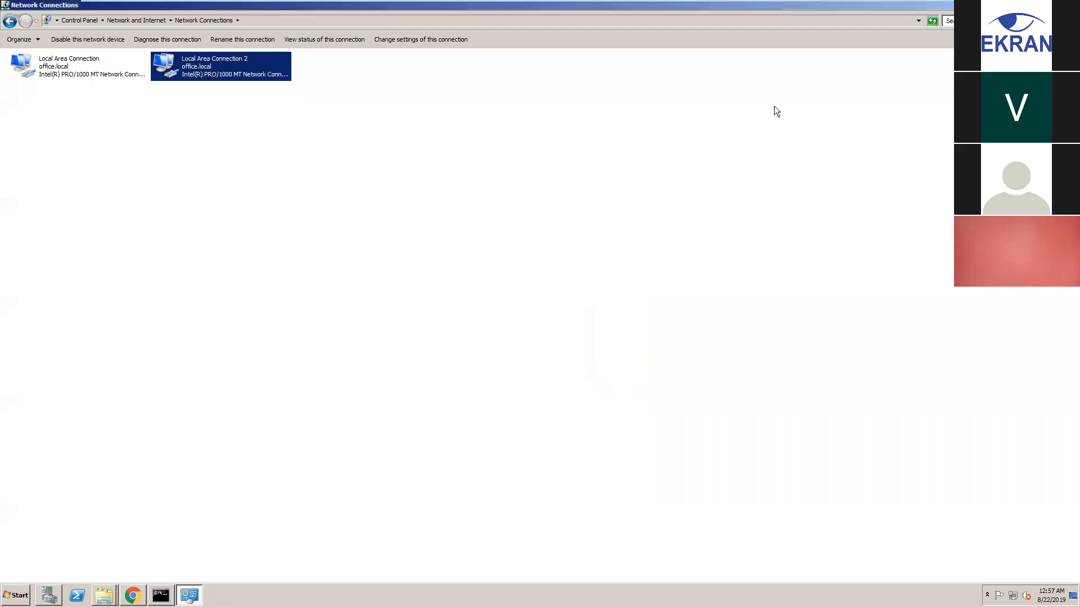
Minimize the network connections window and move on to the Serve_2012_1 and Windows 7 VMs
click(1052, 5)
mouse_move(499, 4)
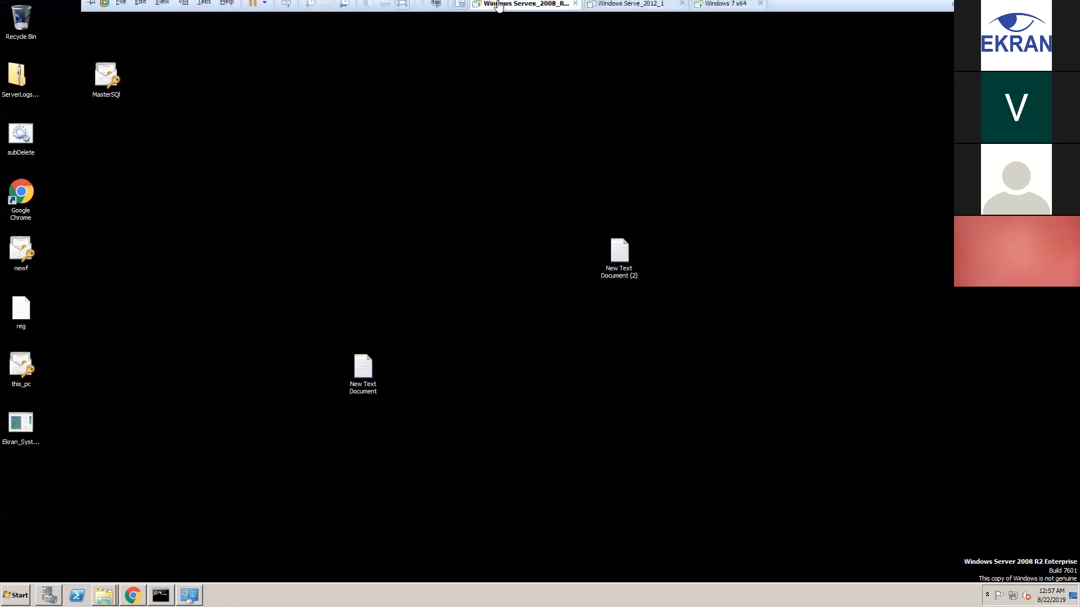
click(639, 15)
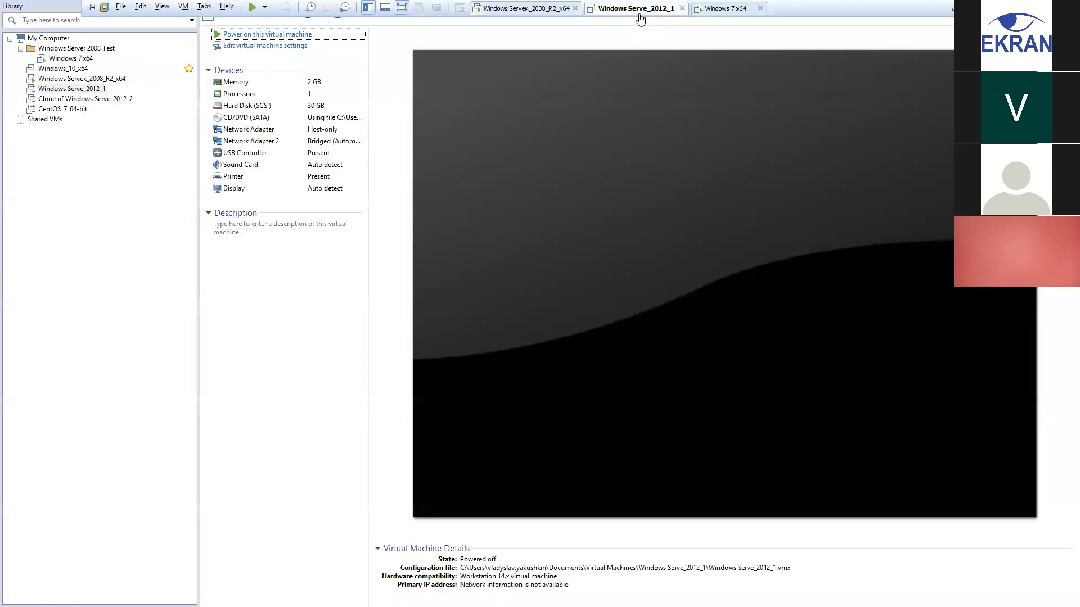
click(715, 13)
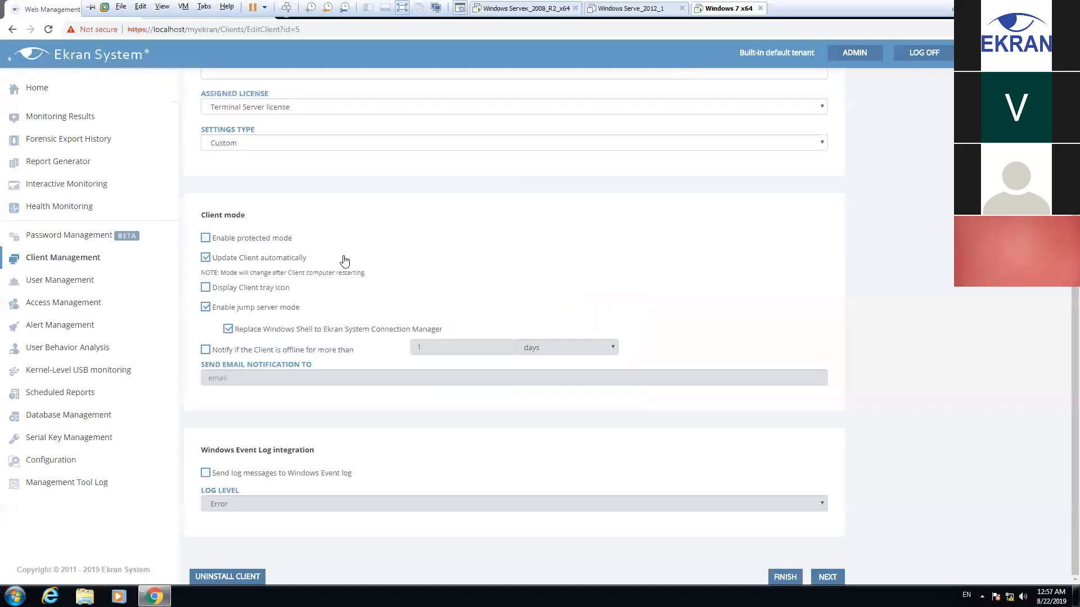
Save the server client's jump server settings and refresh the Server 2008 desktop to show the Ekran Remote Access shortcut
click(783, 577)
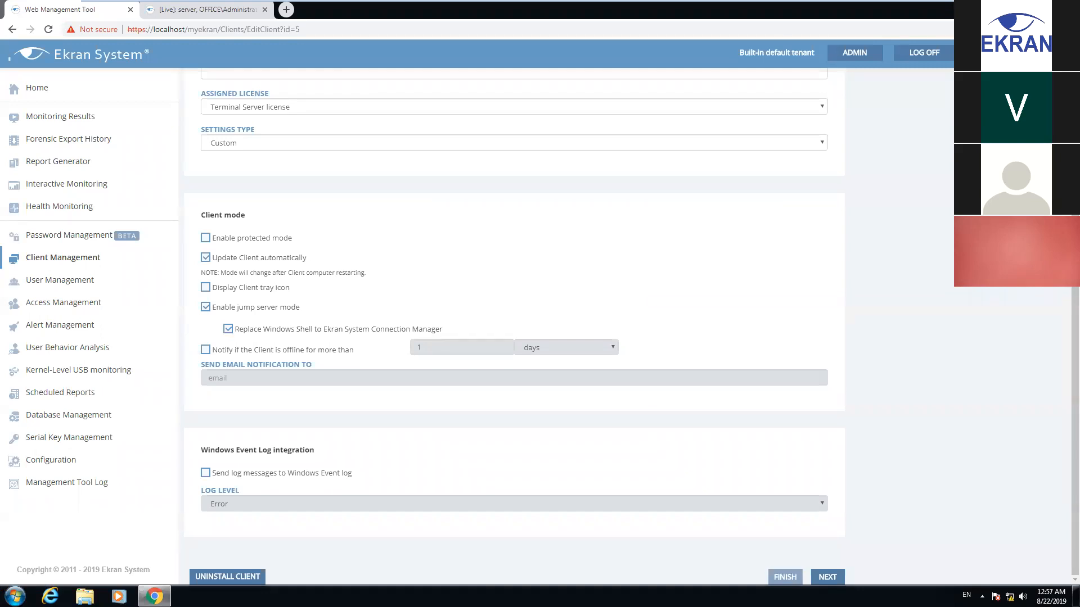
click(785, 577)
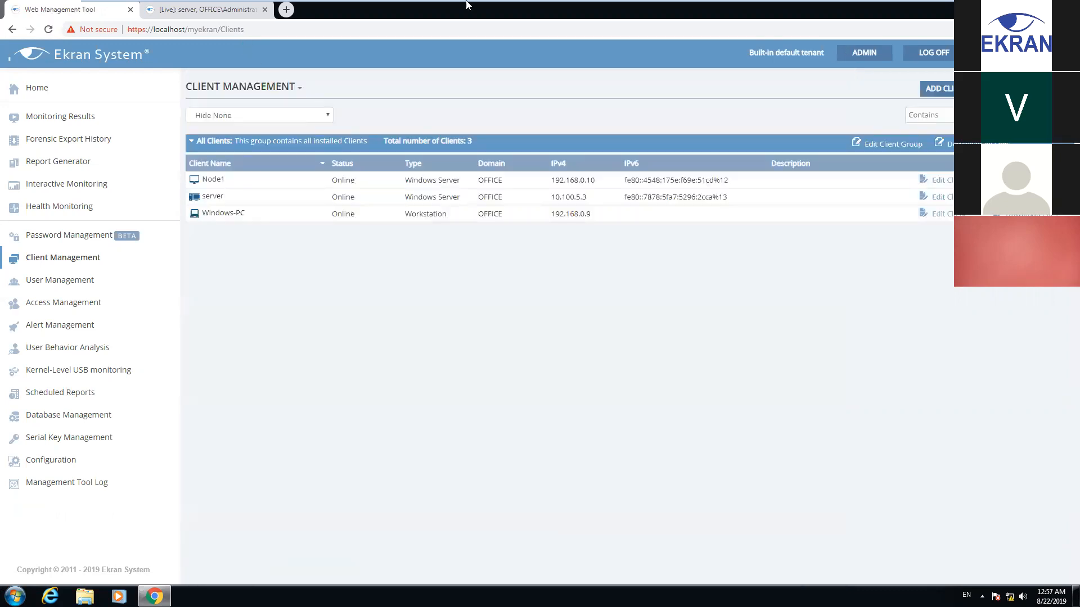
mouse_move(465, 1)
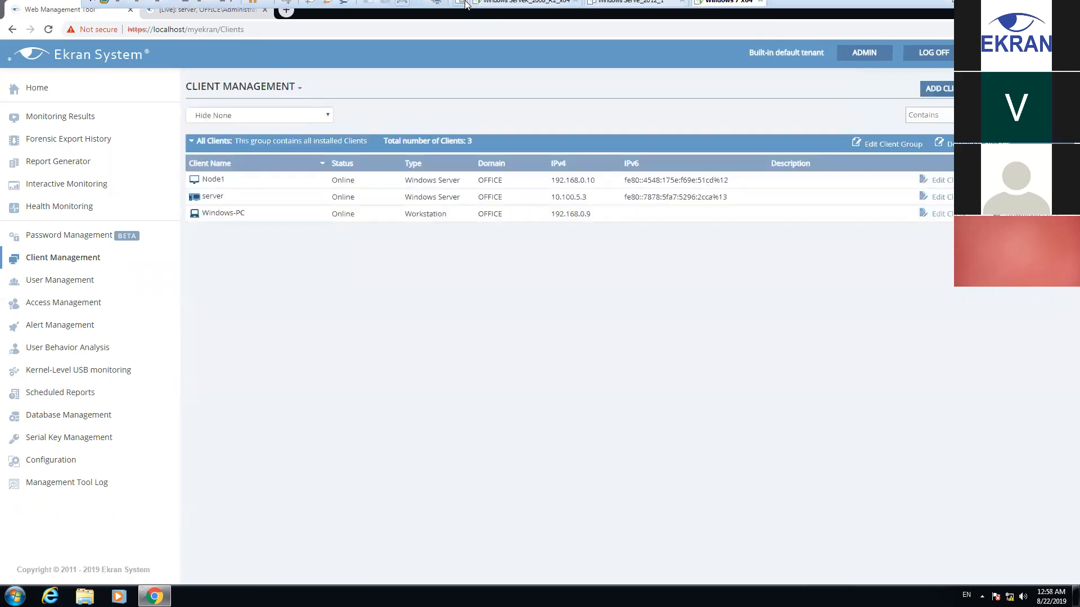
click(518, 10)
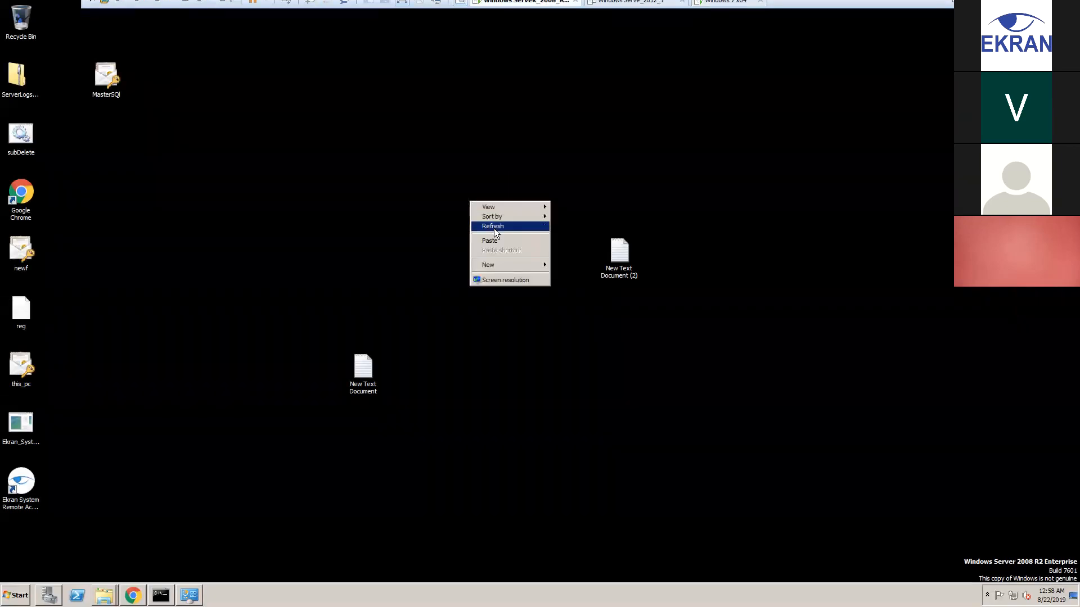
click(495, 228)
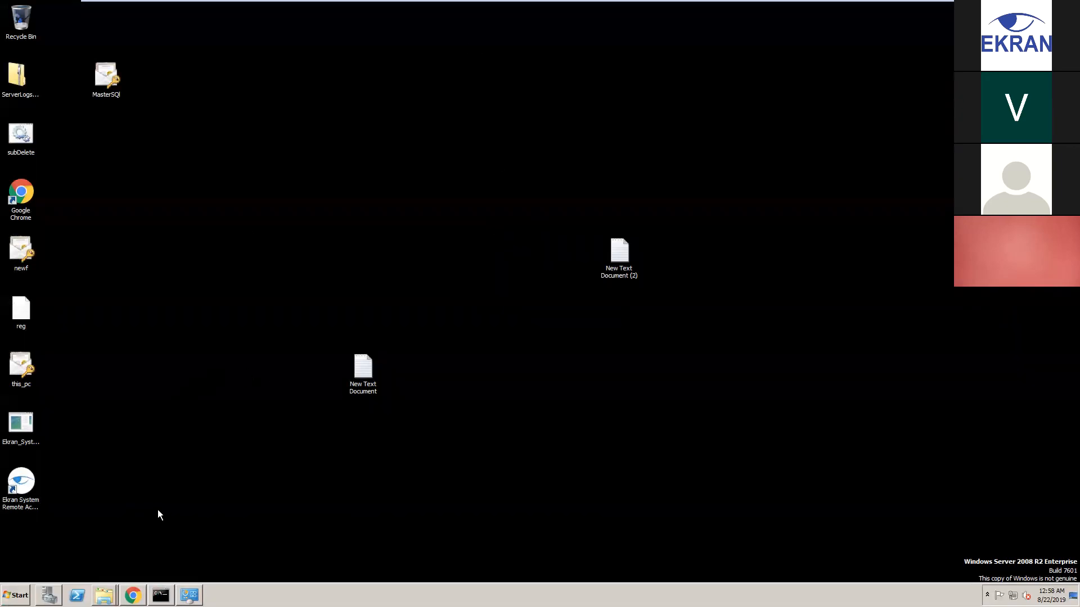
click(7, 477)
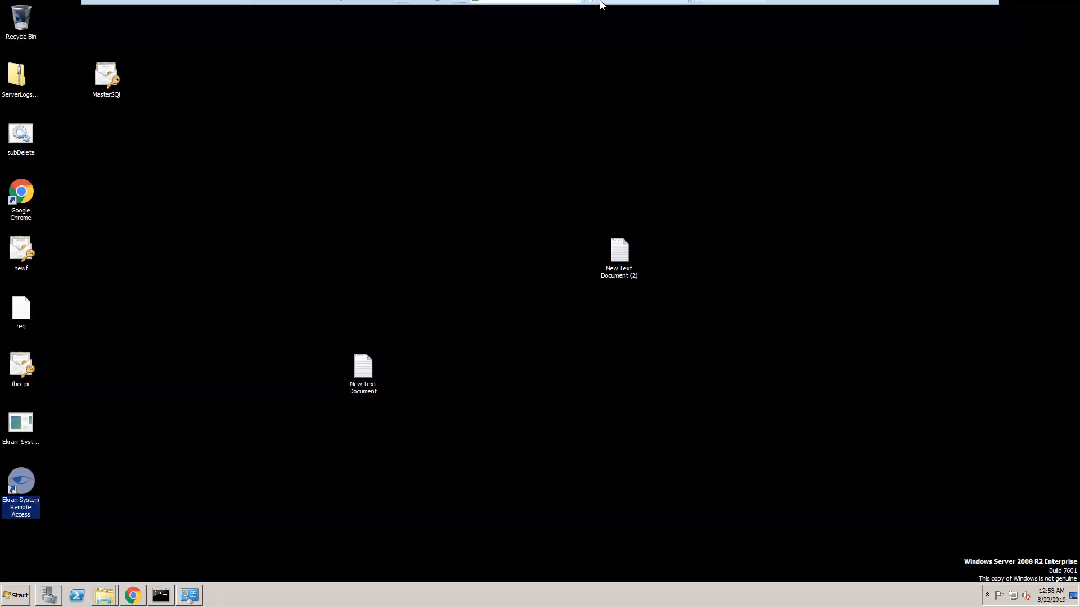
click(725, 8)
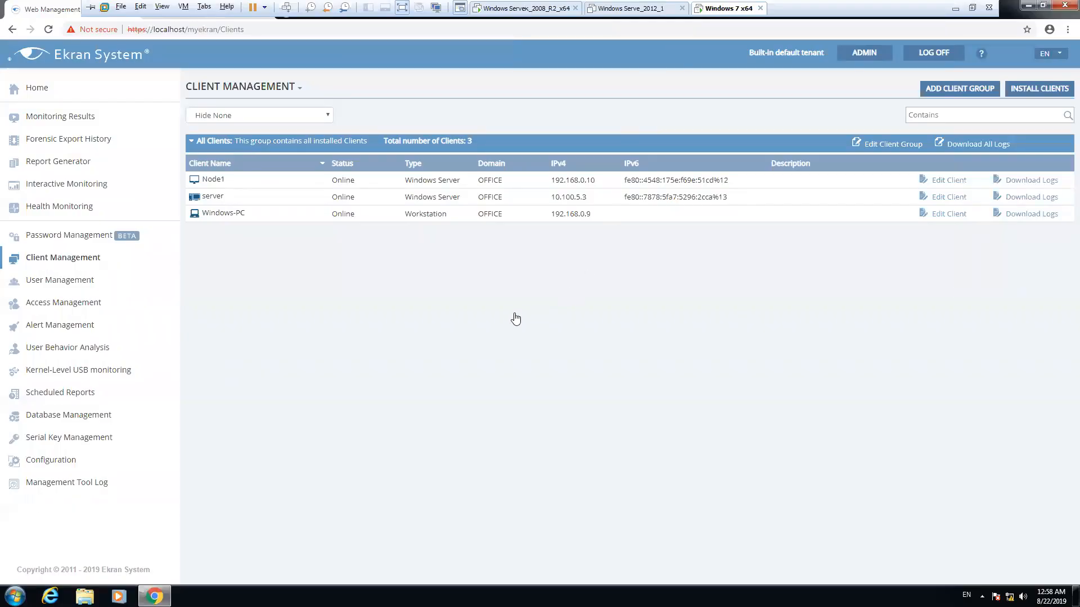
In Password Management, start a new secret named windowslocalmachine
click(71, 235)
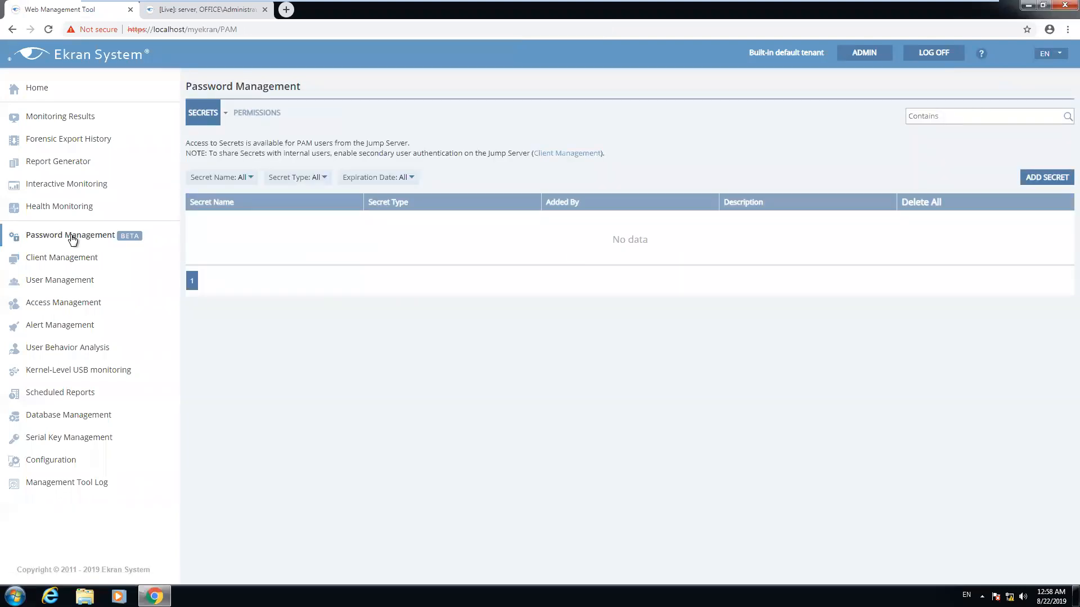
click(1045, 177)
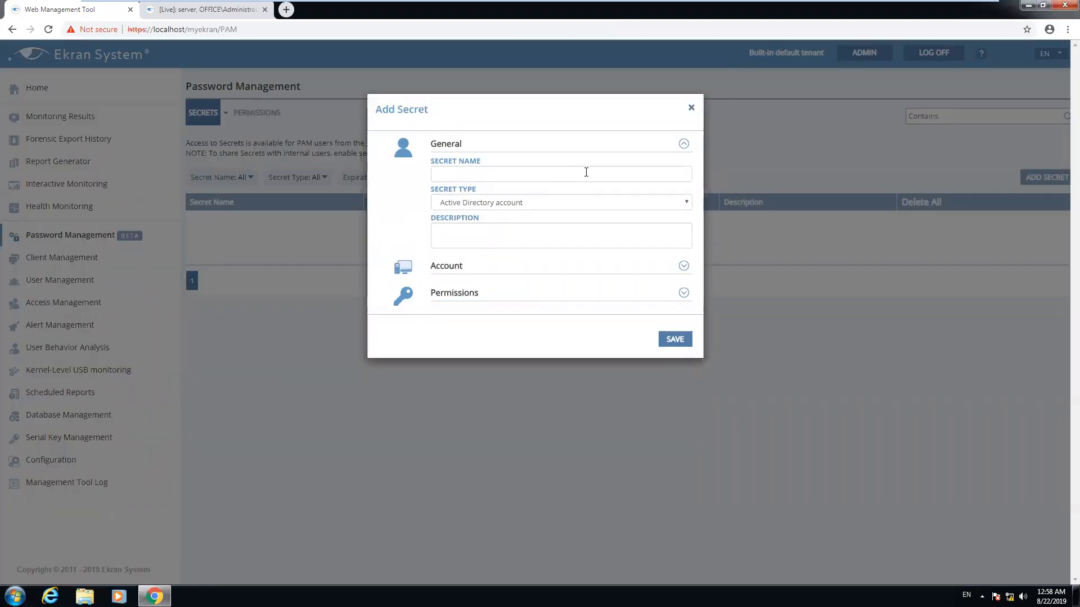
click(691, 108)
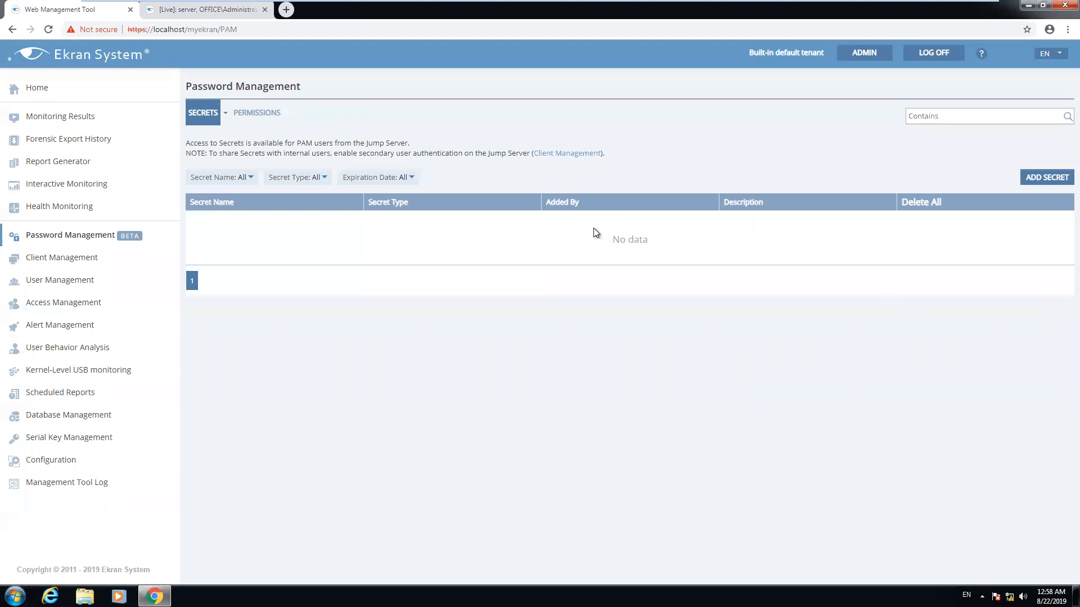
click(1045, 176)
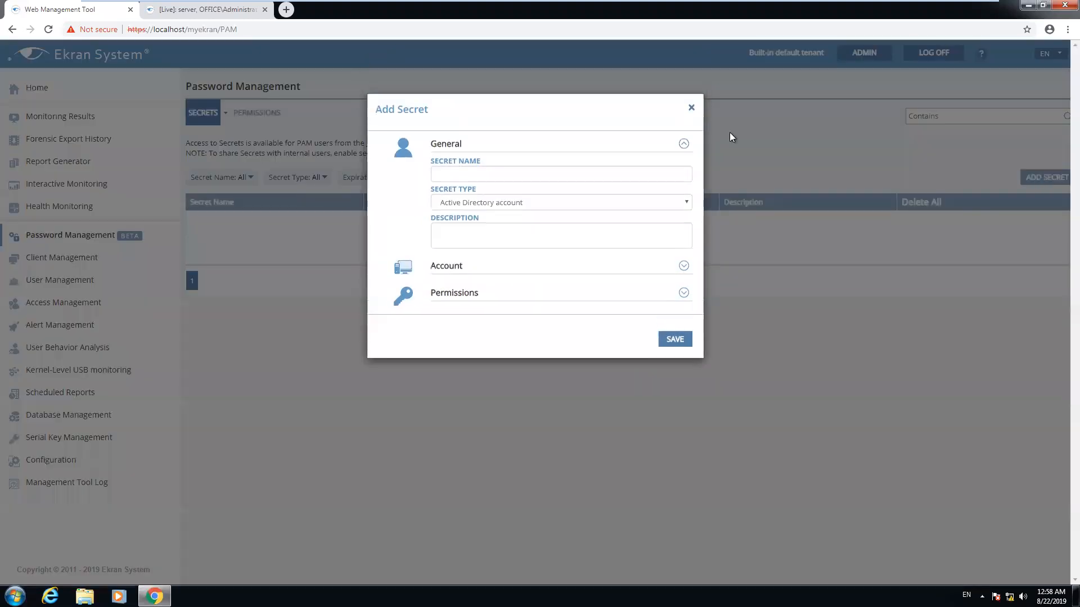
click(537, 173)
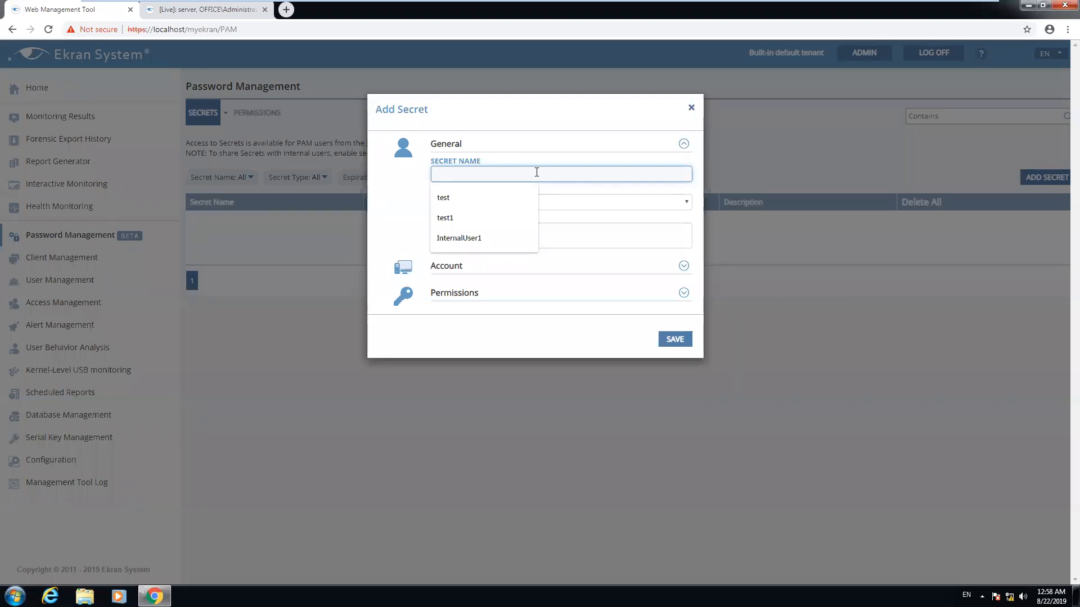
text(windows)
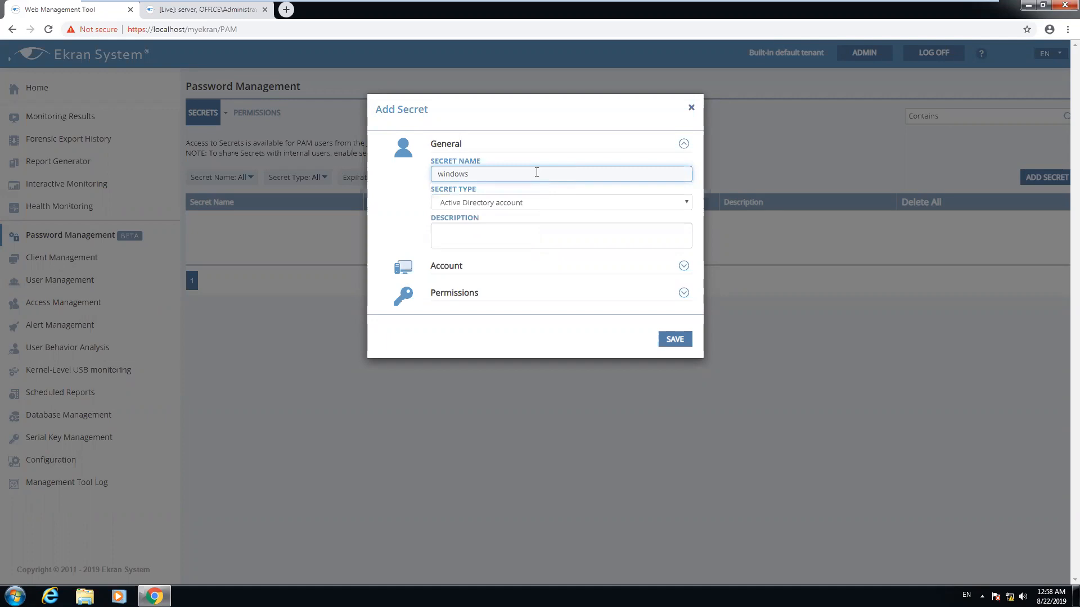
text(localmachine)
Set the secret type to Windows account and the description to 'some info', then expand Account
click(440, 204)
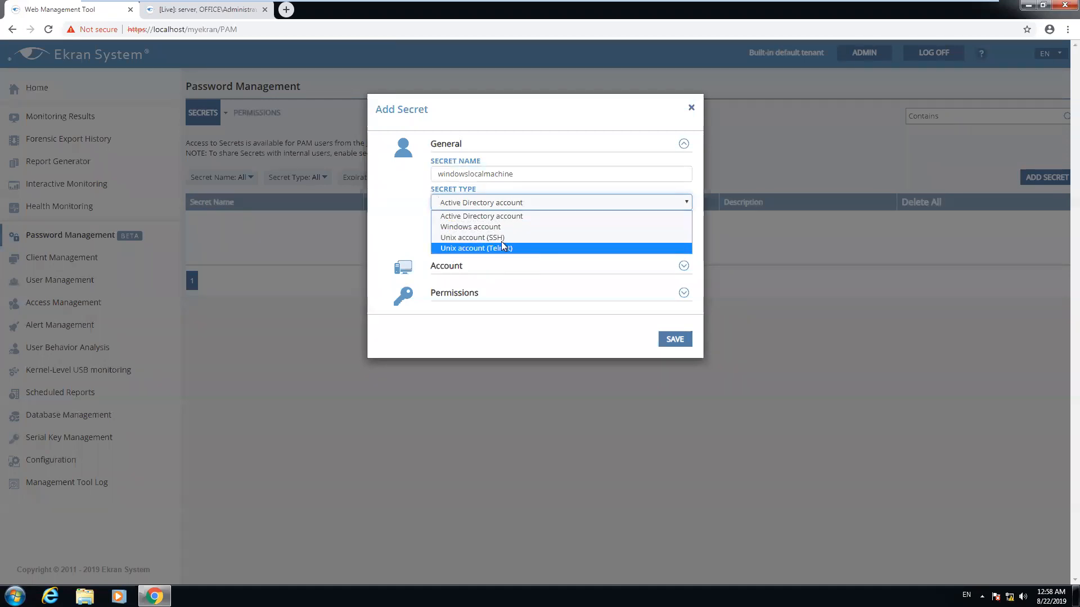
click(528, 216)
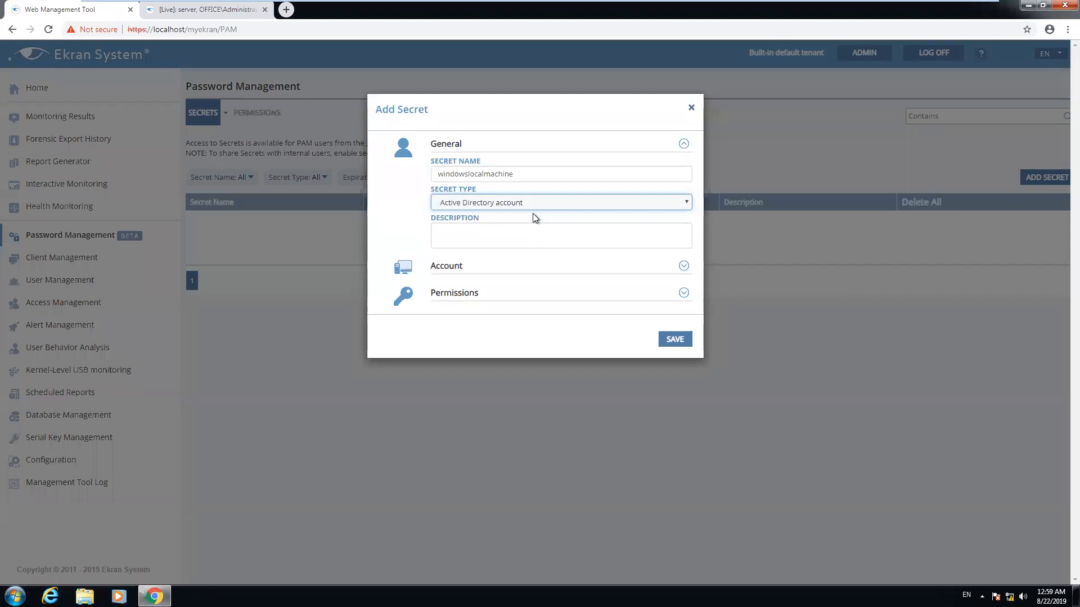
click(489, 205)
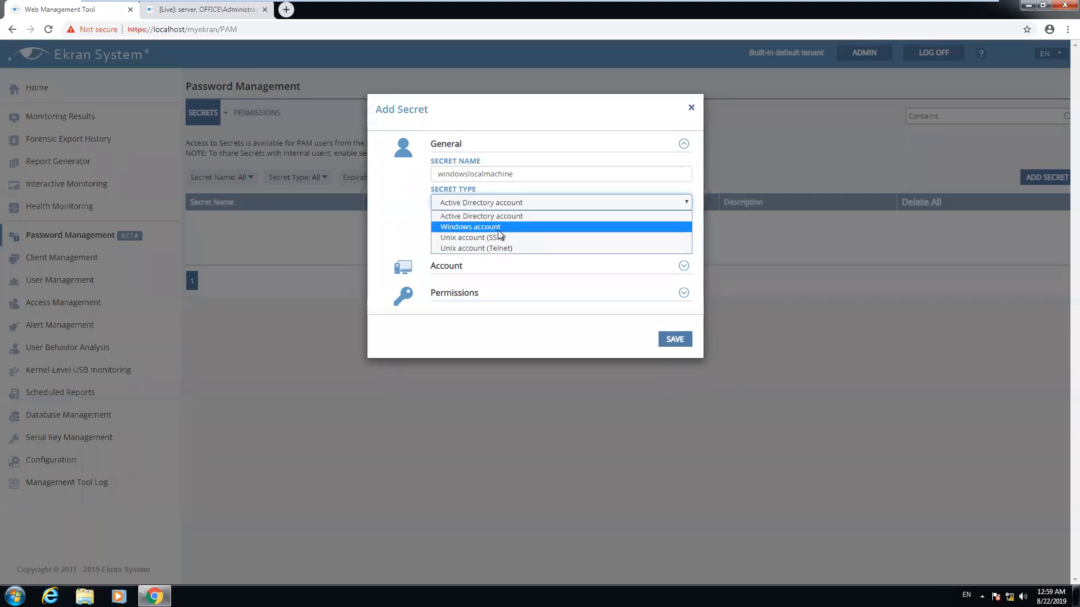
click(498, 227)
click(498, 231)
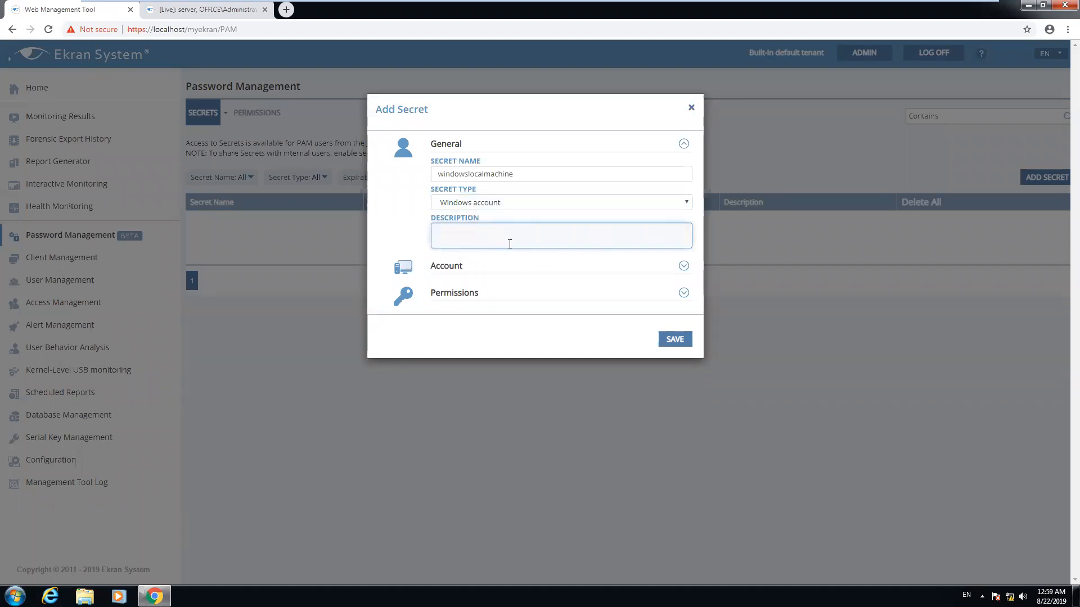
text(some info)
click(684, 267)
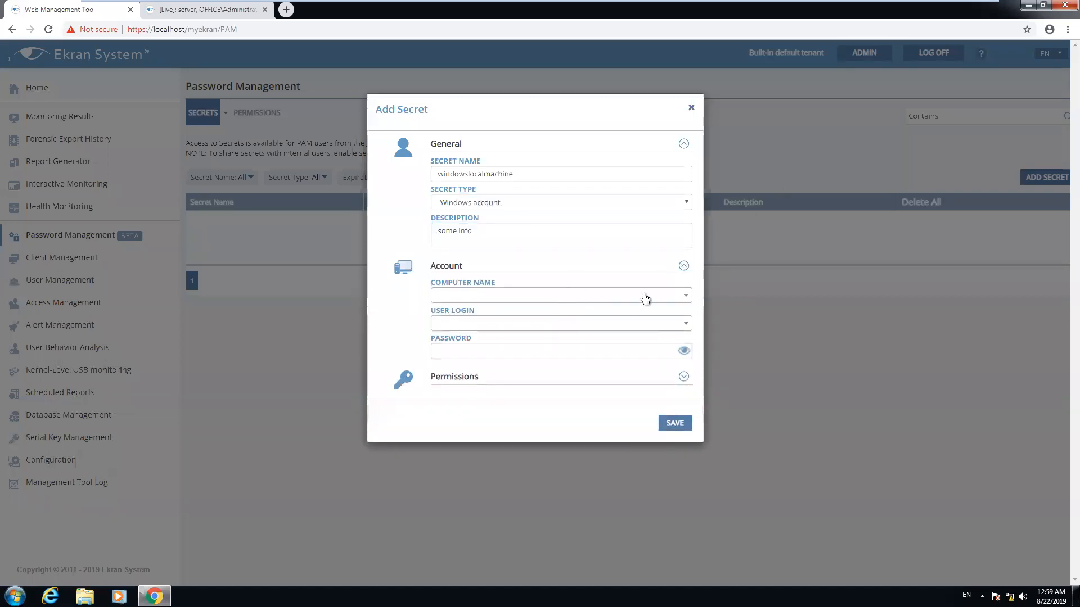
Set the secret's account to computer Windows-PC, login user, and enter its password
click(490, 296)
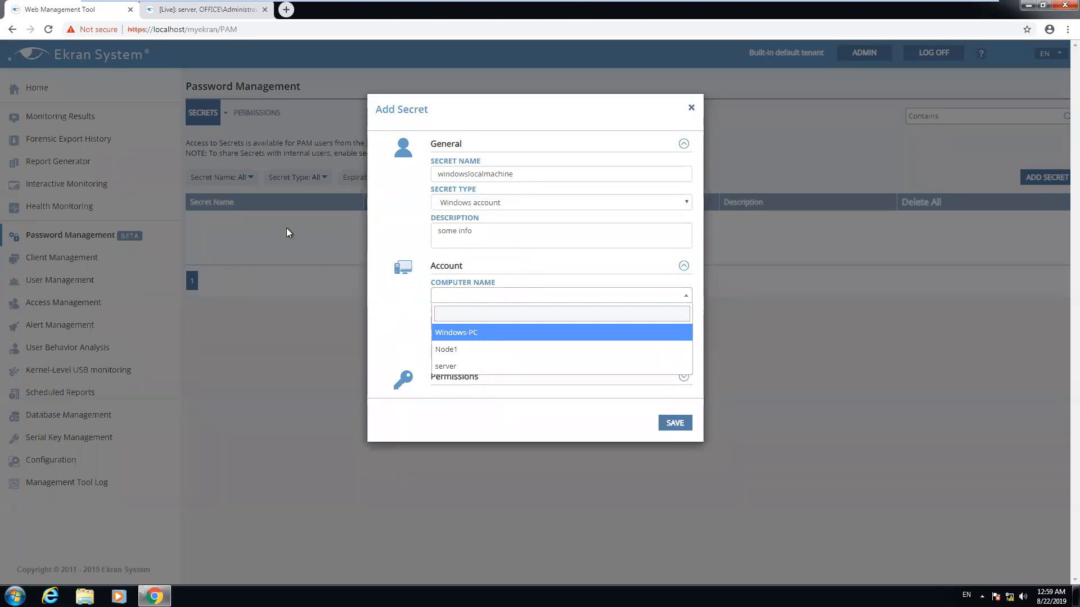
click(466, 334)
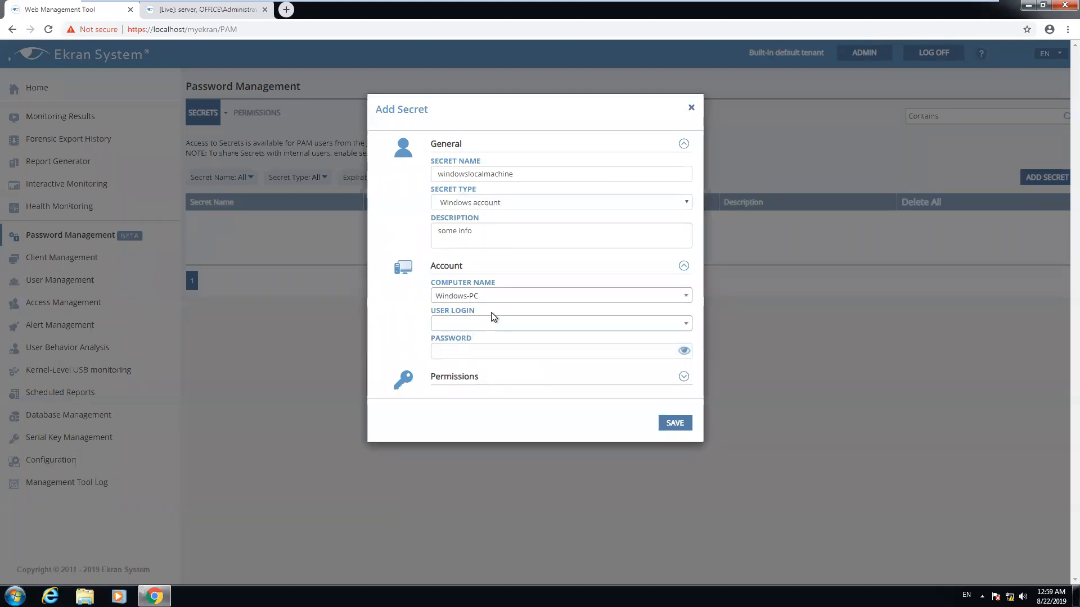
click(497, 325)
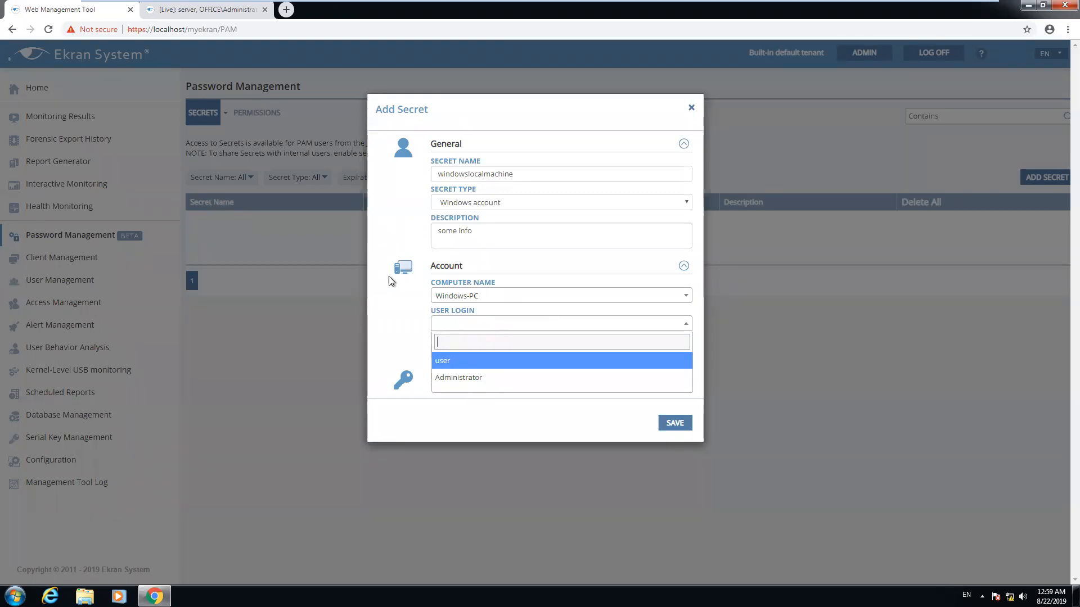
click(451, 360)
click(480, 351)
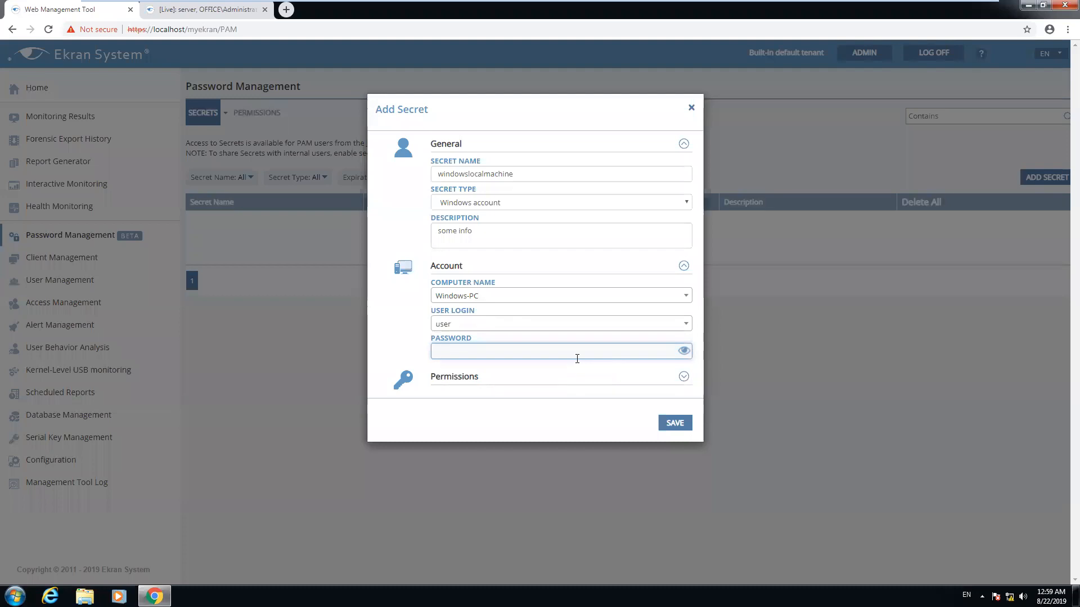
Grant admin the PAM User role in the secret's permissions and save the secret
click(684, 377)
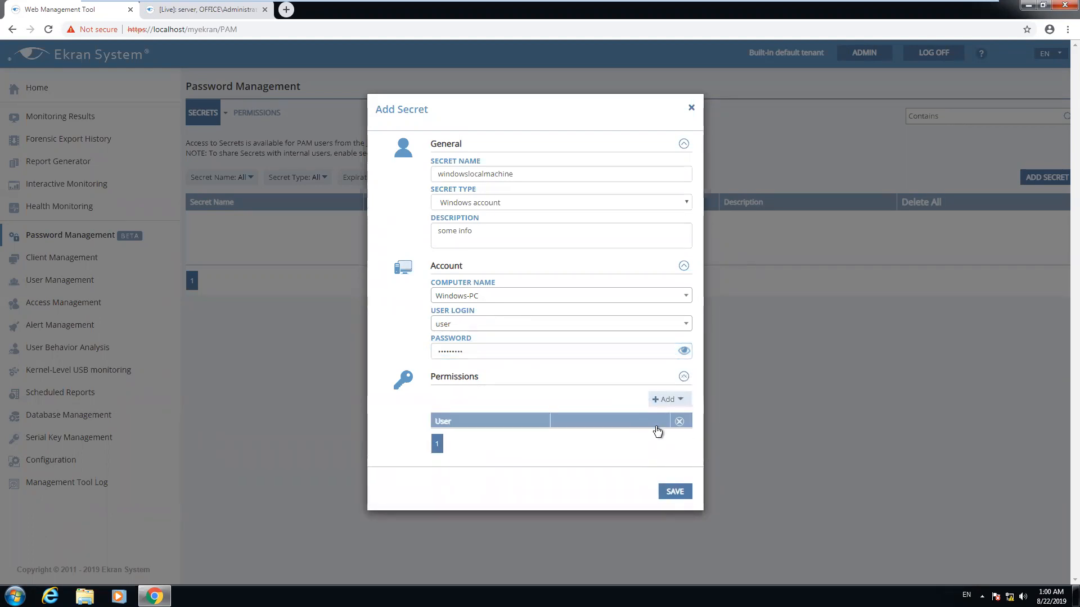
click(668, 399)
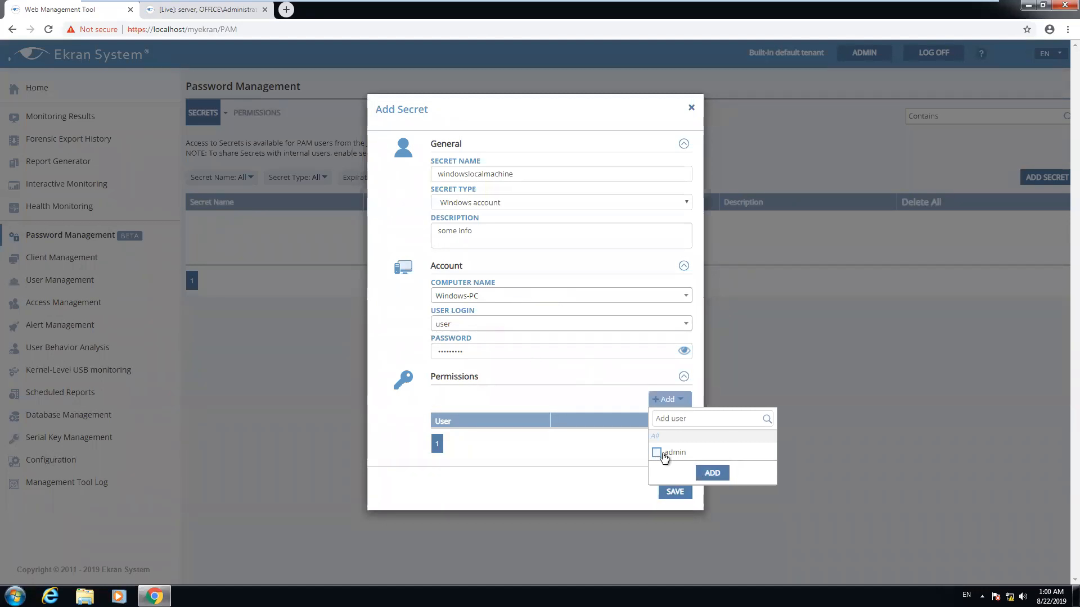
click(657, 453)
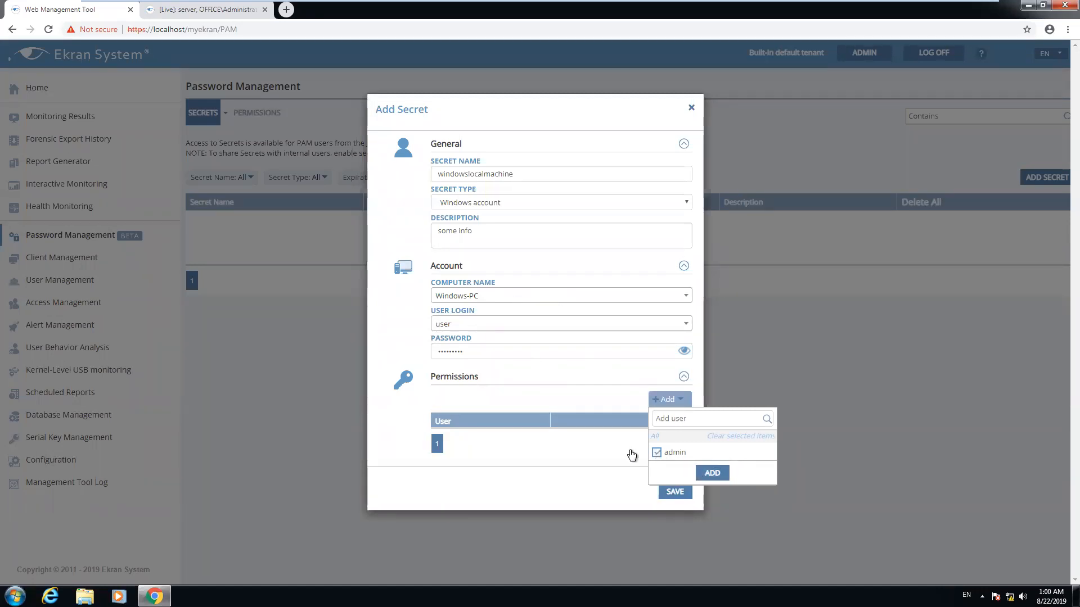
click(715, 474)
click(630, 438)
click(588, 474)
click(674, 511)
click(674, 511)
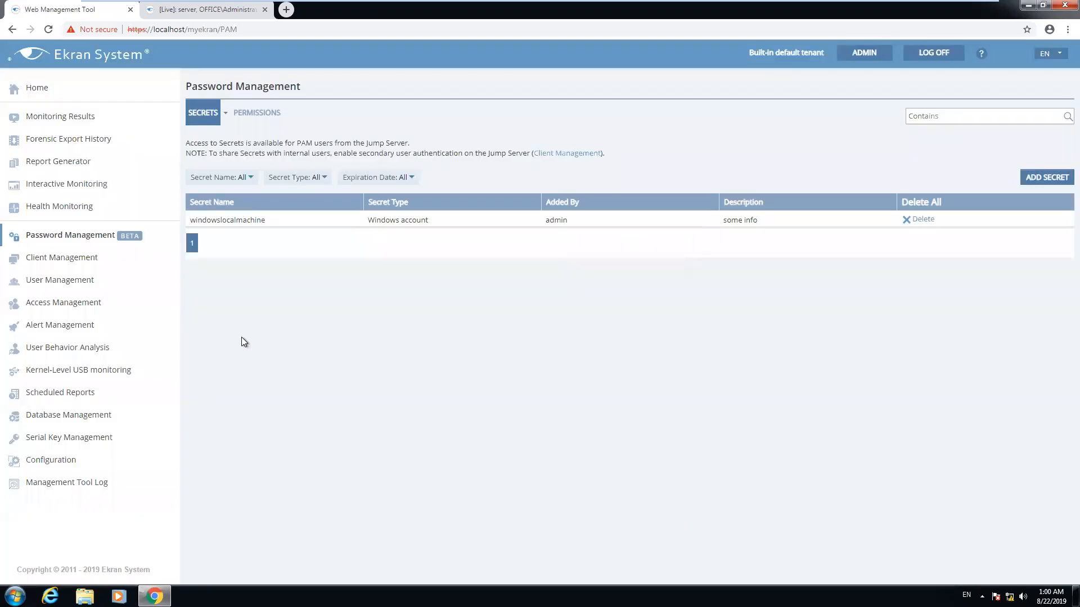
Enable secondary user authentication on log-in in the server client's Authentication Options and apply it
click(58, 259)
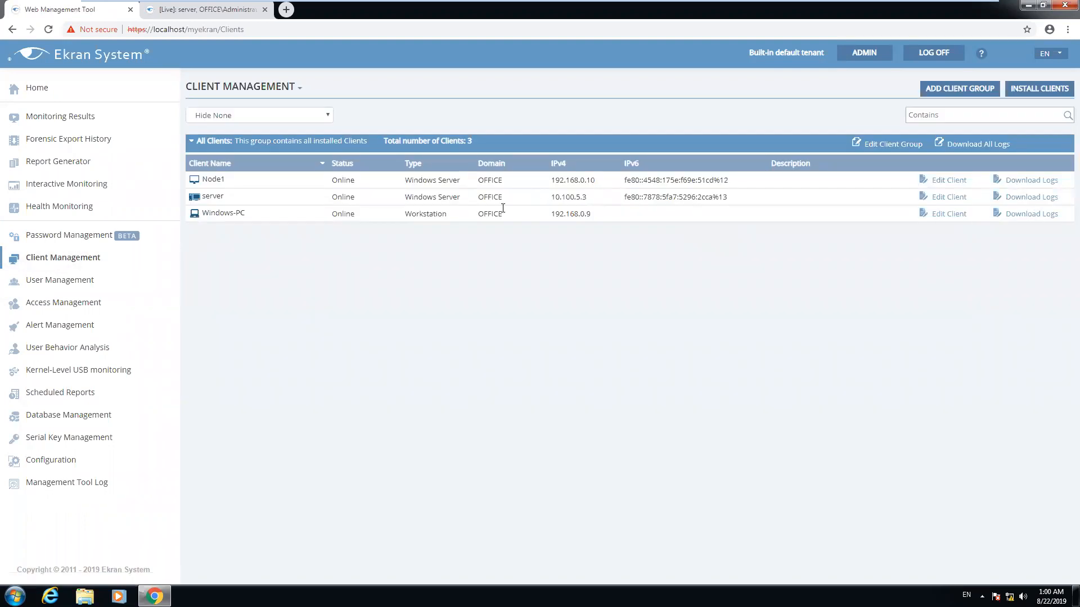
click(942, 198)
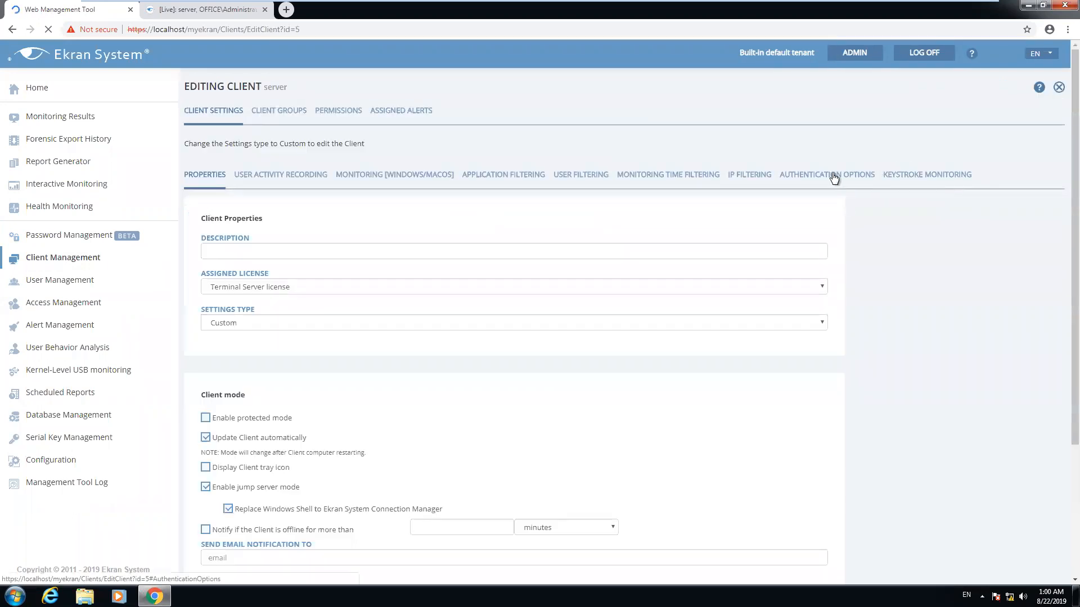
click(834, 176)
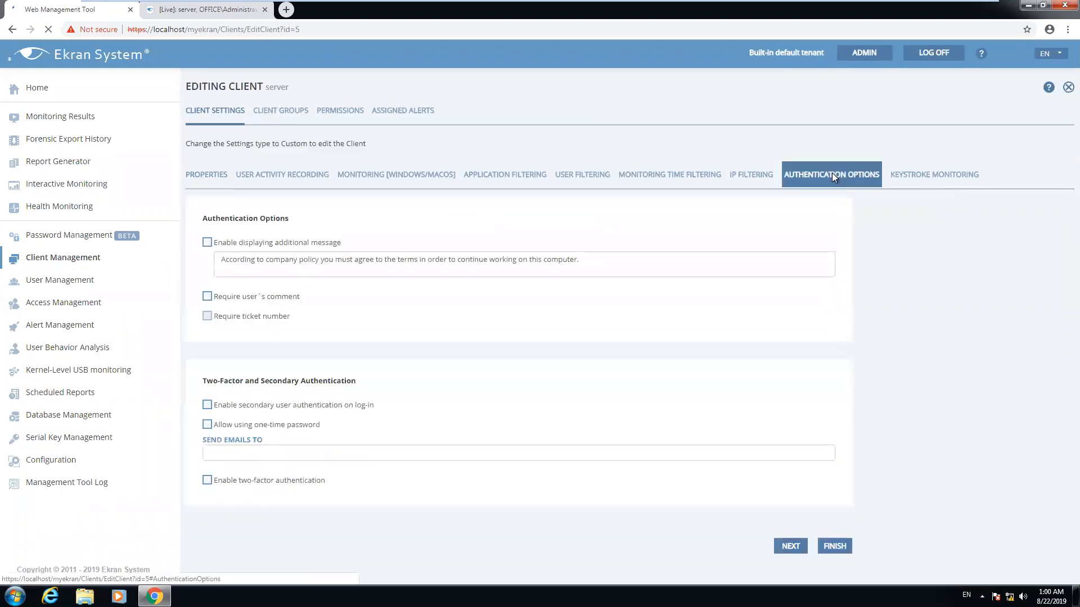
click(300, 406)
click(835, 546)
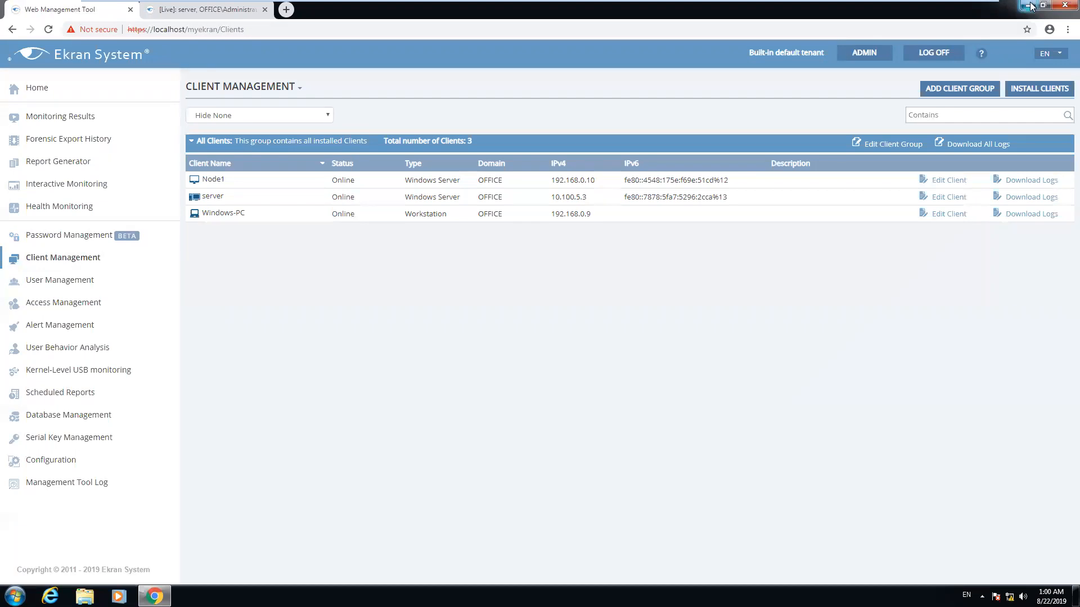
mouse_move(960, 6)
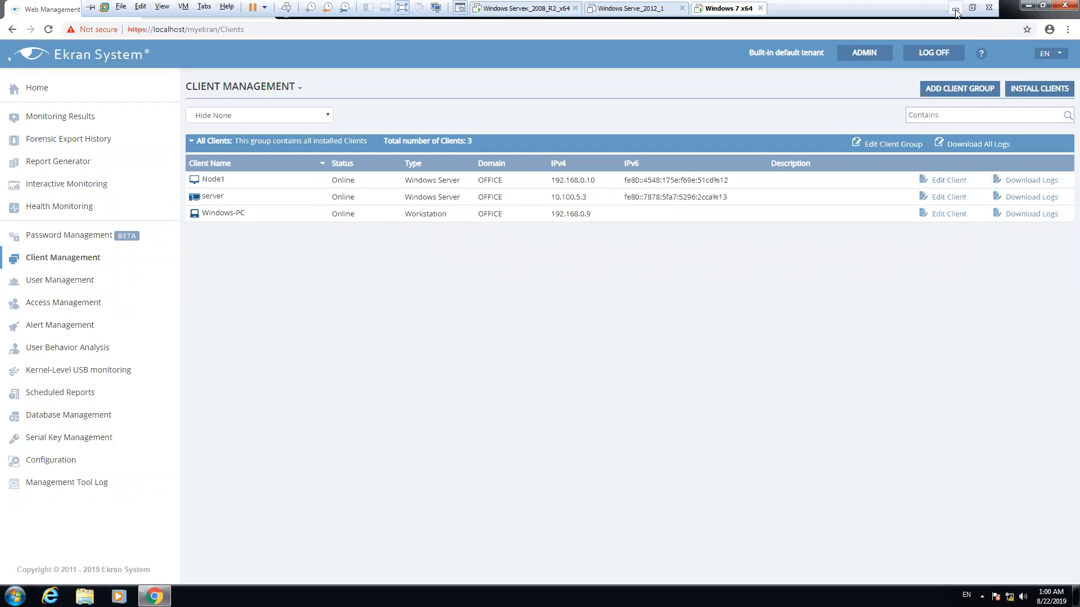
Launch Remote Desktop Connection from an 'rdp' search and connect to 10.100.5.3
click(955, 11)
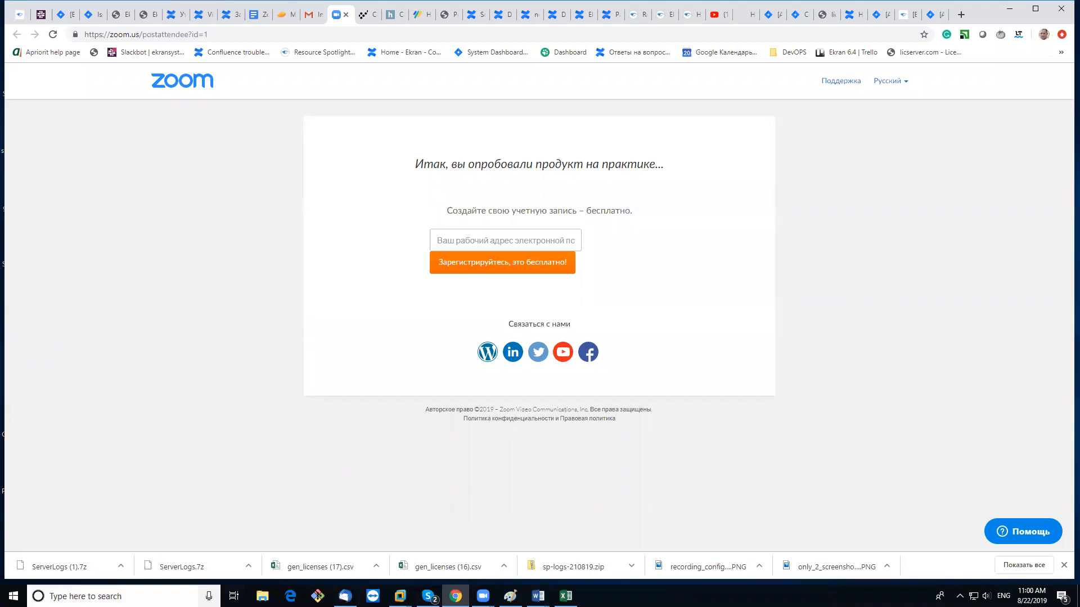
click(112, 596)
text(rdp)
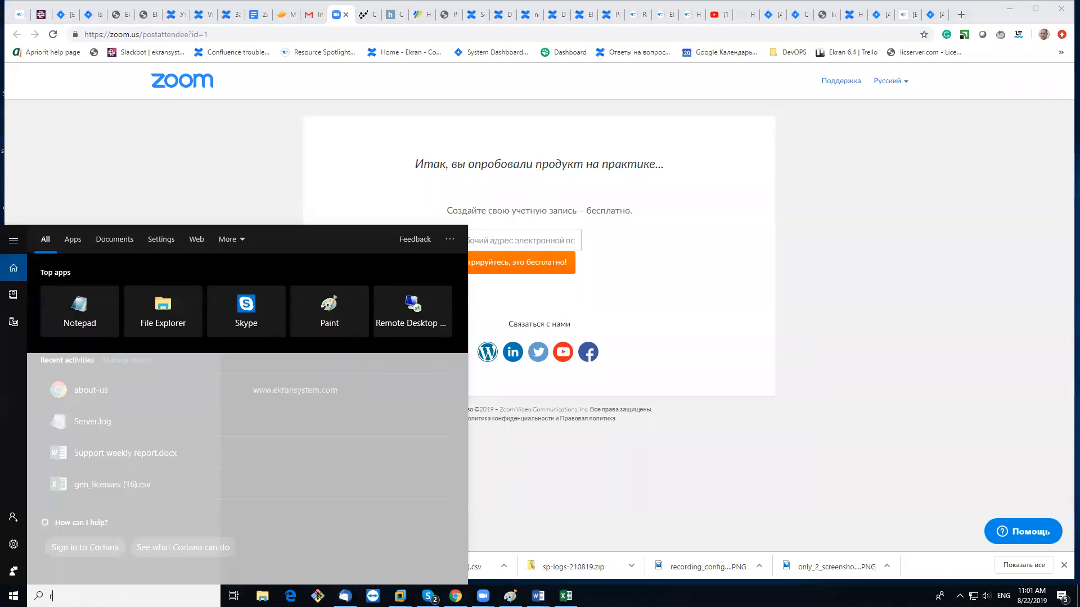
key(Return)
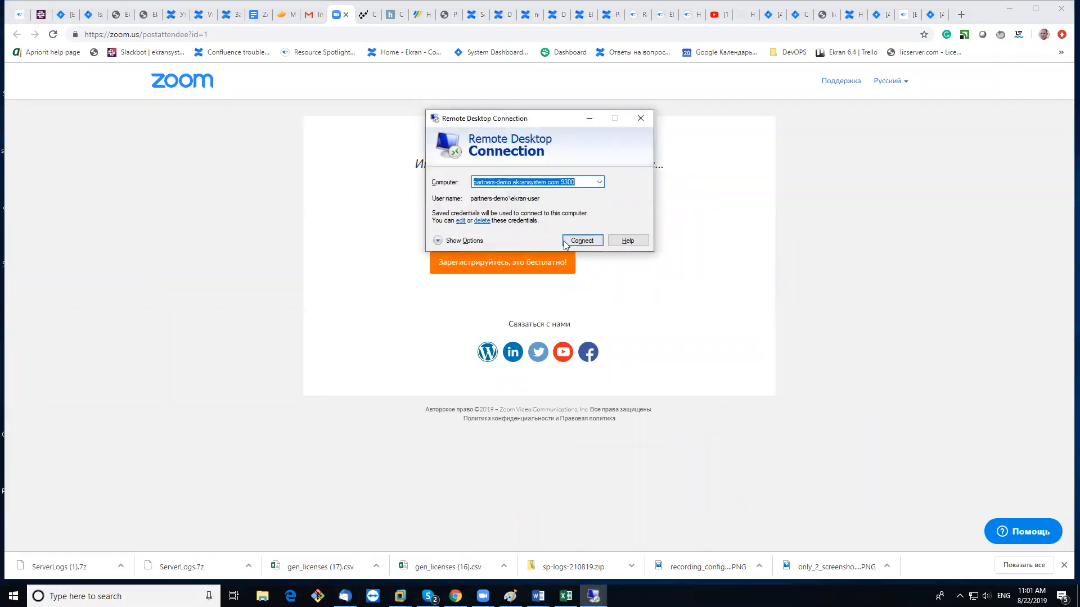
key(BackSpace)
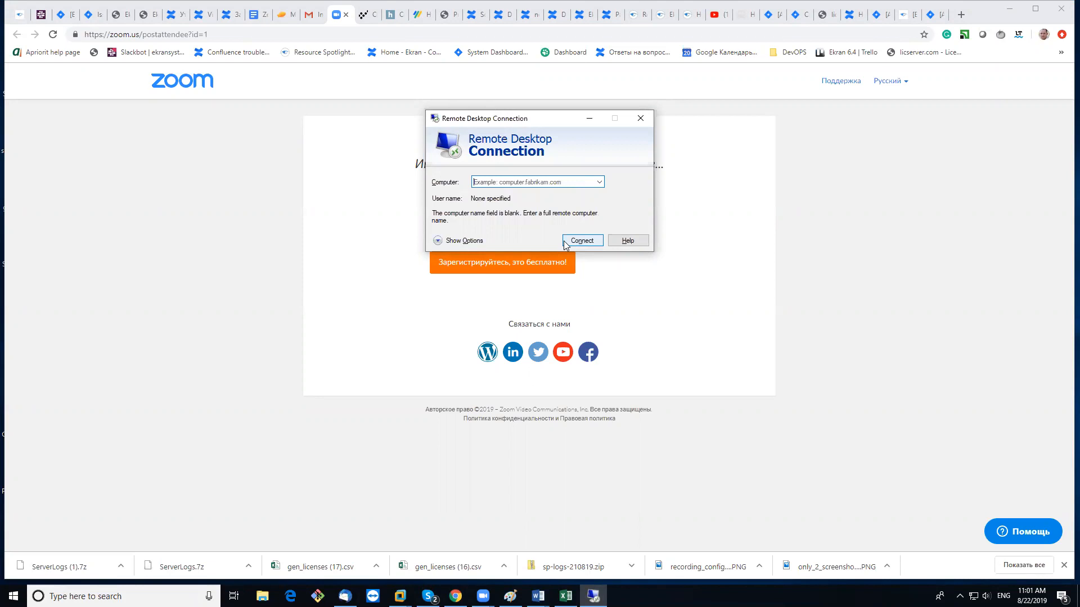
text(10.)
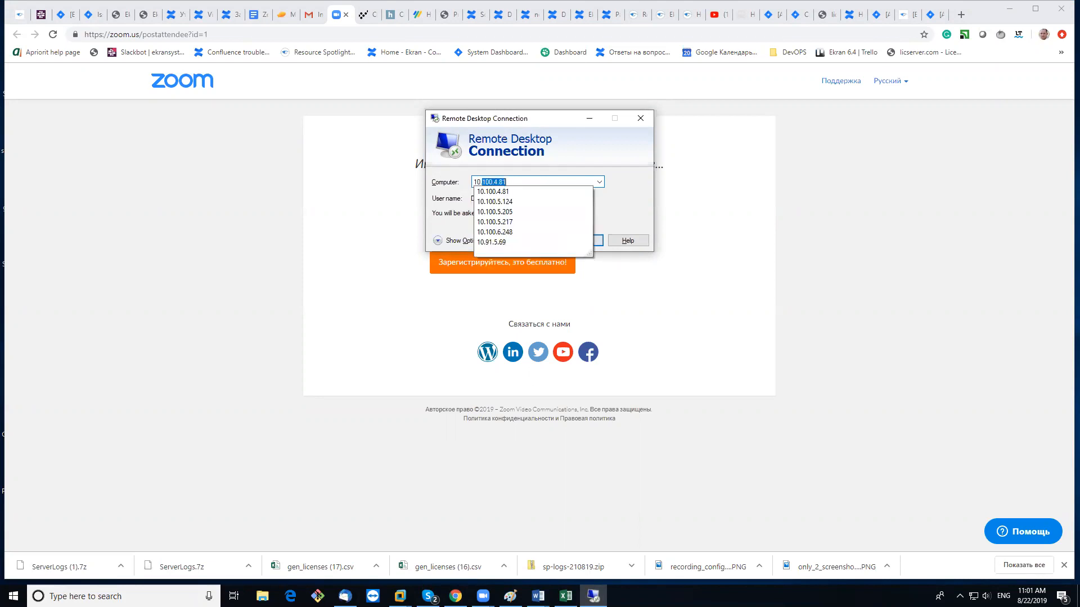
text(100.)
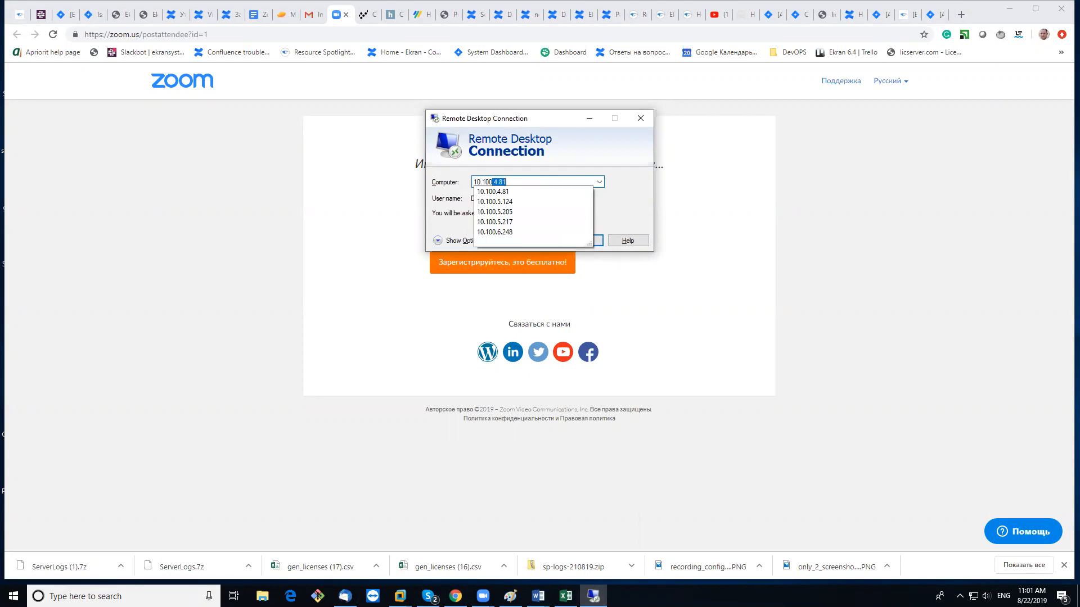
text(5.3)
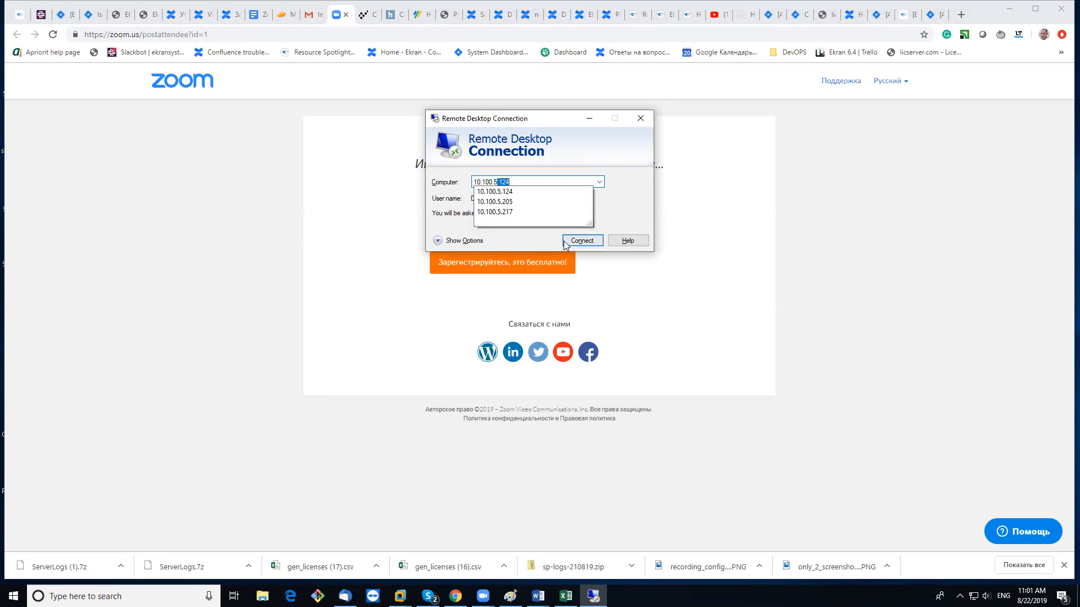
click(588, 244)
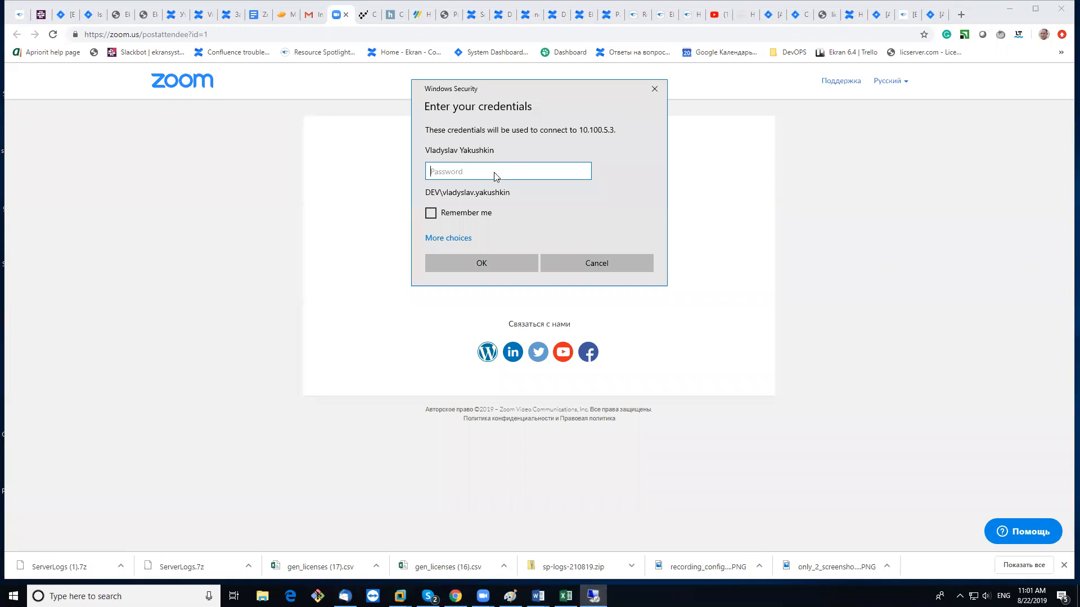
click(457, 238)
Try signing in with a different account as 'Administartor' and its password
click(504, 298)
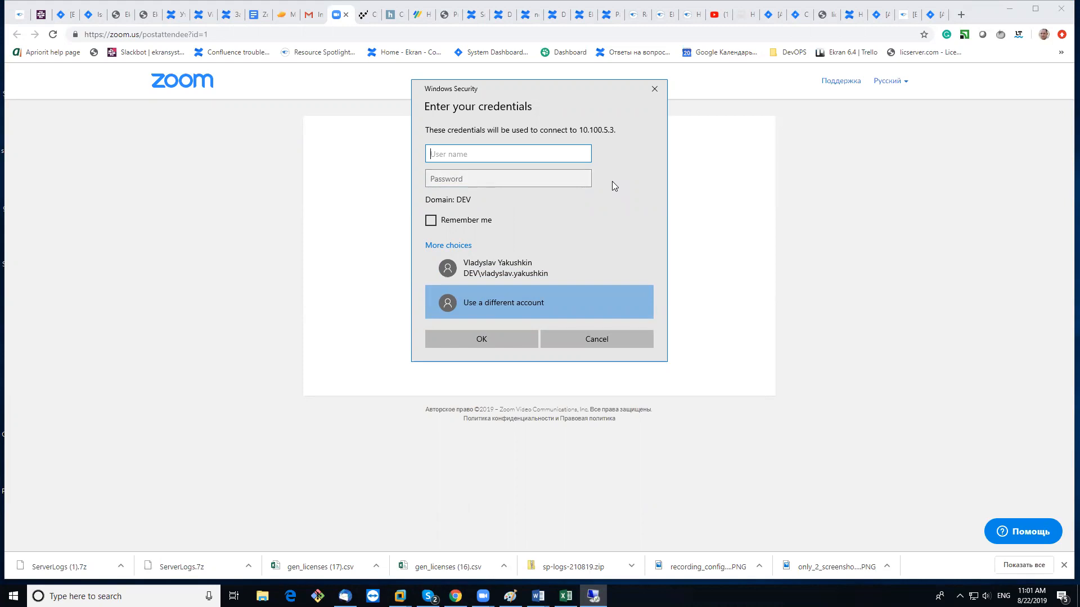
text(Administartor)
key(Tab)
text(••••••)
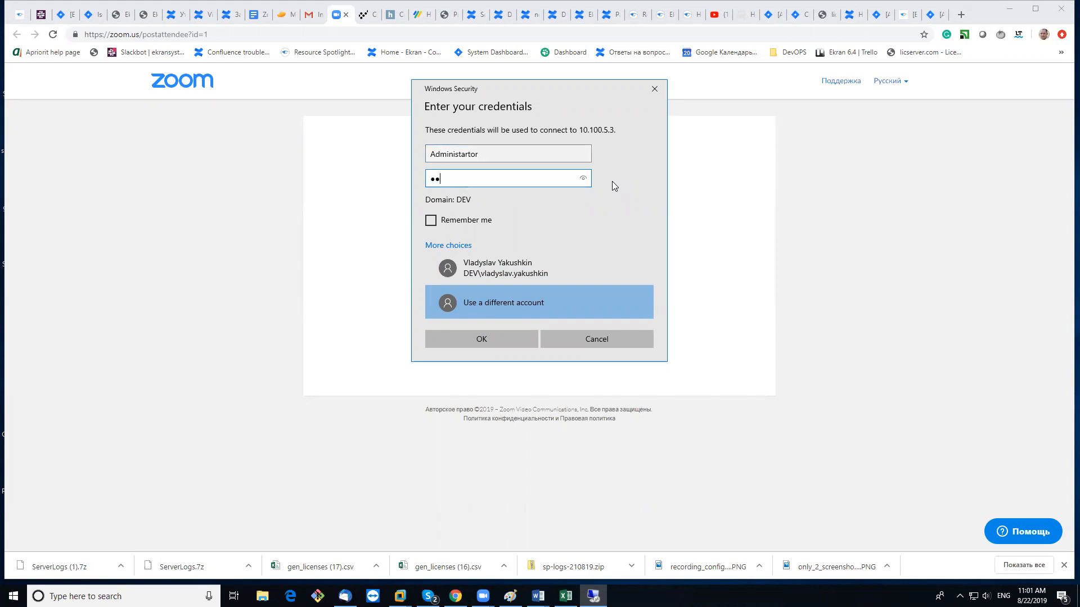
text(•••)
click(491, 338)
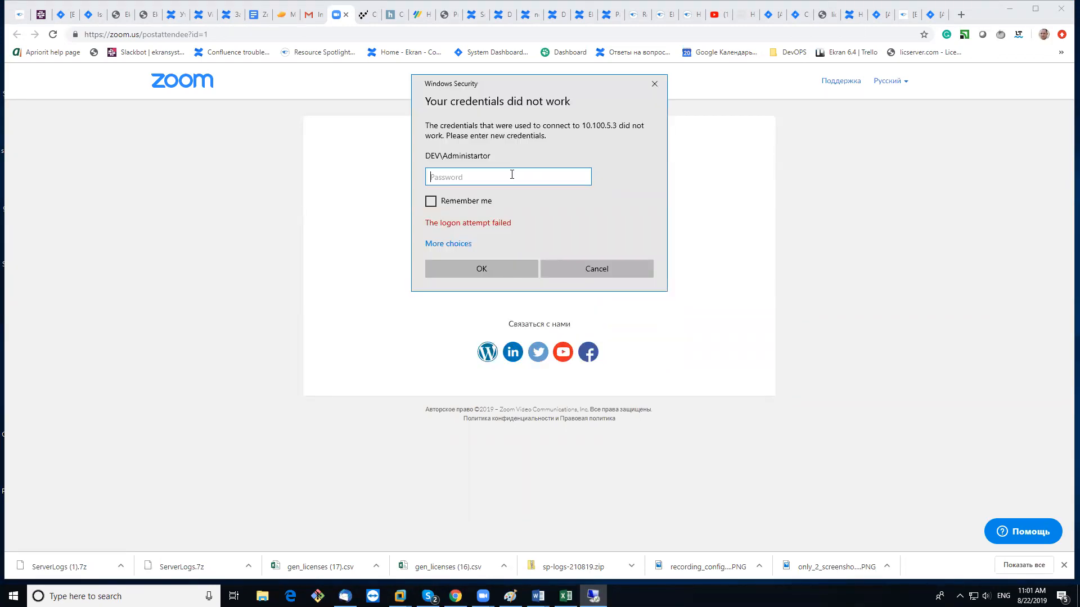
Sign in as office.local\Administrator with its password and accept the unverified certificate
click(448, 246)
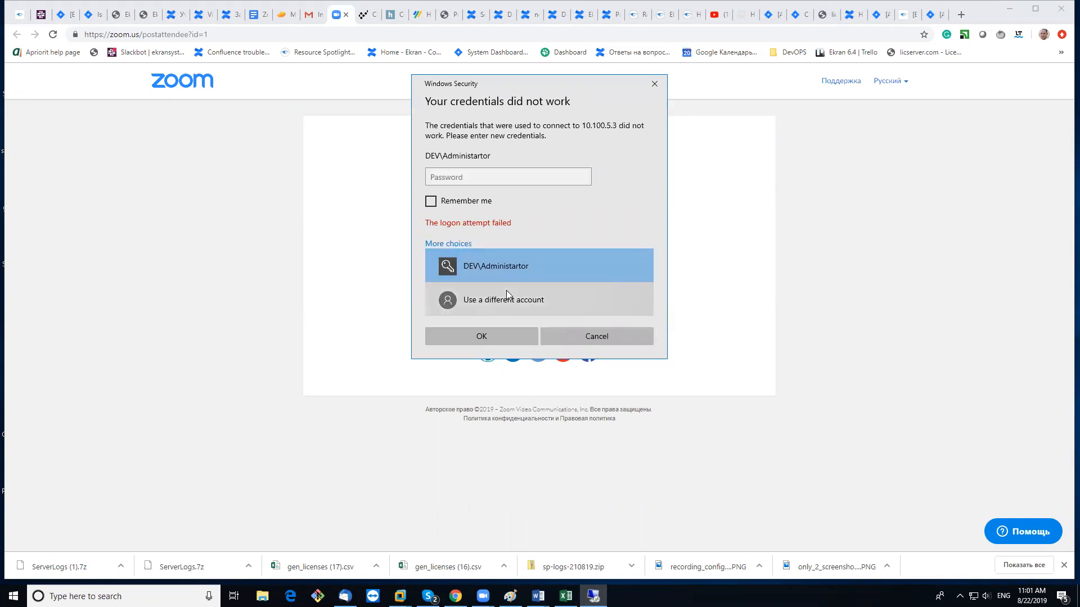
click(507, 298)
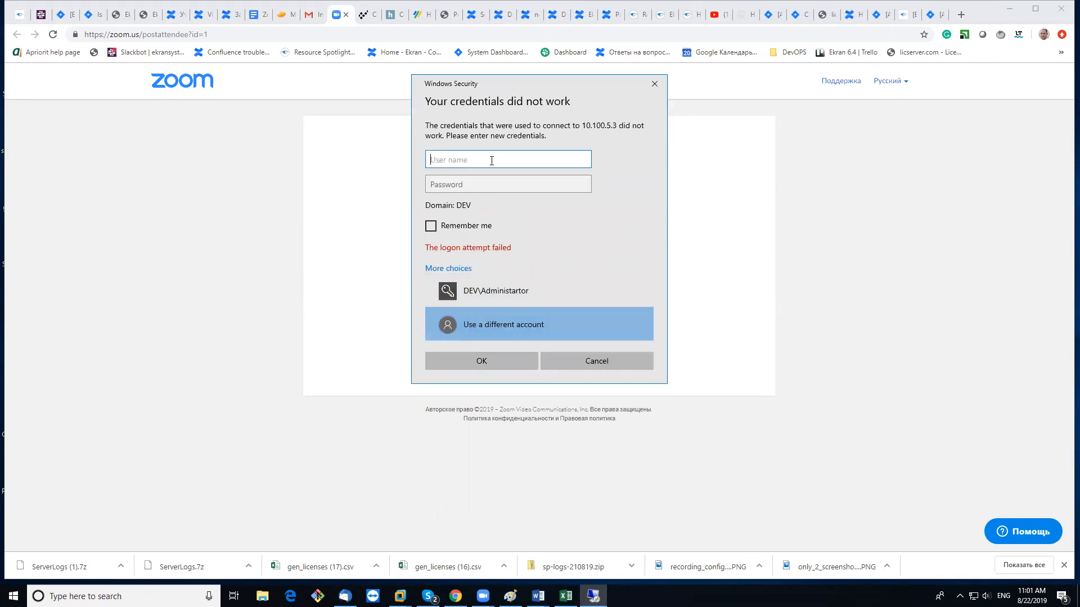
click(498, 325)
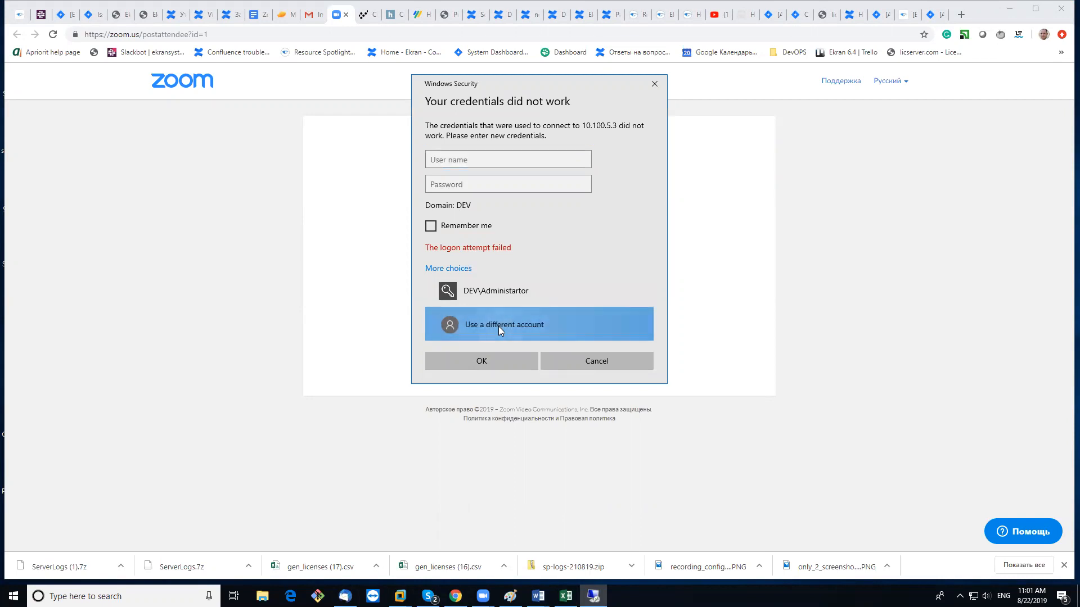
click(492, 157)
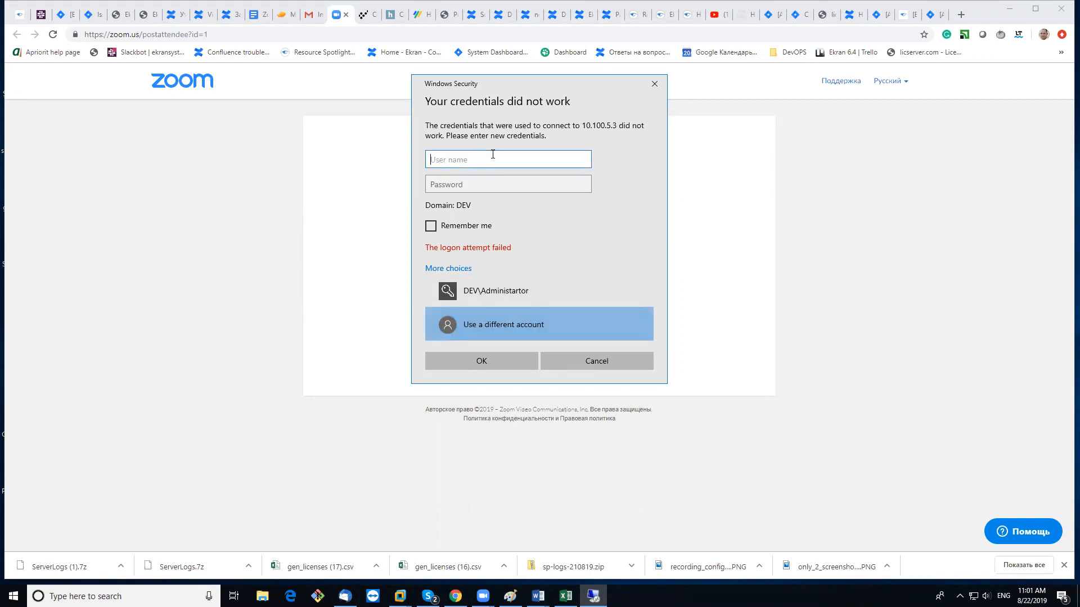
text(office.local\Administrator)
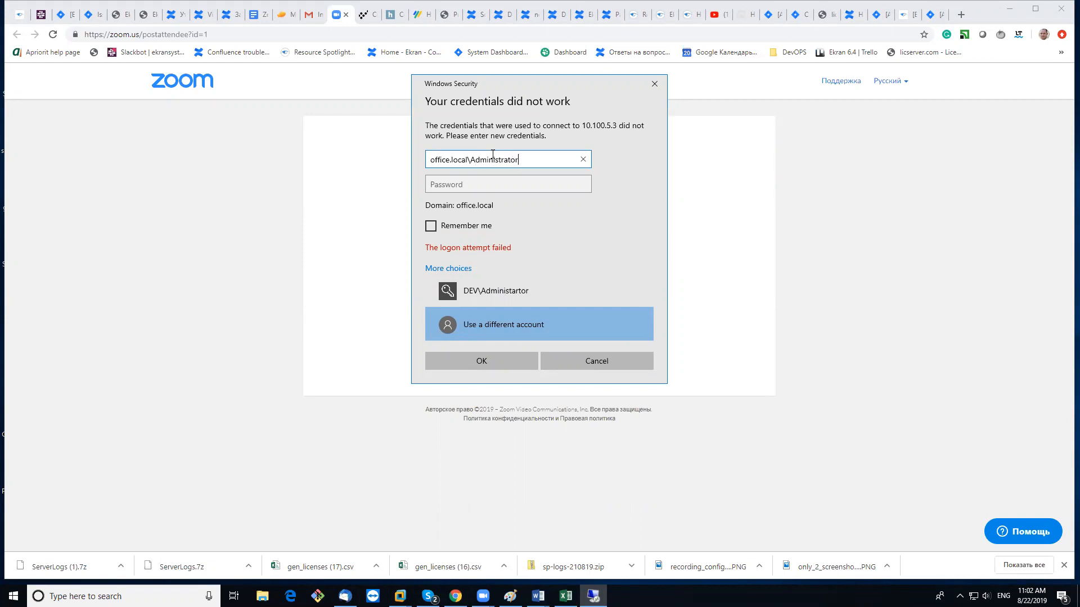
click(488, 187)
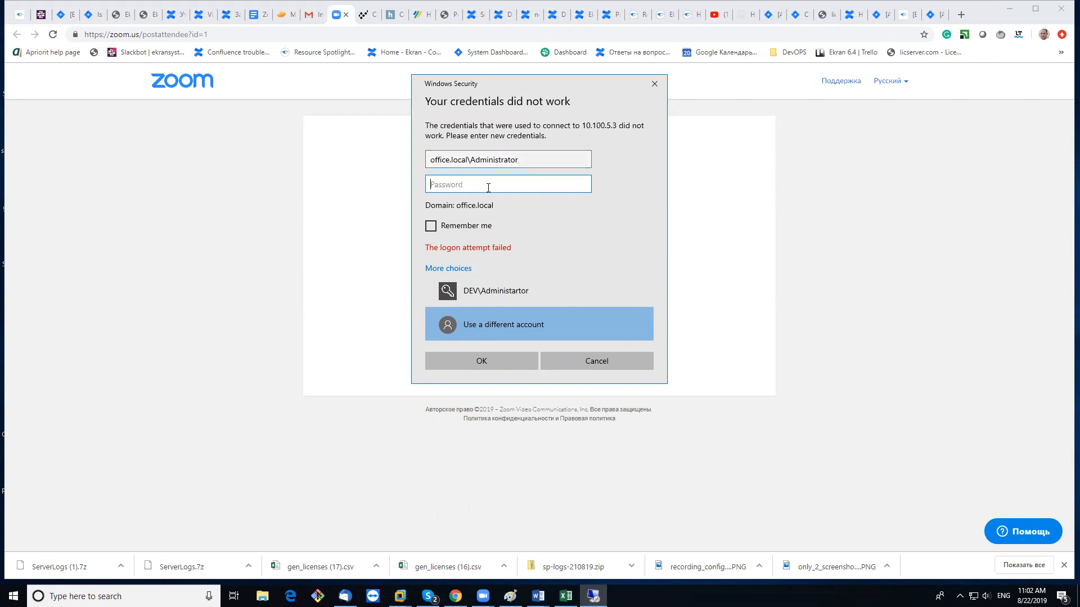
text(*********)
click(491, 360)
click(572, 279)
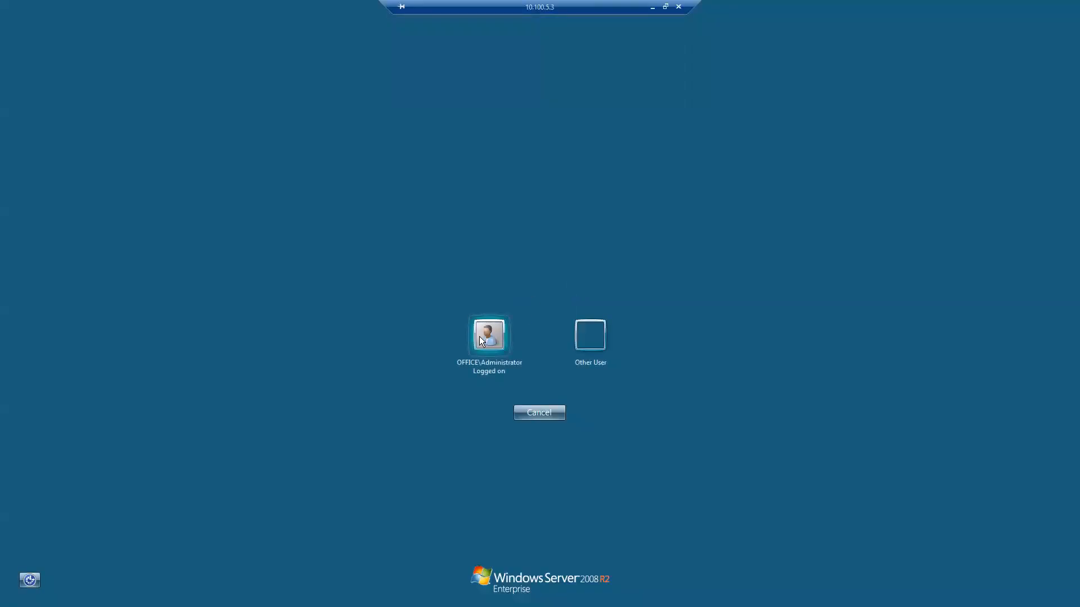
Log on to the jump server as Administrator and pass Ekran secondary authentication as admin
click(482, 338)
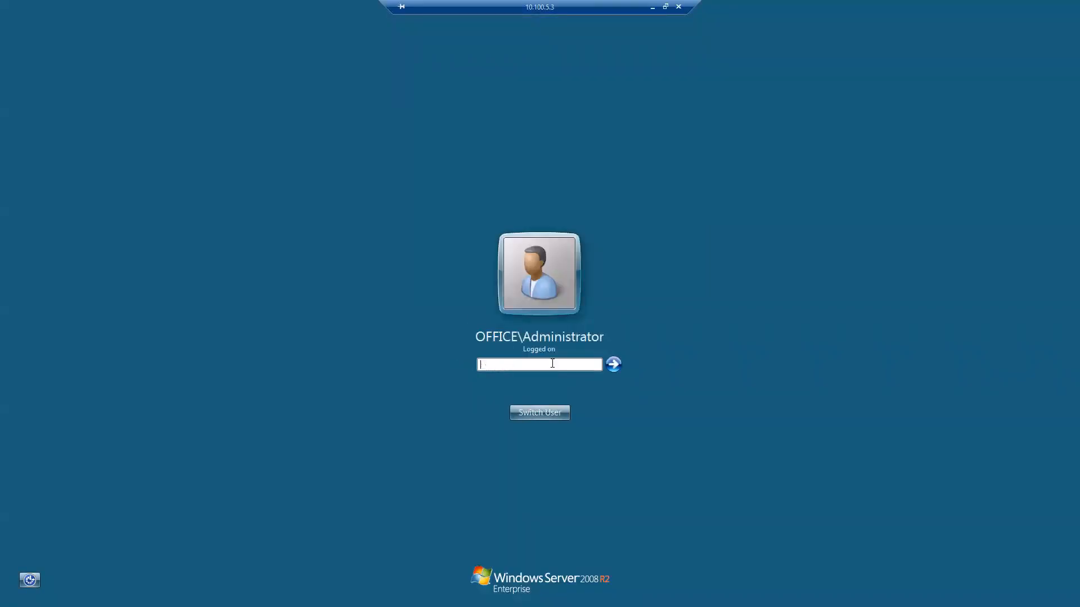
text(******)
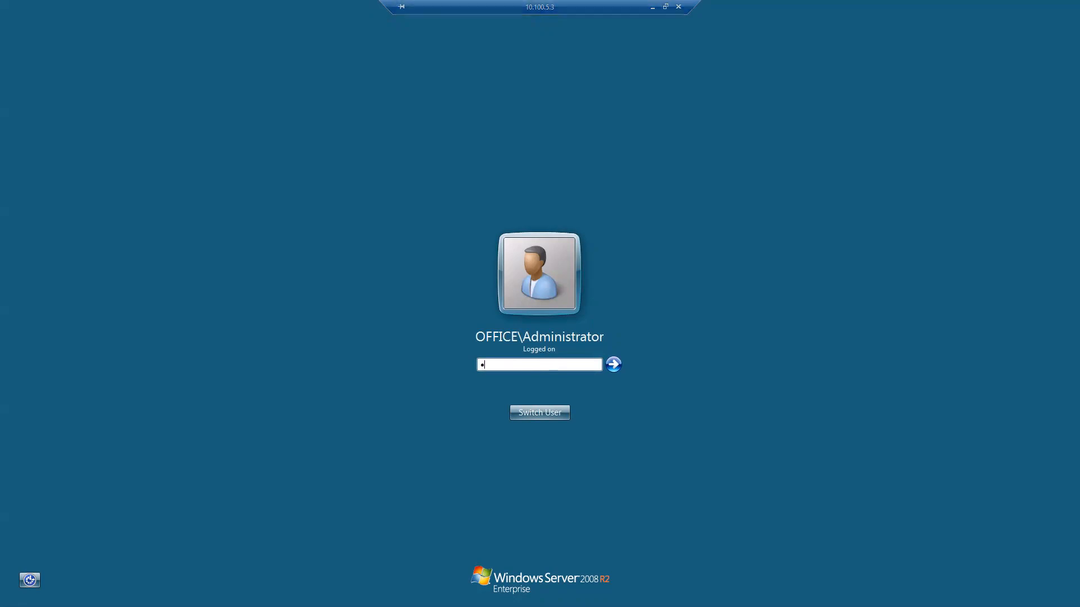
text(***)
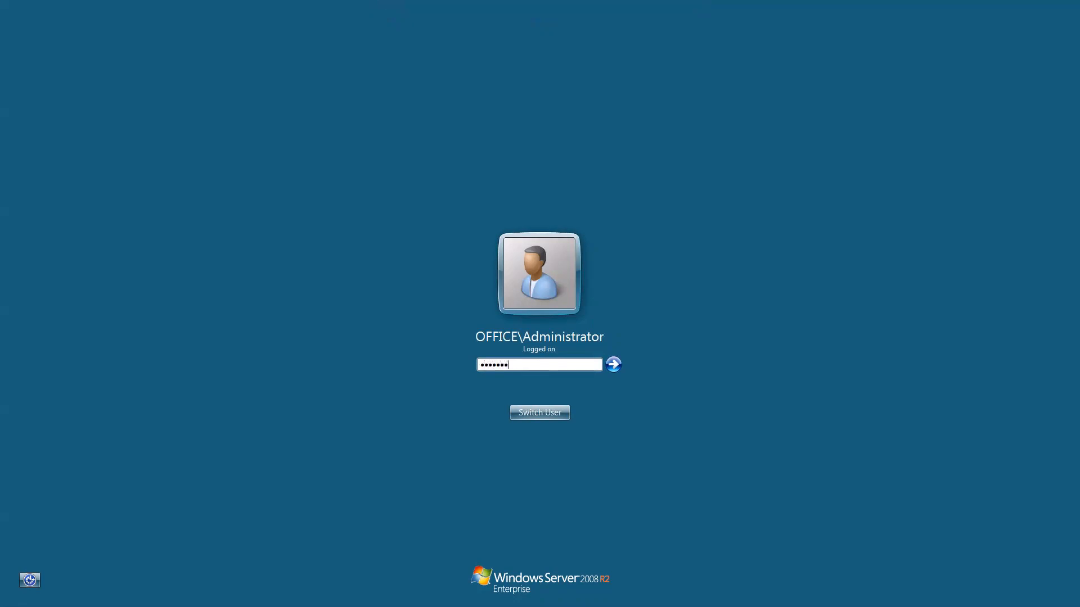
key(Return)
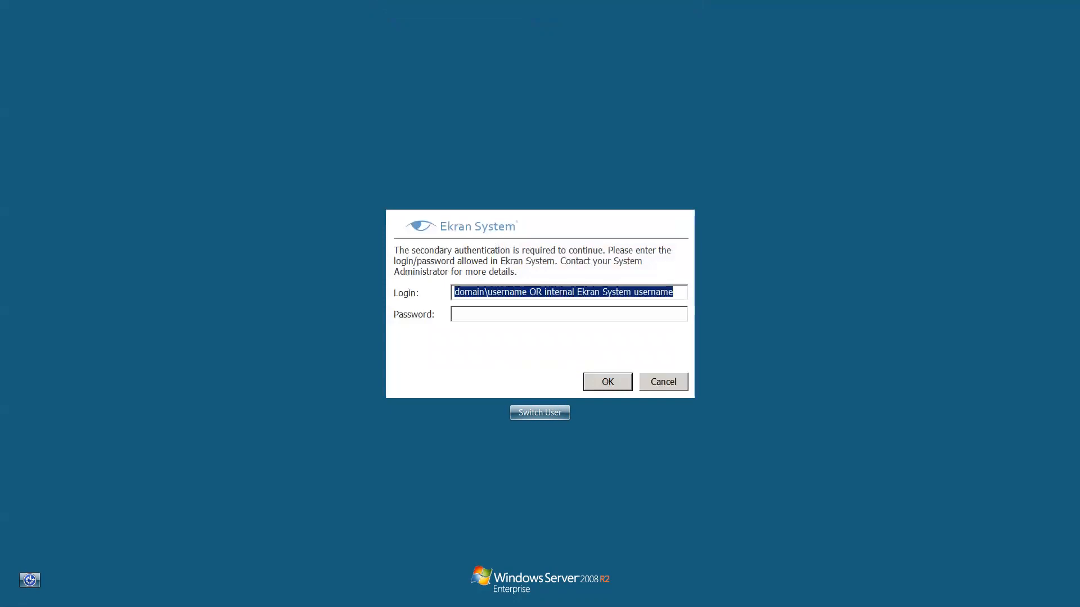
text(admin)
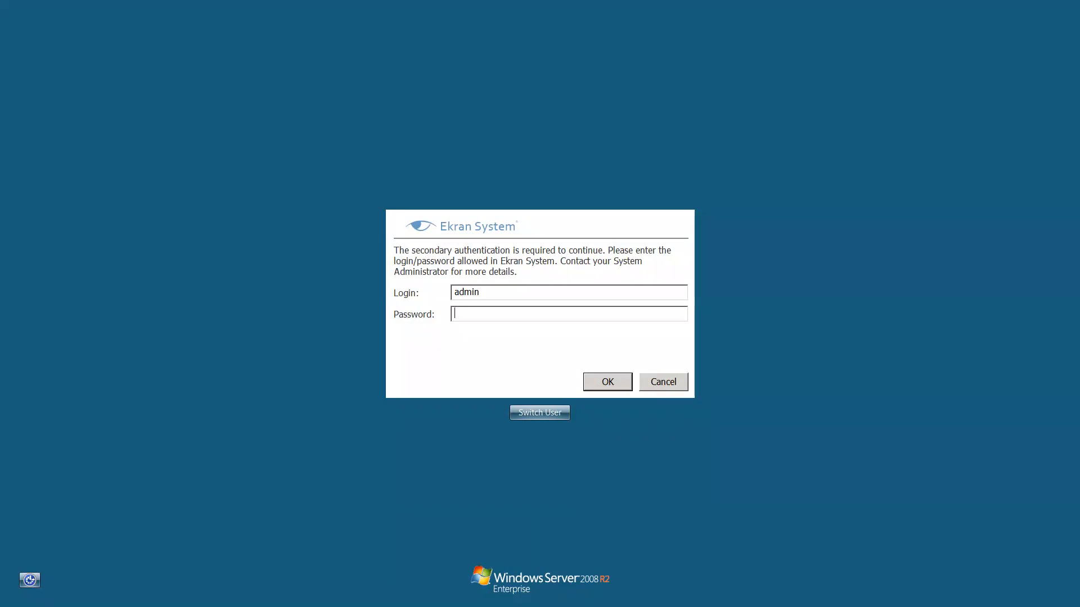
text(******)
key(BackSpace)
key(BackSpace)
key(BackSpace)
key(BackSpace)
key(BackSpace)
key(BackSpace)
text(*************)
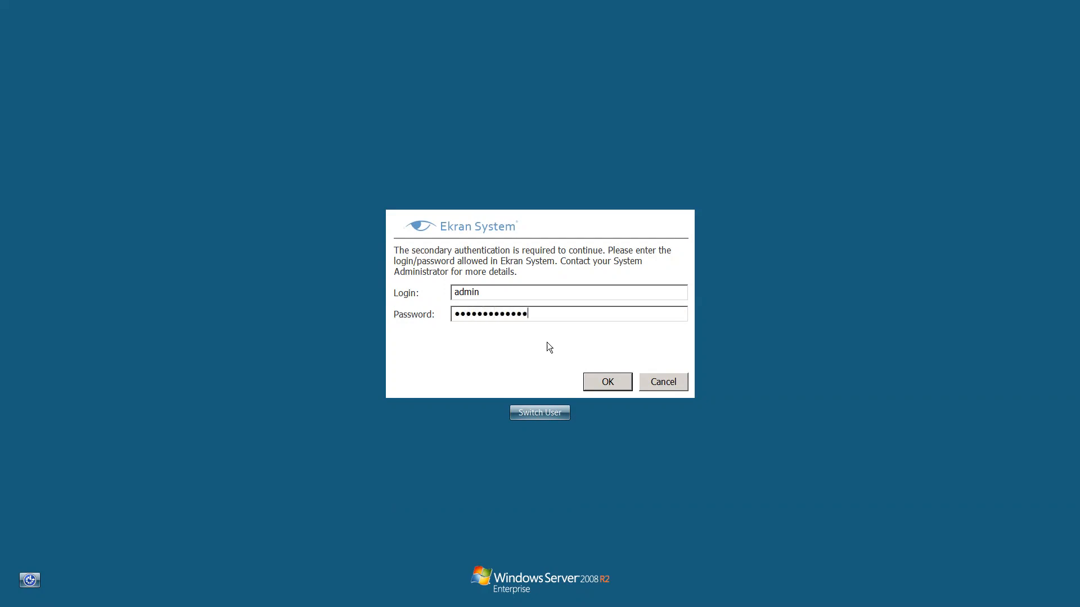
click(601, 378)
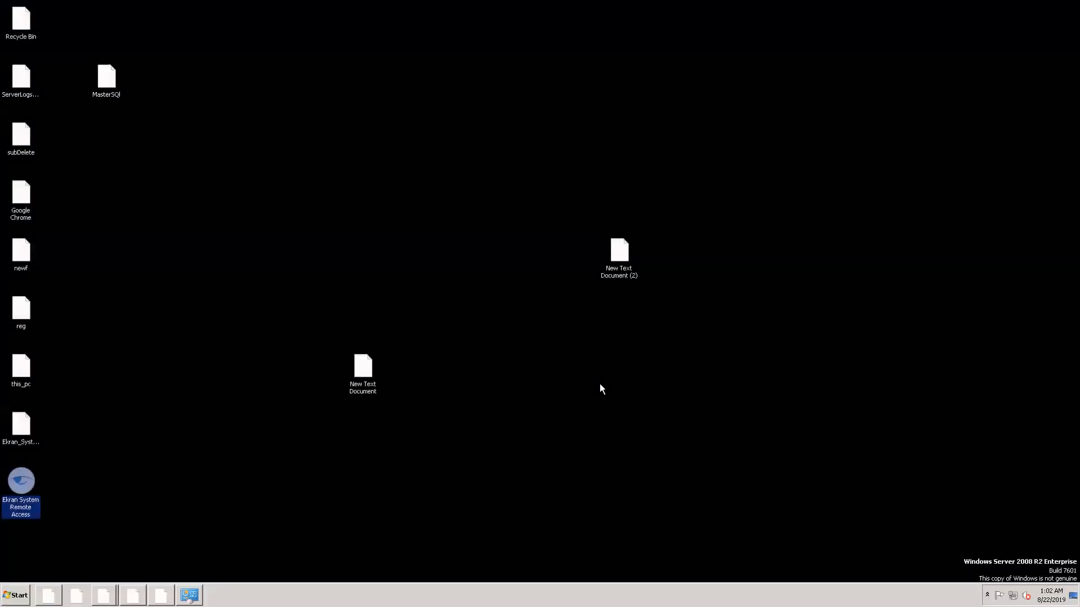
Launch Ekran System Remote Access and connect to Windows-PC using the windowslocalmachine secret
click(604, 441)
double_click(28, 484)
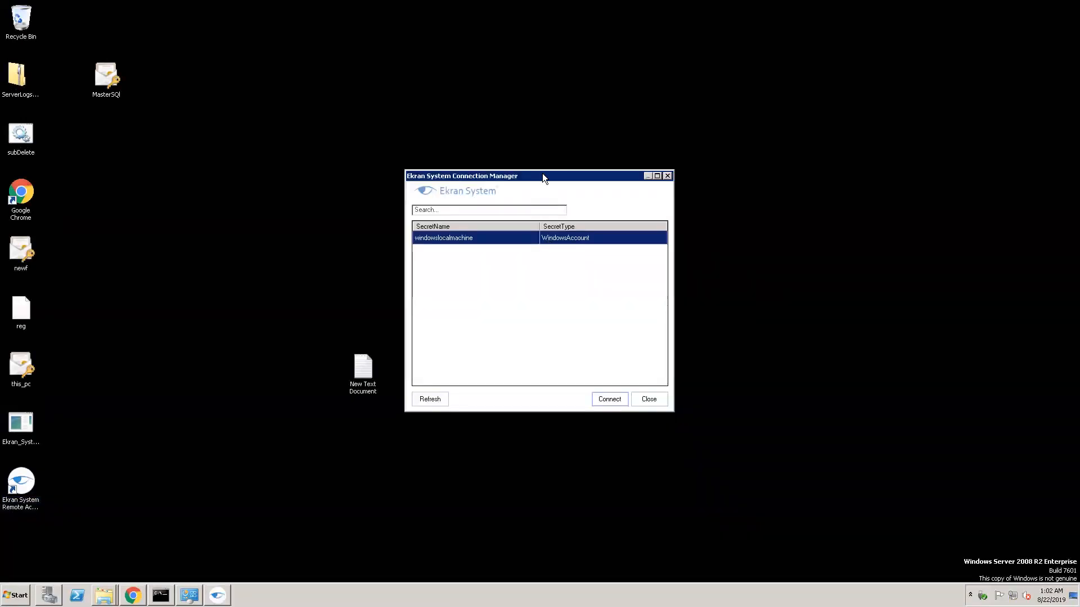
drag(542, 174, 344, 68)
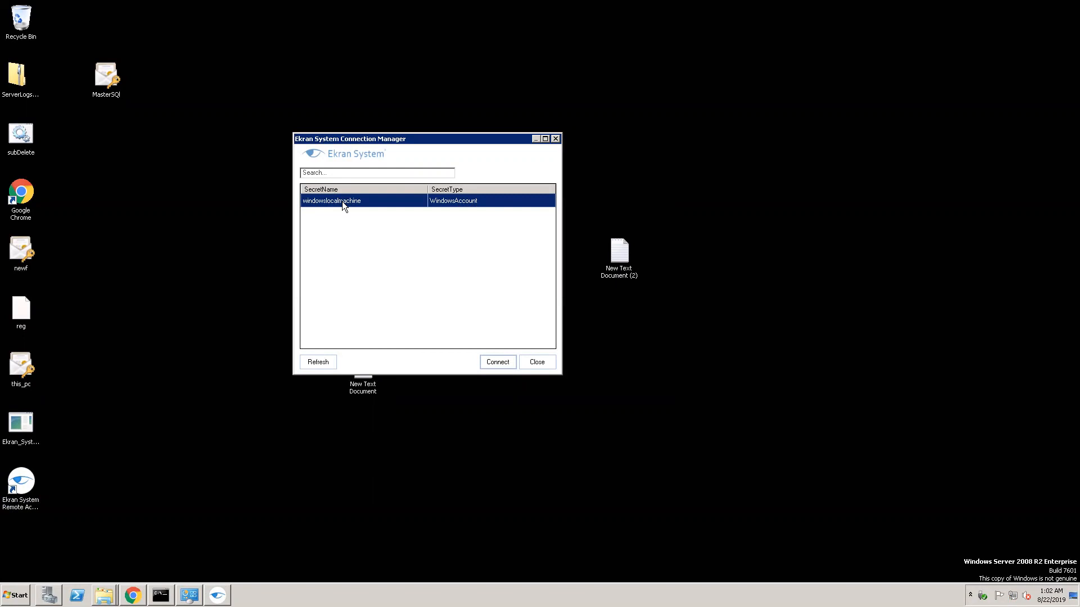
click(496, 361)
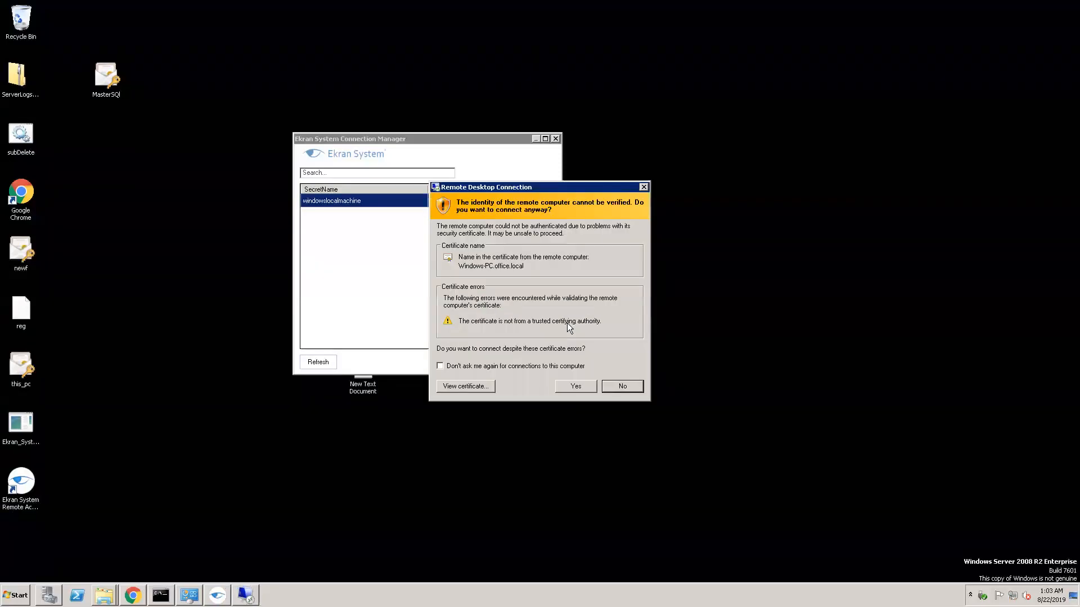
Accept Windows-PC's certificate, submit its logon password, enter Ekran login admin, then dismiss the prompt
click(568, 388)
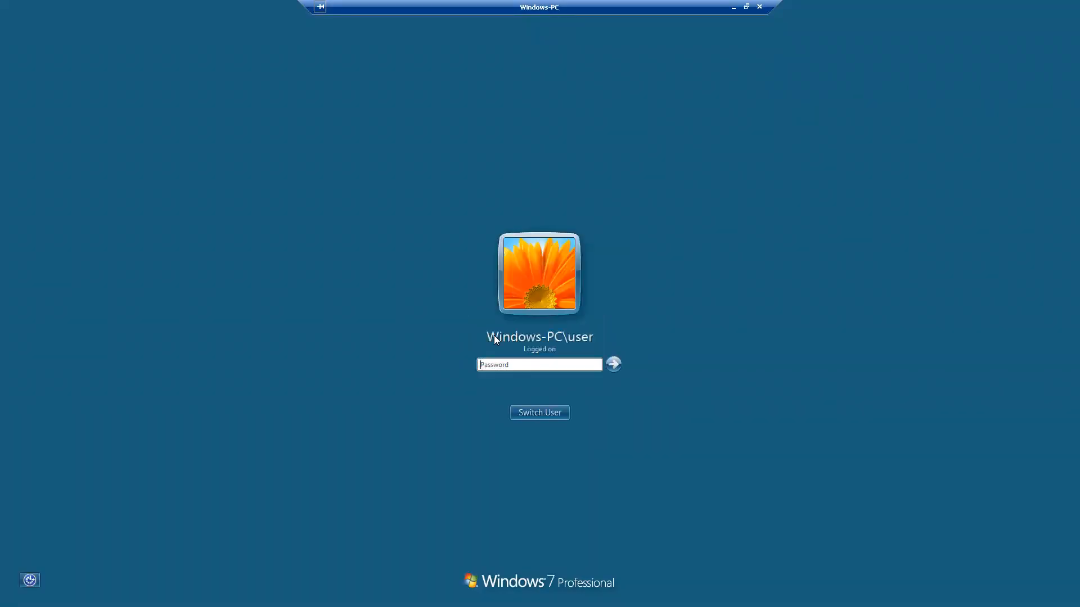
click(542, 365)
text(•••••••••)
key(Return)
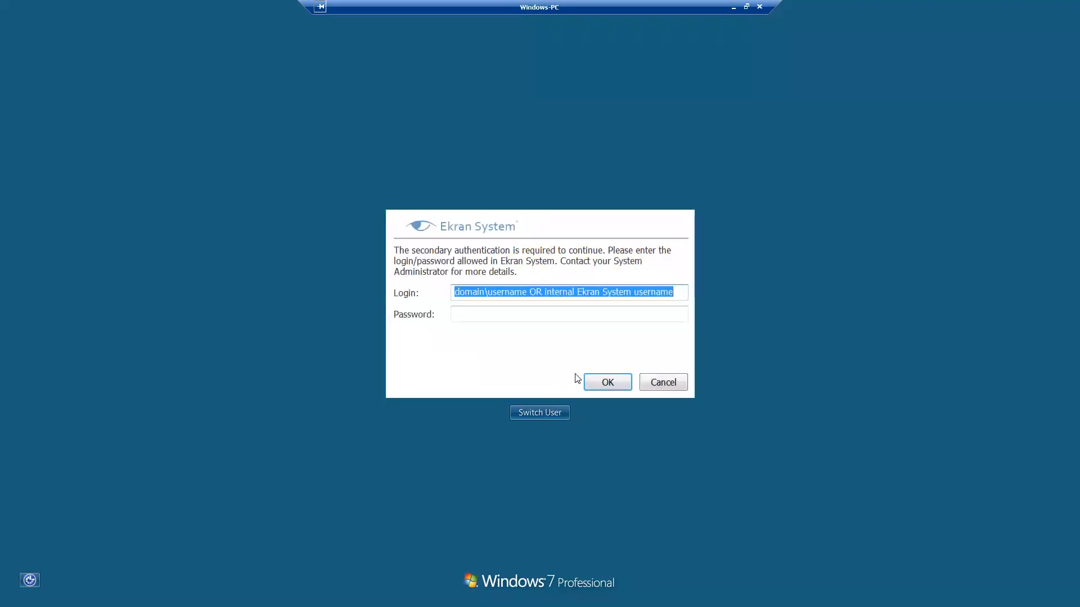
text(ad)
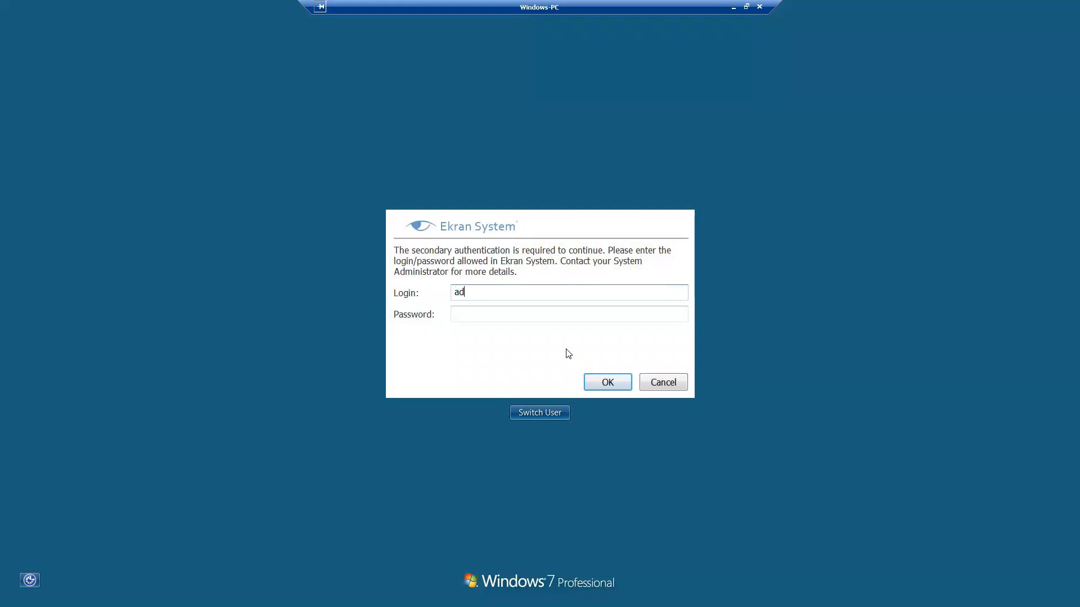
text(min)
key(Tab)
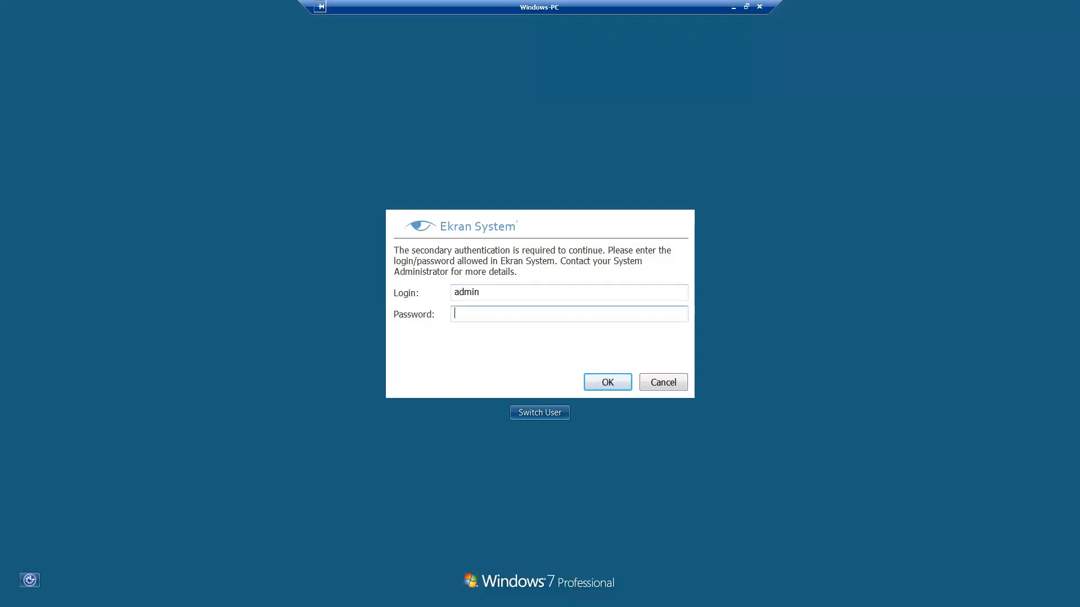
click(663, 382)
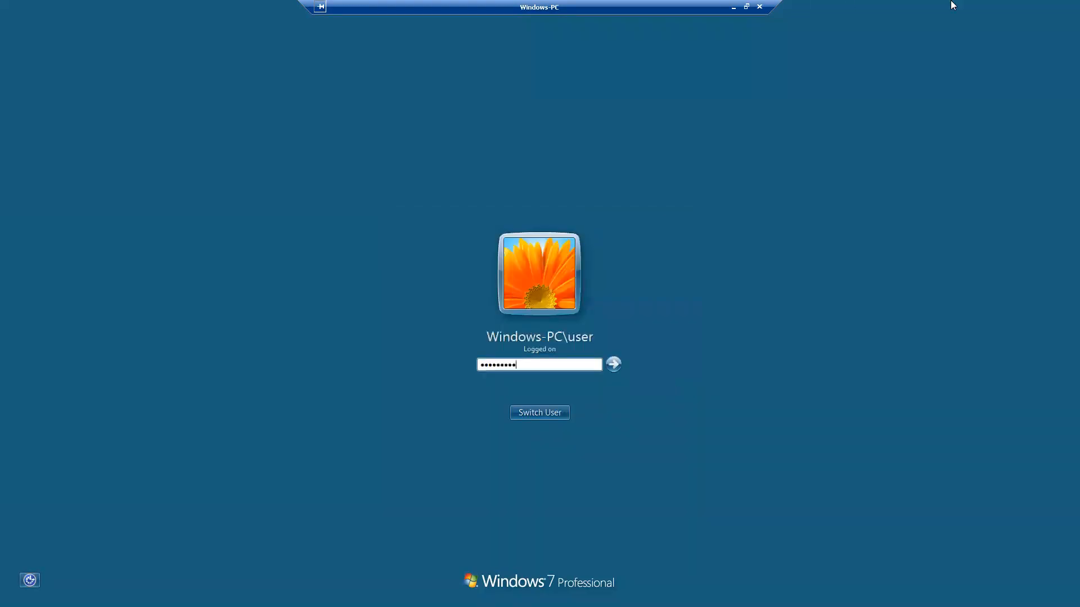
Close the Windows-PC remote session and minimise the jump server session
click(733, 7)
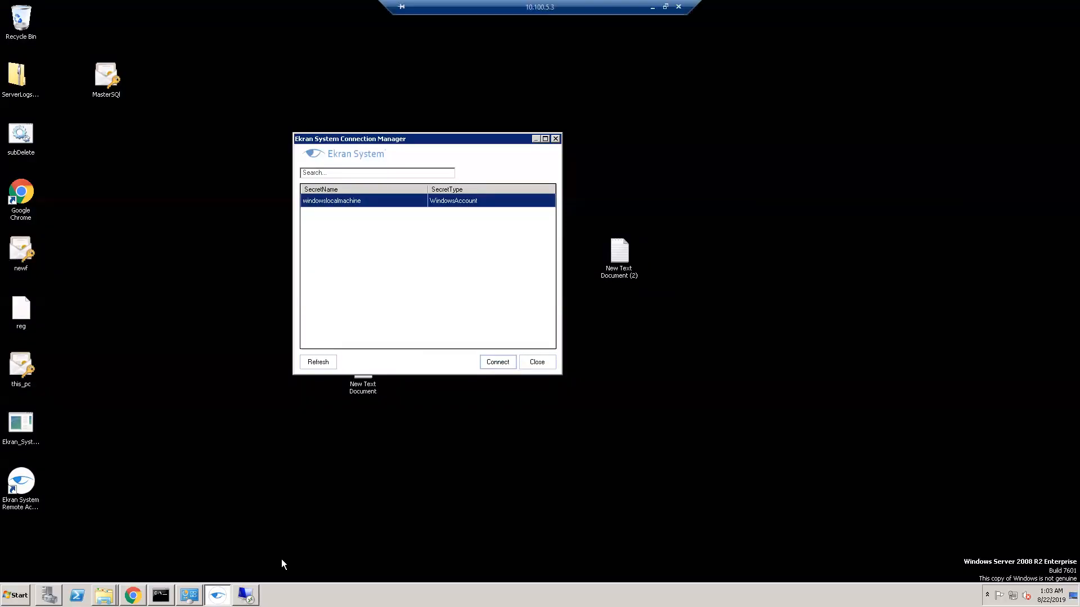
click(246, 595)
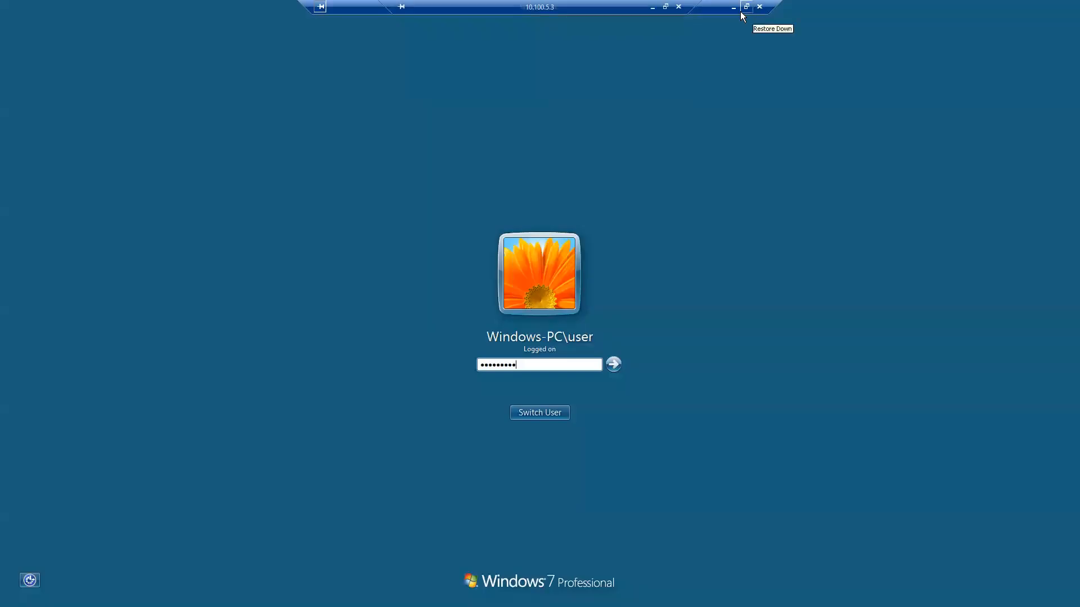
click(759, 7)
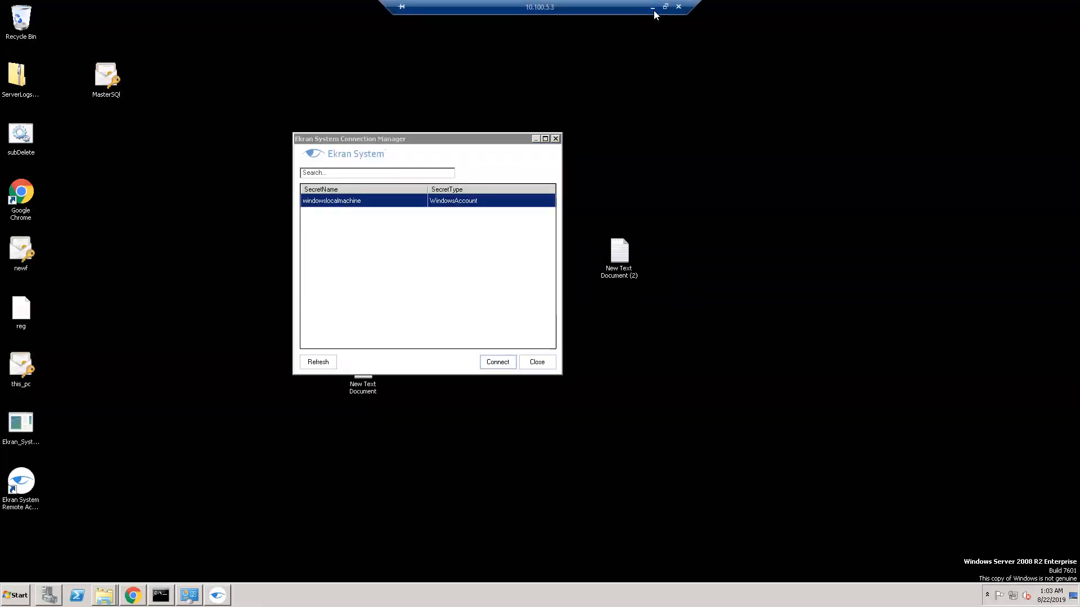
click(653, 10)
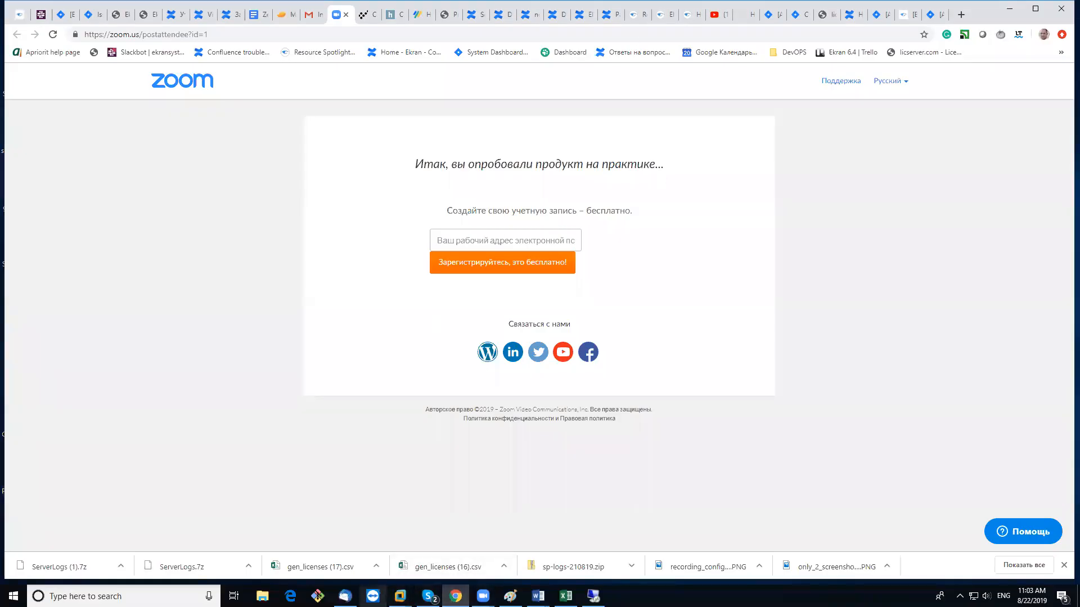
In the Windows 7 VM, disable two-factor authentication for the Windows-PC client and save with FINISH
click(400, 596)
click(512, 554)
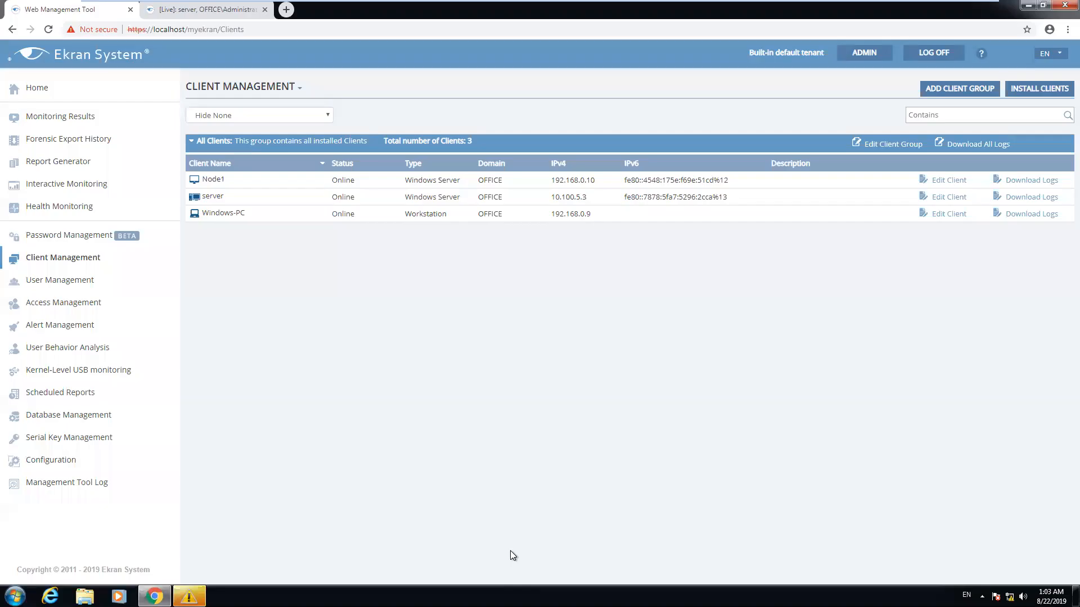
click(960, 214)
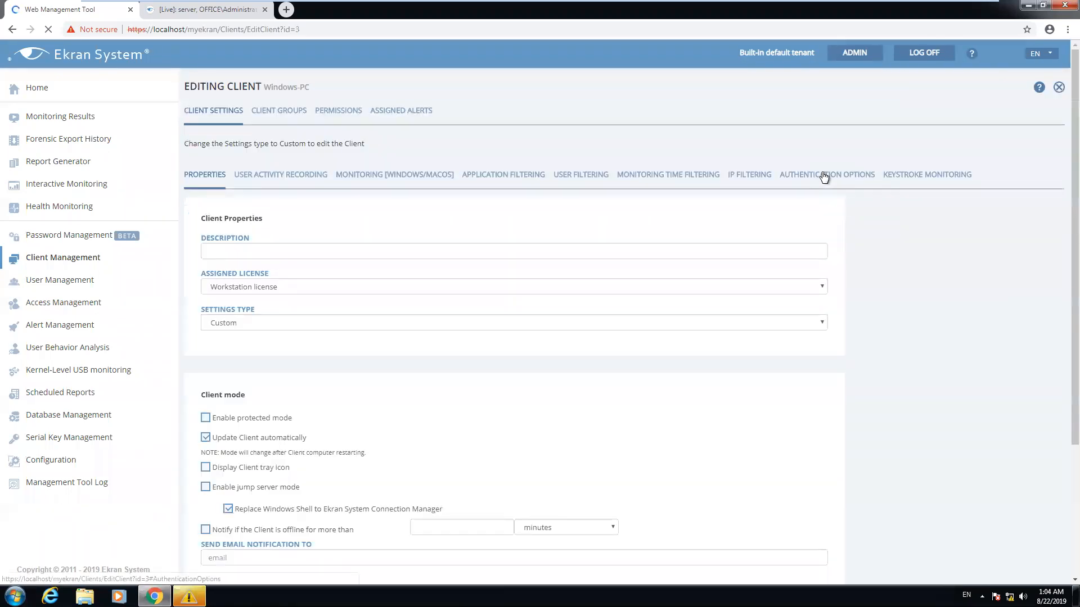
click(823, 175)
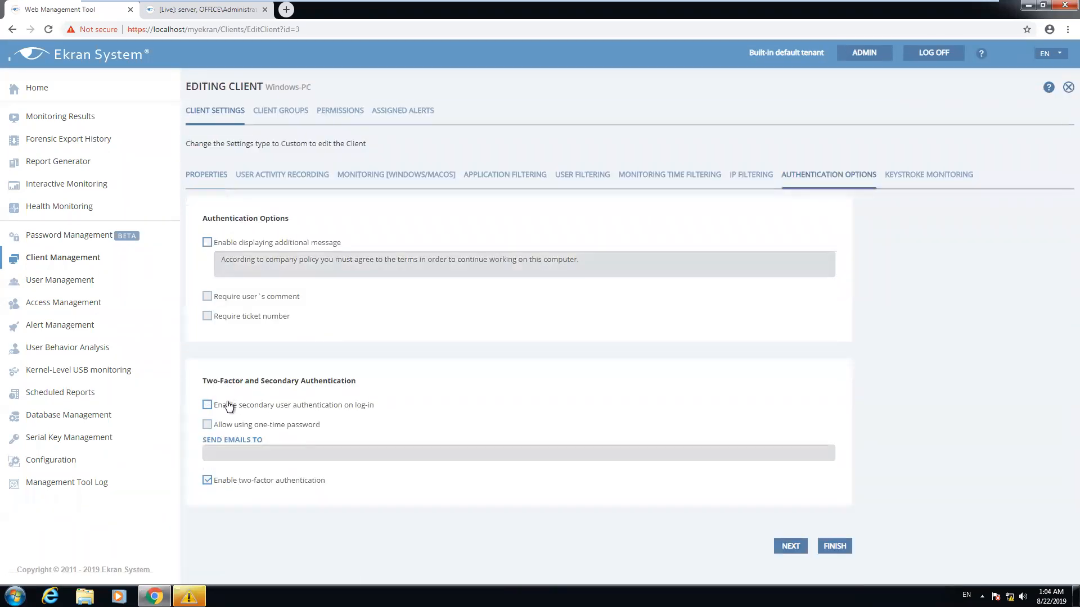
click(209, 481)
click(836, 548)
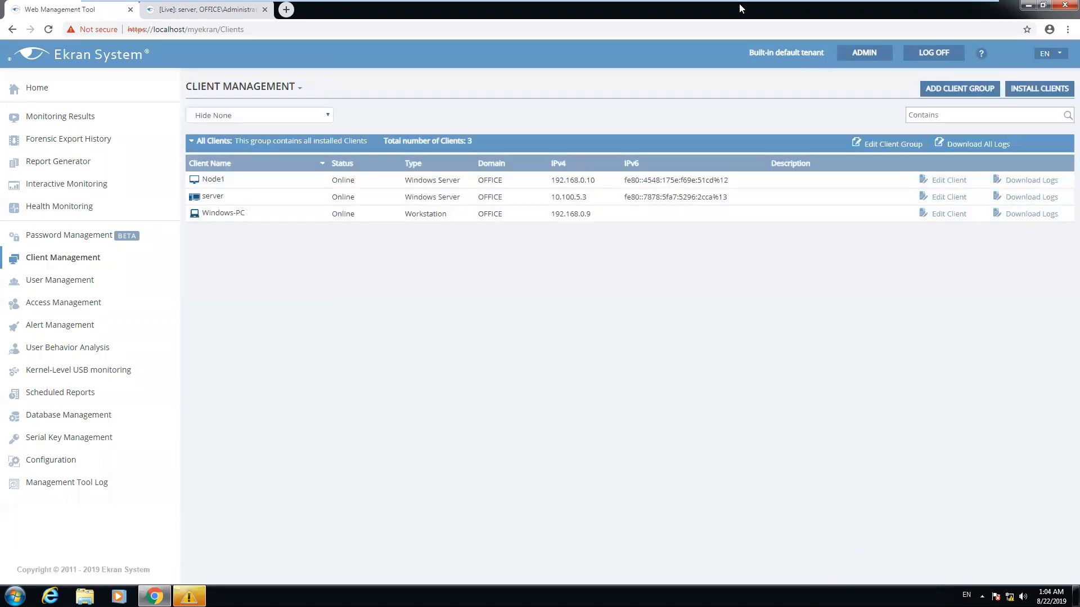
mouse_move(688, 5)
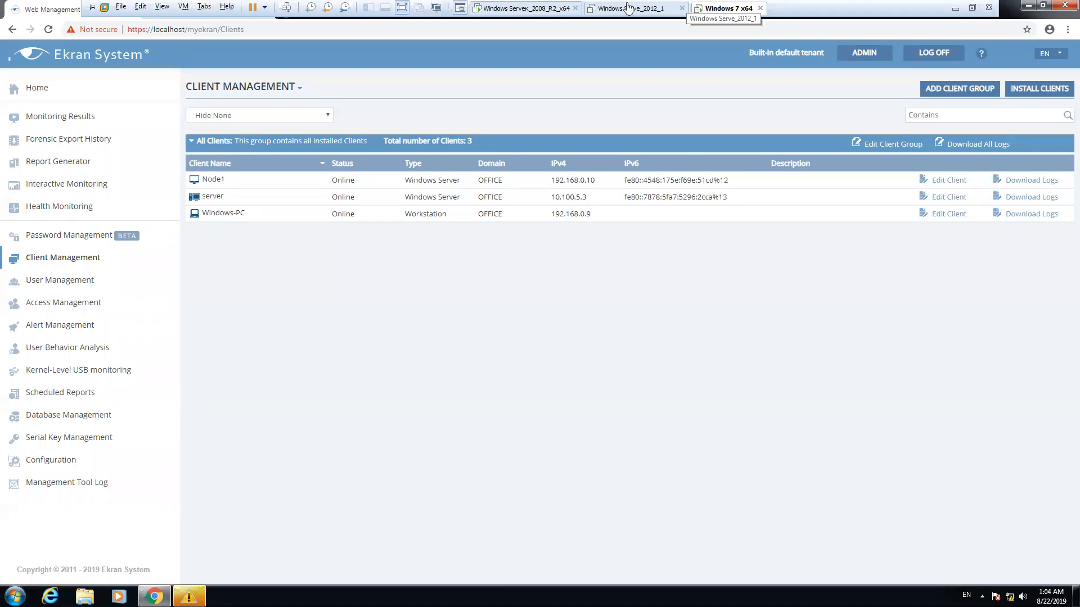
click(956, 9)
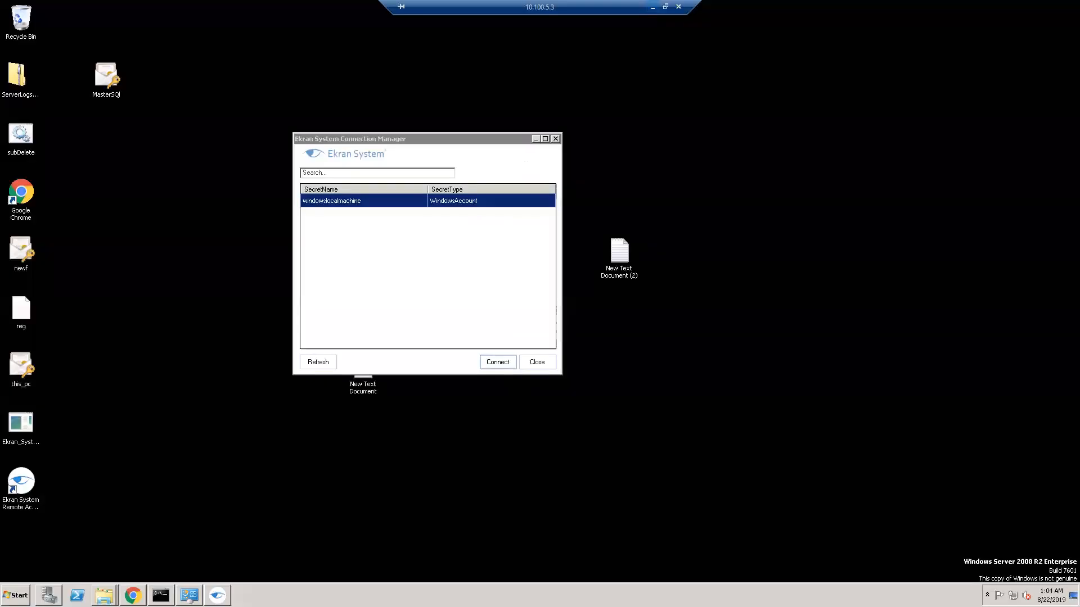
Connect to Windows-PC with the windowslocalmachine secret, accept the certificate, then minimise that session
click(435, 261)
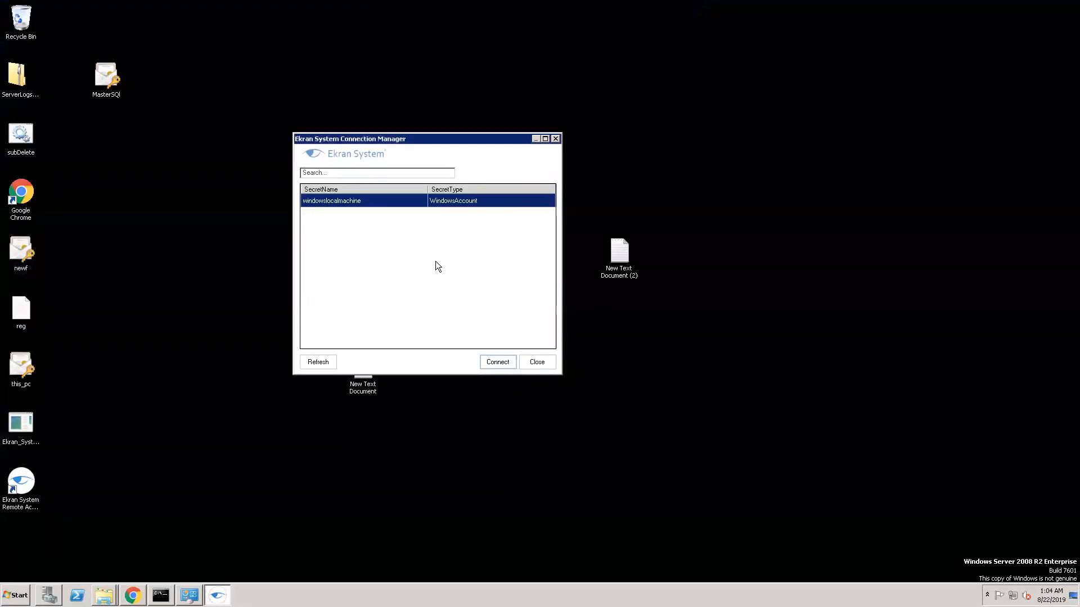
click(492, 366)
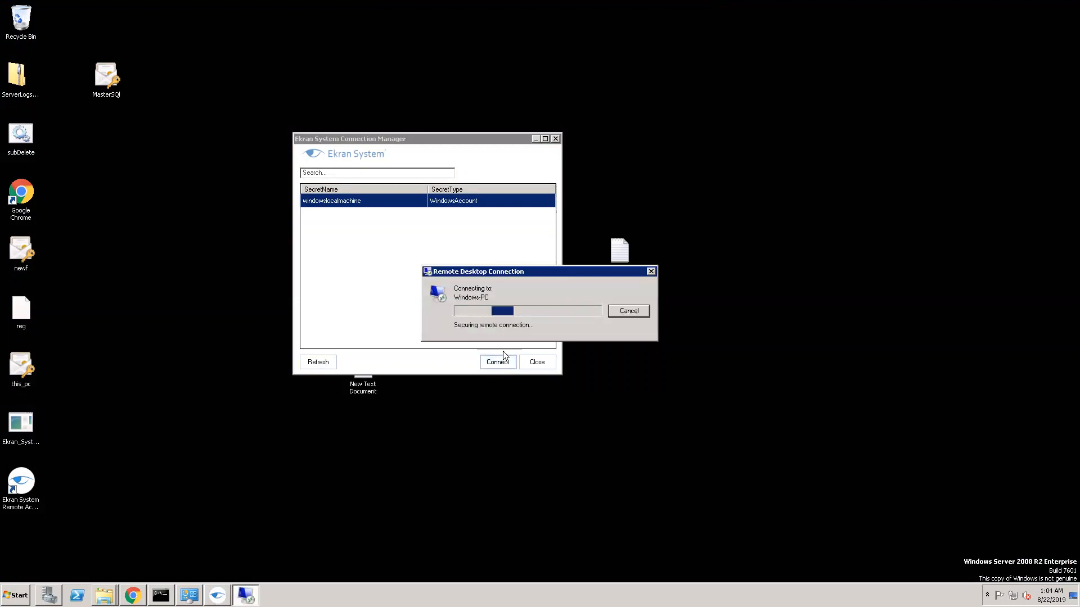
click(580, 385)
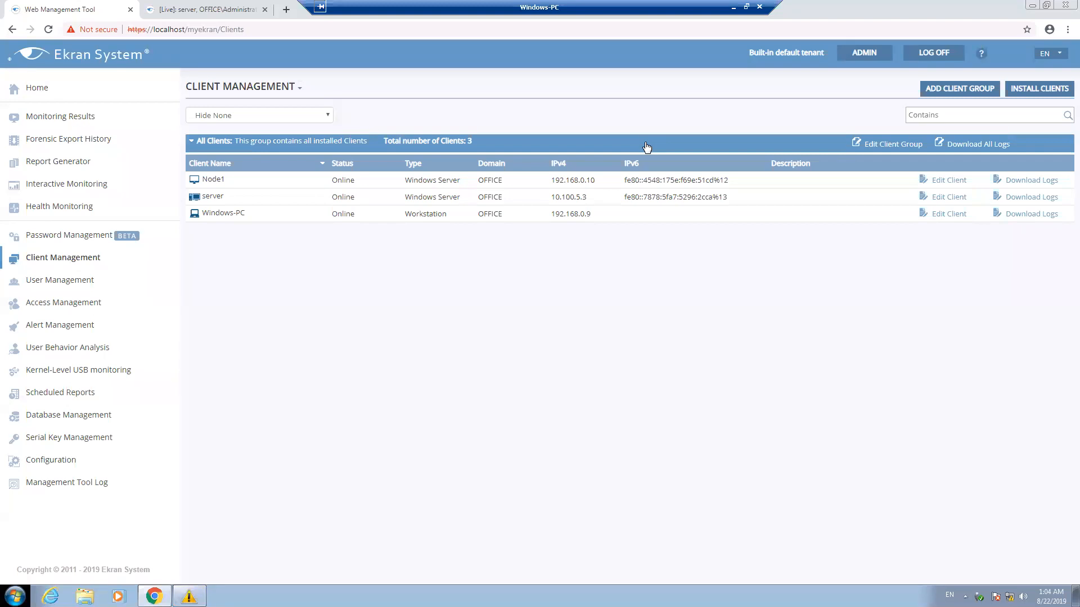
click(733, 7)
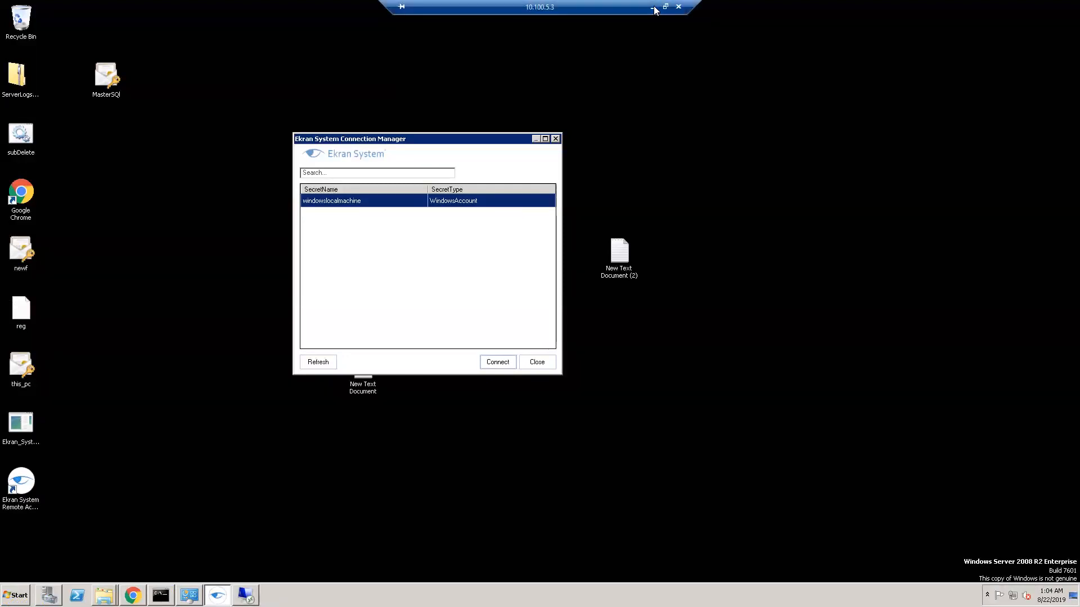
Minimise the jump server session, read the latest Skype chat, then minimise Skype
click(729, 7)
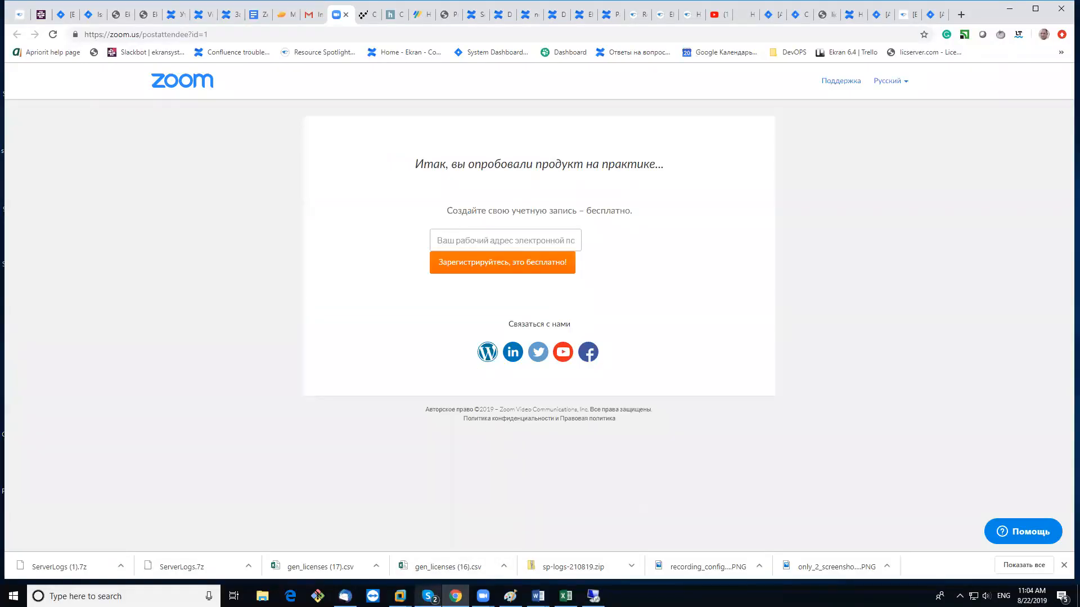
mouse_move(428, 596)
mouse_move(433, 545)
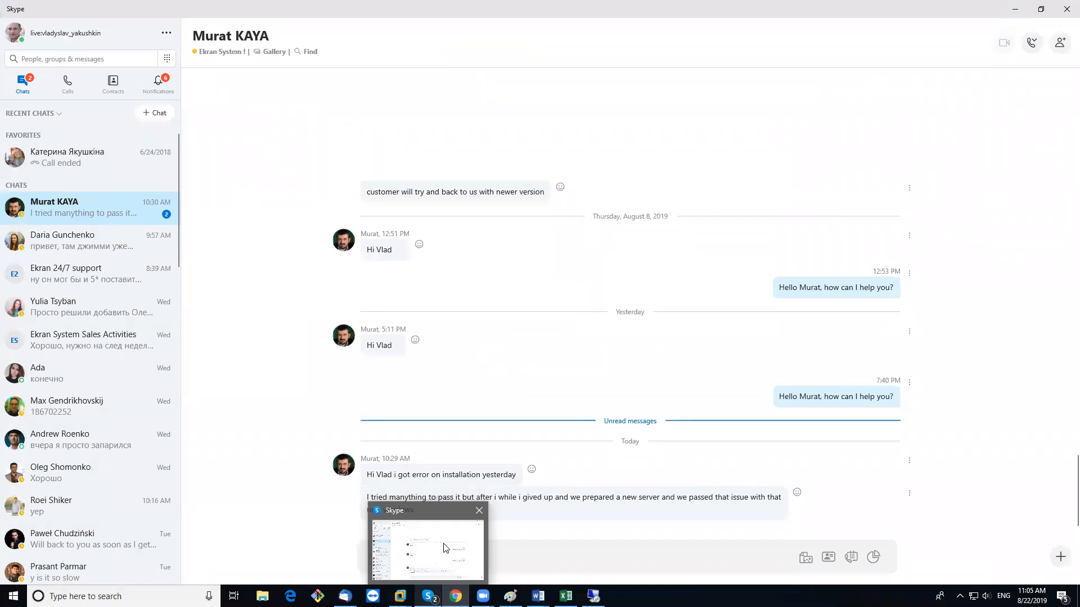
click(445, 548)
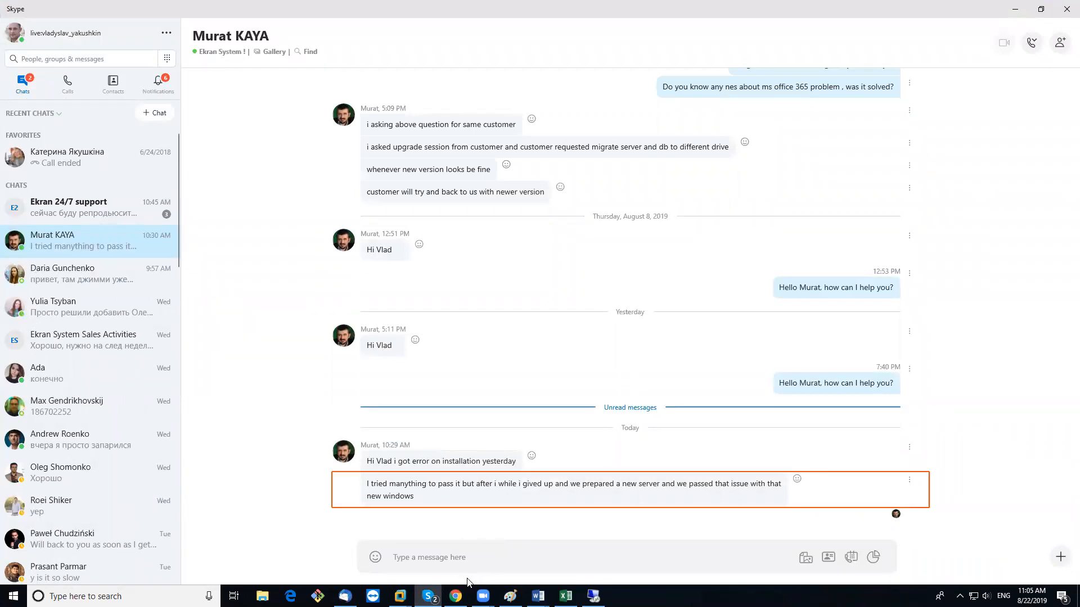
click(1015, 9)
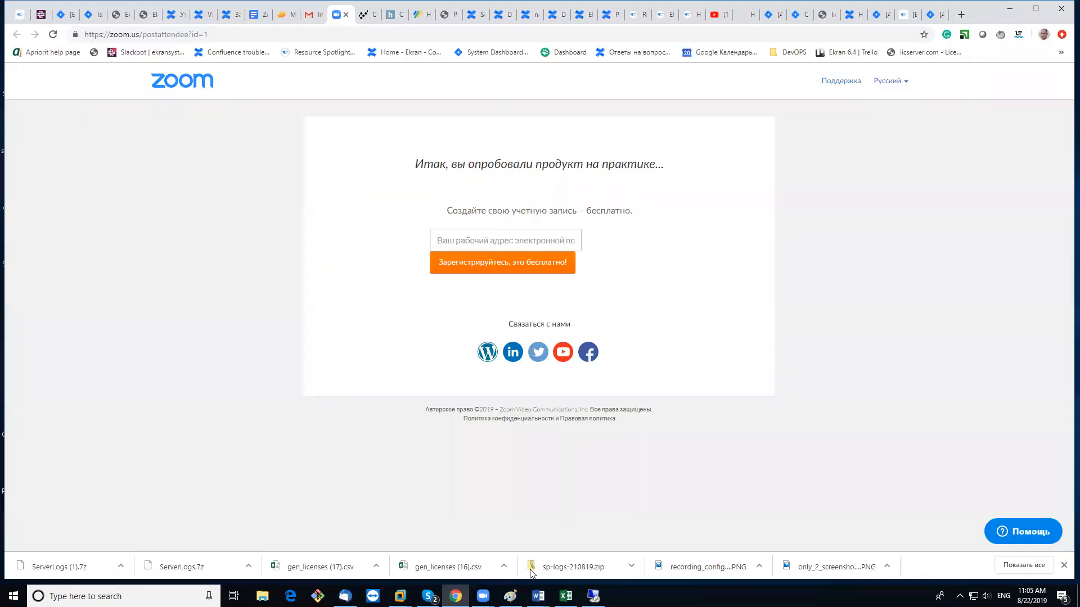
mouse_move(400, 596)
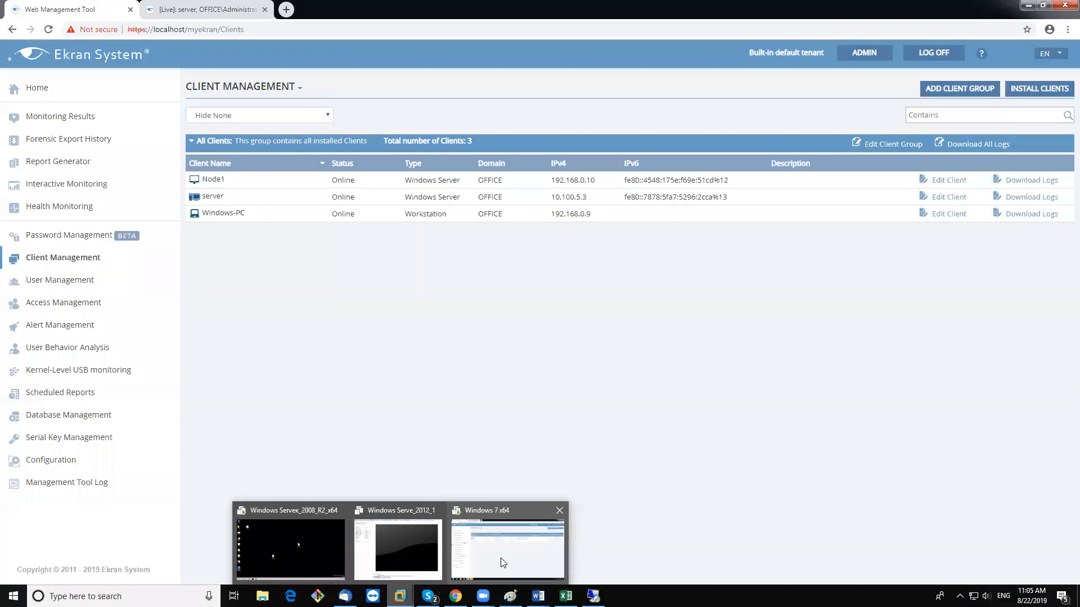
Unlock the Windows 7 VM with Ctrl+Alt+Del and the user's password, retrying after one rejection
click(501, 557)
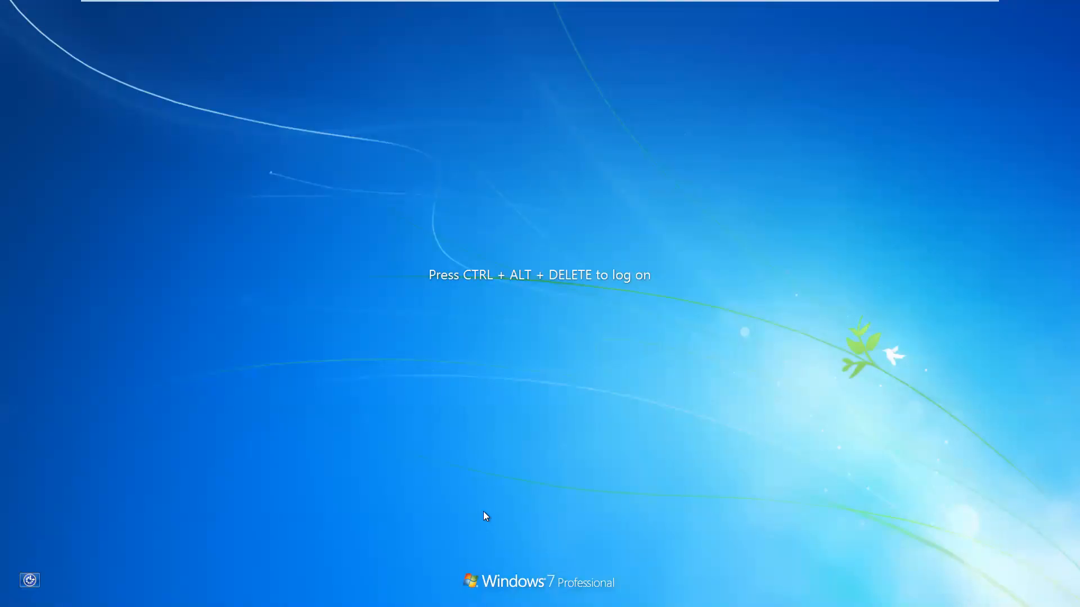
mouse_move(439, 4)
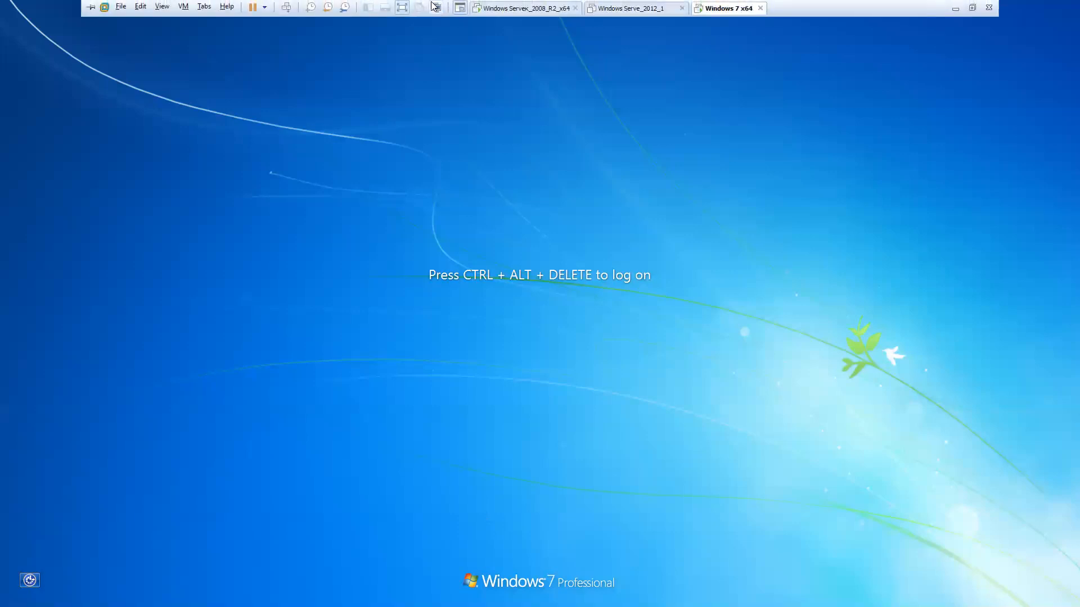
click(285, 8)
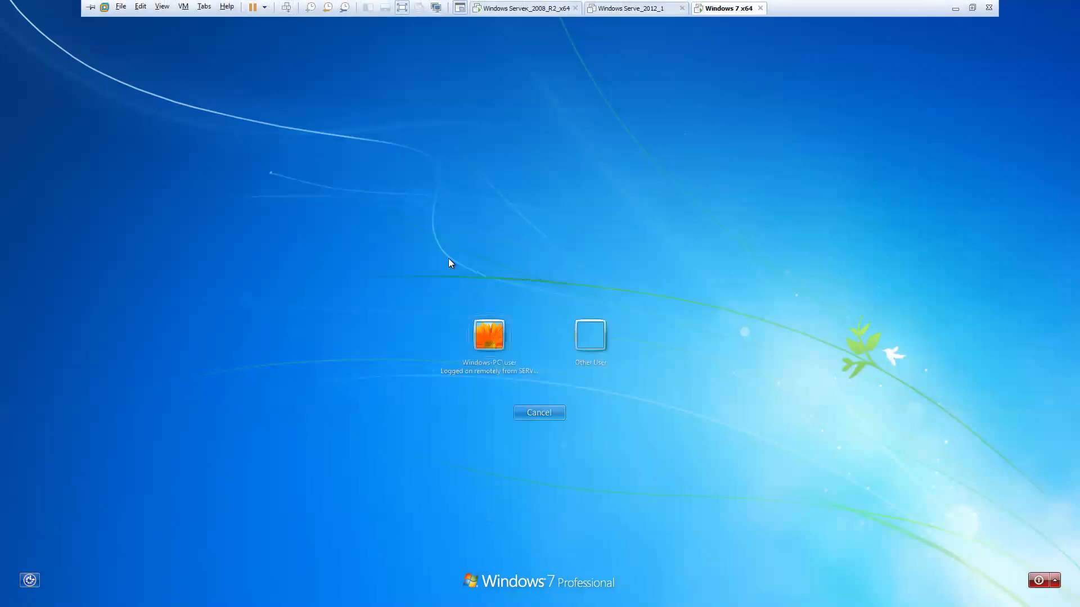
click(487, 327)
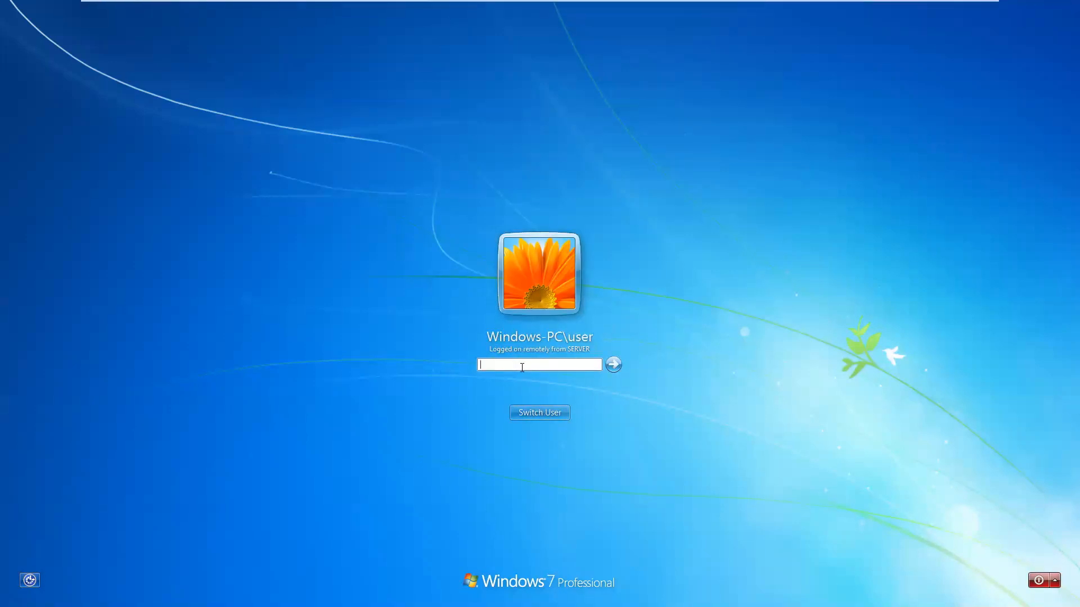
text(•••••)
key(BackSpace)
key(BackSpace)
key(BackSpace)
key(BackSpace)
key(BackSpace)
text(••••••••••••••)
key(Return)
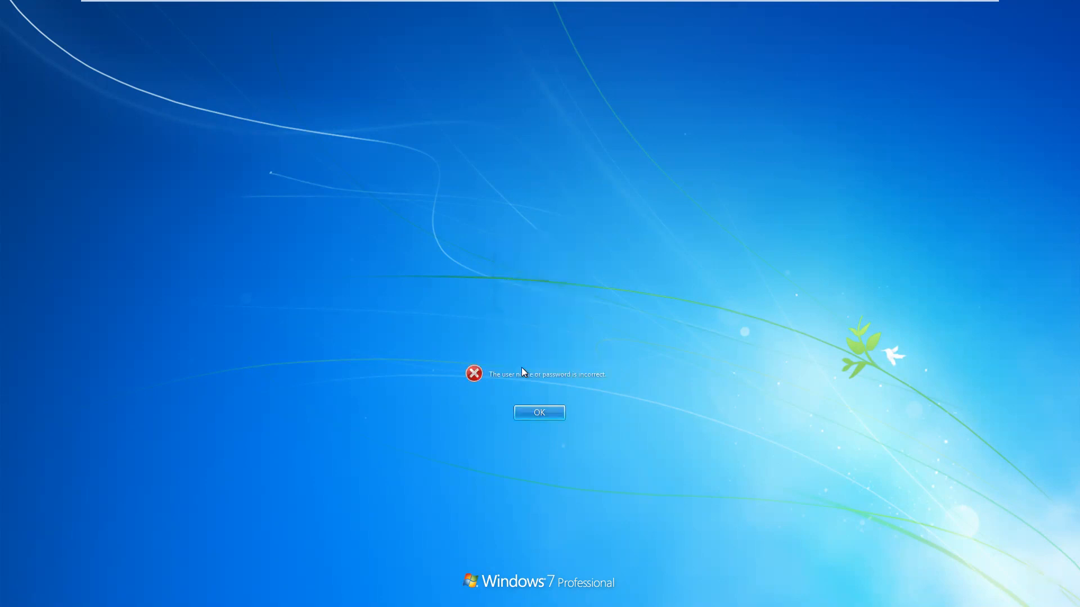
click(541, 410)
text(•••••)
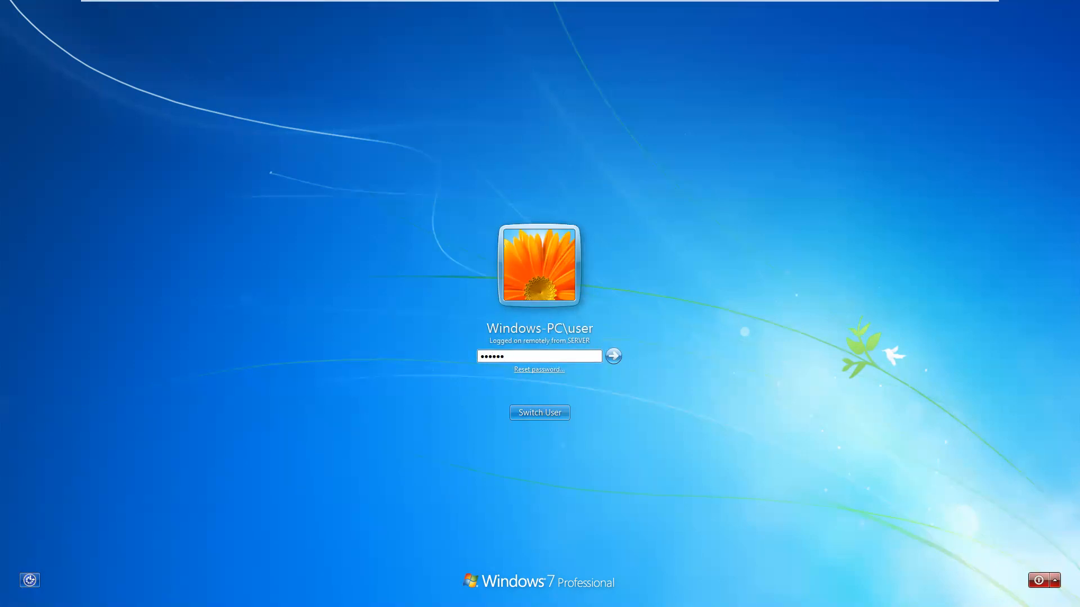
key(Return)
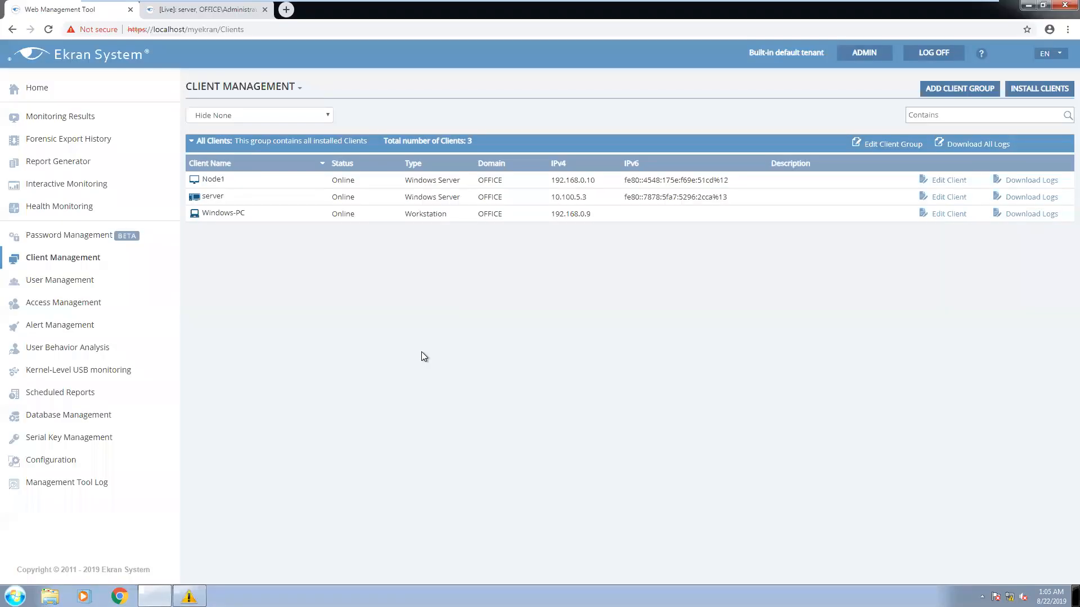
Start a new secret in Password Management named newsecret
click(67, 237)
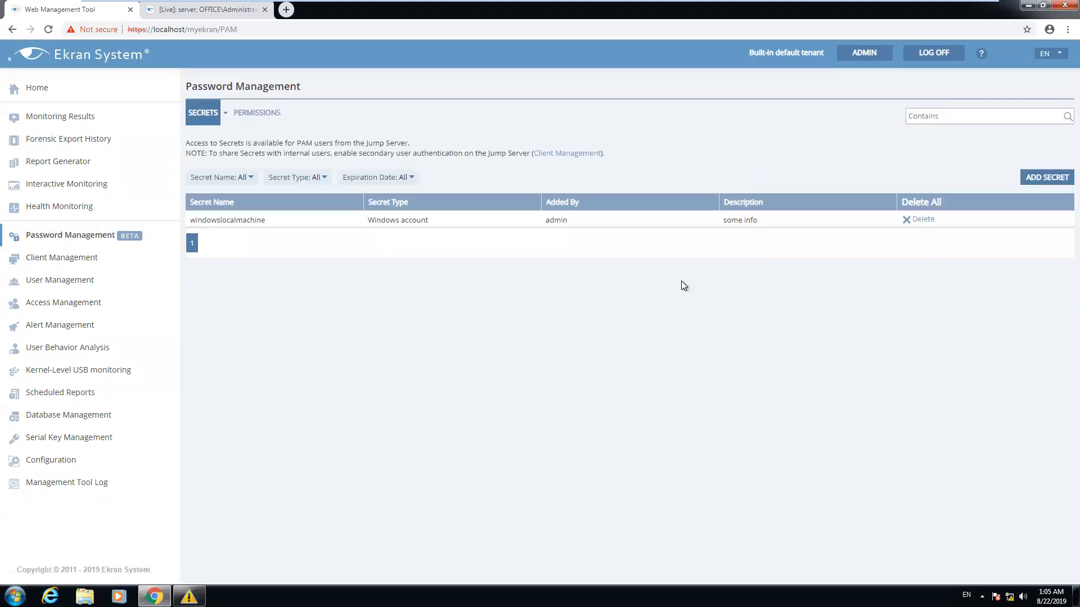
click(1044, 177)
click(514, 175)
text(newsecret)
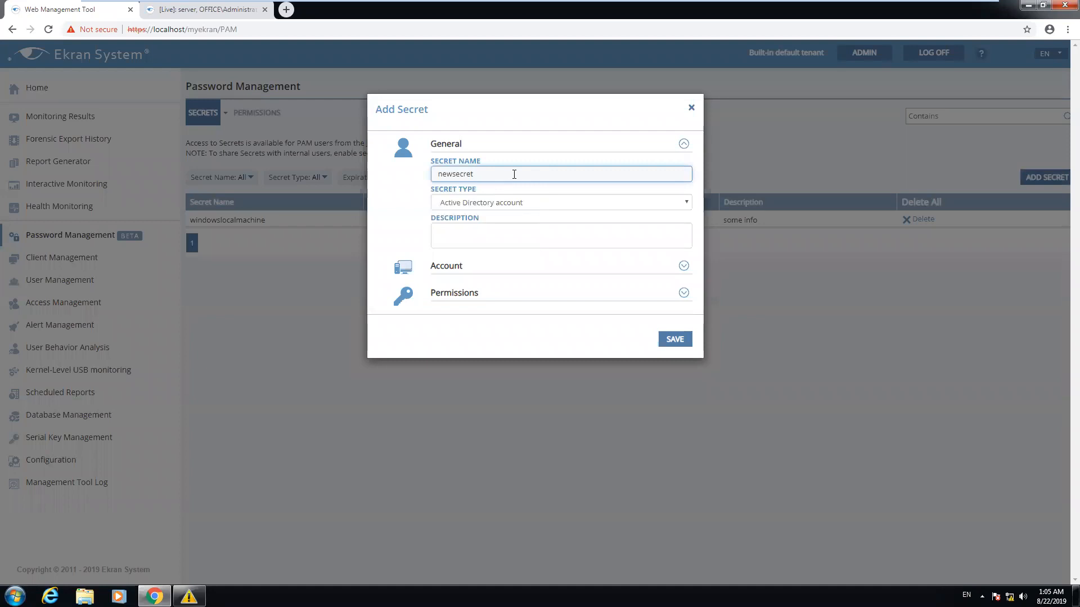
Set the secret's account to domain office.local, user Administrator, and enter its password
click(683, 266)
click(578, 296)
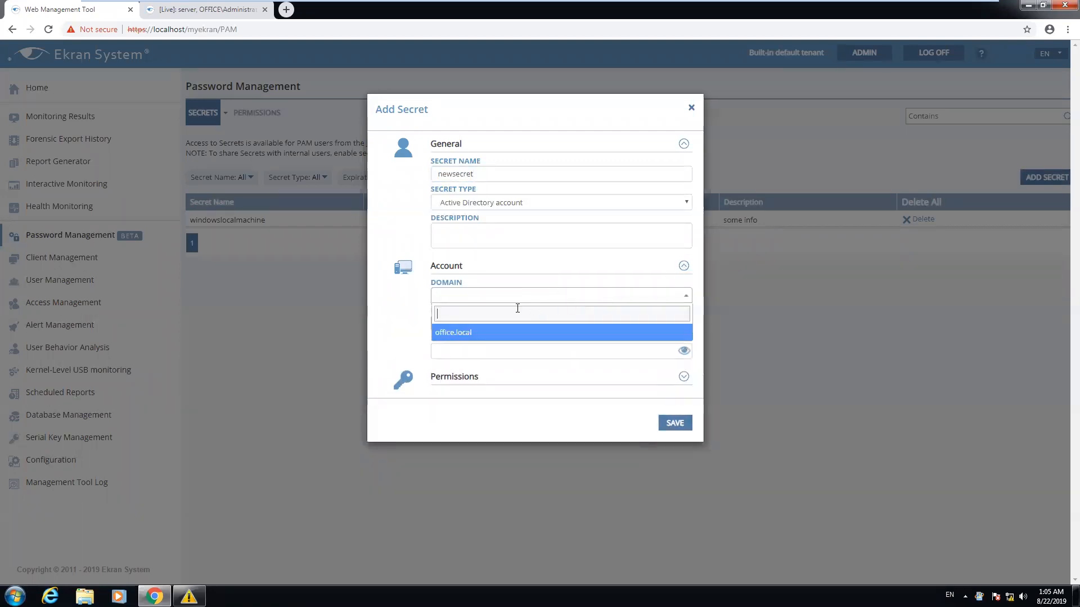
click(473, 333)
click(543, 324)
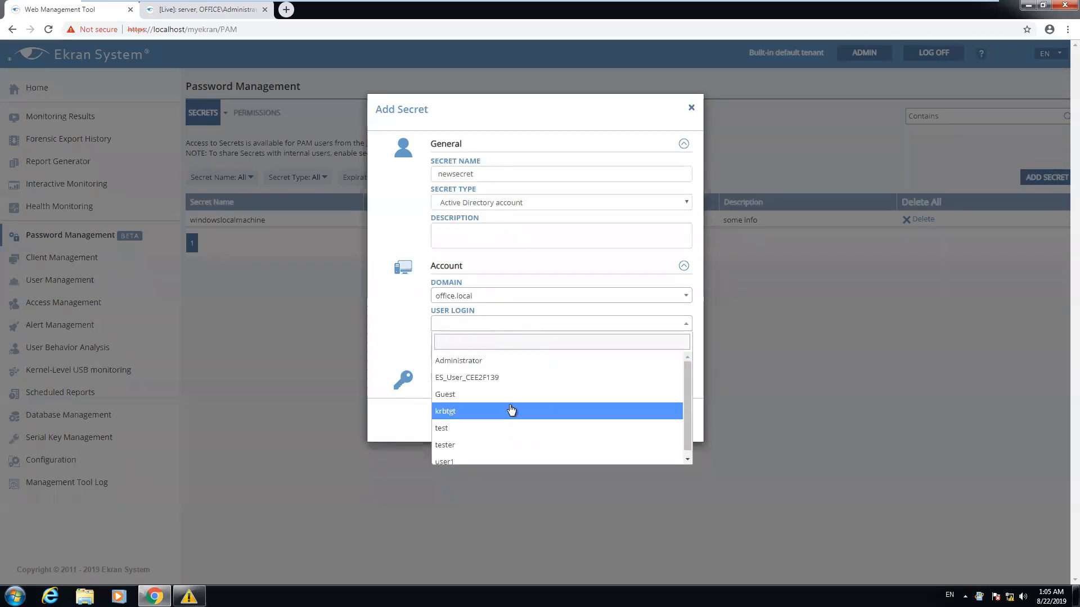
scroll(510, 409, down, 1)
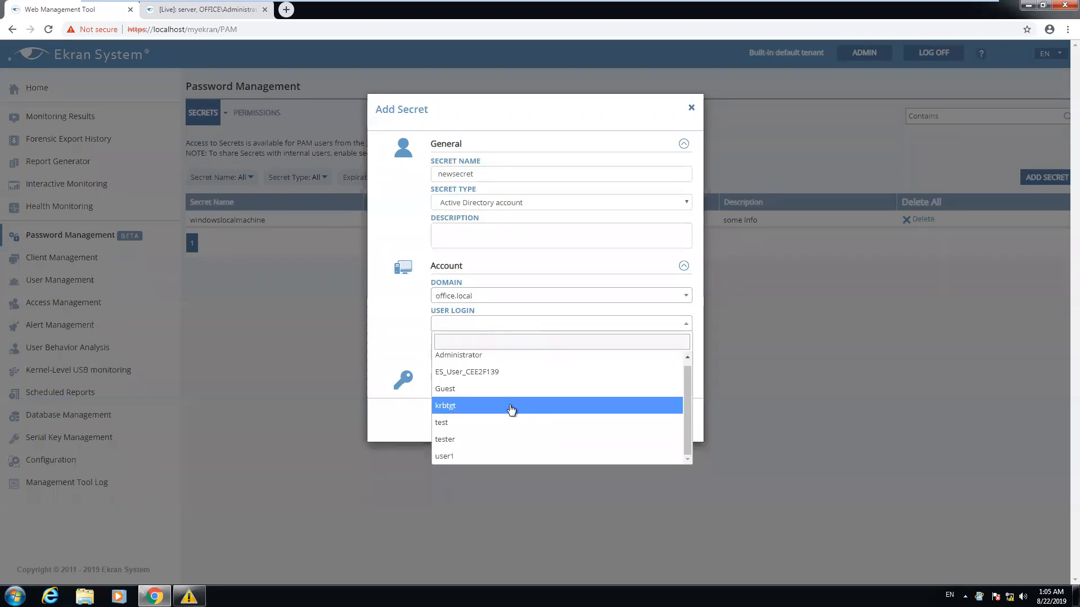
click(472, 358)
click(474, 353)
text(••••••)
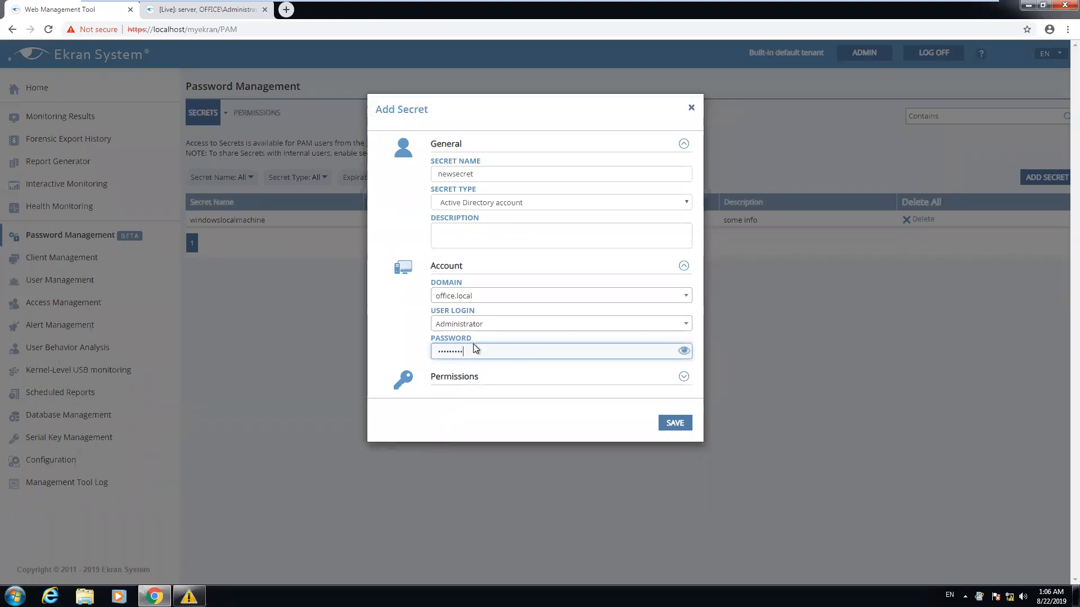
Save newsecret without granting any user permissions, then go to User Management
click(684, 378)
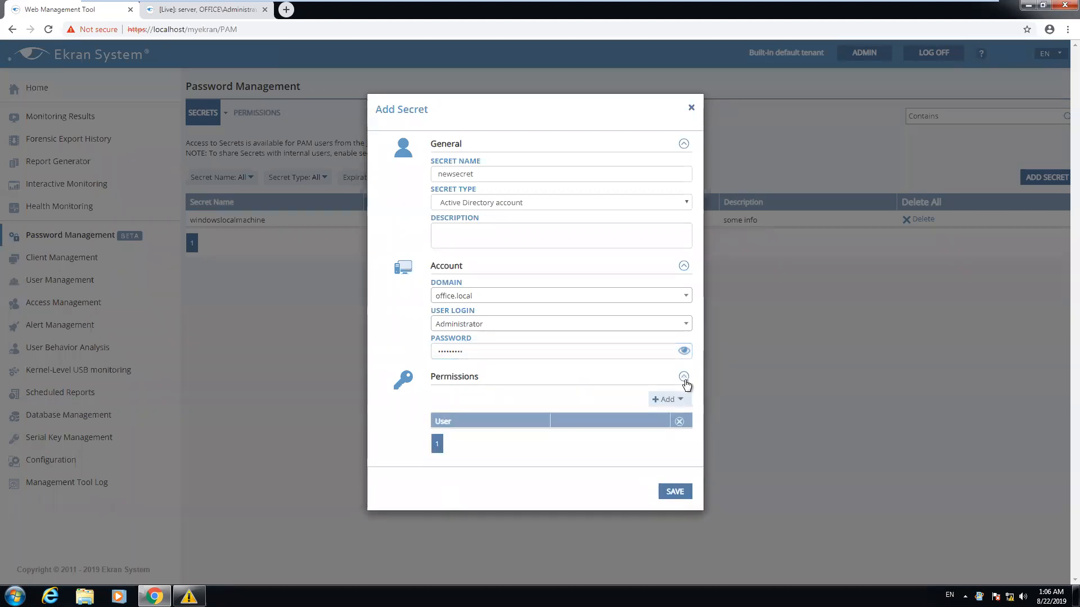
click(667, 402)
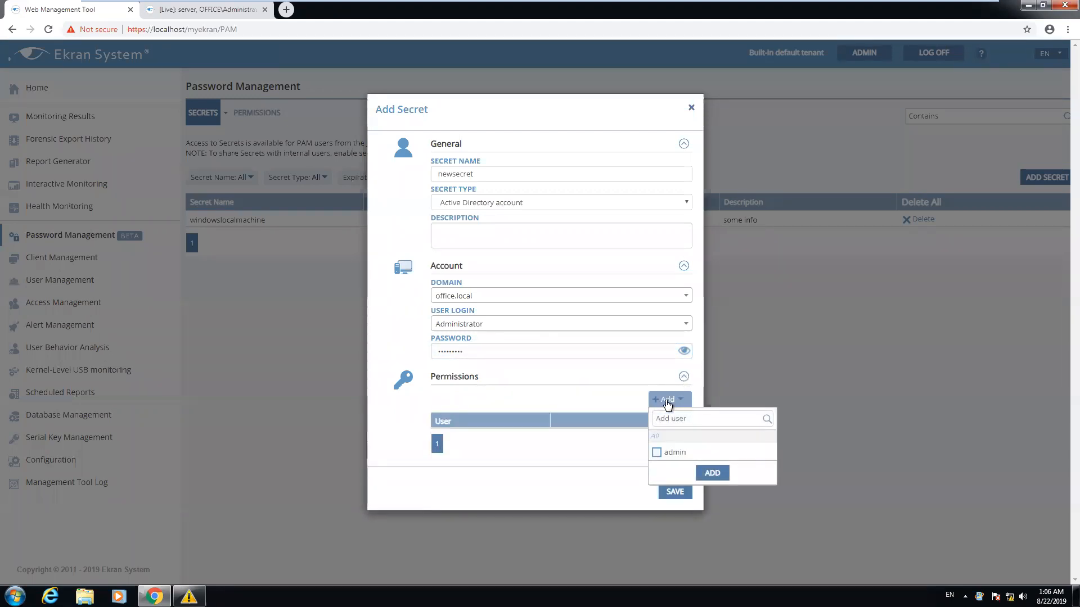
click(555, 450)
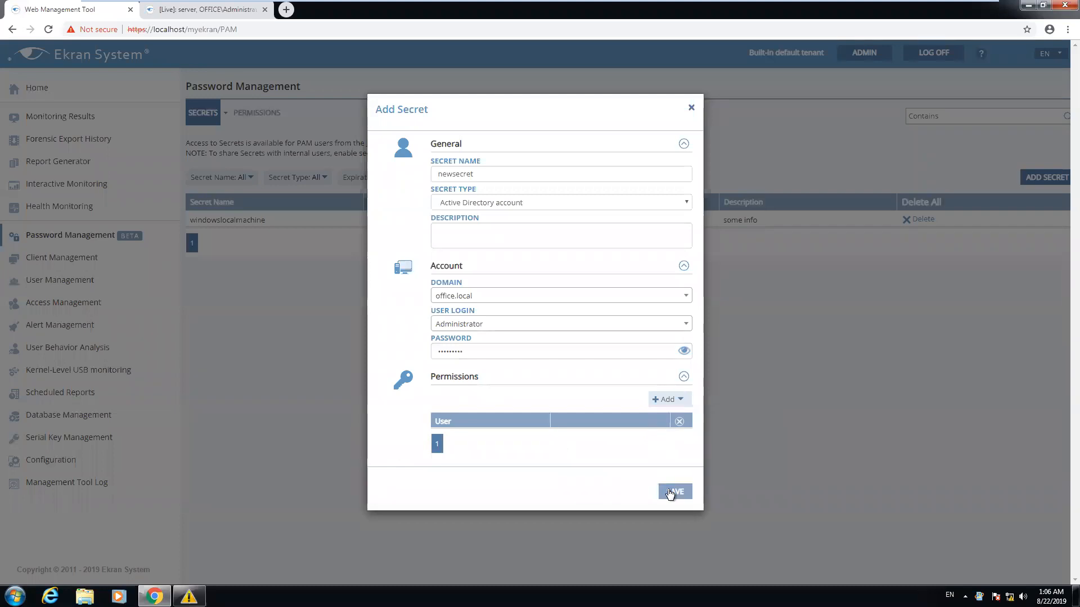
click(675, 491)
click(52, 280)
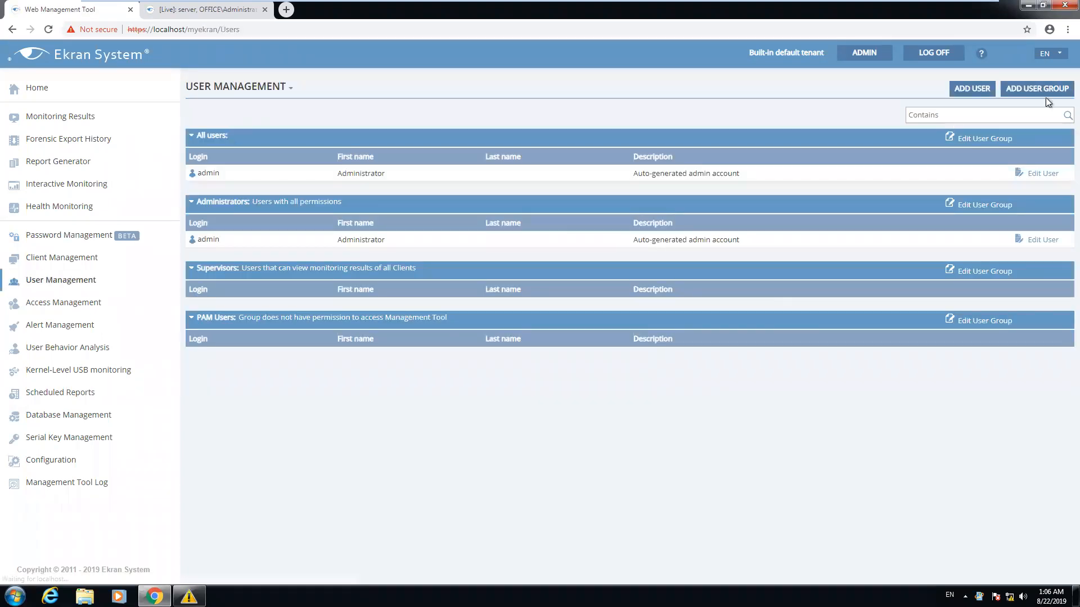
Create an internal user with login iu1 and enter and confirm its password
click(971, 88)
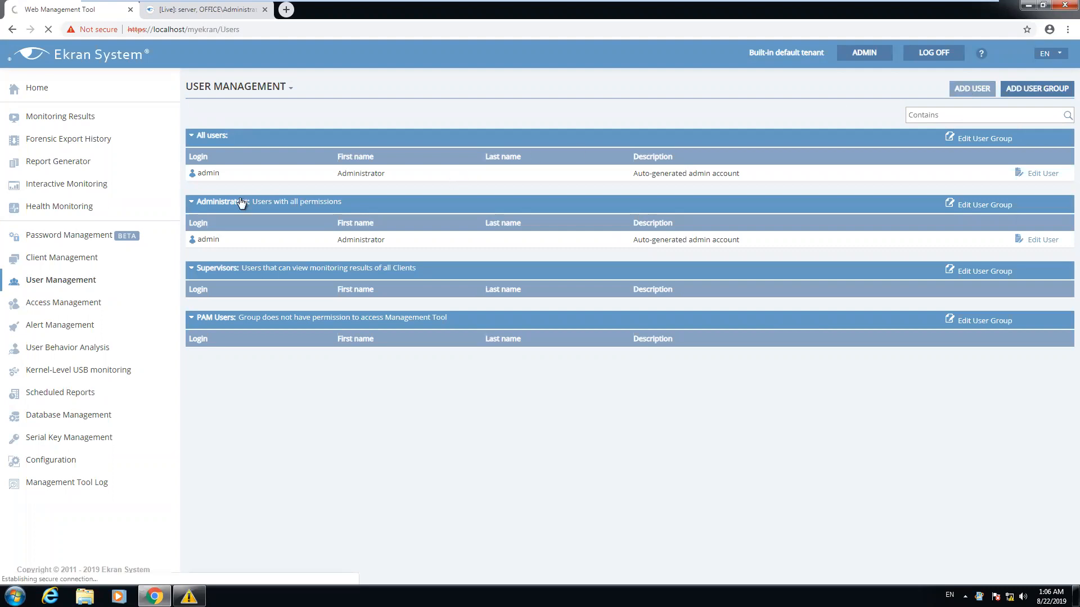
click(222, 171)
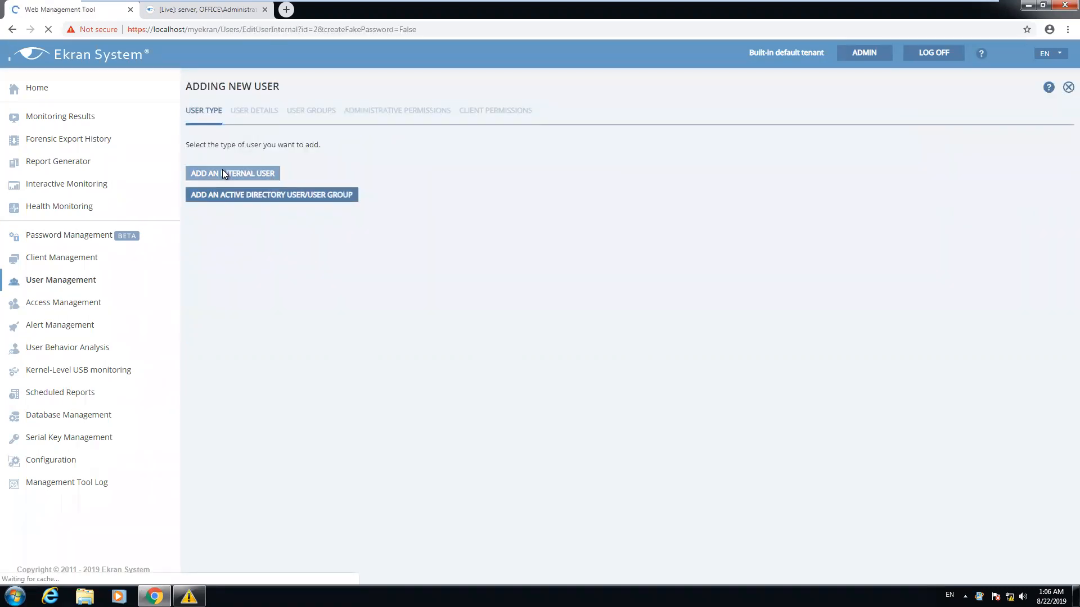
click(248, 223)
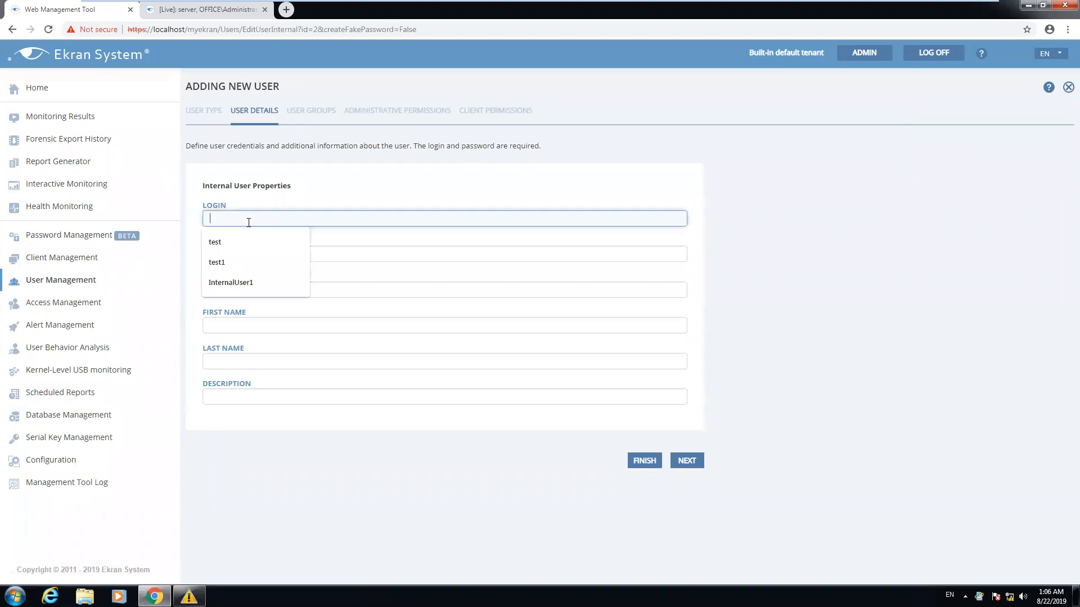
text(iu1)
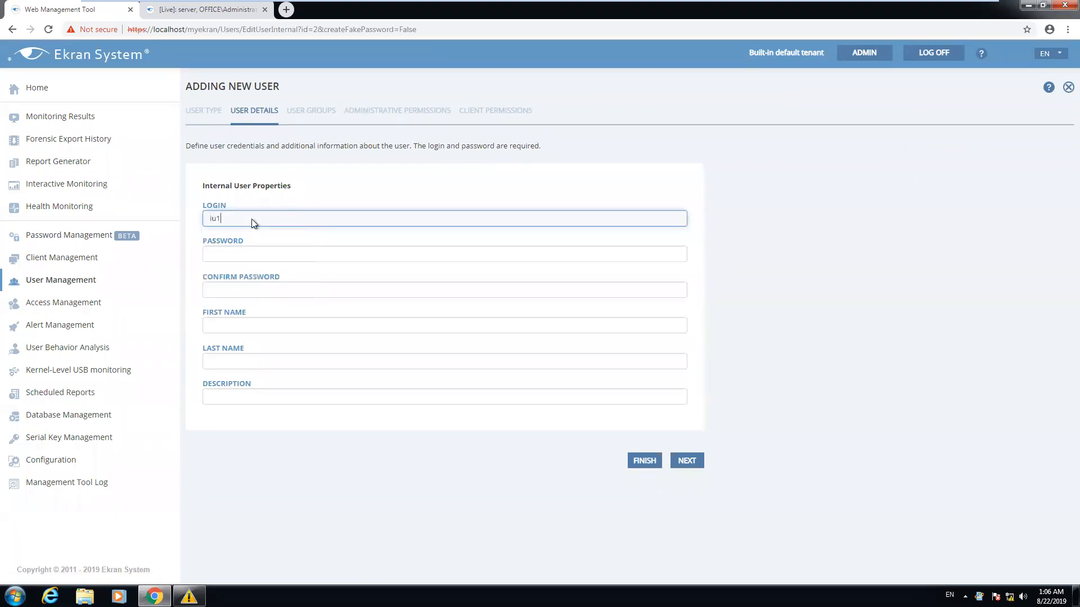
click(276, 258)
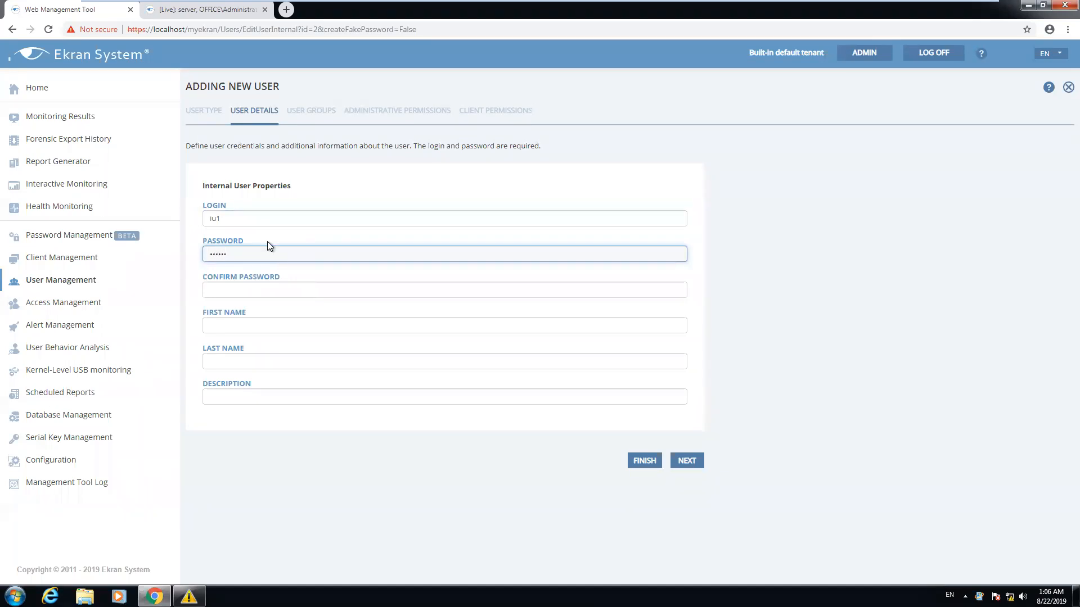
text(••)
click(260, 290)
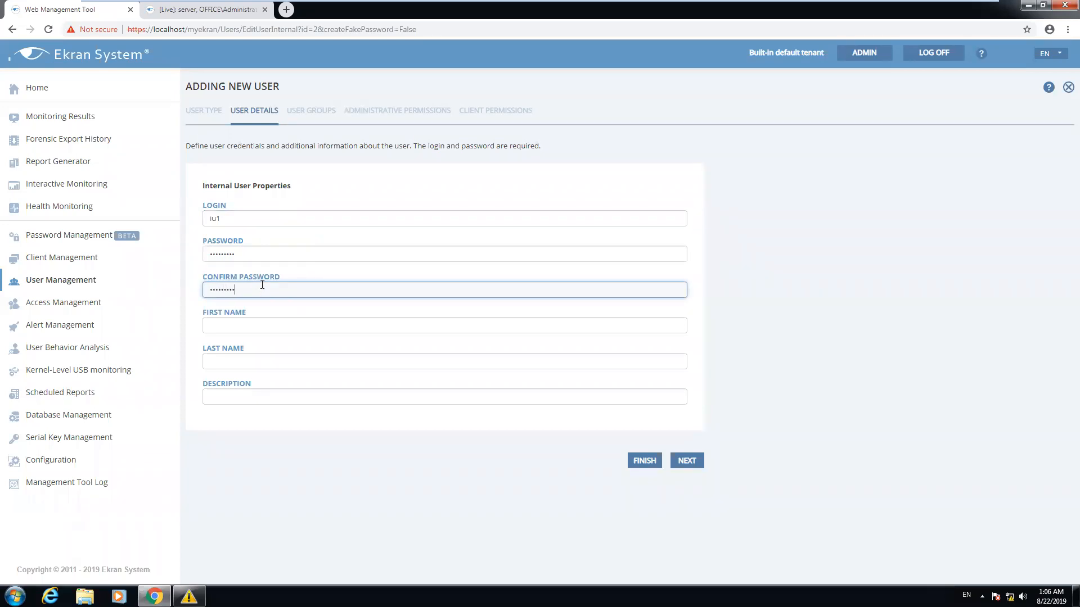
Add iu1 to the PAM Users group, finish, and return to Password Management
click(694, 460)
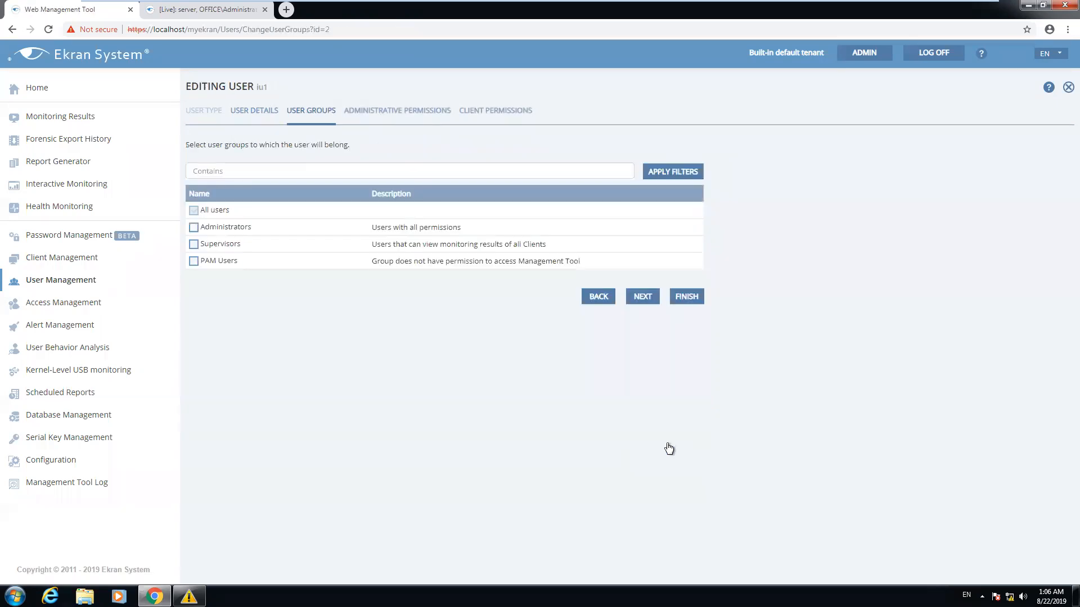
click(194, 263)
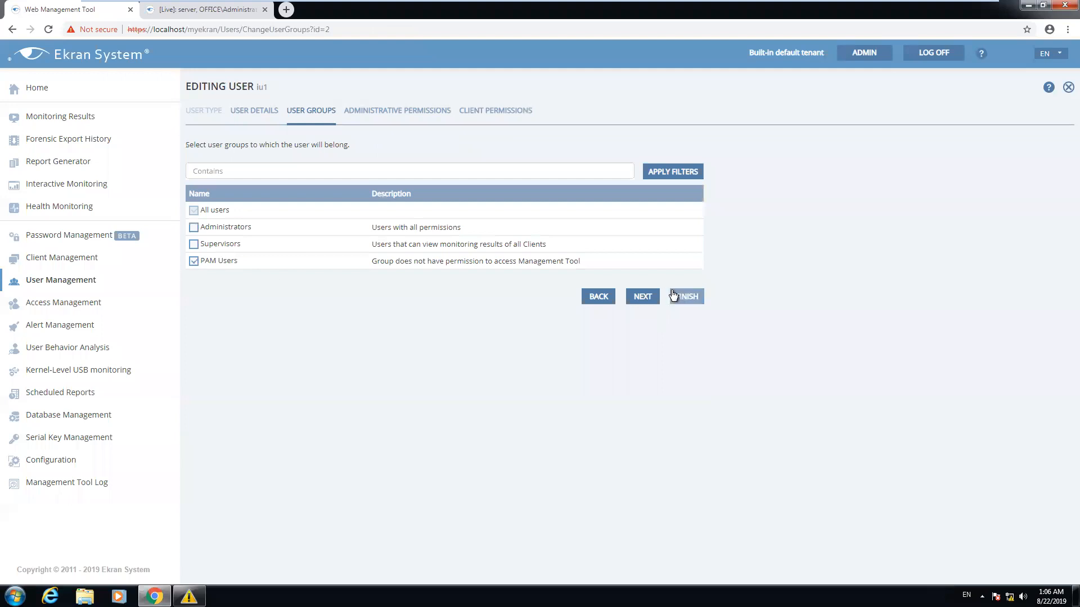
click(635, 297)
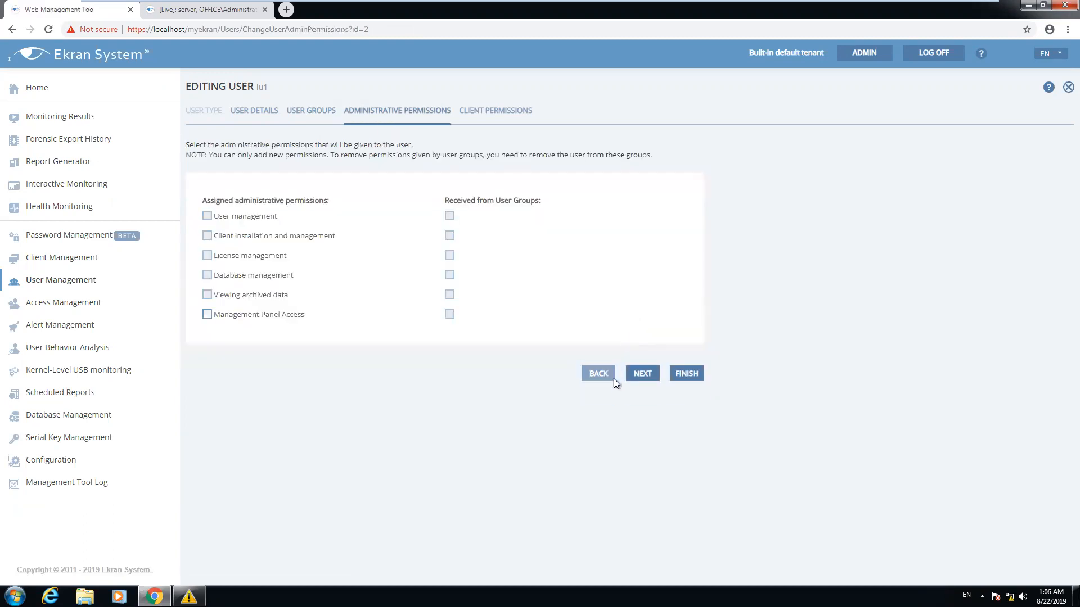
click(694, 375)
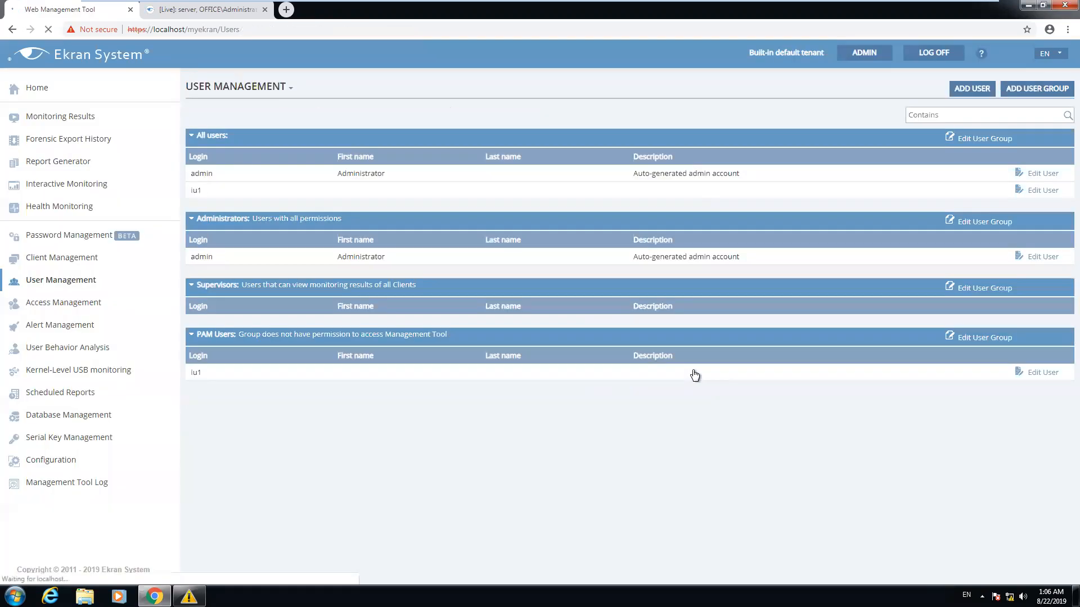
click(79, 235)
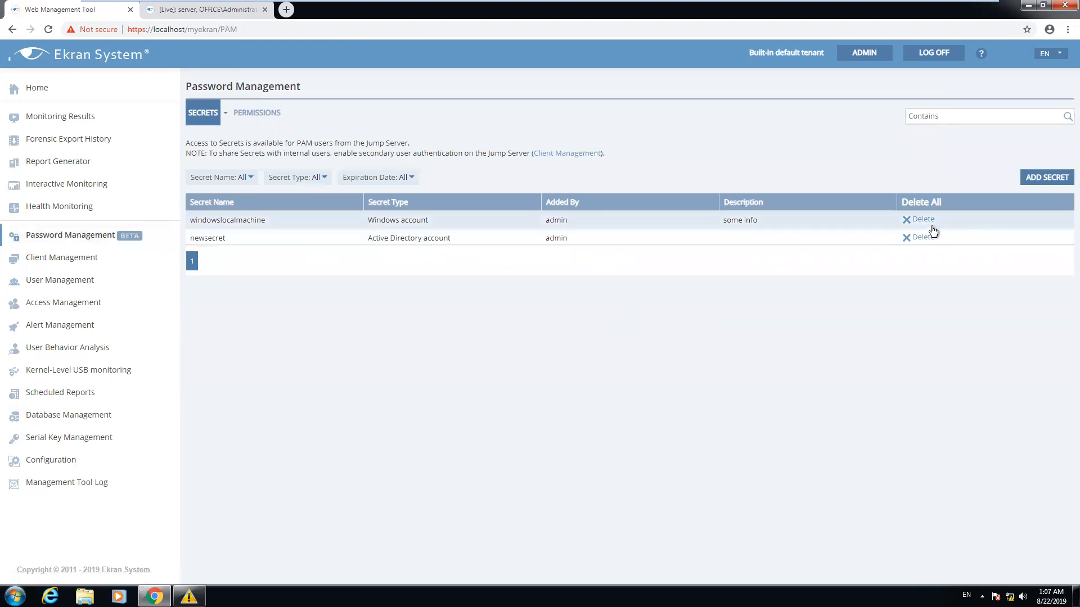
Replace newsecret's permitted user with the internal user iu1 and save the secret
click(736, 237)
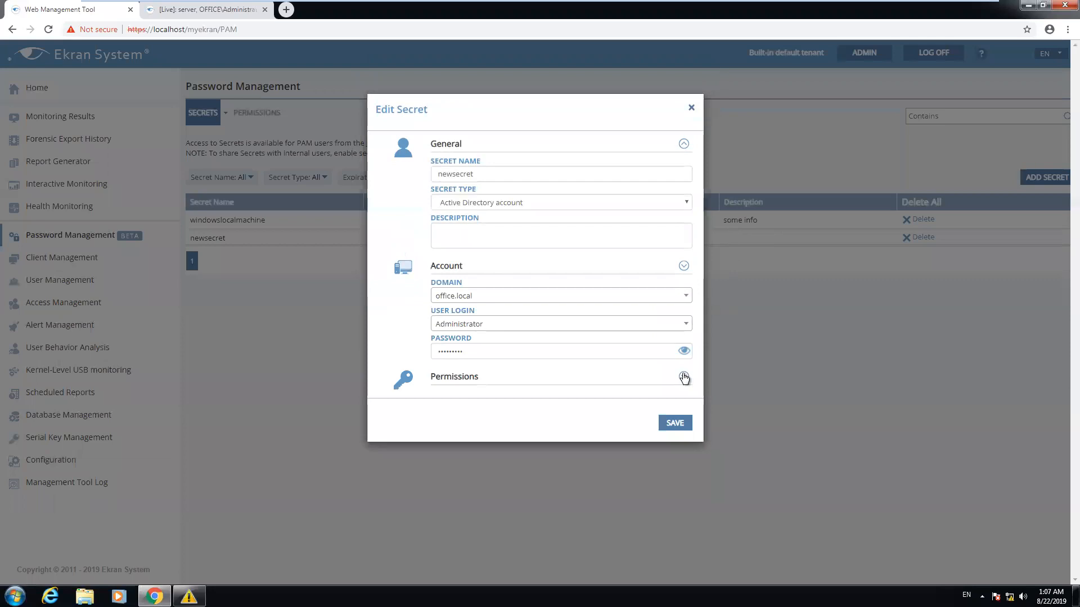
click(683, 377)
click(679, 439)
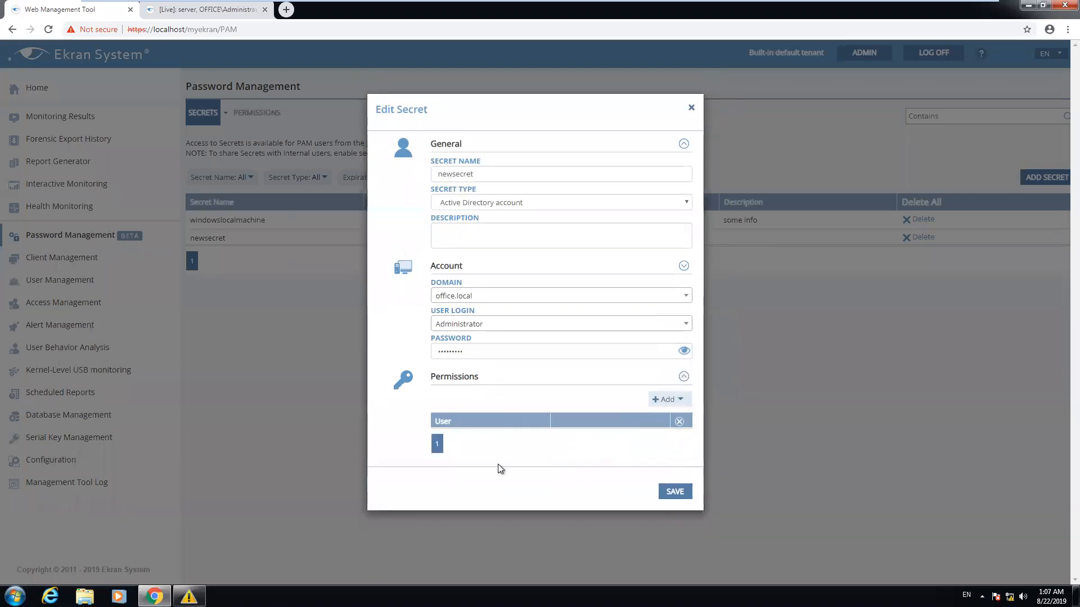
click(669, 399)
click(667, 470)
click(712, 491)
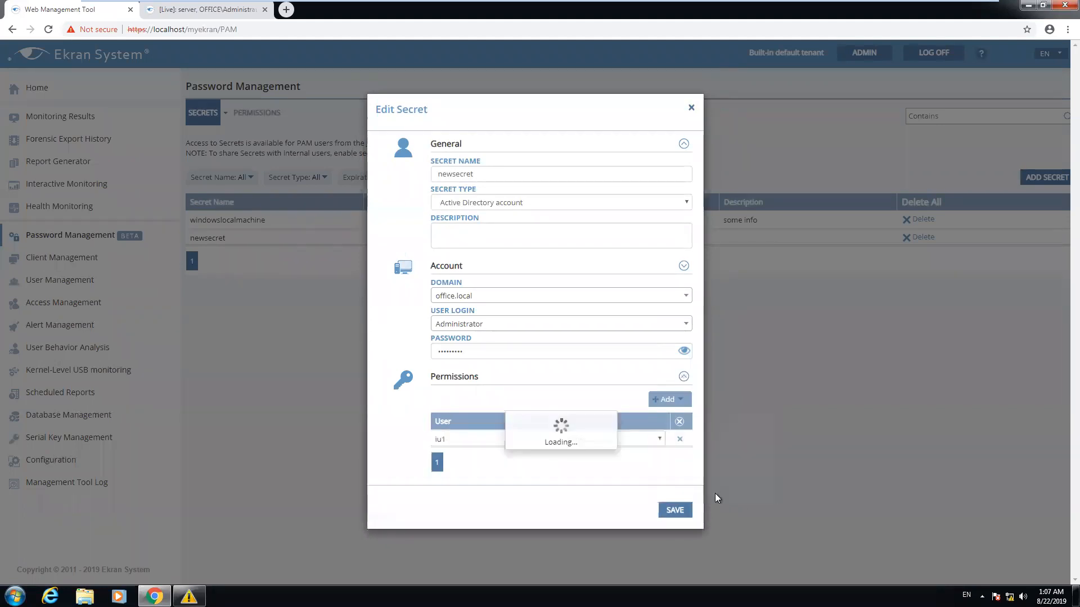
click(674, 510)
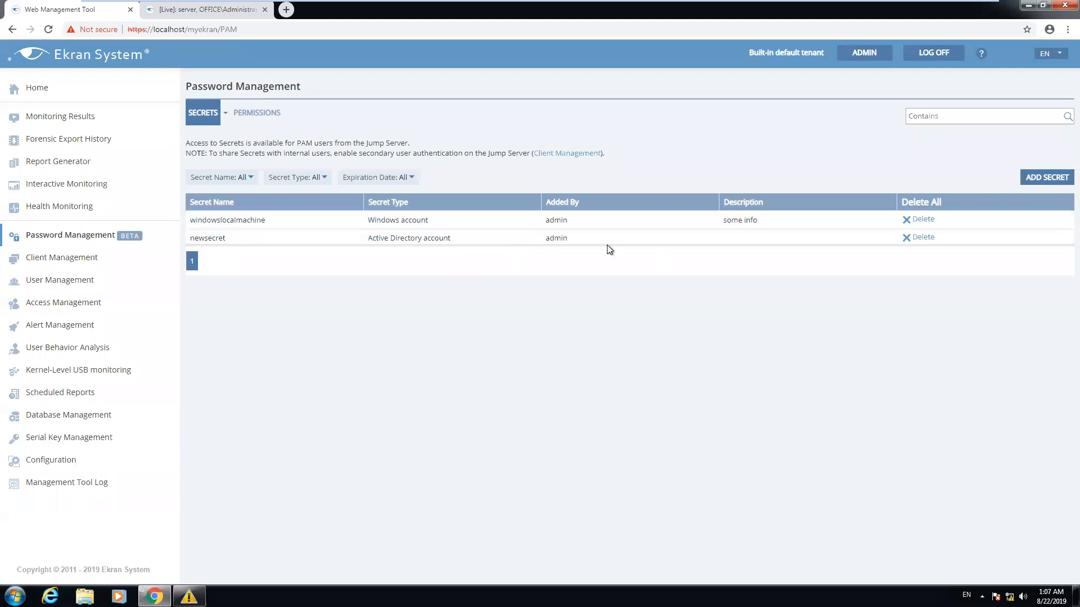
Open windowslocalmachine's user permissions list, then close the secret unchanged
click(673, 217)
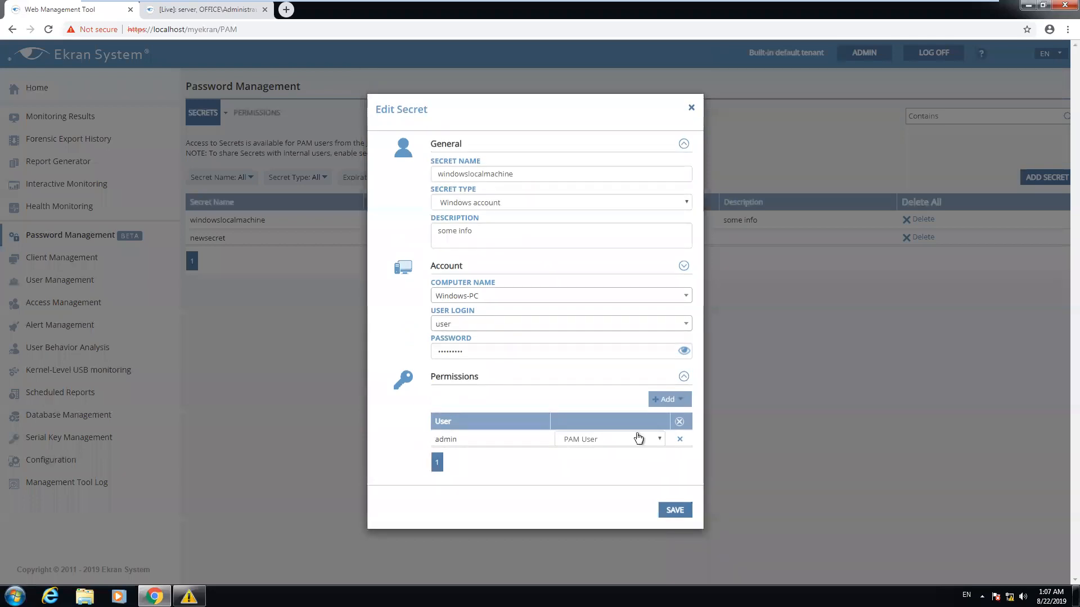
click(667, 399)
click(692, 108)
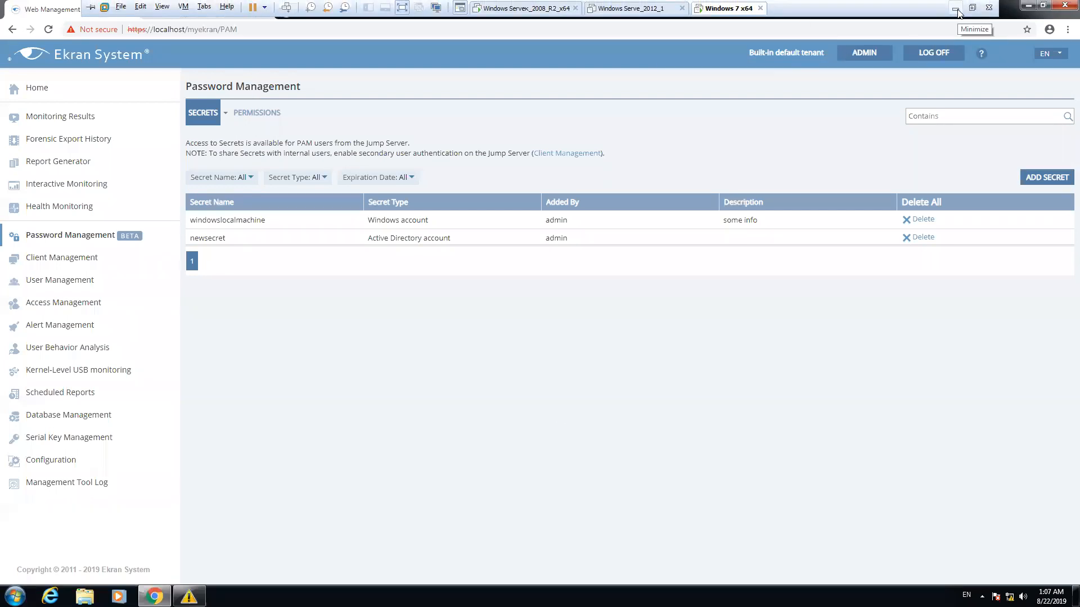
Refresh the jump server's Connection Manager to show newsecret (ADAccount), and move the window aside
click(958, 11)
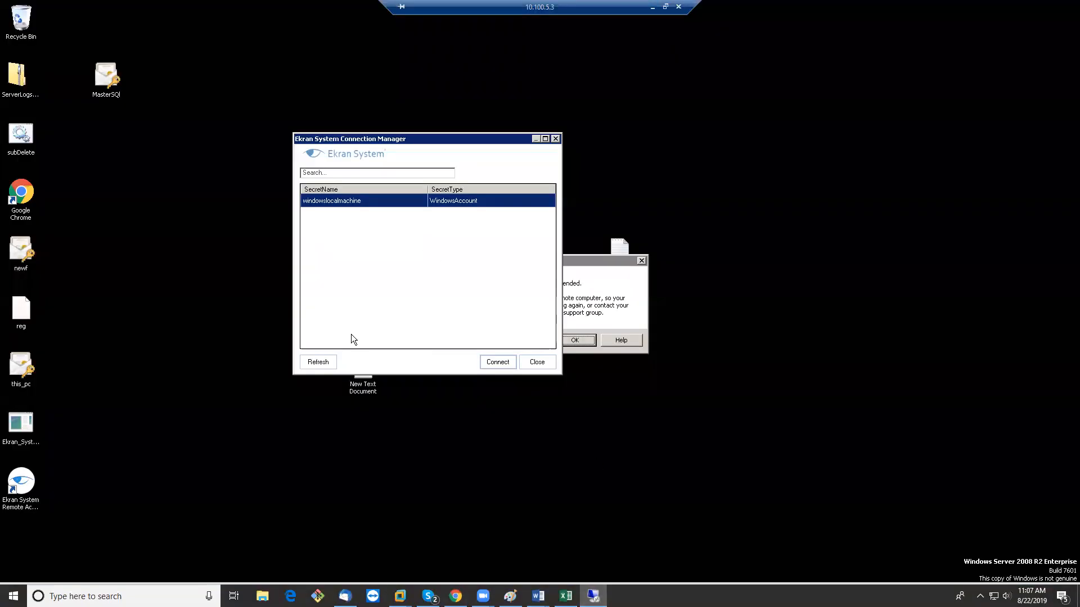
click(317, 363)
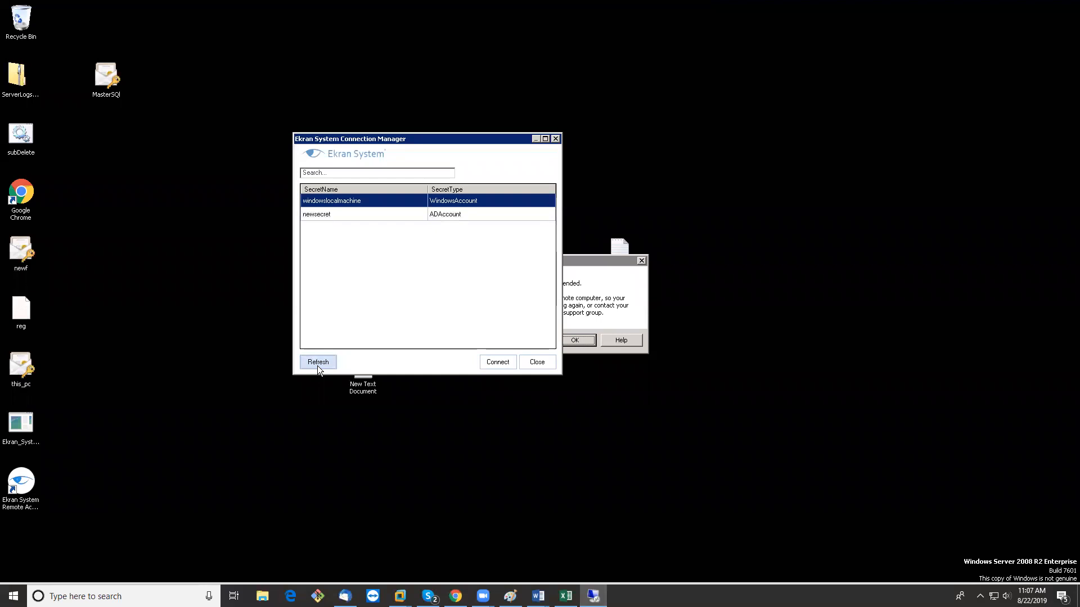
drag(399, 136, 526, 160)
mouse_move(557, 6)
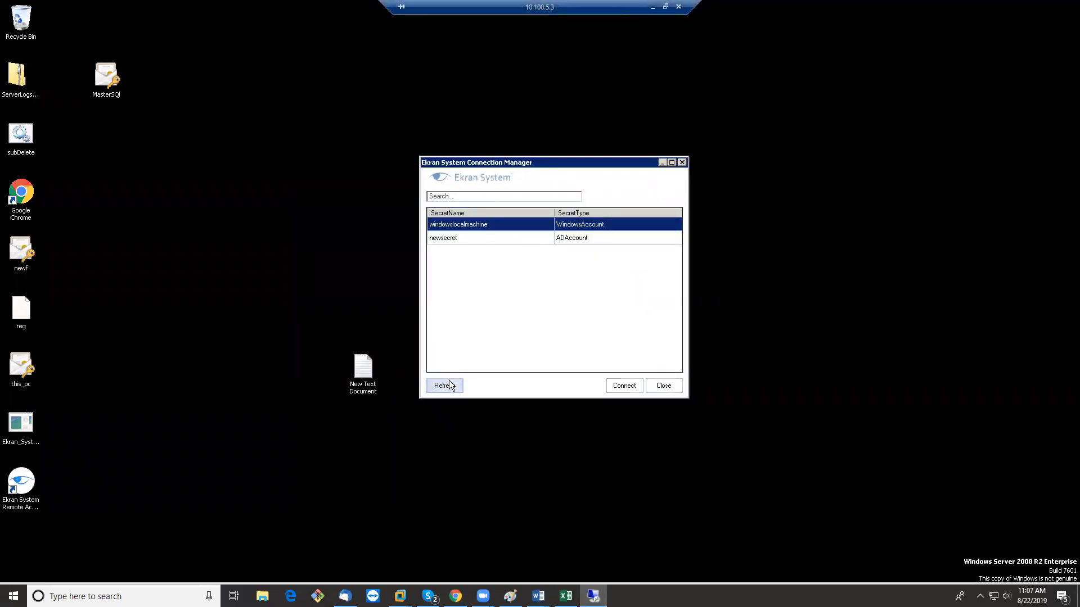
In the Windows 7 VM, re-save newsecret and view Client Management with Node1, server, Windows-PC online
click(652, 7)
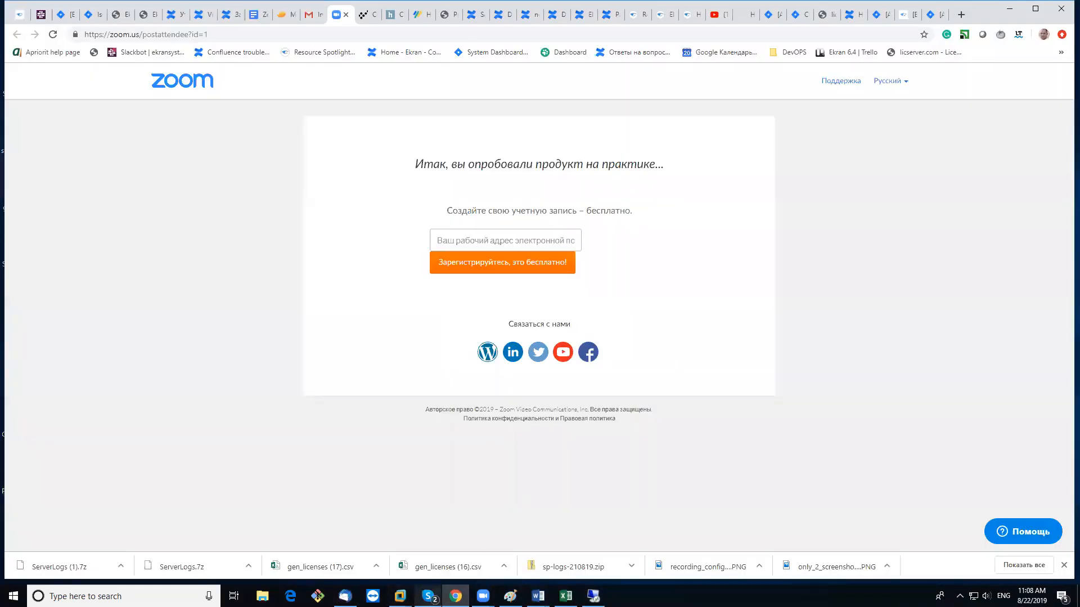
mouse_move(399, 596)
click(504, 552)
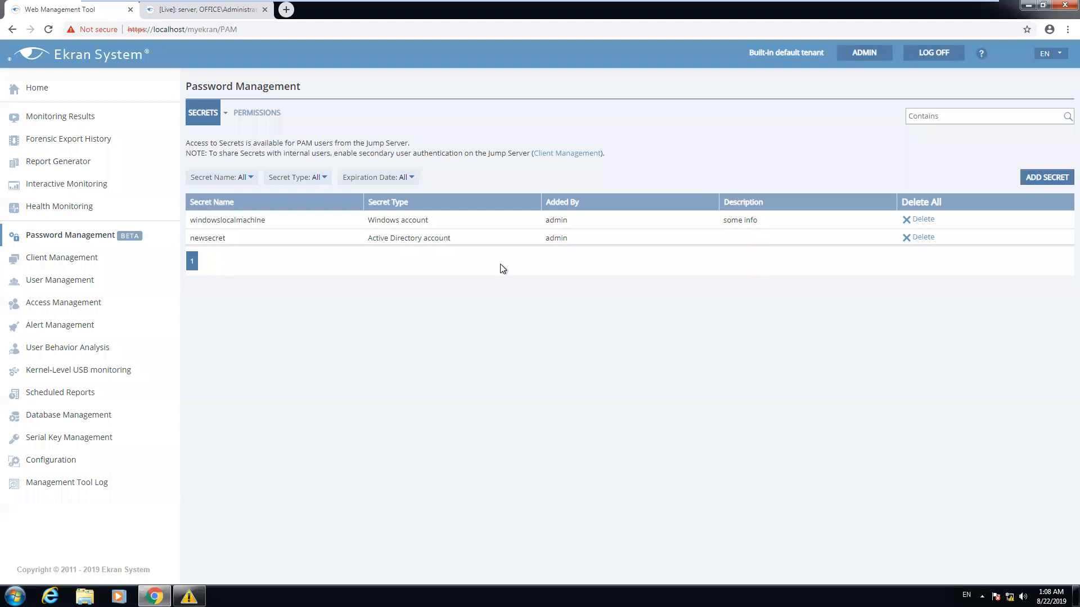
click(611, 239)
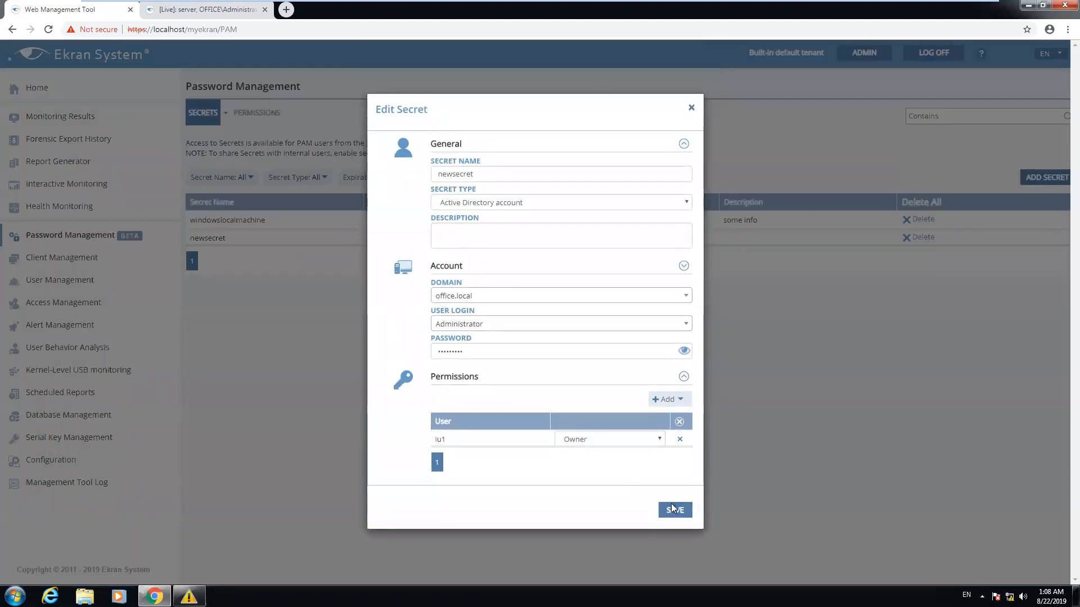
click(675, 510)
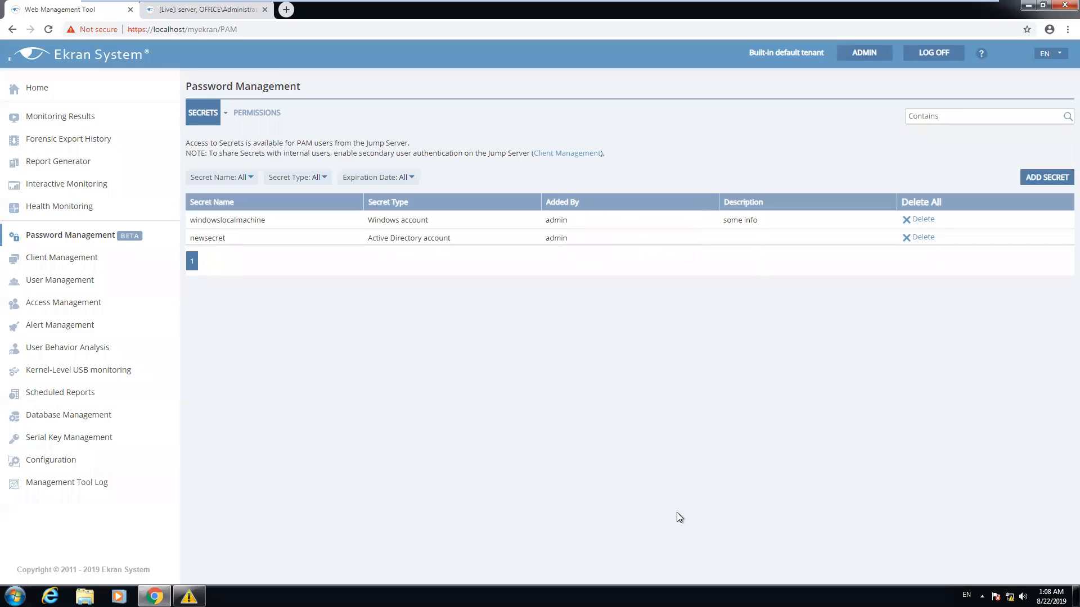
click(71, 264)
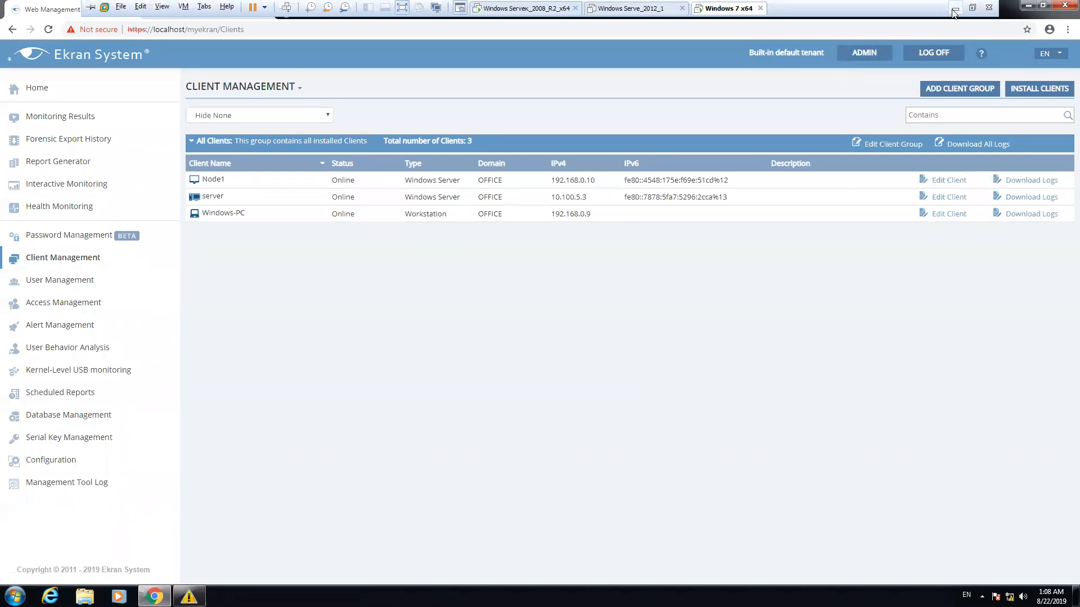
click(954, 6)
Refresh secrets in Ekran Remote Access, select newsecret, then disconnect from server 10.100.5.3
click(593, 596)
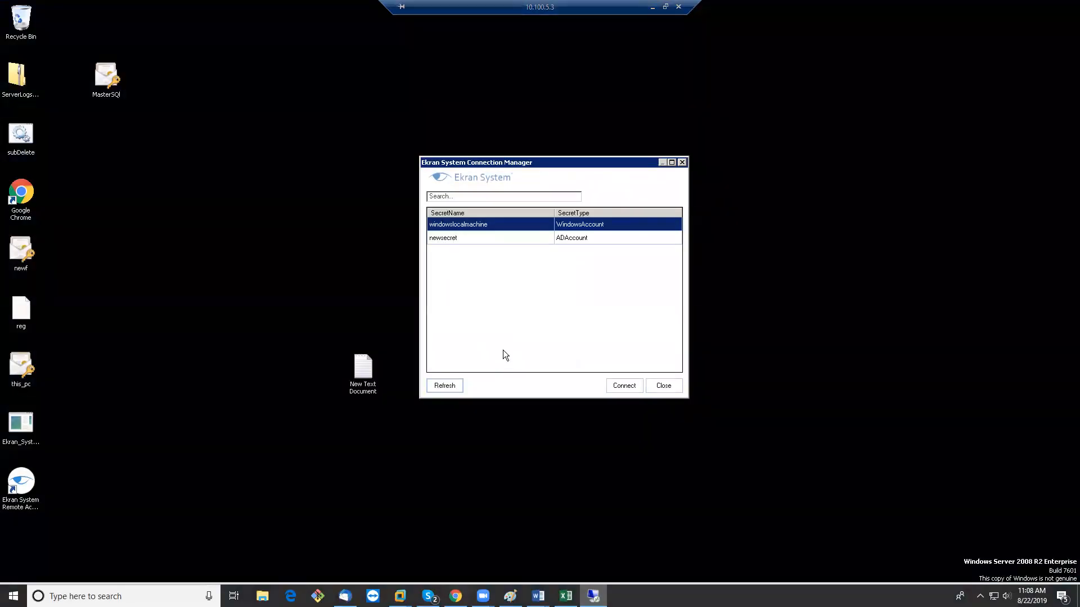
click(453, 386)
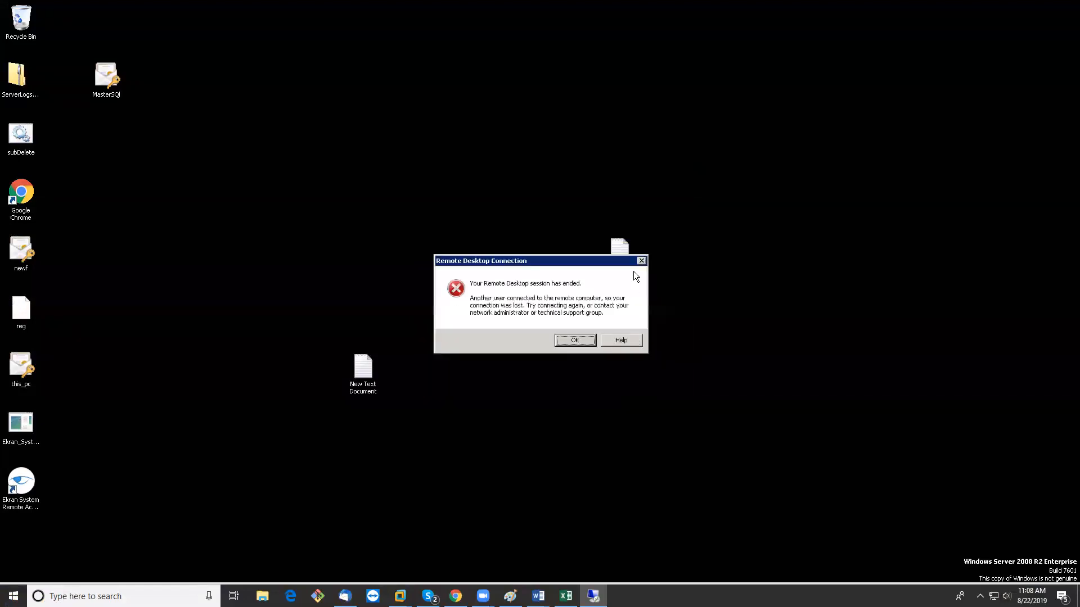
click(641, 261)
double_click(21, 481)
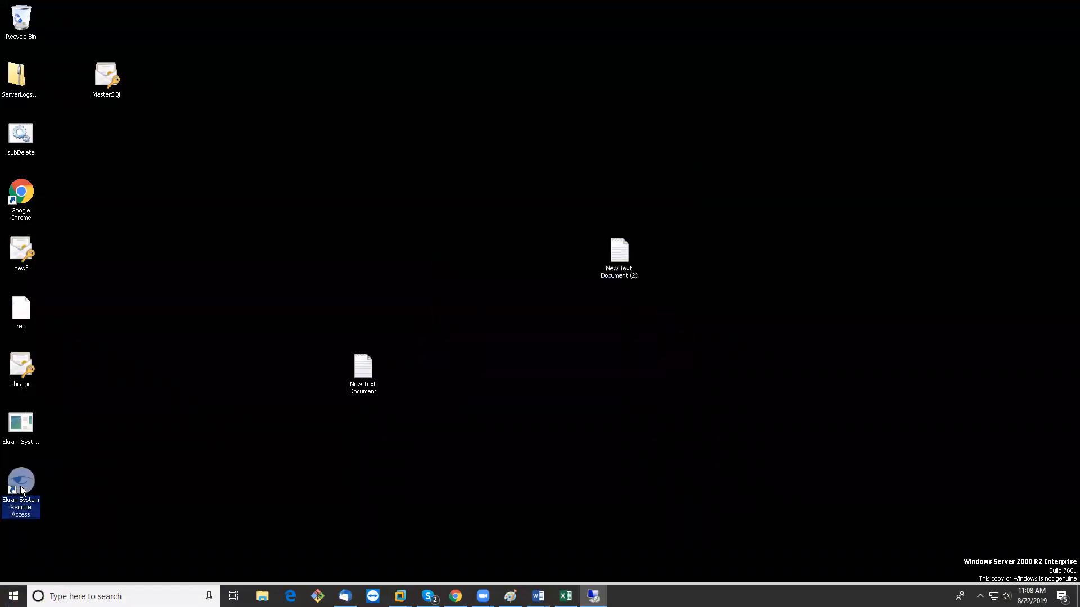
click(416, 397)
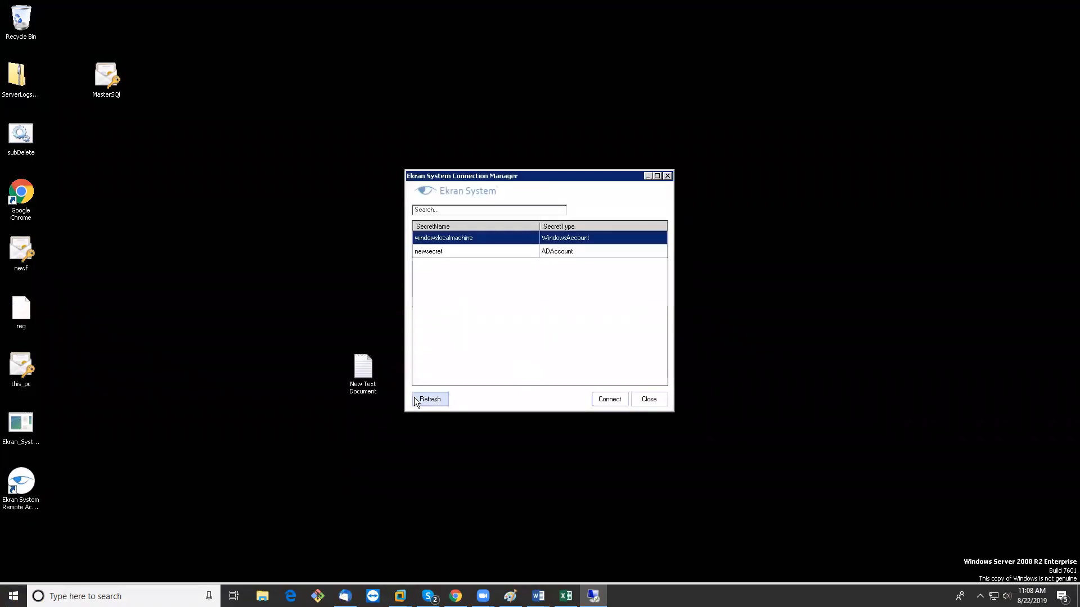
click(484, 251)
click(668, 176)
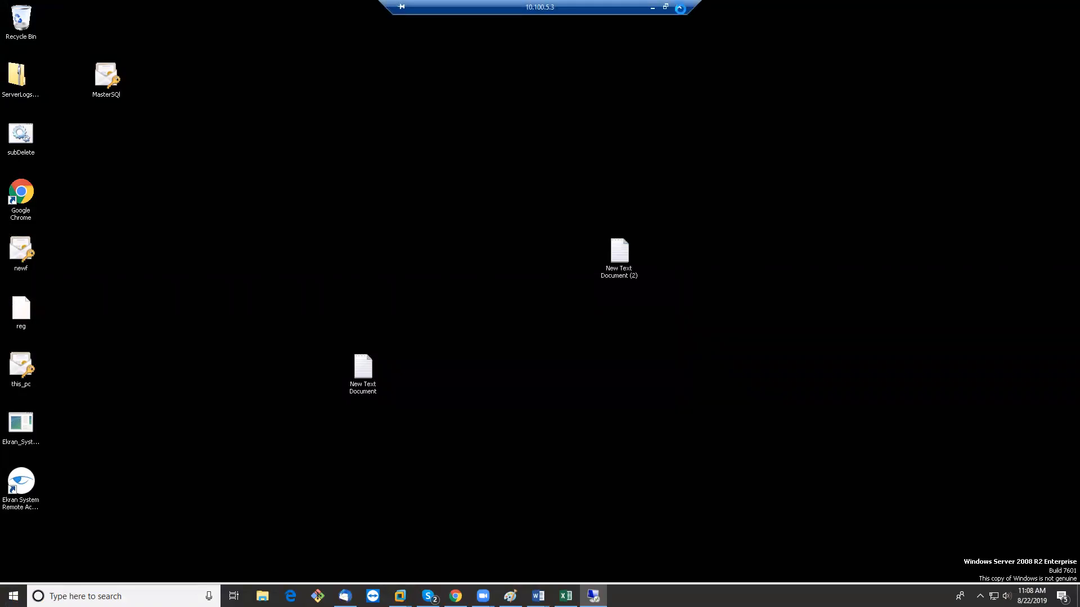
click(678, 6)
click(575, 323)
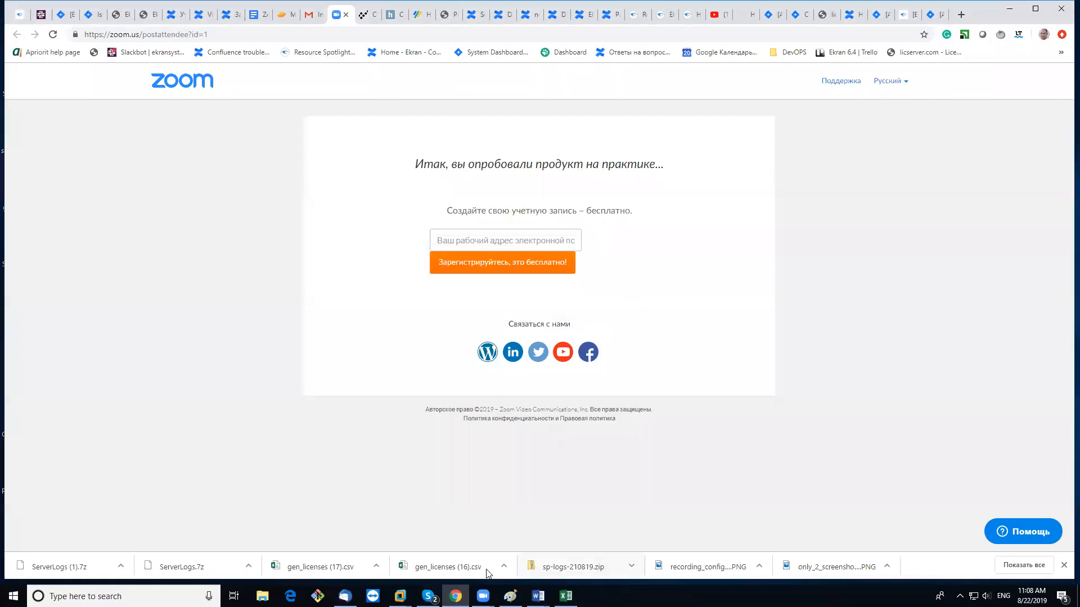
Reconnect to 10.100.5.3 via Remote Desktop Connection (rd), entering the password and accepting the certificate
key(super)
text(rd)
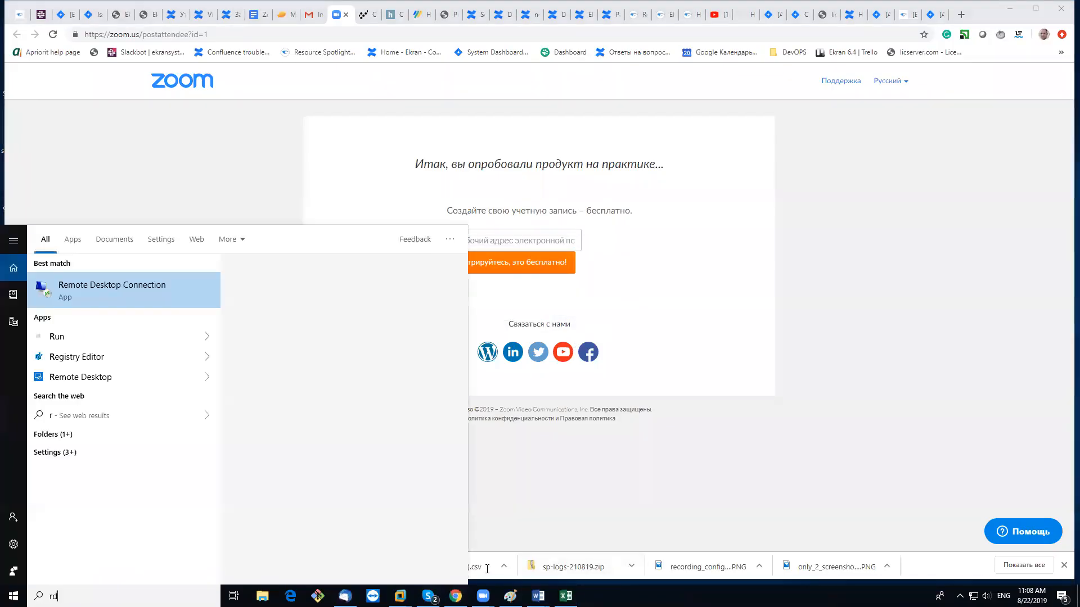
key(Return)
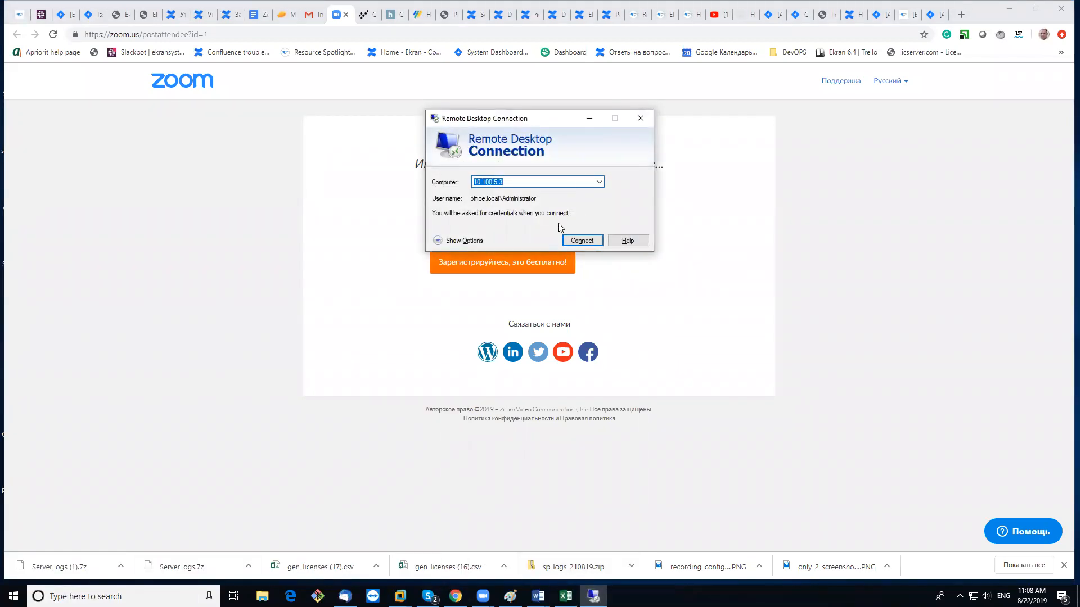
click(578, 241)
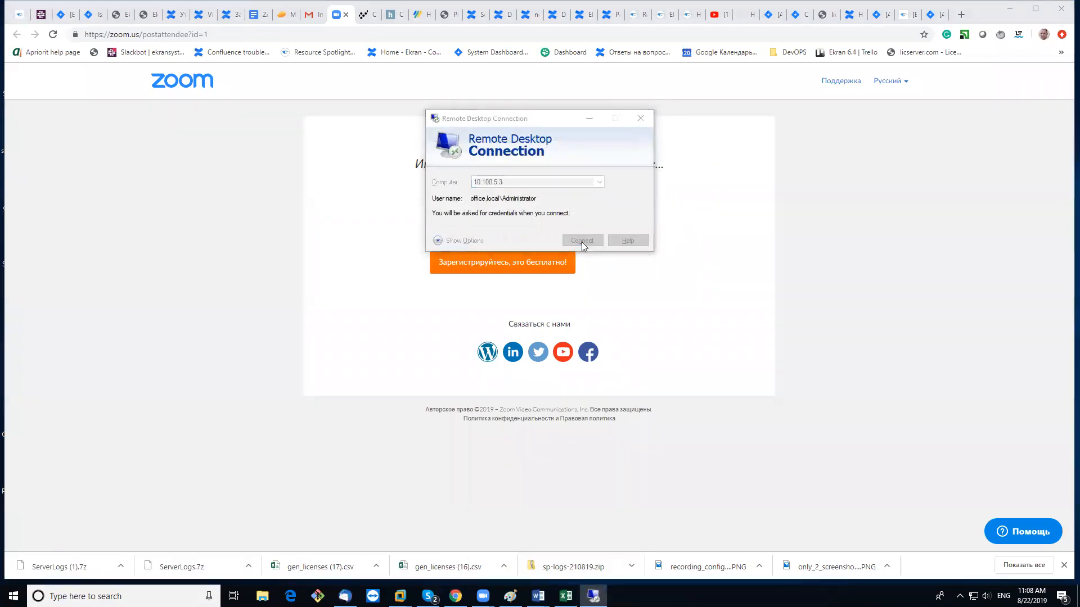
text(******)
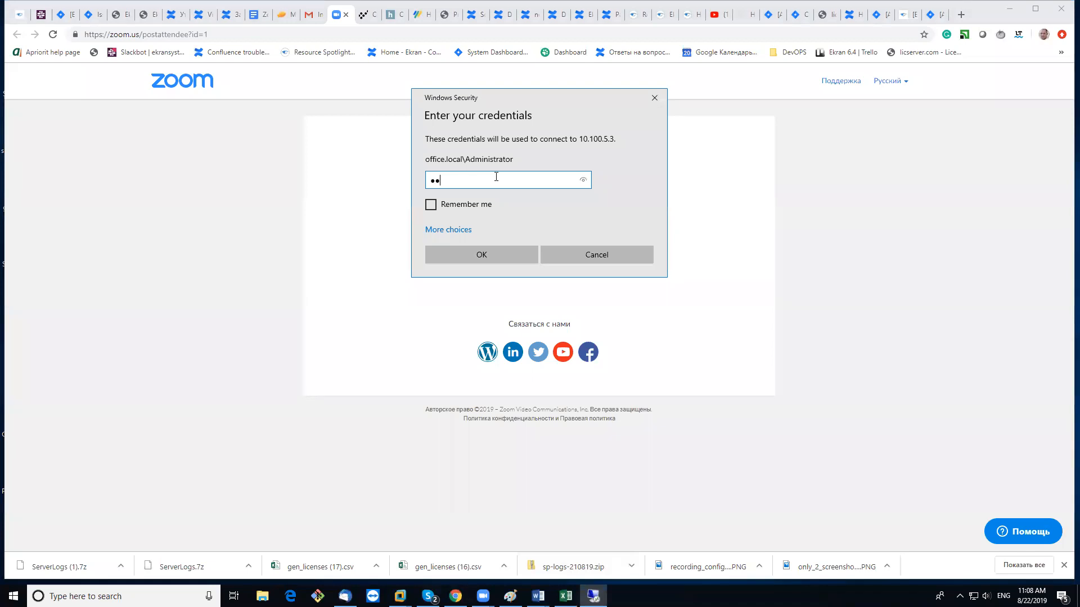
text(***)
click(481, 255)
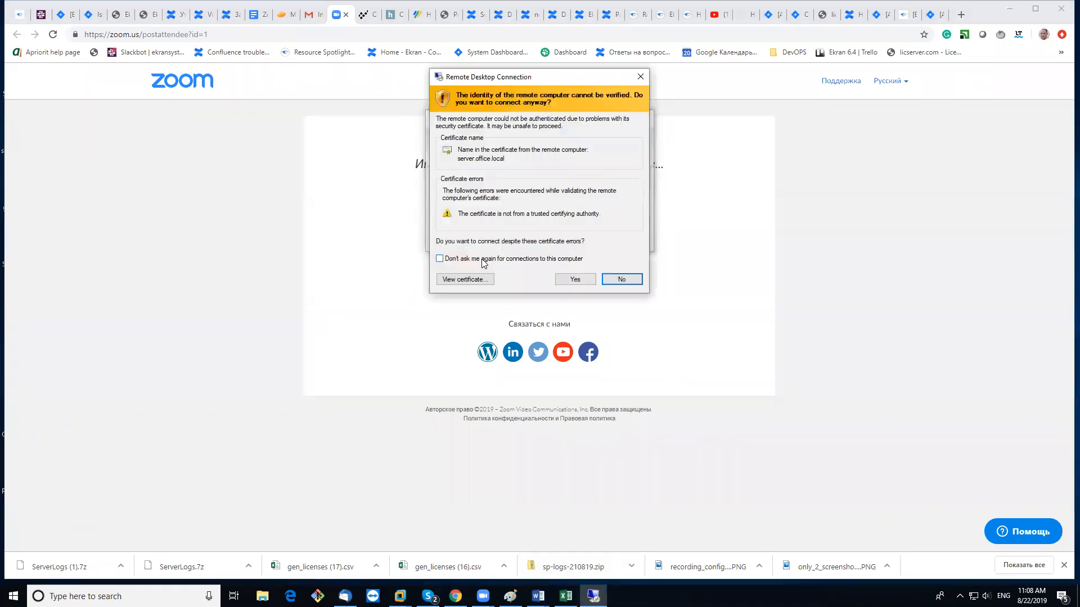
click(584, 281)
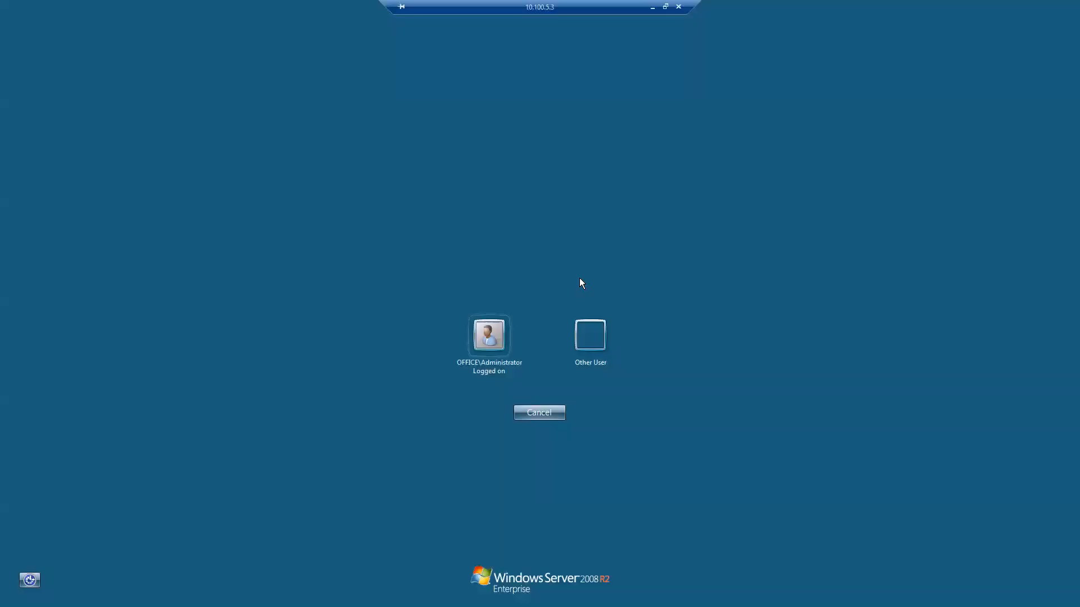
Log on as the domain Administrator and pass Ekran secondary authentication as user iu1
click(484, 340)
text(*********)
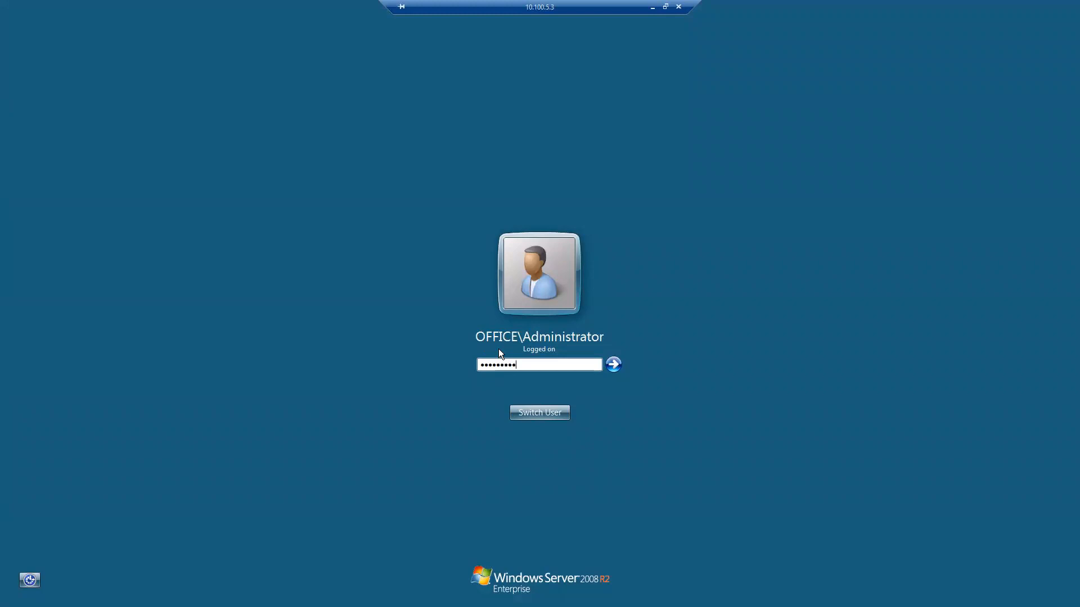
click(614, 364)
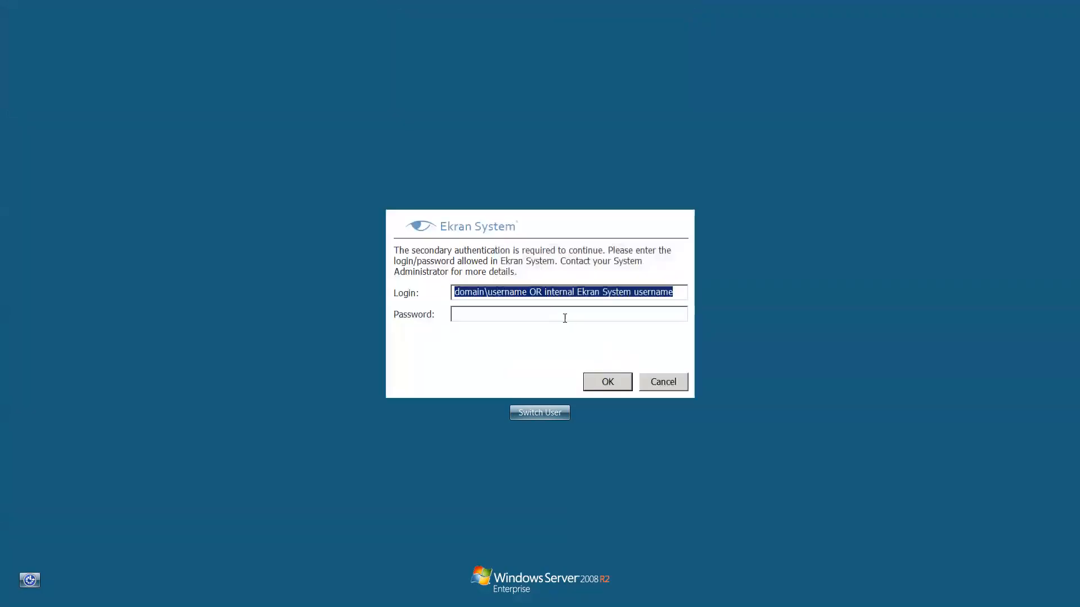
text(iu1)
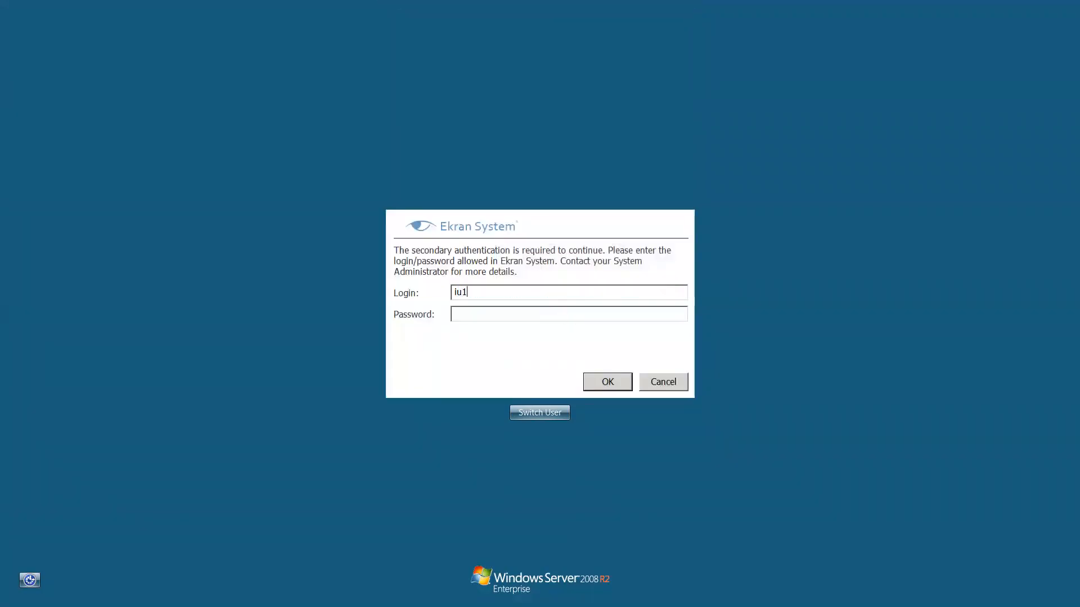
text(*********)
click(608, 381)
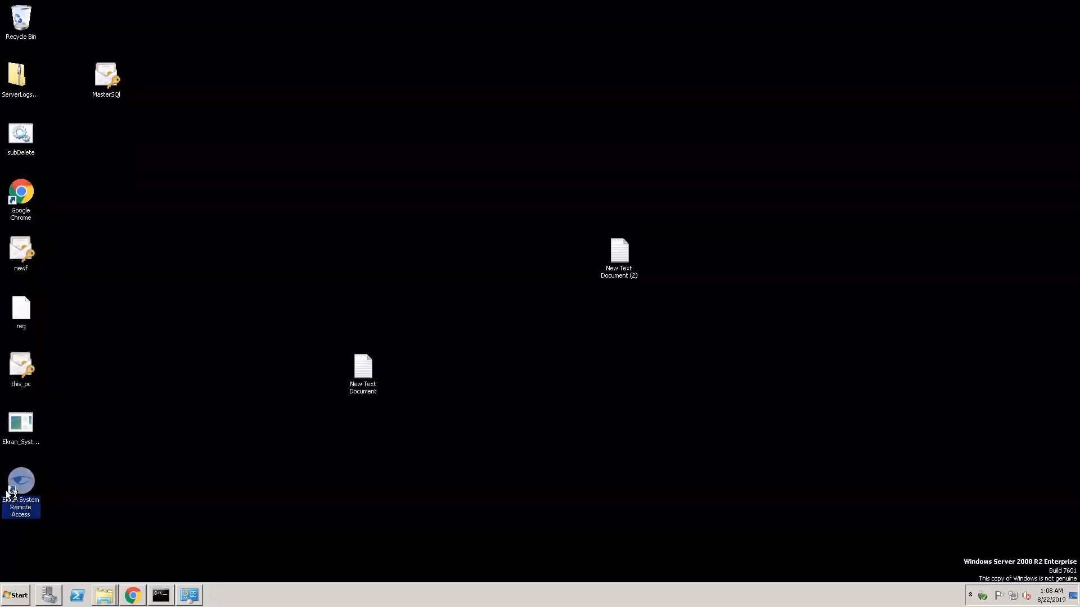
Launch Ekran System Remote Access, shift its window left and refresh the secrets list
double_click(8, 494)
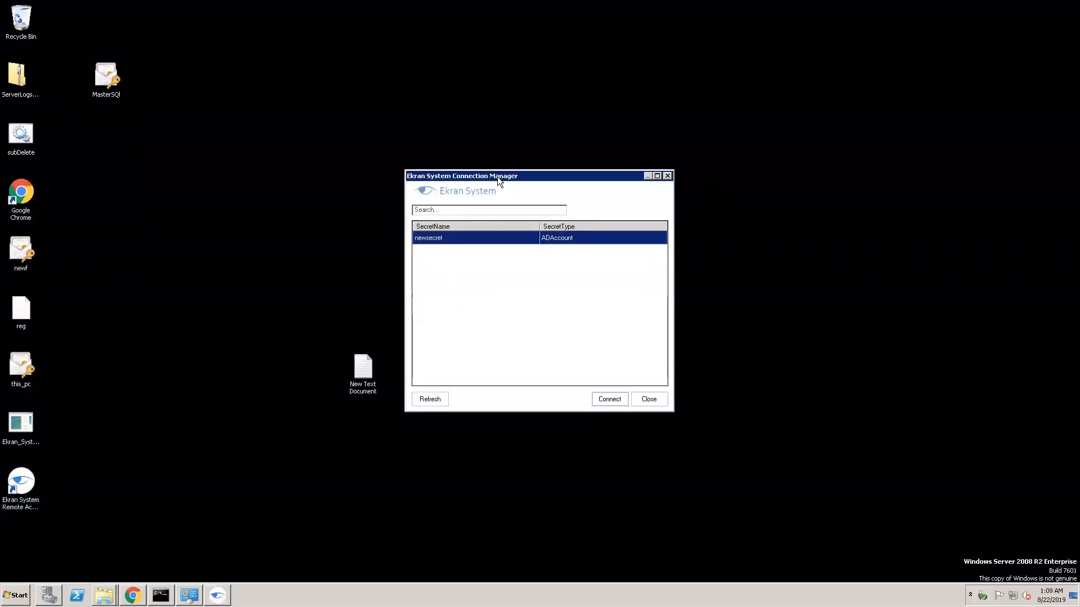
drag(497, 177, 434, 176)
click(364, 400)
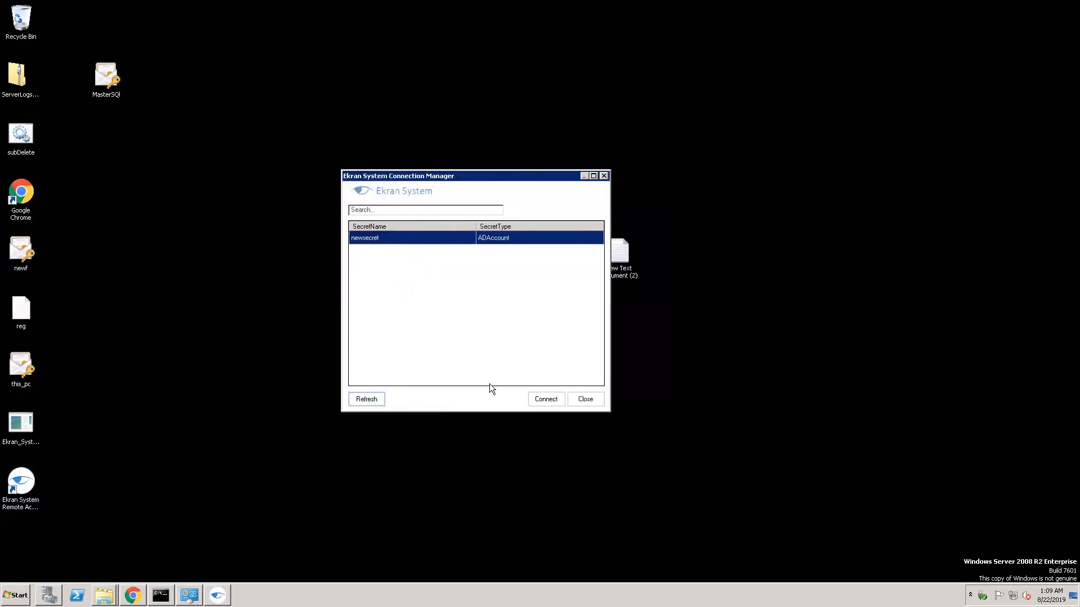
Open the destination-computer prompt for newsecret, clear the Computer field, then minimize the remote session
click(545, 400)
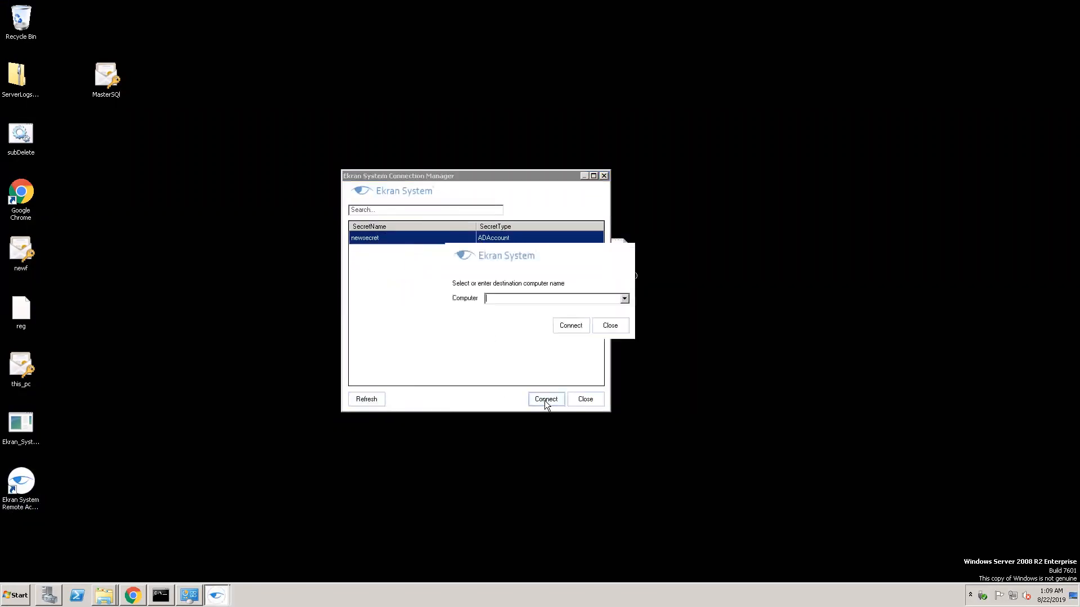
click(624, 299)
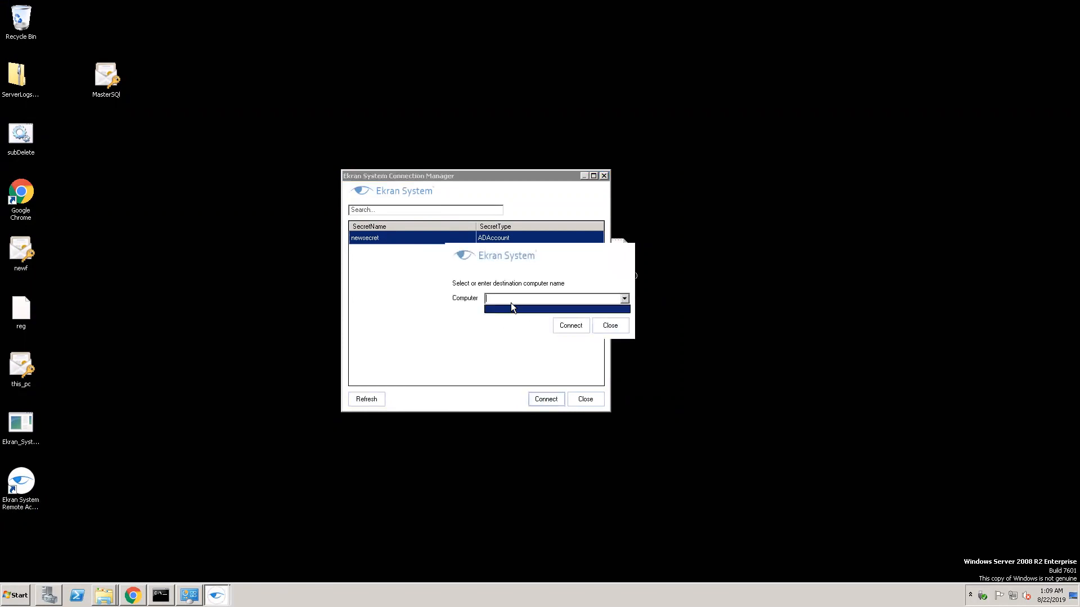
click(529, 299)
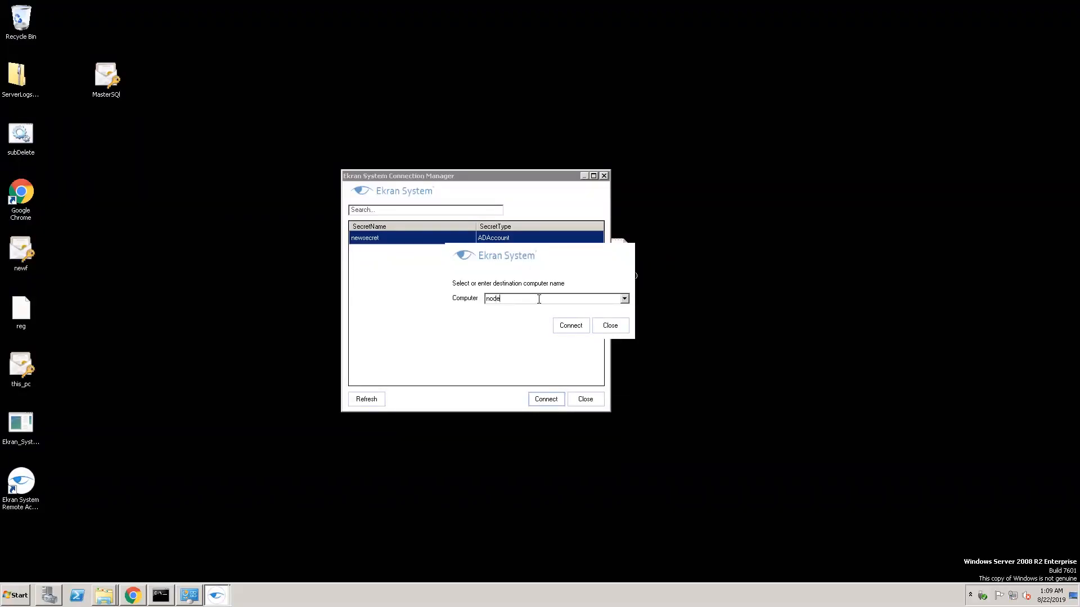
key(BackSpace)
key(BackSpace)
mouse_move(603, 6)
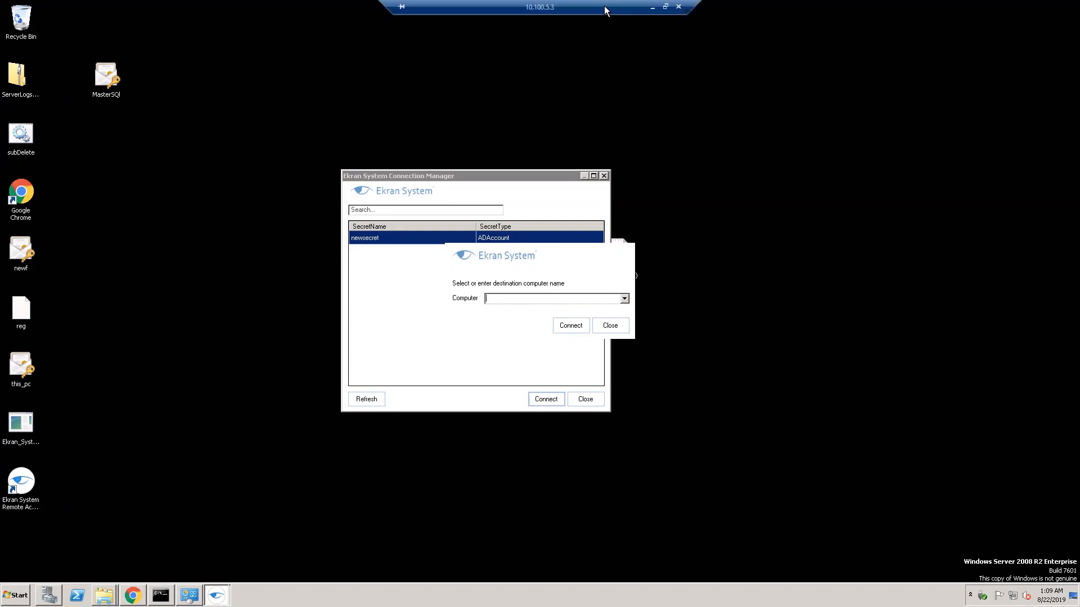
click(652, 7)
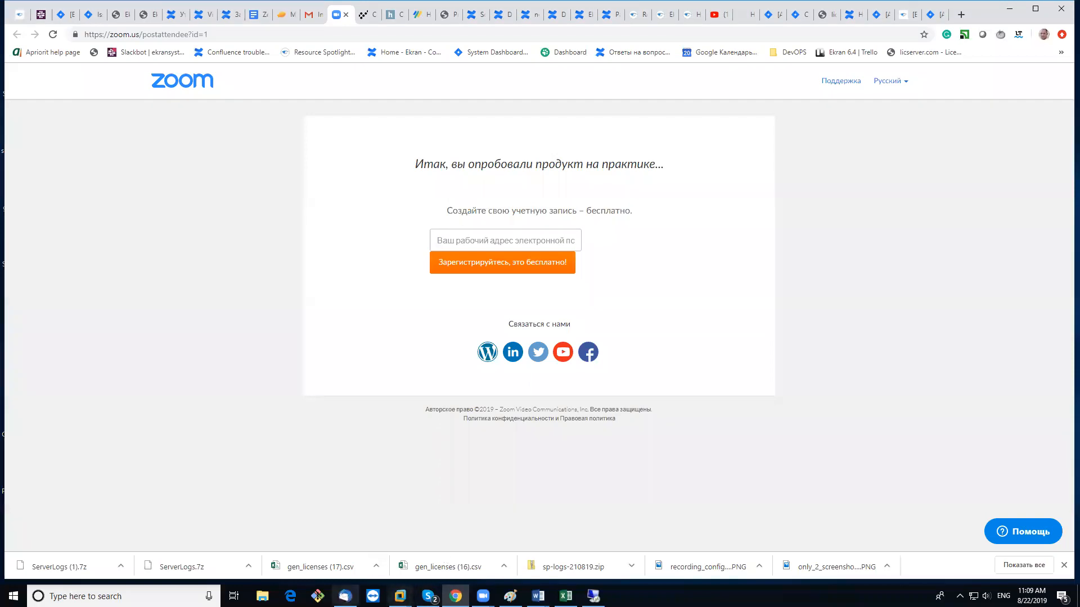
Minimize the mail window and return to the Windows 7 x64 virtual machine
click(345, 596)
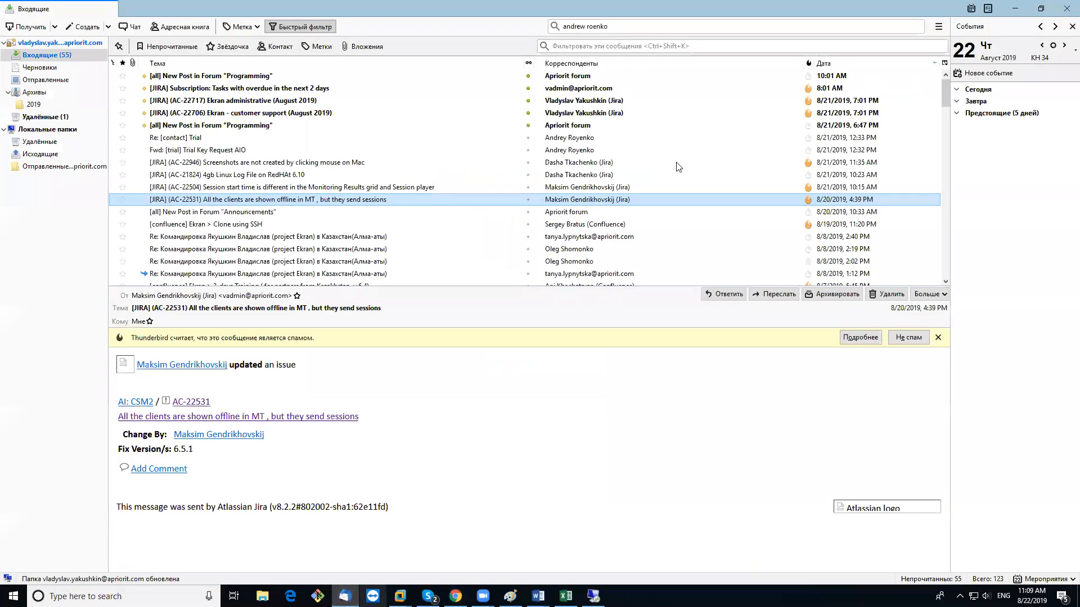
click(1015, 9)
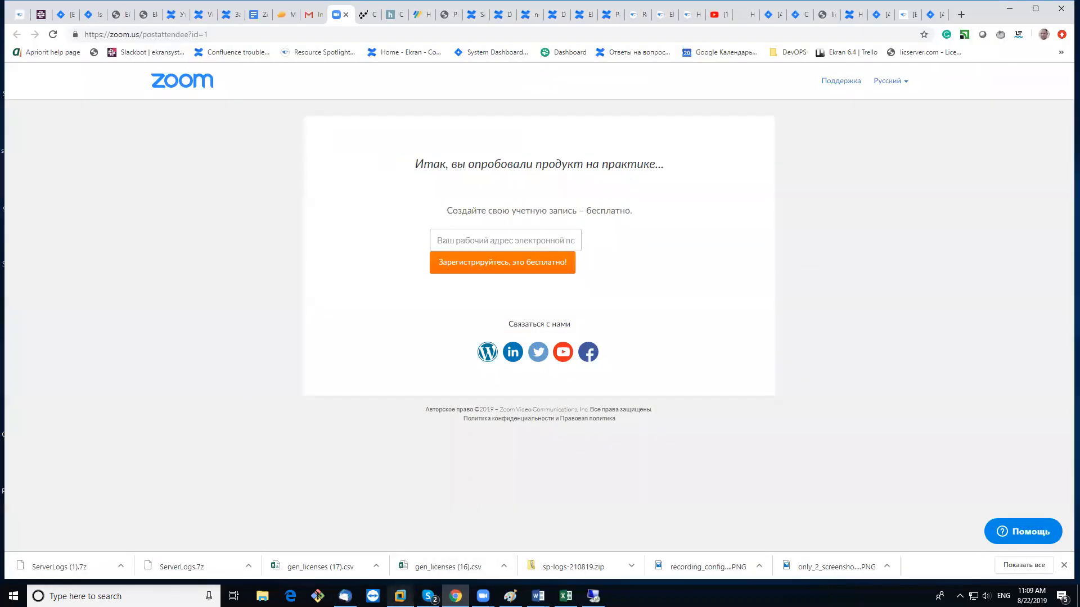
mouse_move(400, 597)
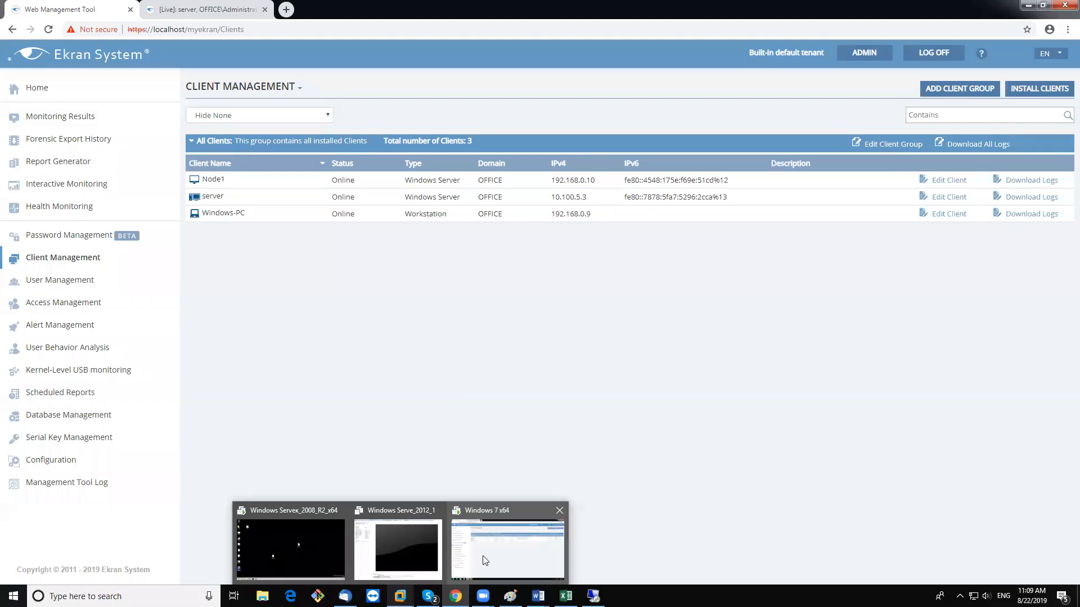
click(485, 561)
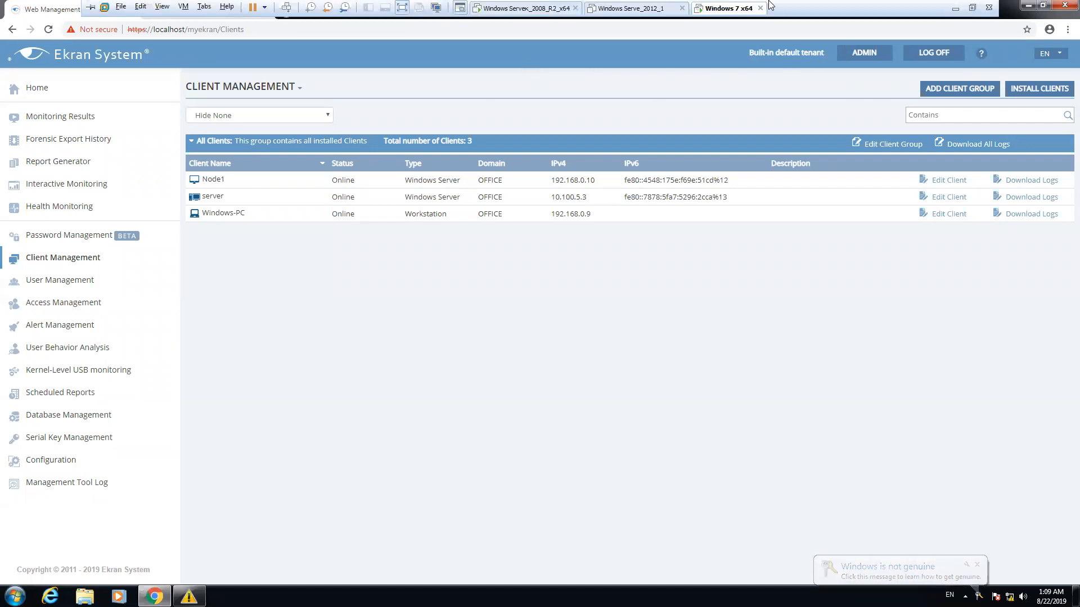
Exit full screen and power on the Windows Serve_2012_1 virtual machine
click(972, 9)
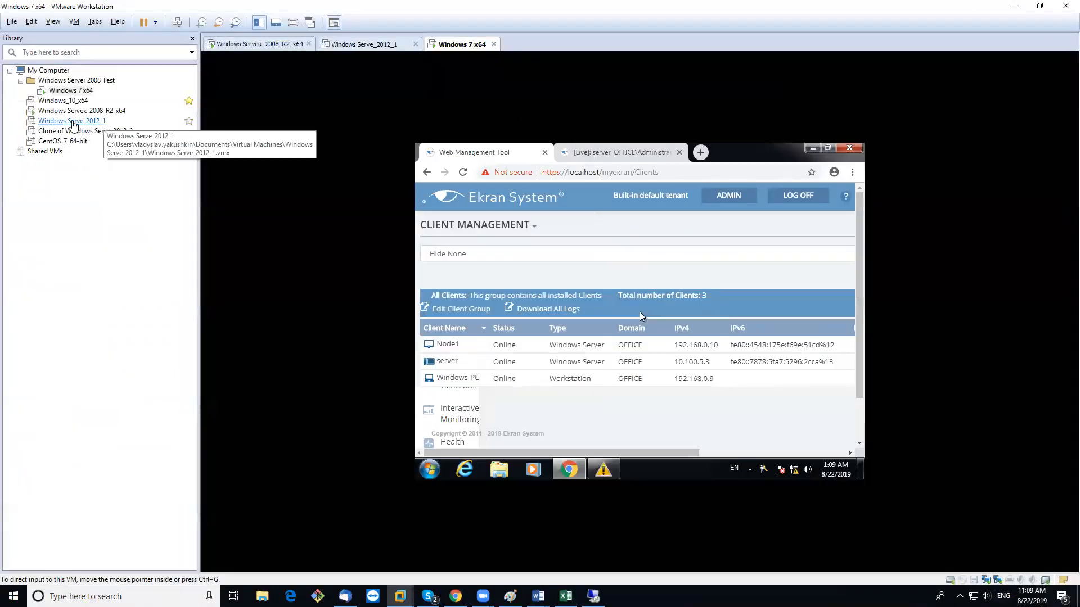
click(72, 121)
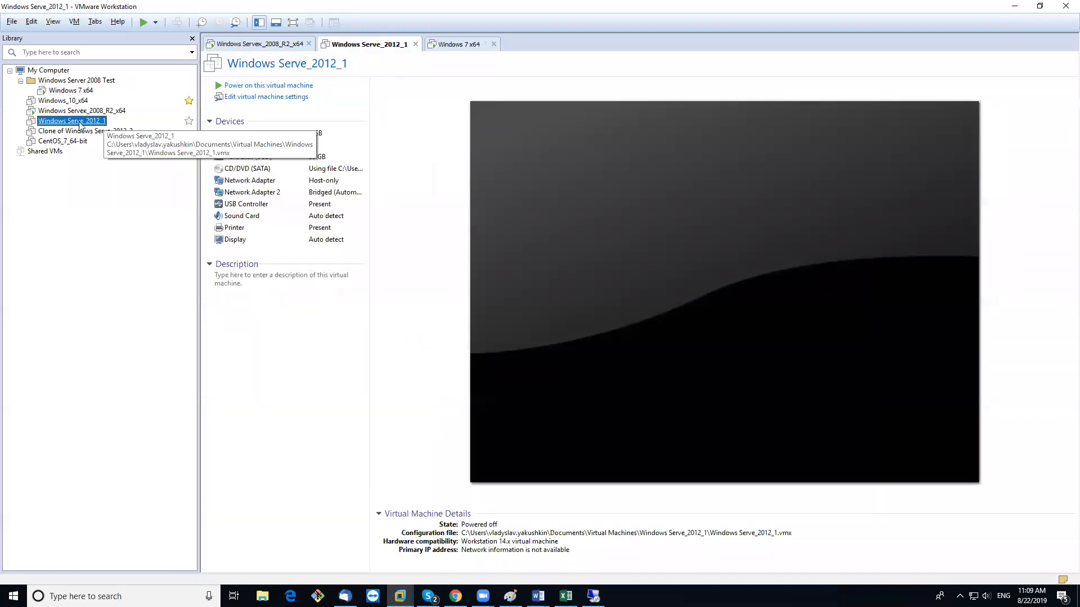
click(290, 86)
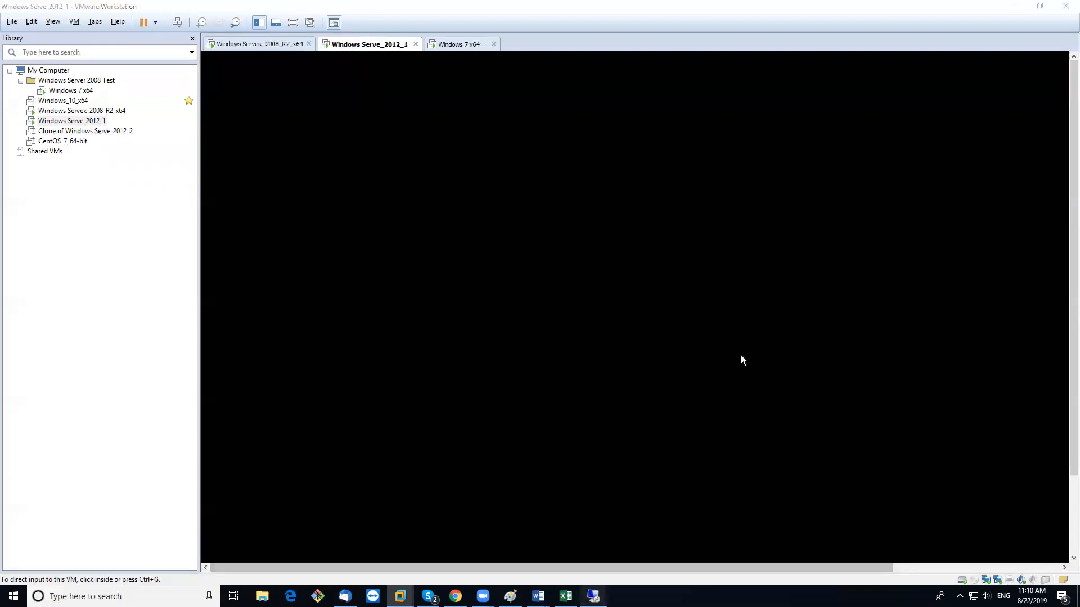
click(593, 596)
text(node1)
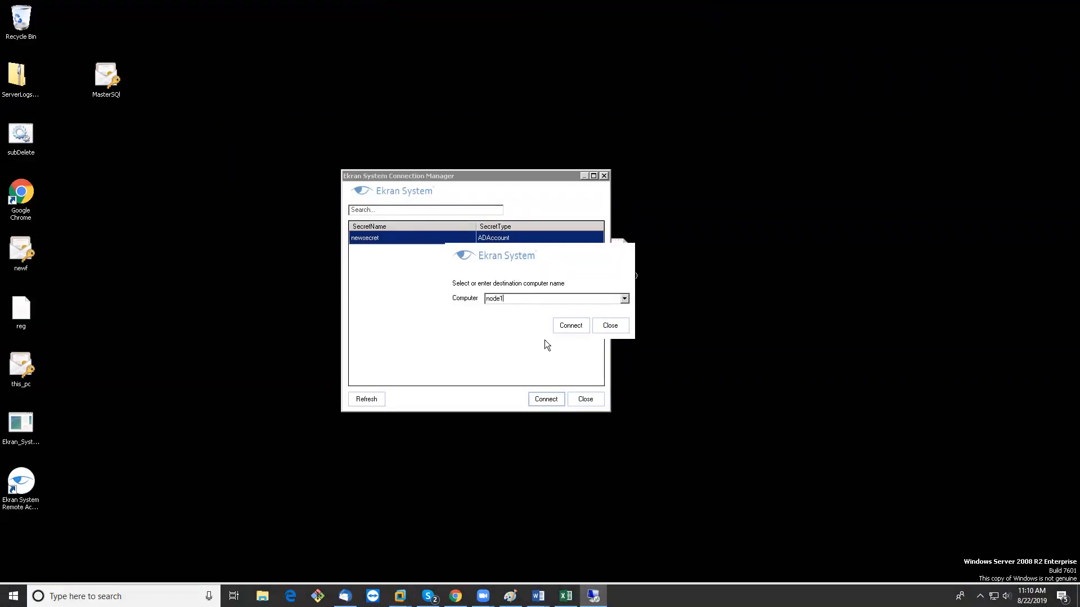
click(570, 326)
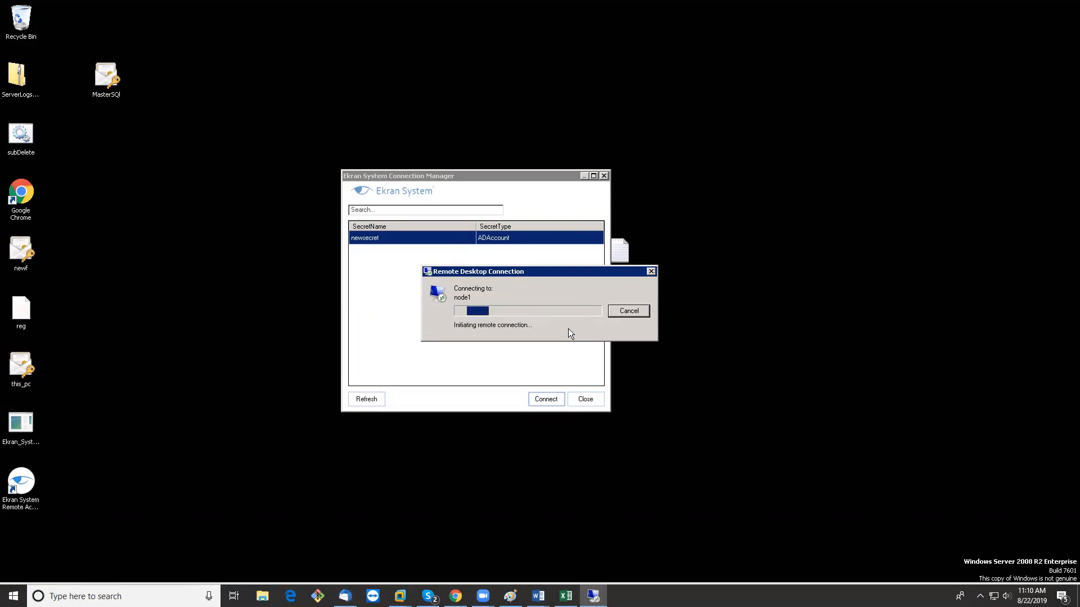
mouse_move(561, 5)
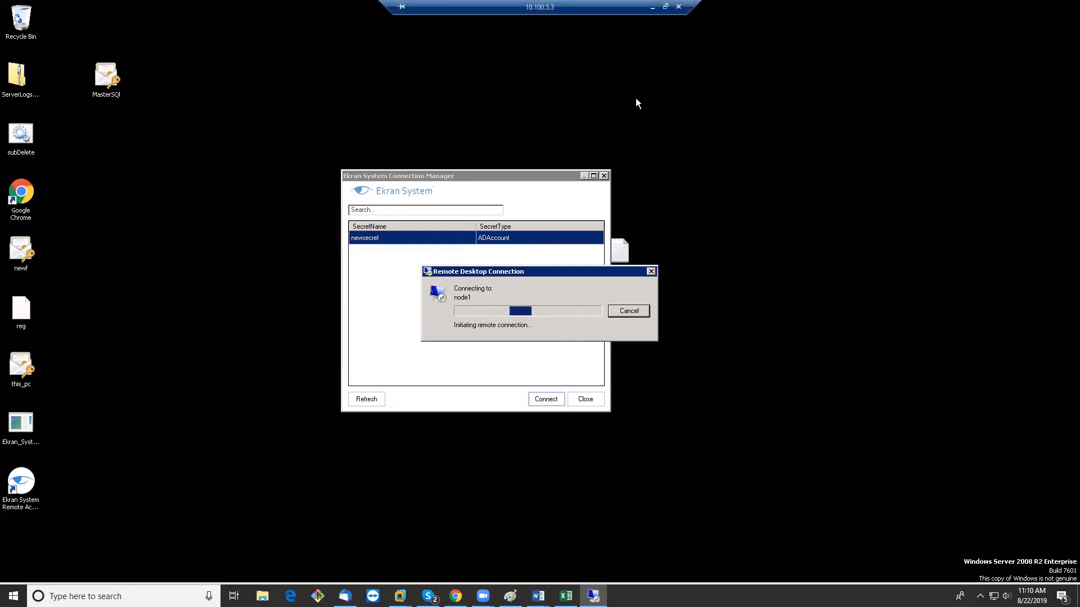
click(653, 6)
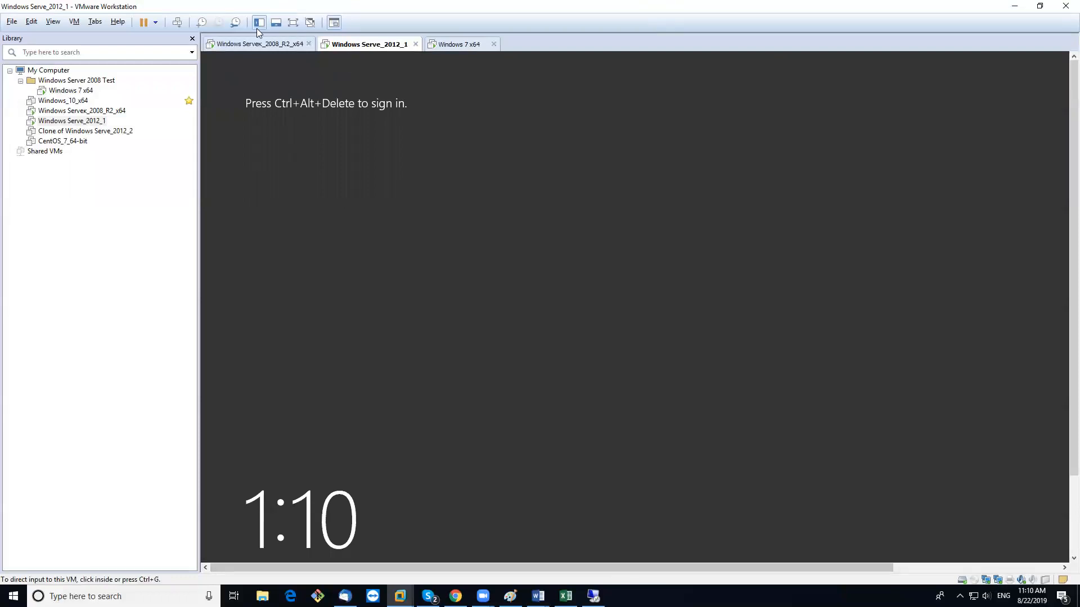
Send Ctrl+Alt+Del, sign in with the Administrator password, then release input with Ctrl+Alt
click(177, 22)
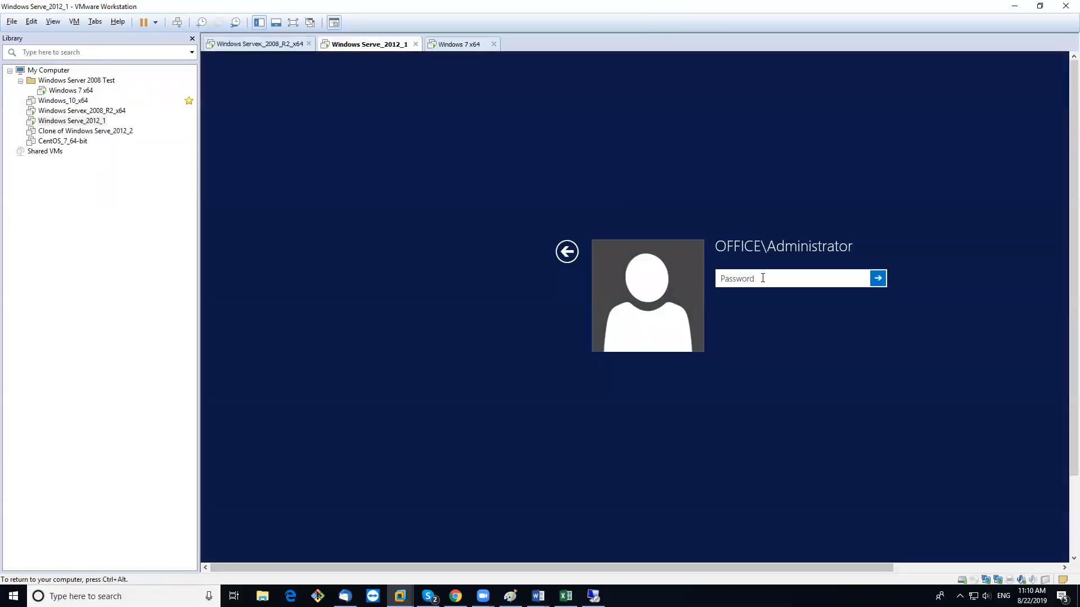
text(*********)
key(Return)
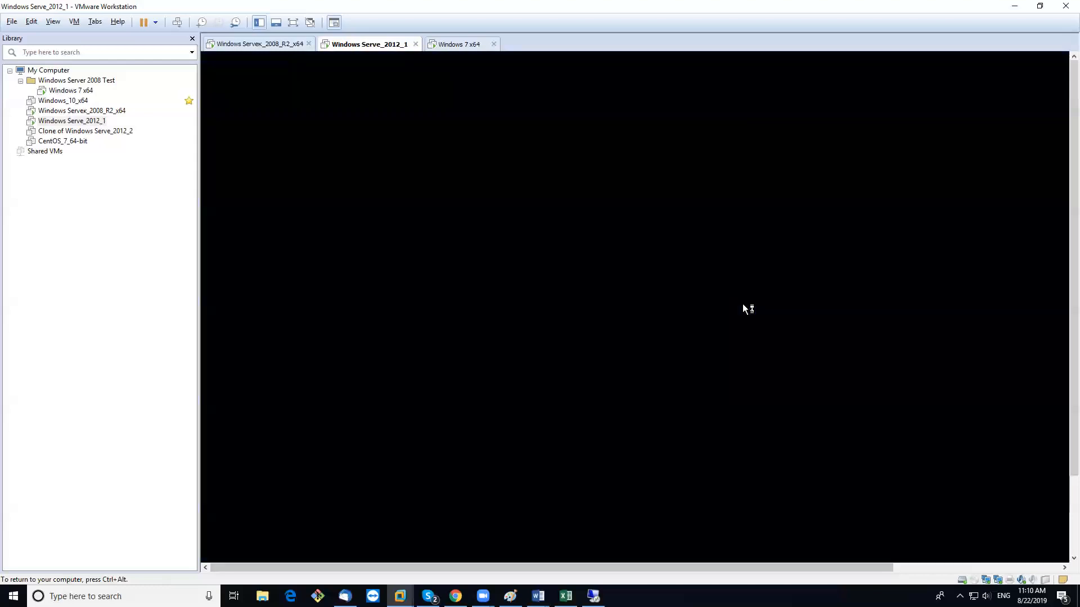
key(ctrl+alt)
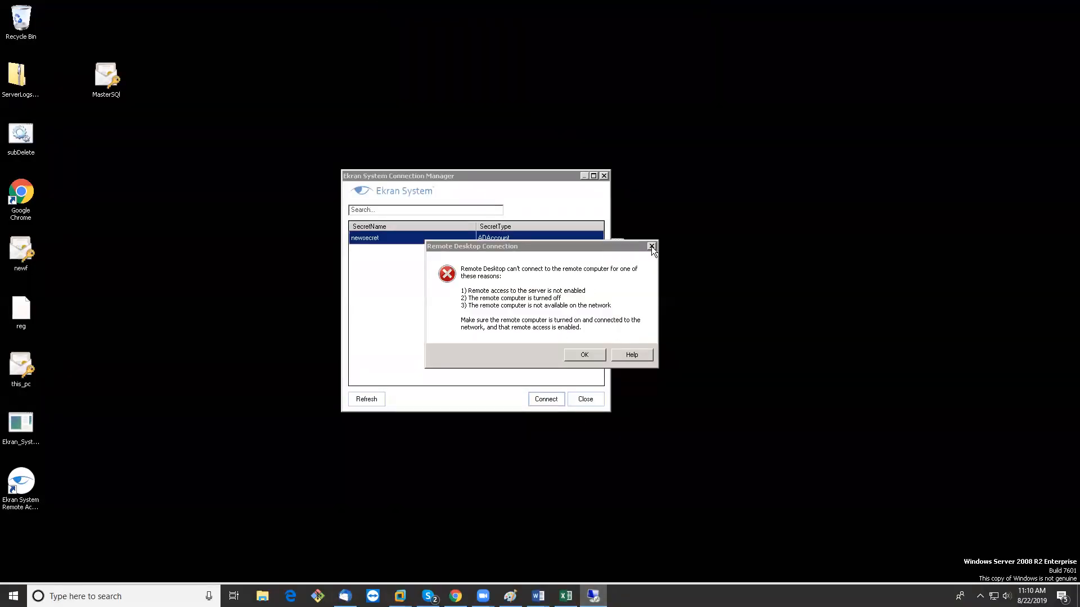
Return to the jump-server session and connect to node1 chosen from the Computer list
key(Return)
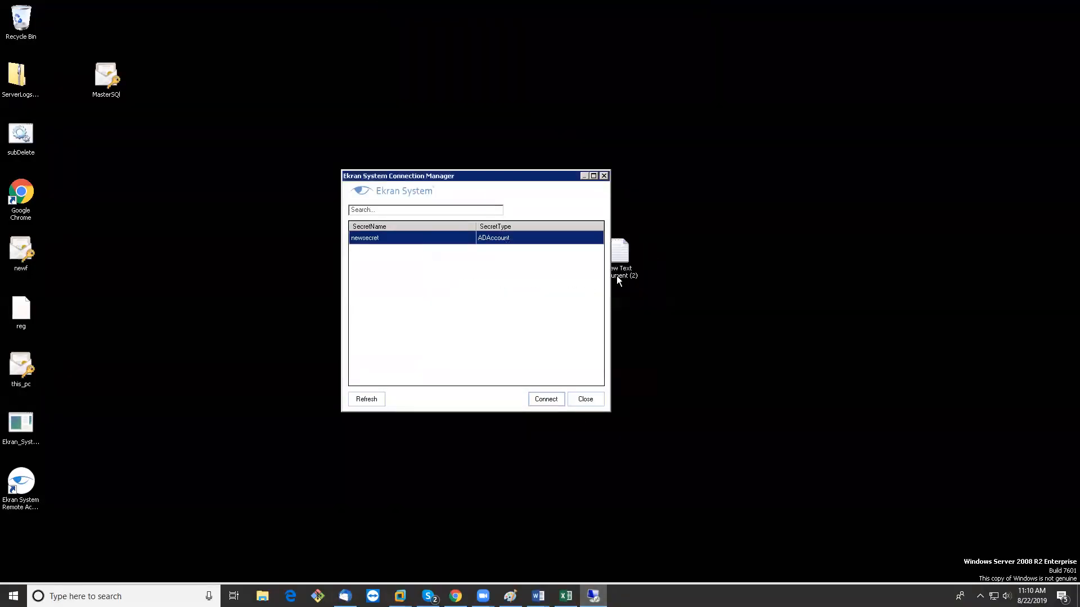
click(537, 400)
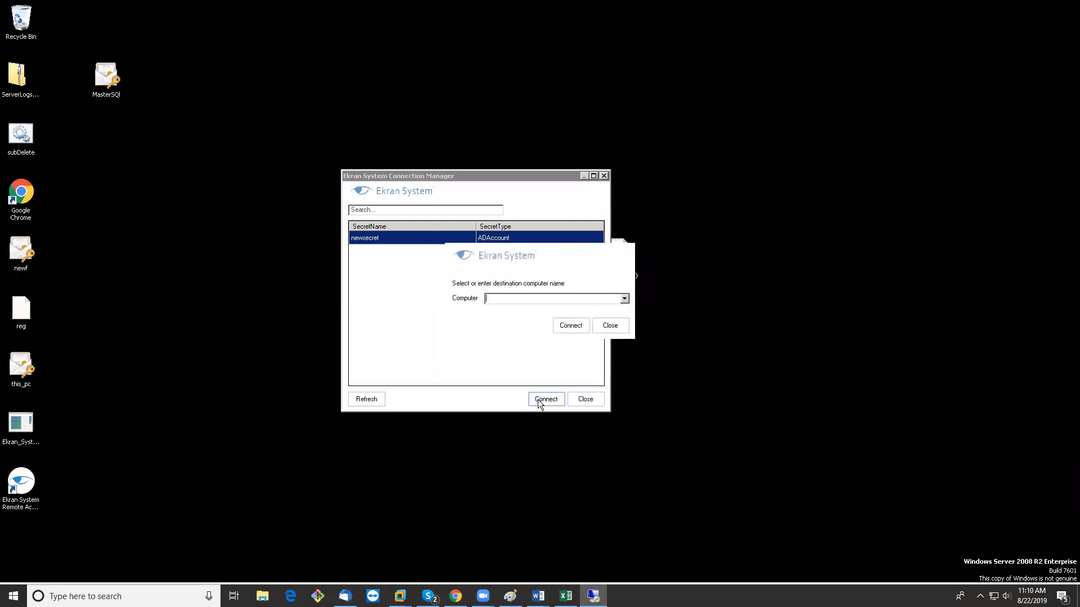
click(624, 298)
click(544, 316)
click(569, 326)
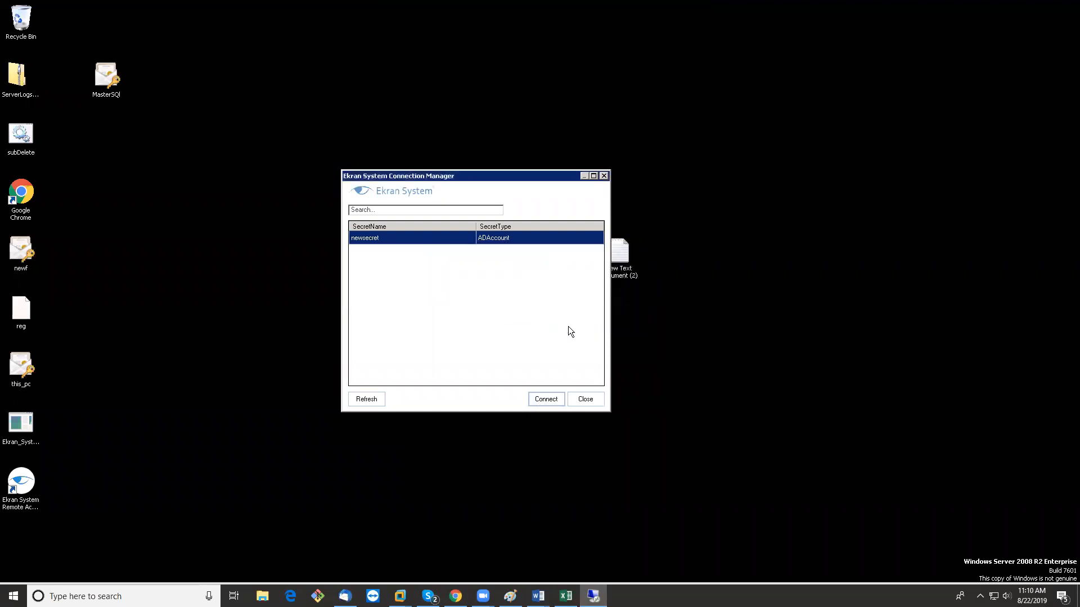
Move the Connection Manager window and retry connecting newsecret to node1
drag(503, 176, 280, 116)
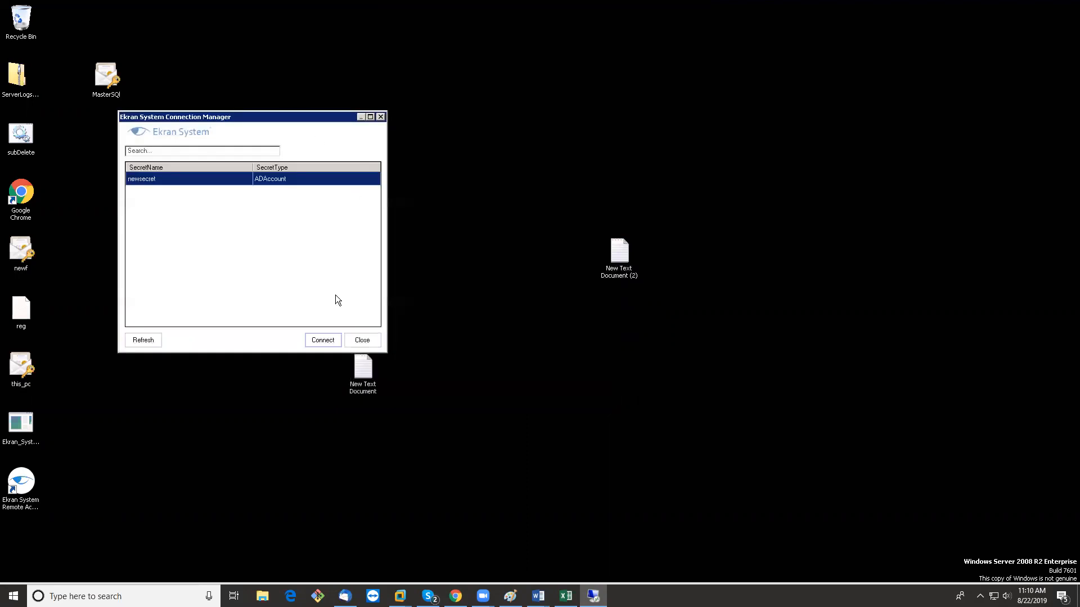
click(328, 341)
click(624, 298)
click(508, 315)
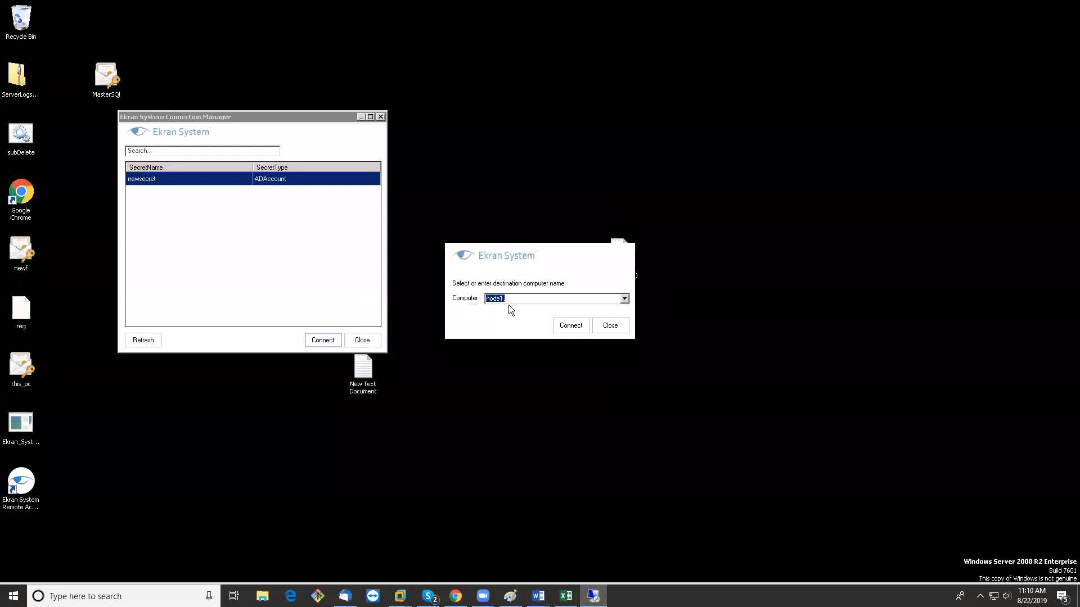
click(624, 299)
click(521, 324)
click(564, 327)
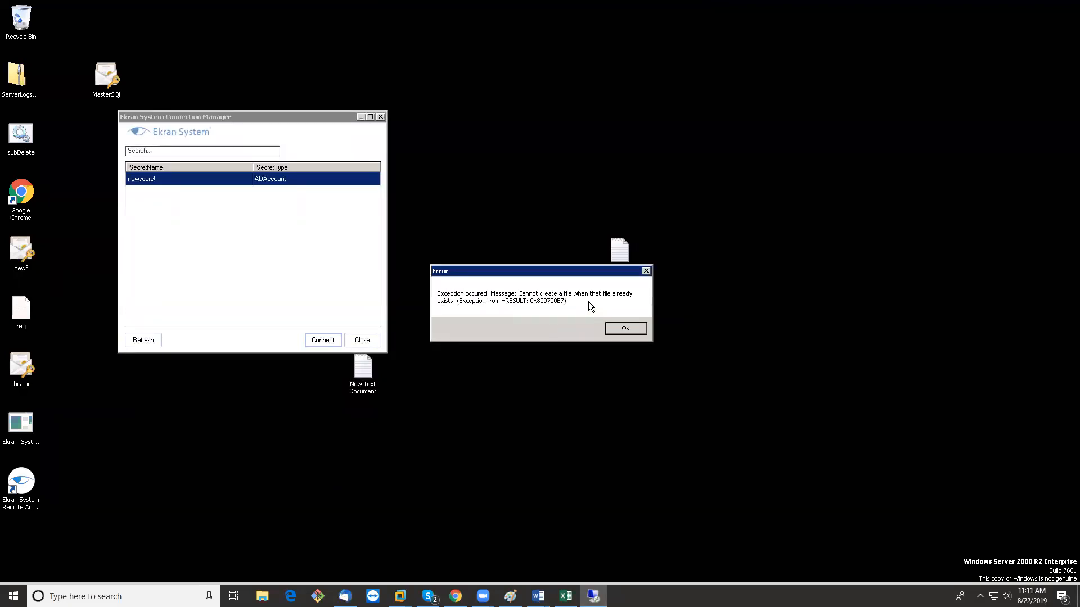
Dismiss the file-already-exists error, recentre the window and minimize the remote session
click(646, 271)
drag(241, 122, 447, 146)
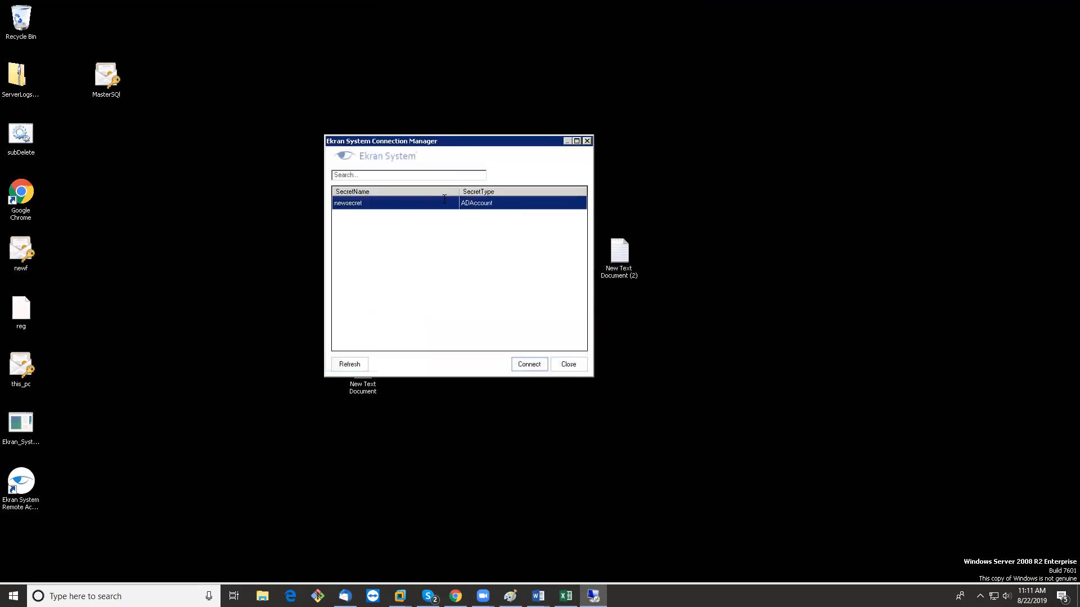
mouse_move(574, 6)
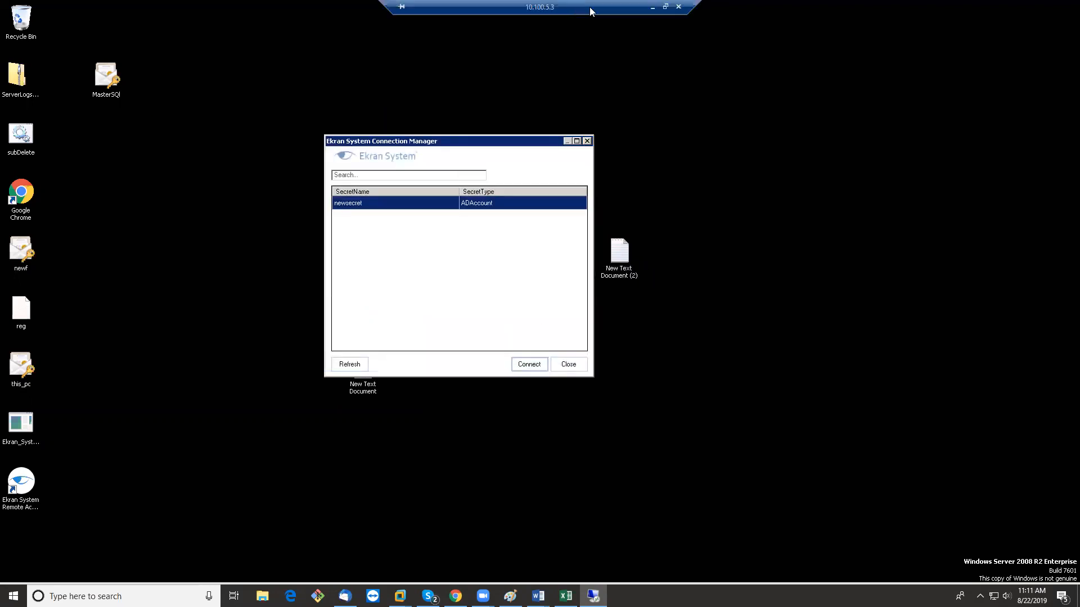
click(650, 9)
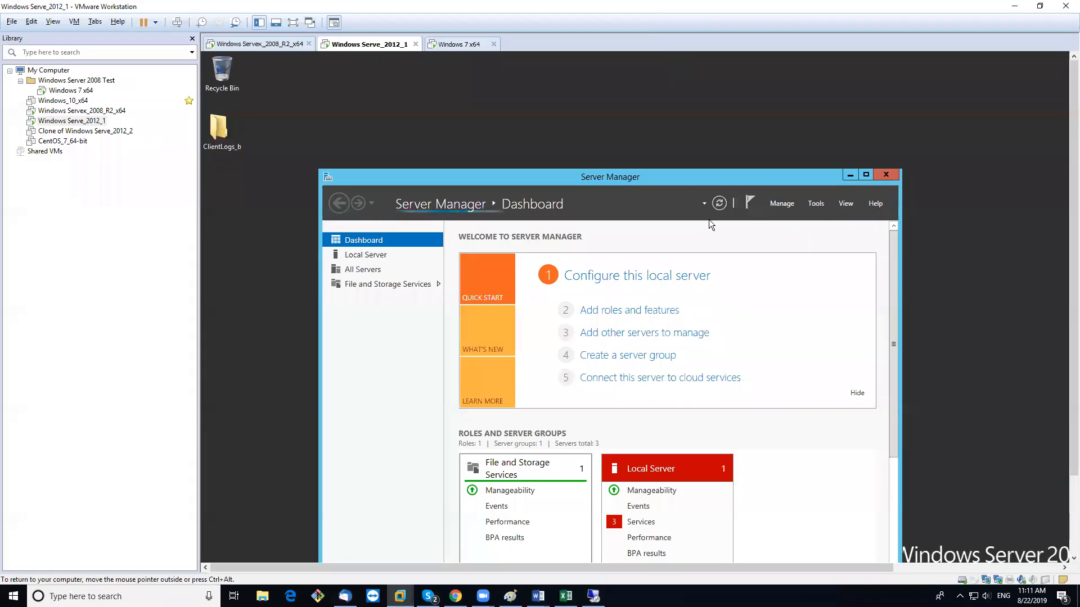
Close Server Manager and open the System properties of This PC from File Explorer
click(881, 174)
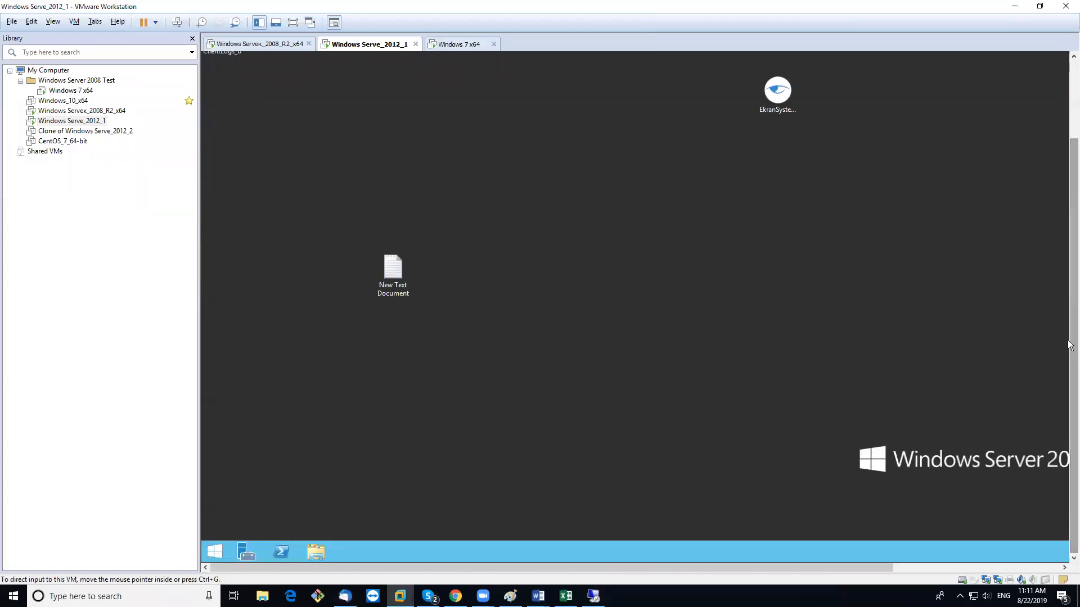
click(310, 551)
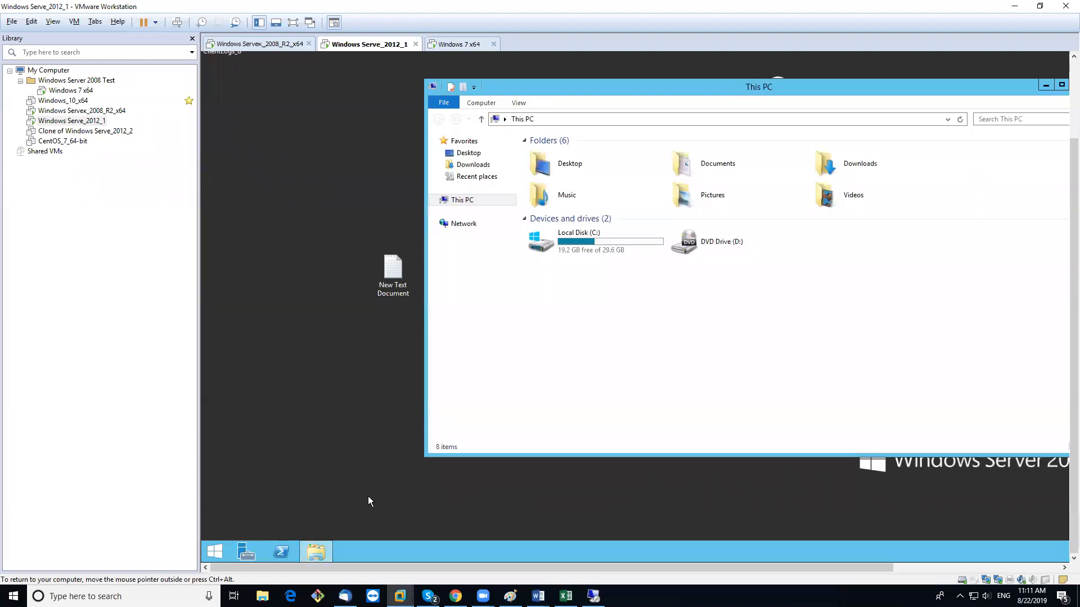
right_click(465, 201)
click(509, 328)
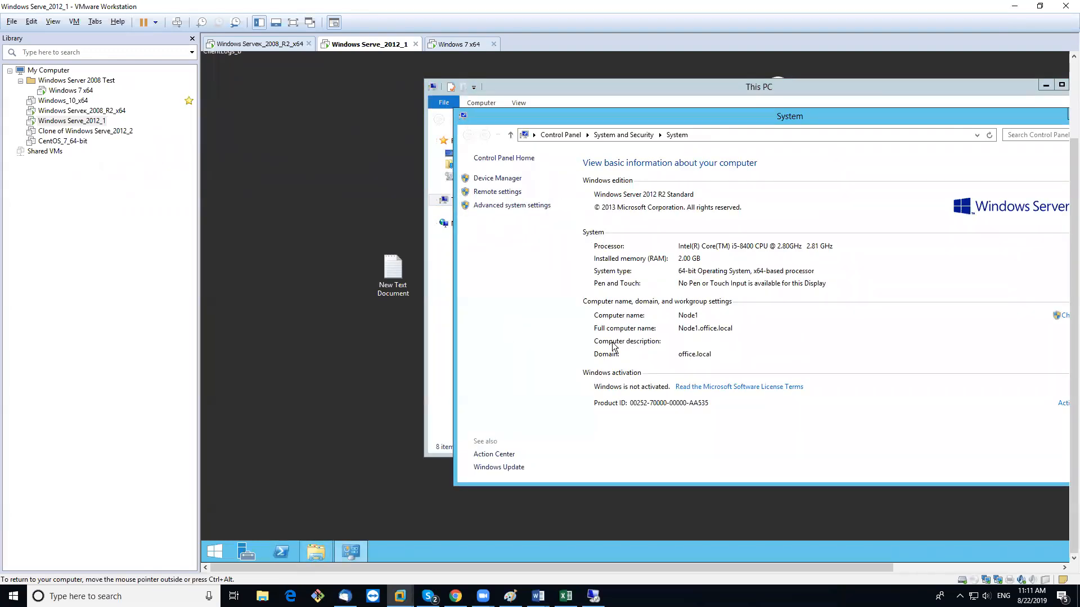
drag(1031, 118, 890, 161)
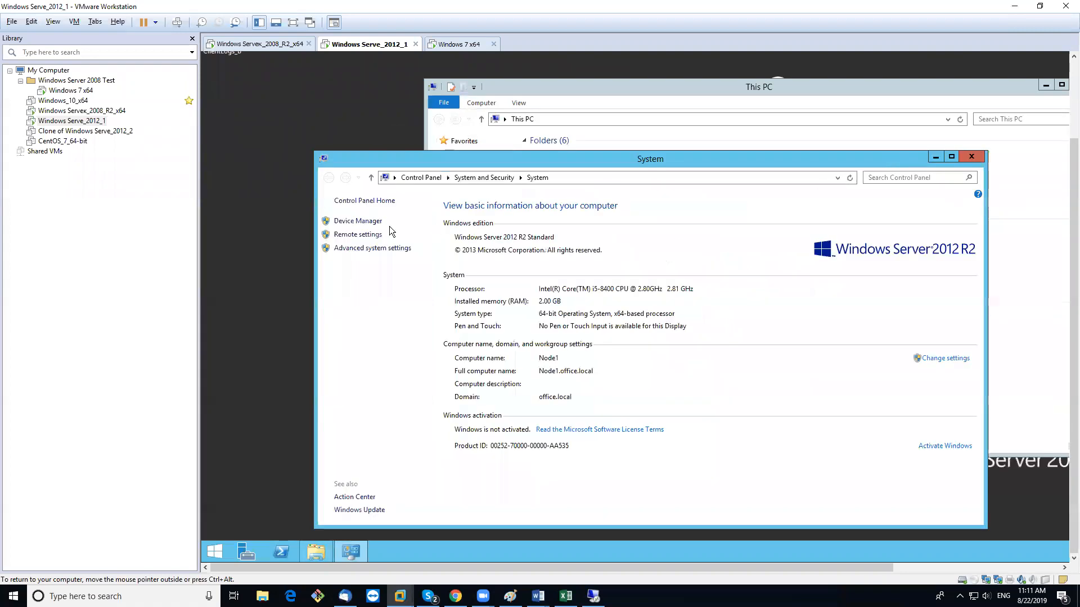
Enable 'Allow remote connections to this computer', acknowledge the firewall note, and apply
click(356, 235)
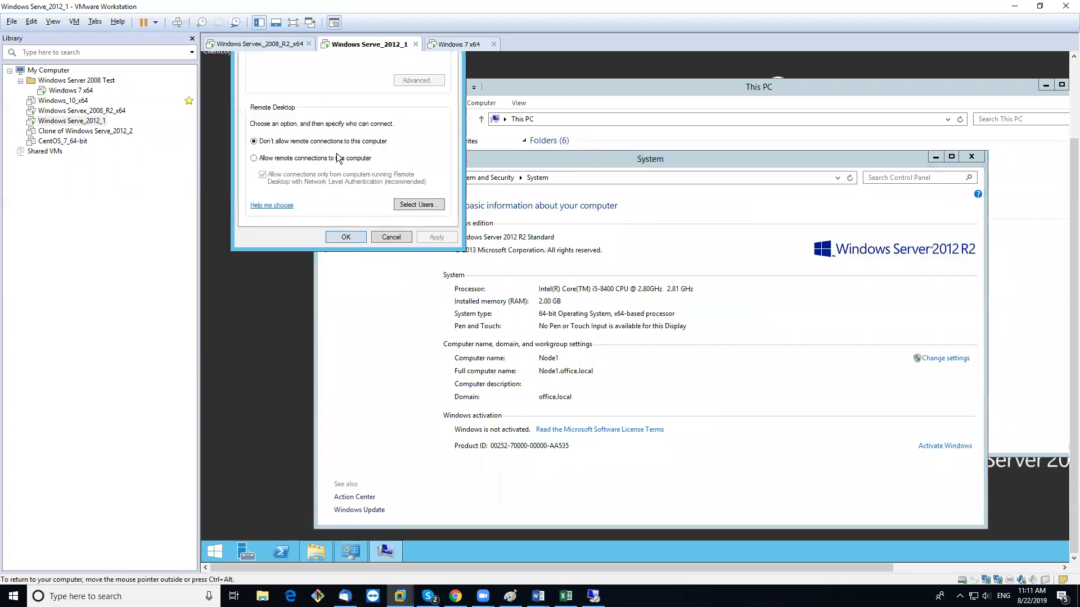
click(285, 160)
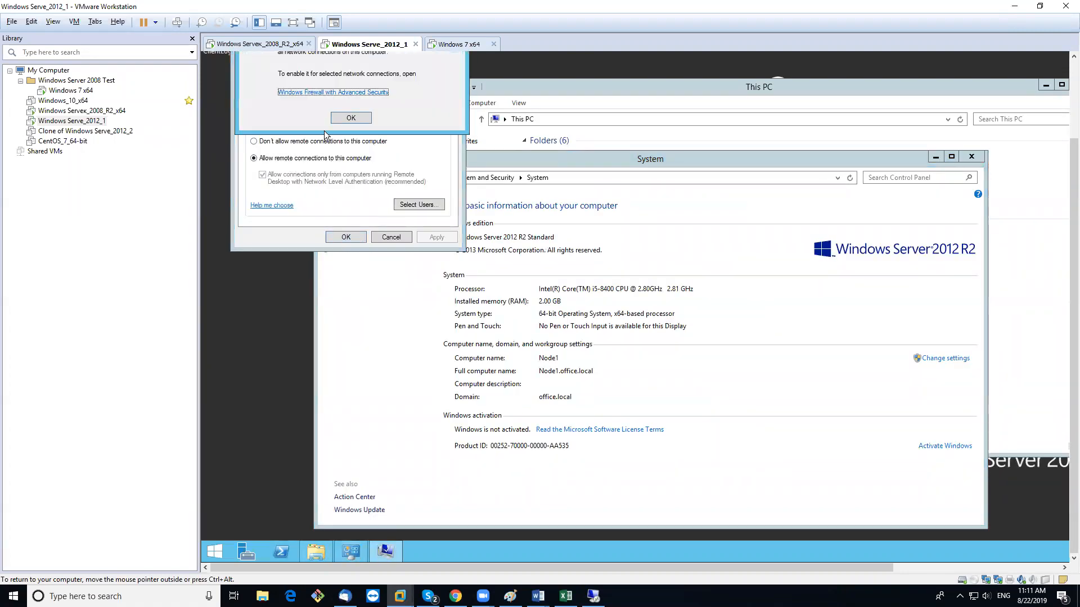
click(351, 118)
click(436, 237)
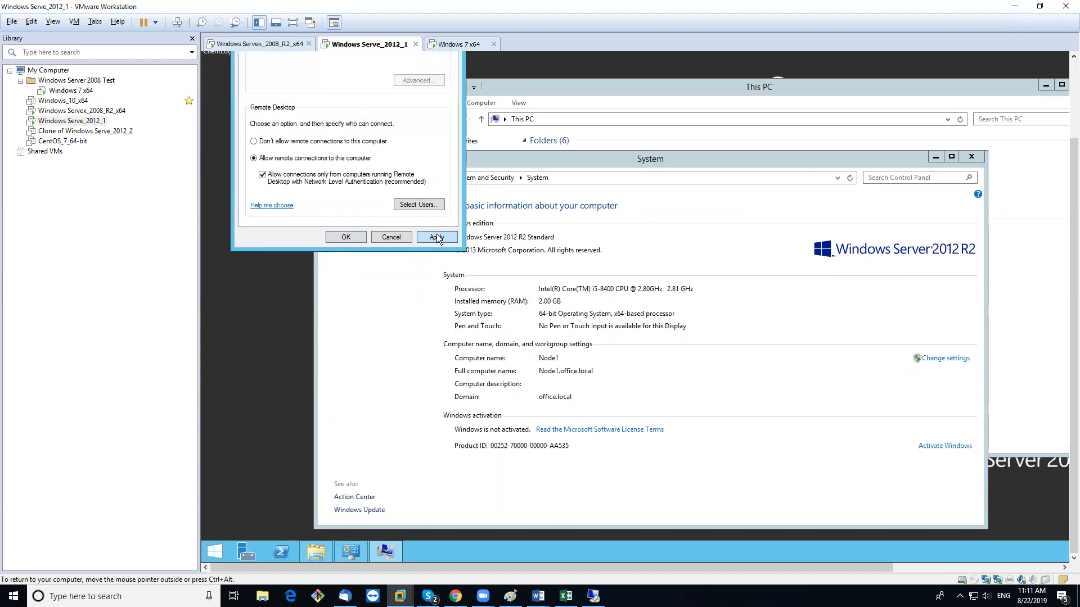
click(363, 238)
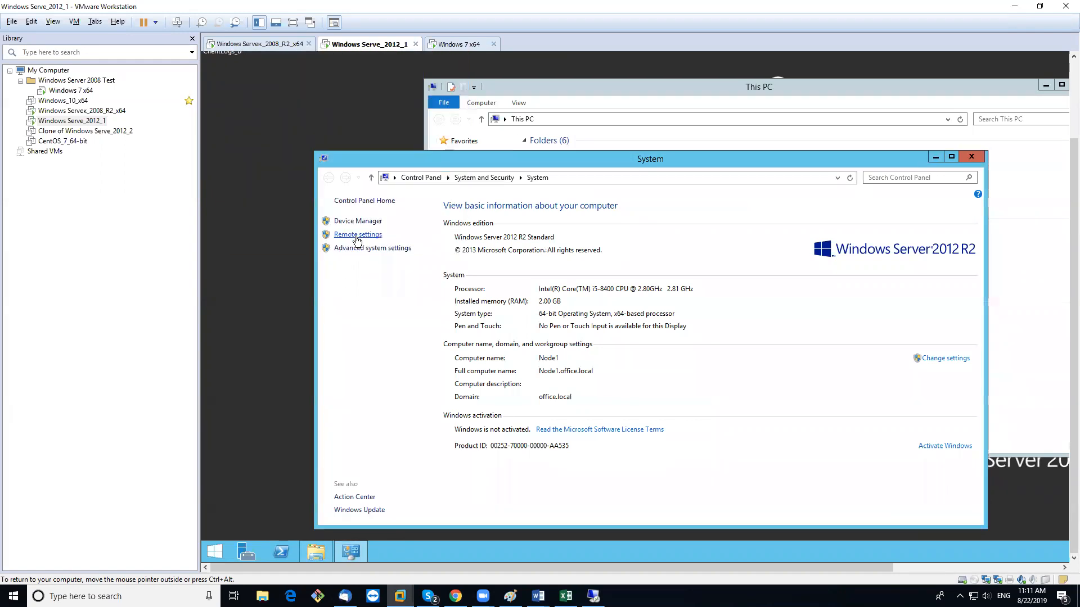
Close the System window, minimize This PC and minimize VMware
click(971, 156)
click(1047, 85)
click(1015, 7)
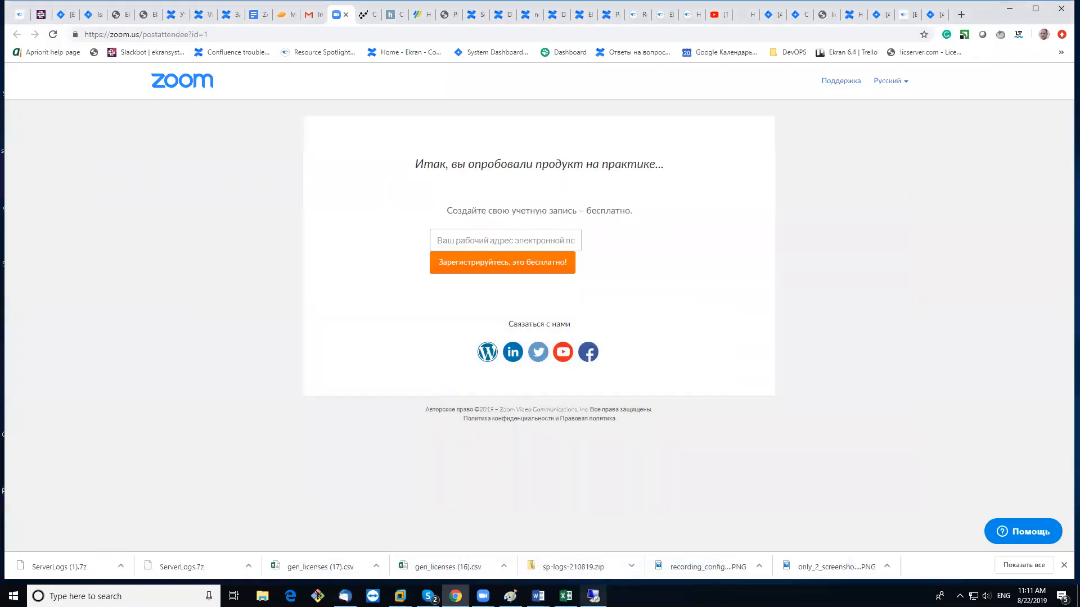
Restore the session, try connecting newsecret to node1, dismiss the error and close Connection Manager
click(593, 596)
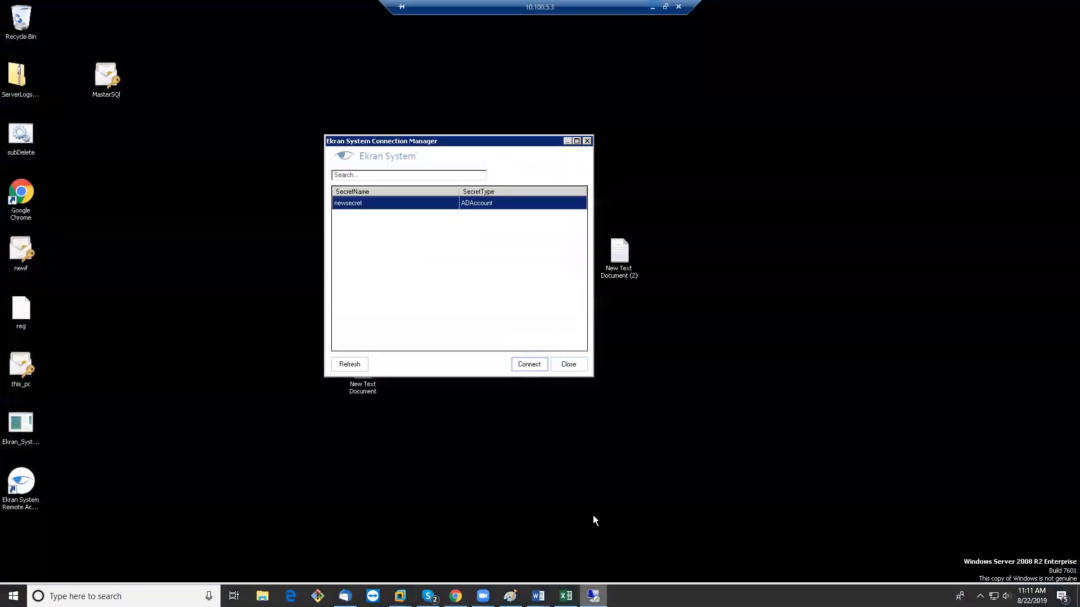
click(531, 365)
text(noe)
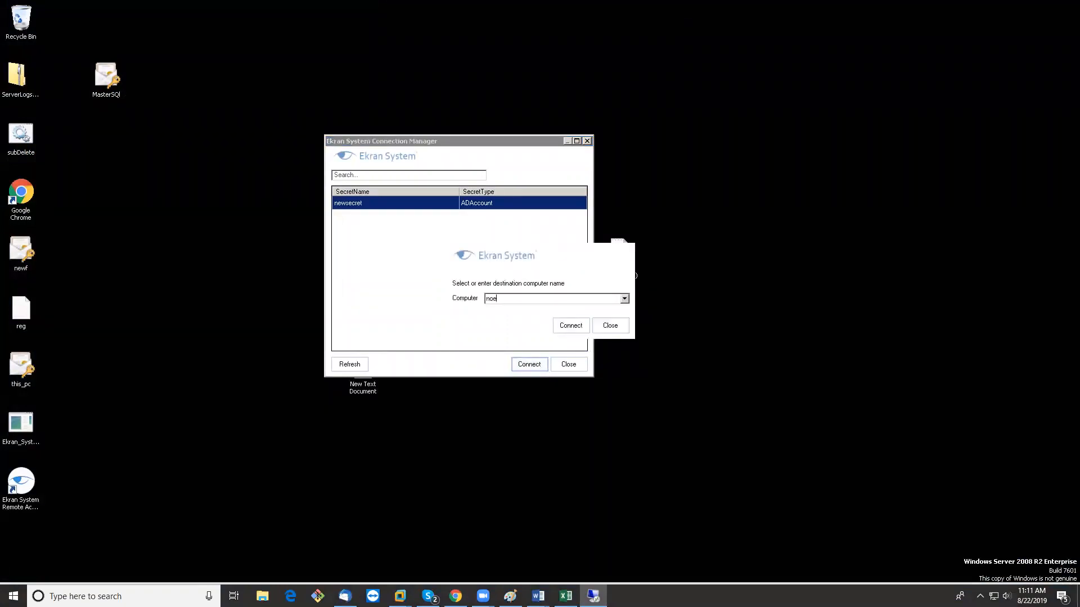
key(BackSpace)
text(de1)
click(569, 325)
click(618, 329)
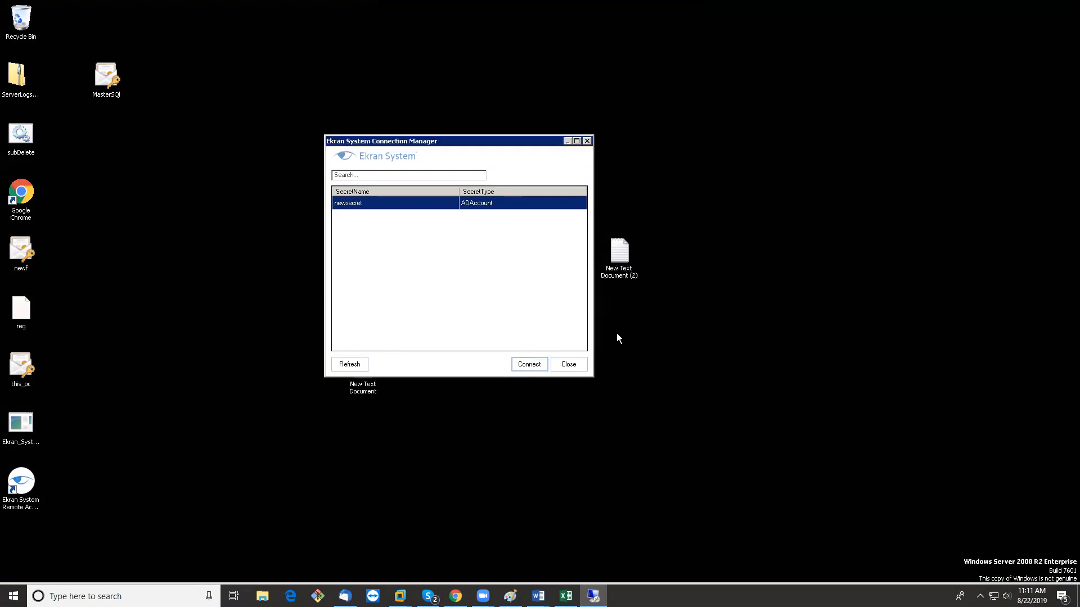
click(581, 329)
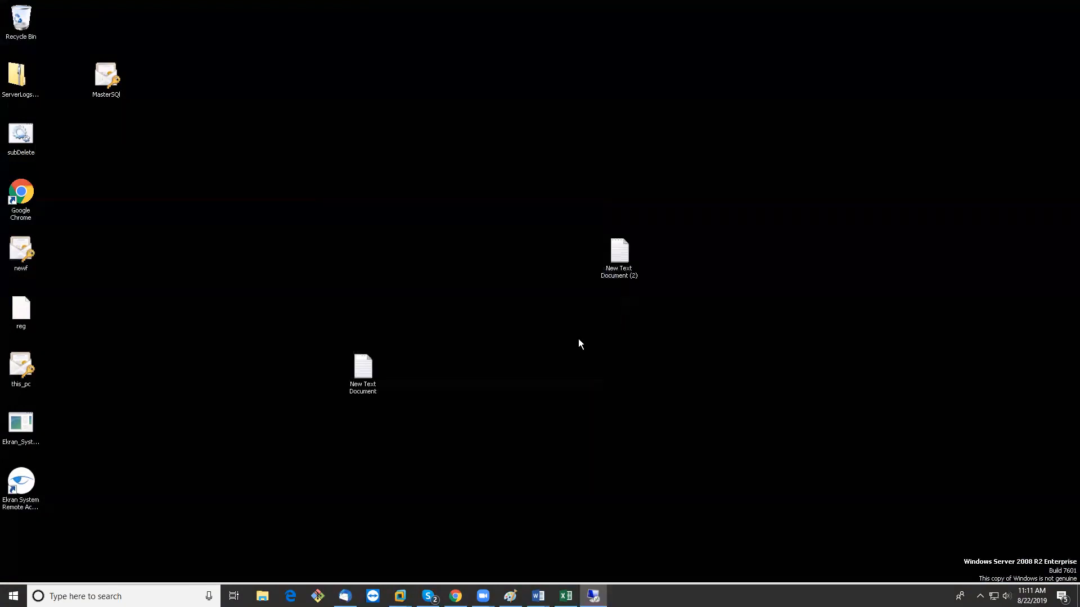
Relaunch Ekran System Remote Access, retry node1 from the Computer list, and dismiss the authentication error
double_click(23, 487)
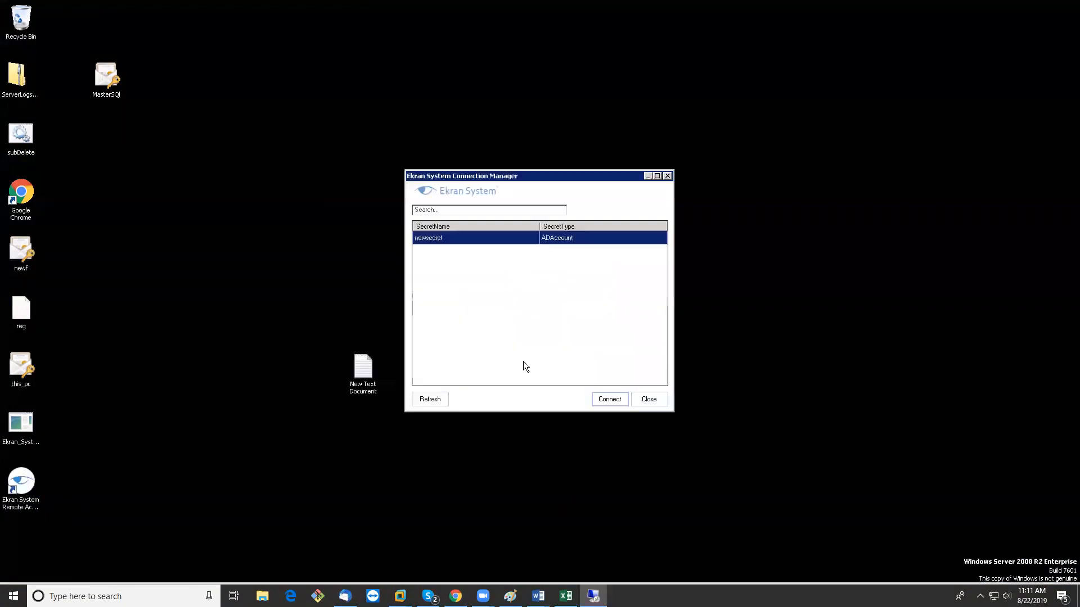
click(612, 399)
click(623, 298)
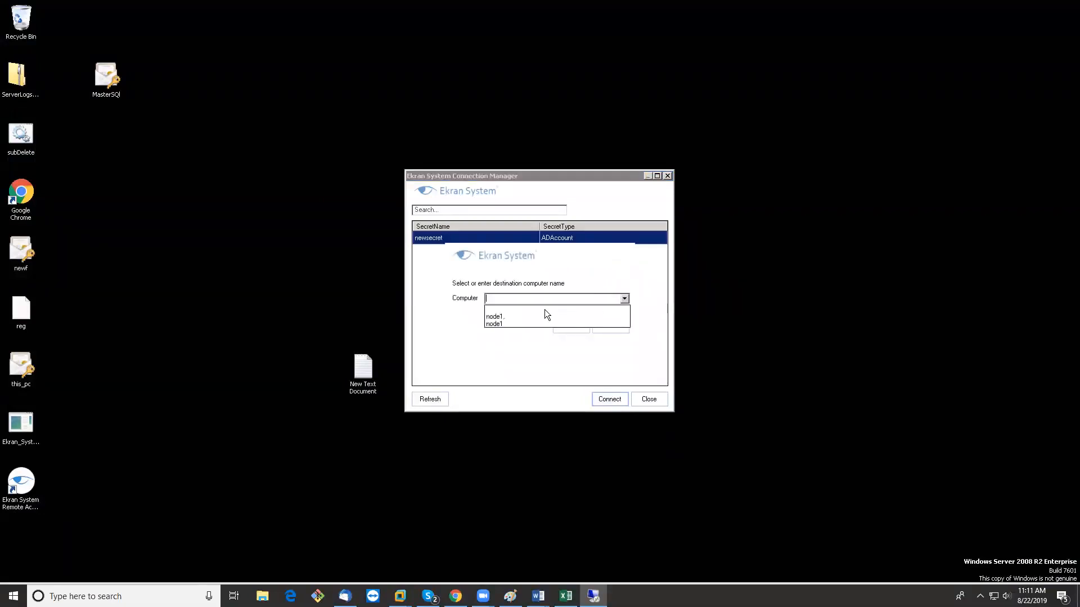
click(496, 321)
click(575, 326)
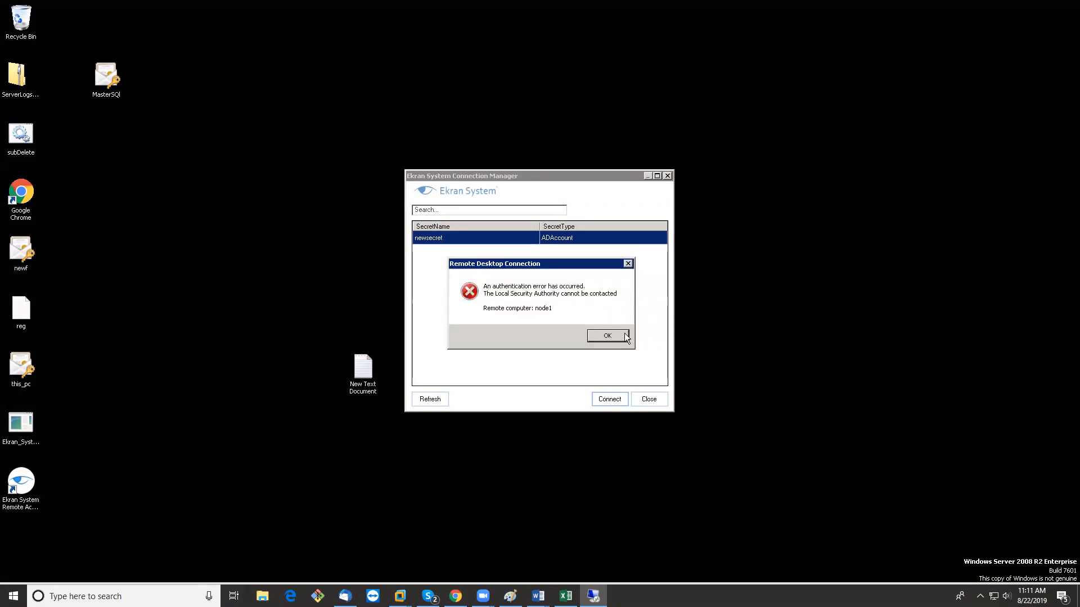
click(617, 335)
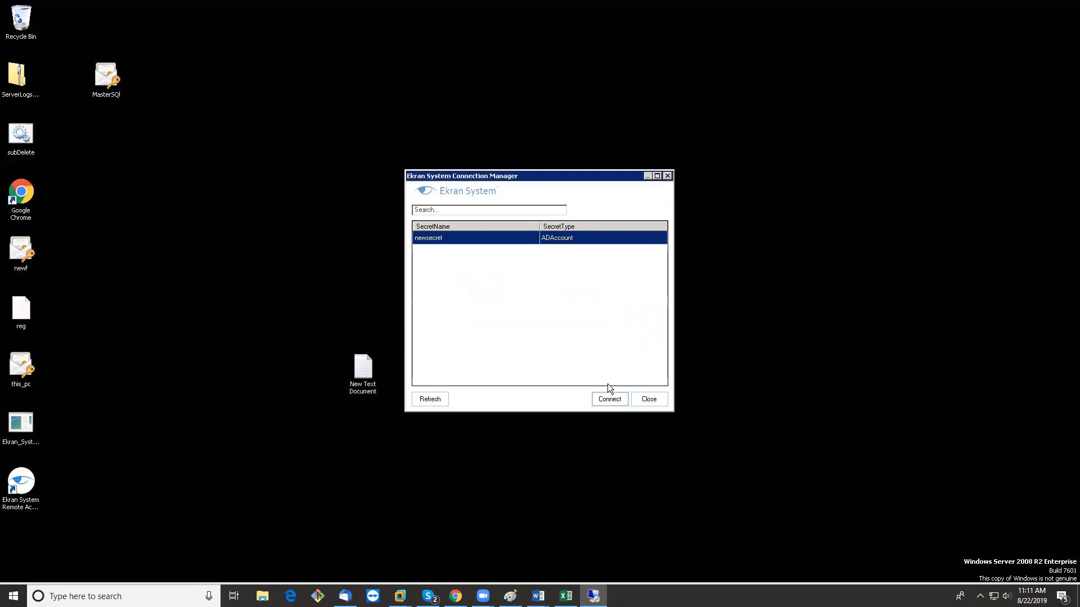
click(430, 400)
click(614, 399)
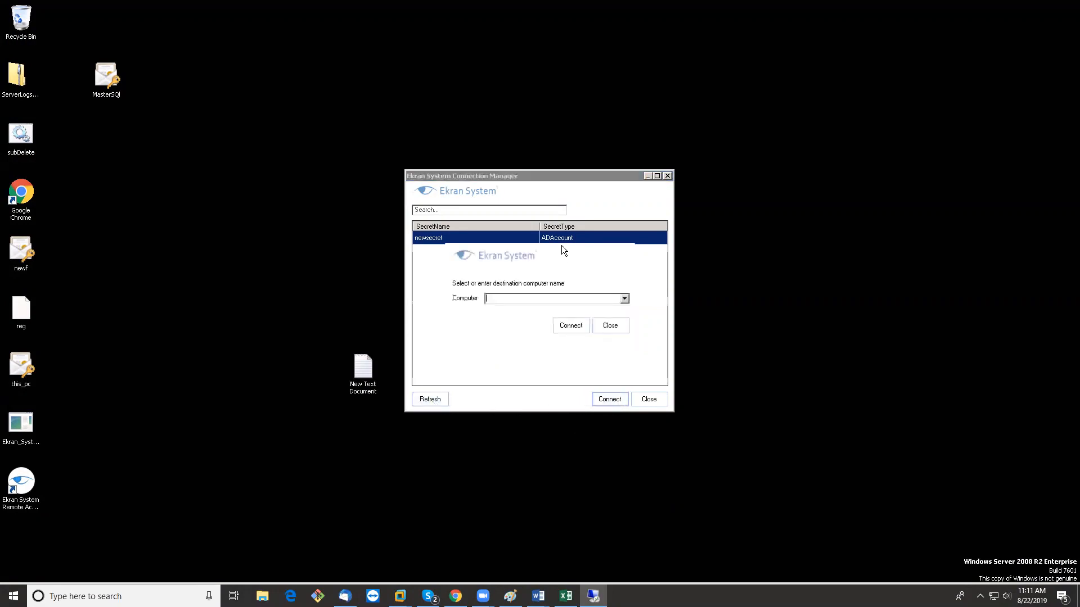
text(node1)
click(572, 325)
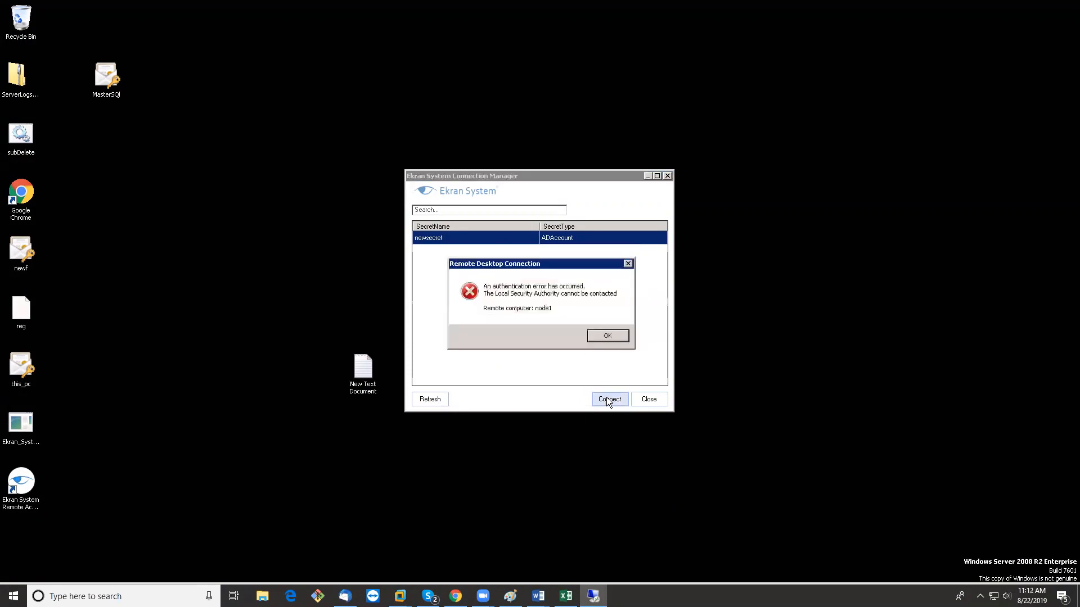
click(614, 336)
mouse_move(768, 5)
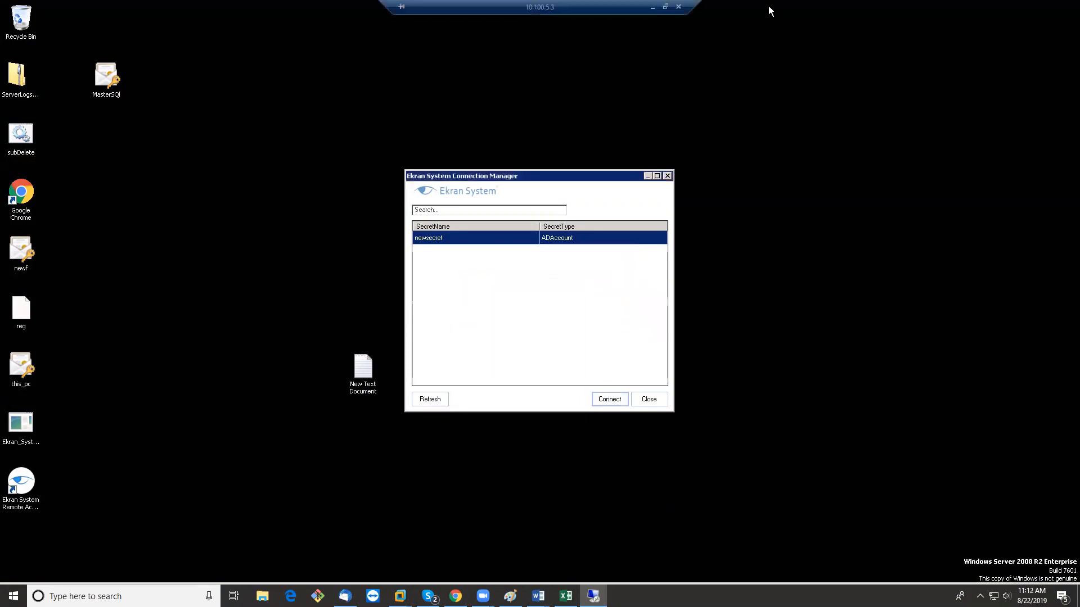
click(652, 8)
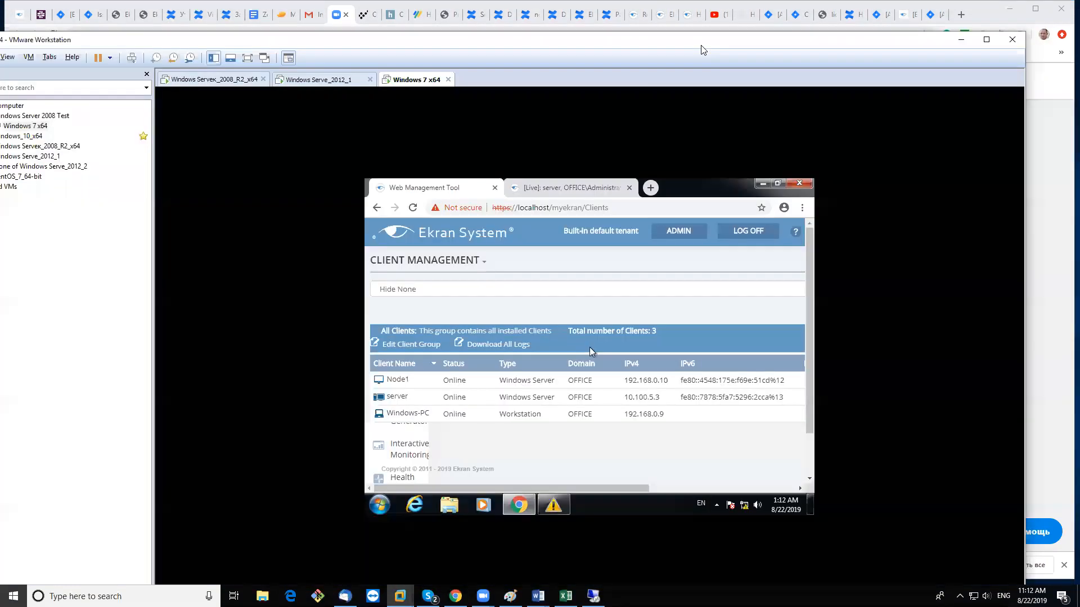
Maximize VMware, show the Windows 7 VM full screen and open Password Management
double_click(701, 45)
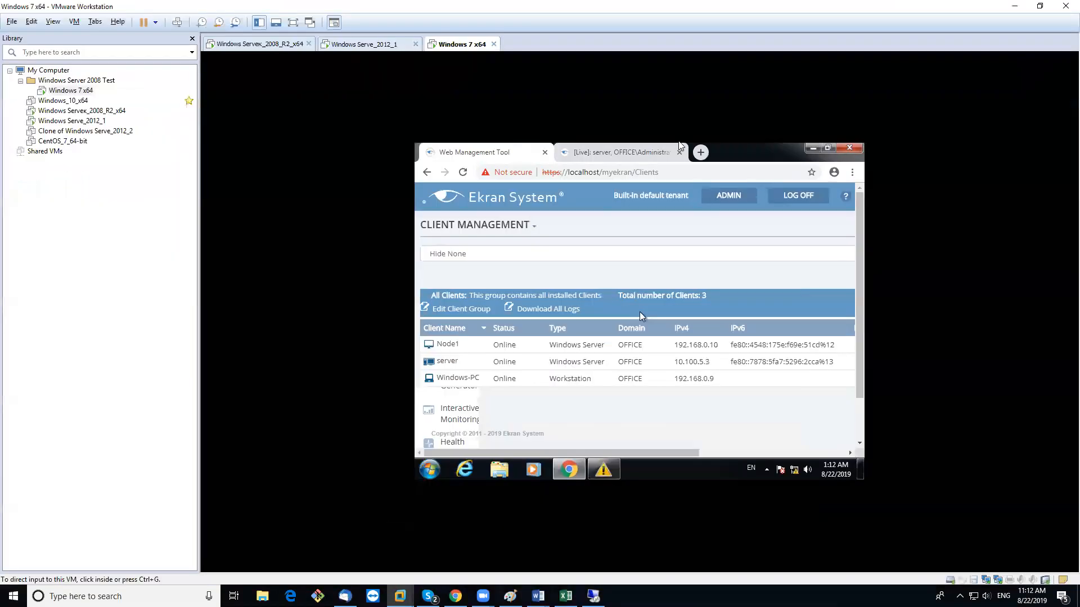
click(288, 23)
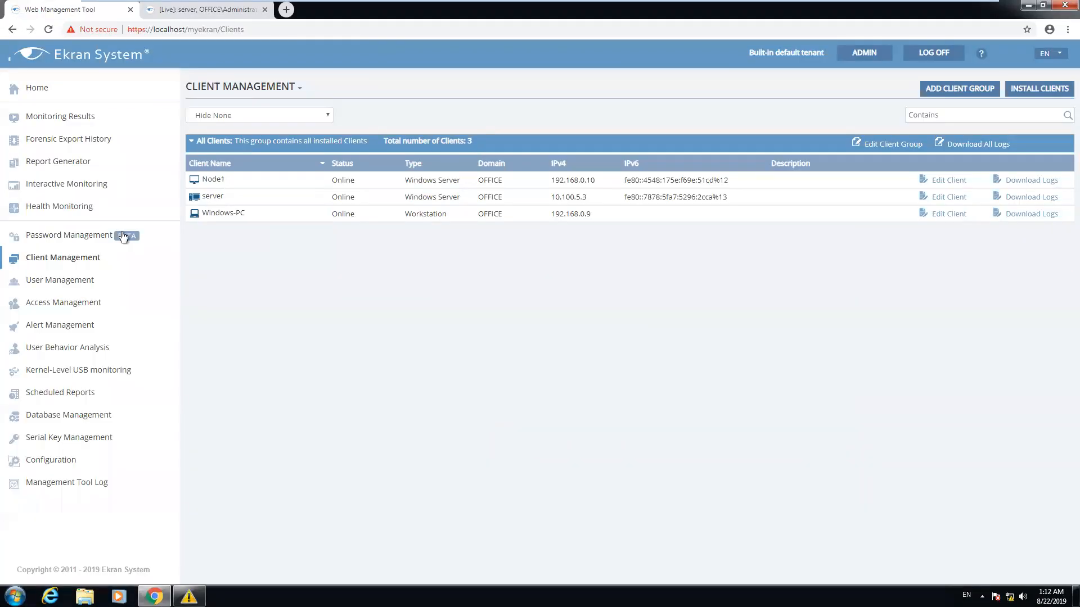
click(70, 237)
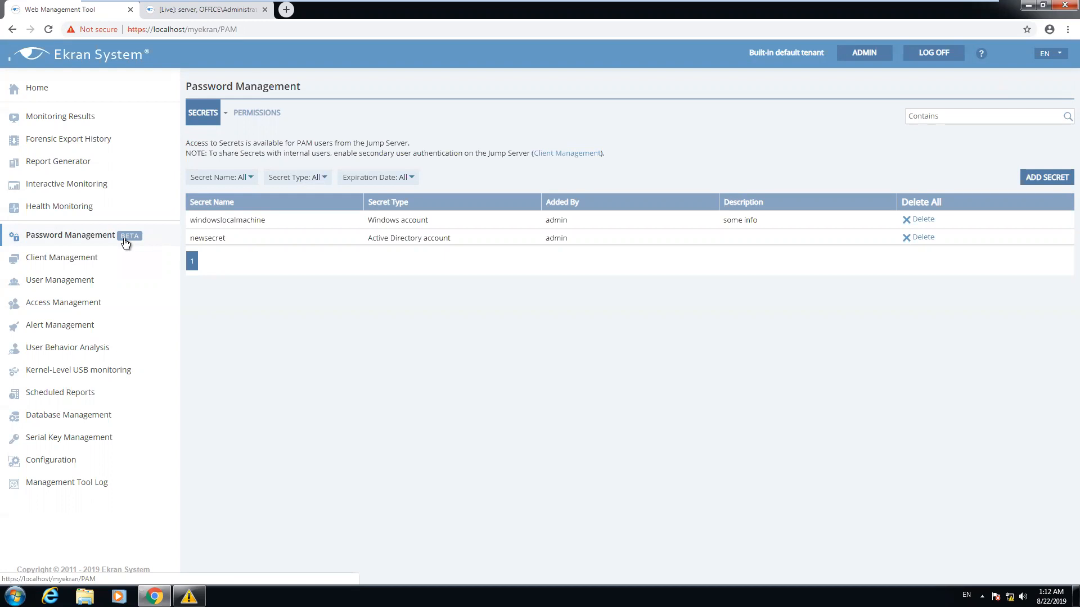
Close the [Live] browser tab and the Windows Serve_2012_1 VM tab, then reopen Alert Management
click(66, 328)
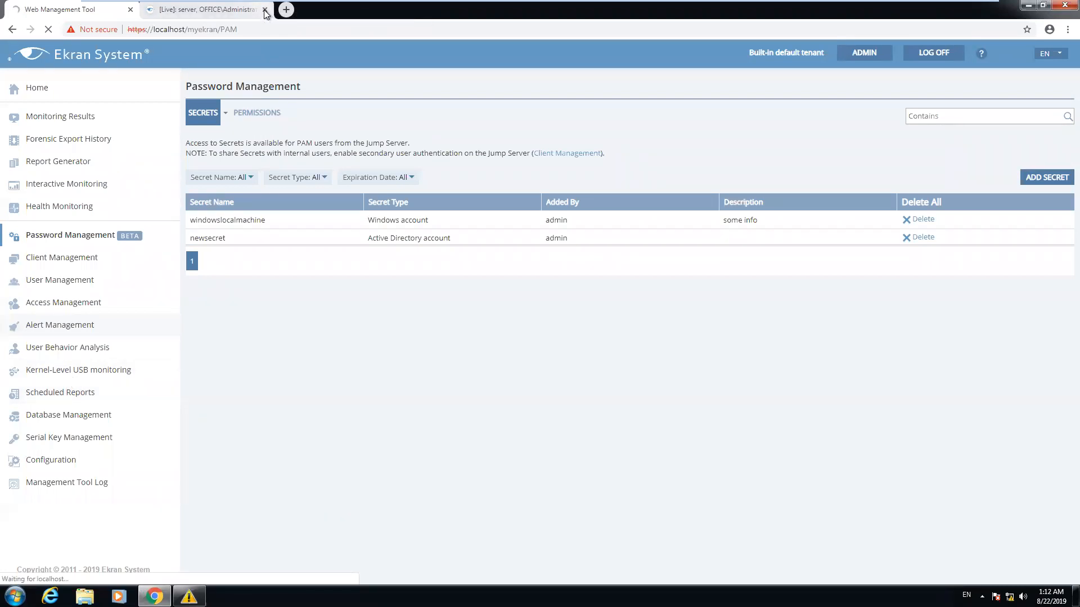
click(265, 10)
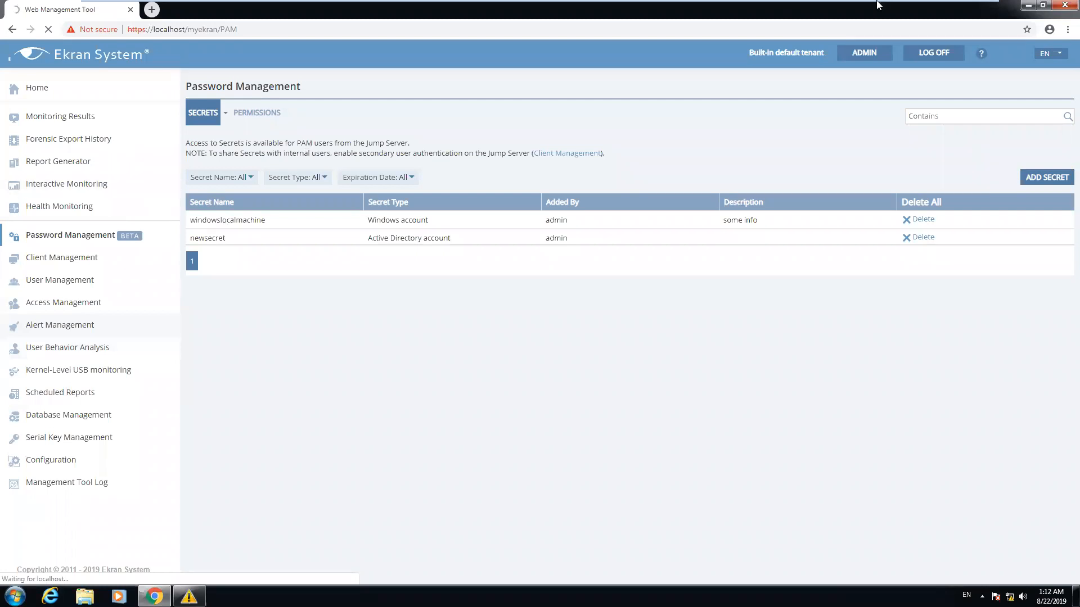
mouse_move(828, 6)
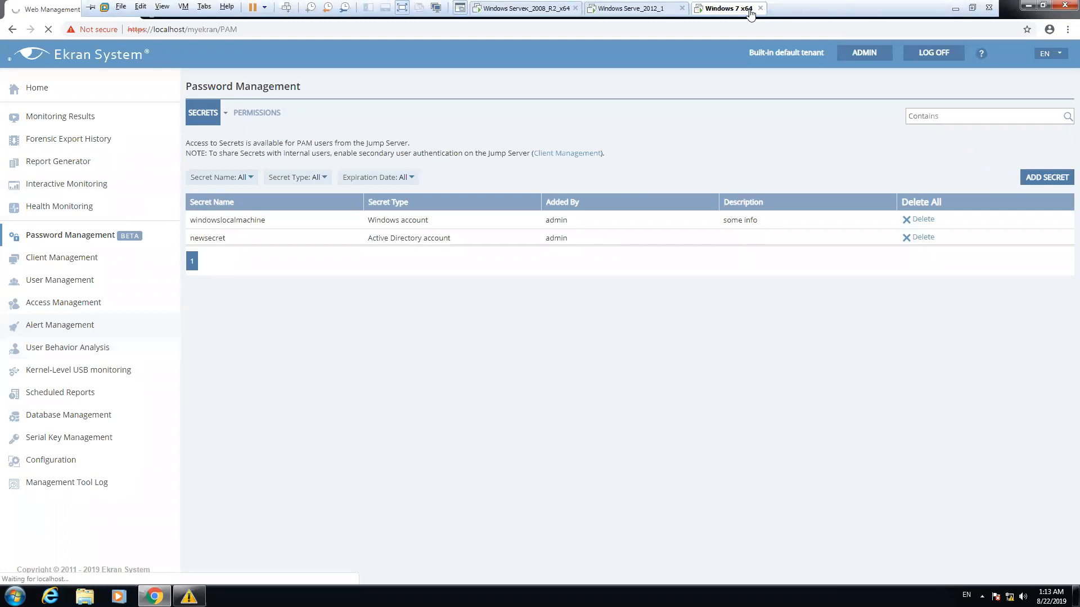
click(681, 9)
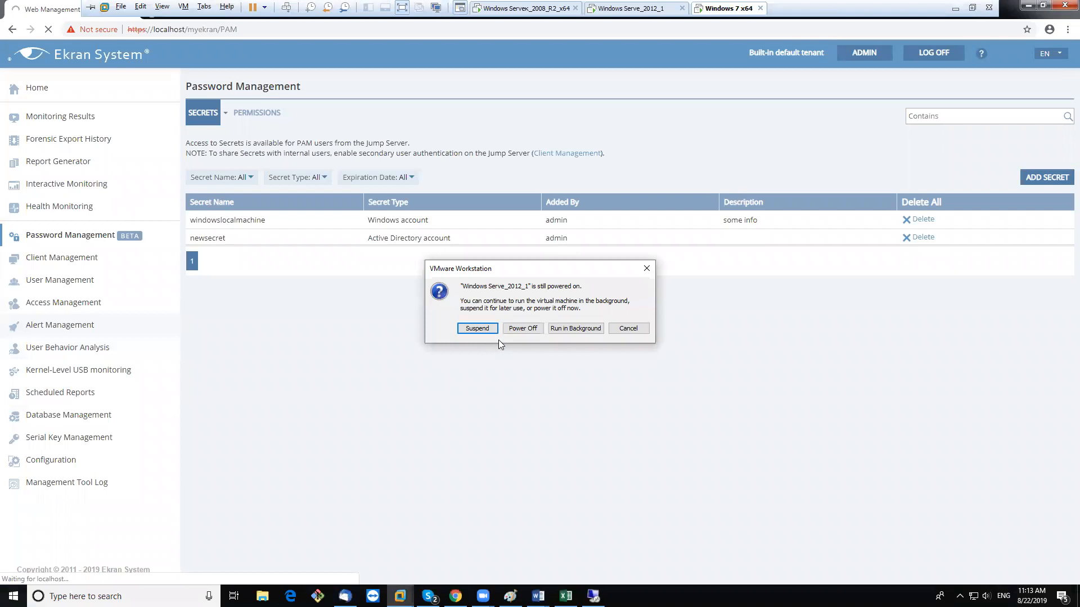
click(523, 328)
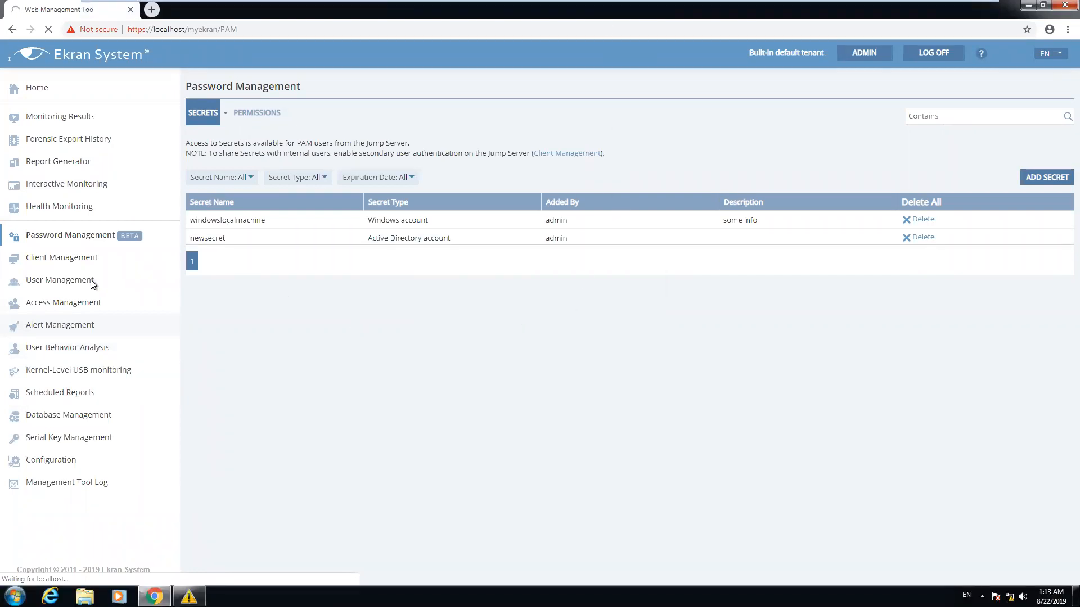
click(64, 327)
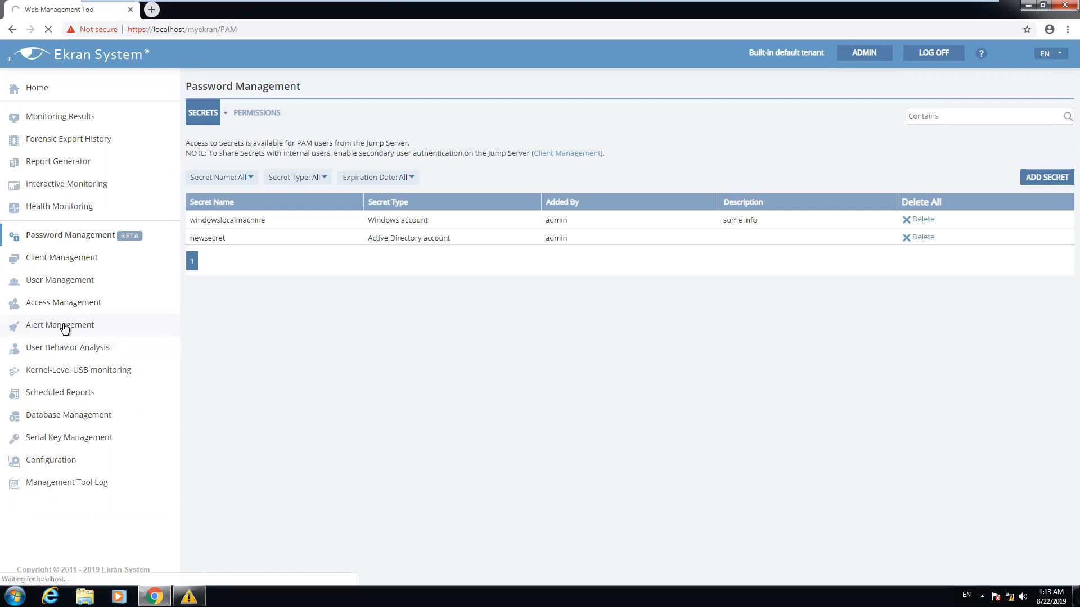
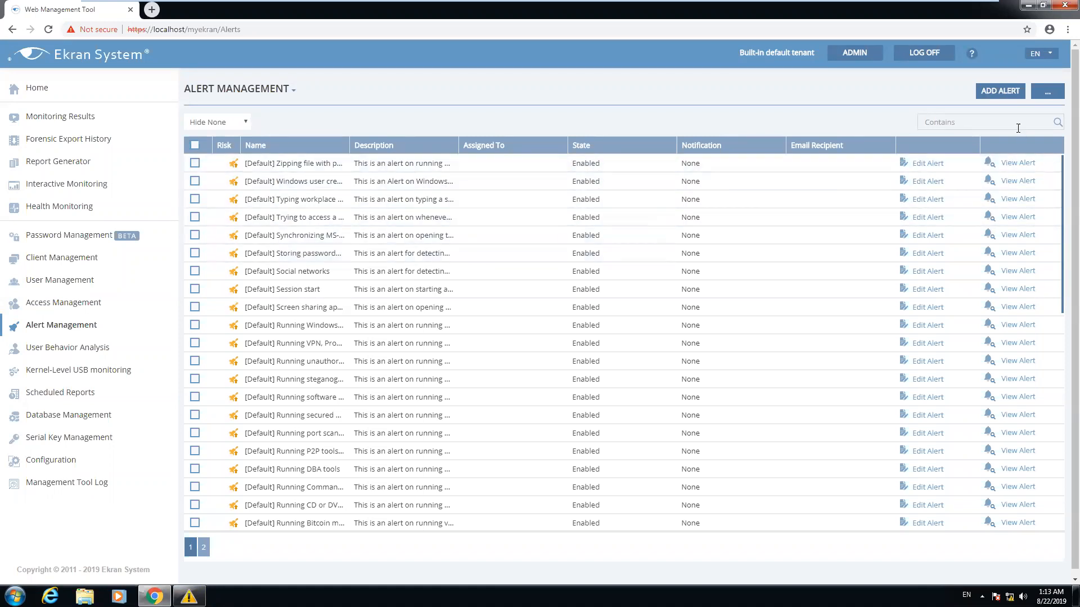
Start a new enabled alert named 'cmd open'
click(1004, 90)
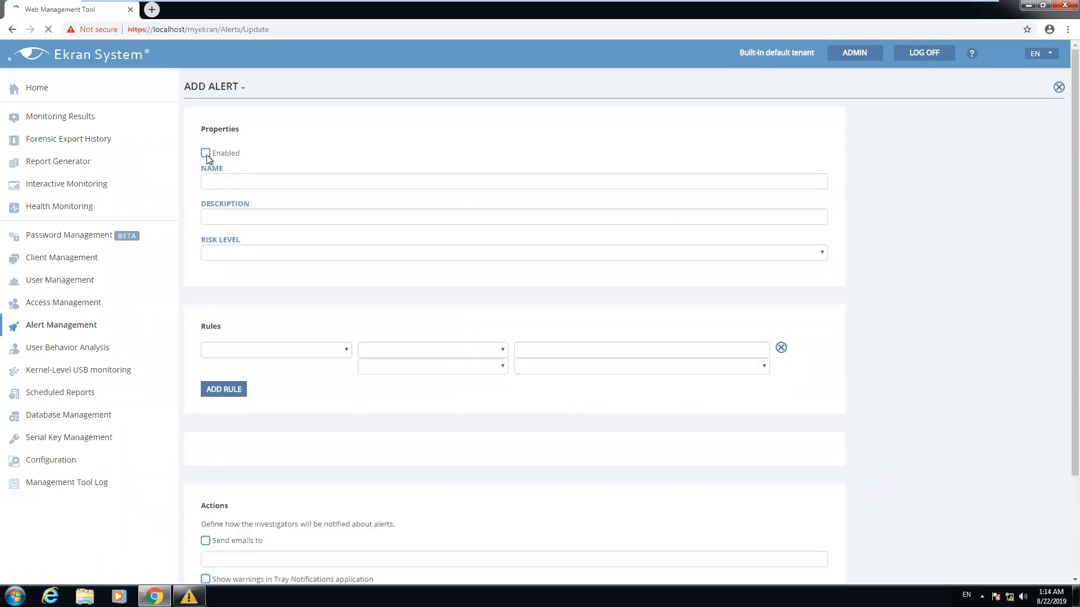
click(207, 154)
click(229, 180)
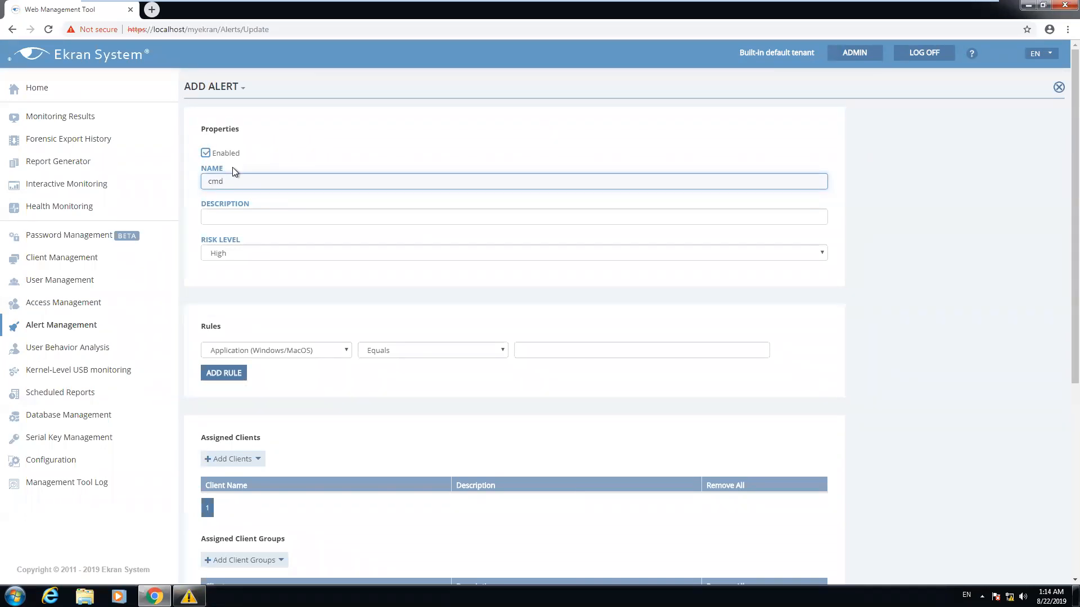
text(cmd open)
click(300, 217)
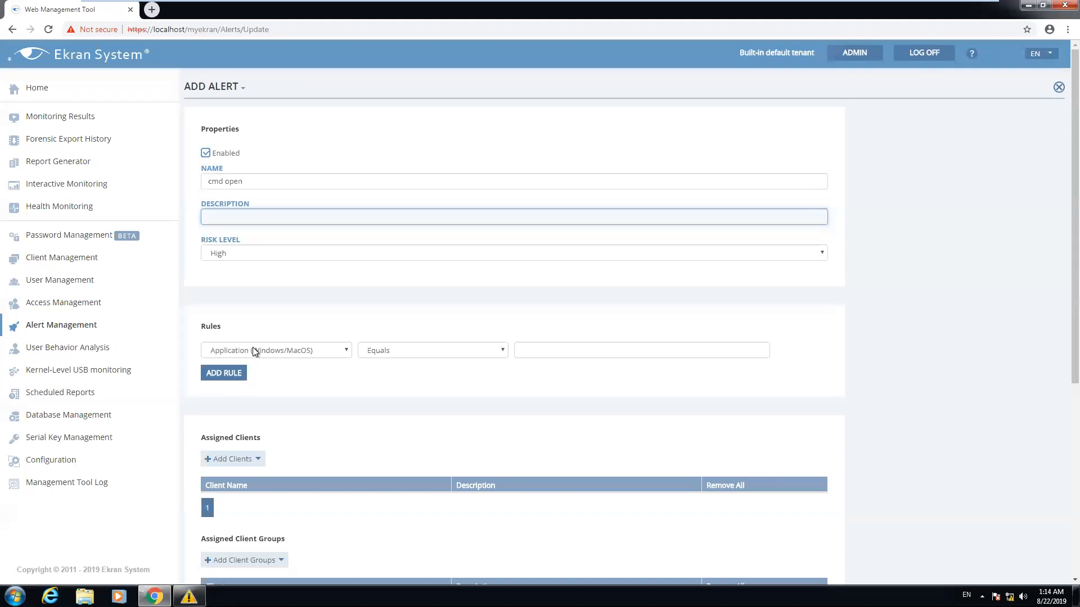
Add a rule matching Application Like cmd.exe
click(288, 353)
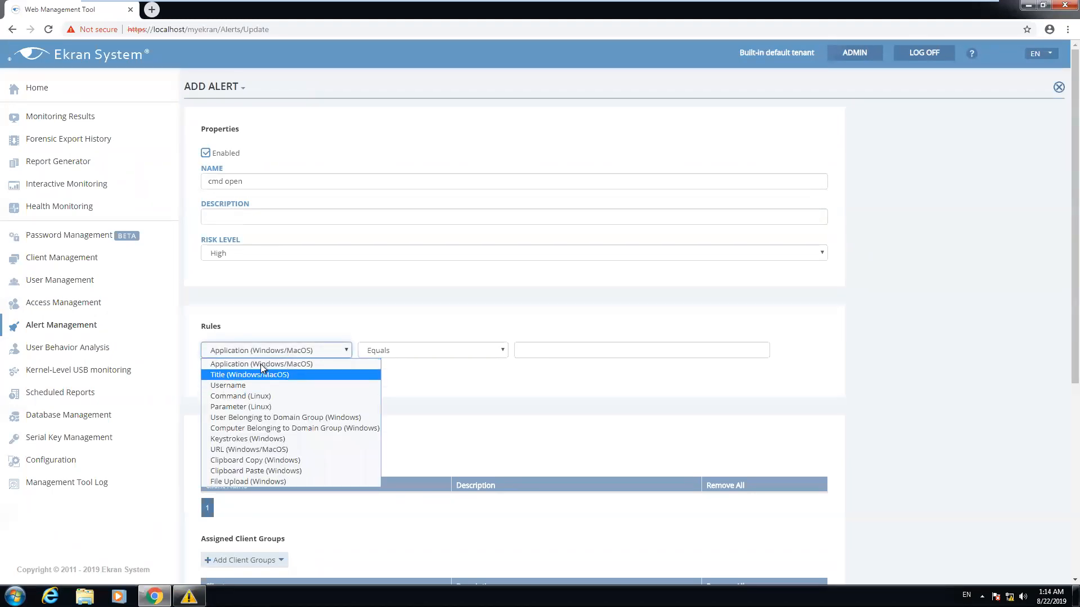
click(315, 365)
click(397, 349)
click(390, 373)
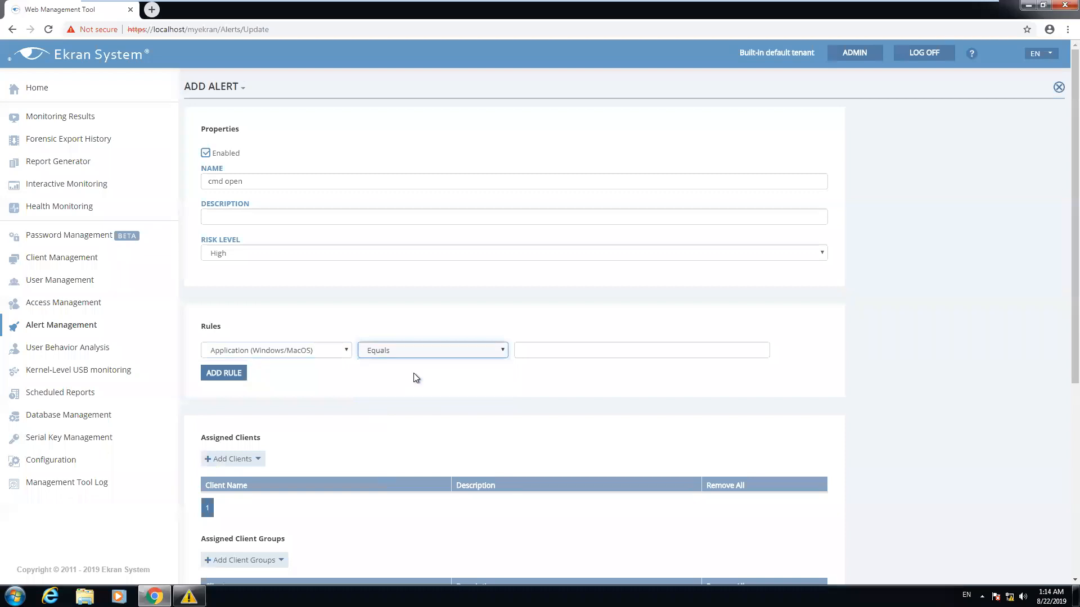
click(558, 350)
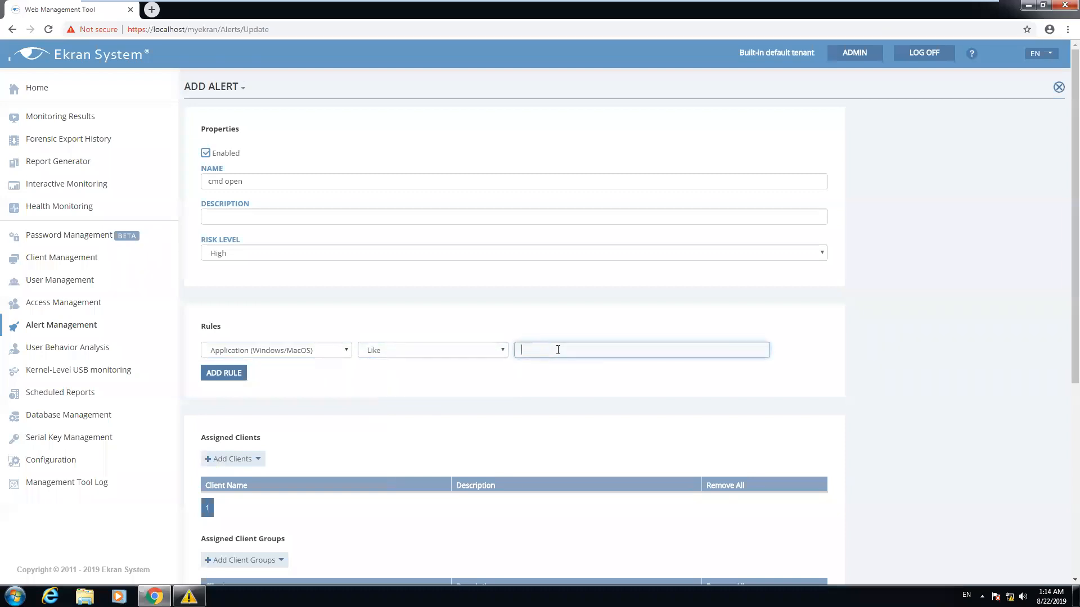
text(cmd)
text(.exn)
Add a second rule matching the window Title with Like
click(243, 373)
click(292, 373)
click(265, 398)
click(434, 372)
click(411, 393)
click(527, 374)
text(cmd)
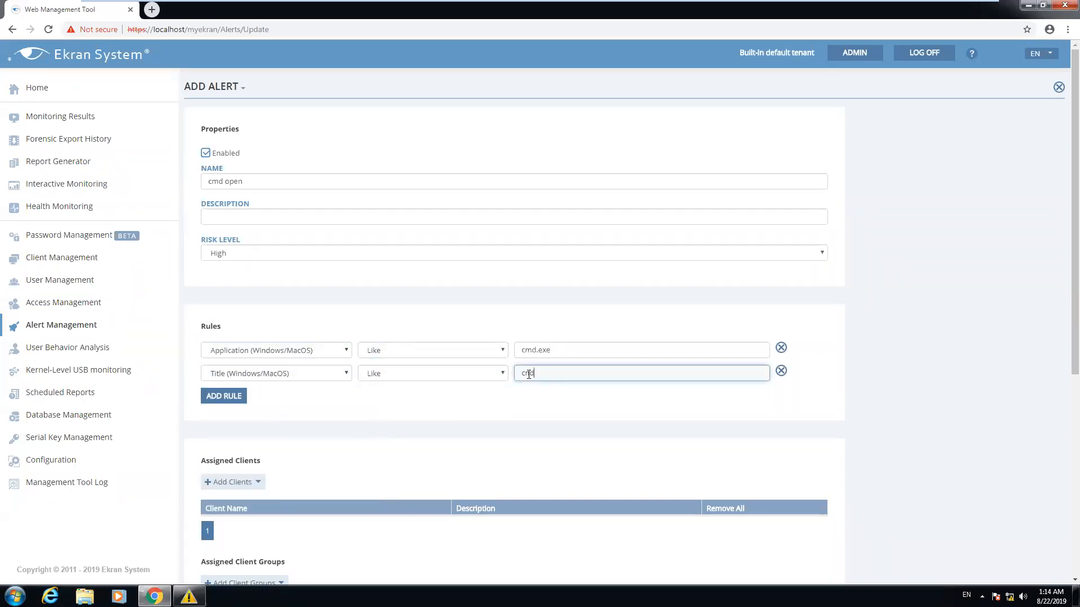
click(240, 483)
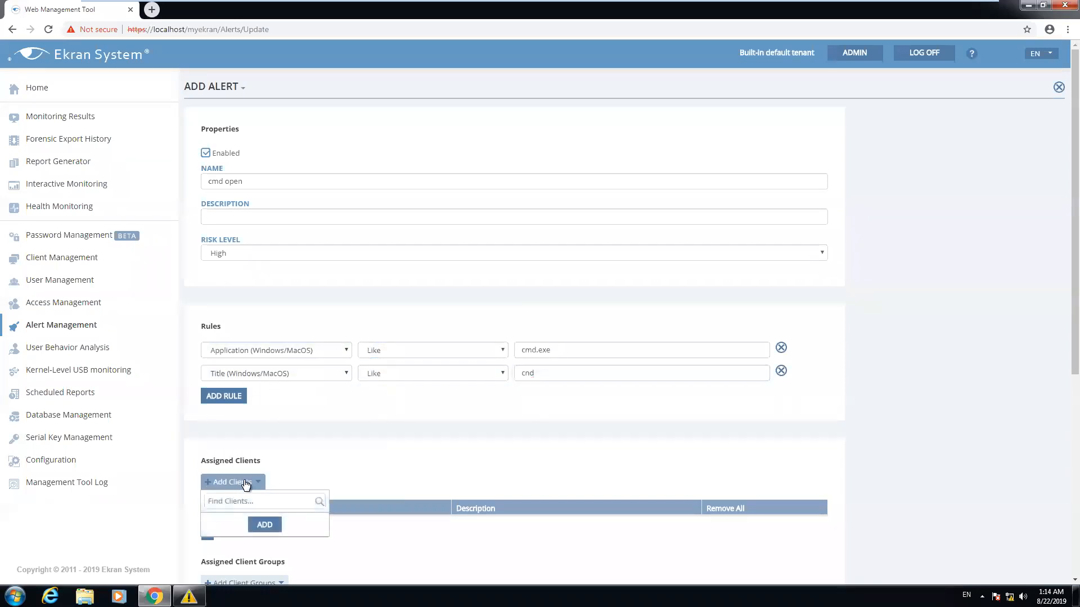
scroll(257, 507, down, 3)
Assign the alert to the Windows-PC client
click(216, 404)
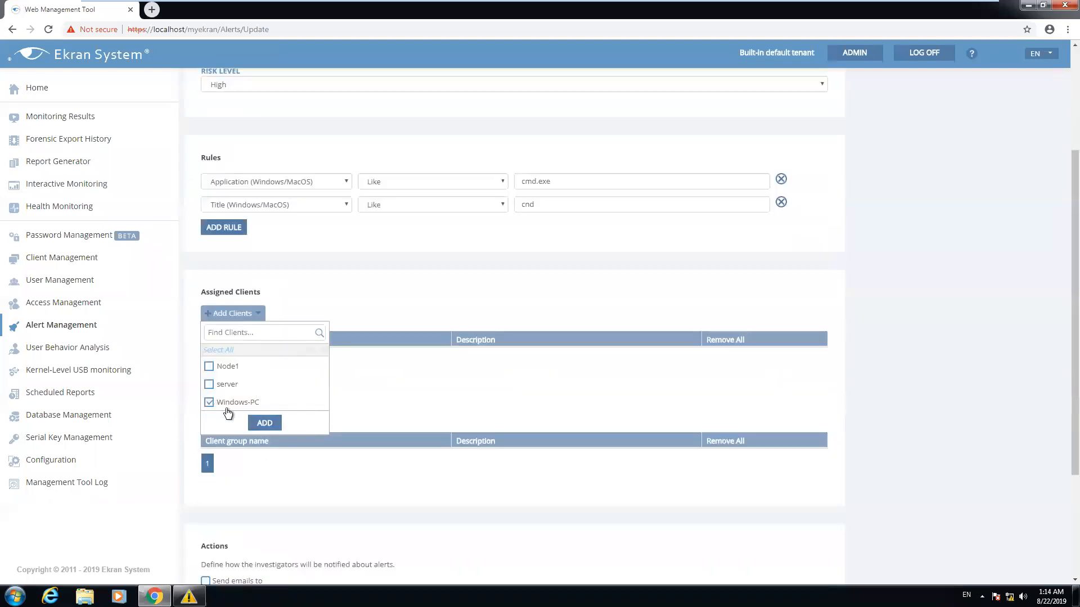
click(268, 425)
scroll(470, 383, down, 3)
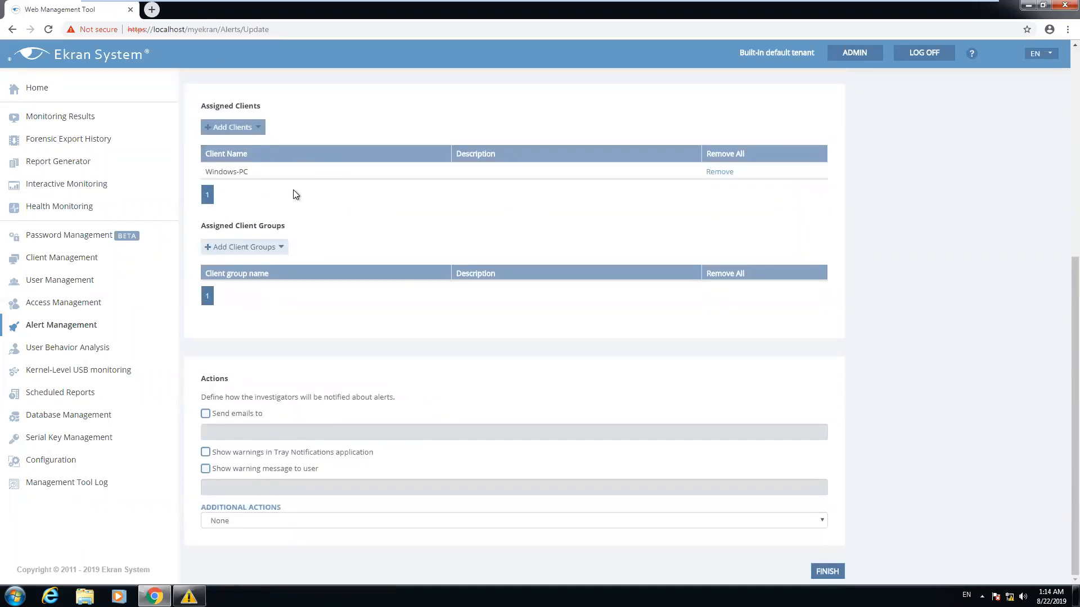
Leave e-mail notification off and show the user the warning 'don't open it'
click(205, 414)
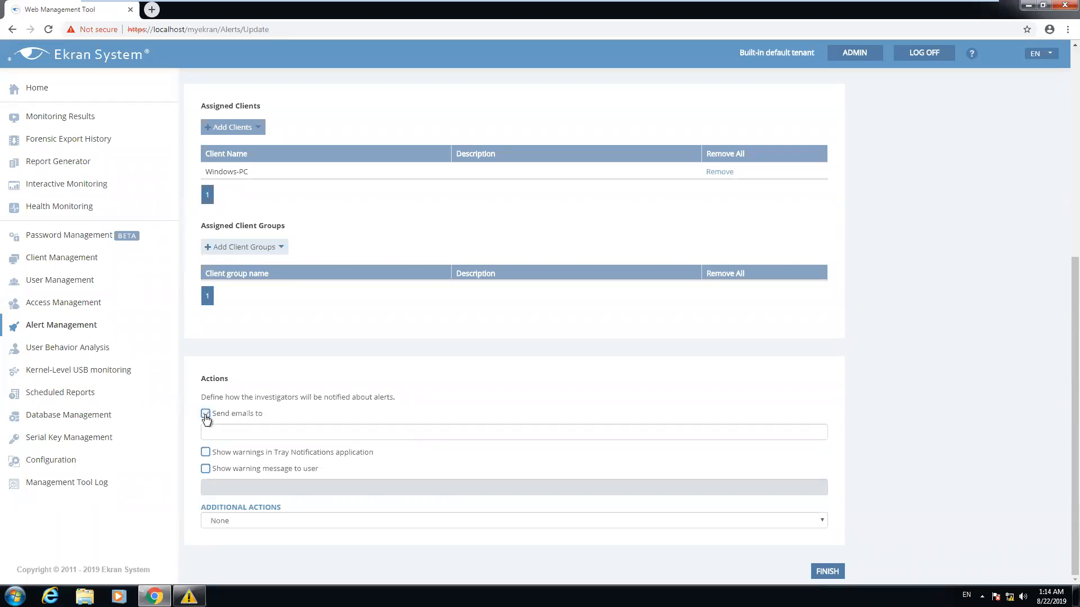
click(205, 414)
click(206, 469)
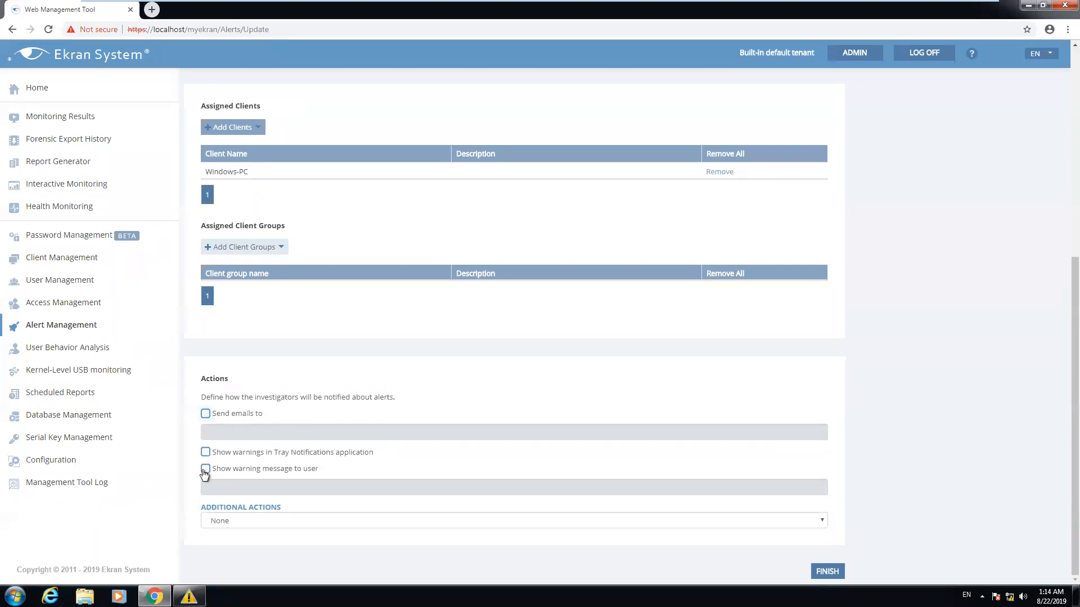
click(307, 487)
text(d)
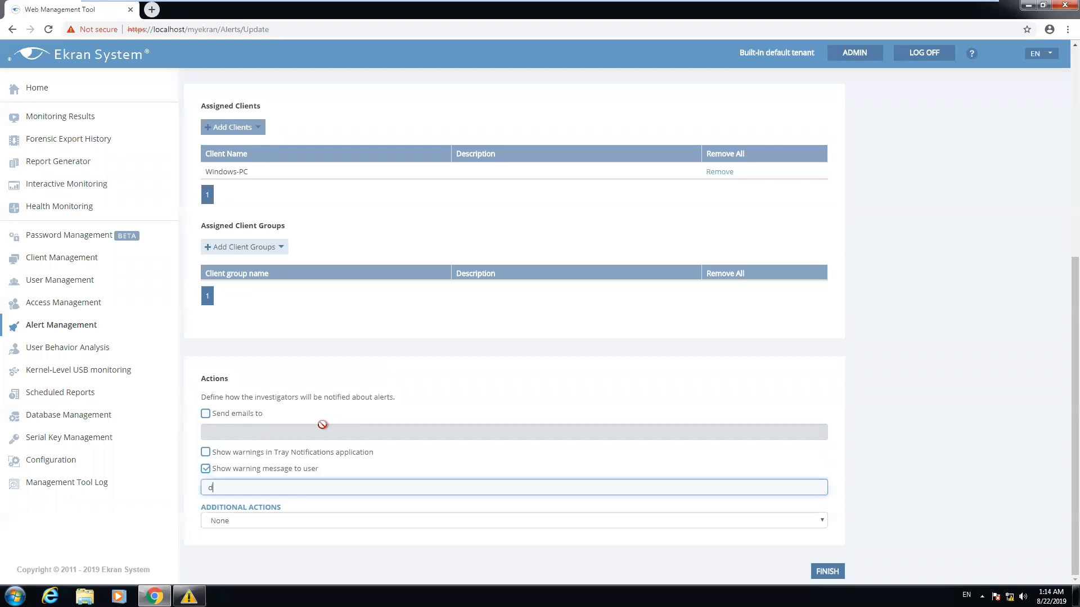
text(on't open it)
Set the additional action to Kill application
click(258, 518)
scroll(273, 513, down, 1)
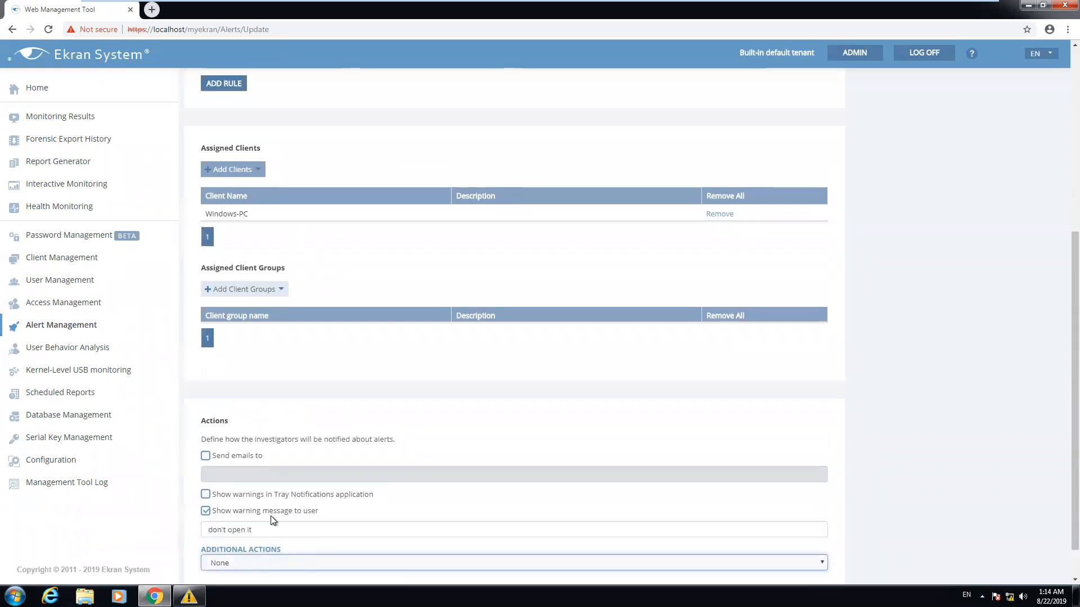
scroll(271, 517, down, 1)
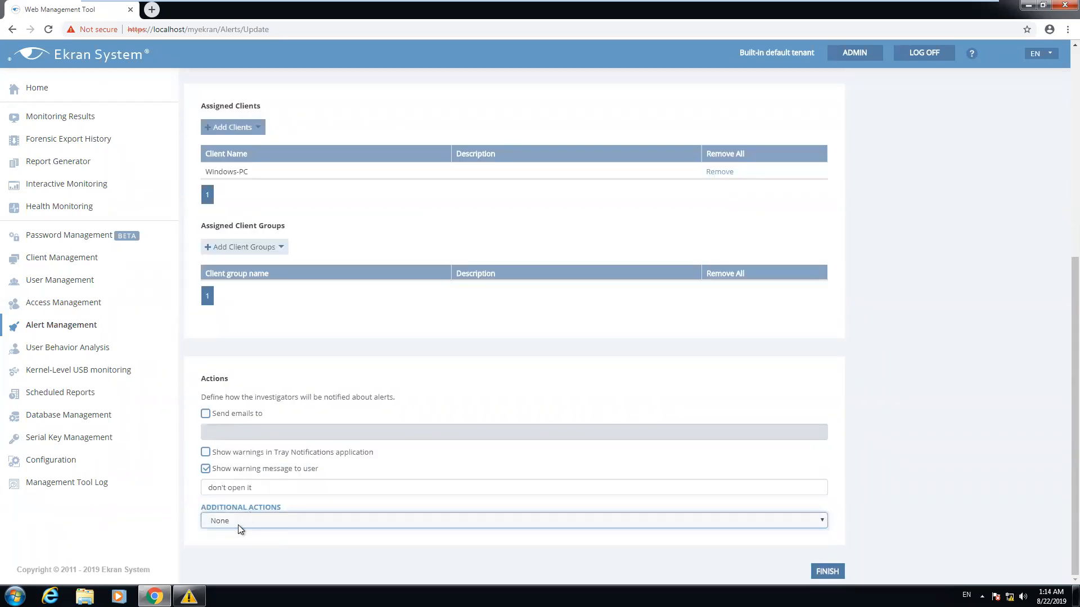
click(219, 523)
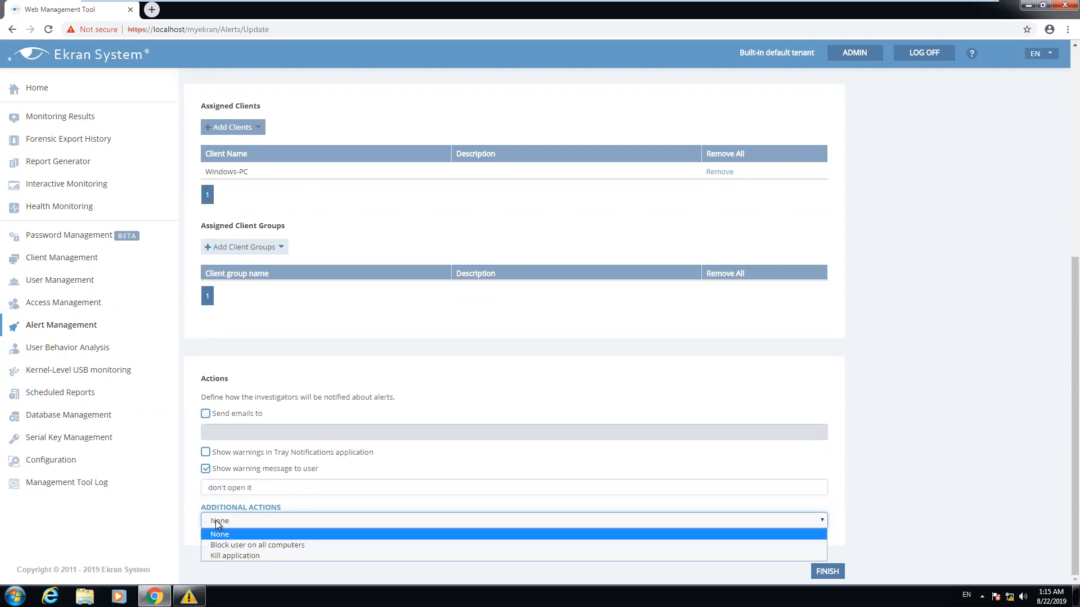
click(217, 556)
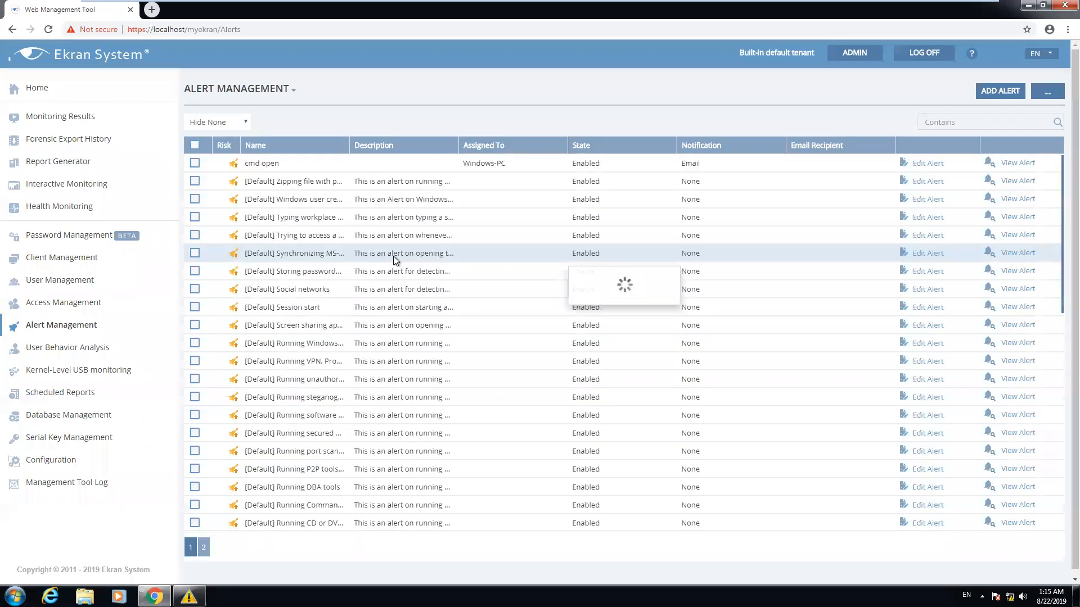
Launch Command Prompt from the Windows 7 Start menu, then close it
click(1024, 7)
click(757, 224)
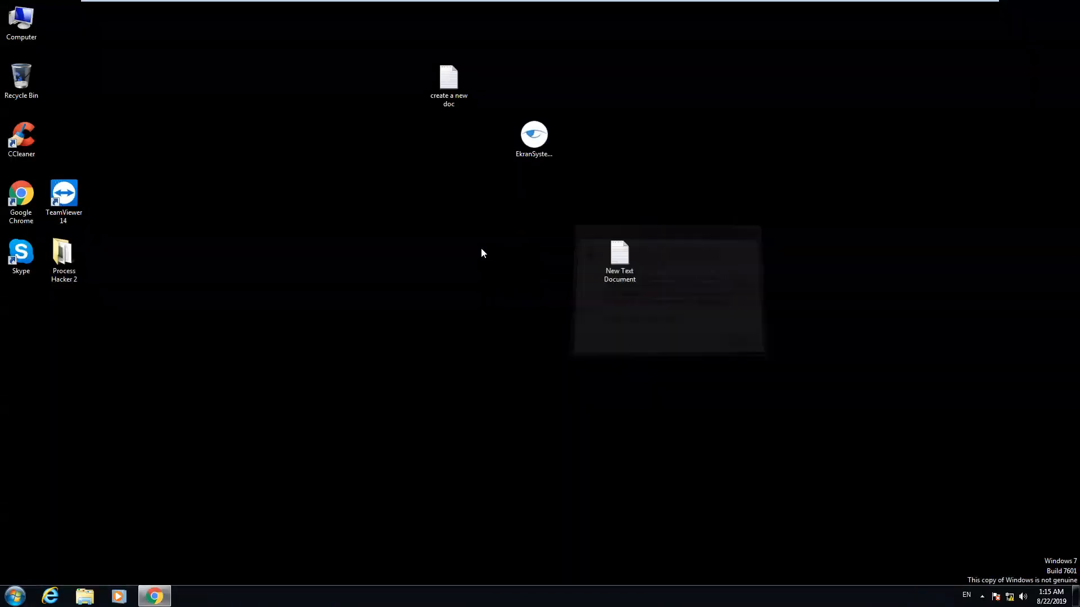
key(super)
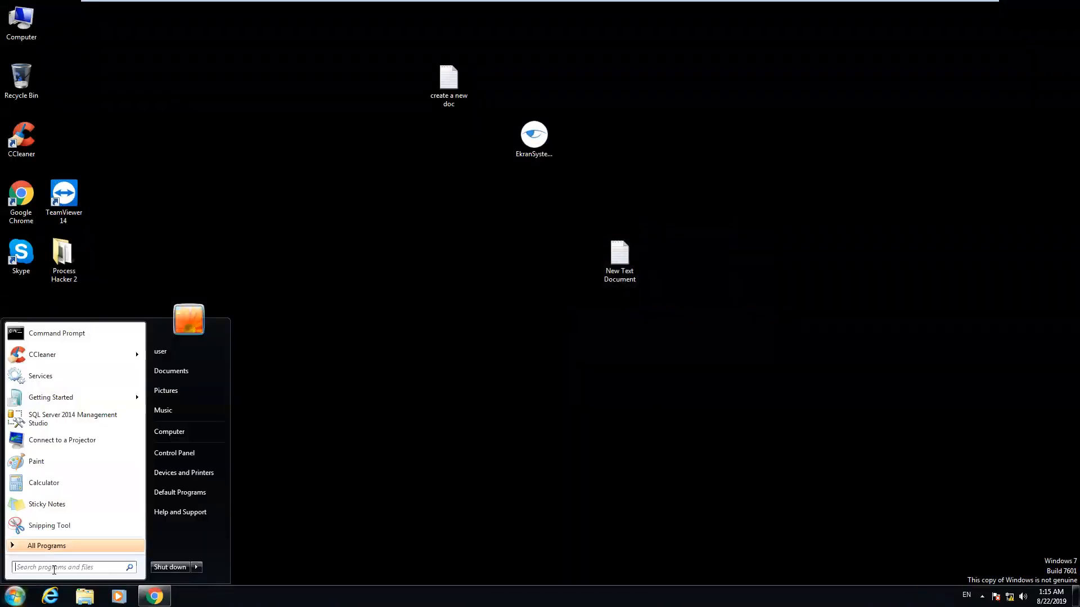
click(41, 335)
drag(251, 90, 329, 153)
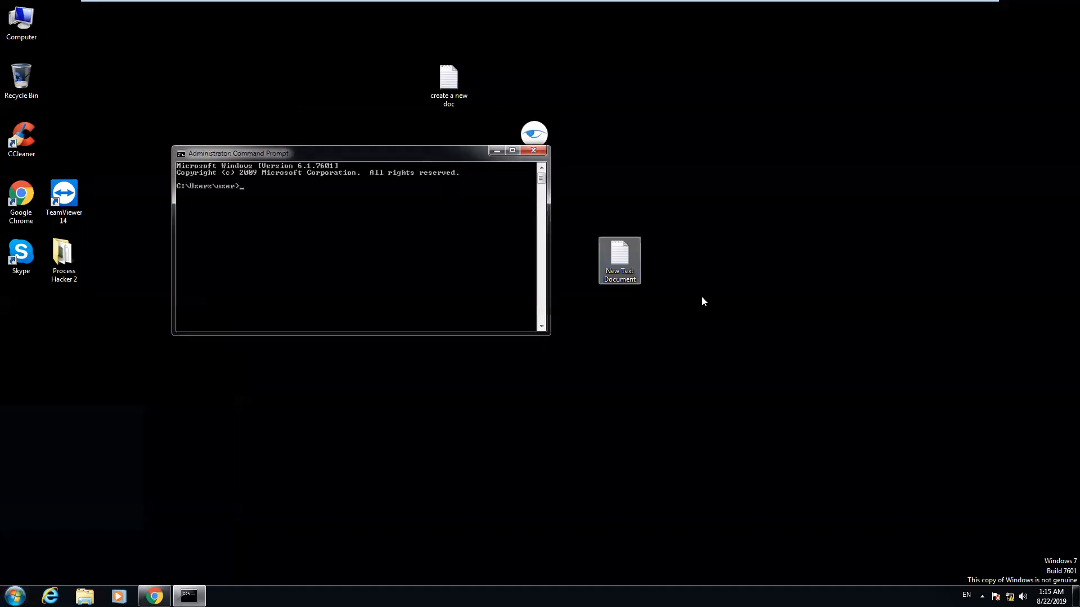
click(534, 151)
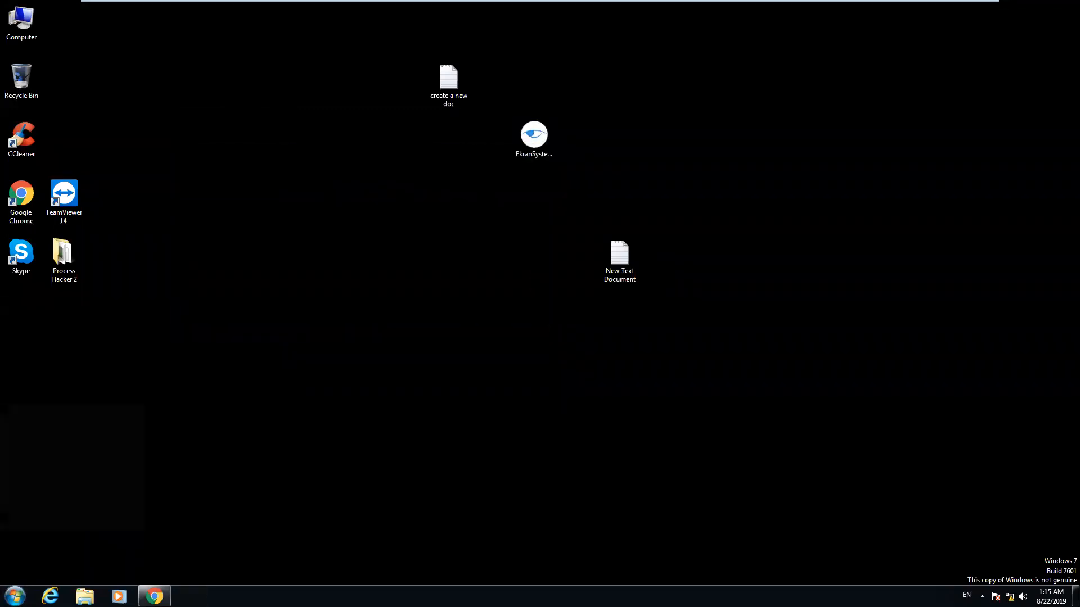
Launch cmd again from the Run box, move it aside and close it
click(15, 596)
key(super+r)
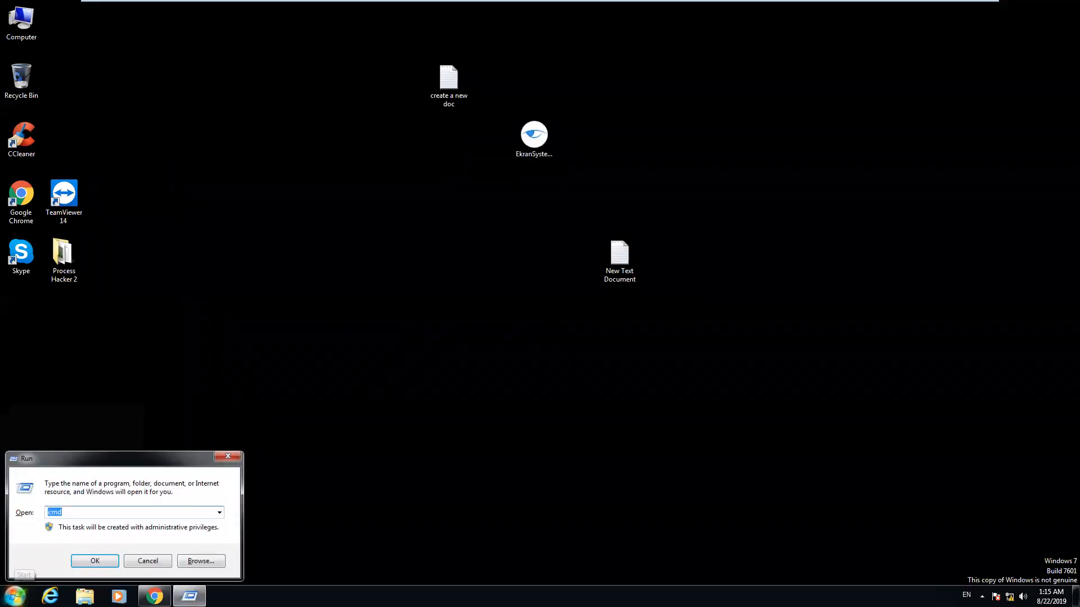
key(Return)
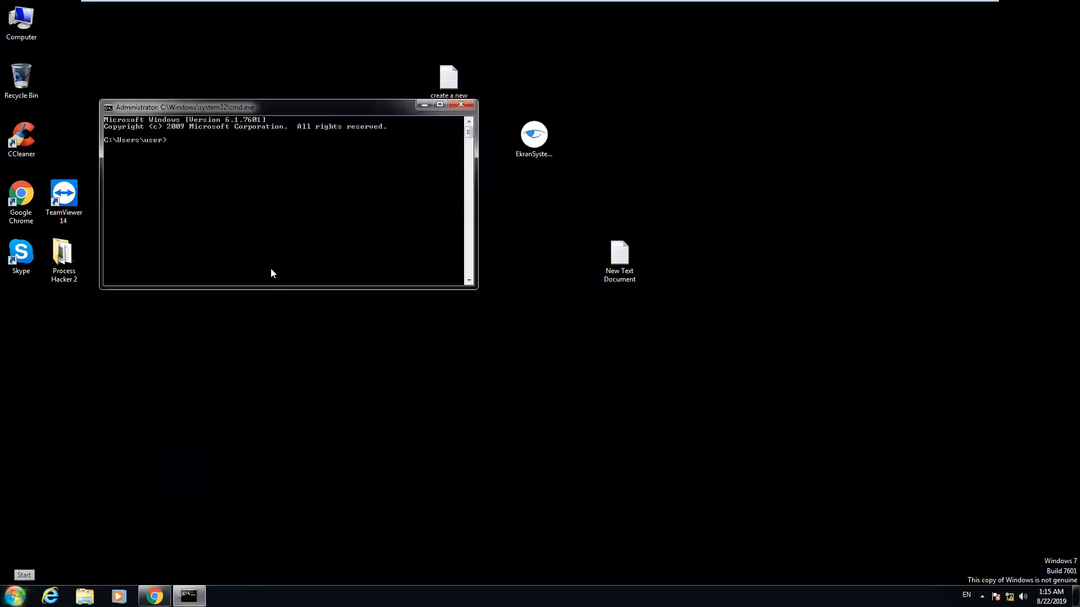
drag(221, 109, 305, 182)
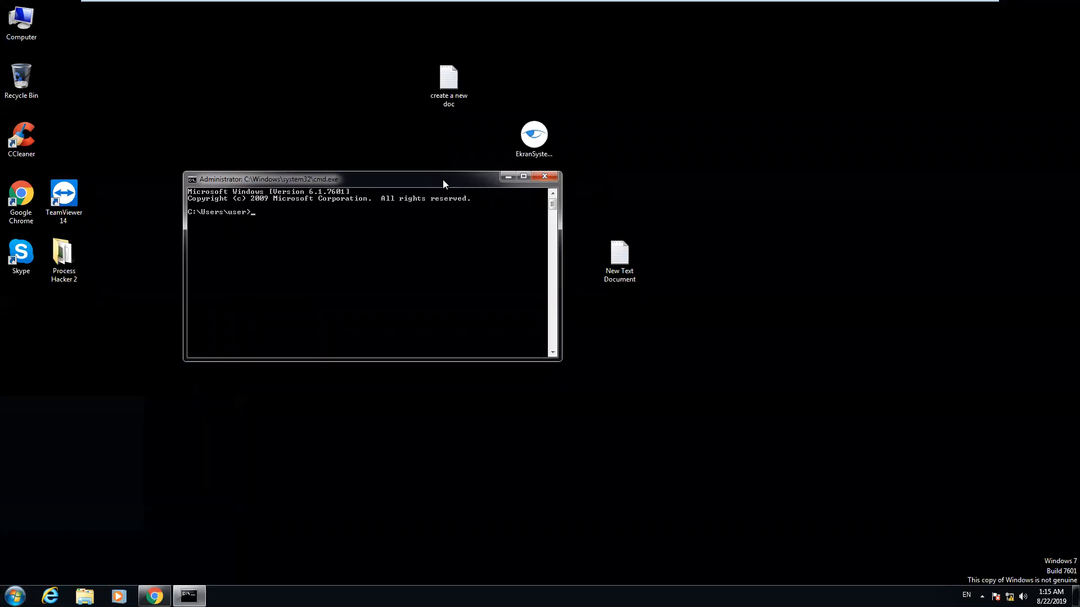
drag(445, 180, 364, 192)
click(464, 188)
mouse_move(605, 19)
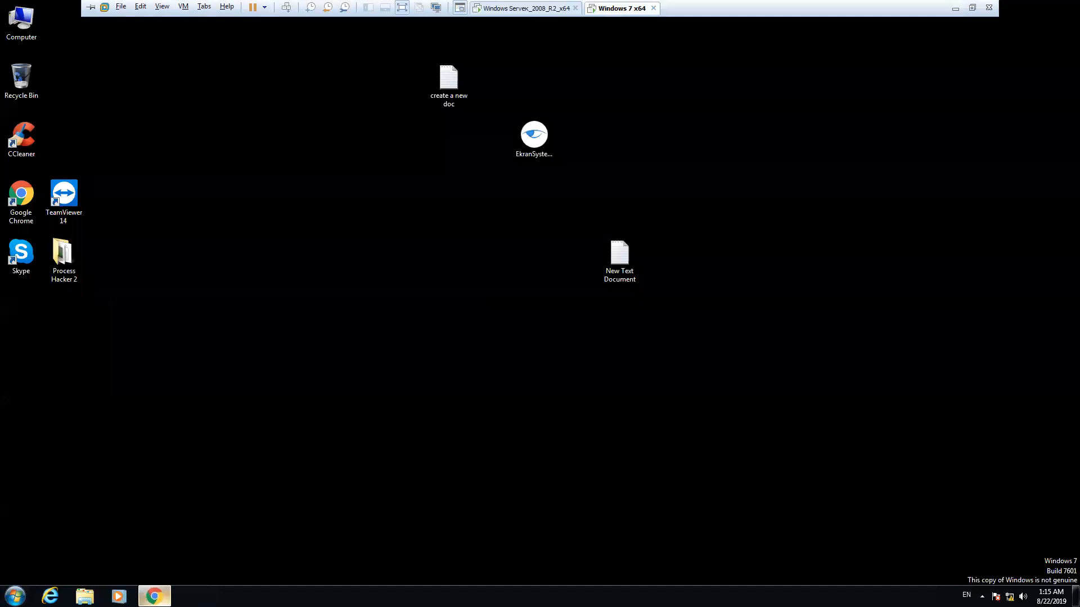
click(155, 596)
Delete the cmd open alert's Title rule, keeping only Application Like cmd.exe, and save
click(916, 164)
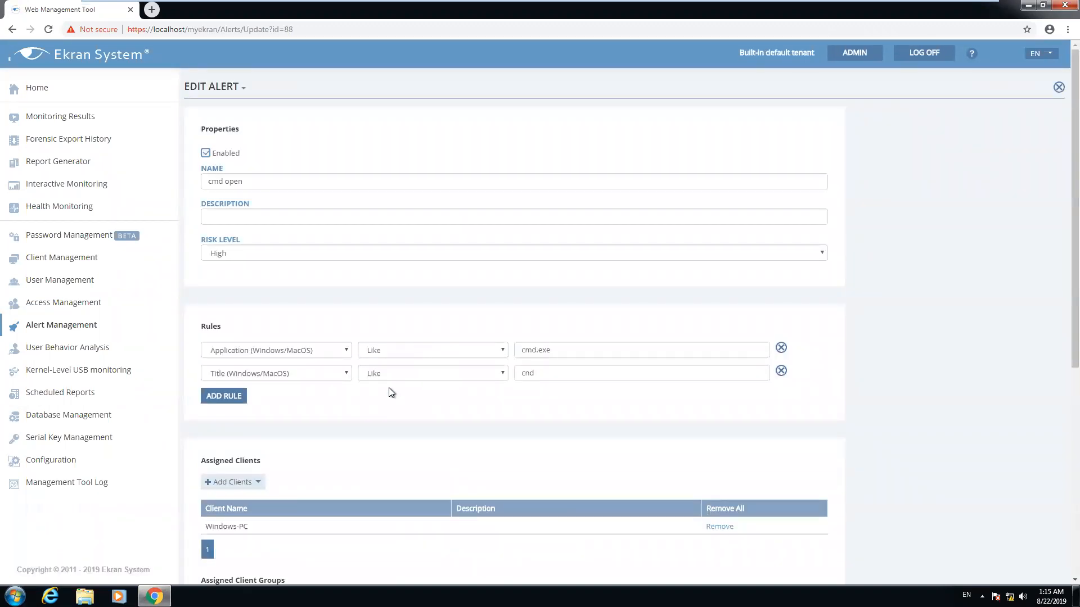
click(530, 373)
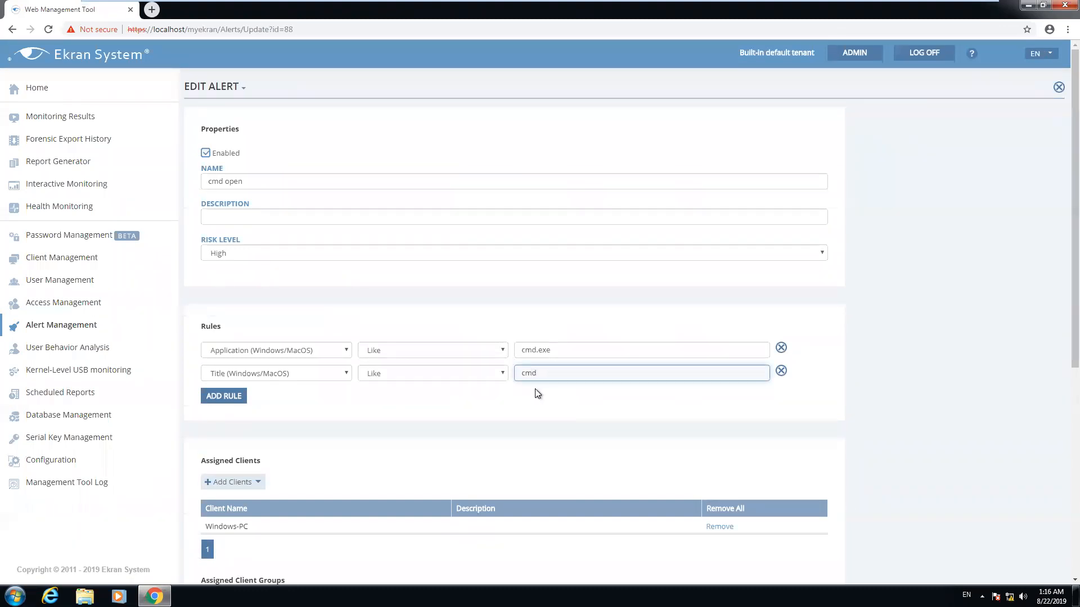
click(781, 370)
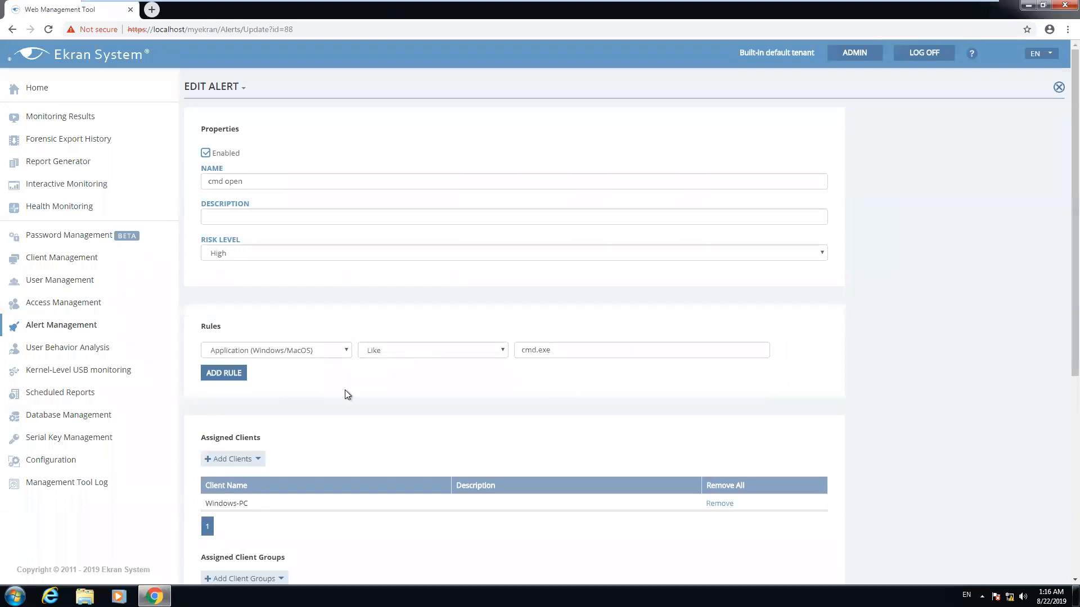
scroll(345, 393, down, 5)
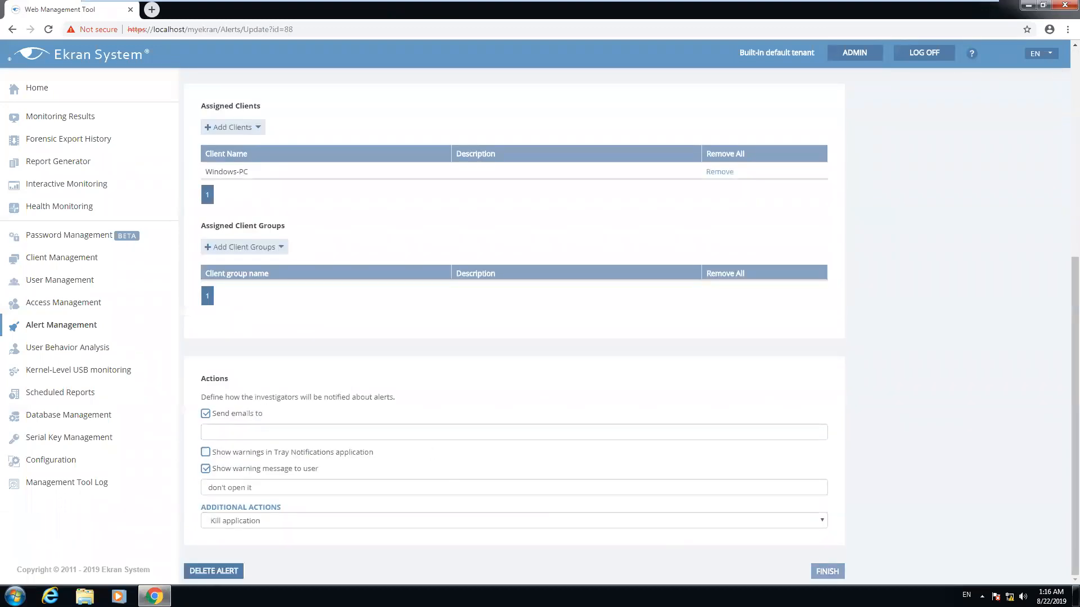
click(827, 572)
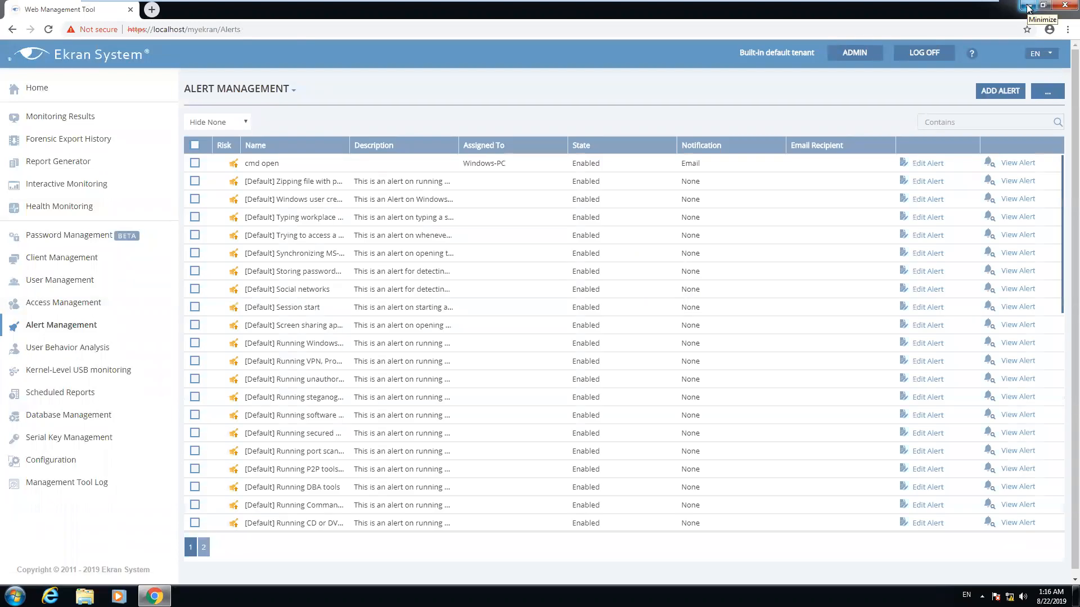
Run cmd on Windows 7 to trigger the 'don't open it' warning and dismiss it
click(1027, 8)
click(15, 596)
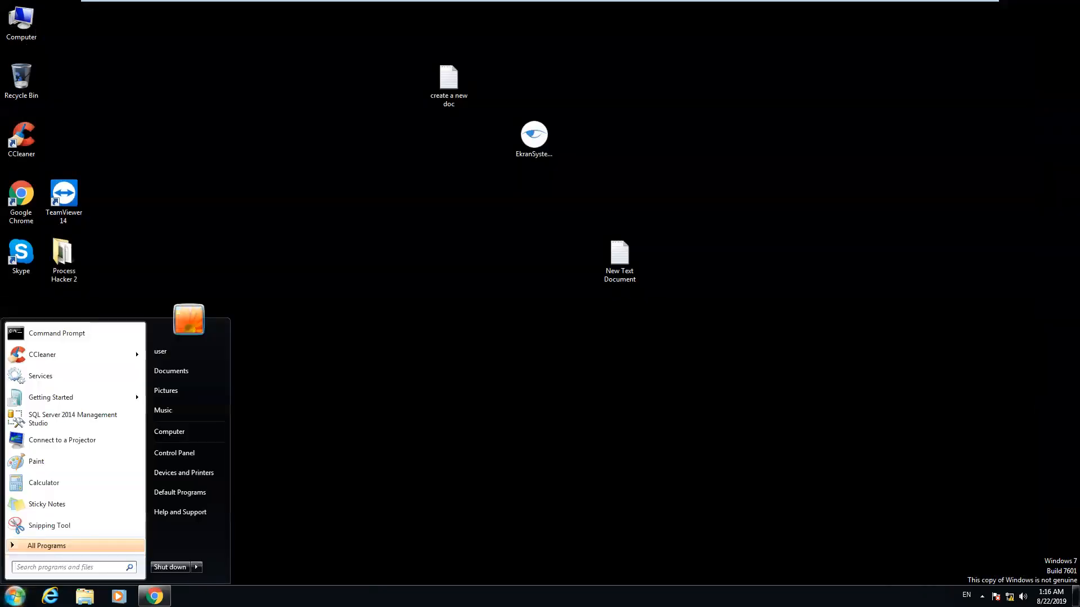
key(super+r)
key(Return)
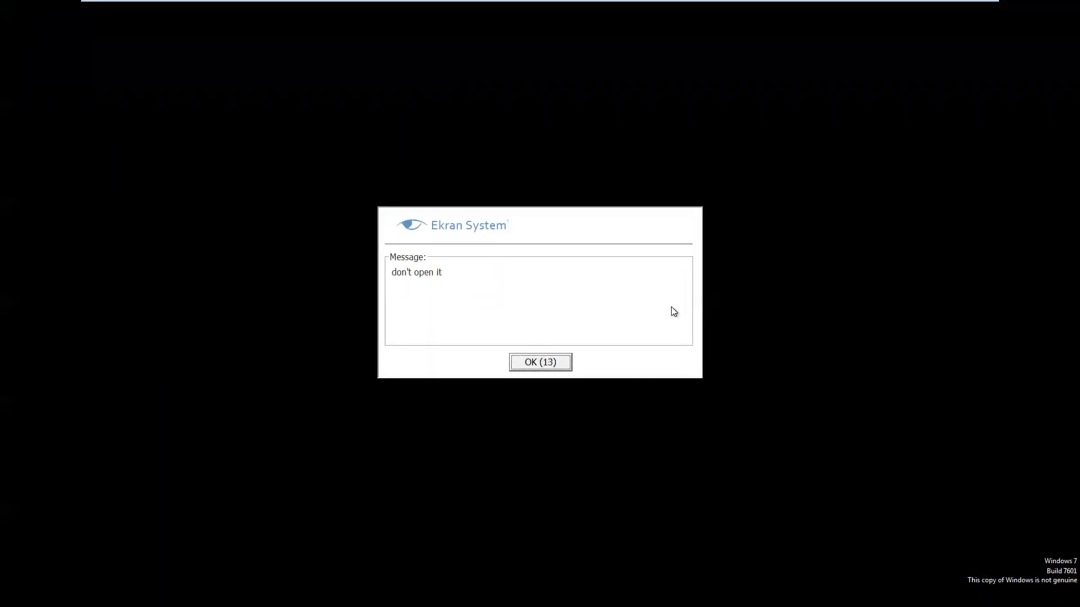
click(535, 363)
mouse_move(423, 5)
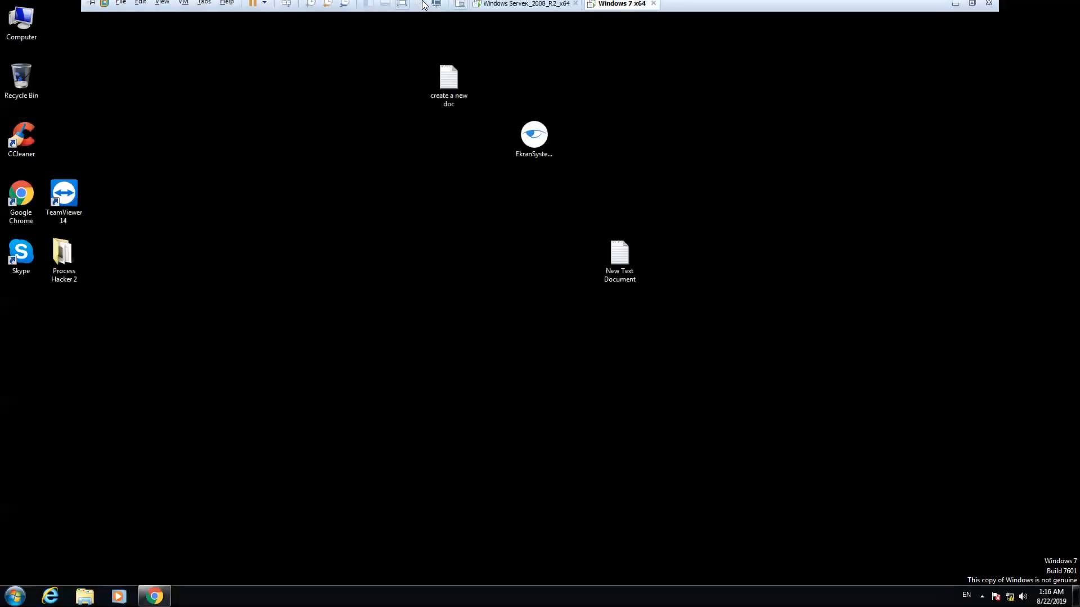
click(501, 8)
click(612, 13)
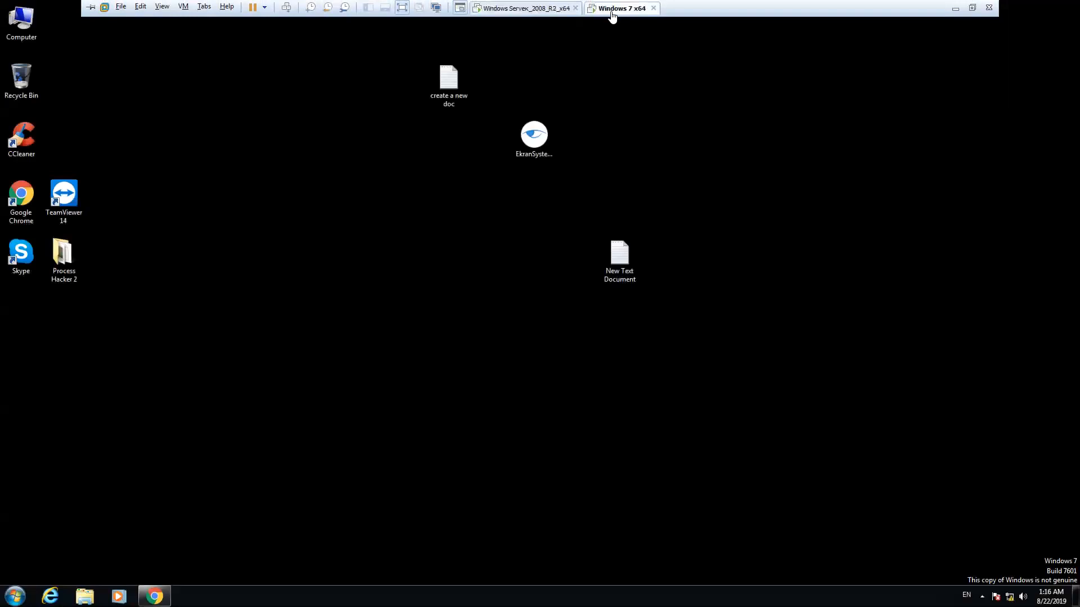
click(154, 596)
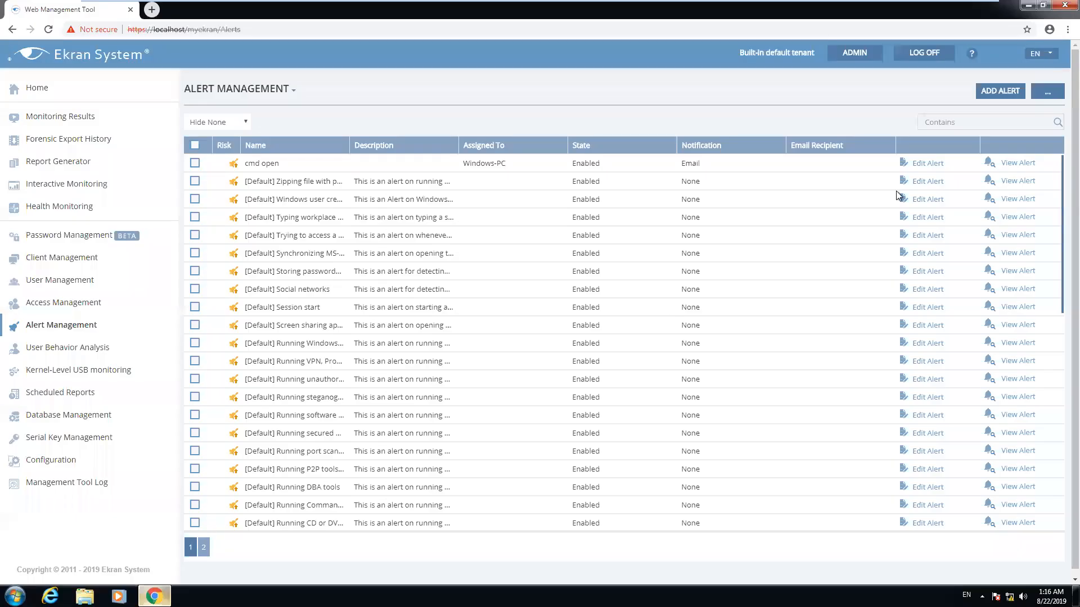
Start an enabled 'select in DB' alert with the rule Keystrokes (Windows) Like select
click(997, 93)
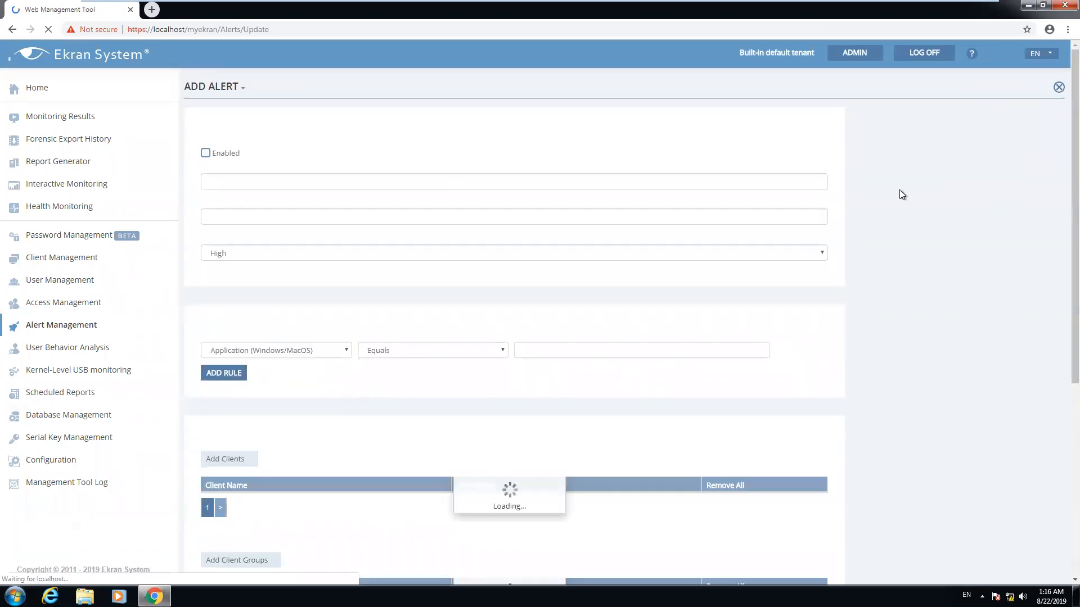
click(206, 152)
click(234, 184)
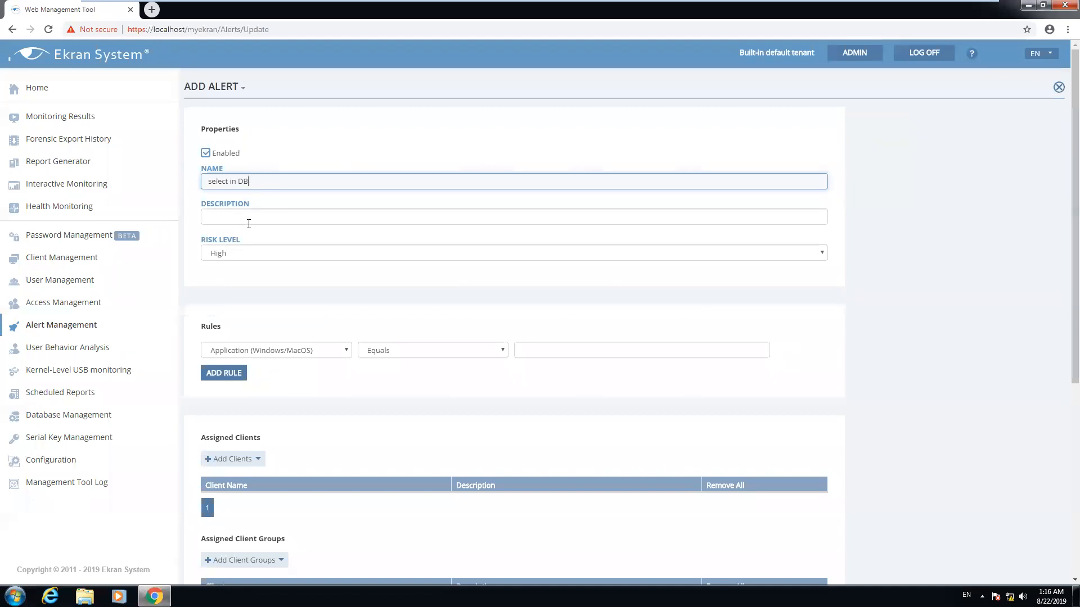
click(298, 351)
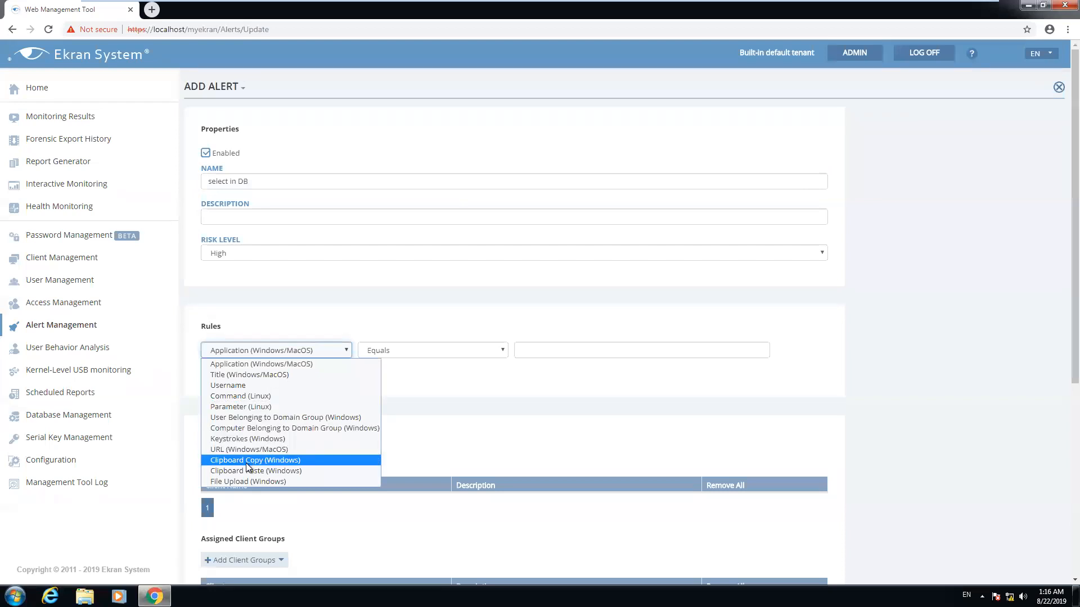
click(251, 439)
click(400, 354)
click(386, 376)
click(550, 351)
text(selct)
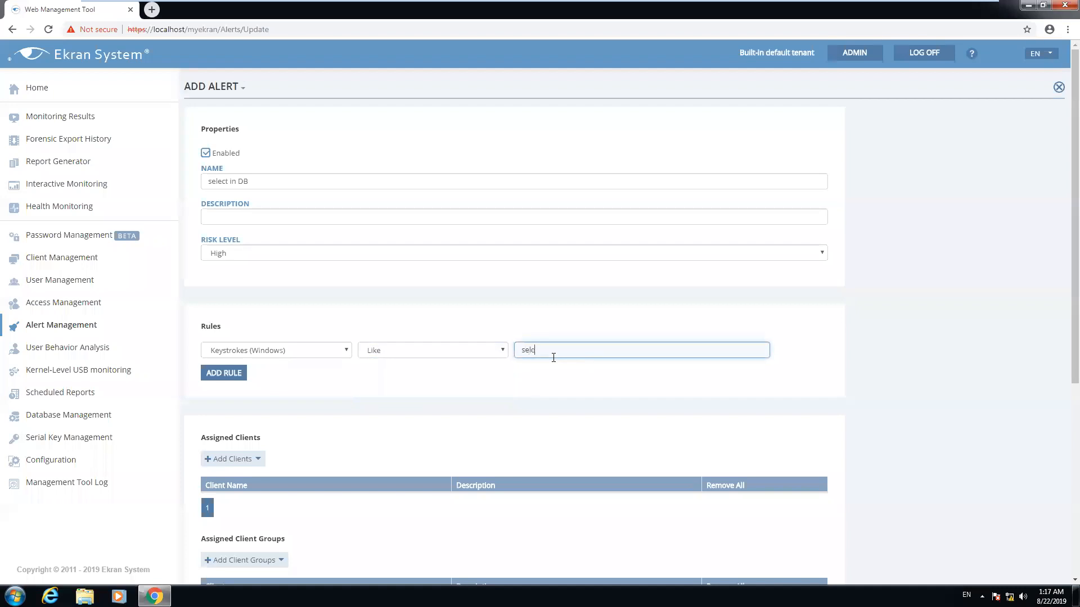
key(BackSpace)
text(ect)
Assign the alert to the Windows-PC client
scroll(237, 337, down, 5)
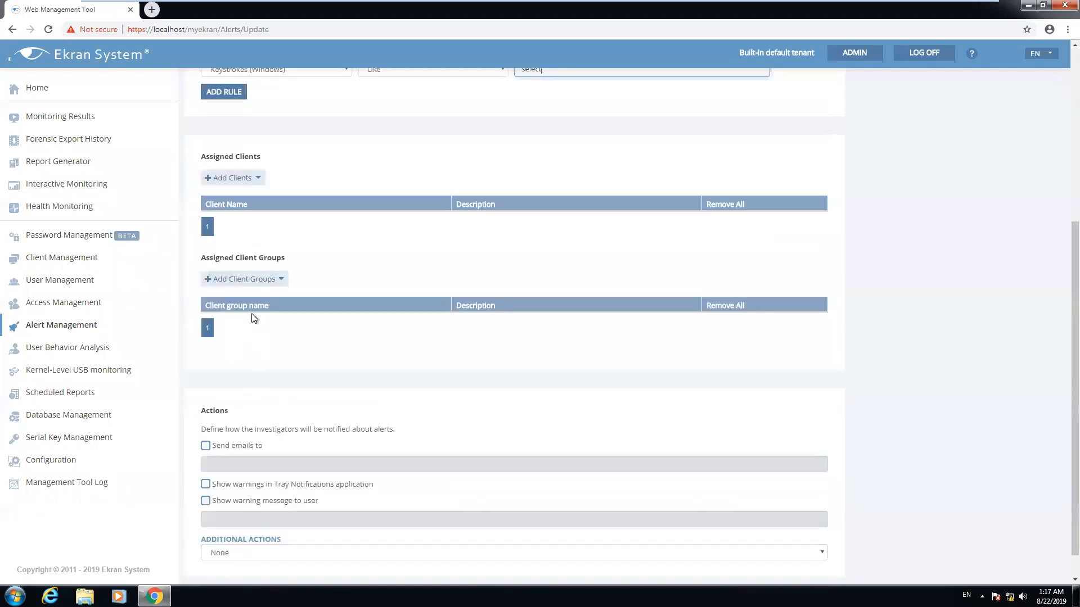
click(230, 179)
click(228, 266)
click(265, 288)
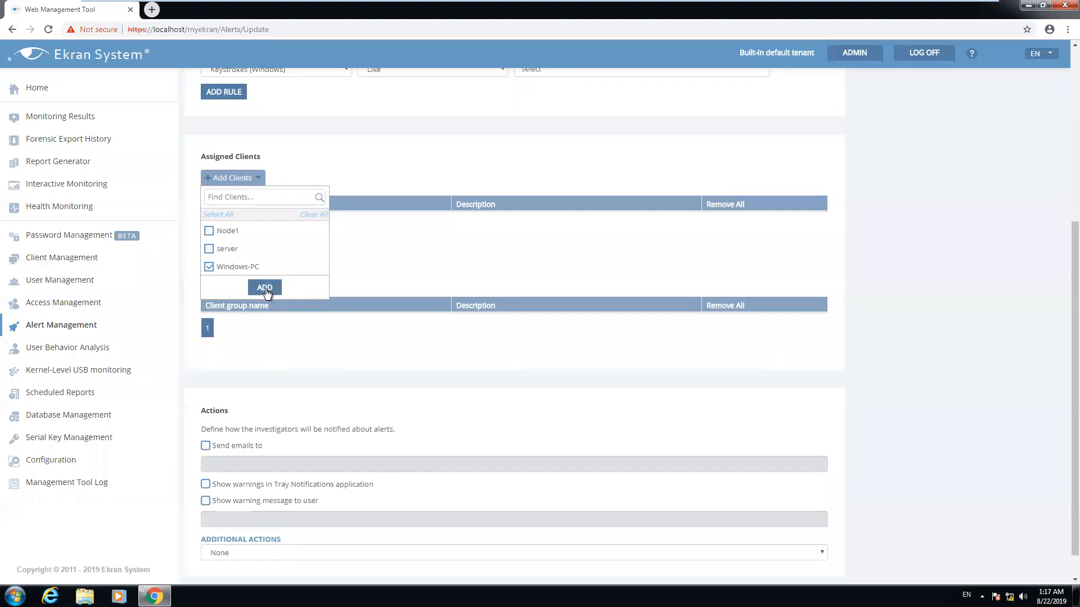
Kill the application, warn 'don't use select here', and save the alert
scroll(315, 359, down, 1)
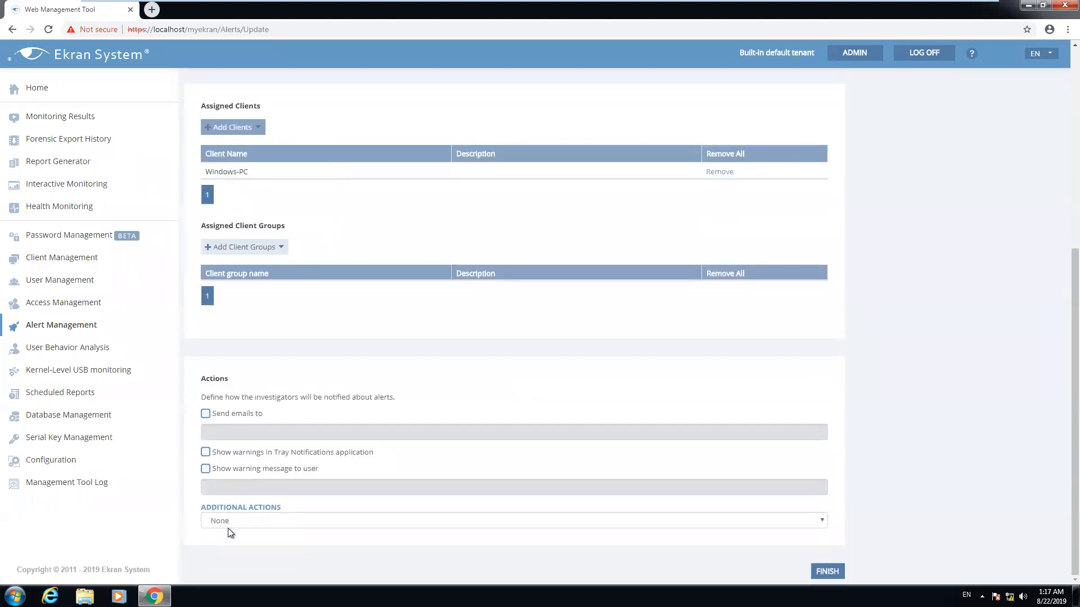
click(227, 527)
click(243, 556)
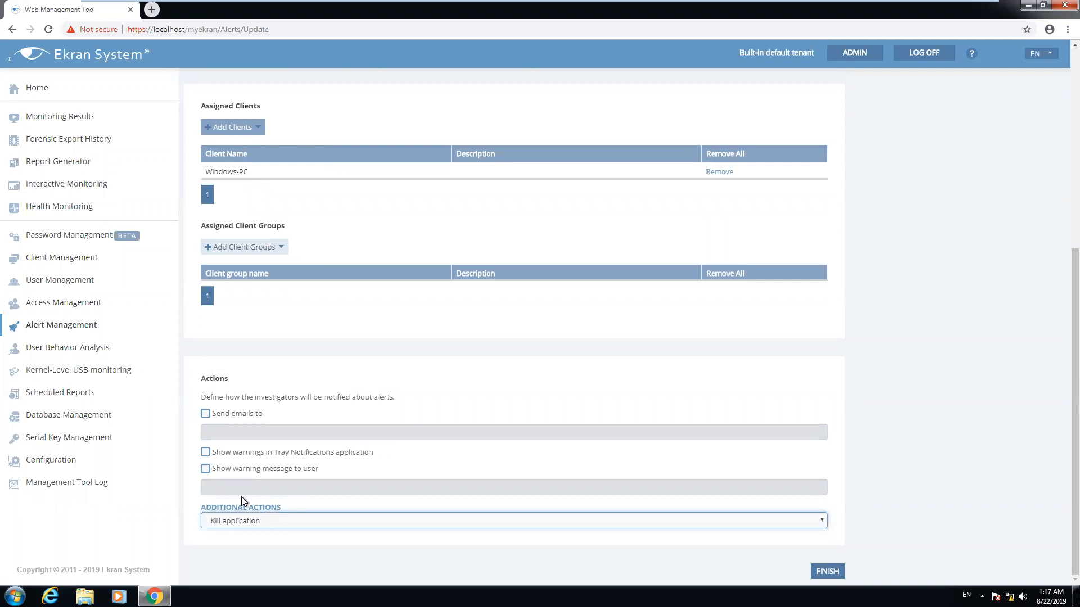
click(210, 473)
click(236, 486)
text(don)
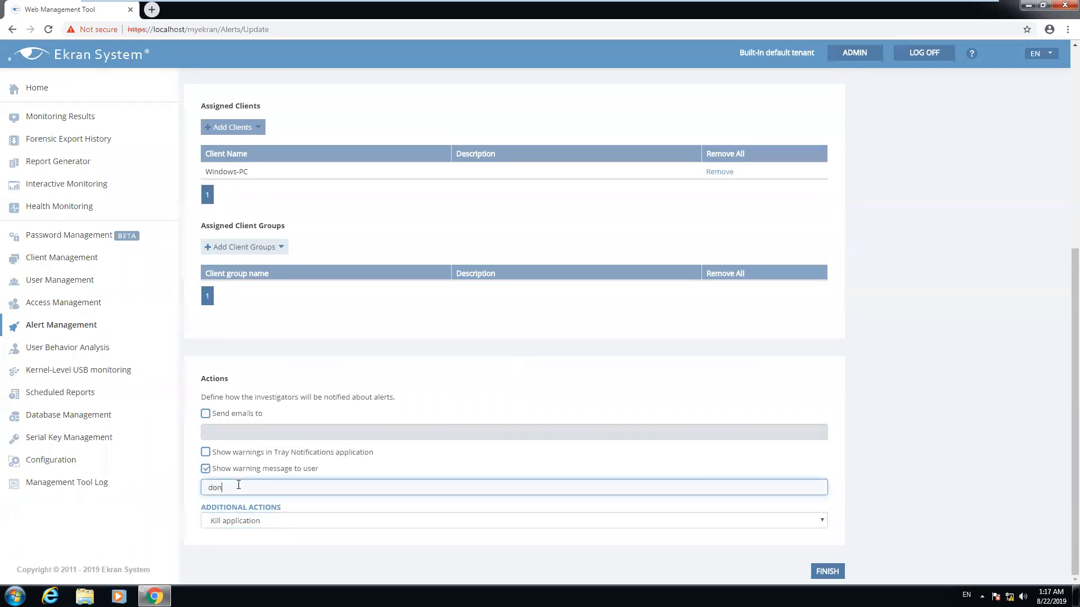
text('t use select here)
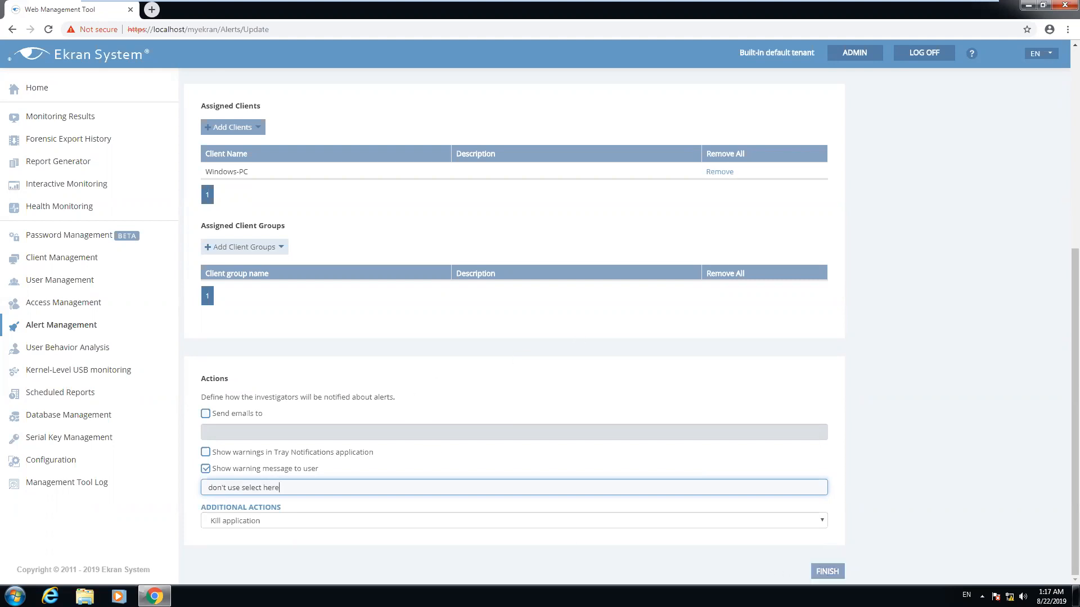
click(827, 572)
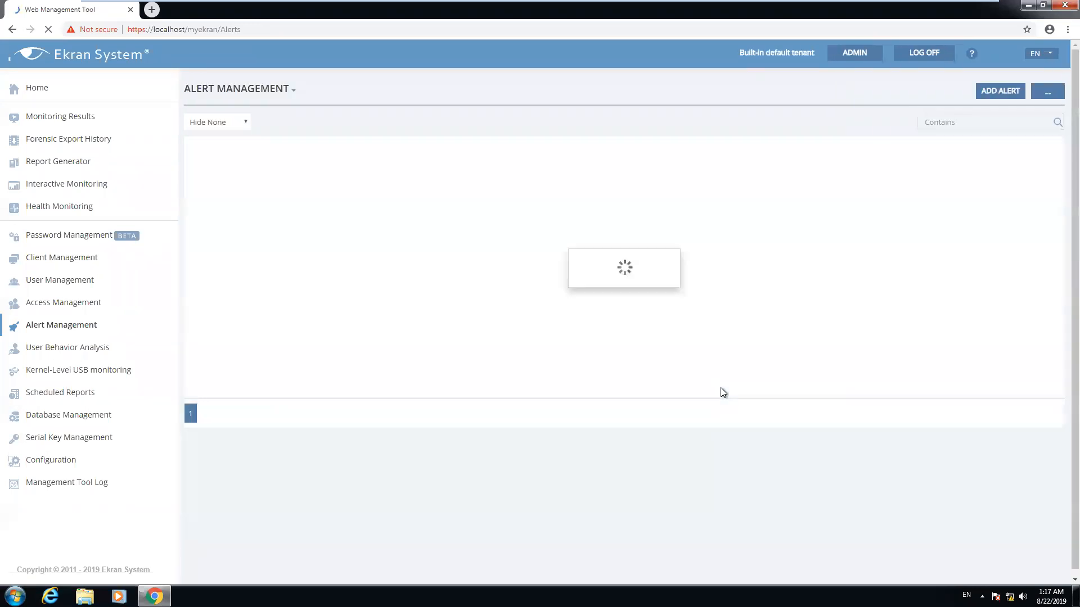
Type select into the New Text Document in Notepad and dismiss the 'don't use select here' warning
click(1029, 5)
double_click(609, 258)
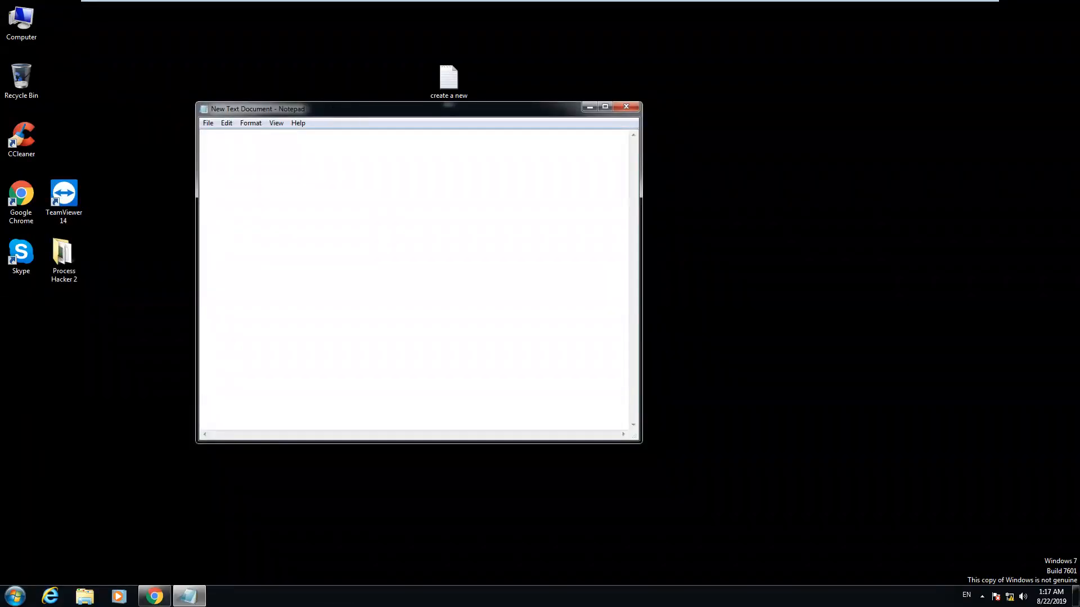
drag(366, 108, 432, 115)
text(select)
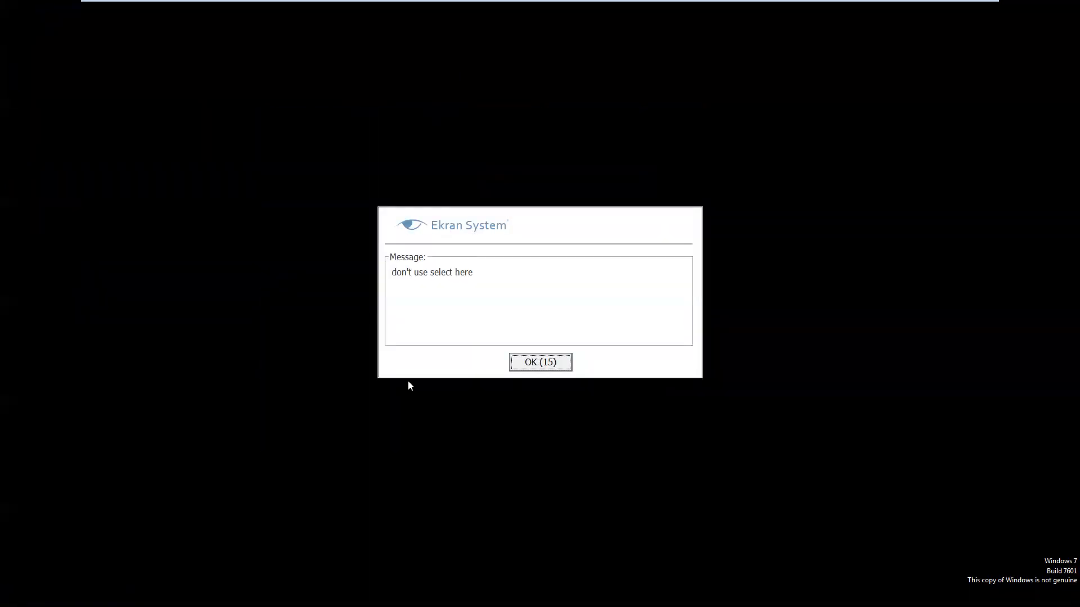
click(539, 364)
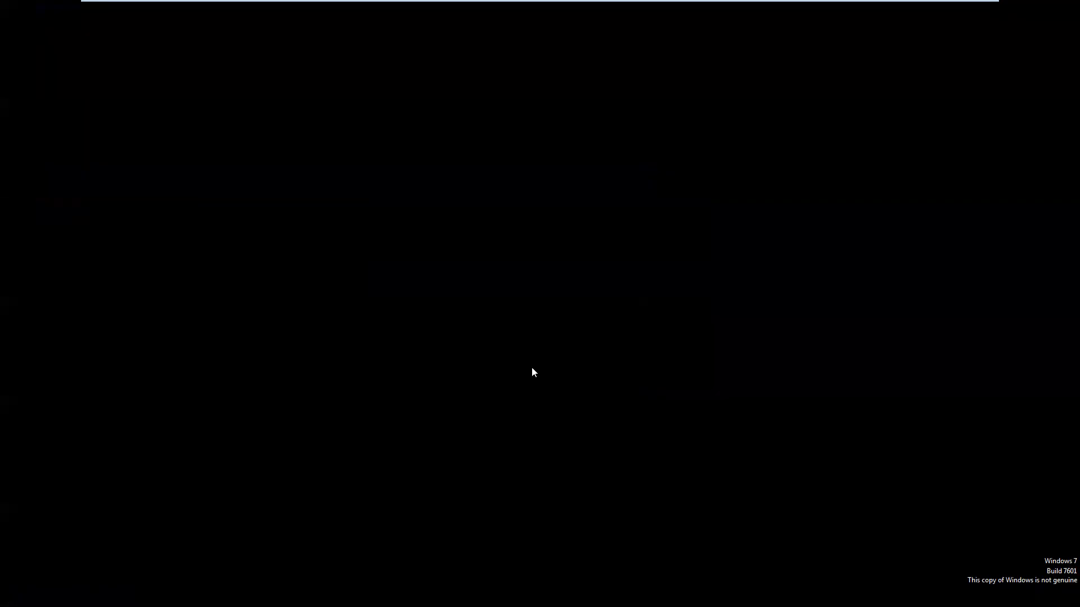
mouse_move(619, 4)
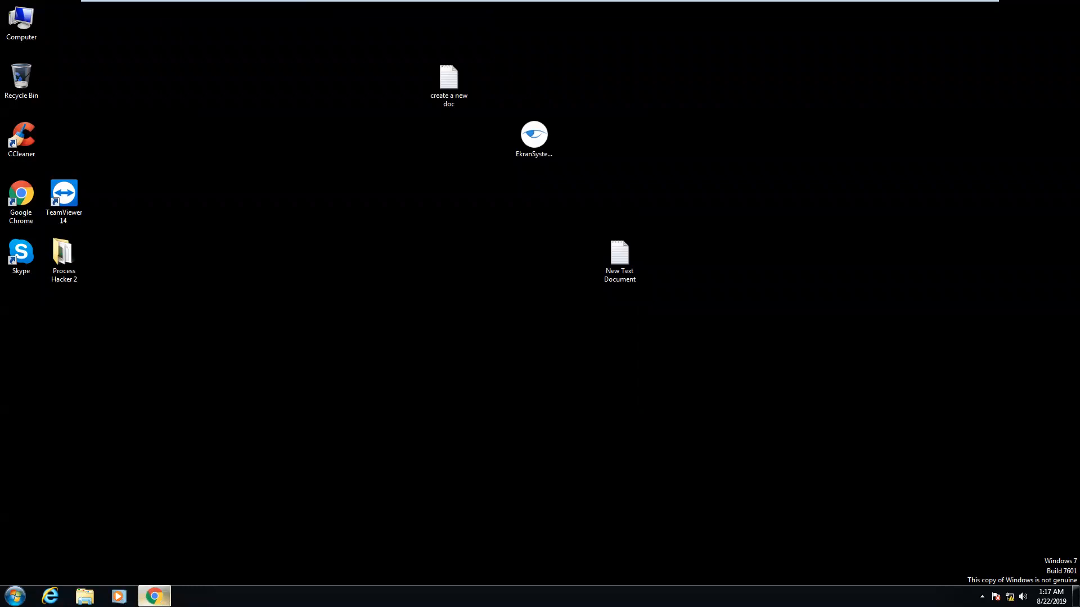
click(155, 596)
In Monitoring Results, review both alerts, select in DB and cmd open, for the live Windows-PC session
click(64, 120)
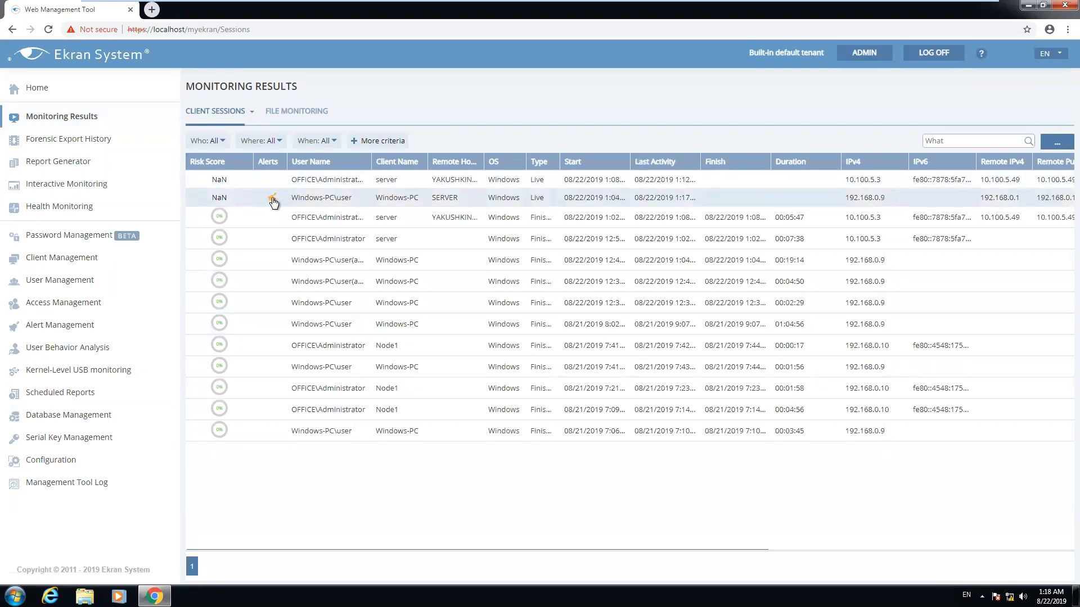
click(272, 199)
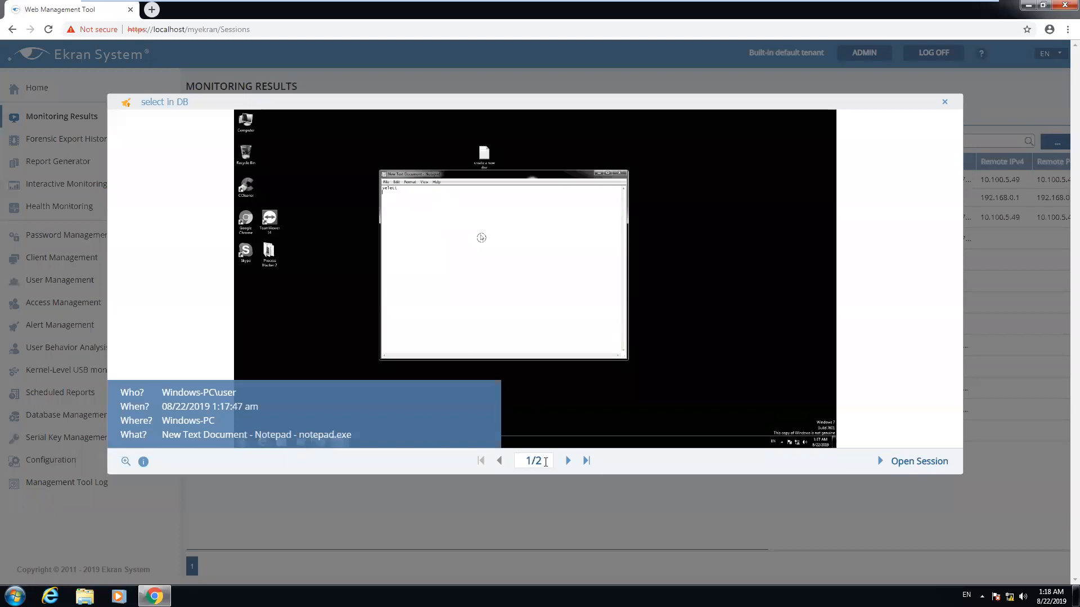
click(569, 461)
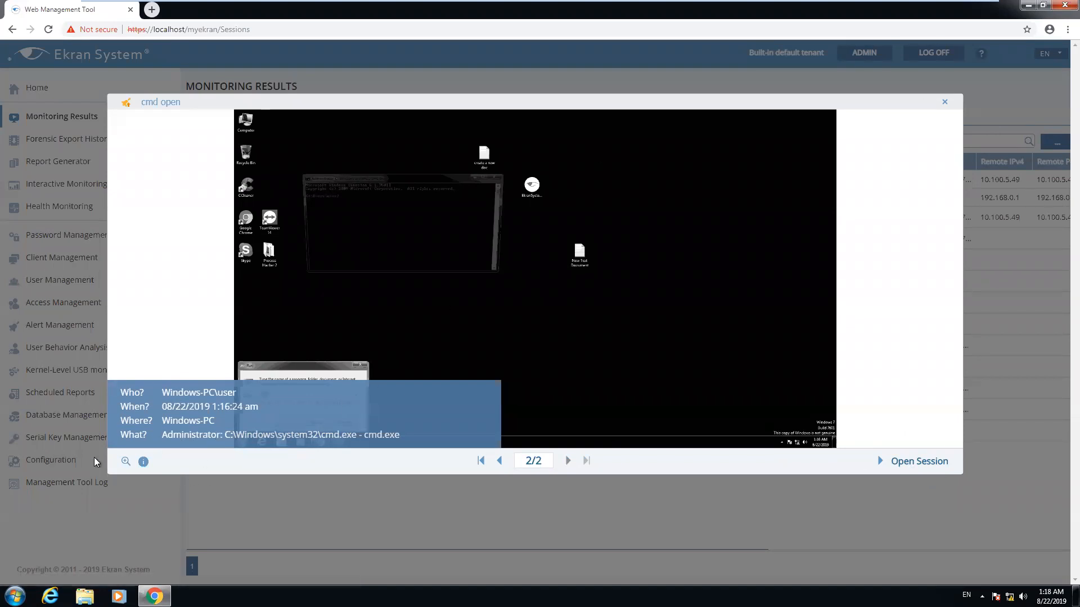
click(946, 104)
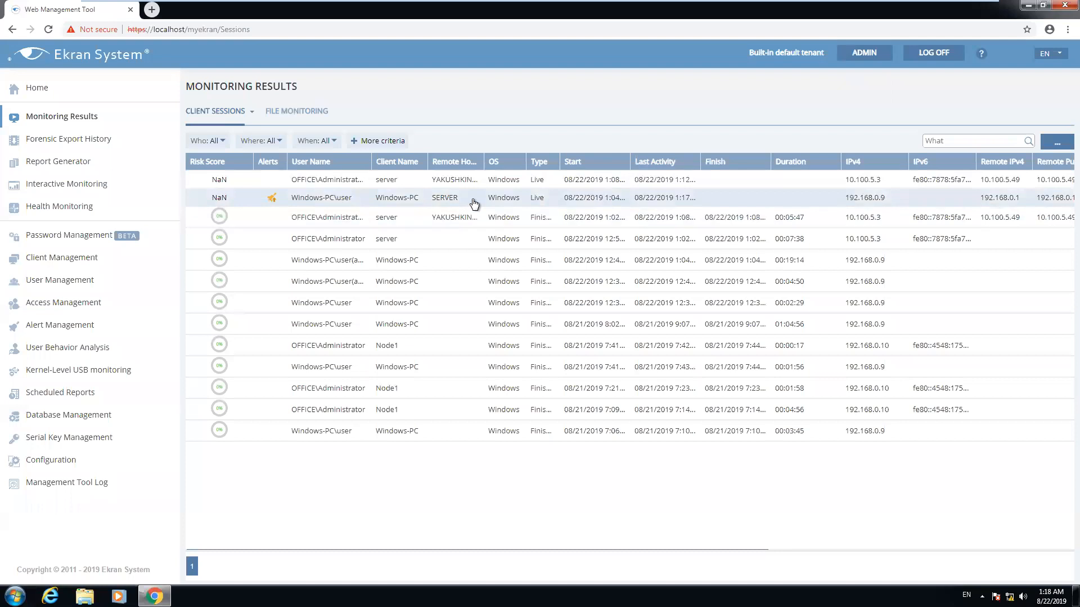
Play back the live Windows-PC session and expand the cmd.exe activity at 1:16:24
click(460, 197)
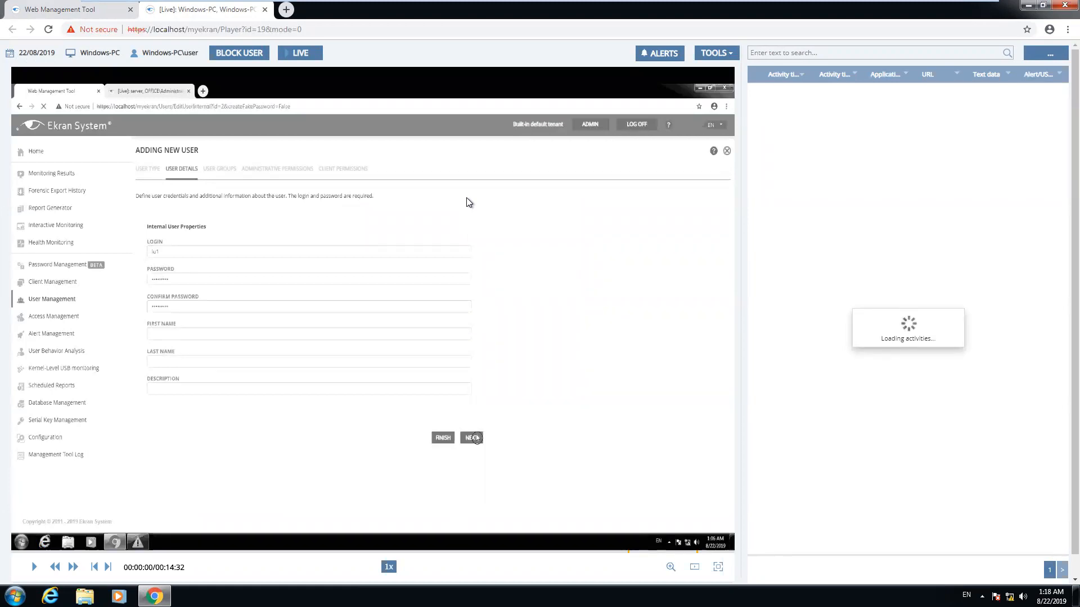
scroll(887, 268, down, 8)
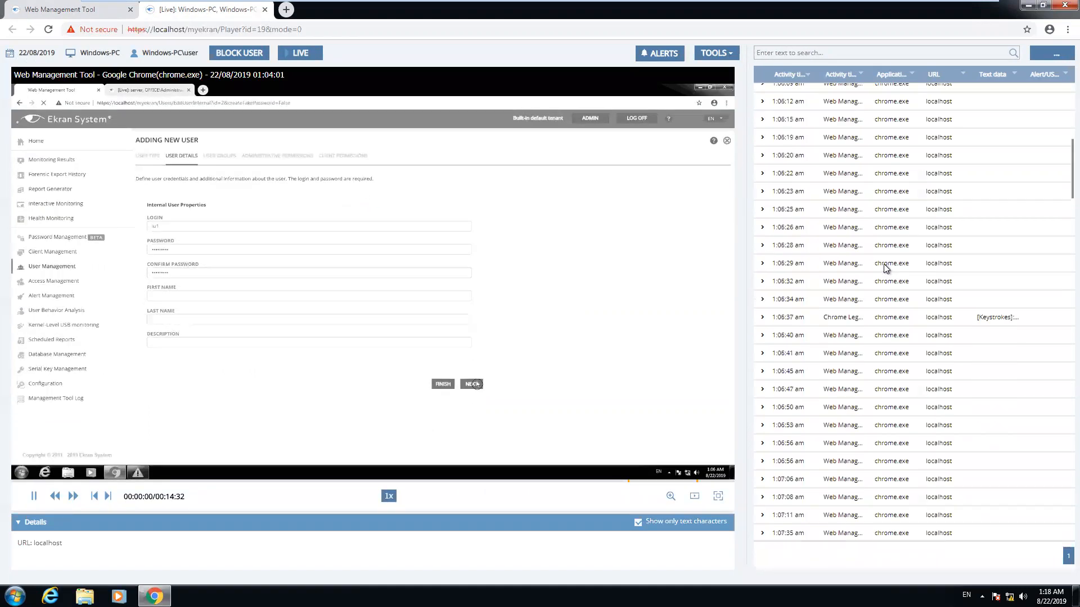
scroll(888, 268, down, 10)
scroll(887, 269, down, 12)
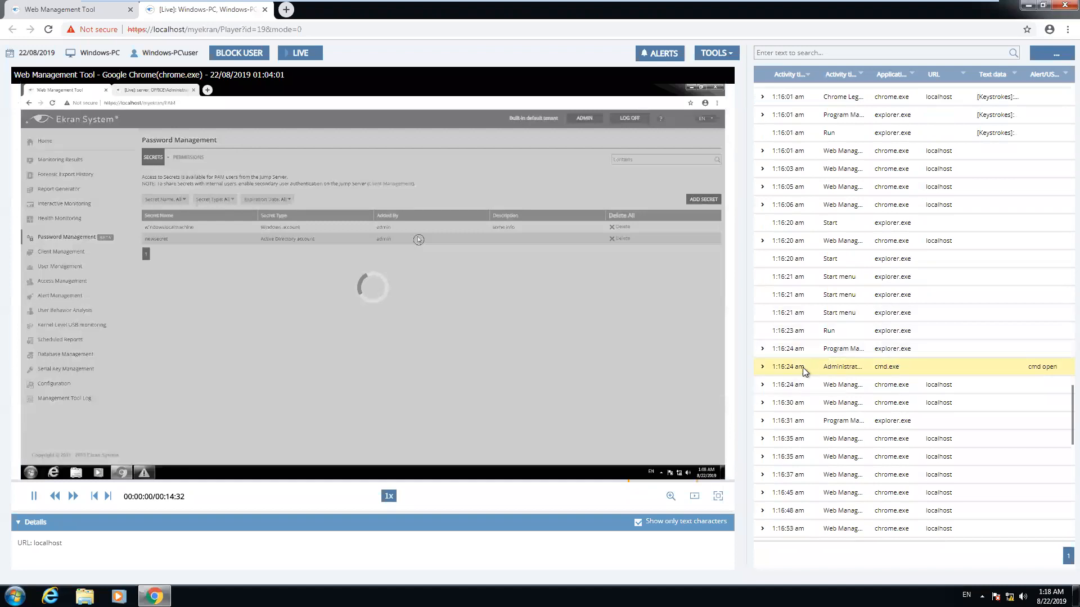
click(763, 367)
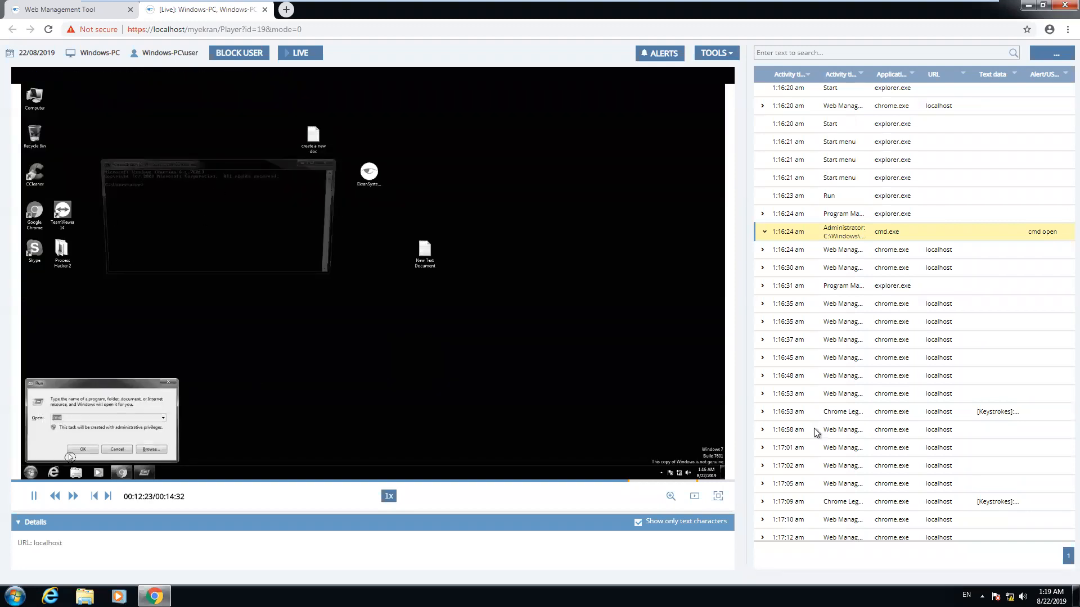
Jump to the 1:17:47 select in DB event and expand its Notepad keystrokes
scroll(939, 383, down, 10)
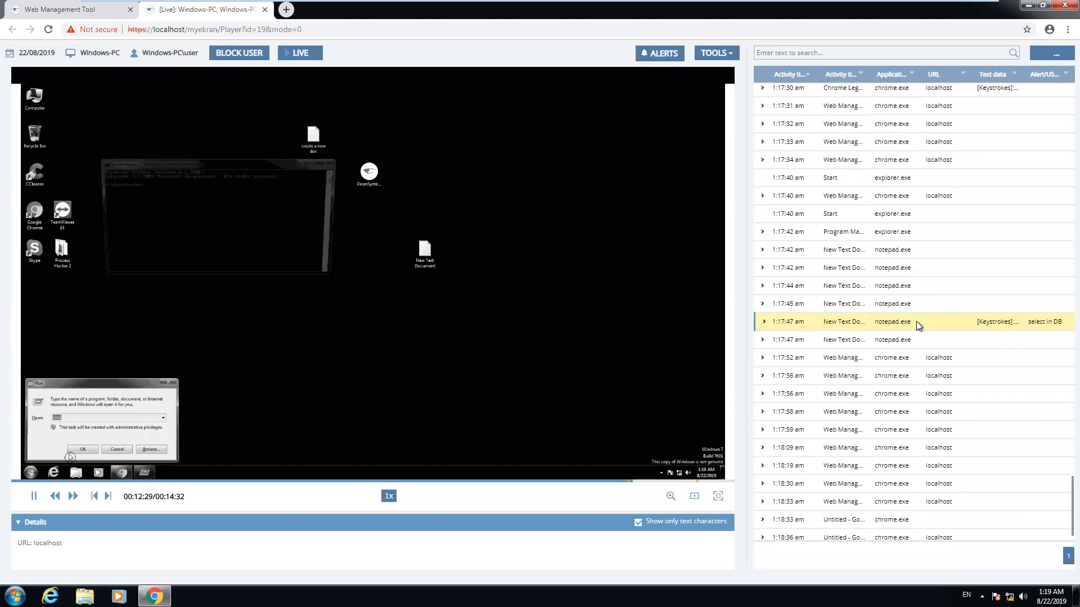
click(1046, 329)
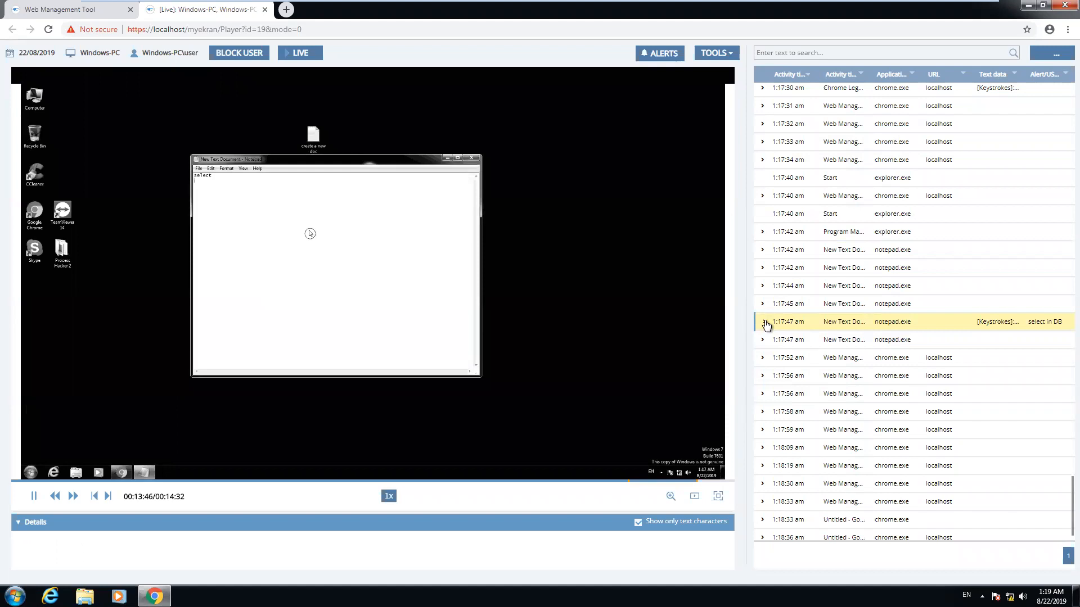
click(764, 325)
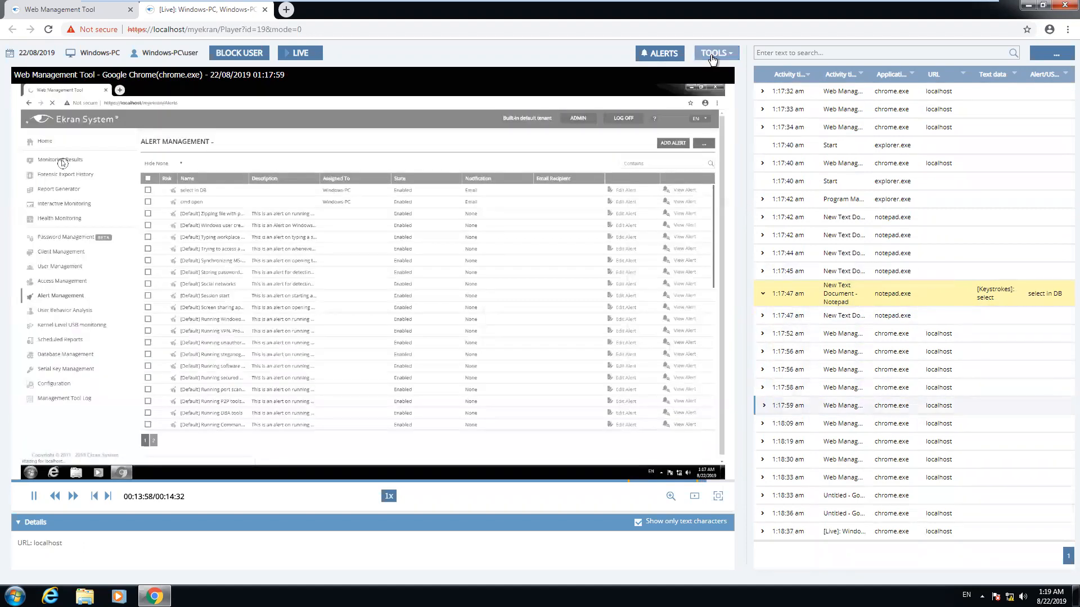
click(712, 57)
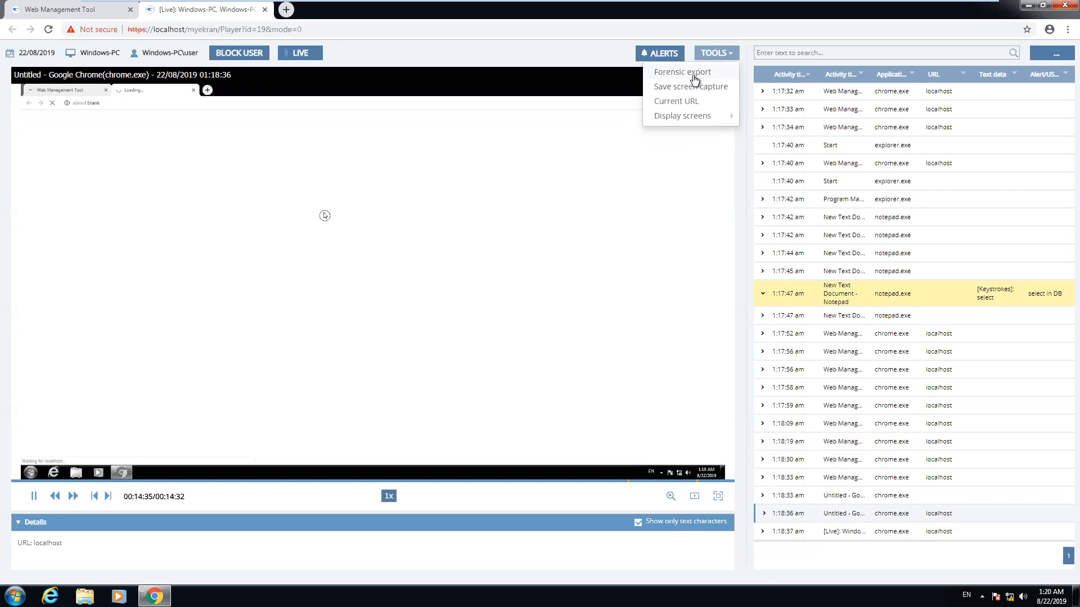
Generate a forensic export of the full Windows-PC session
click(695, 73)
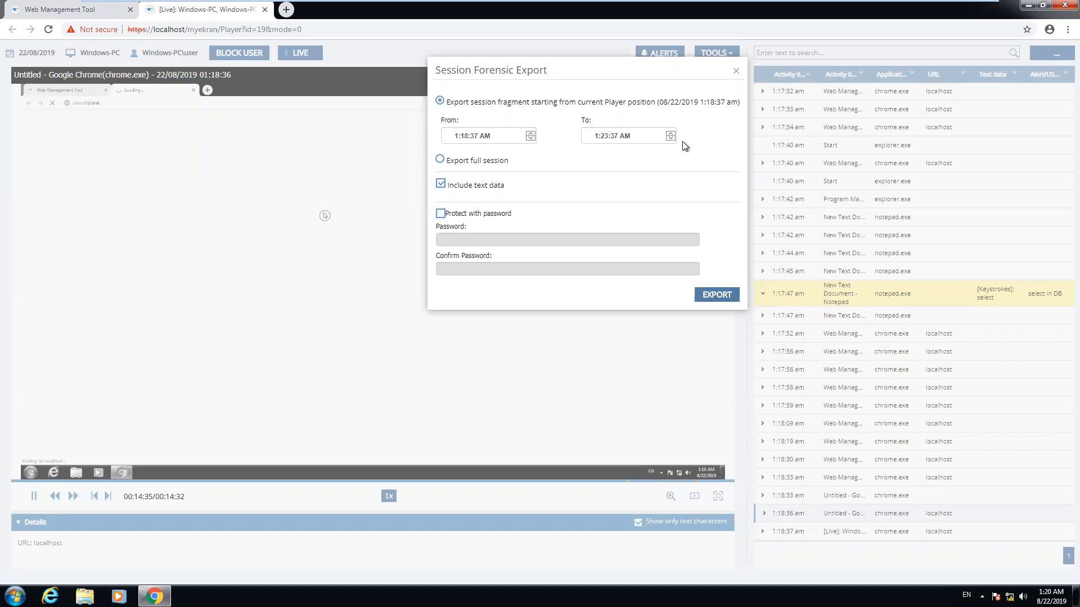
click(440, 160)
click(717, 295)
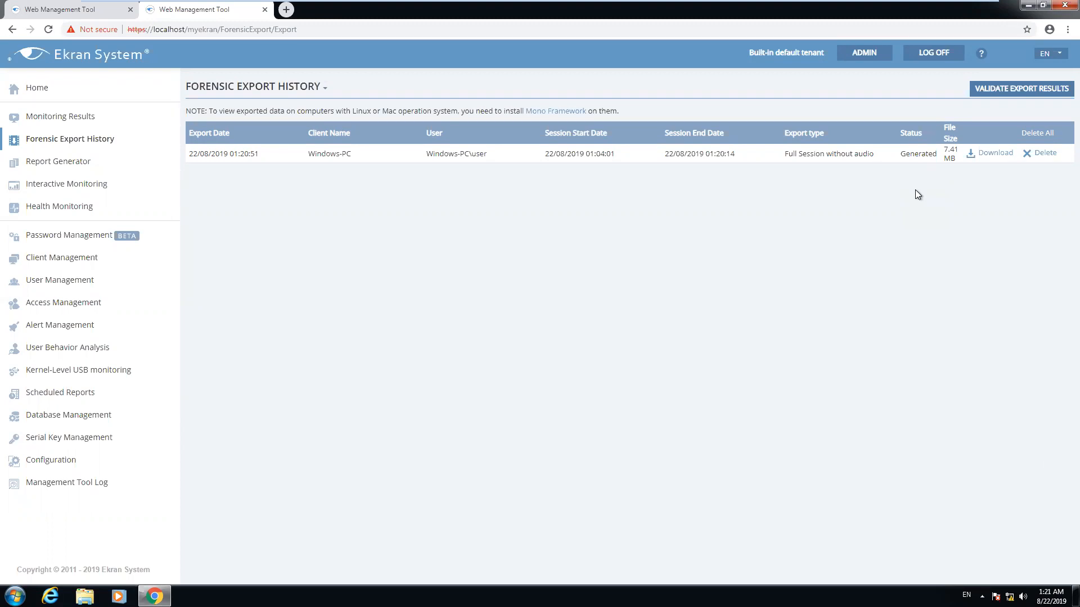
Download the 7.41 MB forensic export .exe and show it in a maximized Downloads folder
click(993, 153)
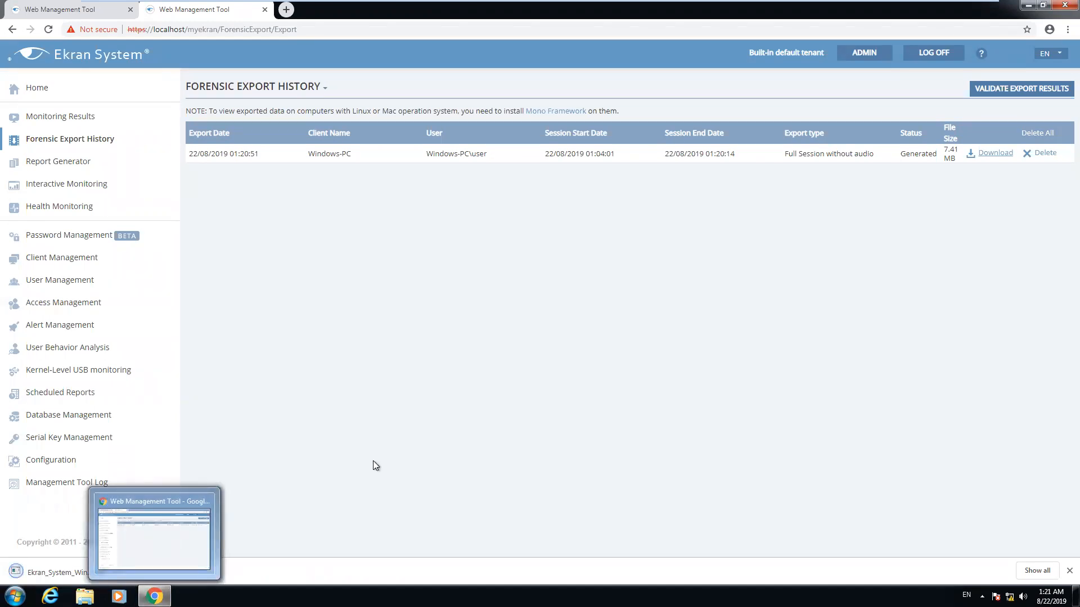
click(116, 572)
click(137, 532)
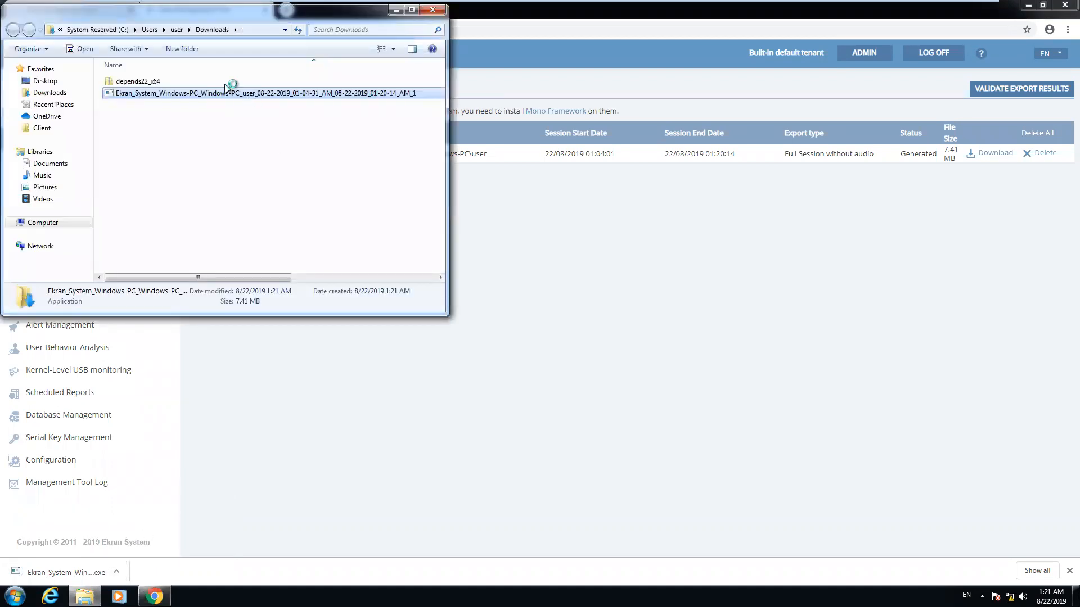
drag(224, 15, 450, 49)
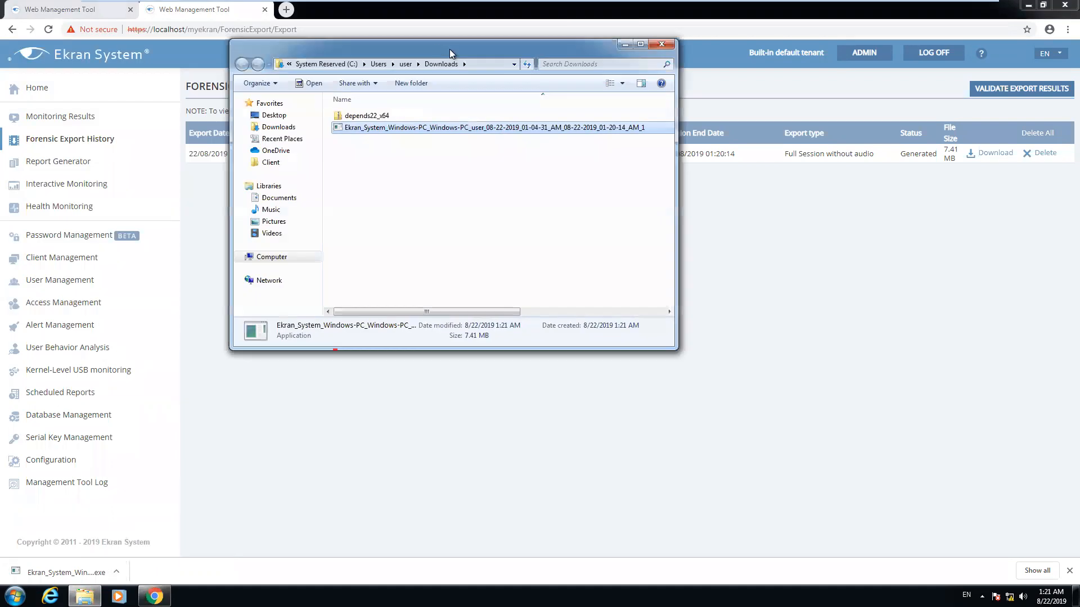
click(639, 45)
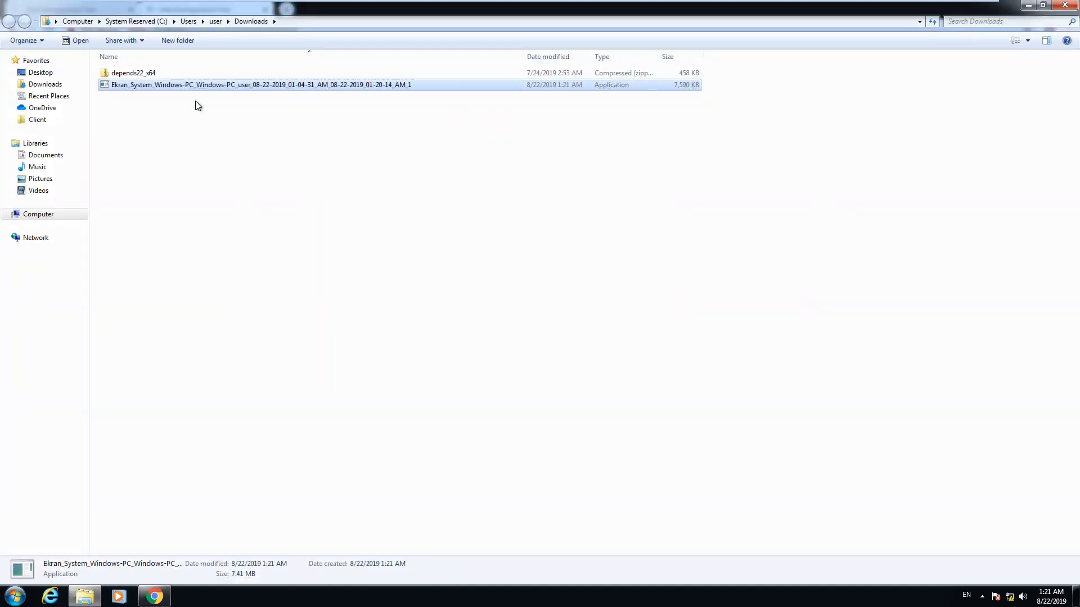
Open the exported .exe in the Forensic Export player and pause playback
right_click(202, 86)
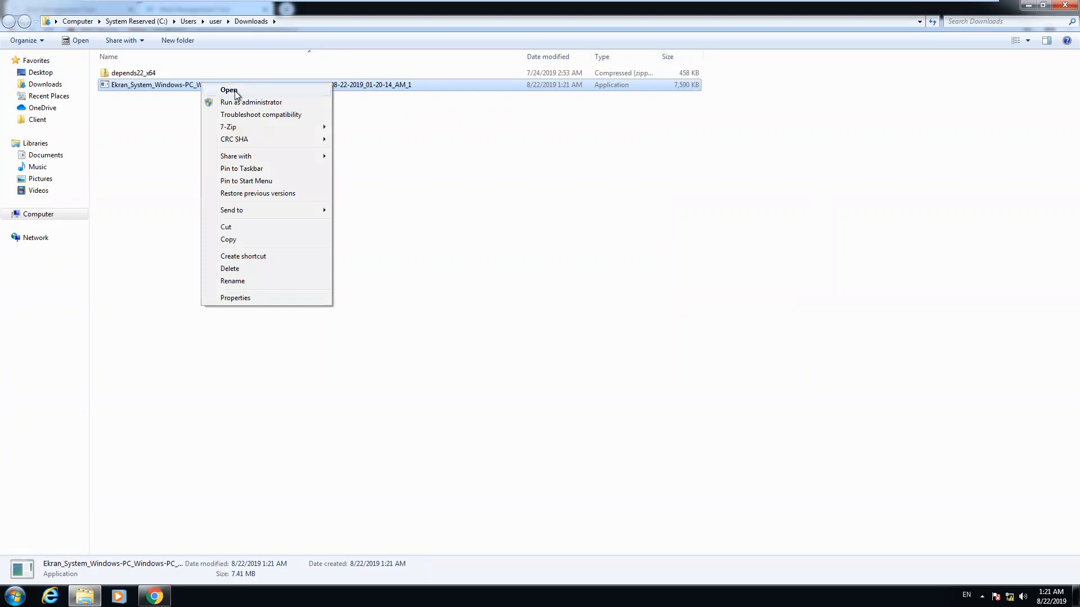
click(235, 90)
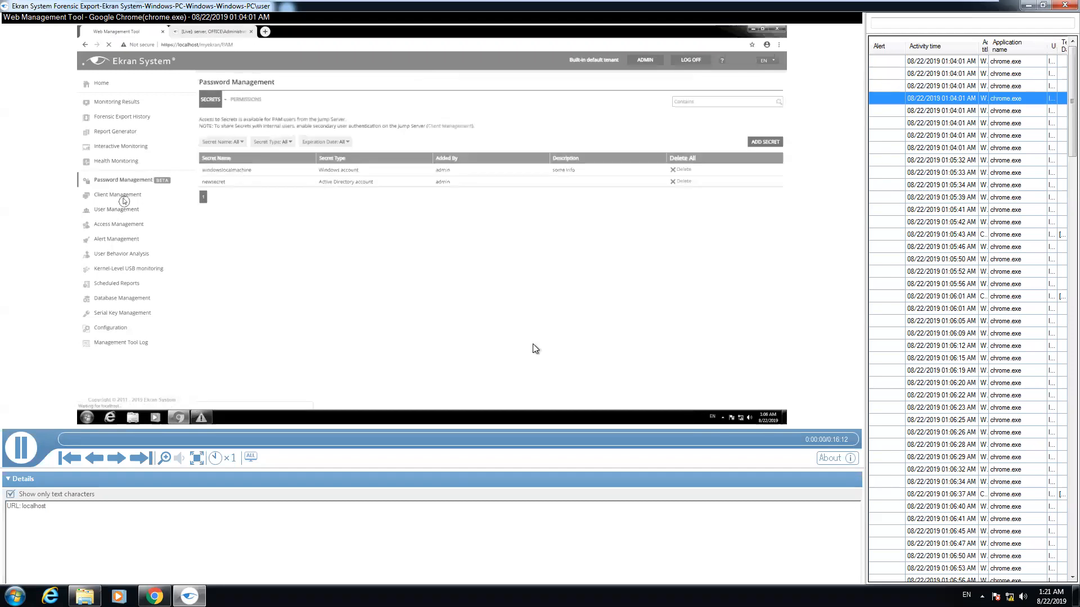
click(18, 447)
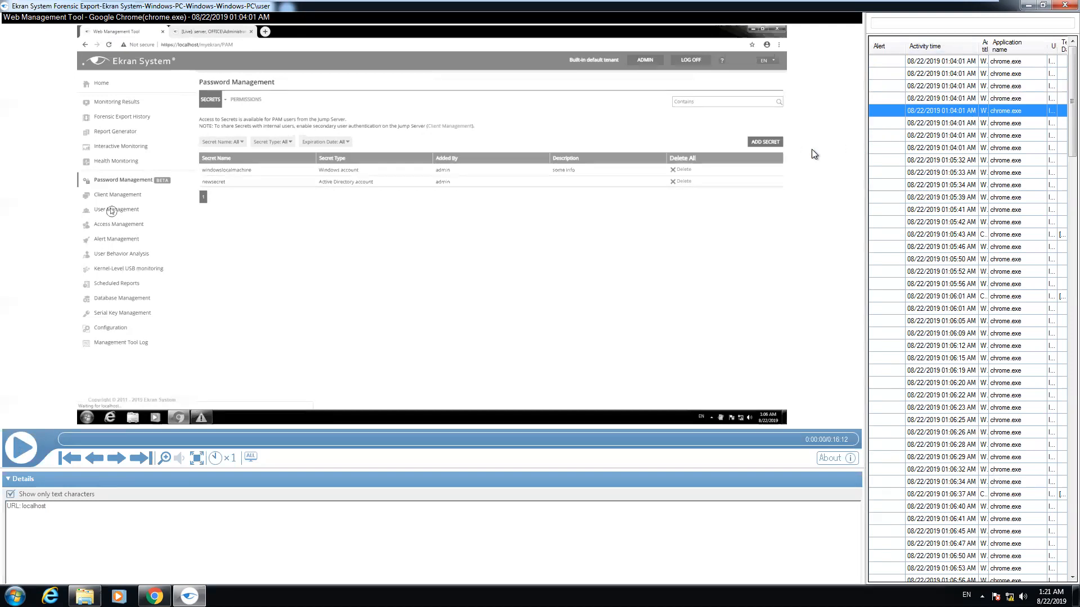
Widen the activity list and jump to the 01:04:01, Add Secret, cmd open and select in DB events
click(936, 150)
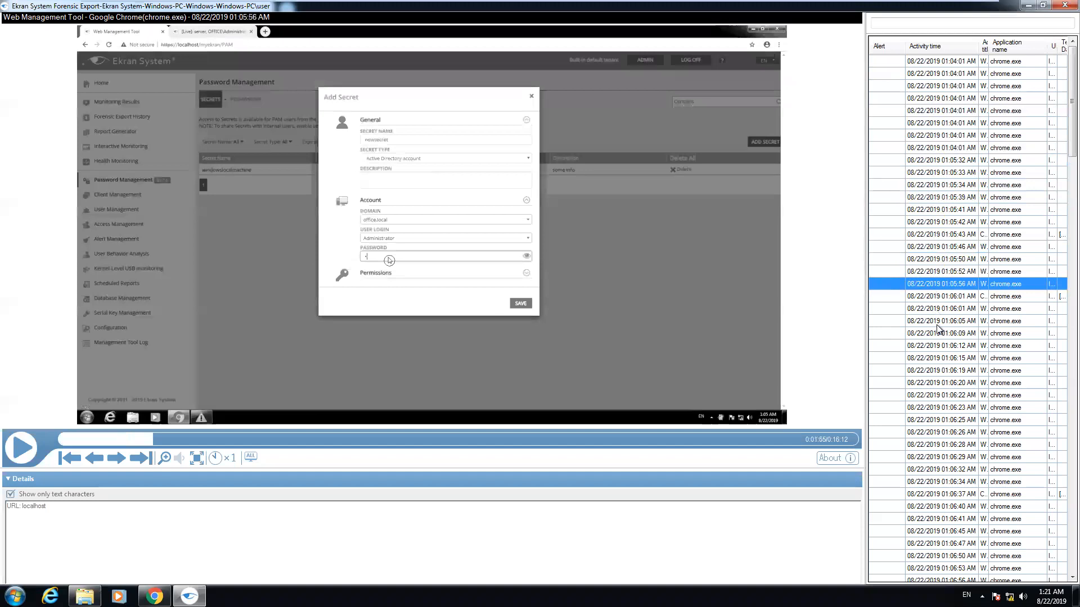
click(940, 358)
click(943, 248)
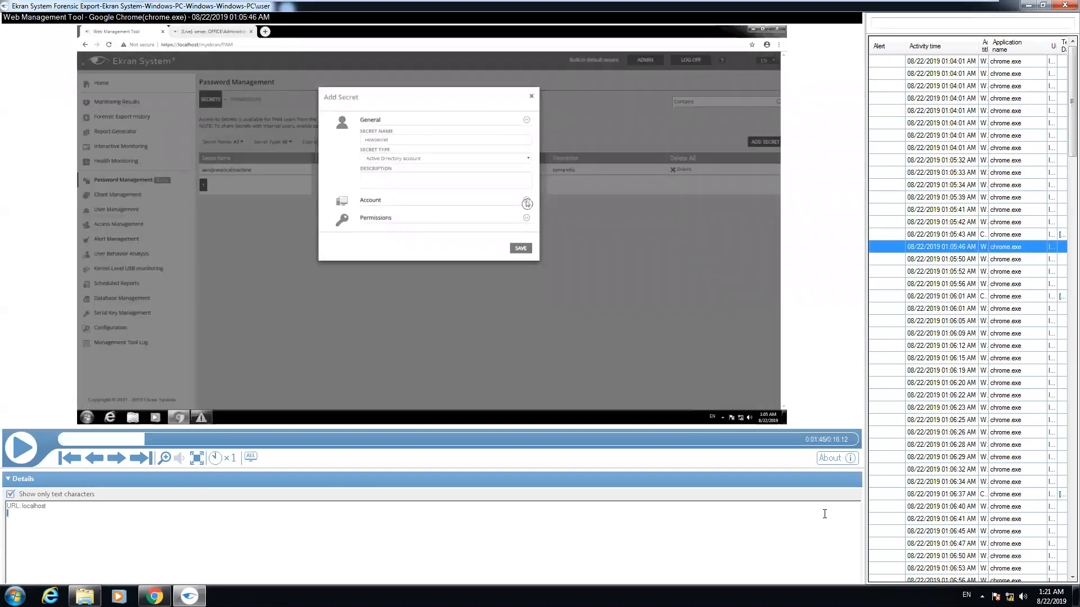
drag(865, 322, 662, 337)
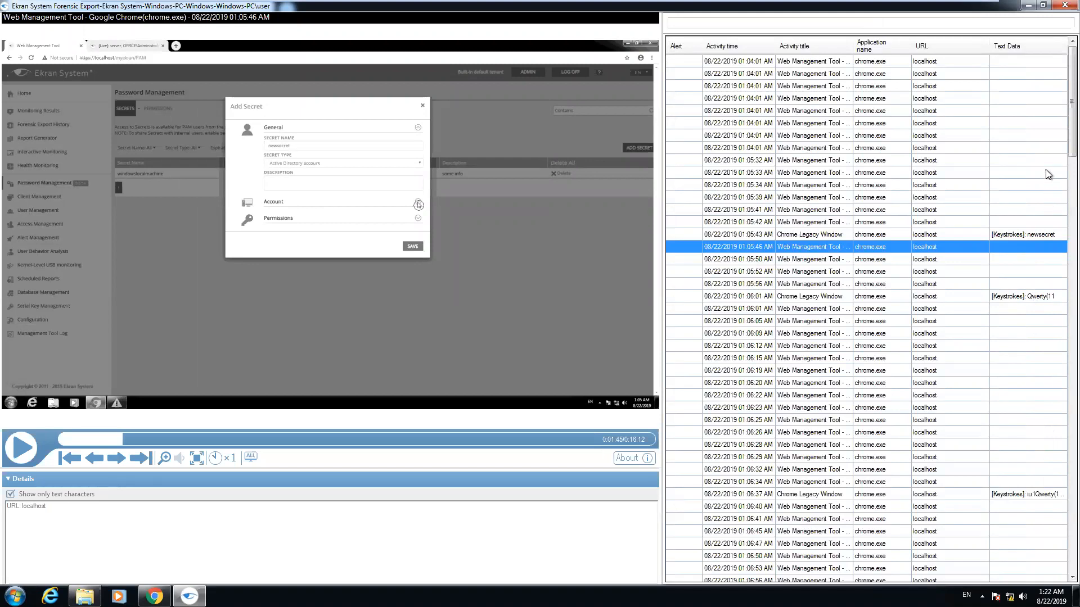
scroll(1045, 170, down, 20)
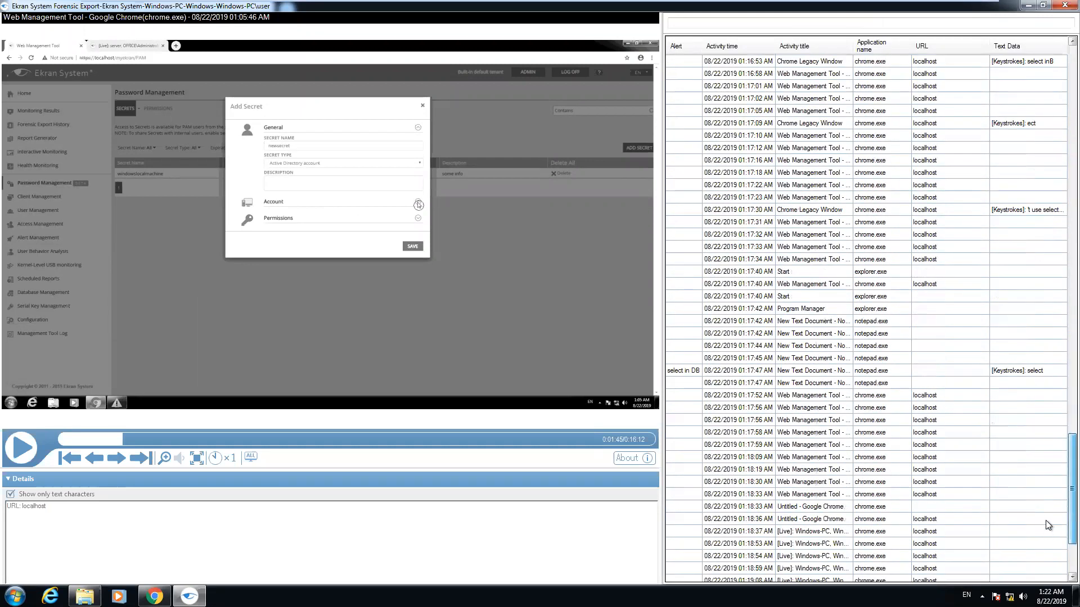
scroll(1046, 443, up, 11)
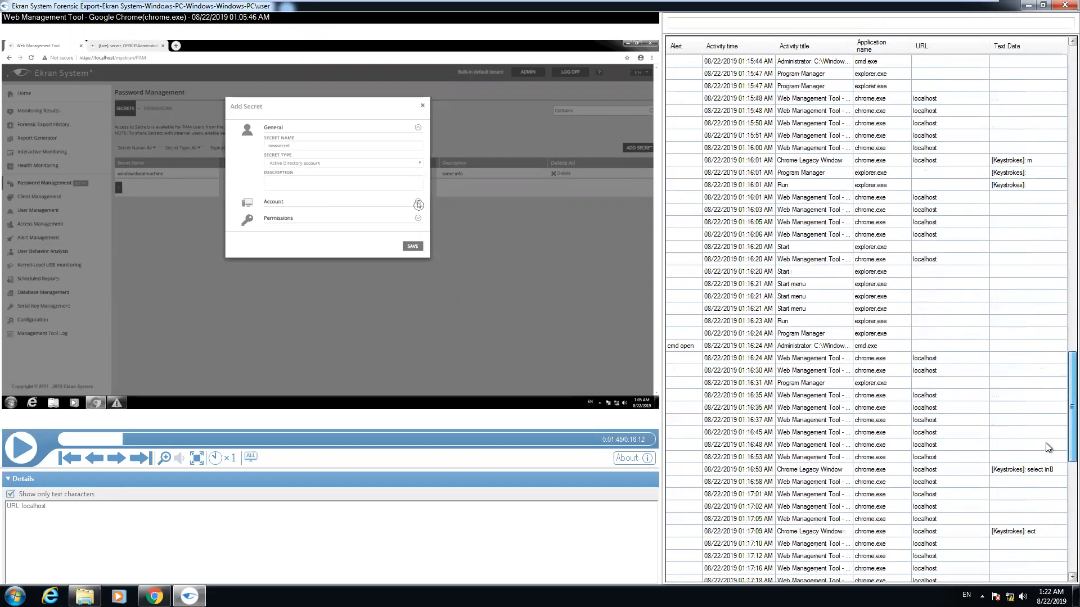
click(683, 345)
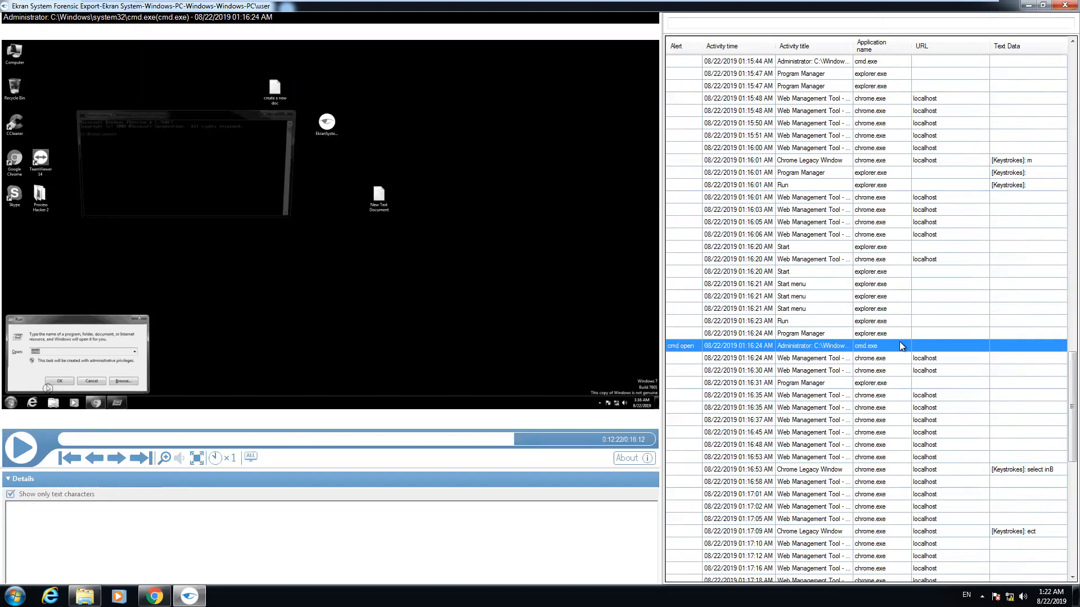
scroll(902, 346, down, 12)
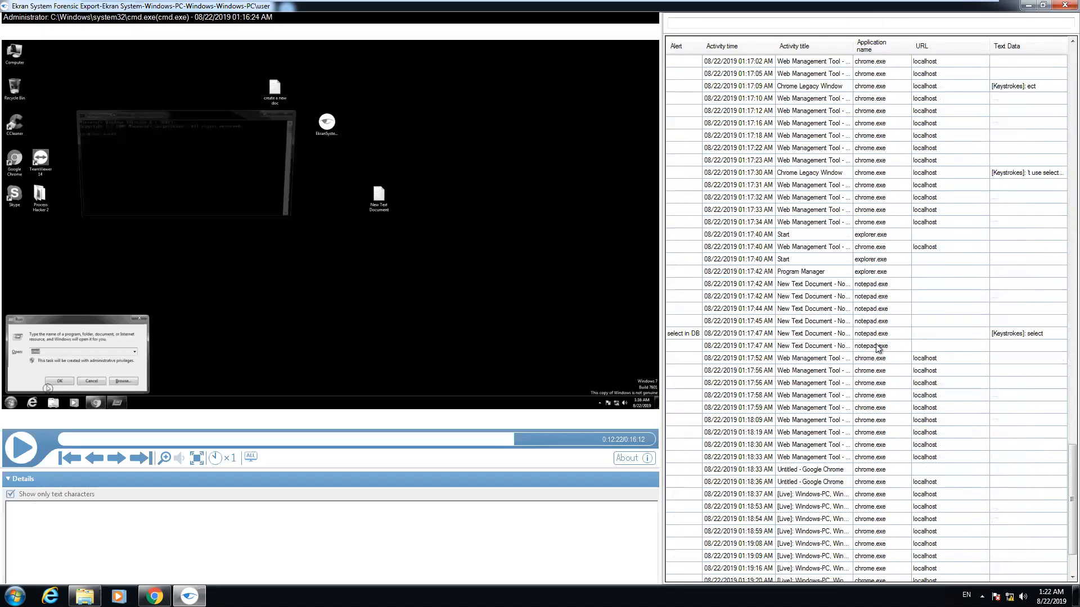
click(683, 333)
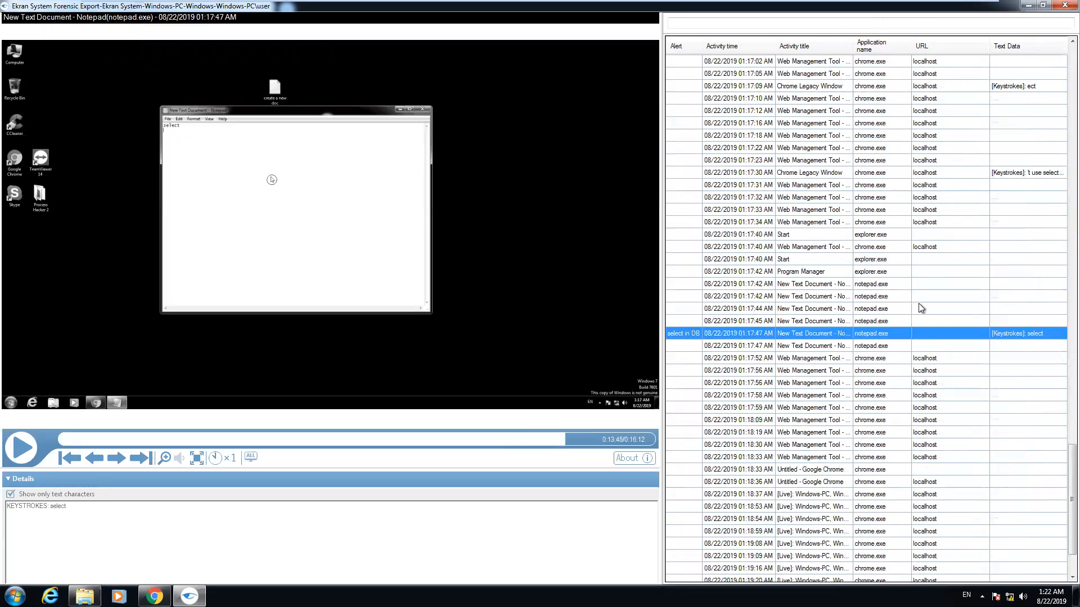
scroll(880, 284, up, 7)
scroll(881, 283, up, 7)
Sort the activity list by the Alert column so alert rows come first
click(677, 48)
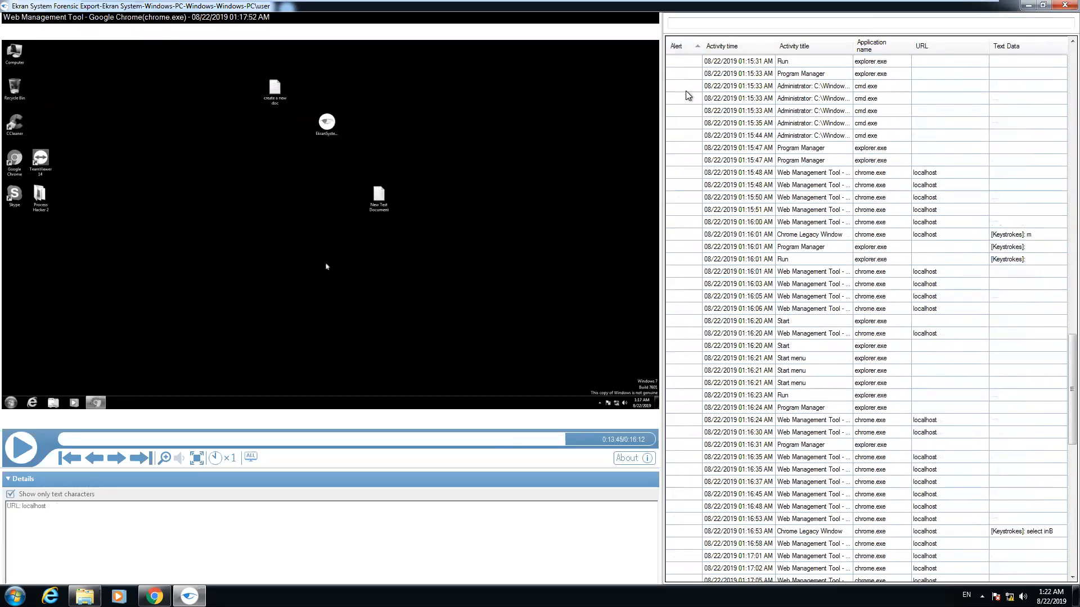
scroll(707, 201, up, 1)
scroll(707, 201, up, 20)
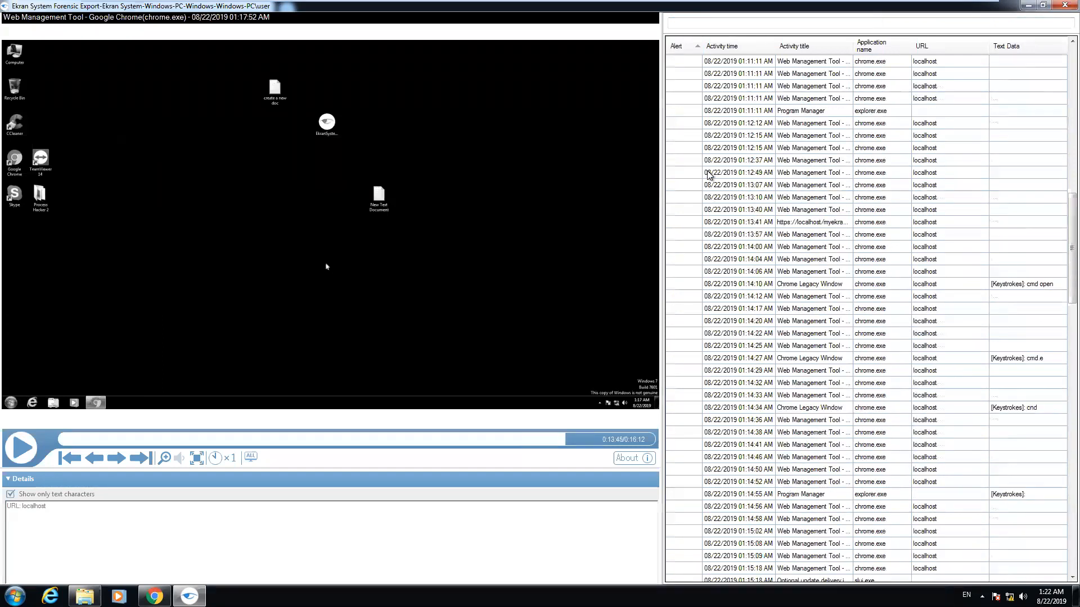
click(683, 47)
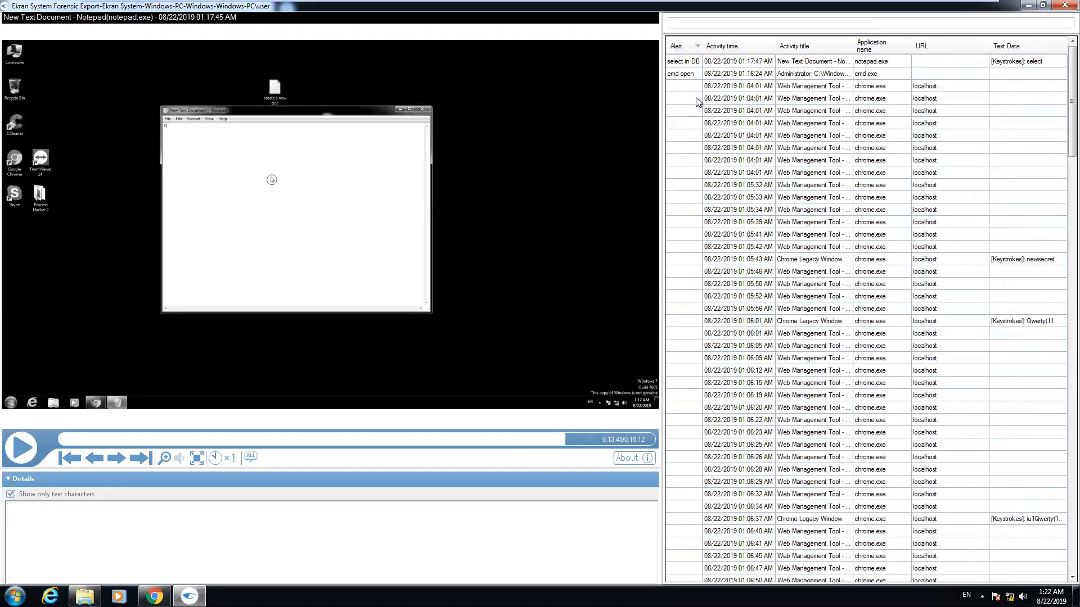
click(721, 45)
click(817, 44)
click(679, 47)
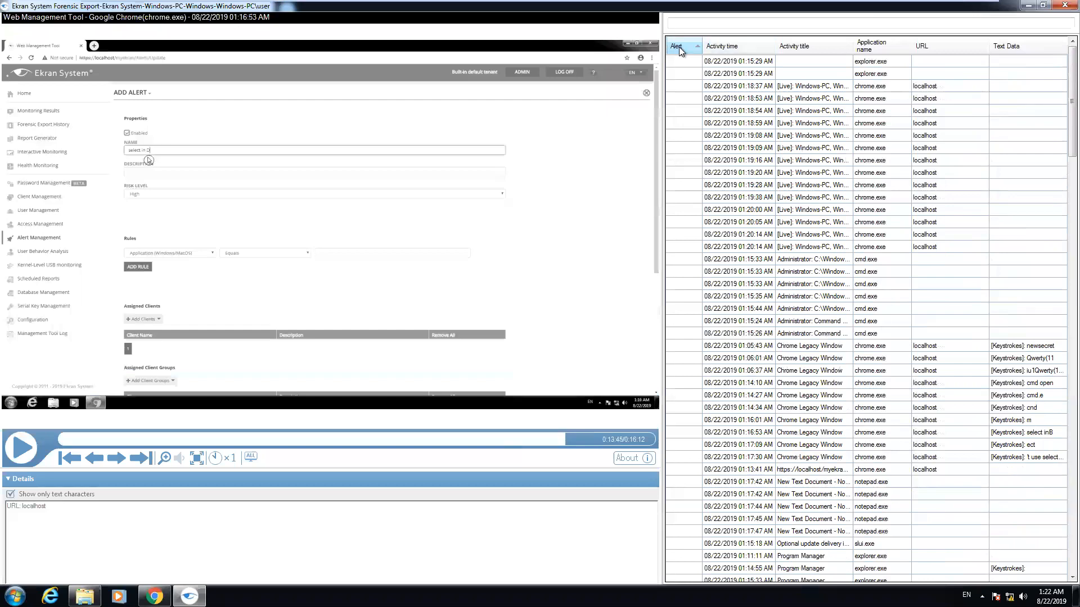
Minimize the forensic player and the Downloads window, clearing the file selection
click(1028, 5)
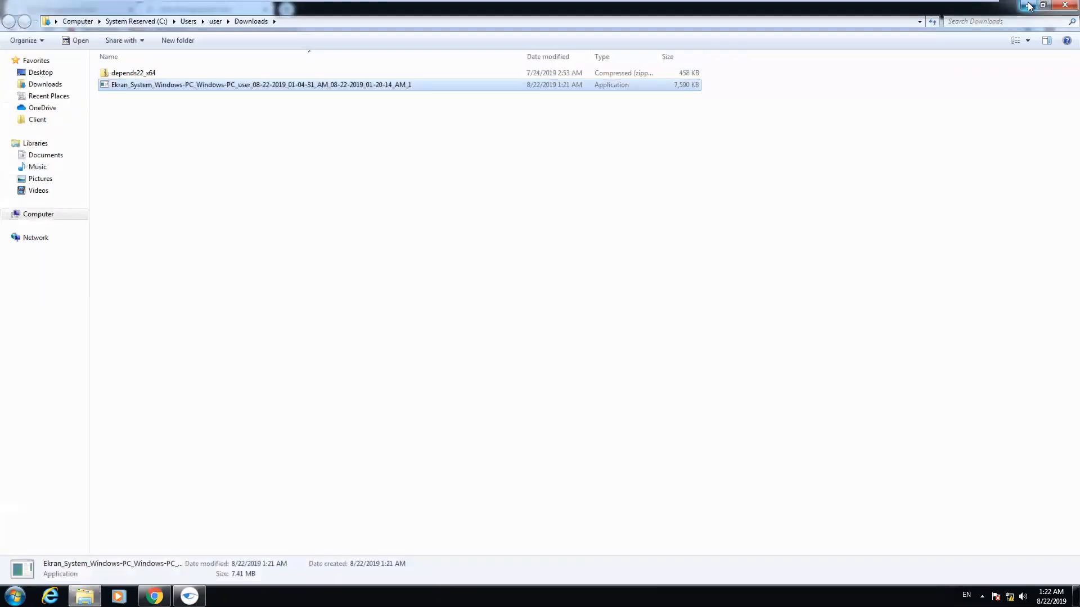
click(157, 96)
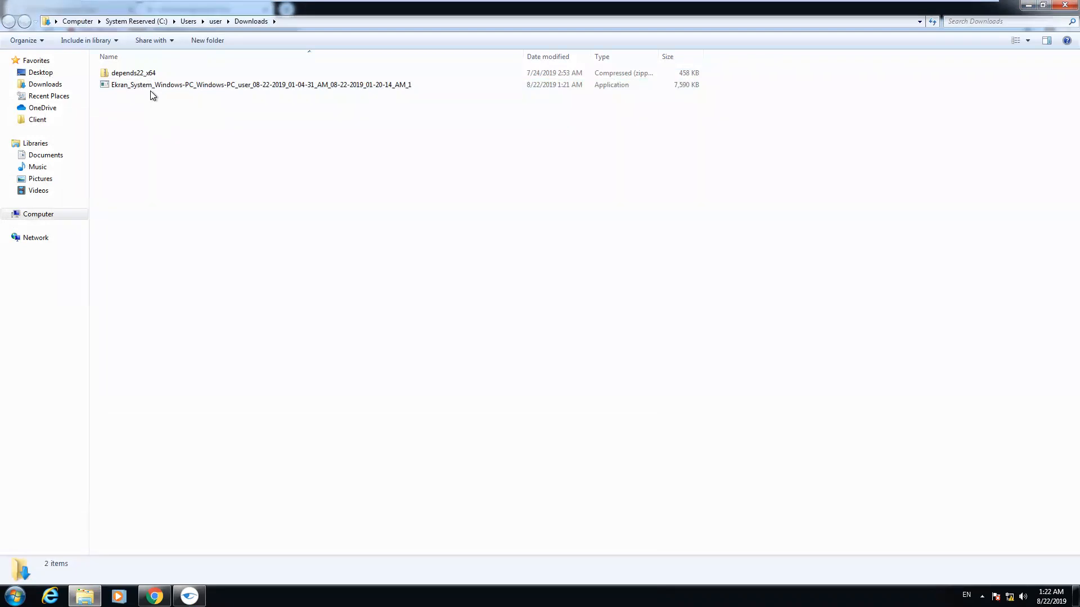
click(1027, 7)
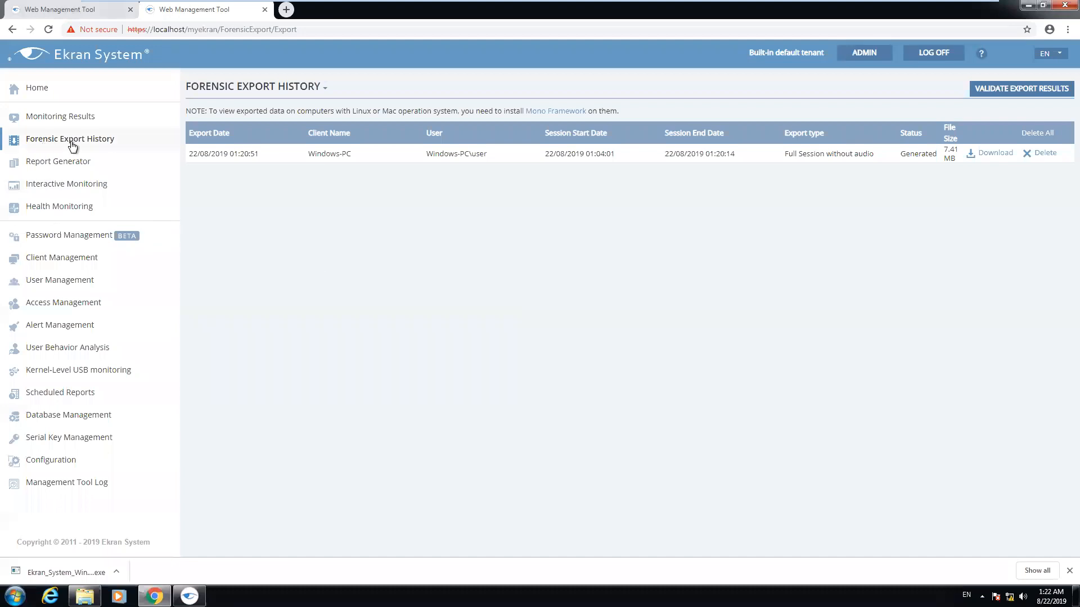
In the Report Generator choose Activity summary report filtered between dates
click(78, 163)
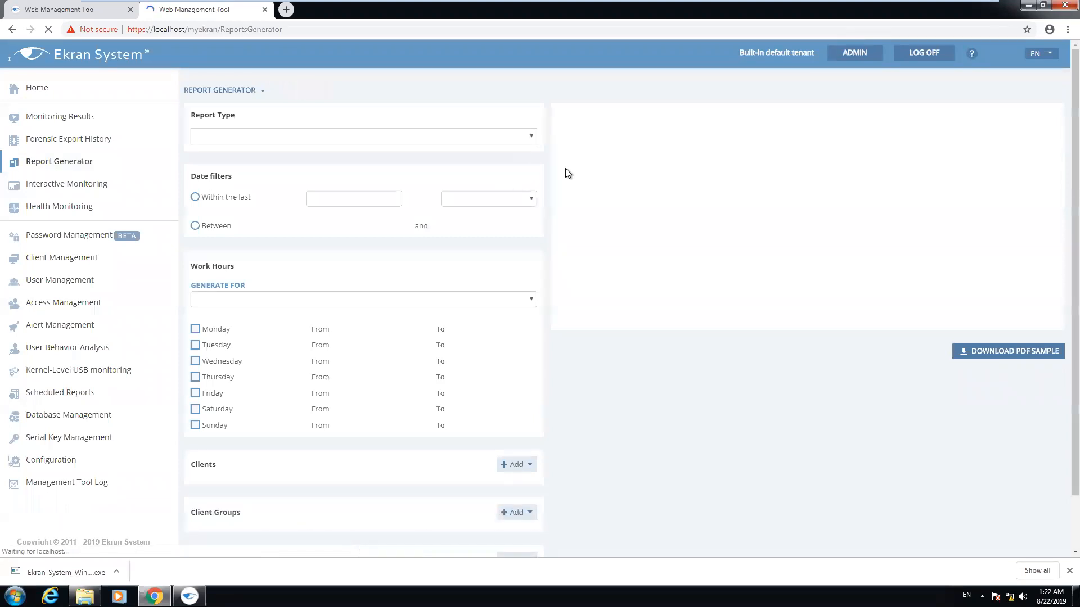
click(514, 133)
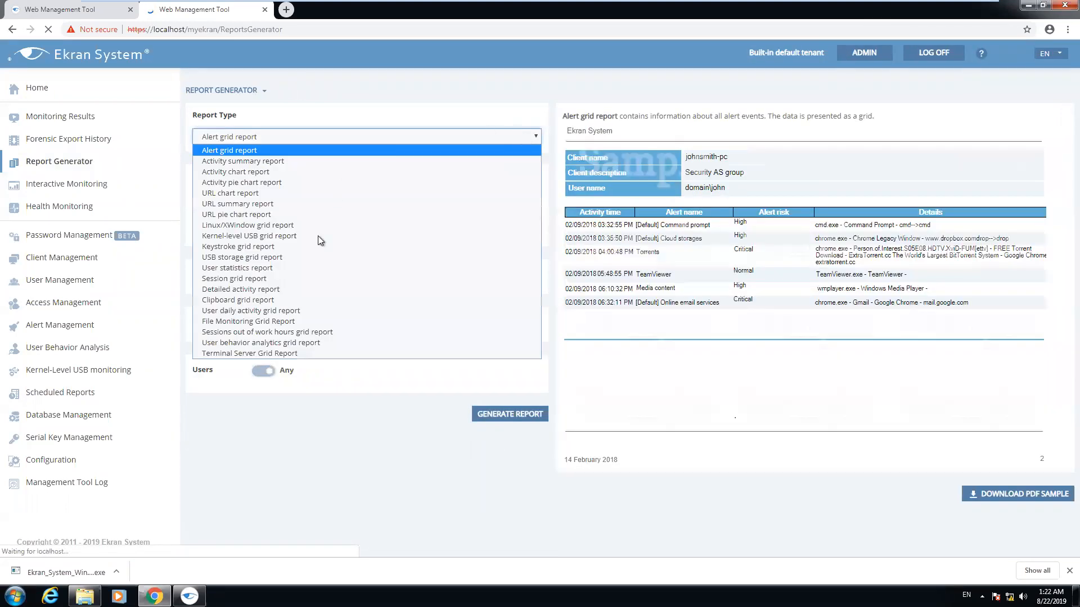
click(248, 162)
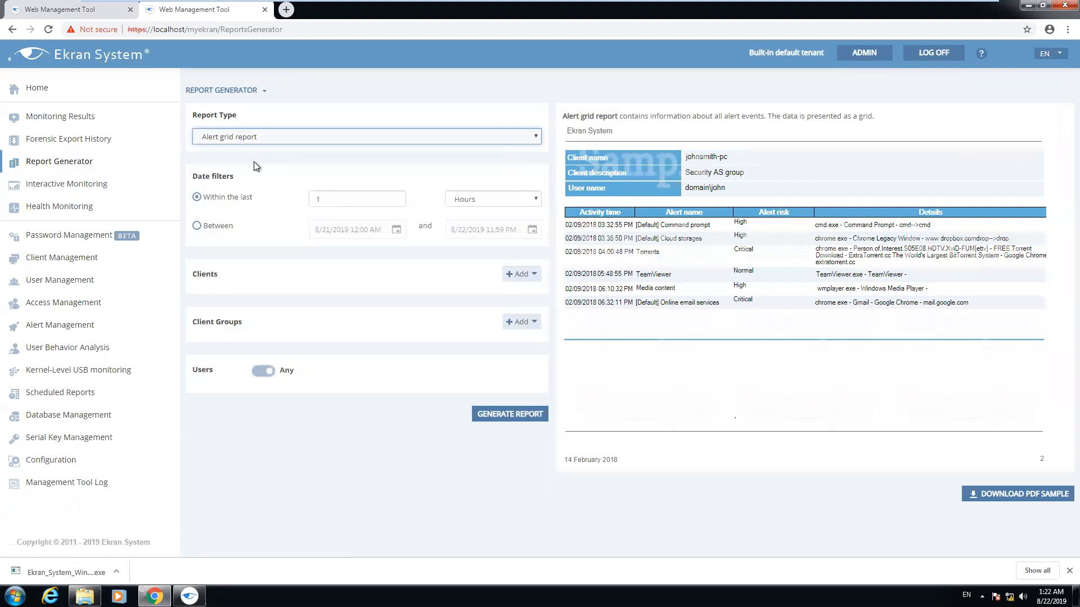
click(195, 227)
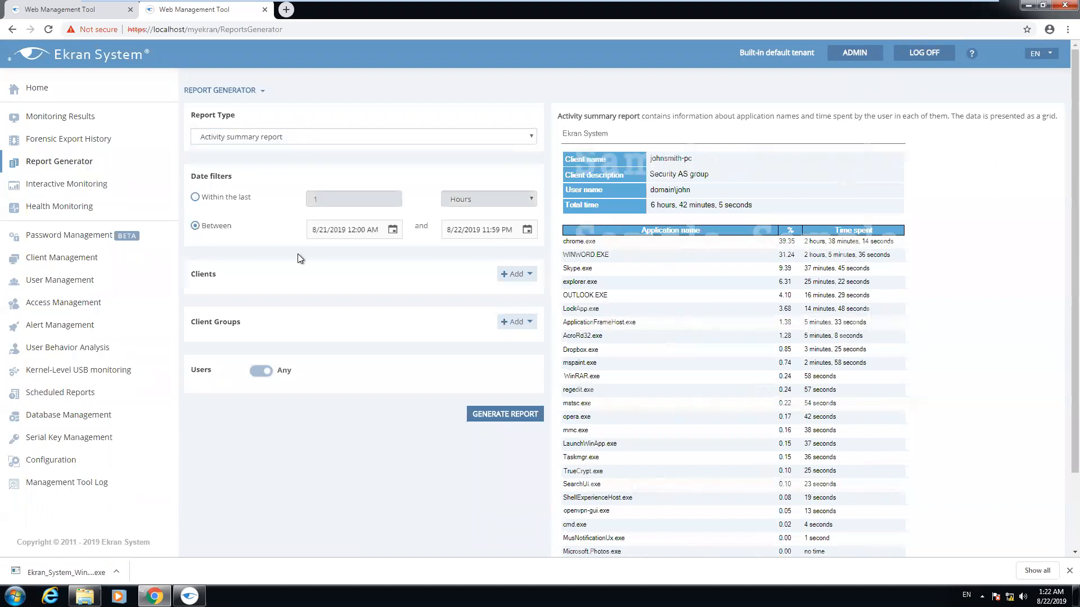
Add Windows-PC as the report client and generate the report
click(516, 274)
click(517, 363)
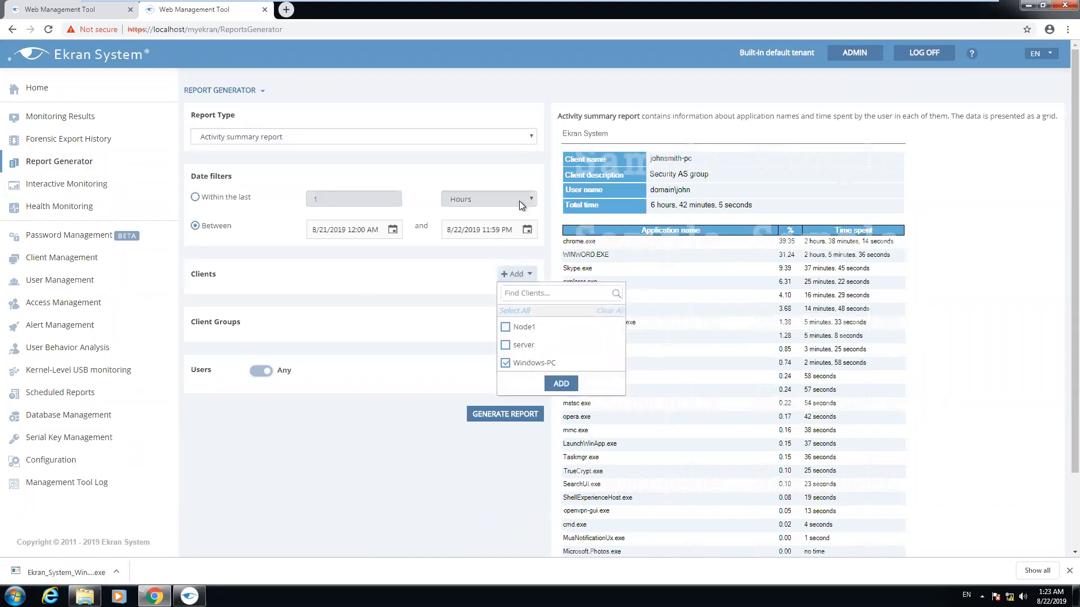
click(985, 250)
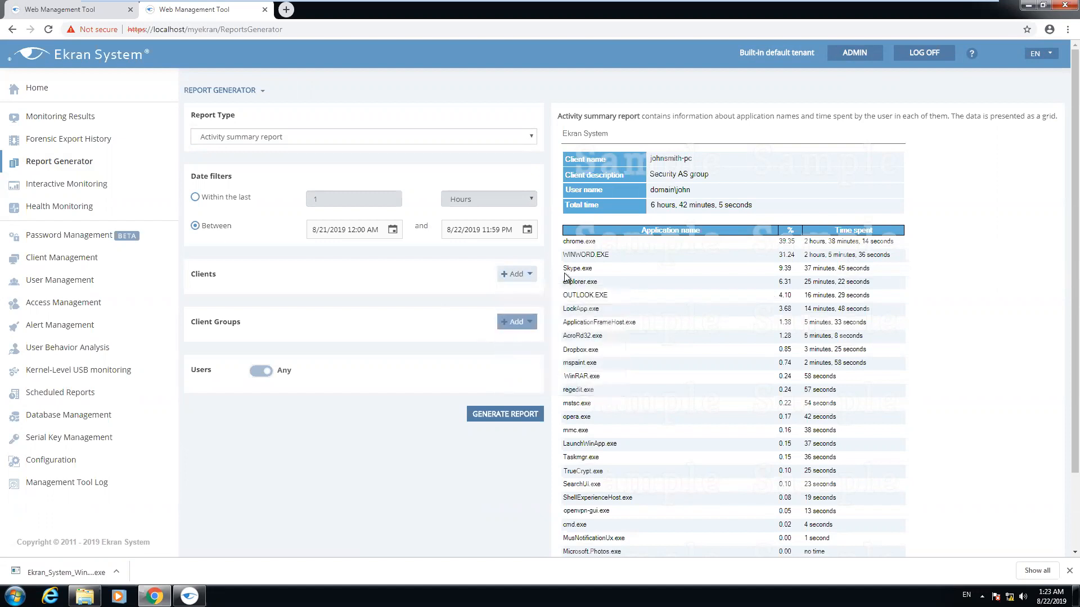
click(515, 274)
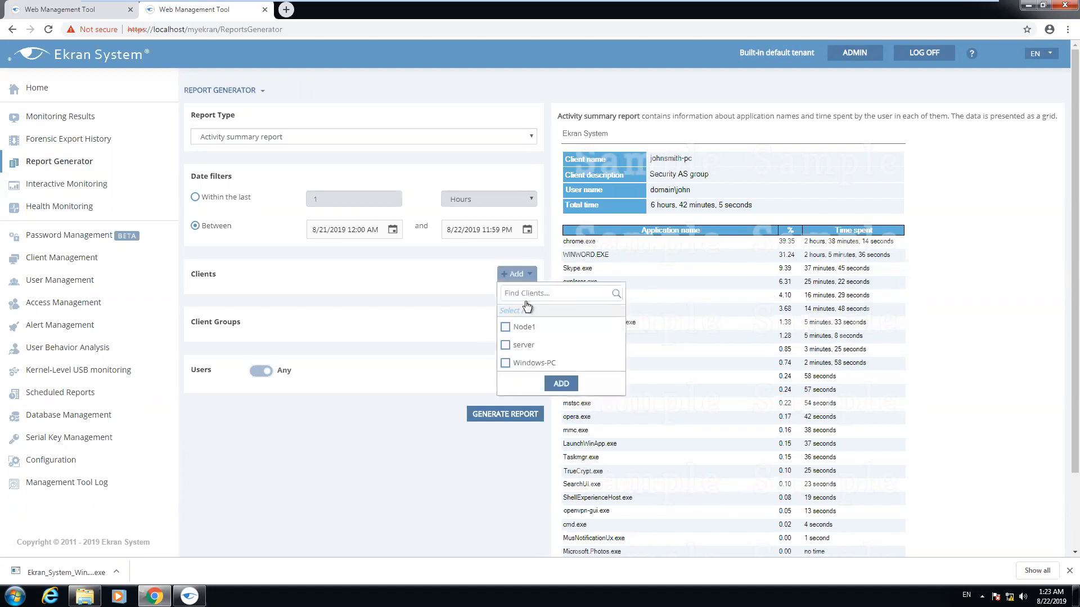
click(510, 365)
click(561, 383)
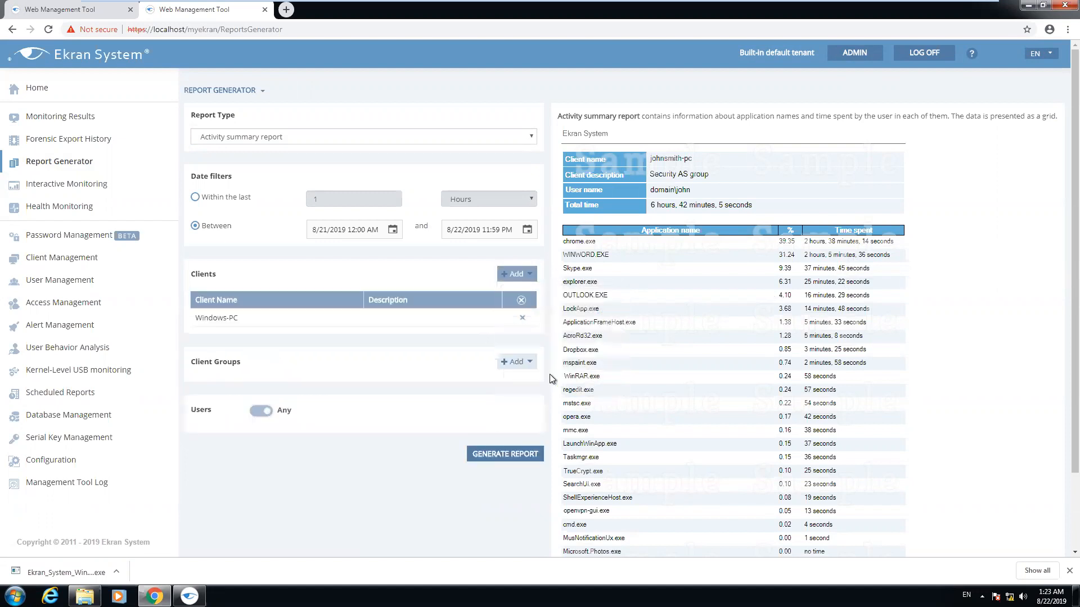
click(512, 454)
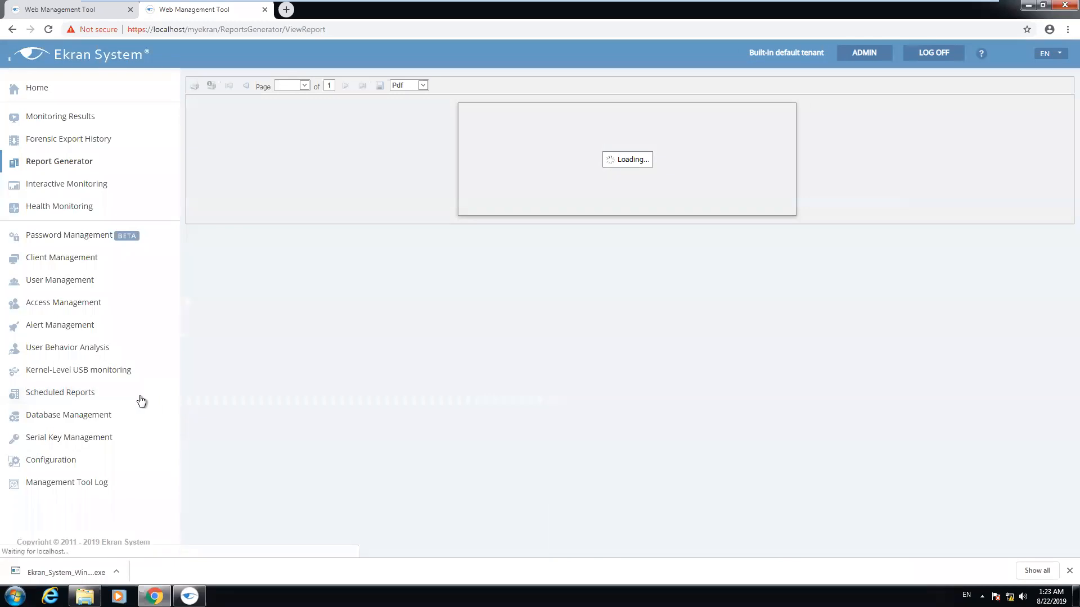
Save the report as ActivityGroupedReport.pdf in Pdf format and open the downloaded file
scroll(582, 305, down, 1)
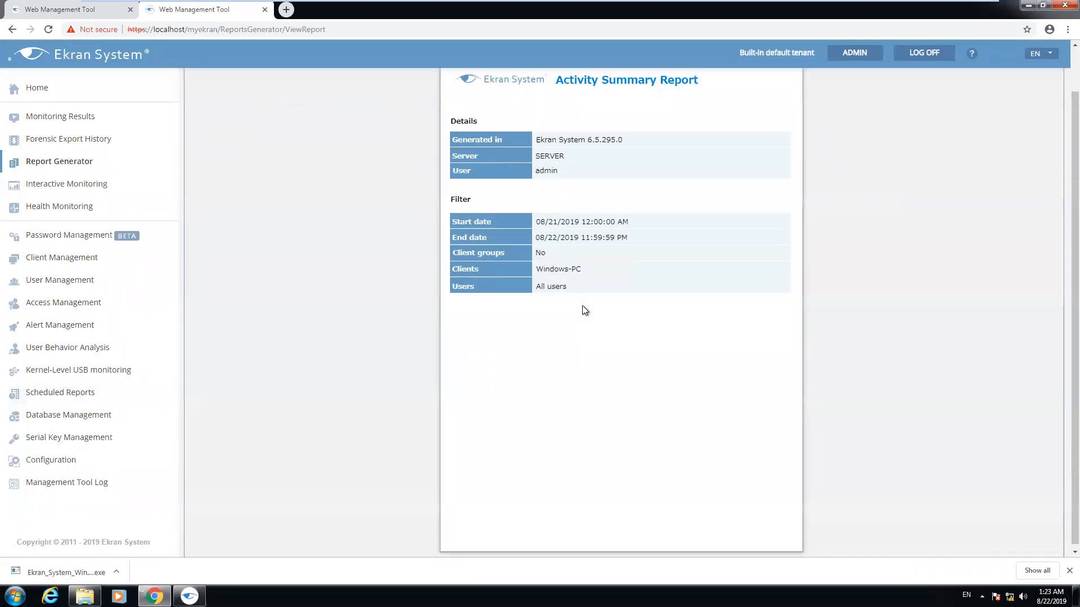
scroll(582, 306, up, 1)
click(343, 85)
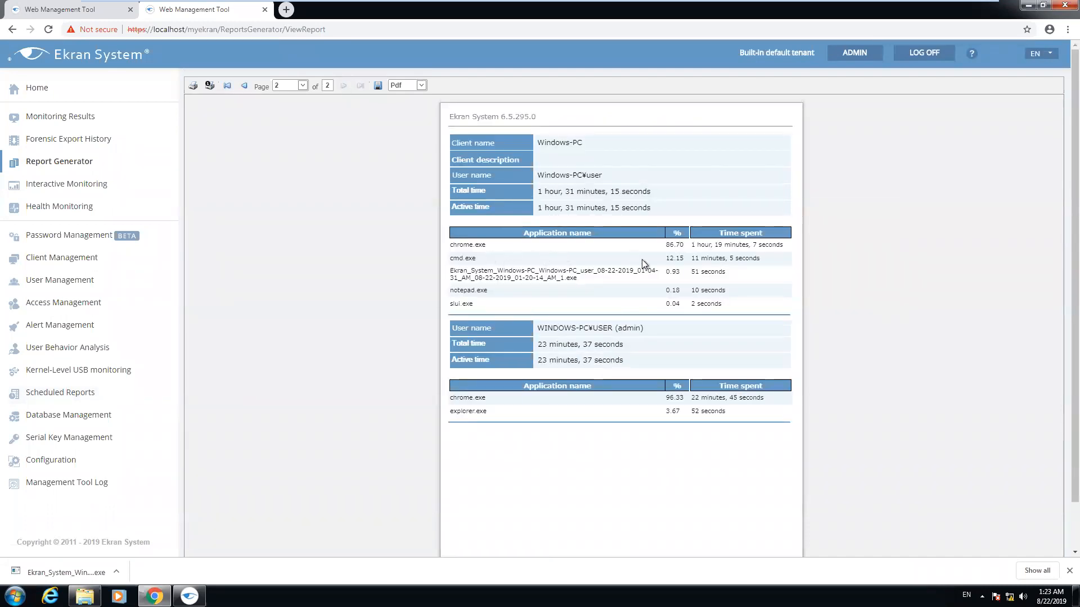
click(417, 86)
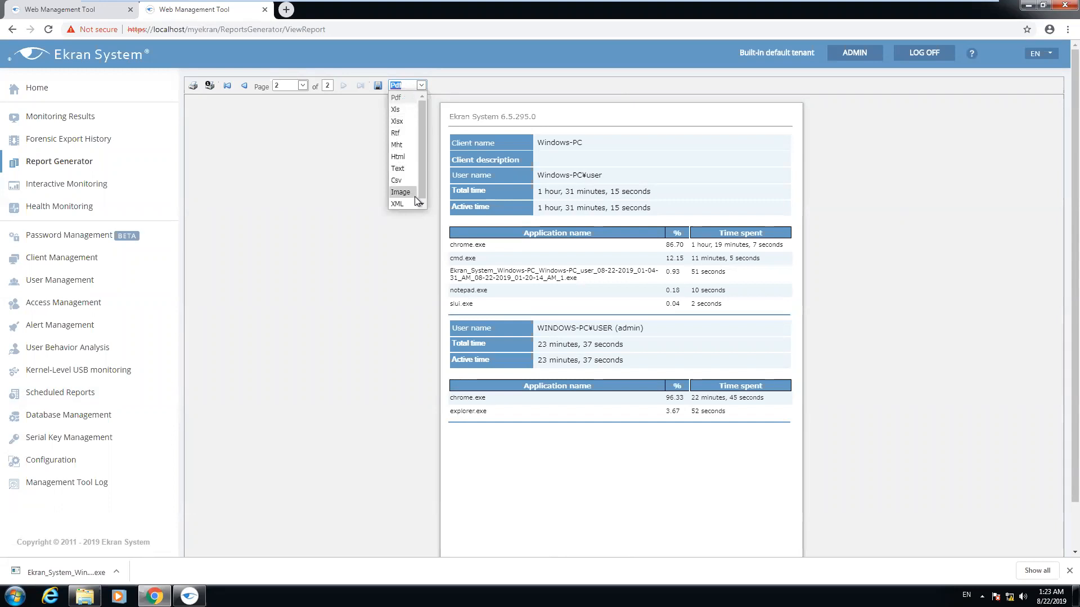
click(353, 123)
click(378, 87)
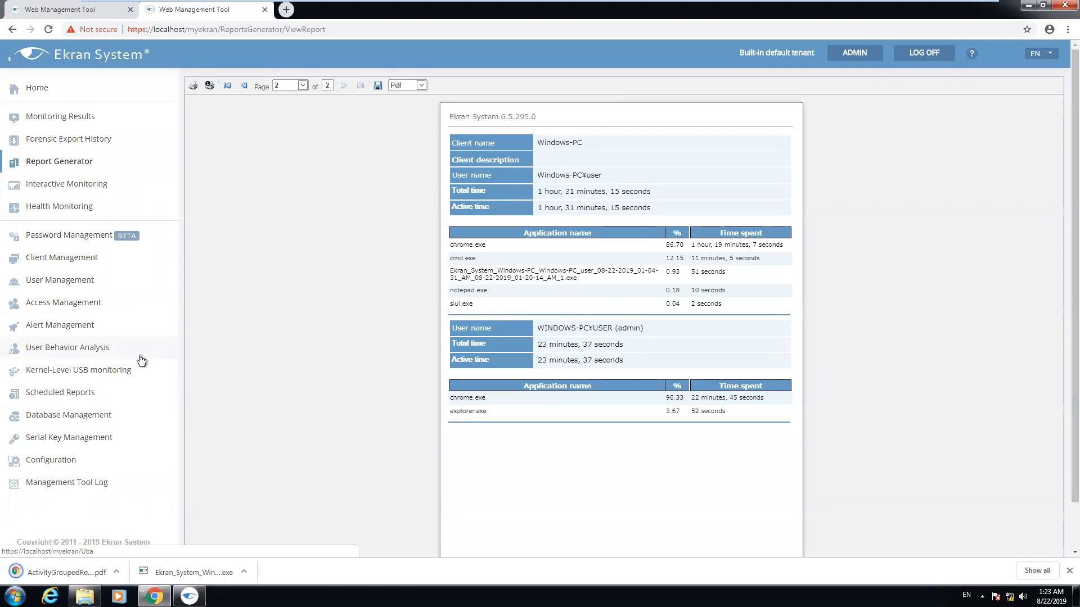
click(62, 572)
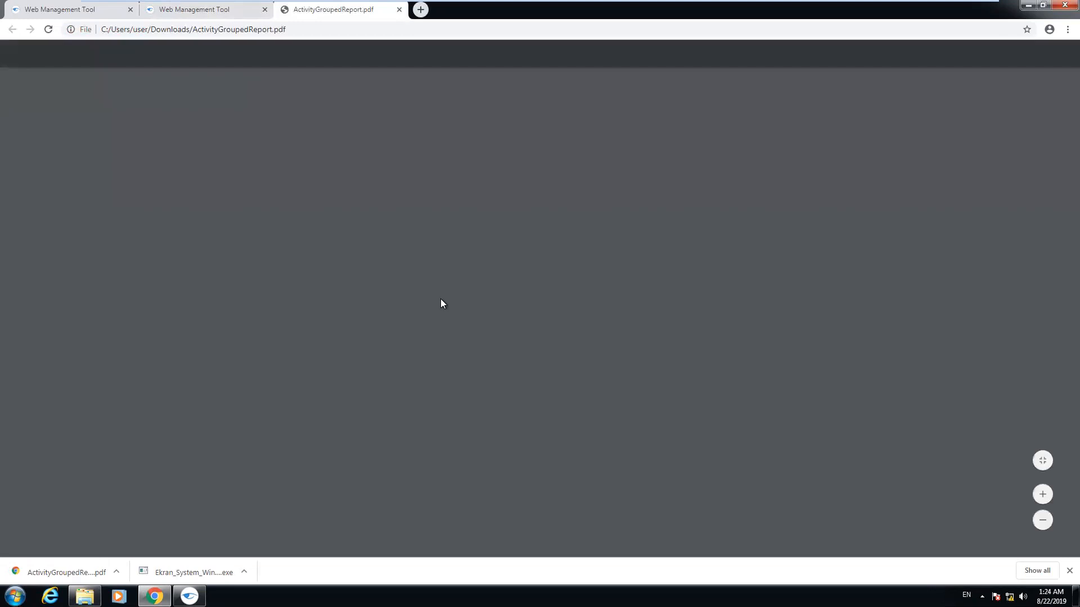
Highlight the user's total time, the Windows-PC client name and the application table headings
scroll(455, 296, down, 12)
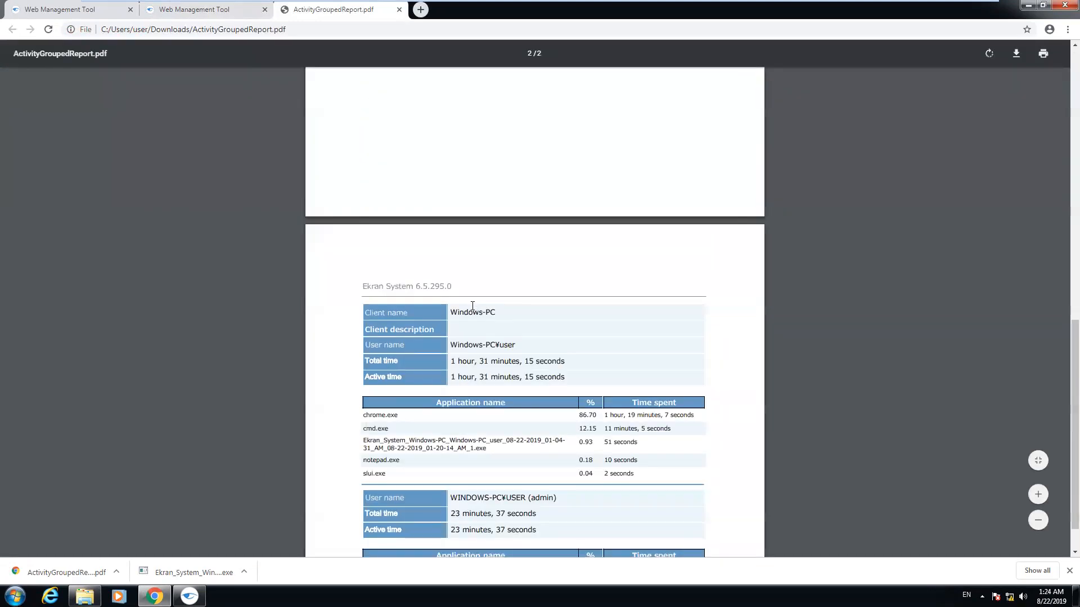
scroll(499, 324, up, 4)
drag(365, 323, 478, 323)
drag(556, 322, 582, 322)
drag(451, 272, 525, 271)
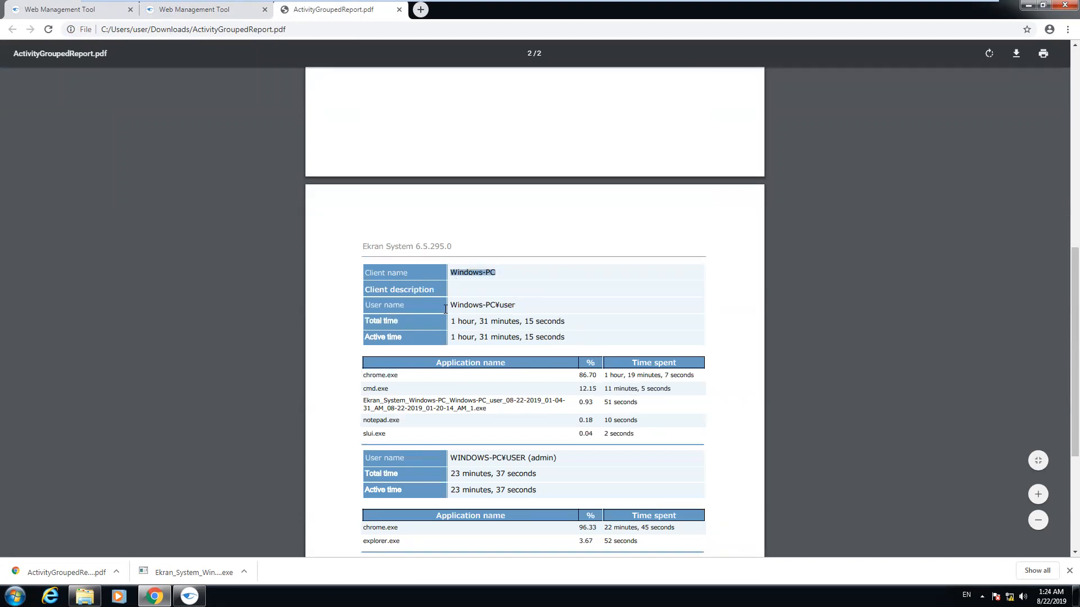
drag(365, 375, 589, 372)
Inspect chrome.exe's 86.70%, notepad.exe's 10 seconds and slui.exe, then close the PDF tab
click(588, 374)
double_click(599, 374)
click(612, 379)
drag(604, 420, 635, 420)
scroll(405, 424, down, 4)
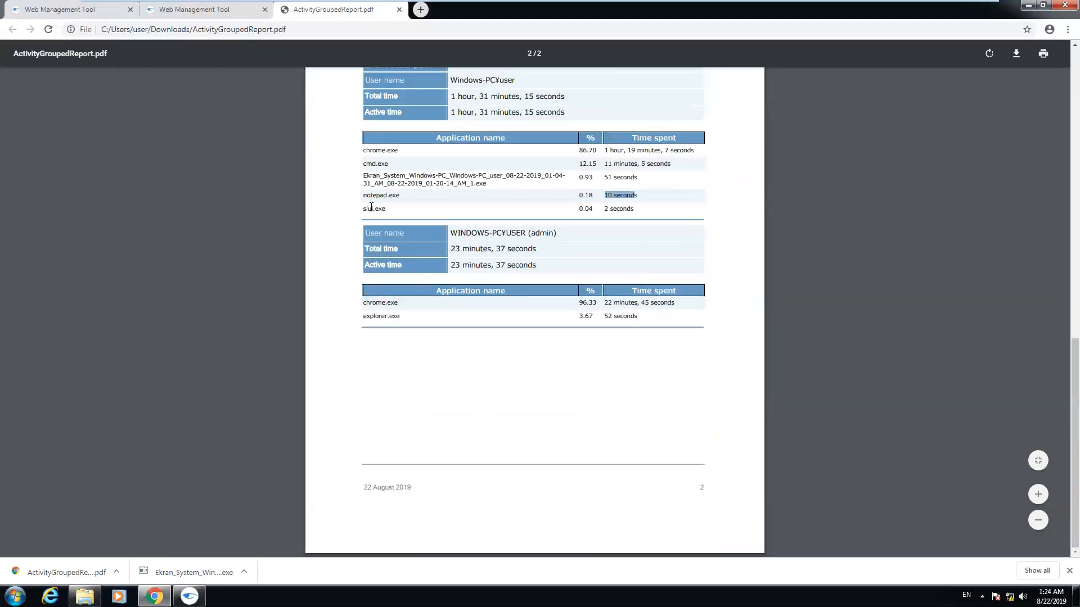
double_click(372, 209)
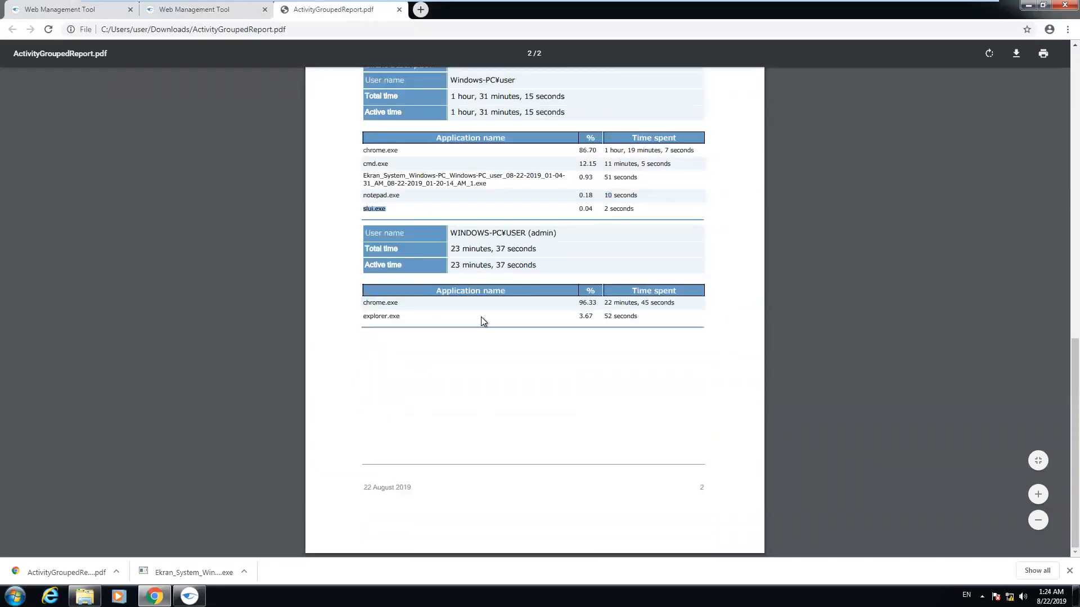
click(399, 10)
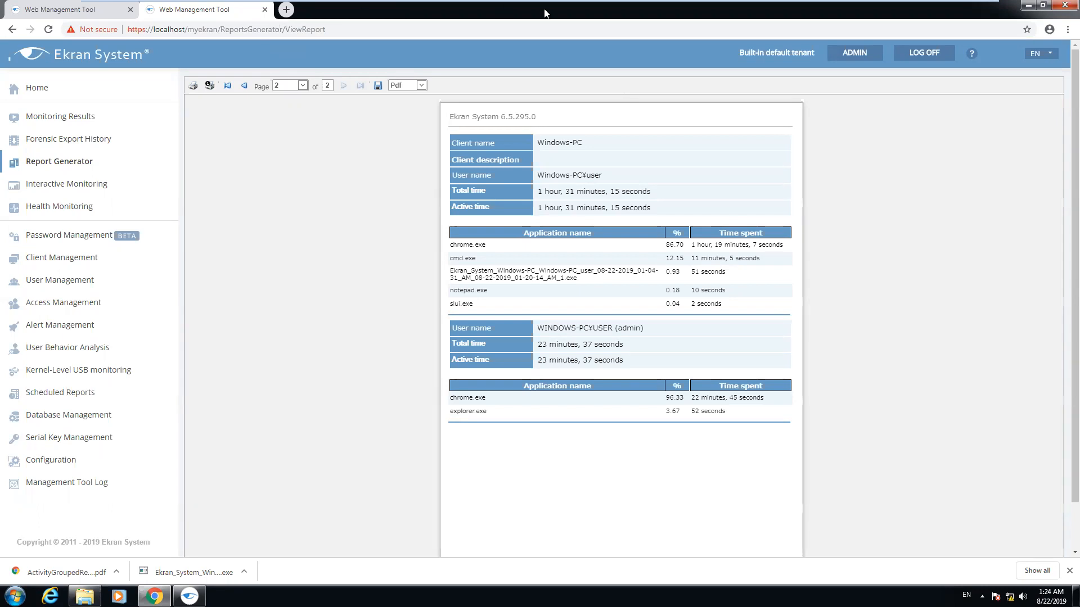
Minimize the VMware window and return to the Windows 7 x64 VM via its taskbar preview
mouse_move(603, 5)
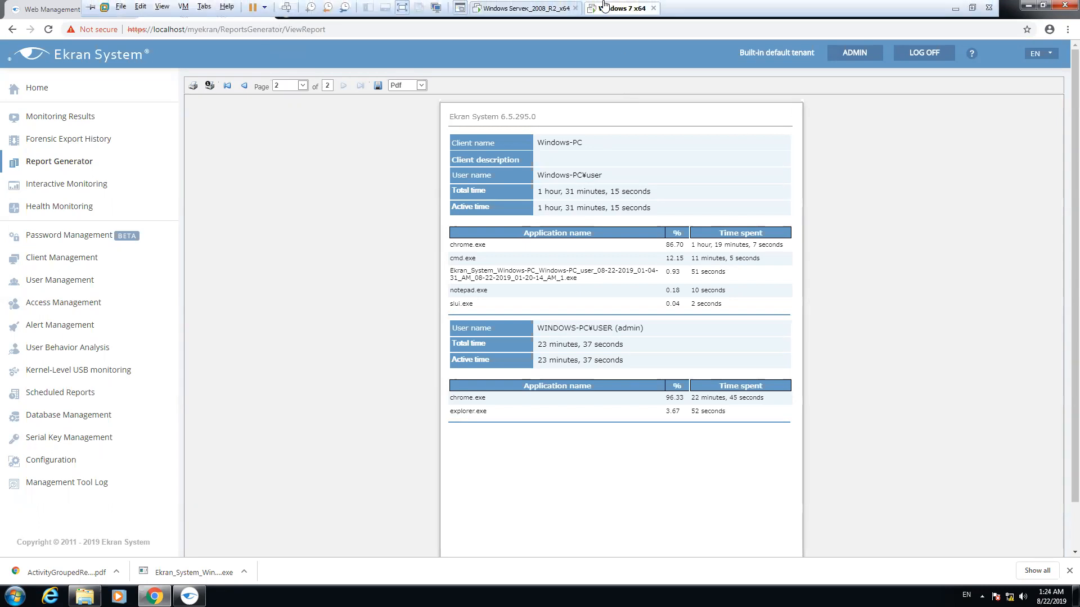
click(955, 9)
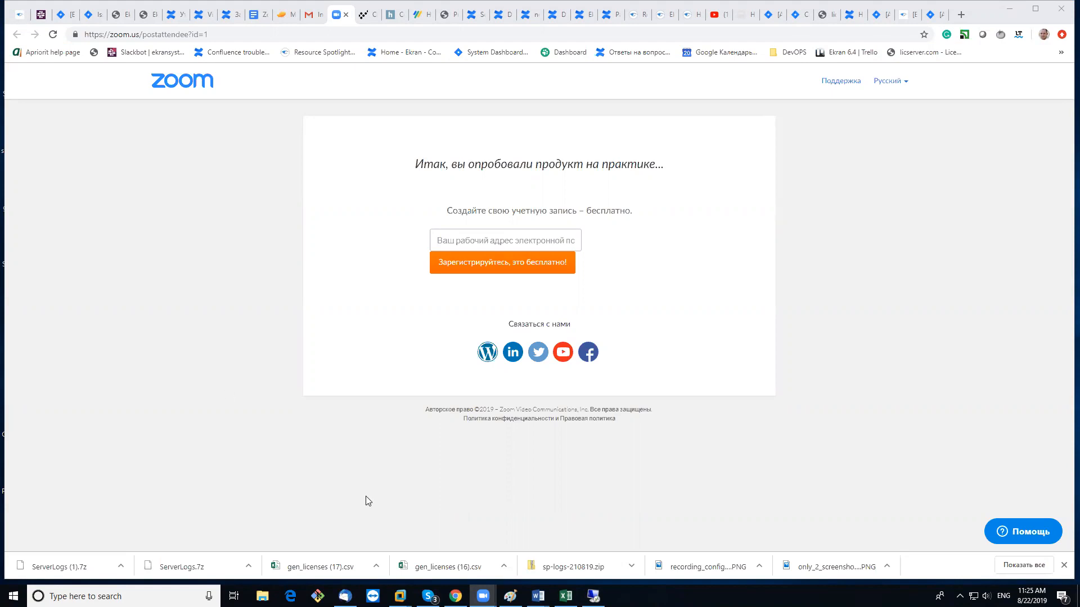
click(456, 596)
click(400, 596)
click(452, 553)
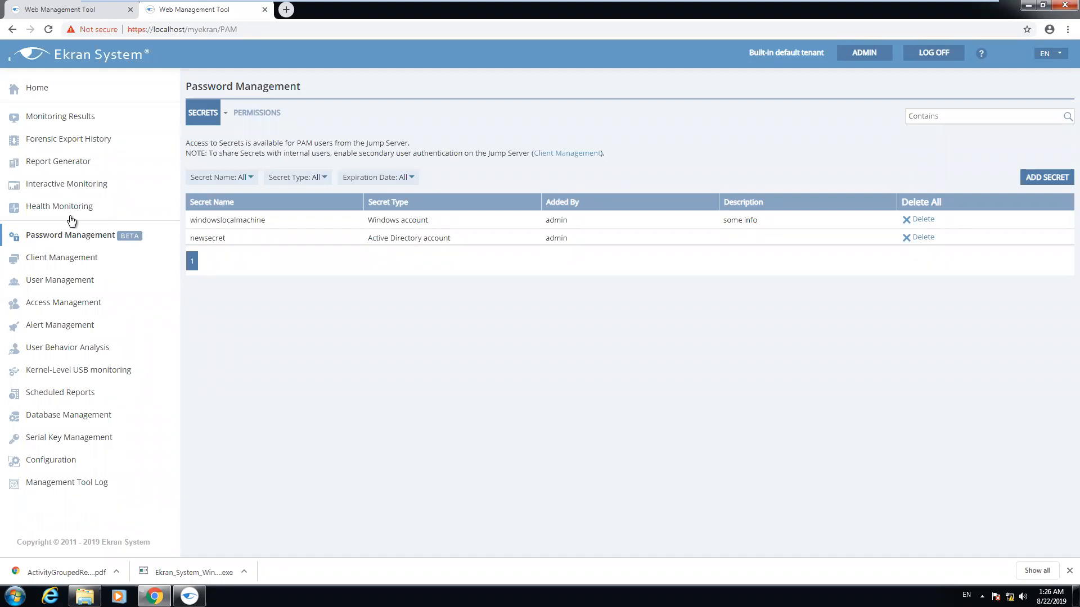
Turn on Enable Multi-tenant mode in System Settings, save, and go to Tenant Management
click(73, 116)
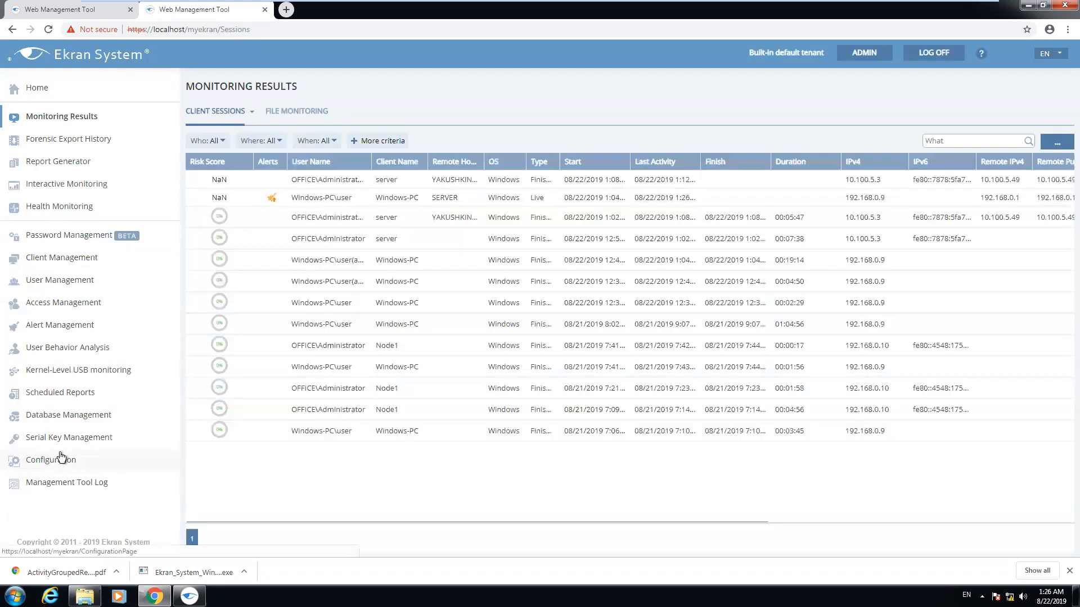
click(54, 461)
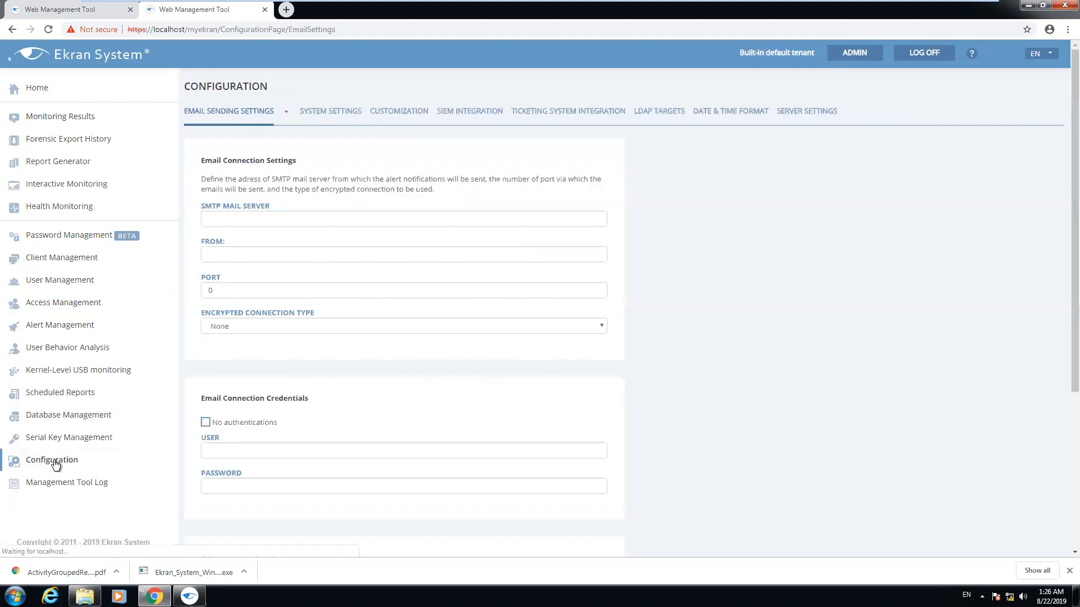
click(339, 108)
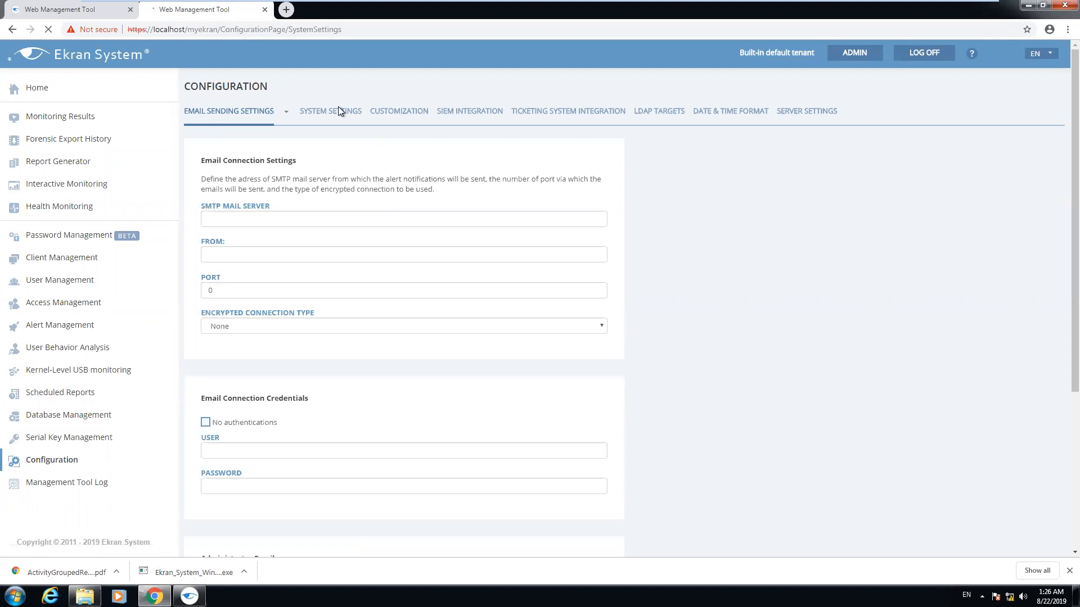
click(206, 191)
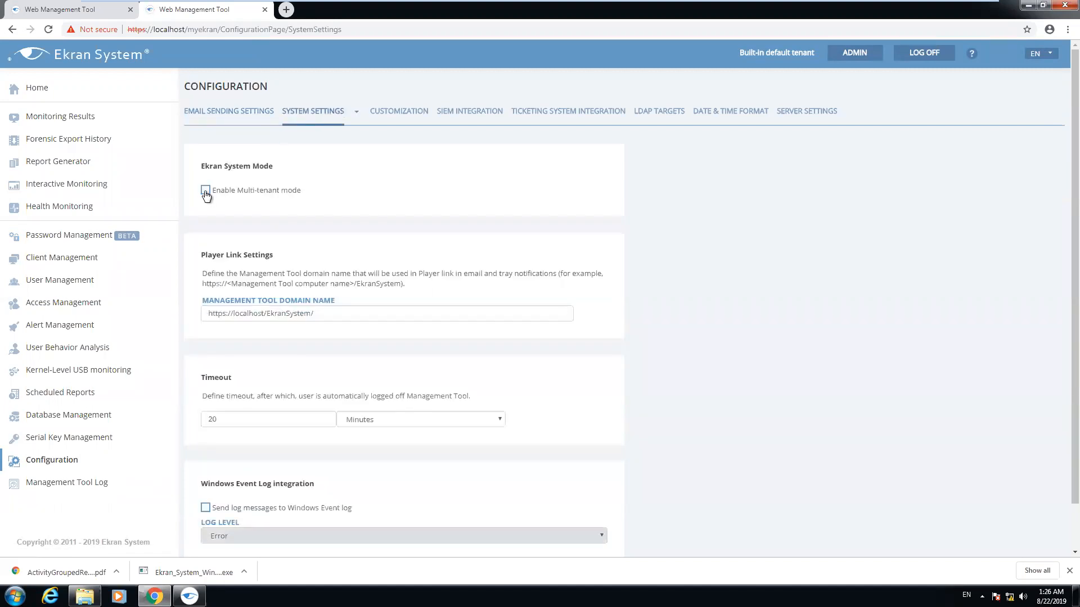
scroll(709, 309, down, 2)
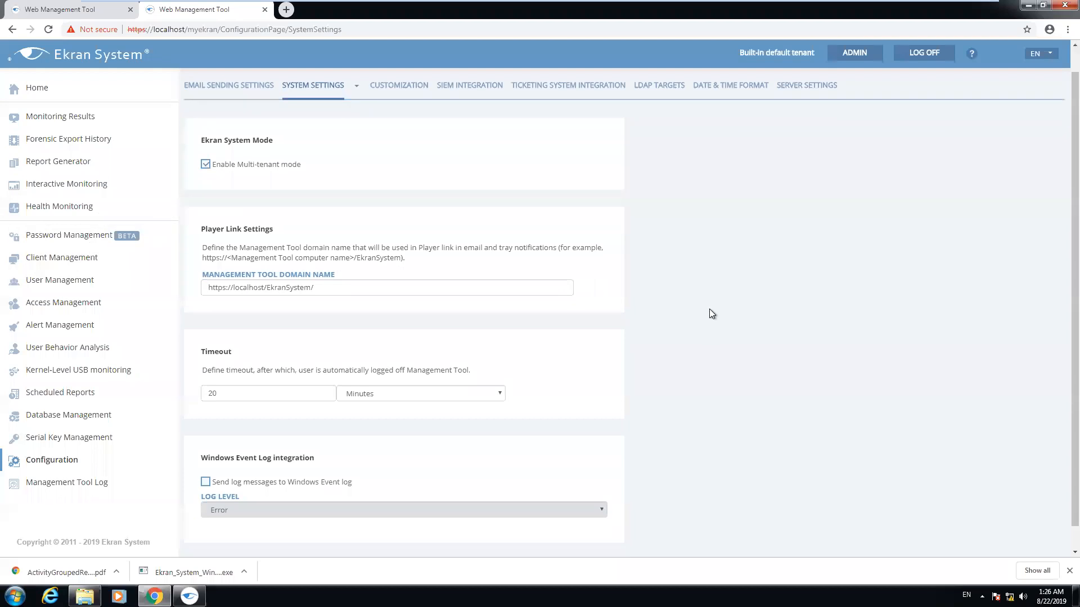
click(607, 551)
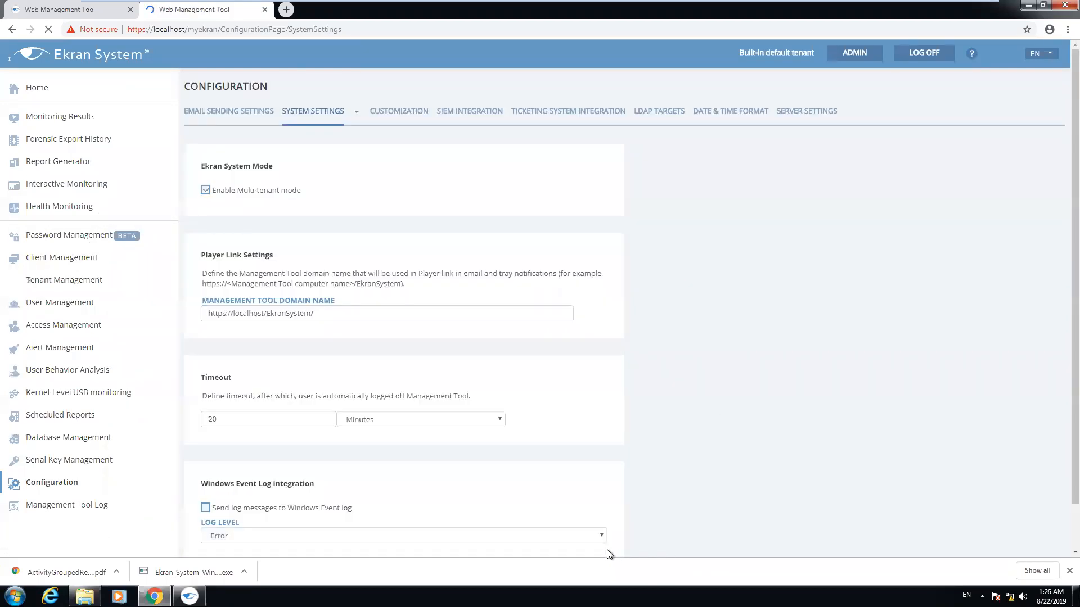
click(54, 284)
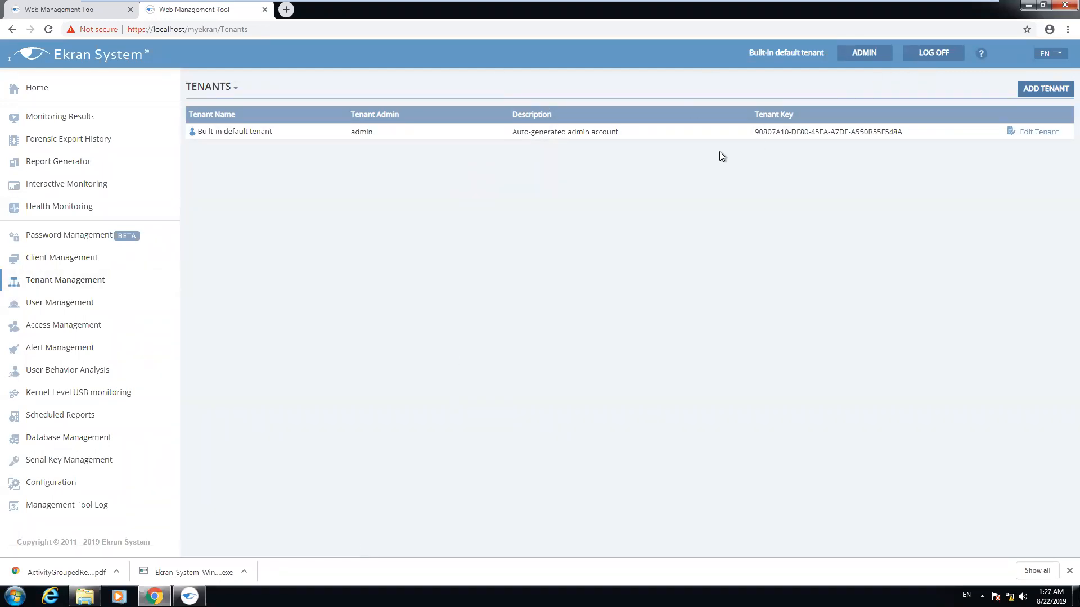
Set the built-in default tenant's licenses to Workstation 1, Linux 1, Terminal Server 0
drag(754, 133, 900, 133)
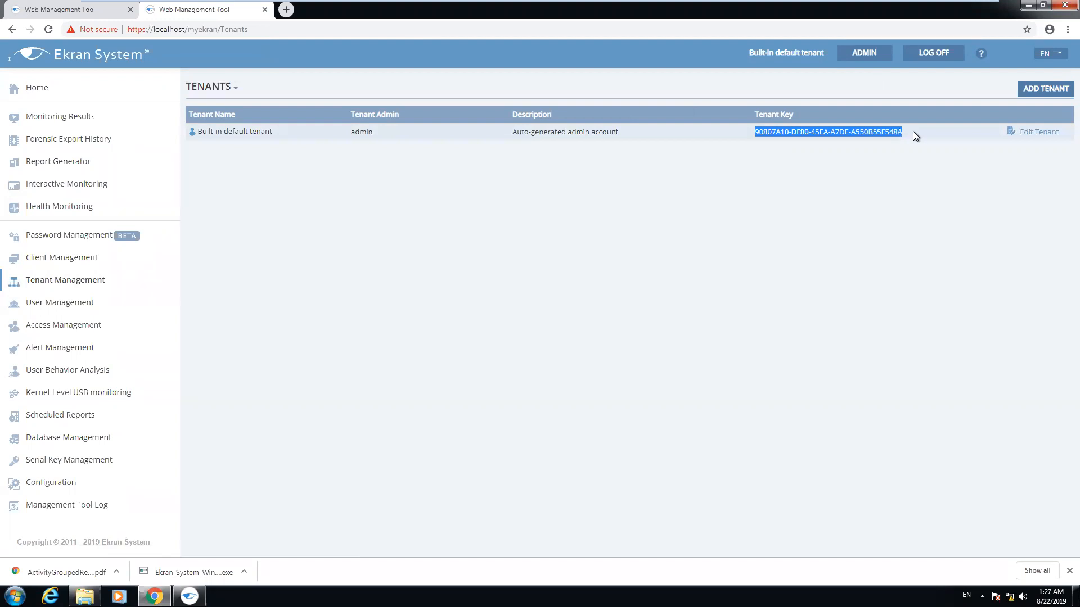
click(837, 162)
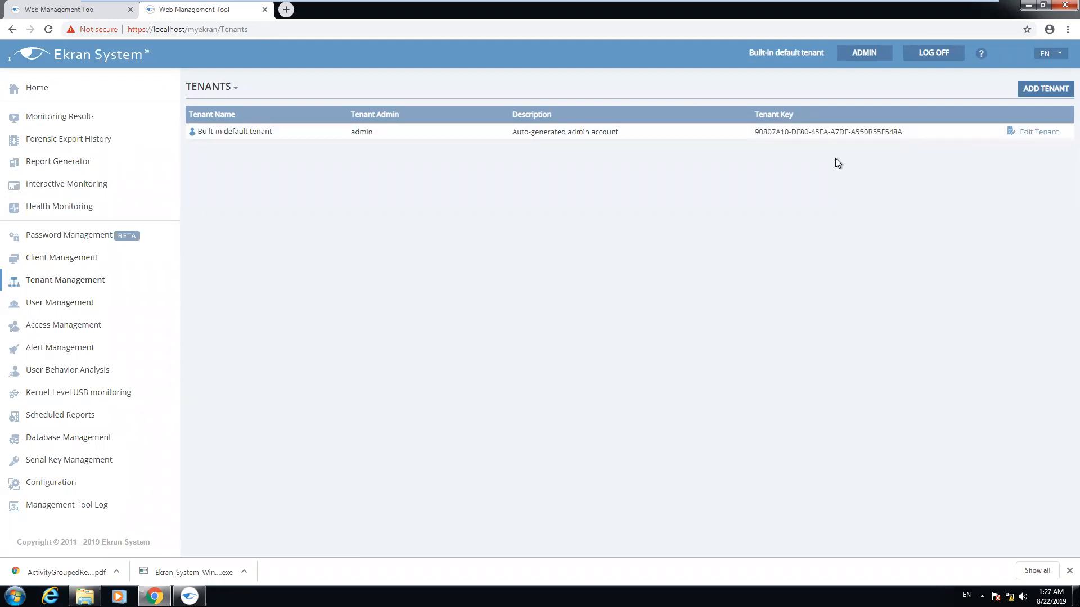
click(1046, 134)
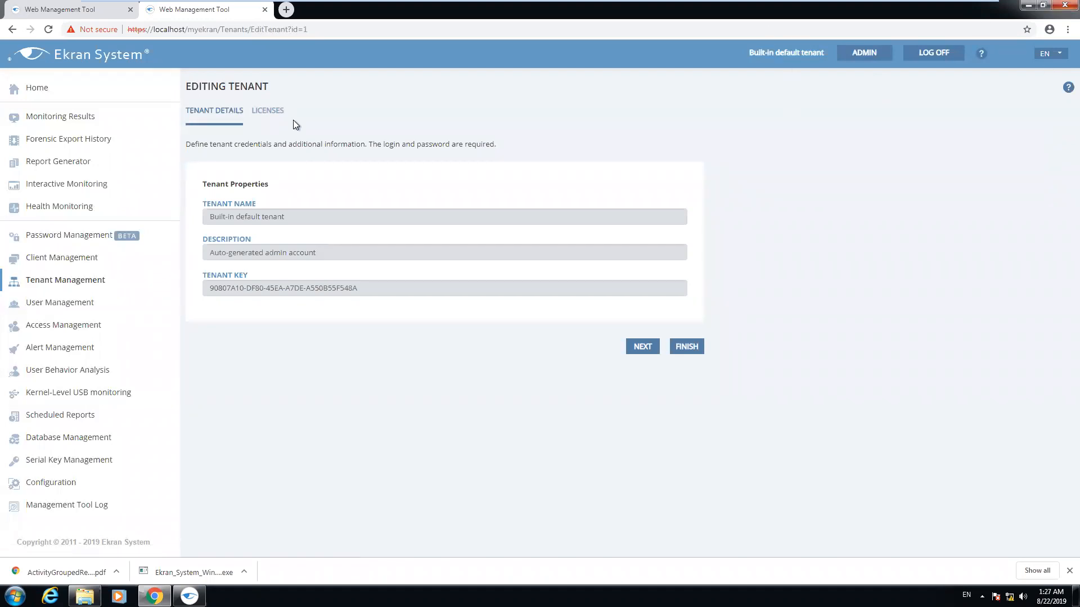
click(259, 110)
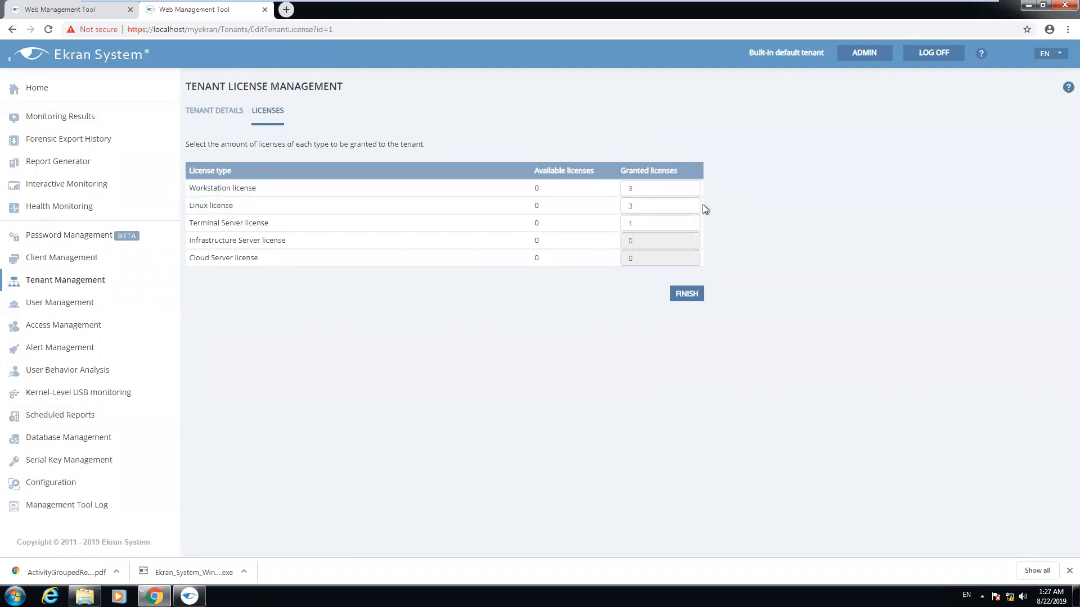
click(688, 192)
click(688, 191)
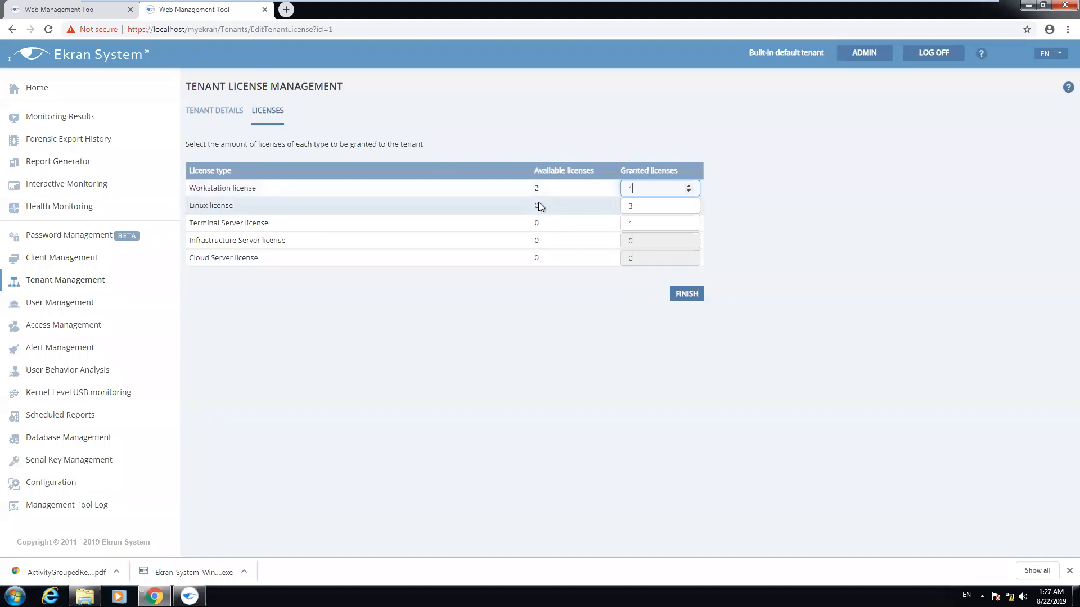
click(689, 208)
click(689, 208)
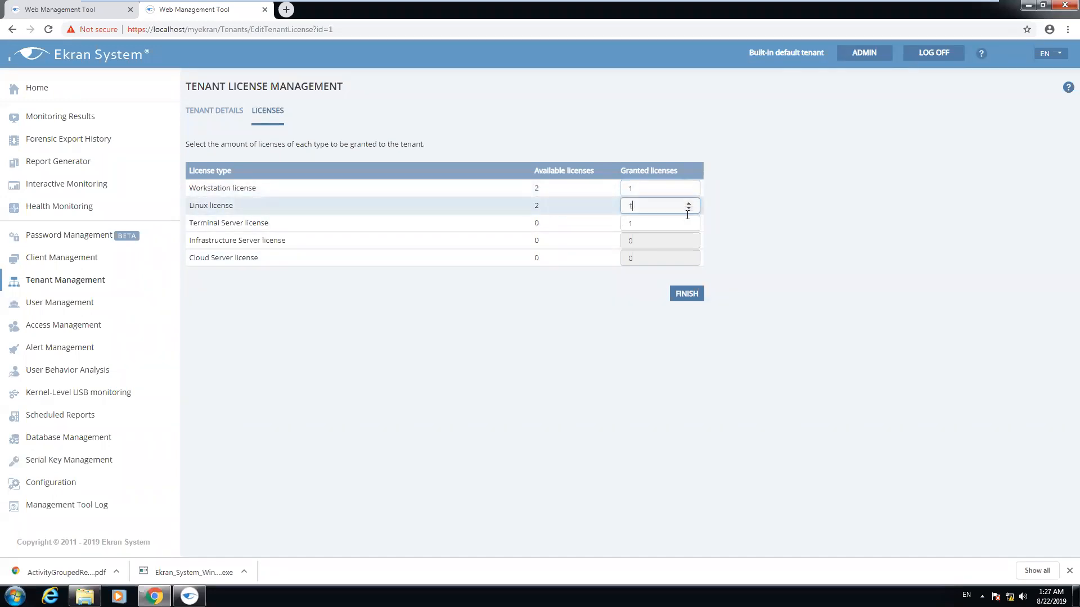
click(687, 228)
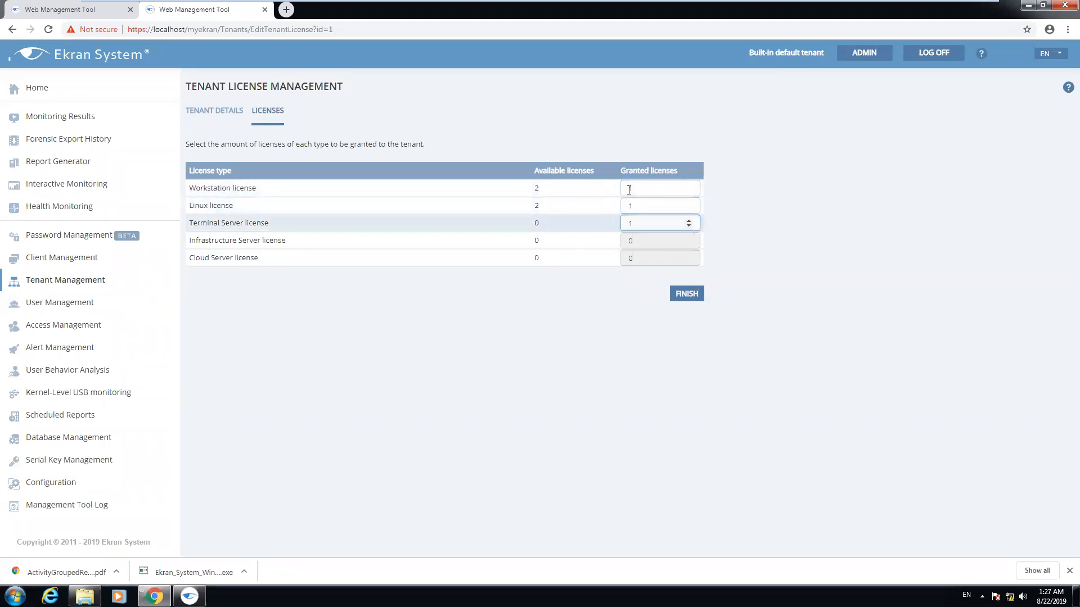
click(686, 226)
click(692, 296)
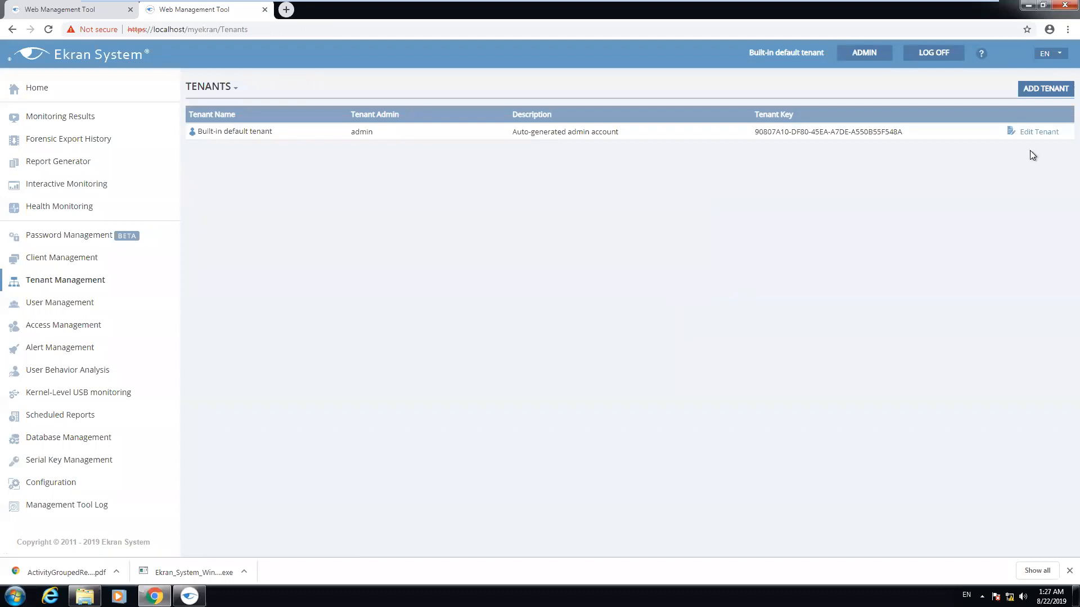
Add a new tenant named firstTenant, with firstTenant also as its description
click(1038, 89)
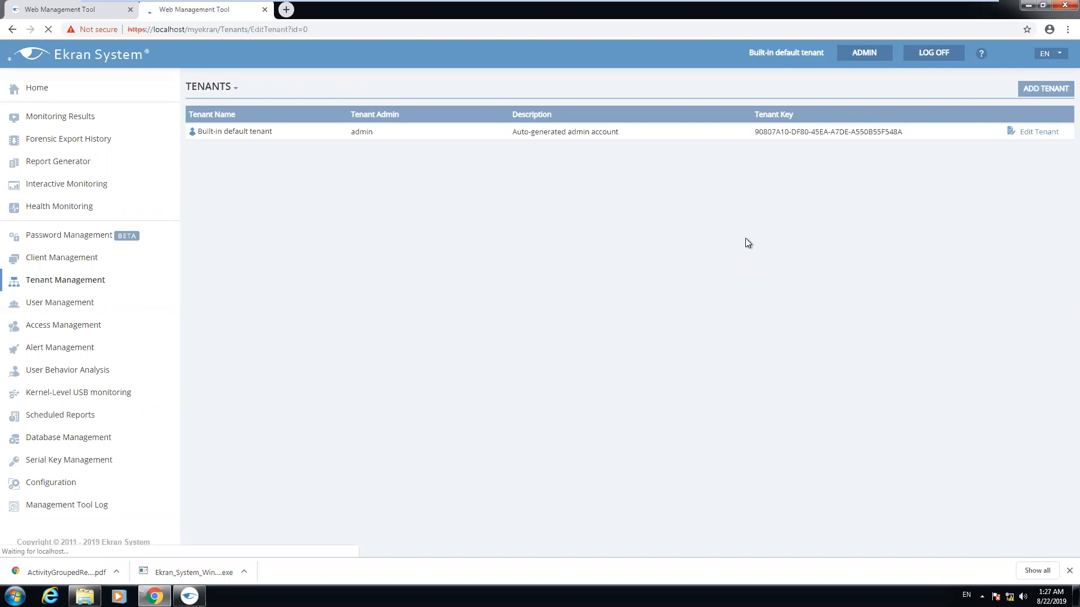
click(311, 217)
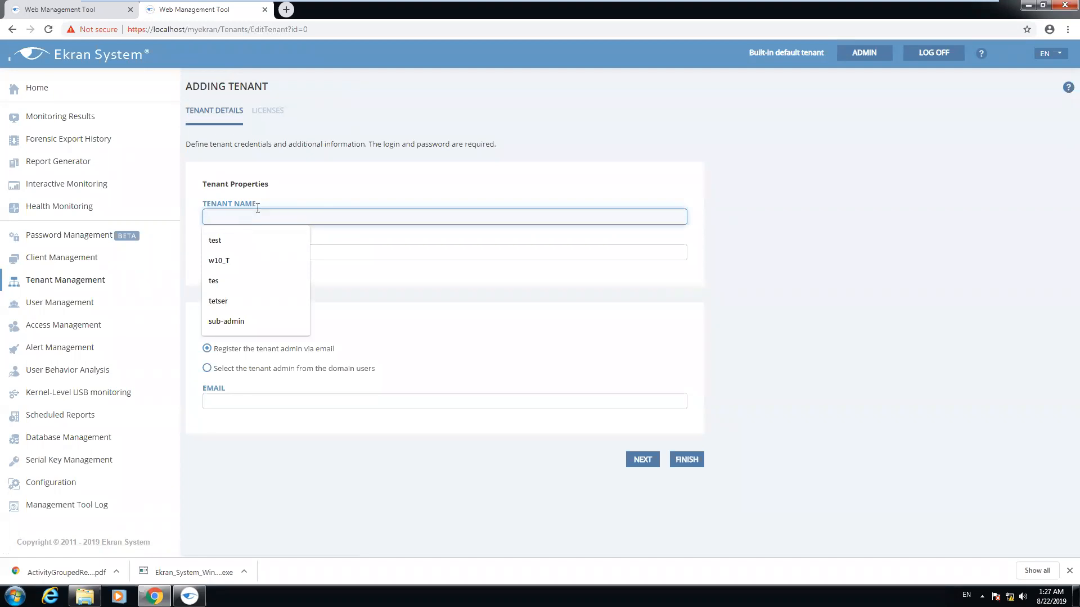
text(first)
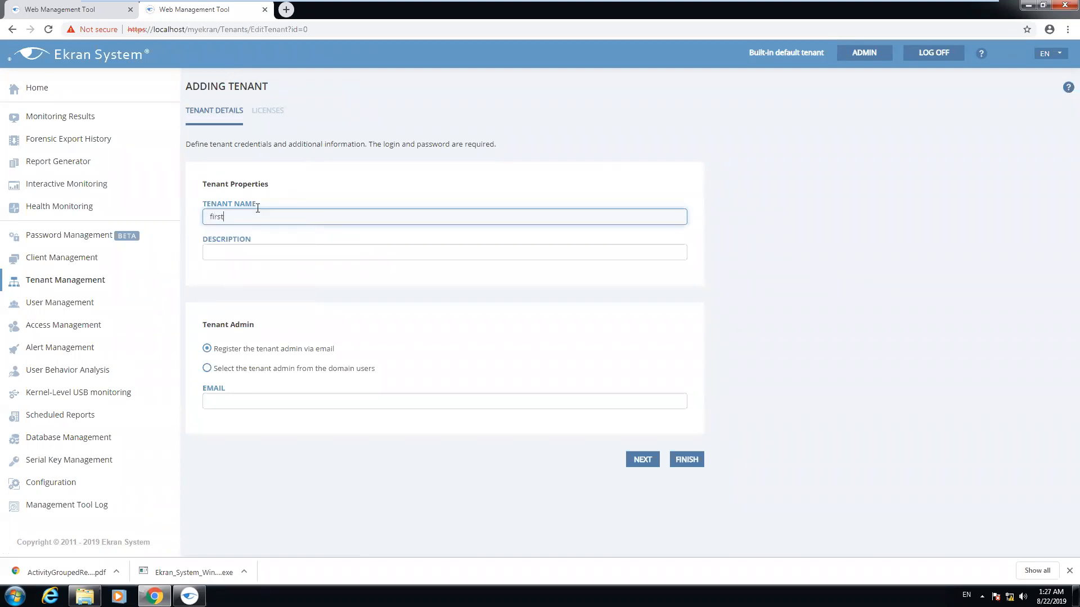
text(Tenant)
click(254, 248)
double_click(252, 215)
key(ctrl+c)
click(266, 251)
key(ctrl+v)
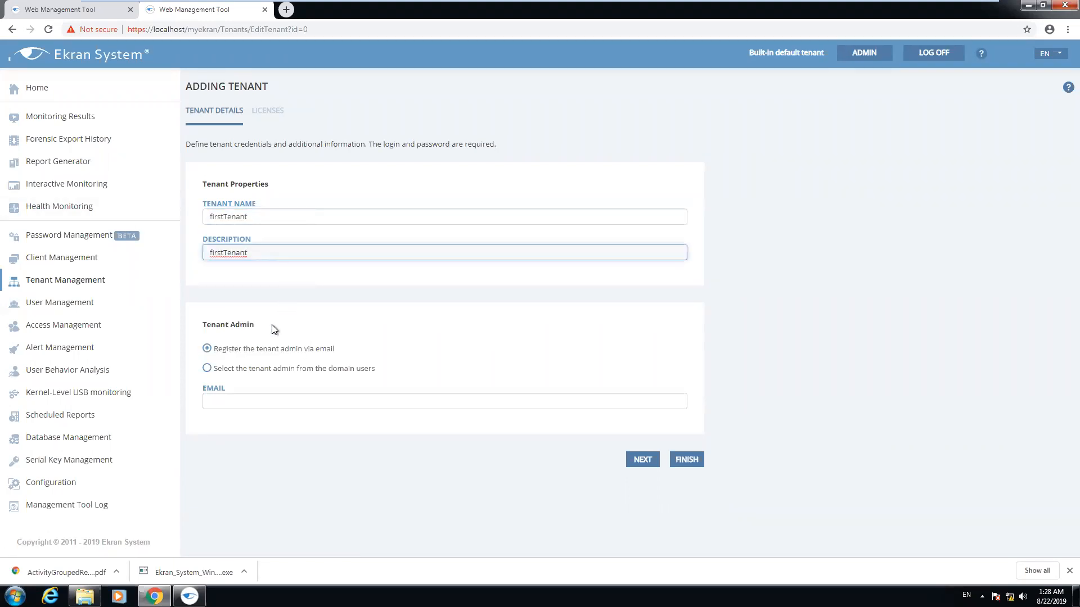
Make an office.local domain user the tenant admin and continue to licenses
click(206, 369)
click(207, 349)
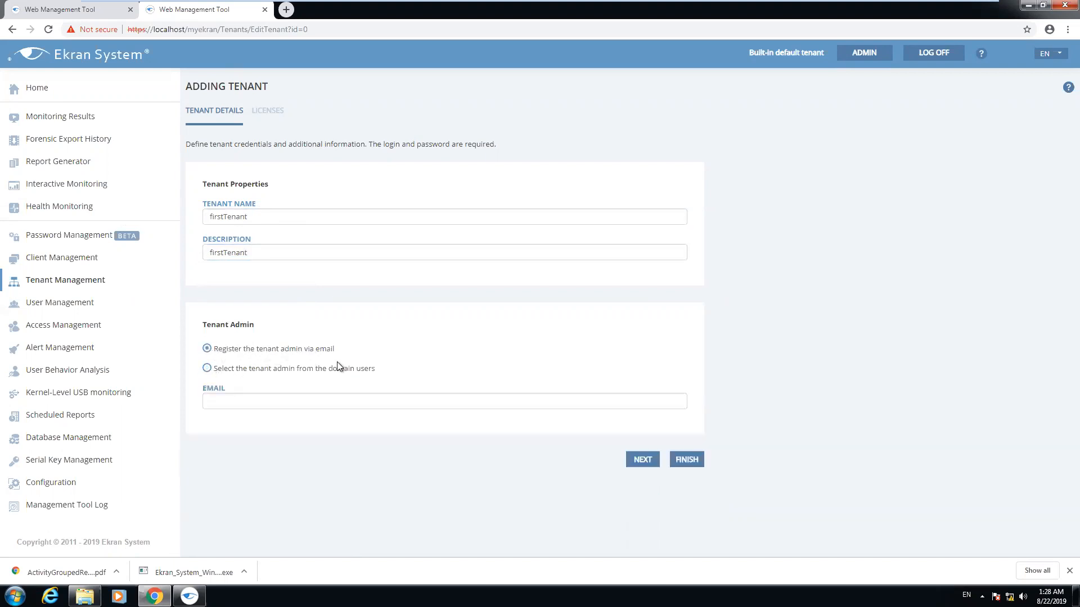
click(206, 367)
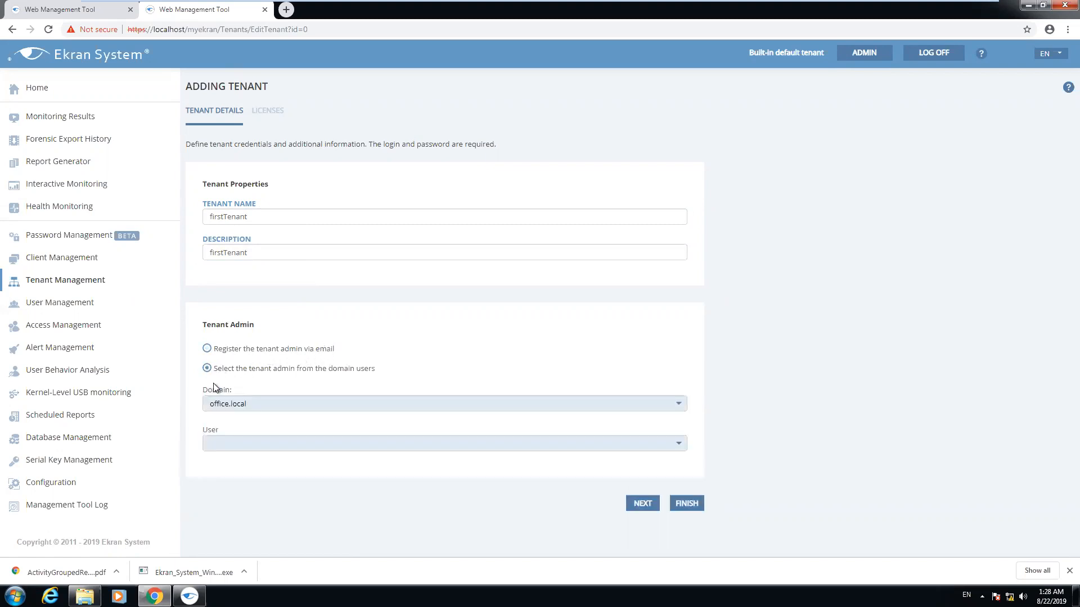
click(362, 403)
click(326, 407)
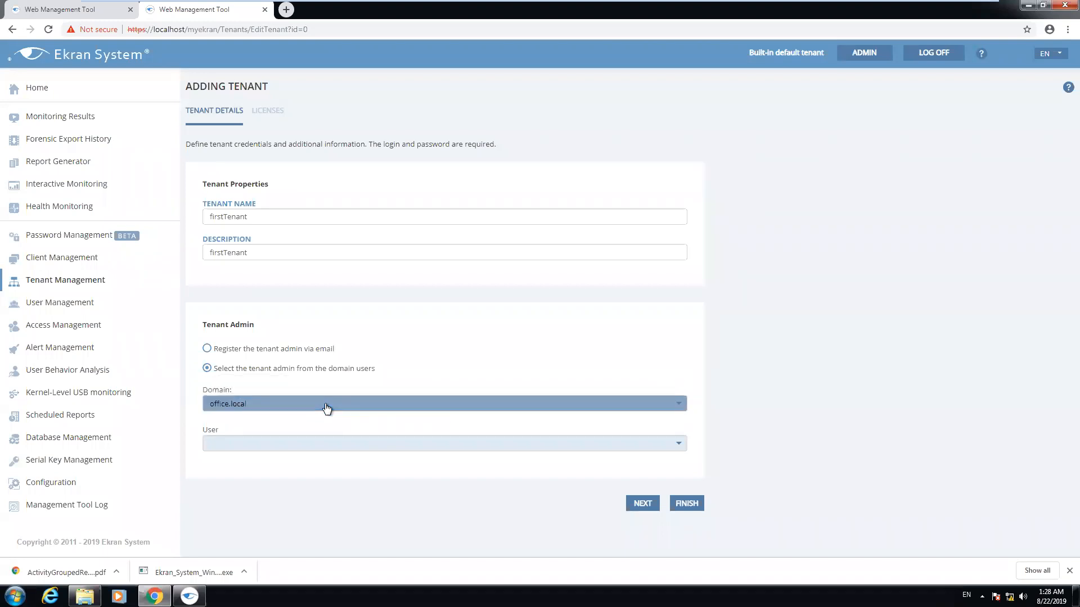
click(293, 444)
text(tes)
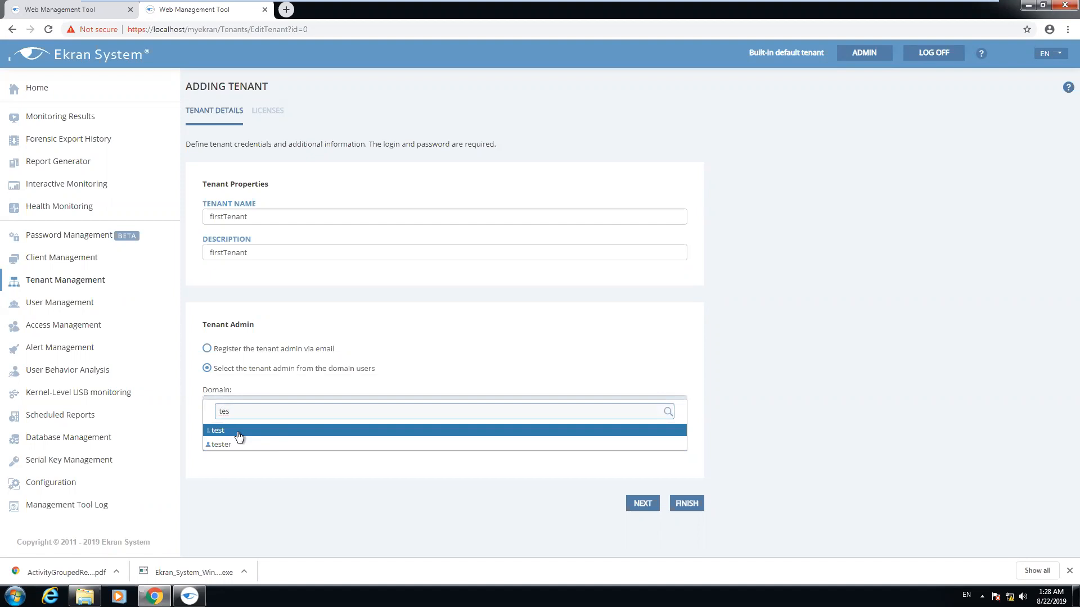
click(237, 432)
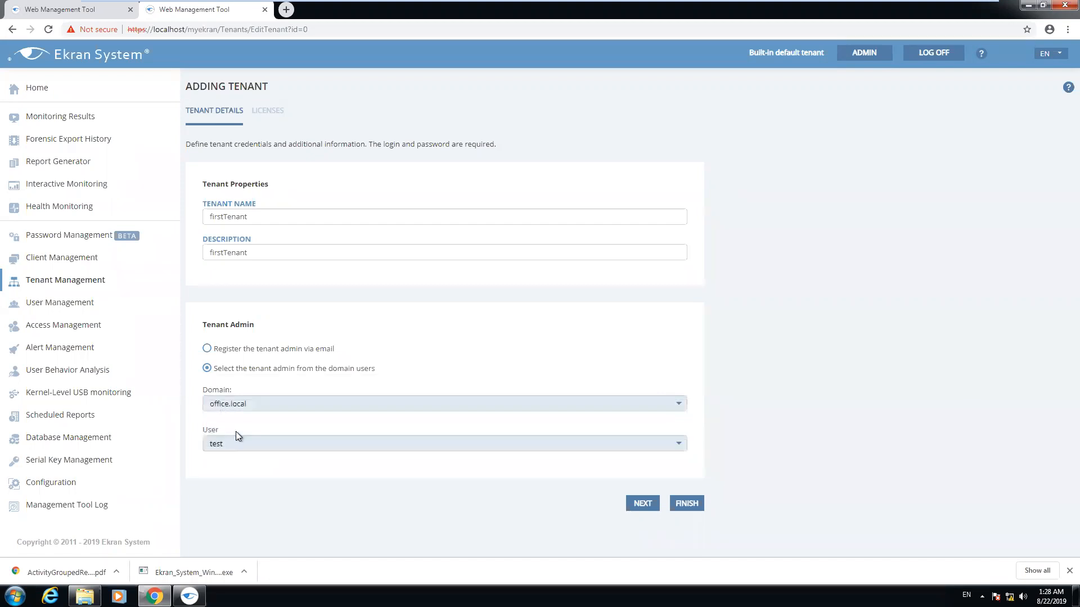
click(641, 503)
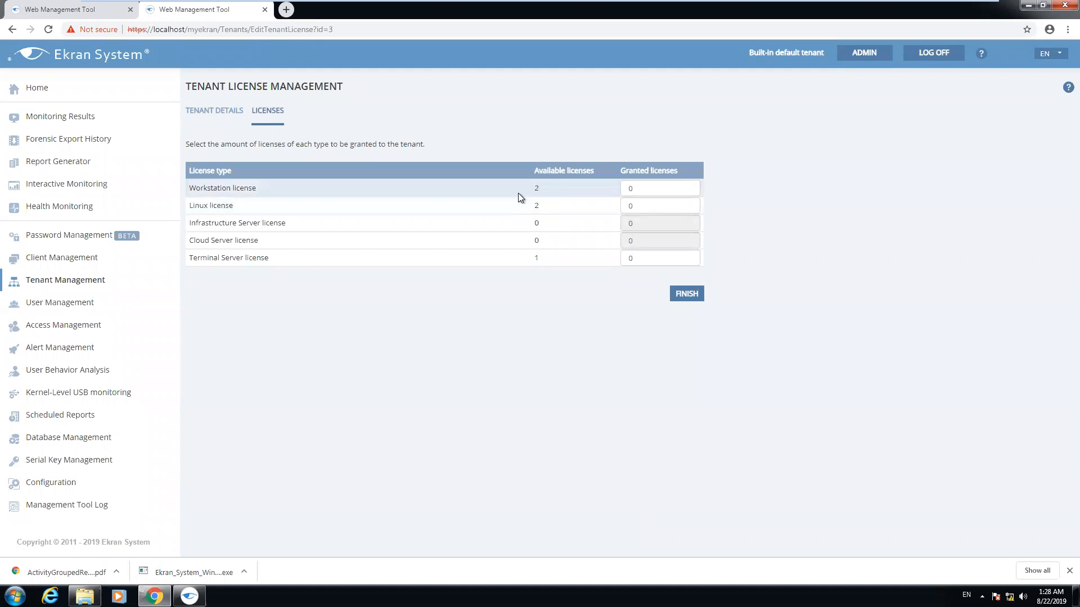
Give firstTenant 1 Workstation license and 1 Terminal Server license, then finish creating the tenant
click(689, 186)
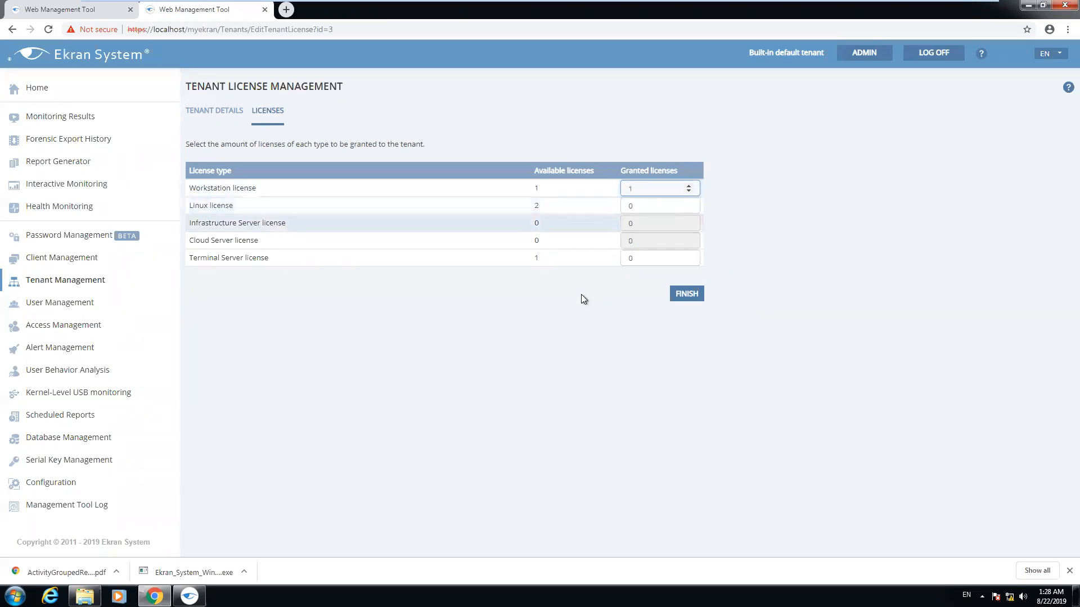
click(688, 256)
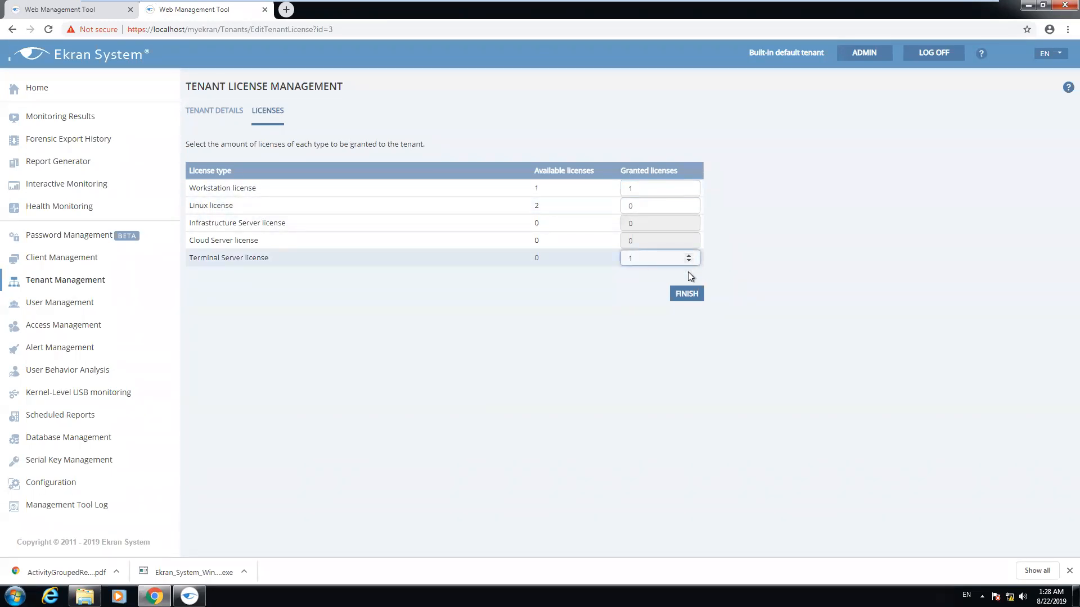
click(687, 292)
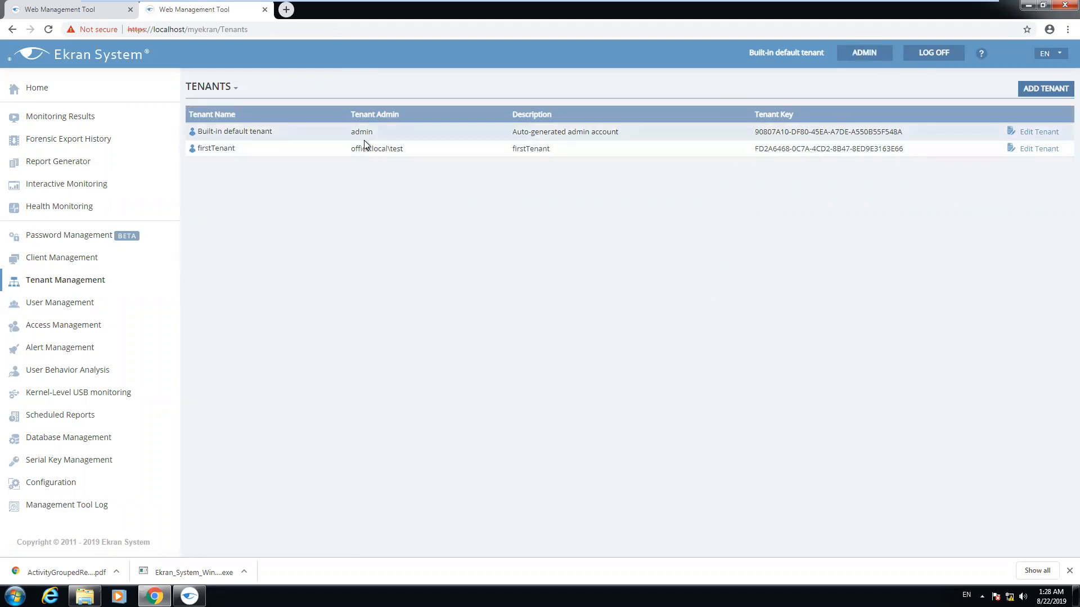
Copy the new tenant admin's account name and log off the administrator session
drag(349, 148, 403, 154)
key(ctrl+c)
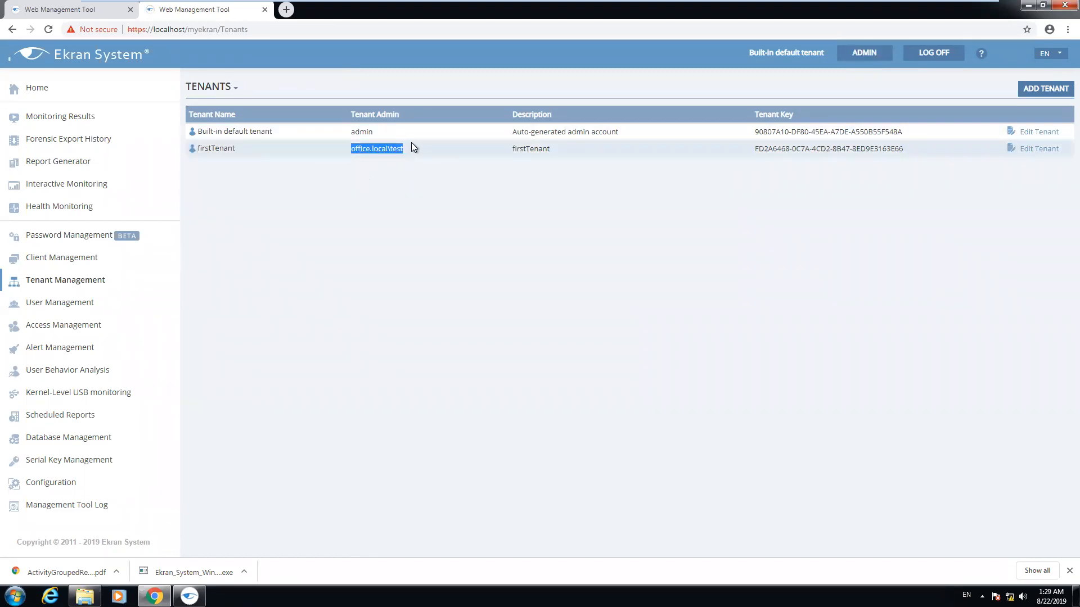
click(586, 241)
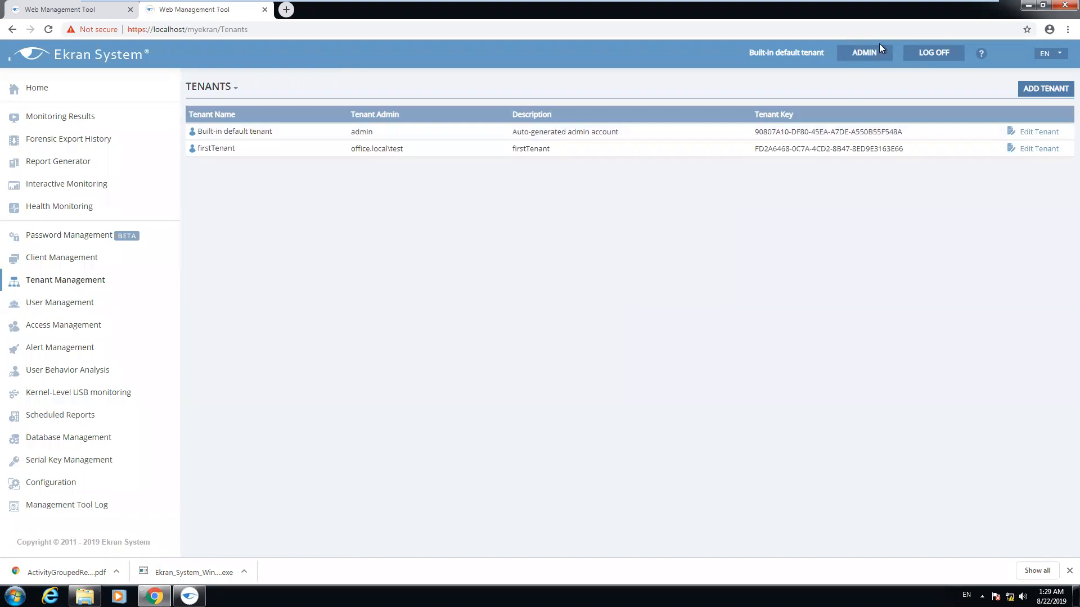
click(933, 53)
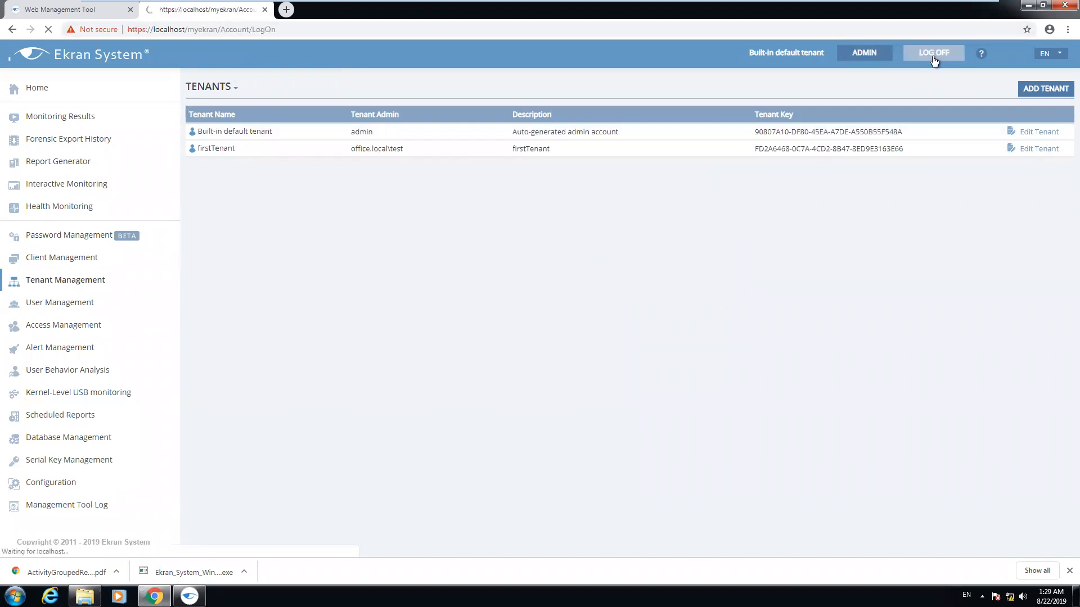
Log in as the firstTenant domain admin with the pasted login and password
click(541, 237)
key(ctrl+v)
click(522, 270)
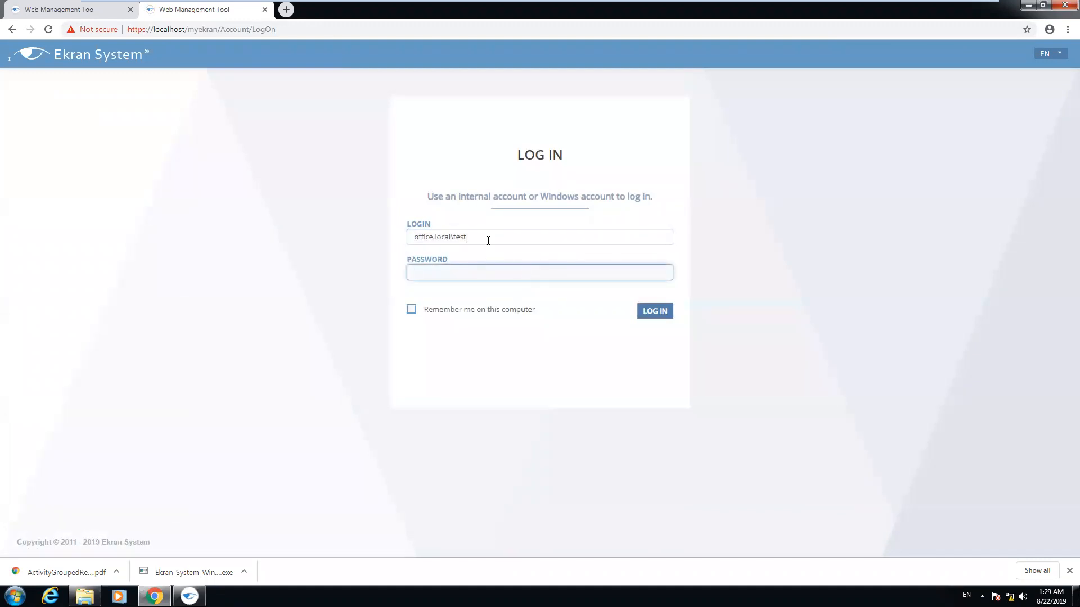
drag(491, 238, 407, 248)
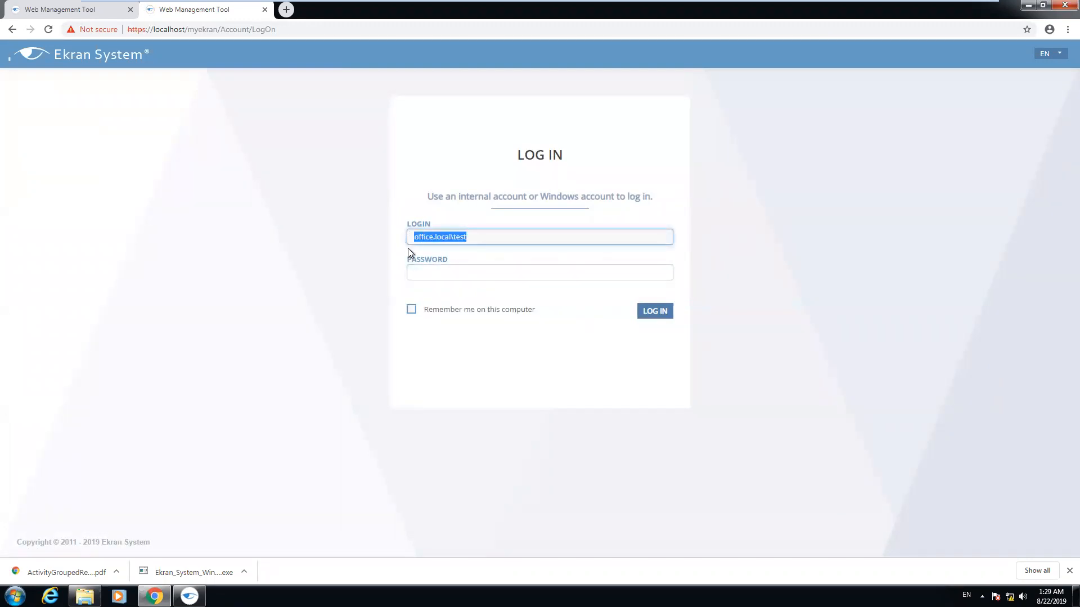
click(433, 272)
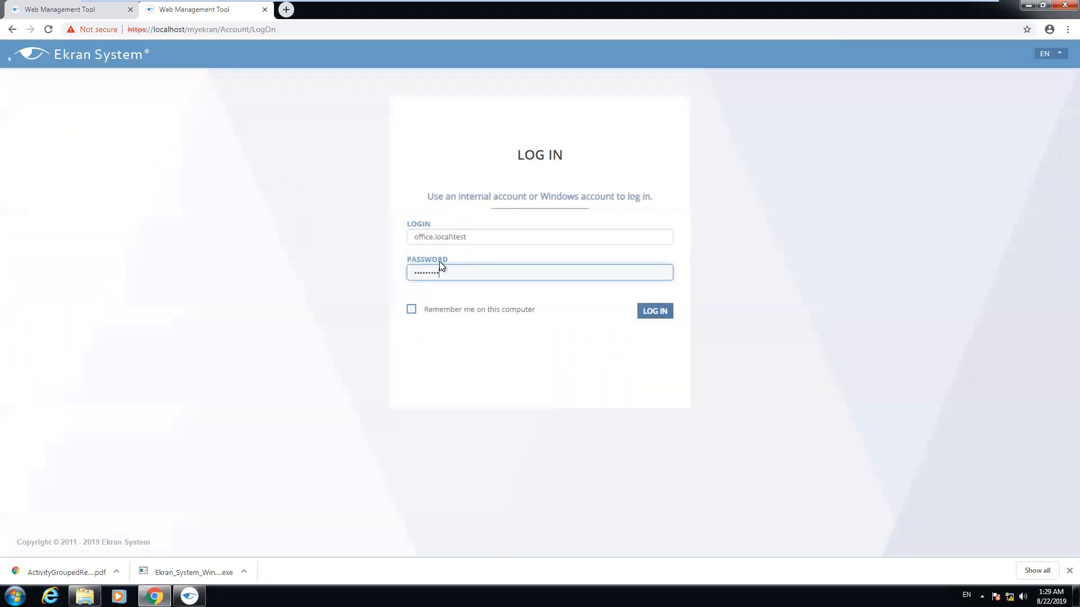
click(656, 313)
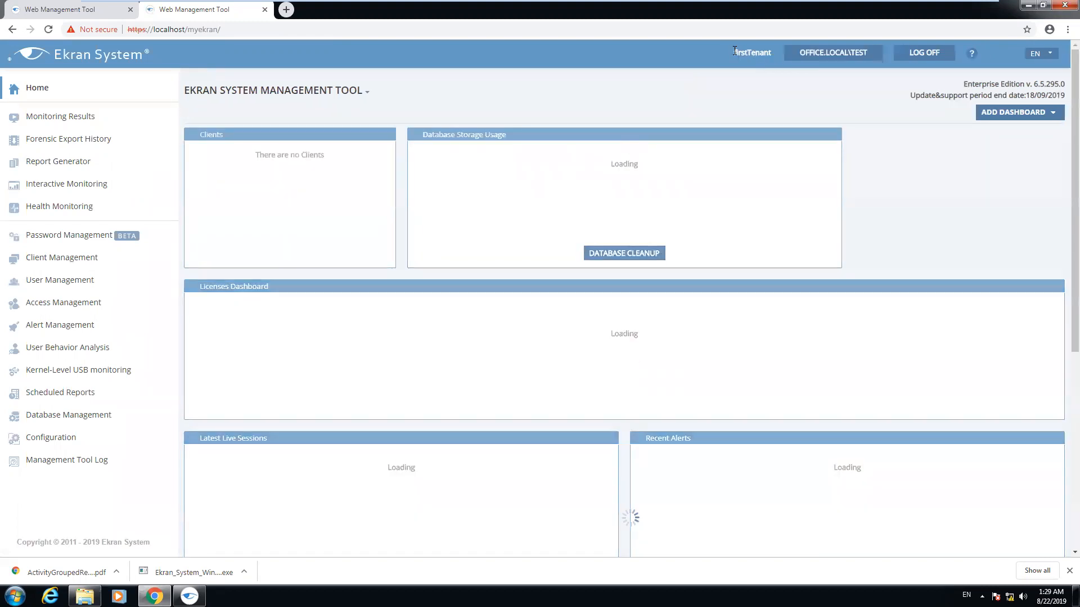
Navigate through the sidebar to firstTenant's Client Management page, which lists 0 clients
double_click(756, 51)
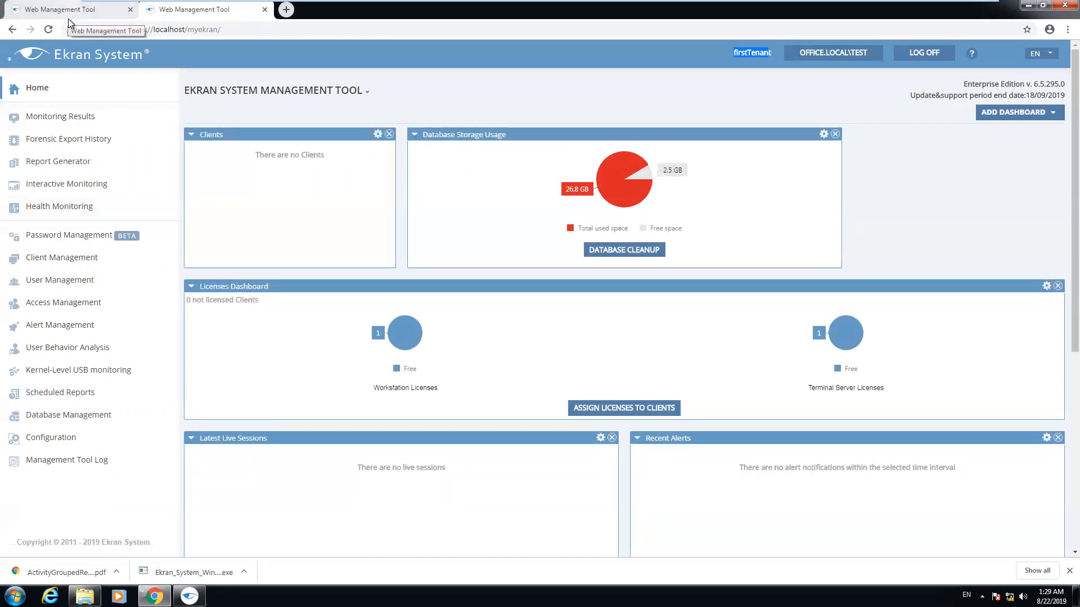
click(49, 259)
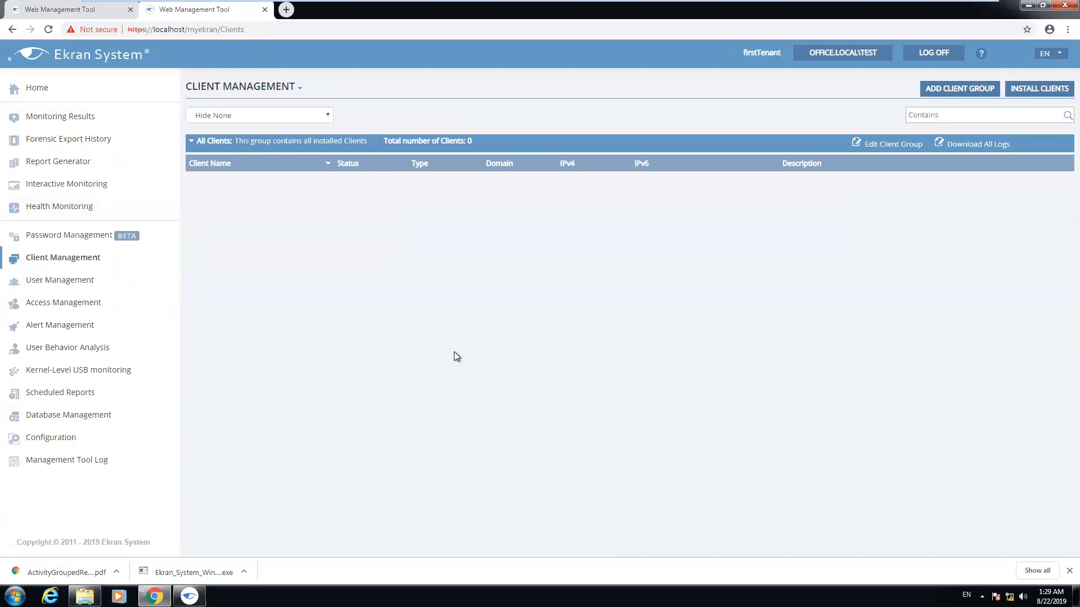
click(46, 120)
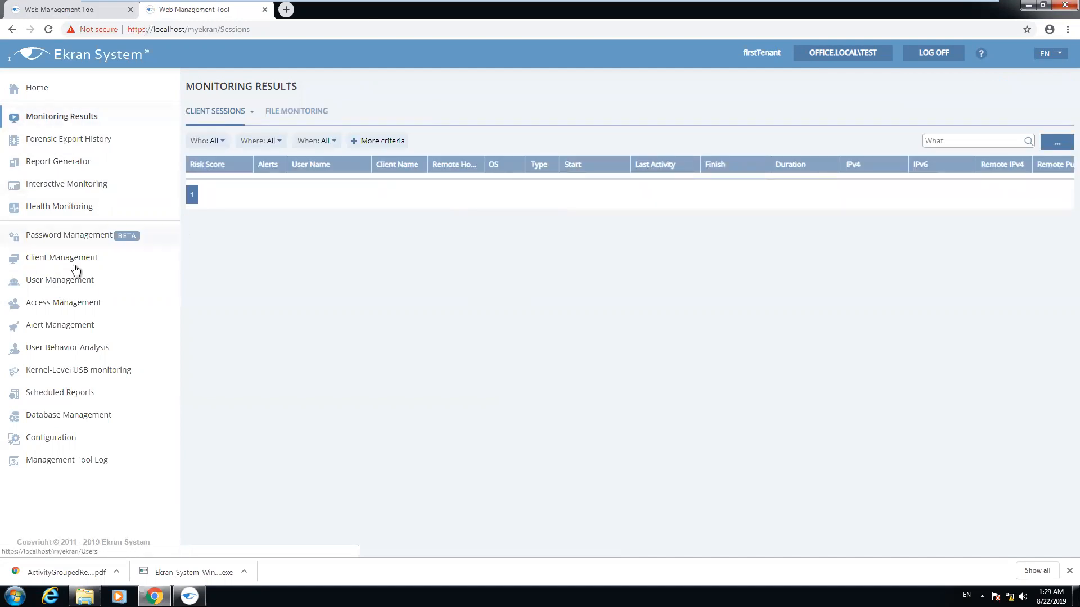
click(77, 236)
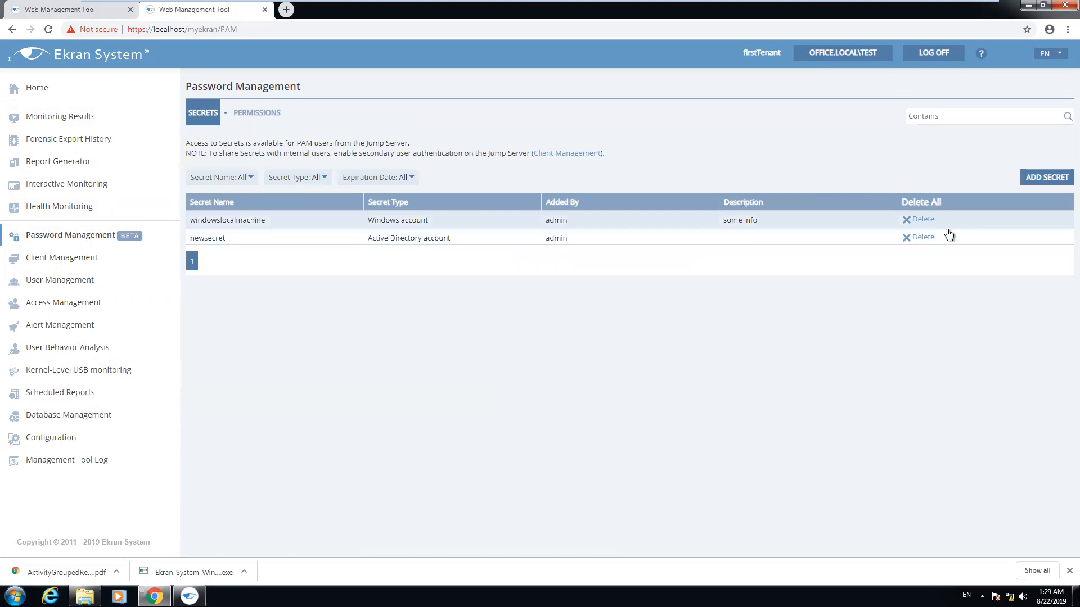
click(66, 261)
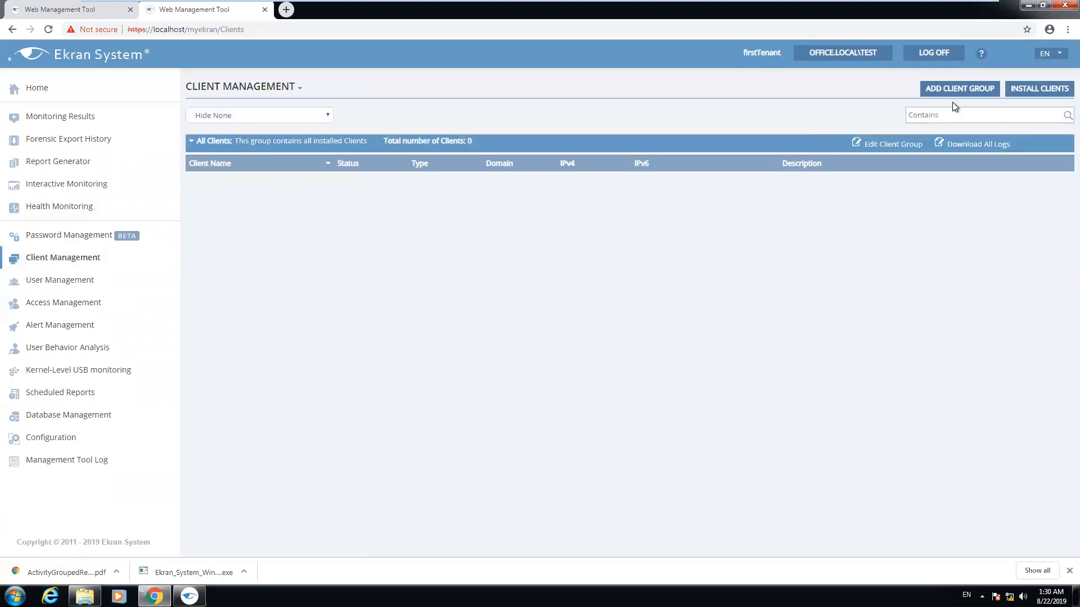
Run a new network scan, select WINDOWS-PC, and start the client installation for it
click(1025, 91)
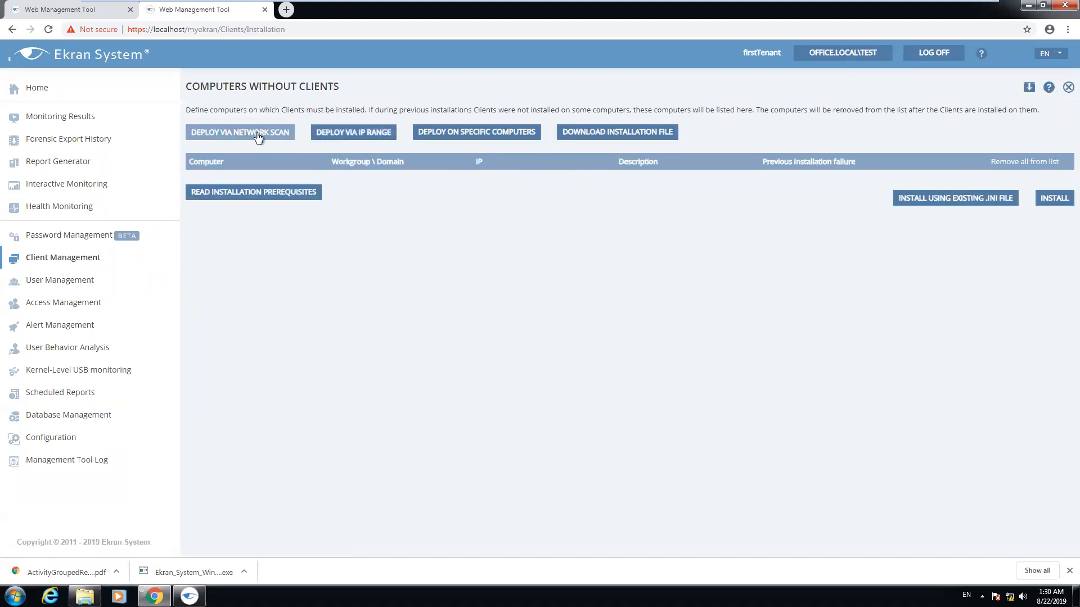
click(256, 134)
click(460, 150)
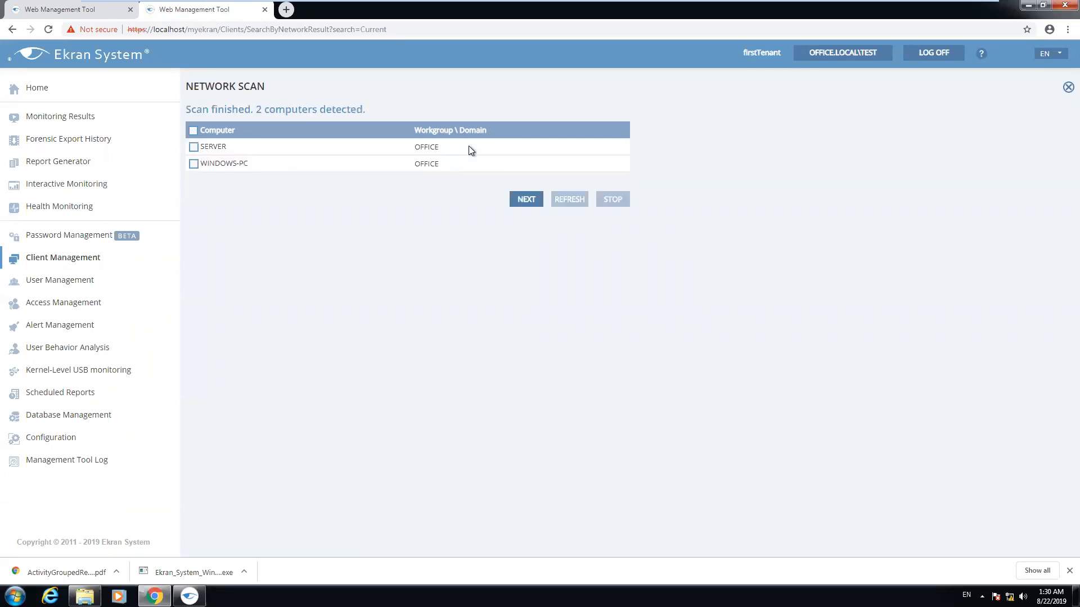
click(193, 164)
click(524, 200)
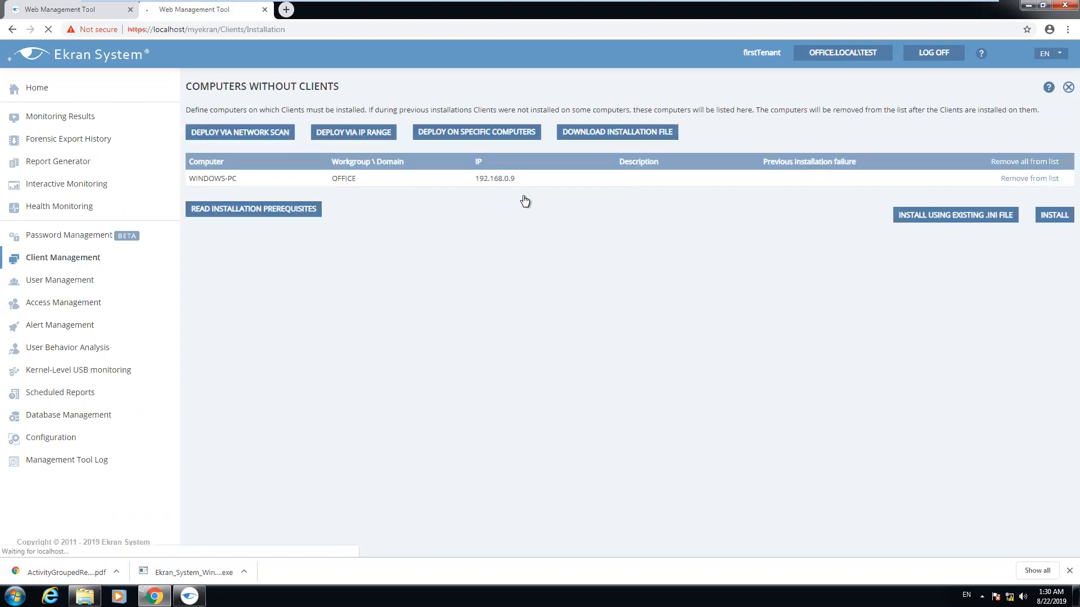
click(1046, 216)
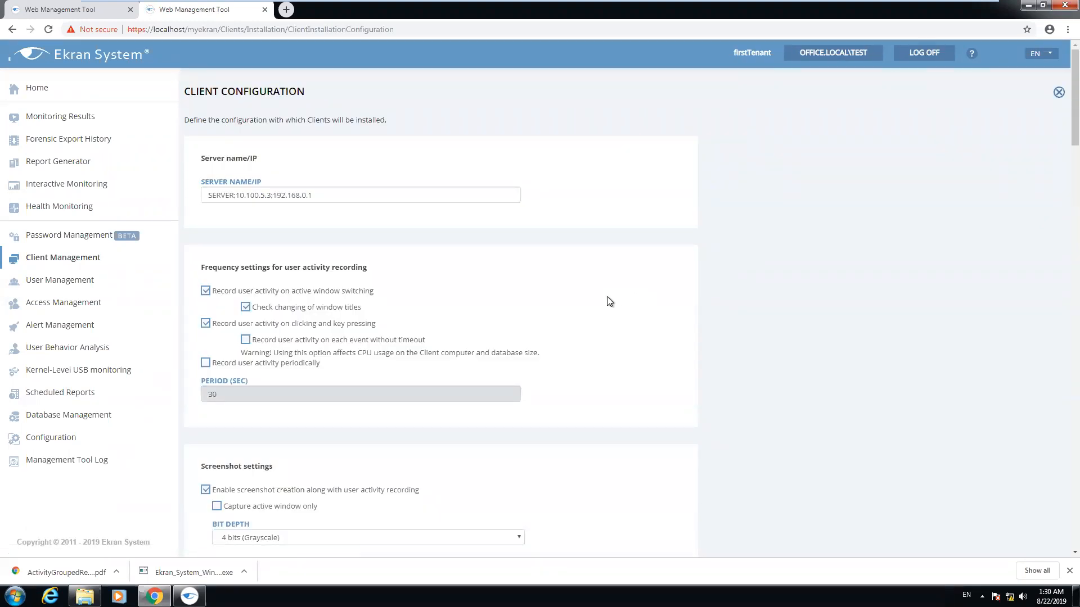
Accept the client configuration and install on WINDOWS-PC using the Administrator login and password
scroll(606, 296, down, 15)
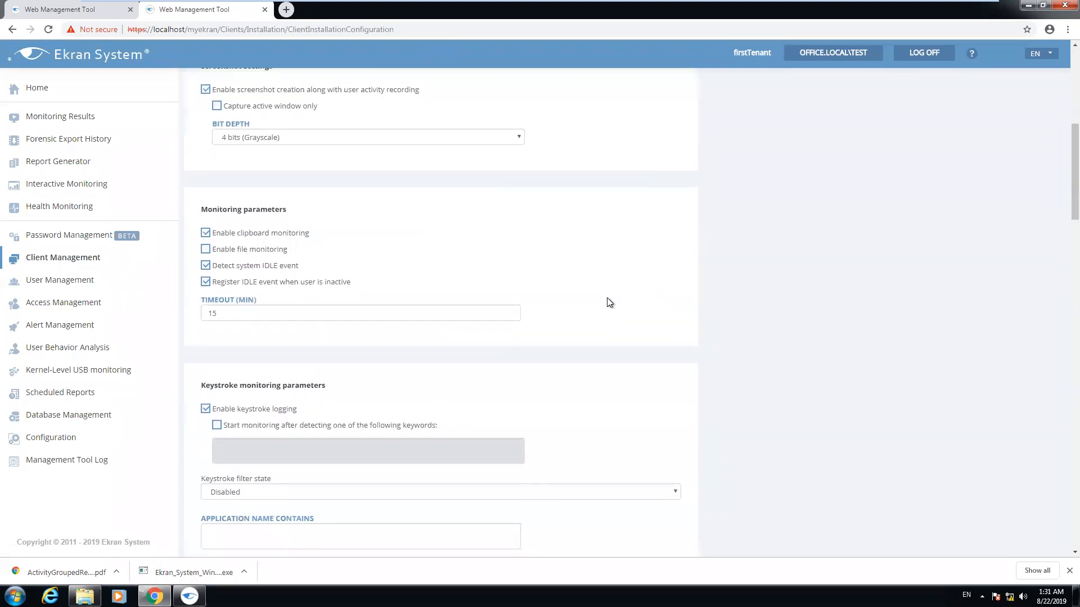
scroll(360, 427, down, 10)
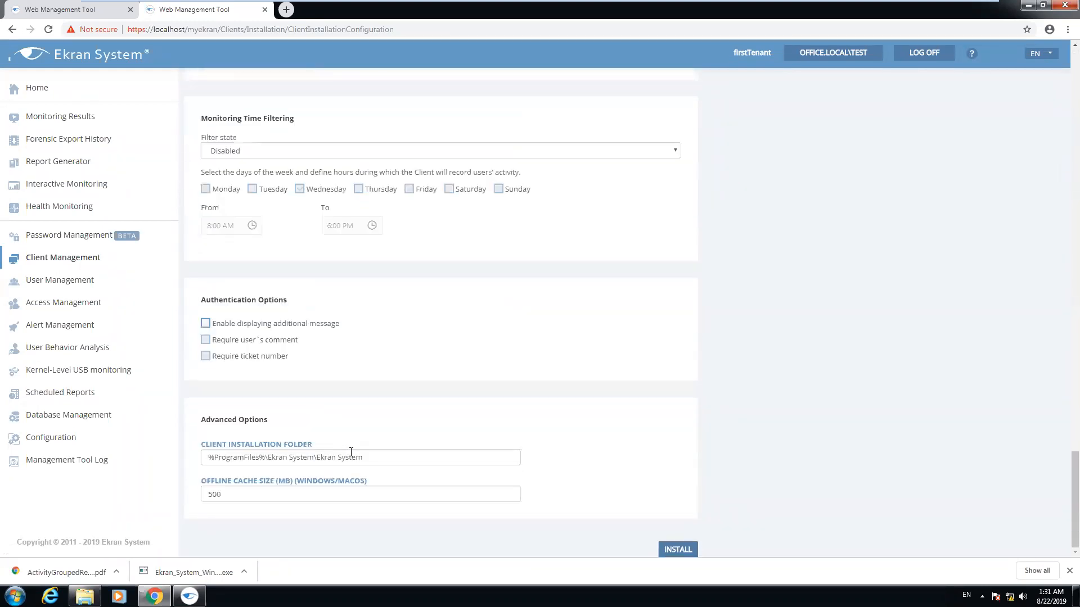
click(674, 549)
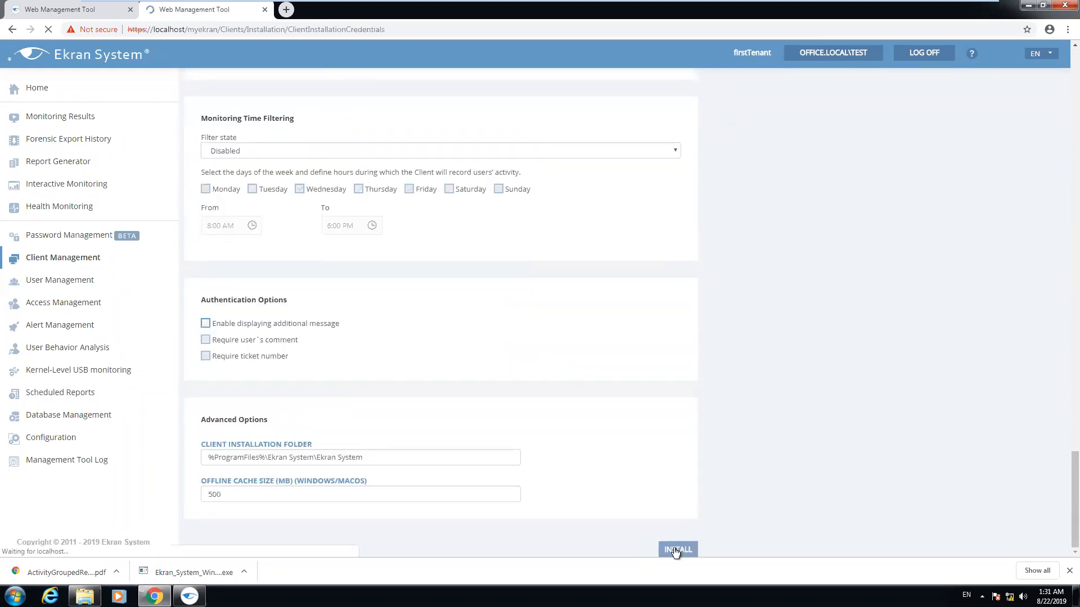
click(382, 169)
click(339, 215)
click(617, 169)
text(•••••••)
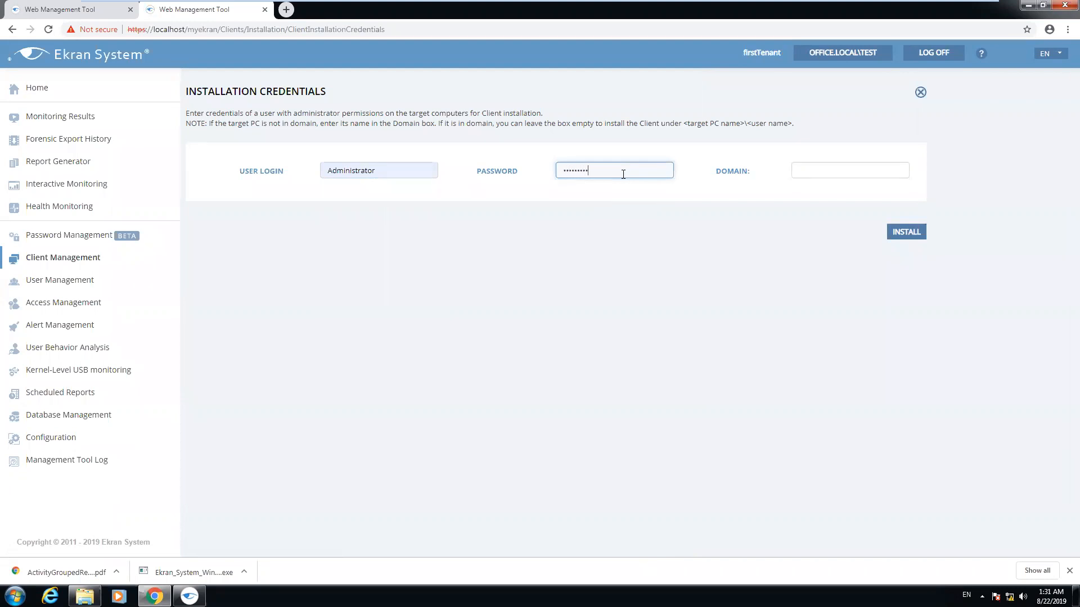
key(BackSpace)
key(BackSpace)
key(BackSpace)
key(BackSpace)
key(BackSpace)
key(BackSpace)
key(BackSpace)
key(BackSpace)
text(••••••••)
key(Return)
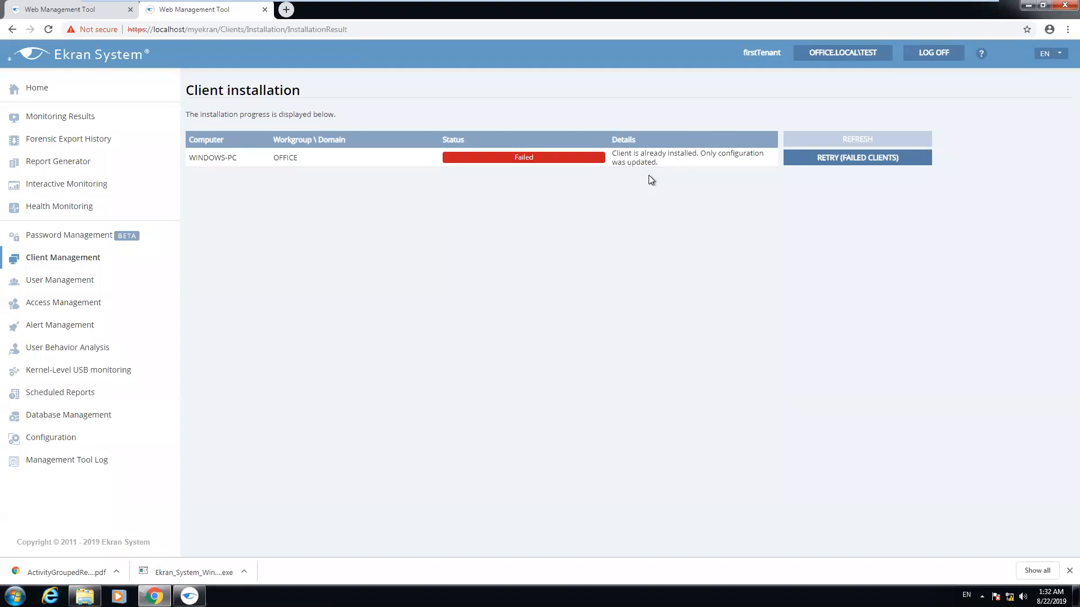
Reload the Client Management list, still showing 0 clients, and minimize Chrome
click(66, 263)
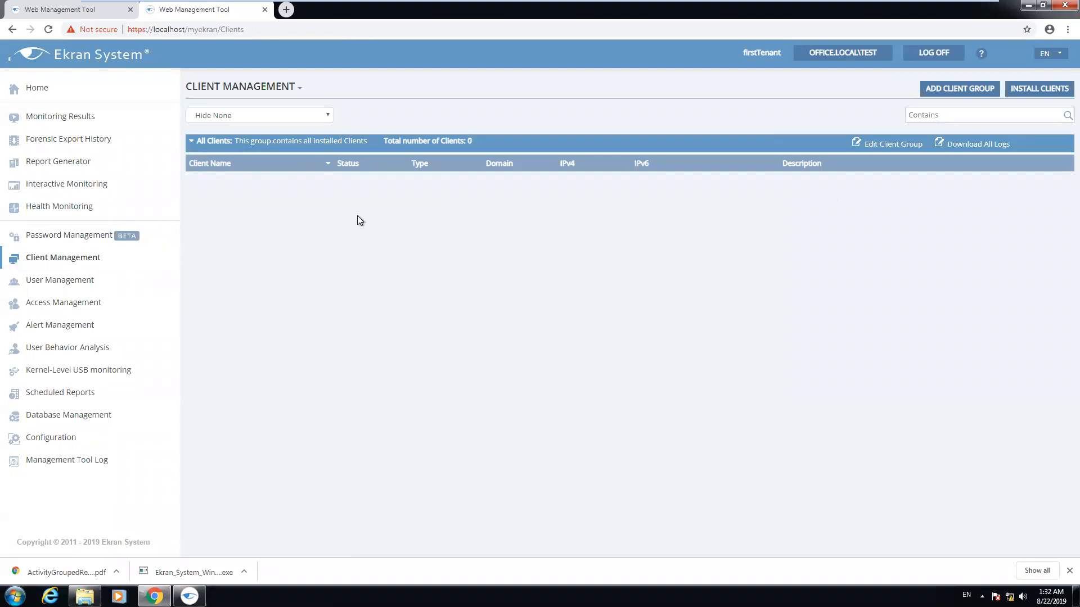
click(47, 32)
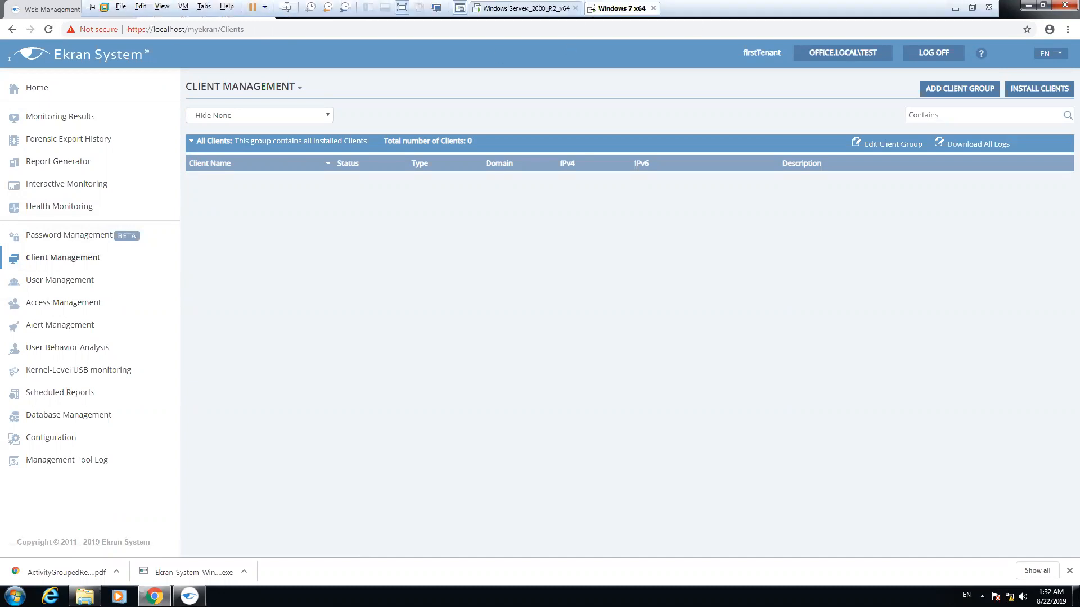
click(1030, 6)
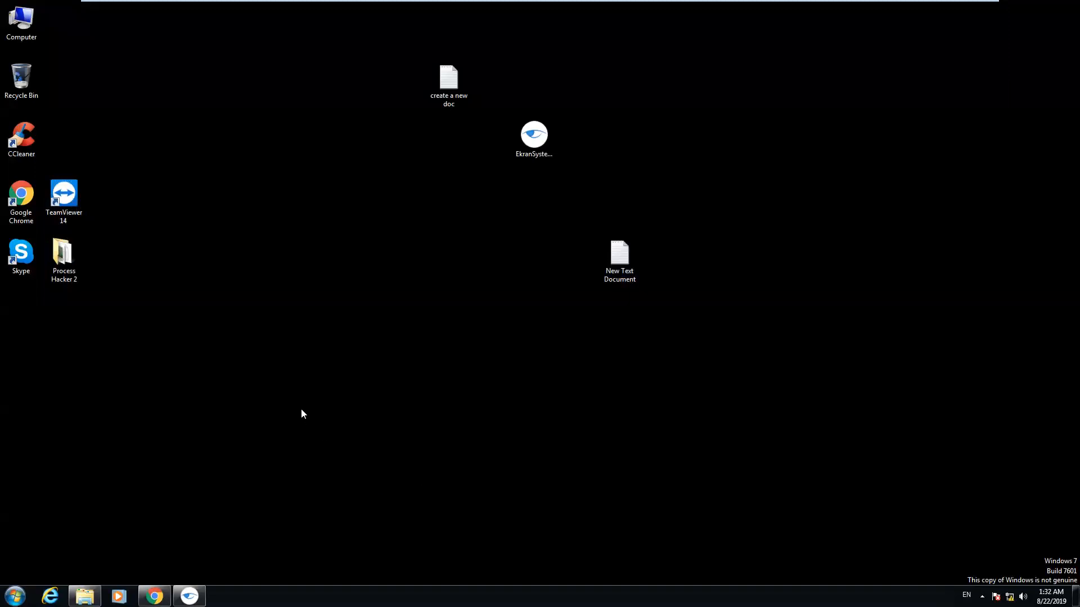
Open an administrator Command Prompt in C:\Program Files\Ekran System\Ekran System
key(super)
key(super)
key(super)
click(53, 335)
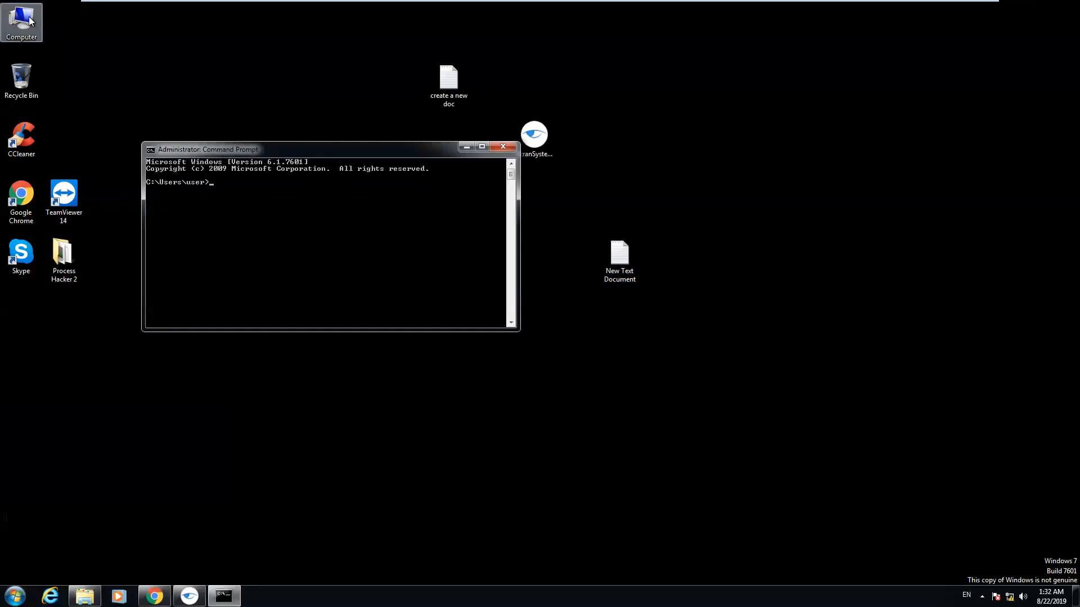
text(cd)
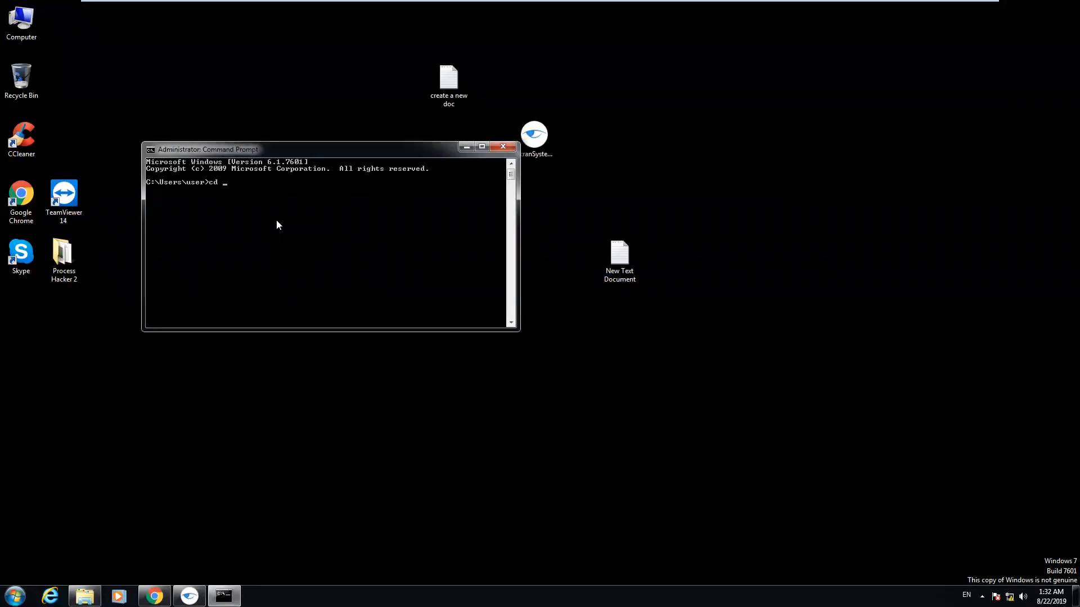
text( ../..)
key(Return)
text(cd "Program Files")
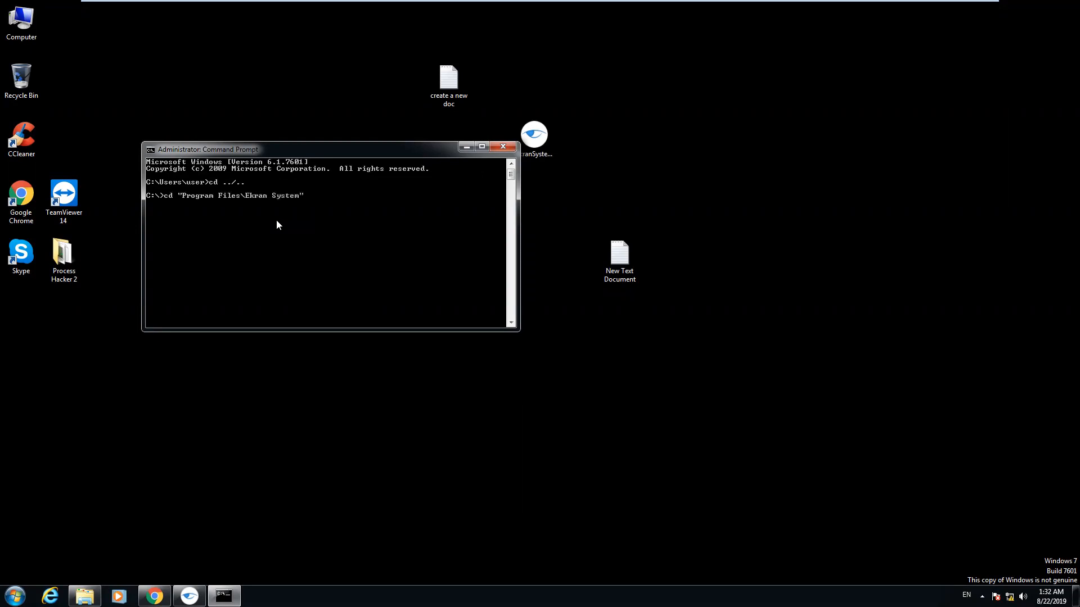
key(Tab)
key(Return)
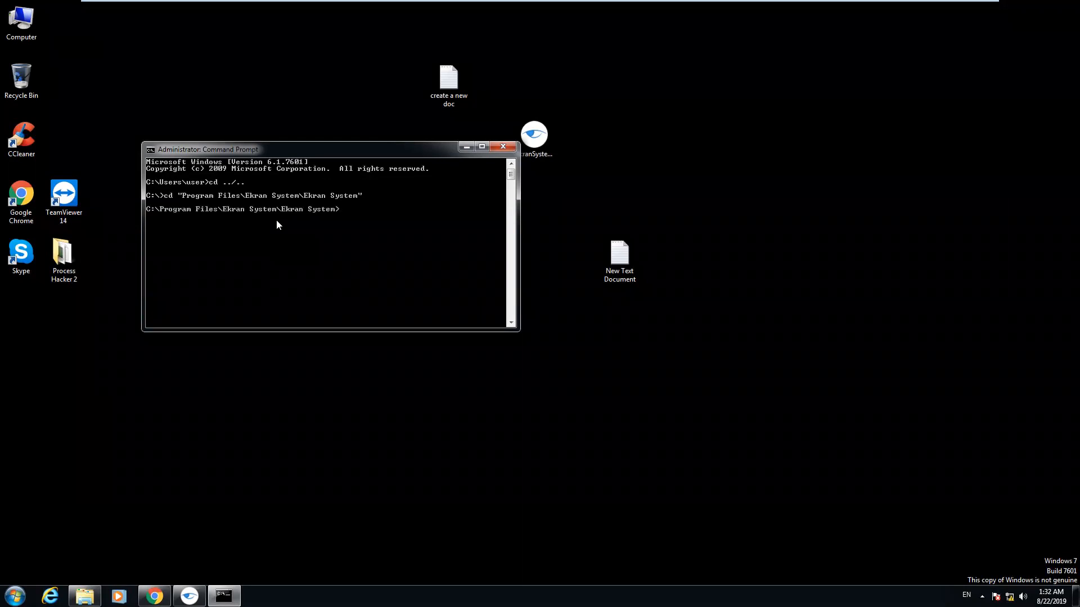
Start the command 'UninstallClient.exe /ke' at the prompt using Tab completion
text(Un)
key(Tab)
text(/ke)
Browse in Windows Explorer to C:\Program Files\Ekran System\Ekran System
double_click(22, 21)
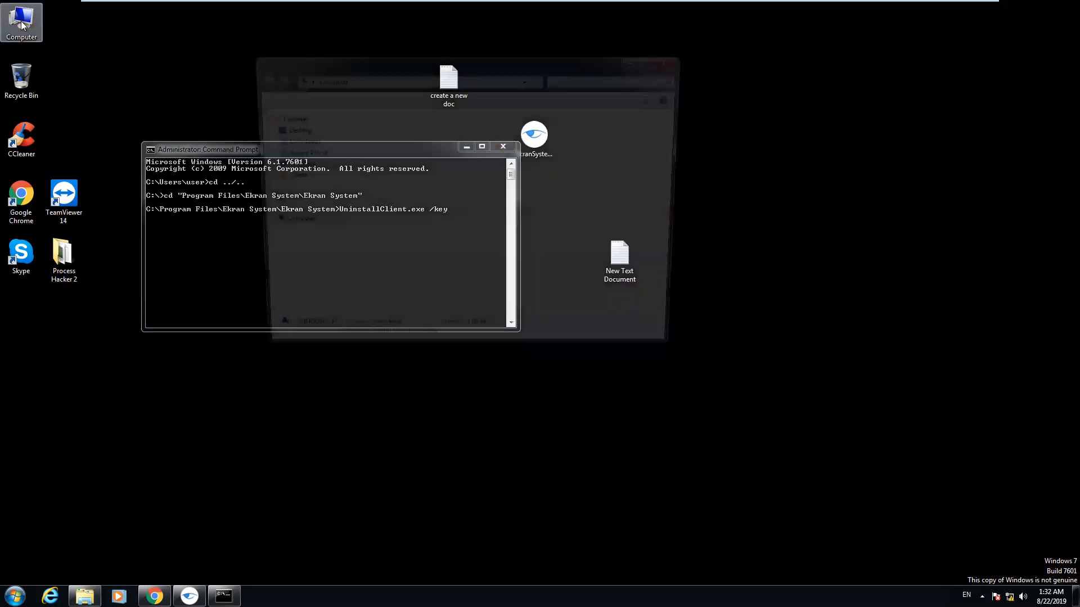
double_click(416, 144)
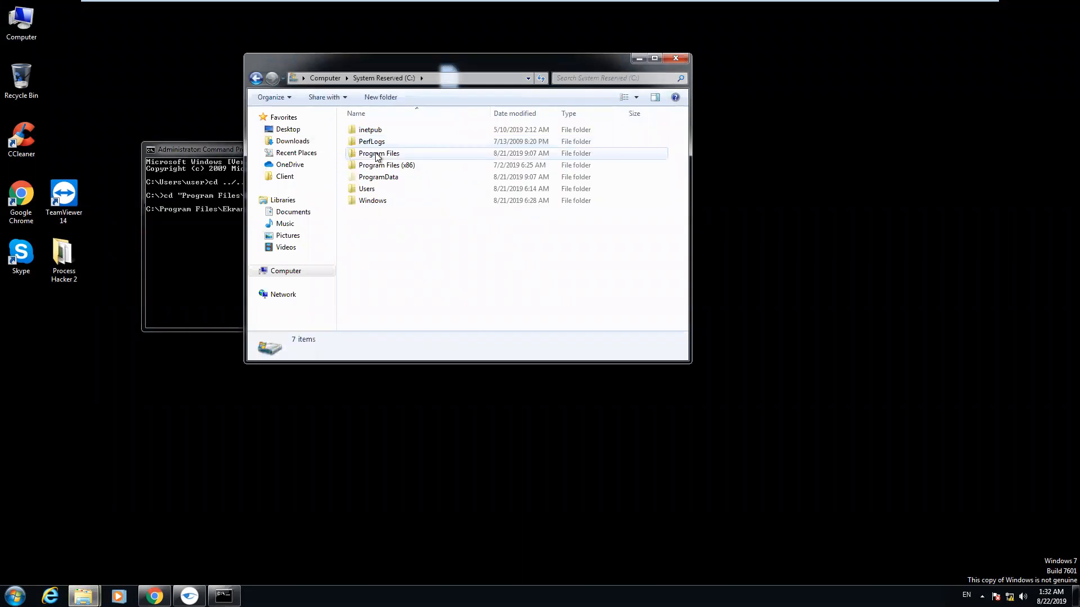
double_click(378, 155)
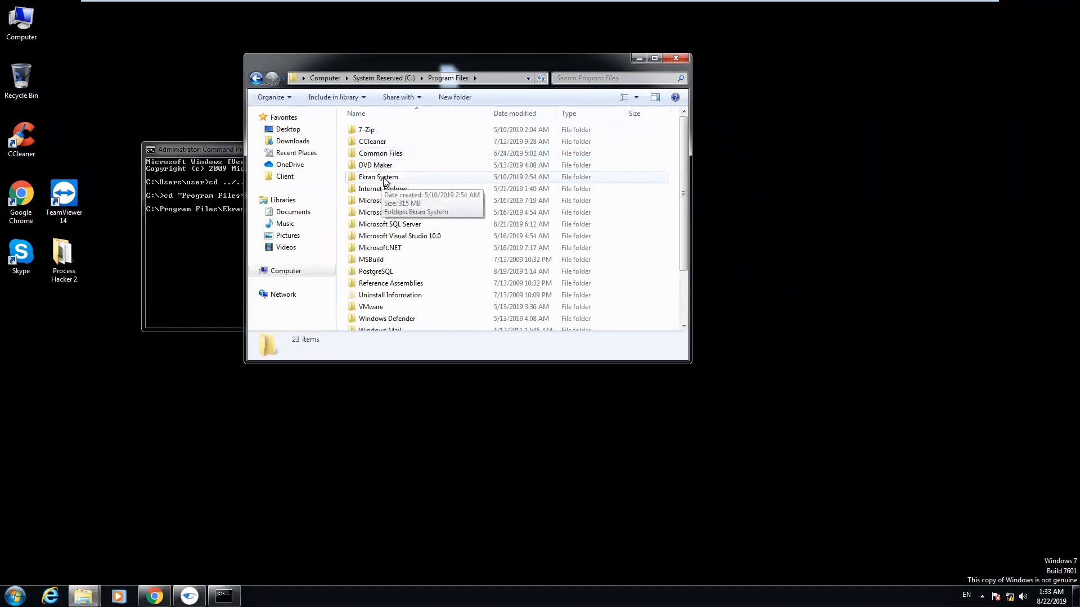
double_click(383, 178)
double_click(381, 130)
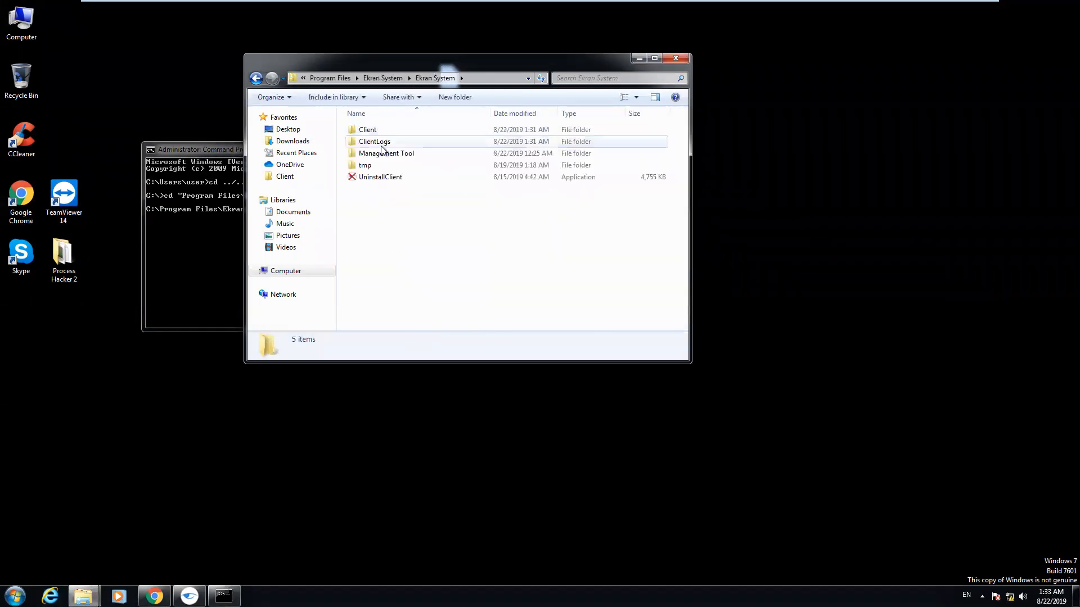
Run UninstallClient normally and as administrator, dismissing both 'Parameter [key] is required' errors, then return to Command Prompt
double_click(378, 177)
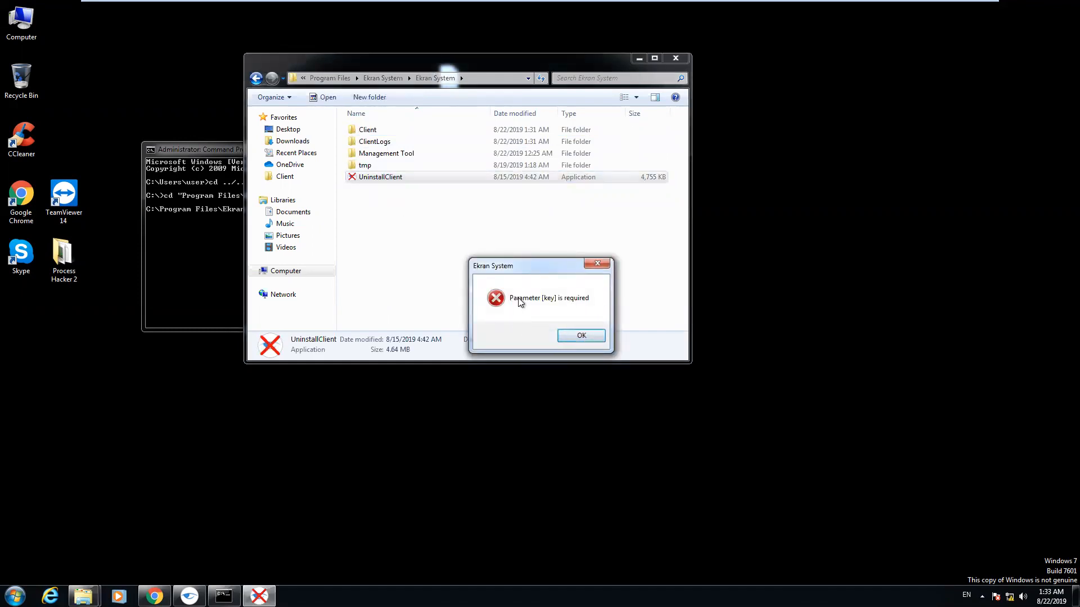
click(581, 335)
right_click(402, 180)
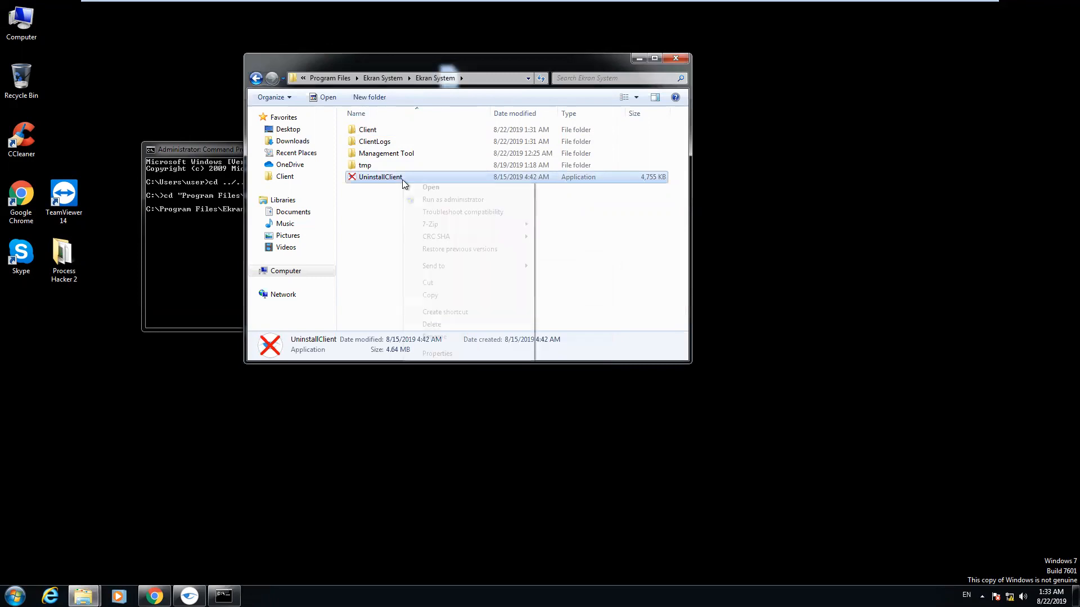
click(457, 200)
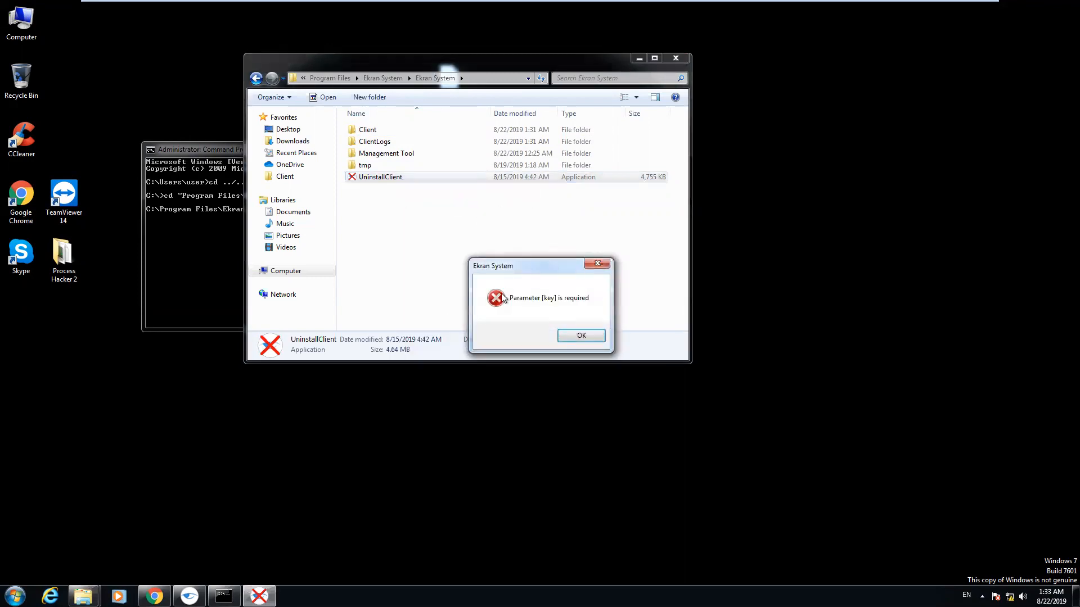
click(583, 335)
click(233, 249)
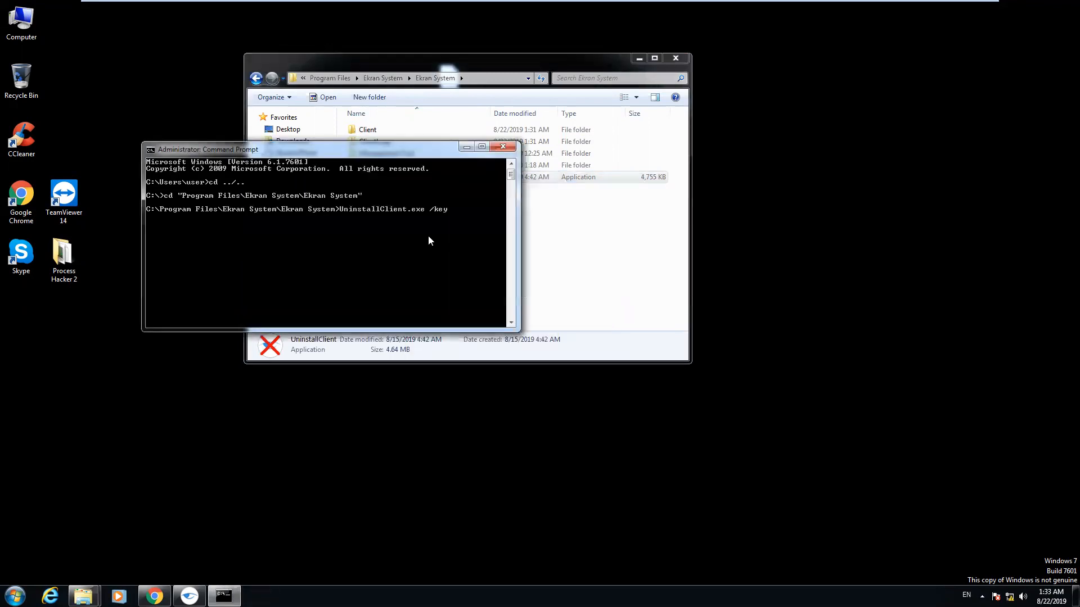
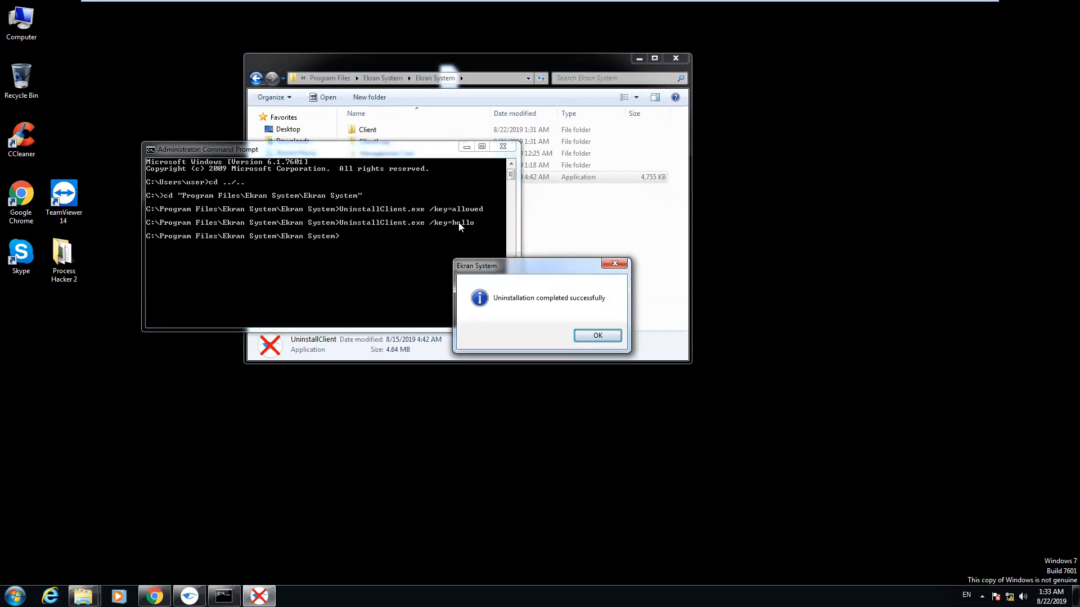
Dismiss the Ekran System 'Uninstallation completed successfully' dialog with OK
click(590, 343)
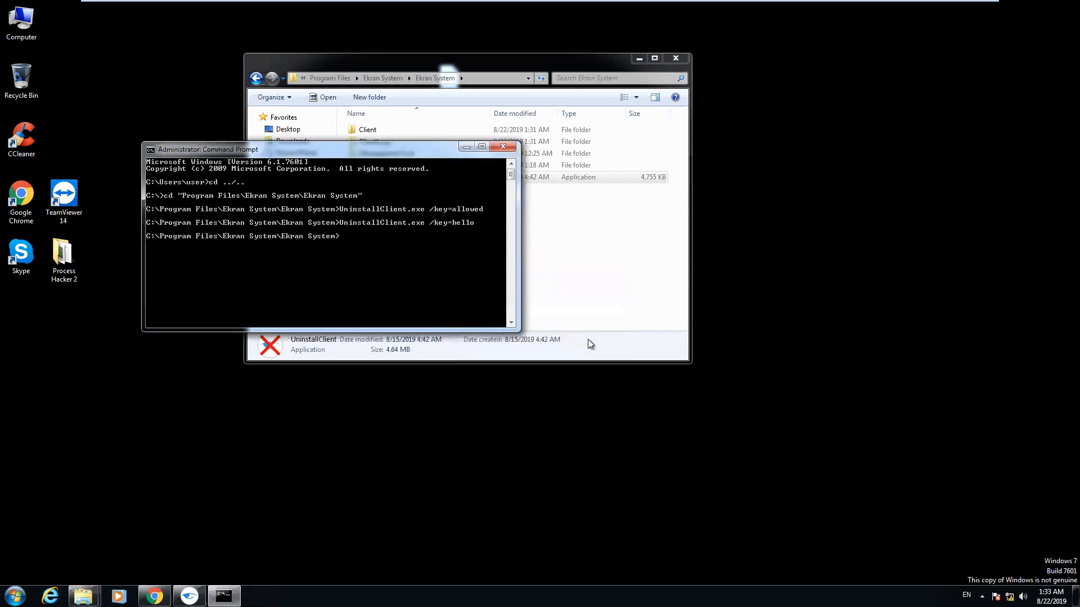
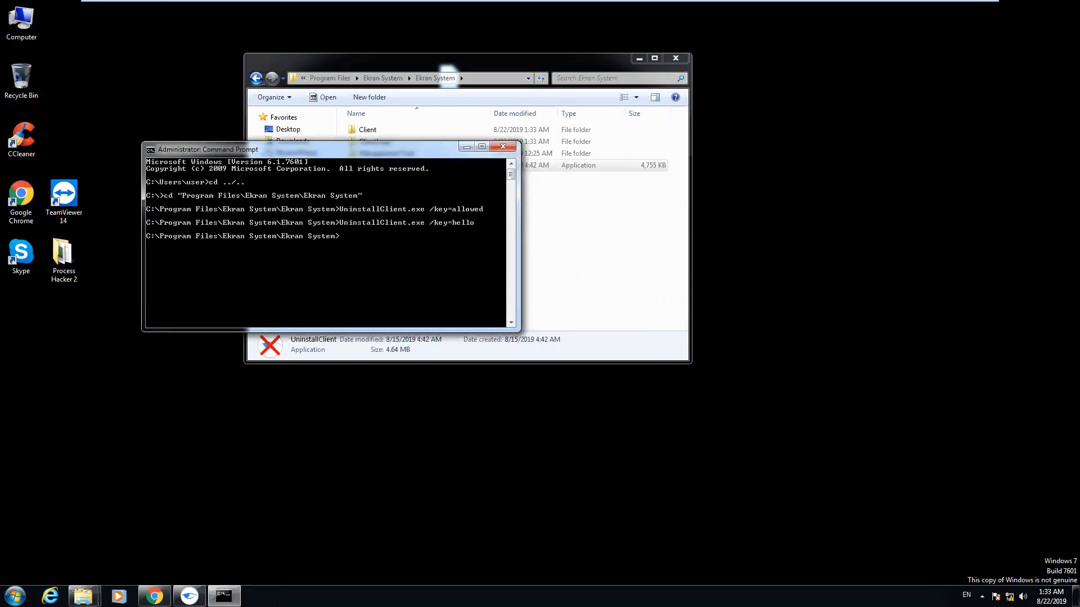
Move the Command Prompt down to reveal the Ekran System folder, now holding only ClientLogs and Management Tool
drag(304, 149, 328, 277)
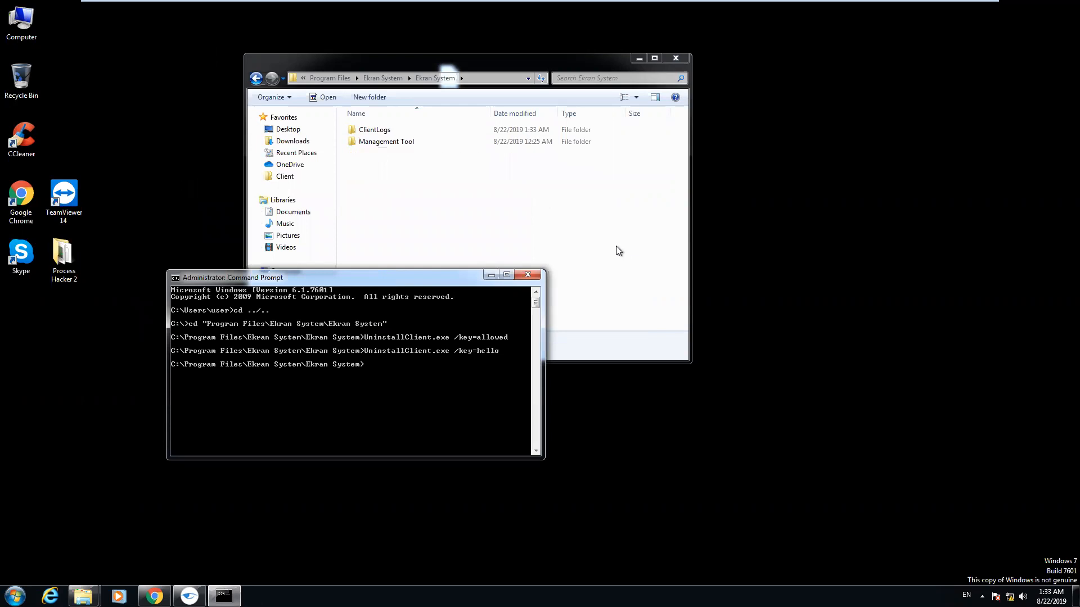
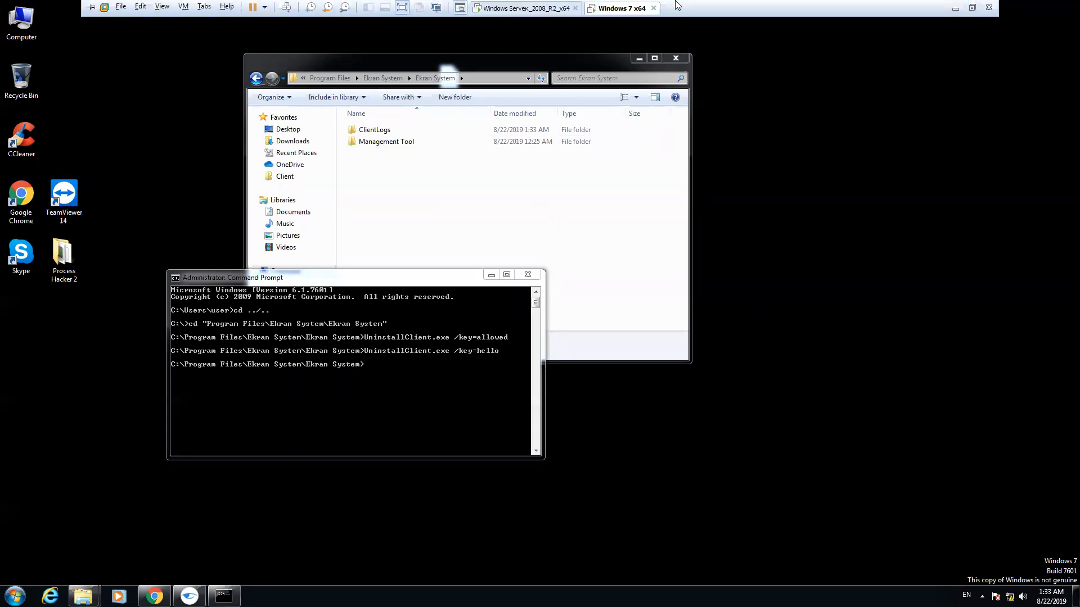
Switch to the Windows Server 2008 R2 virtual machine to check its Ekran client list
click(527, 12)
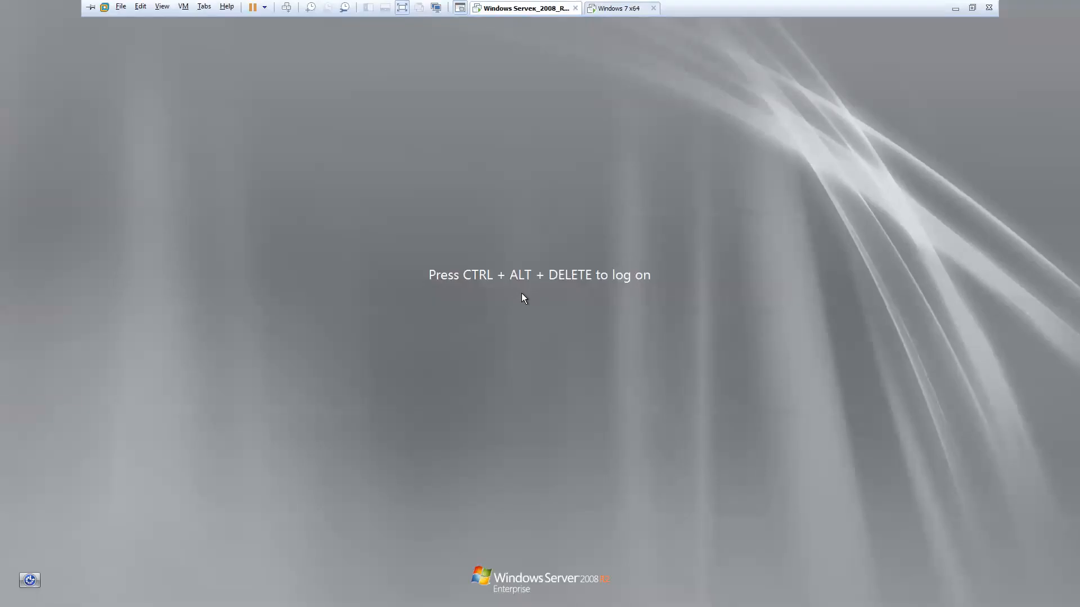
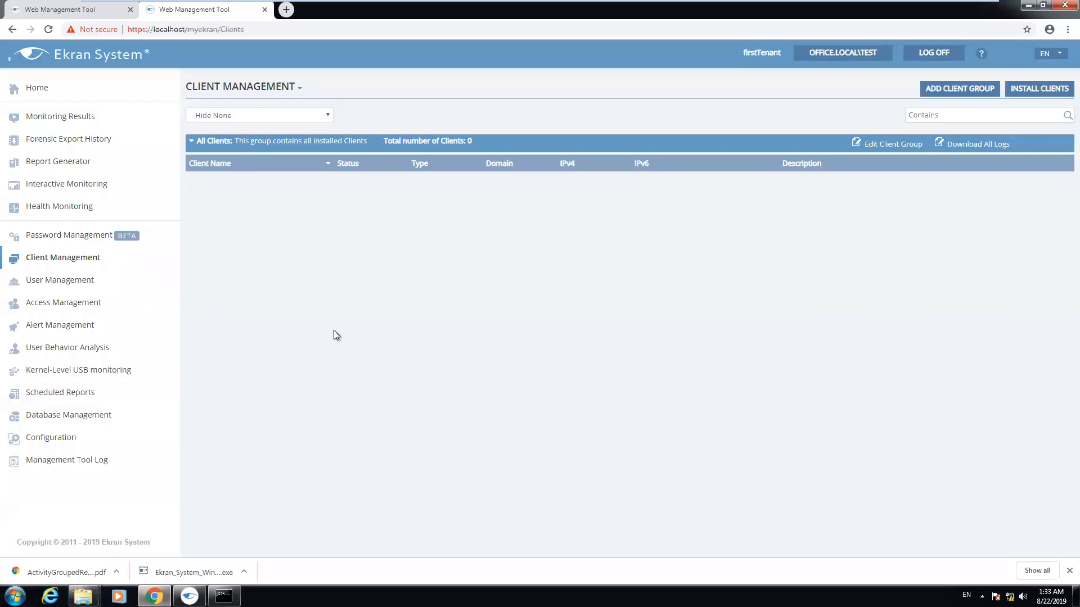
Start a new client install on WINDOWS-PC, accepting the default client configuration
click(1031, 90)
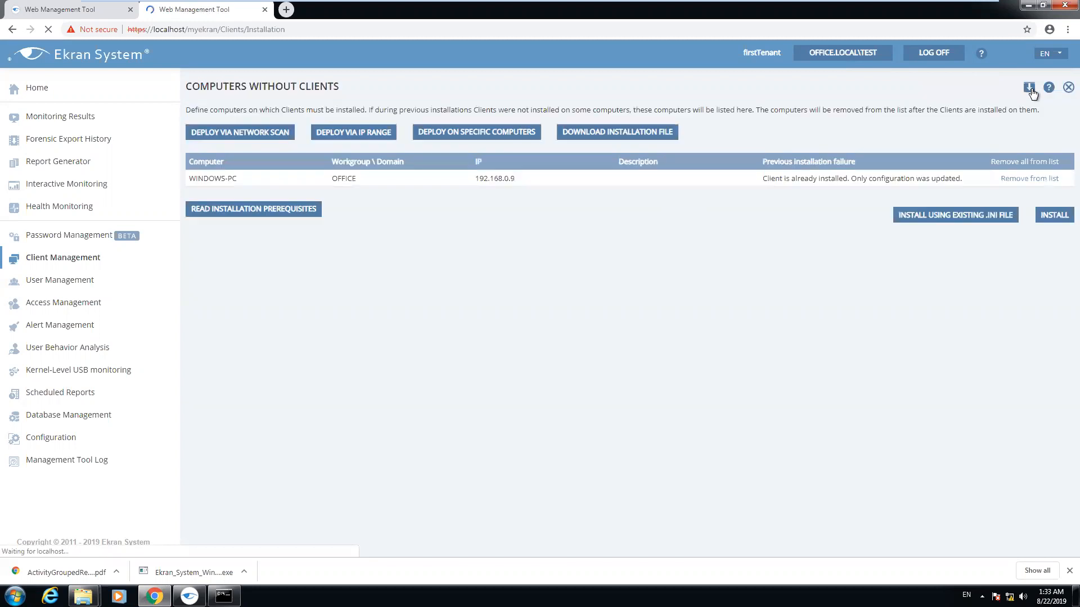
click(1048, 217)
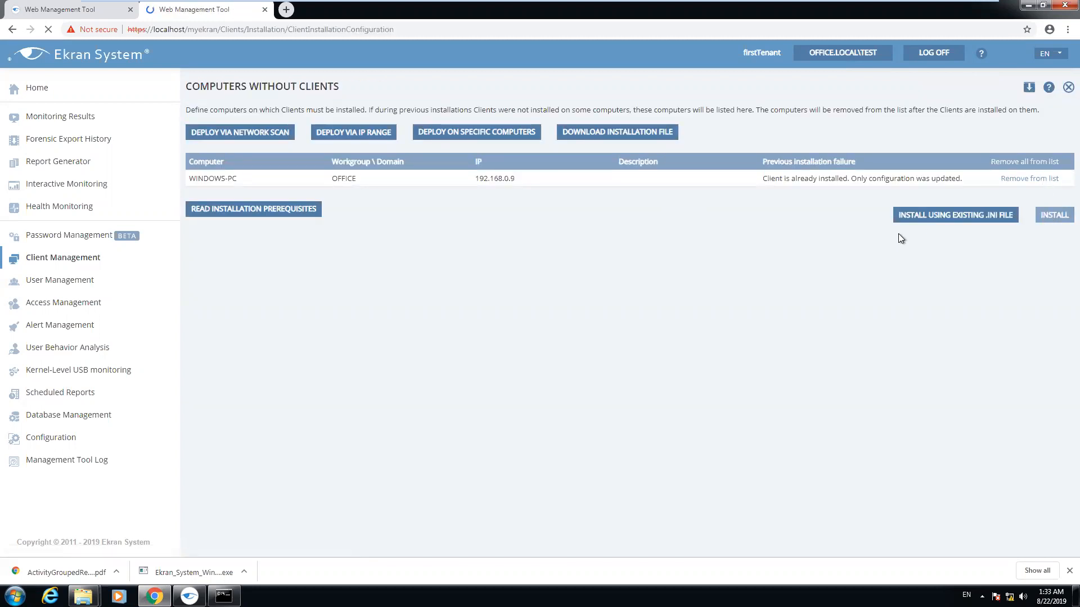
scroll(568, 271, down, 20)
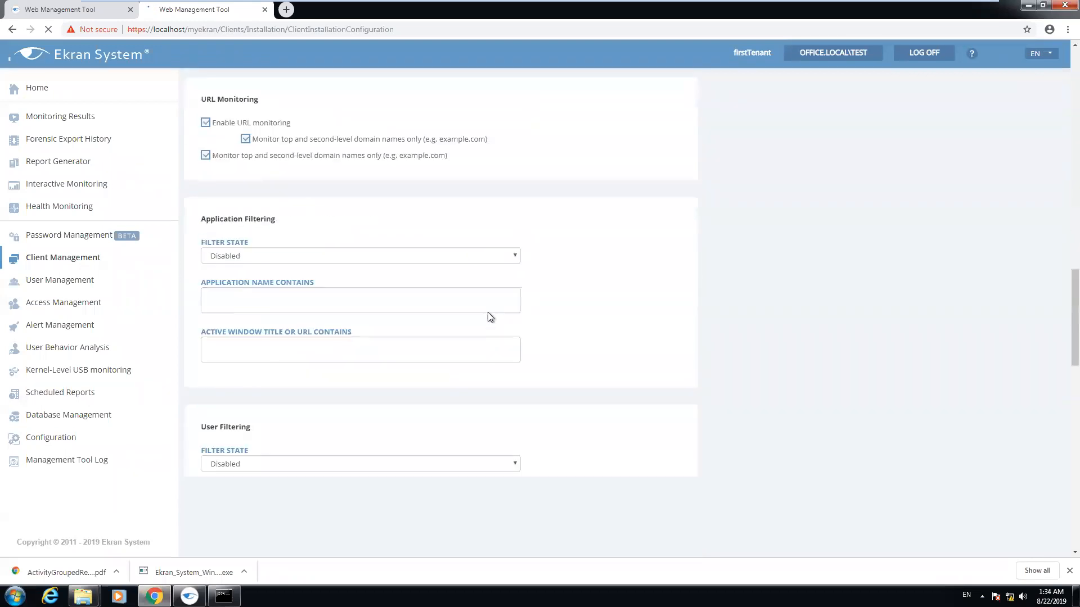
scroll(496, 403, down, 1)
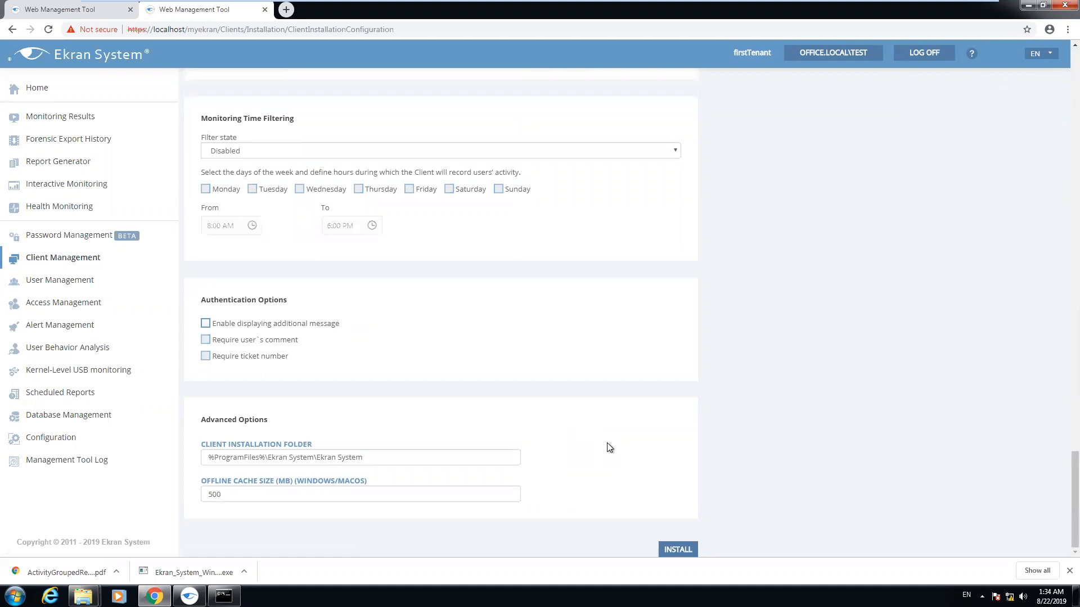
click(677, 549)
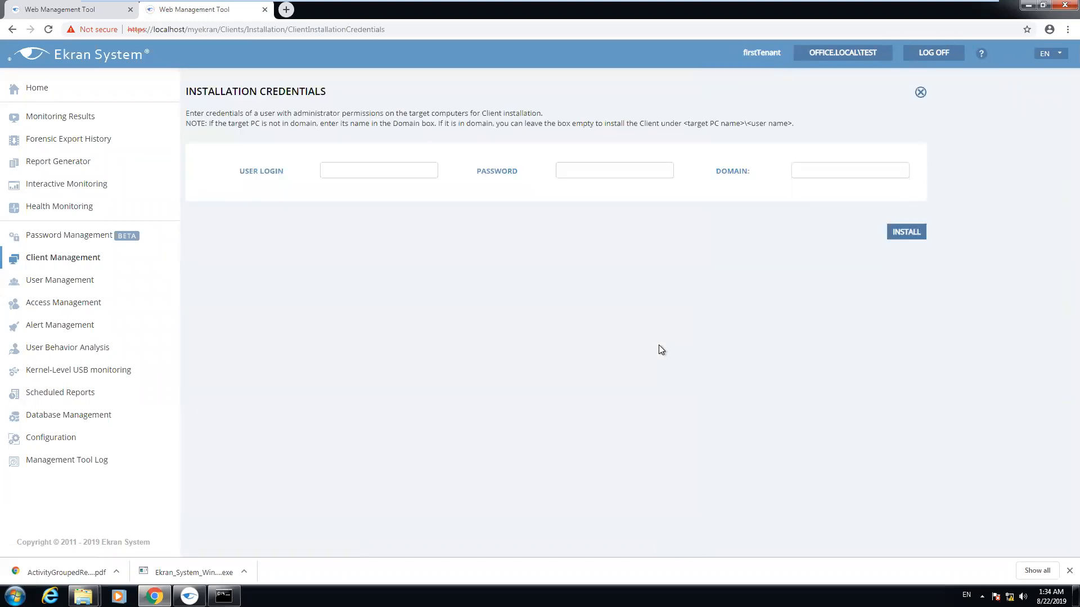
Choose the Administrator login from the saved suggestions and clear the autofilled password
click(401, 171)
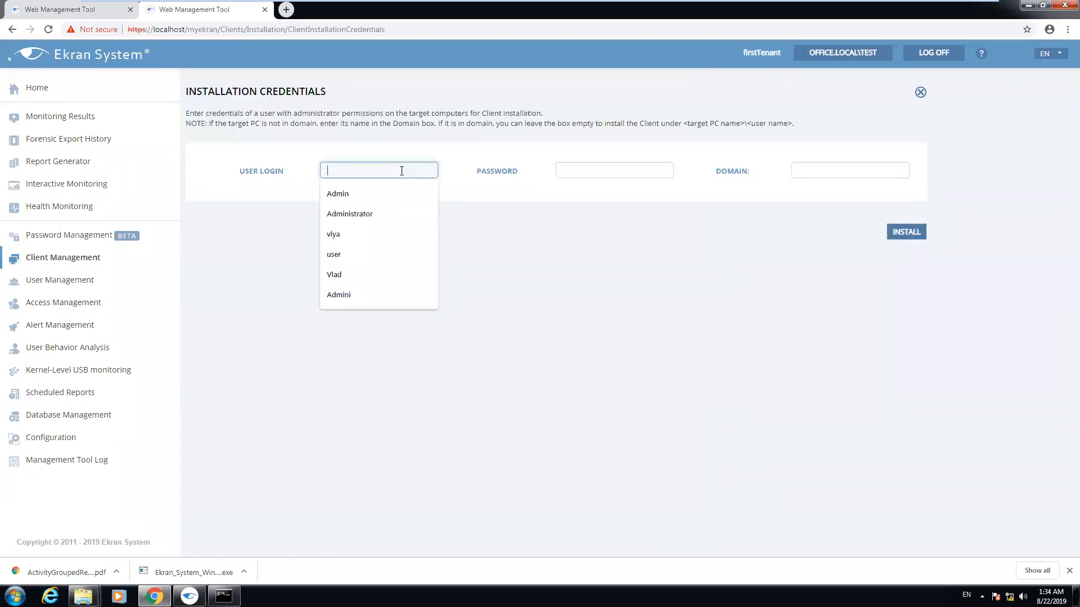
key(Down)
key(Down)
key(Tab)
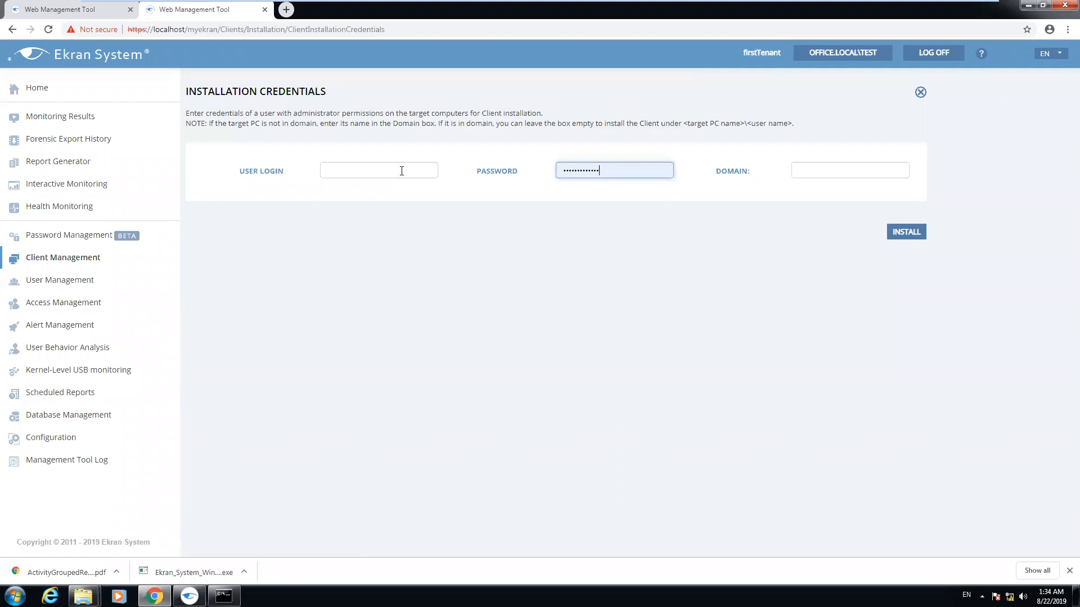
key(ctrl+a)
key(BackSpace)
click(408, 169)
click(396, 212)
Enter the administrator password, retyping it after a mistype, and start the installation
click(590, 172)
text(•••••••)
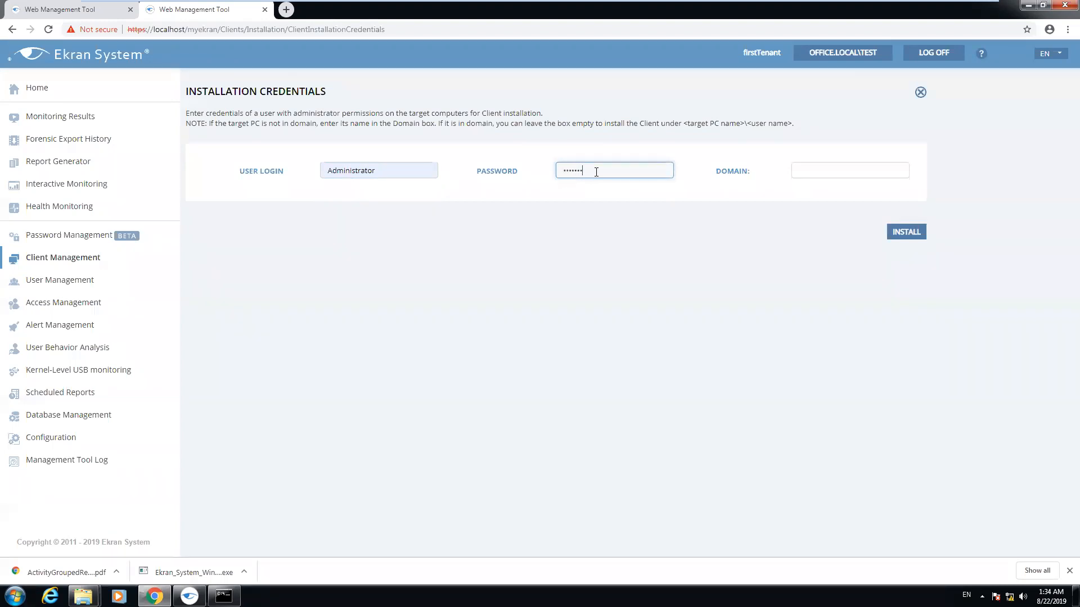
text(••••••)
click(663, 233)
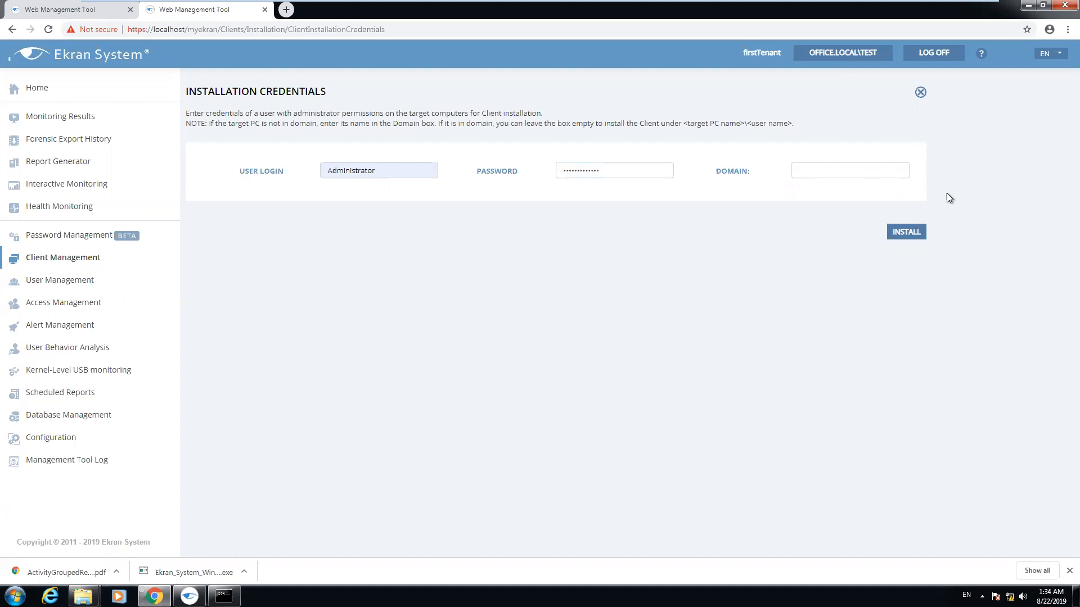
drag(622, 169, 494, 172)
key(BackSpace)
text(••••••)
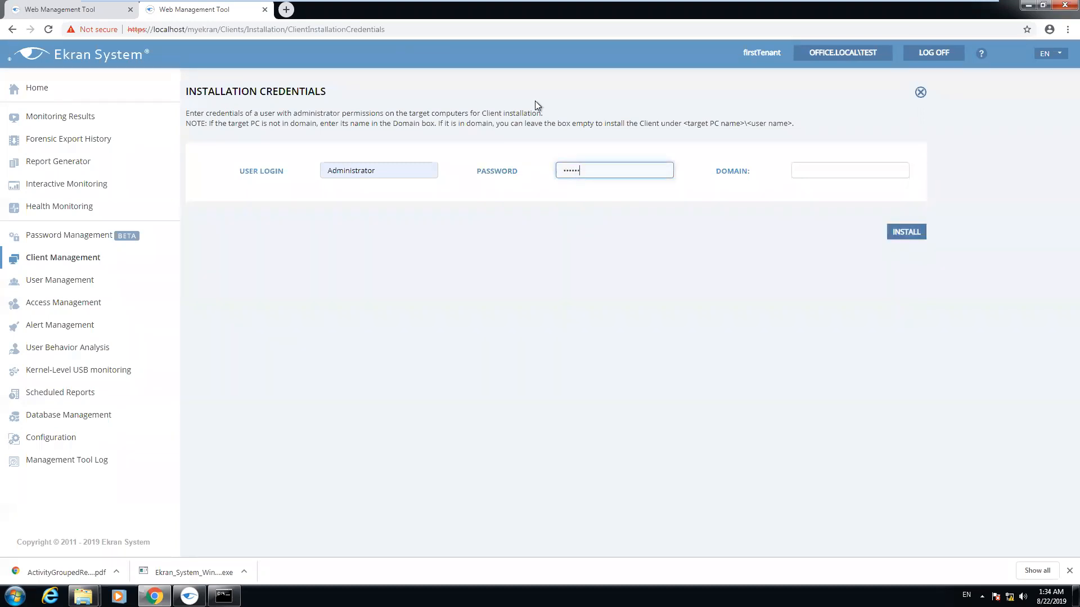
text(•••)
click(897, 232)
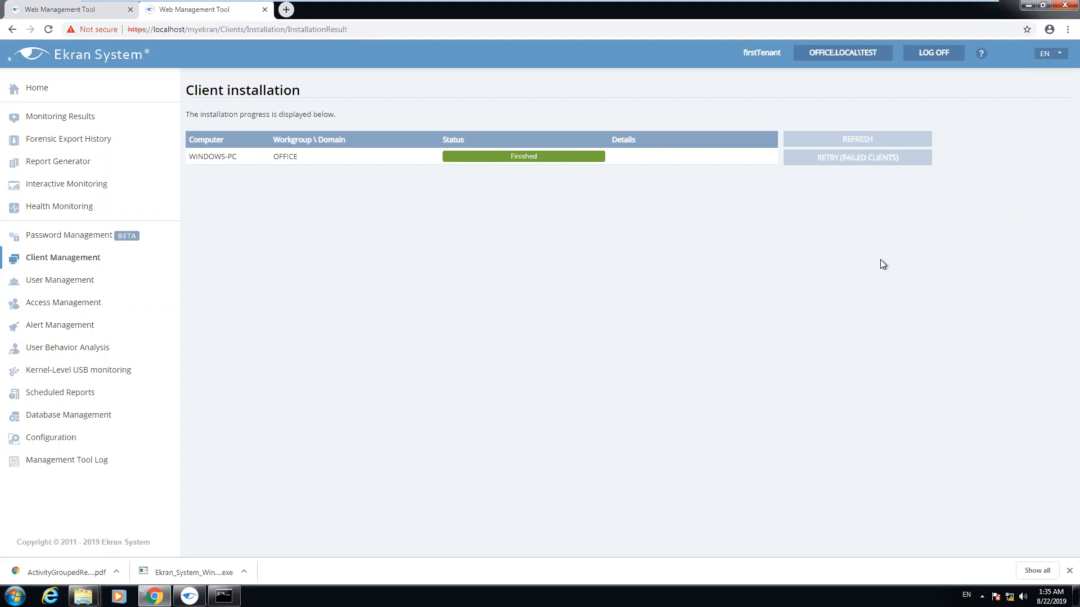
Once the WINDOWS-PC install shows Finished, go back to the Client Management list
click(89, 259)
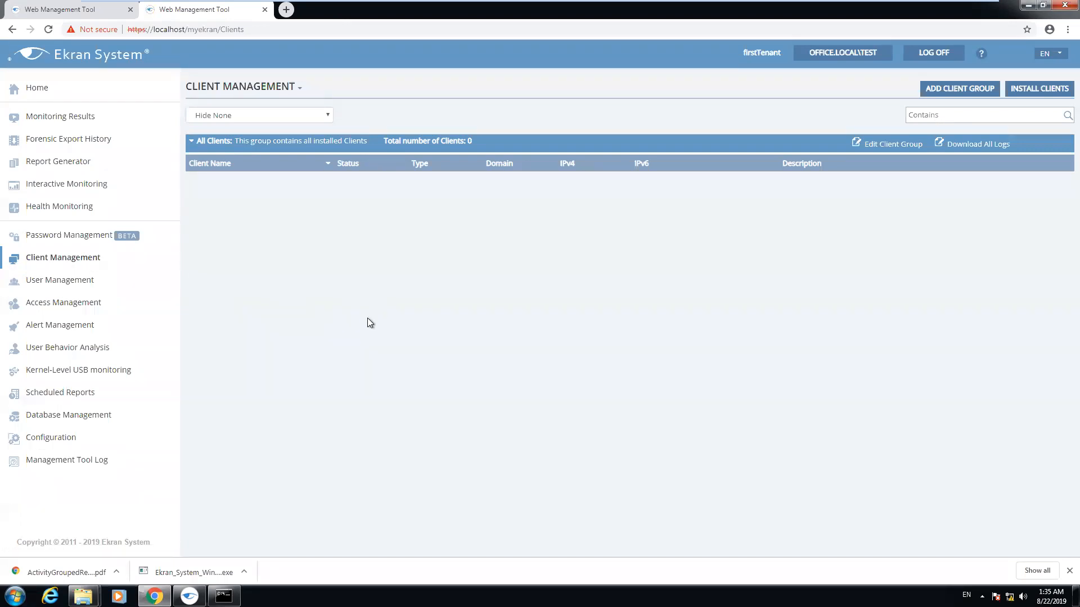
Reload the Client Management list, still at 0 clients, and bring up the administrator Command Prompt
click(48, 29)
click(66, 262)
click(49, 33)
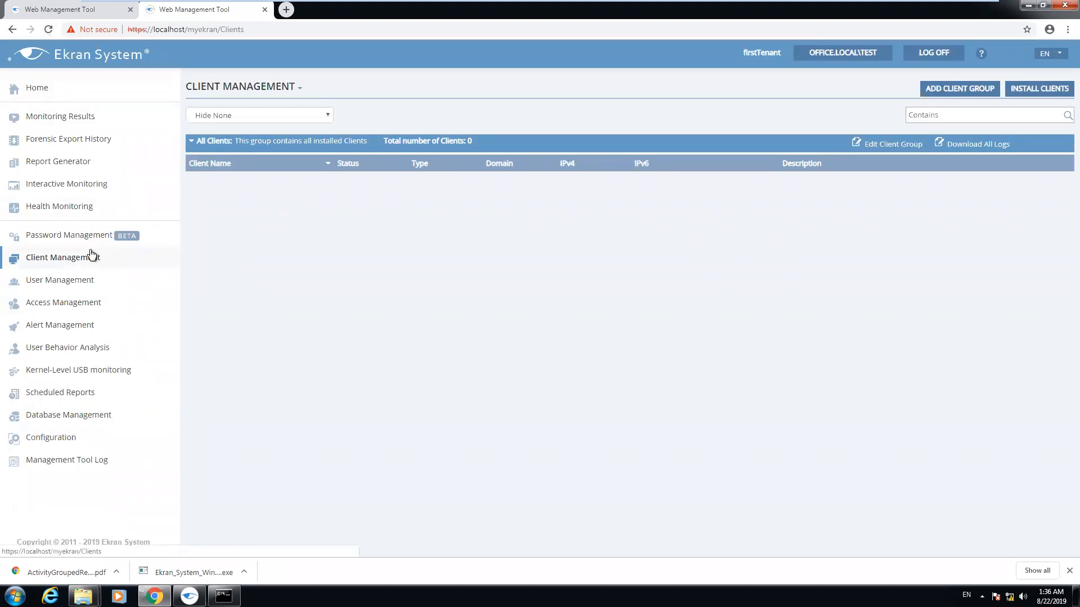
click(224, 596)
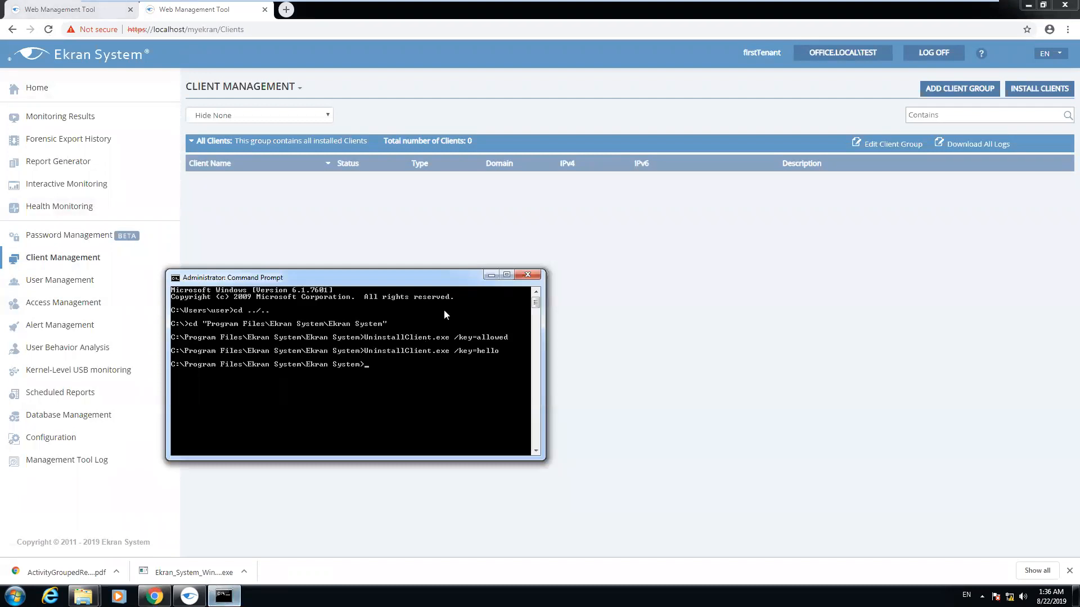
Minimize the Command Prompt and open the ClientLogs folder in the Ekran System folder
click(491, 275)
mouse_move(83, 596)
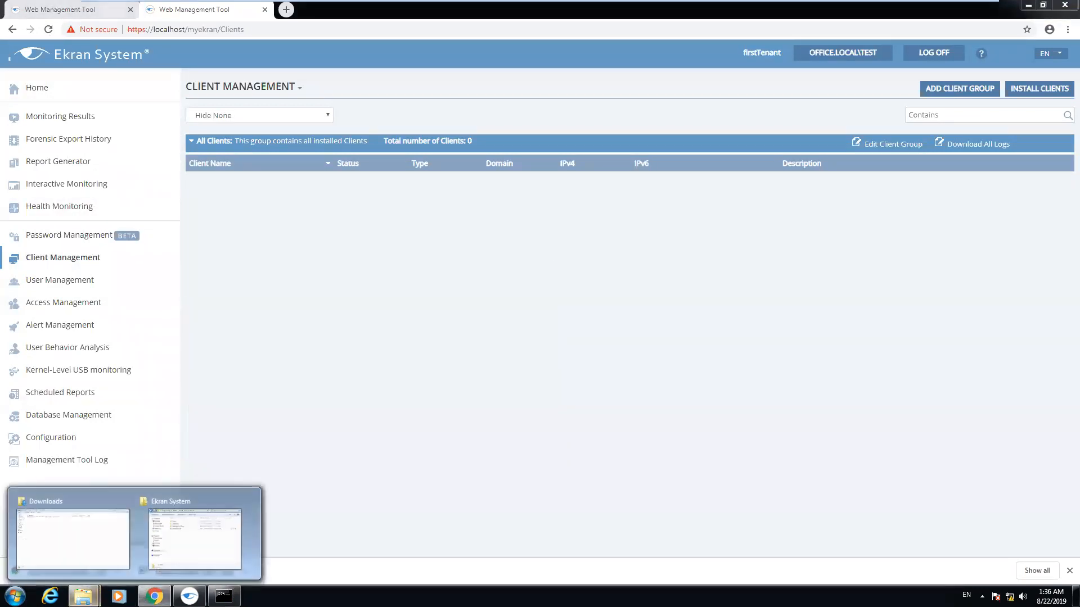
click(197, 549)
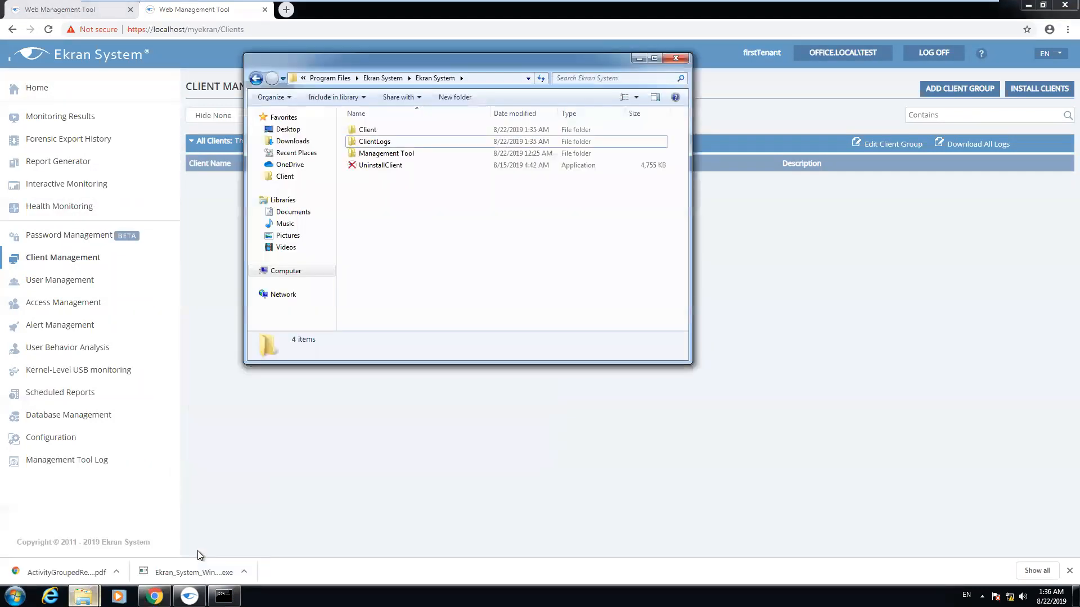
double_click(389, 141)
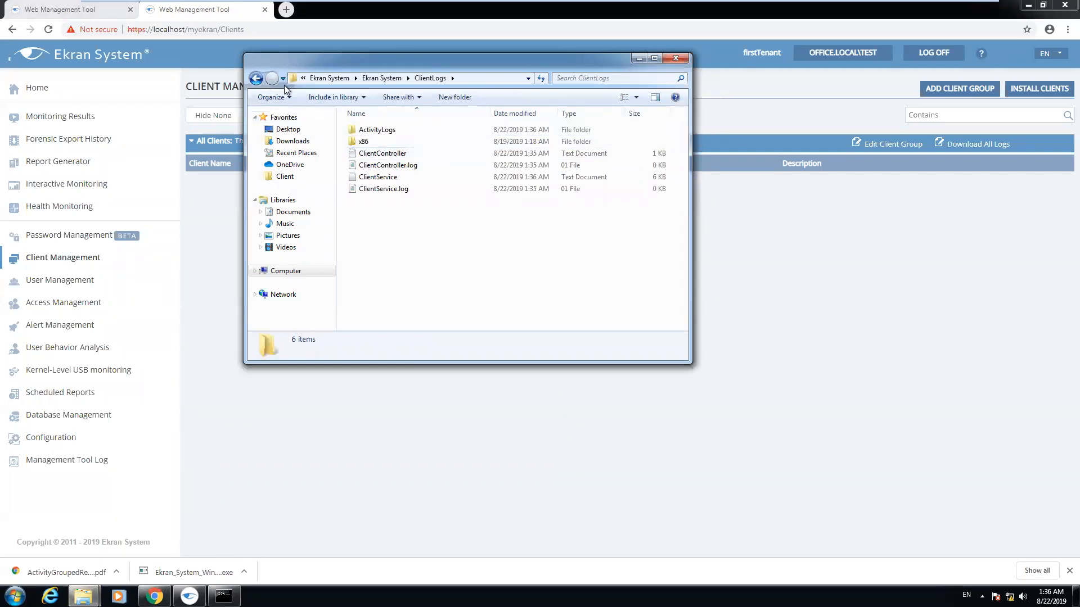
click(256, 78)
double_click(393, 141)
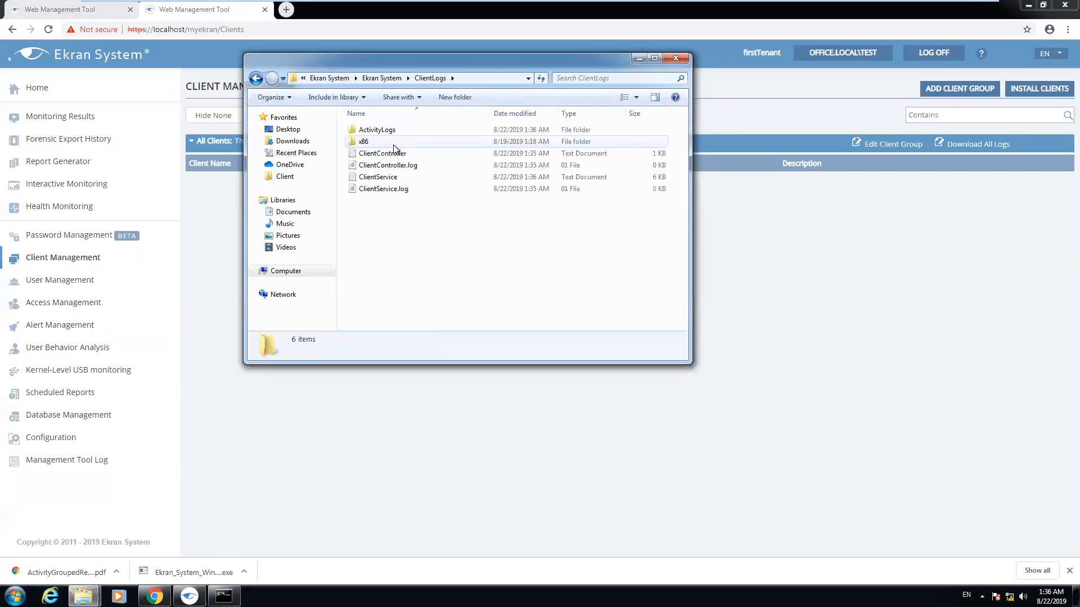
Read the ClientService log maximized in Notepad, then close it
double_click(378, 177)
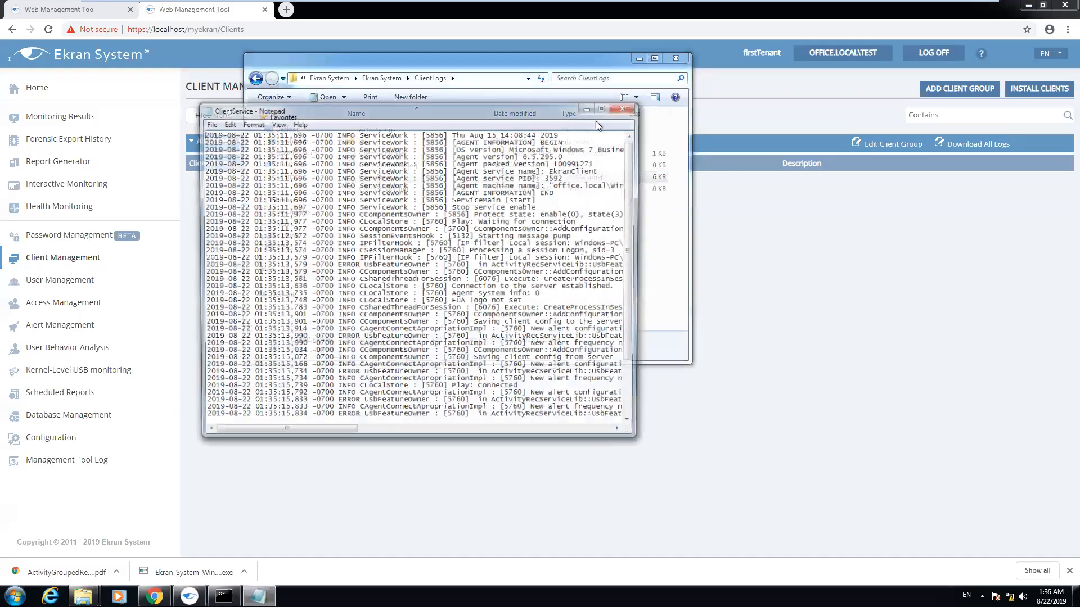
click(601, 109)
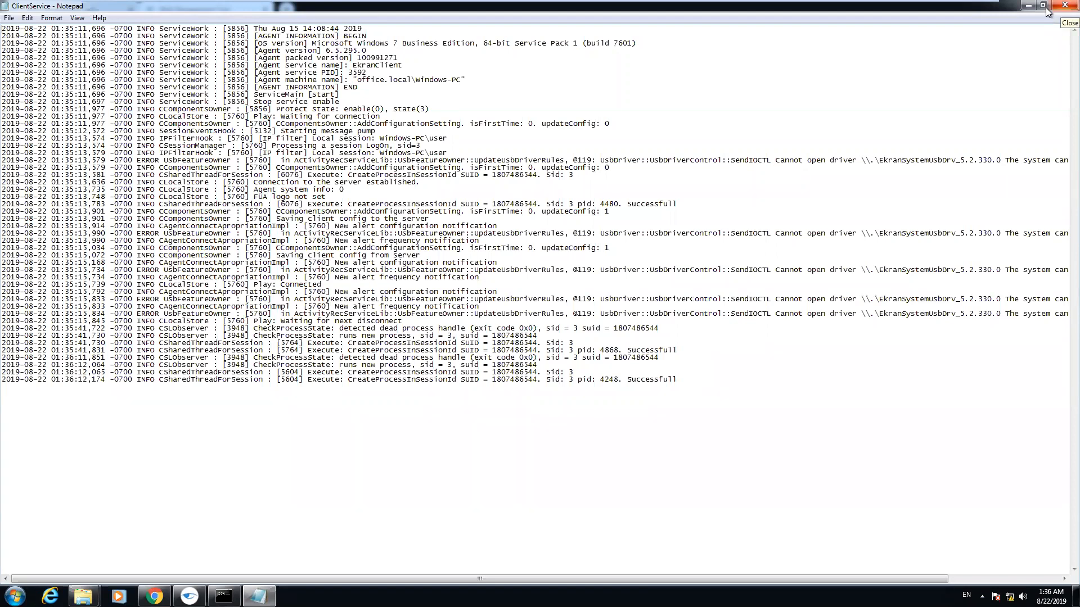
click(1063, 6)
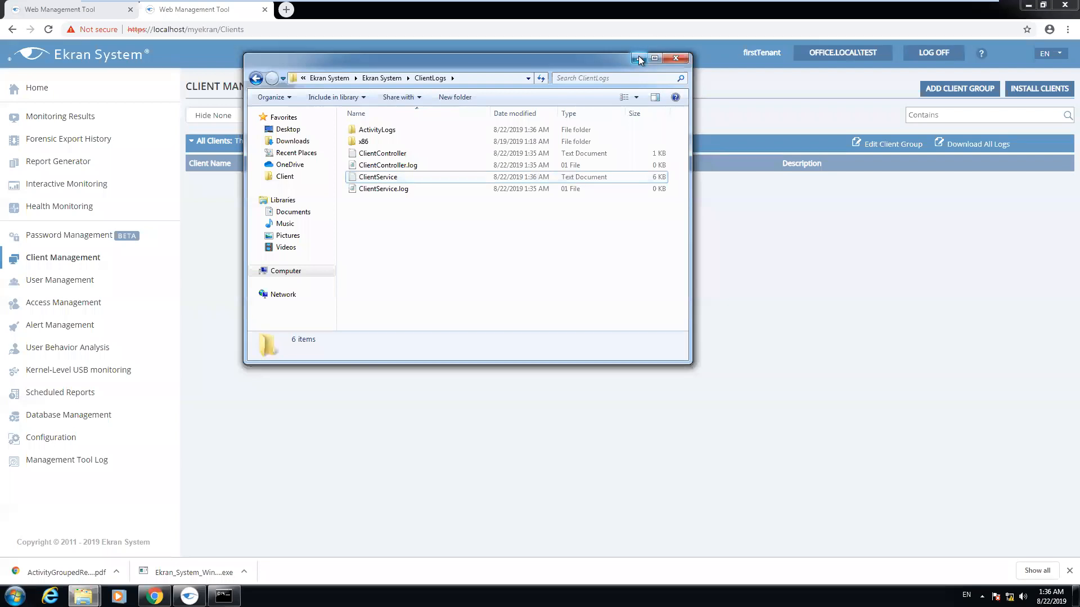
Reload Client Management, open Install Clients, glance at the existing .INI option, and return
click(638, 58)
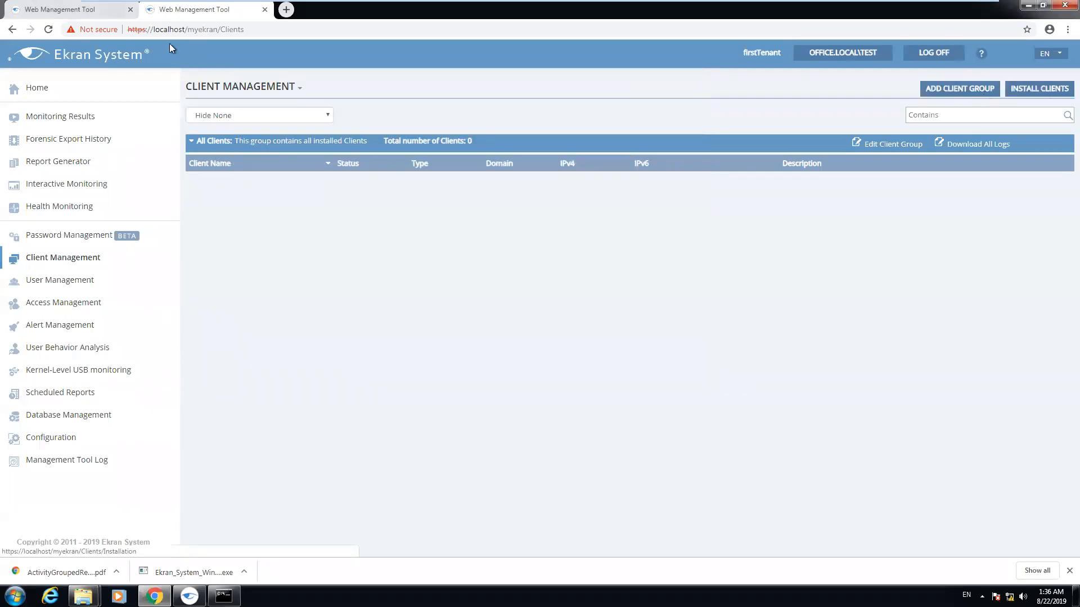
click(51, 30)
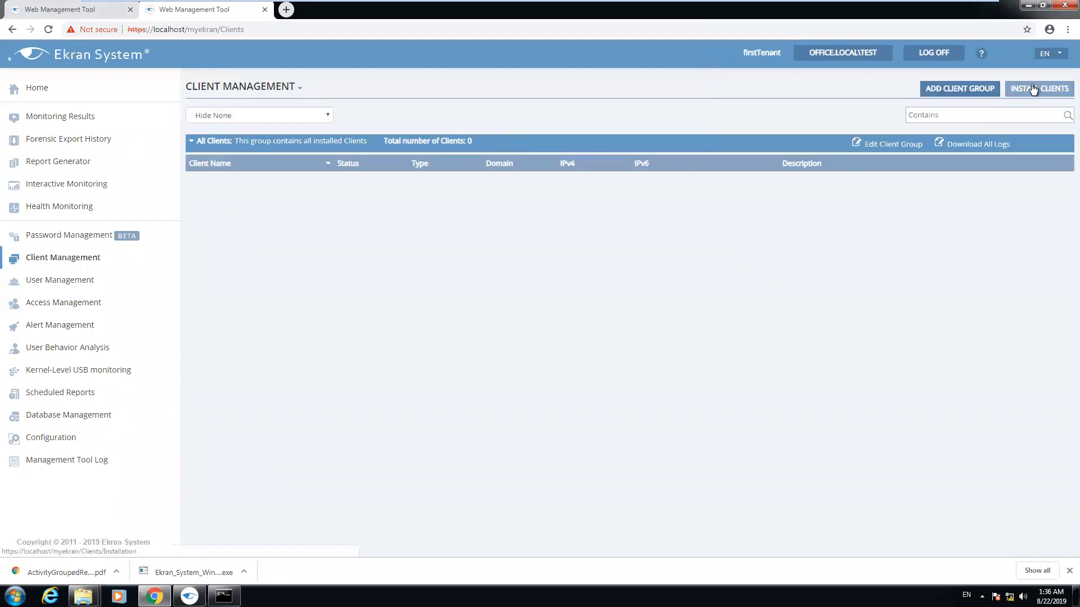
click(1033, 88)
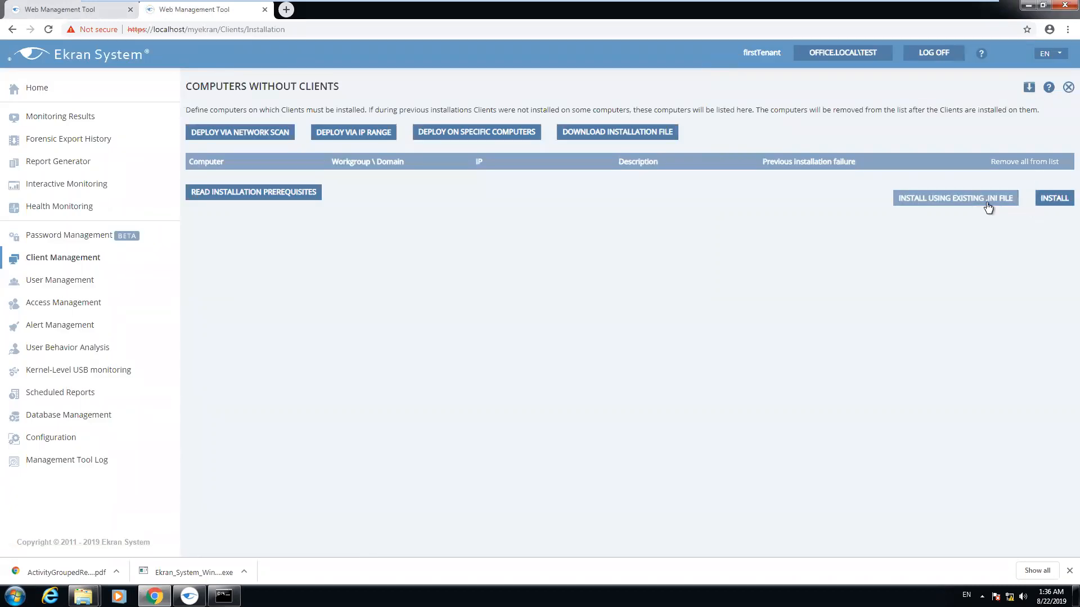
click(957, 200)
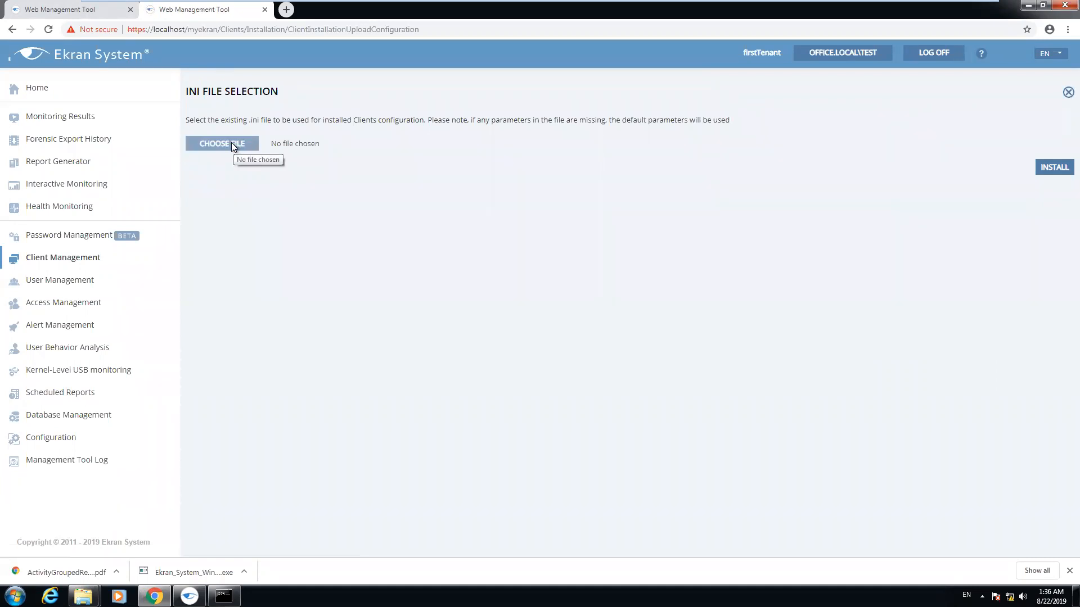
click(12, 30)
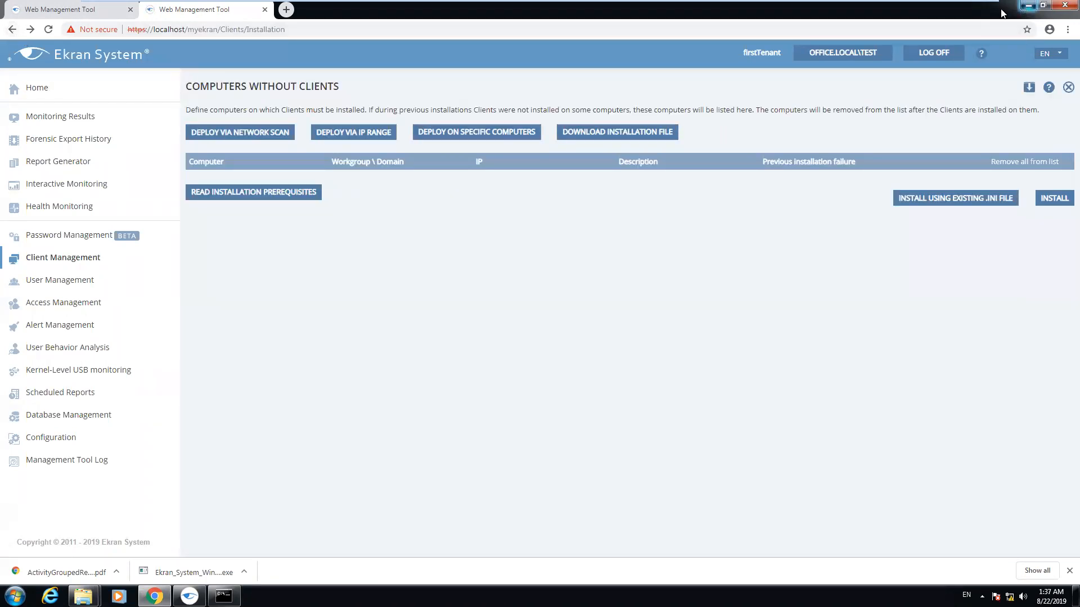
click(1028, 5)
Download the default Windows client installation package (.INI + .EXE) as EkranSystemClient.zip
click(154, 597)
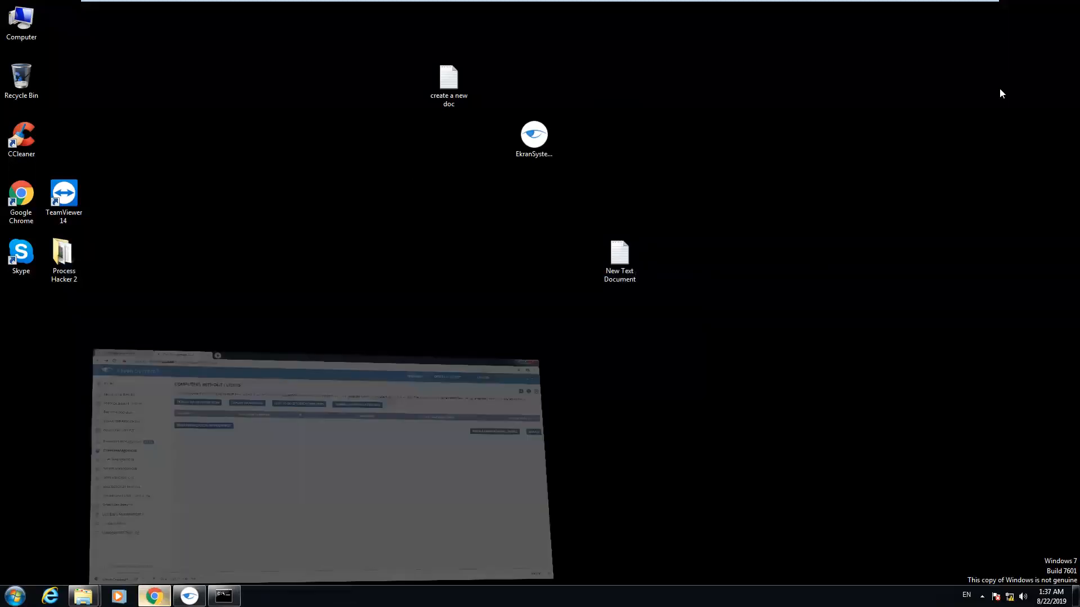
click(628, 134)
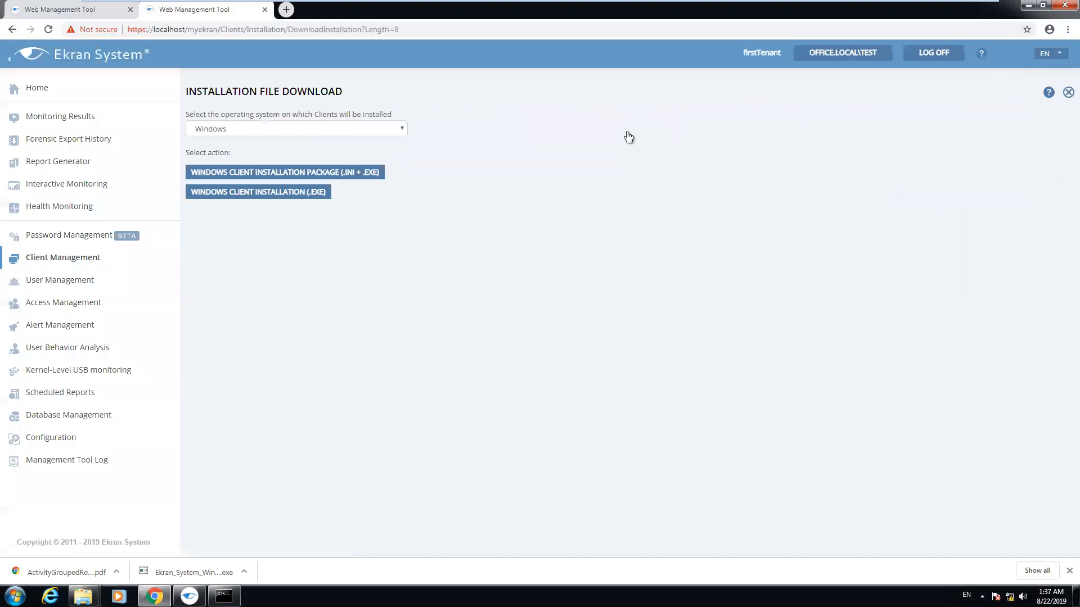
click(318, 175)
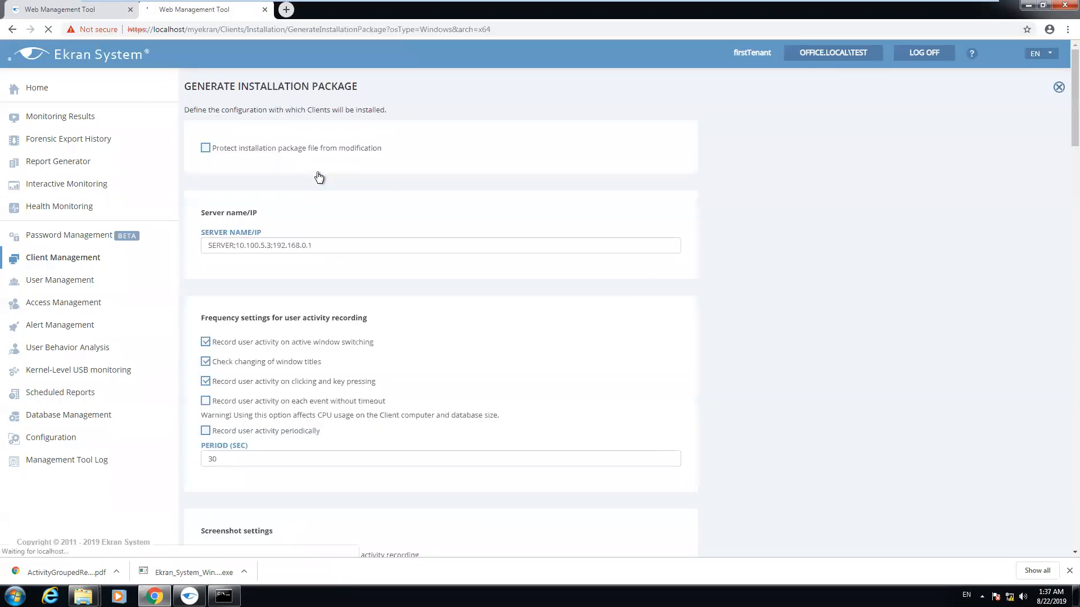
scroll(322, 268, down, 10)
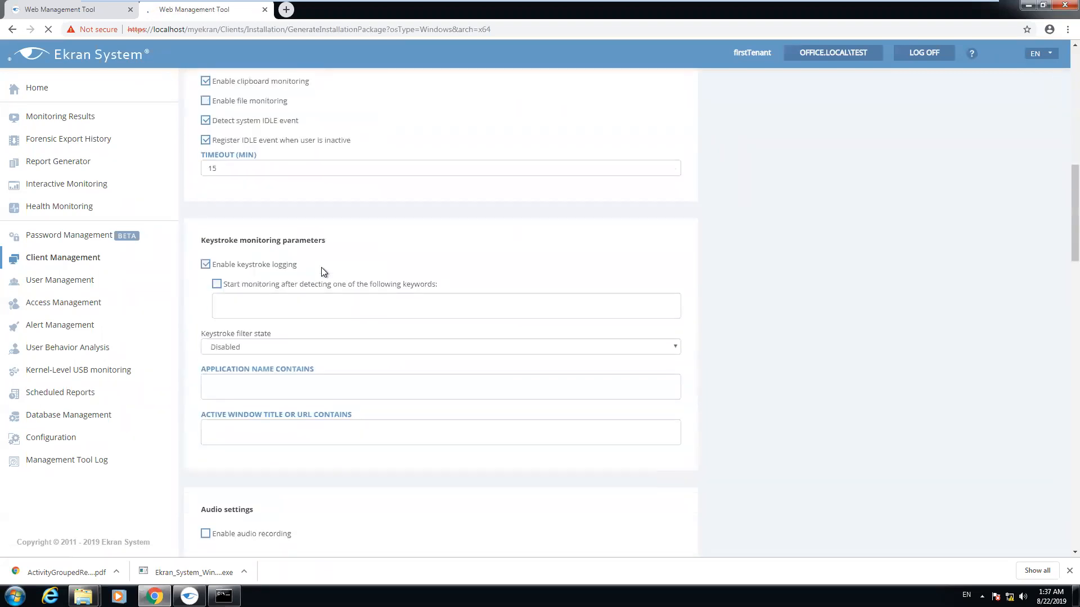
scroll(322, 267, down, 15)
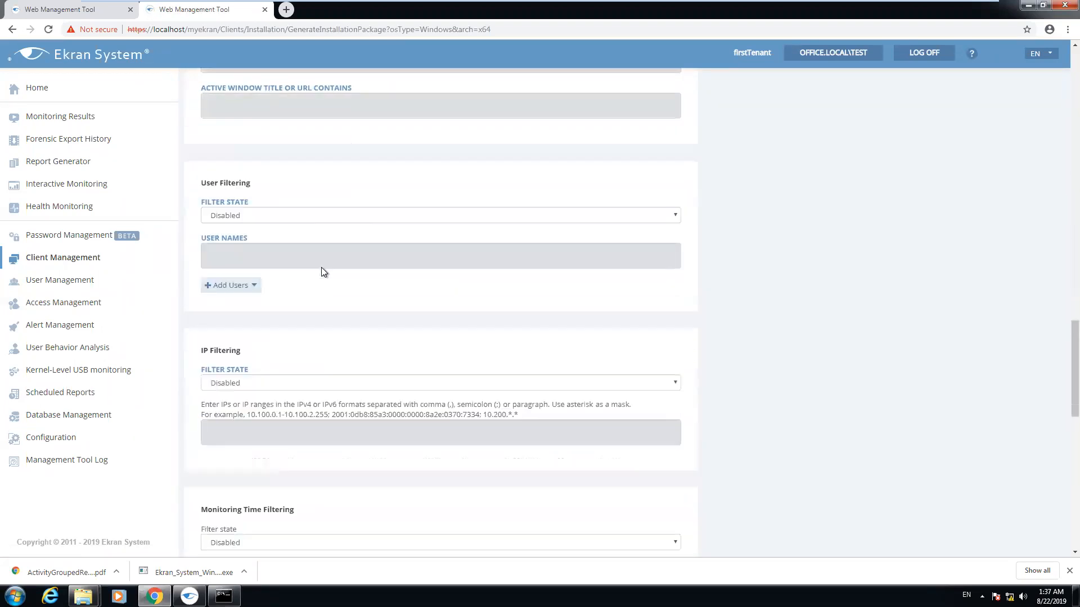
scroll(321, 268, down, 10)
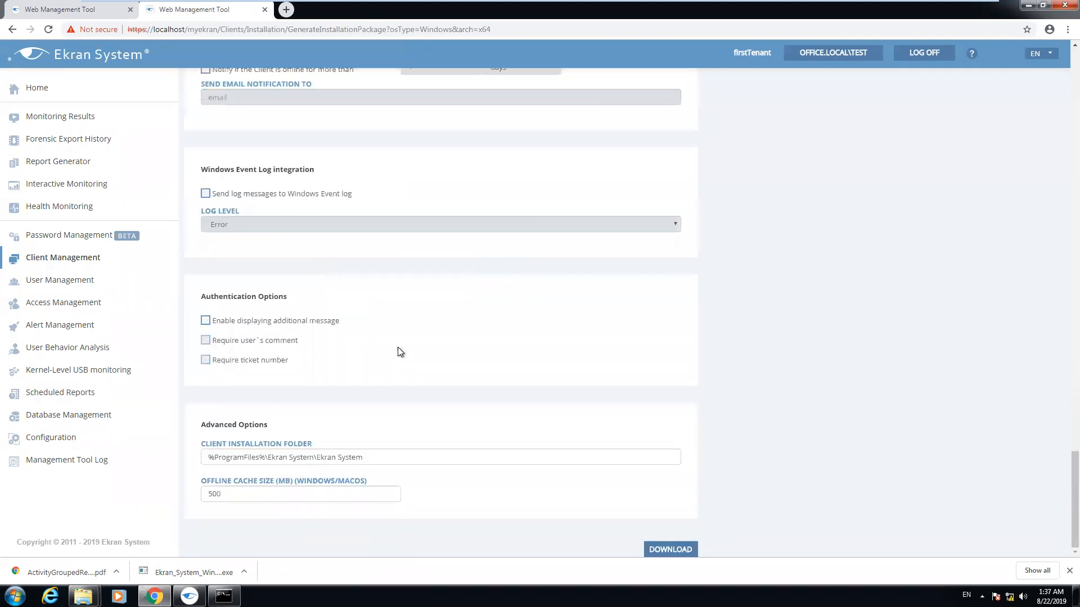
click(673, 548)
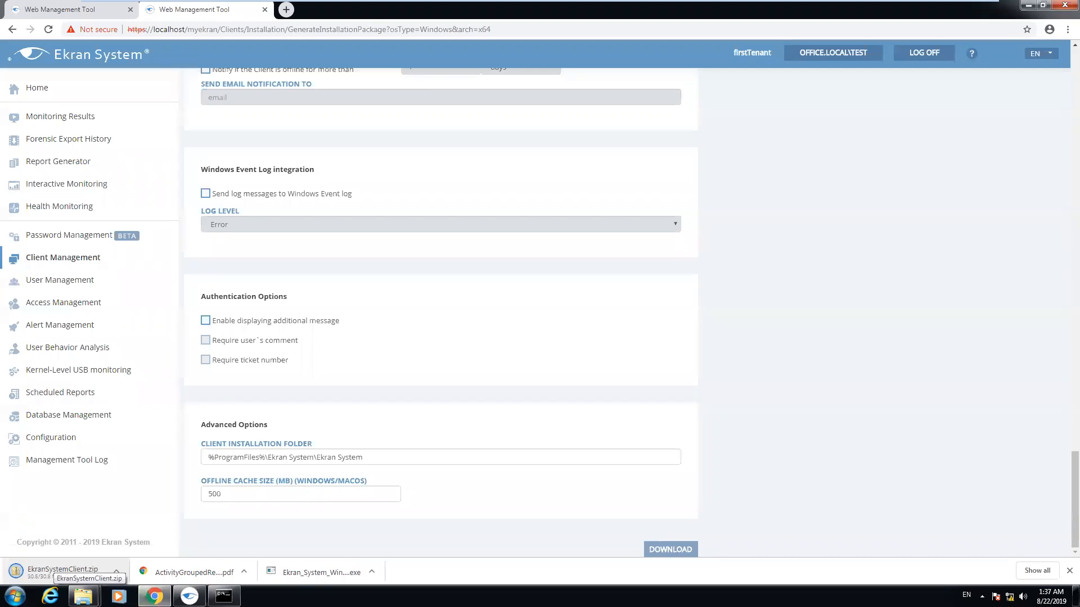
scroll(960, 218, up, 10)
Log off and fill the login form with the saved administrator login and its password
click(929, 52)
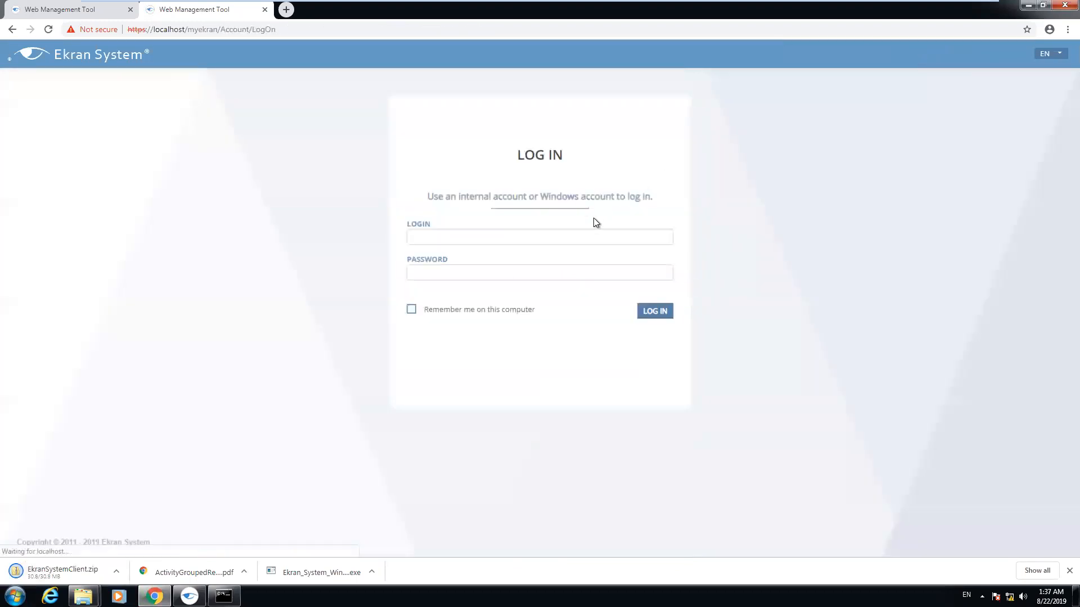
click(593, 236)
click(503, 264)
click(494, 274)
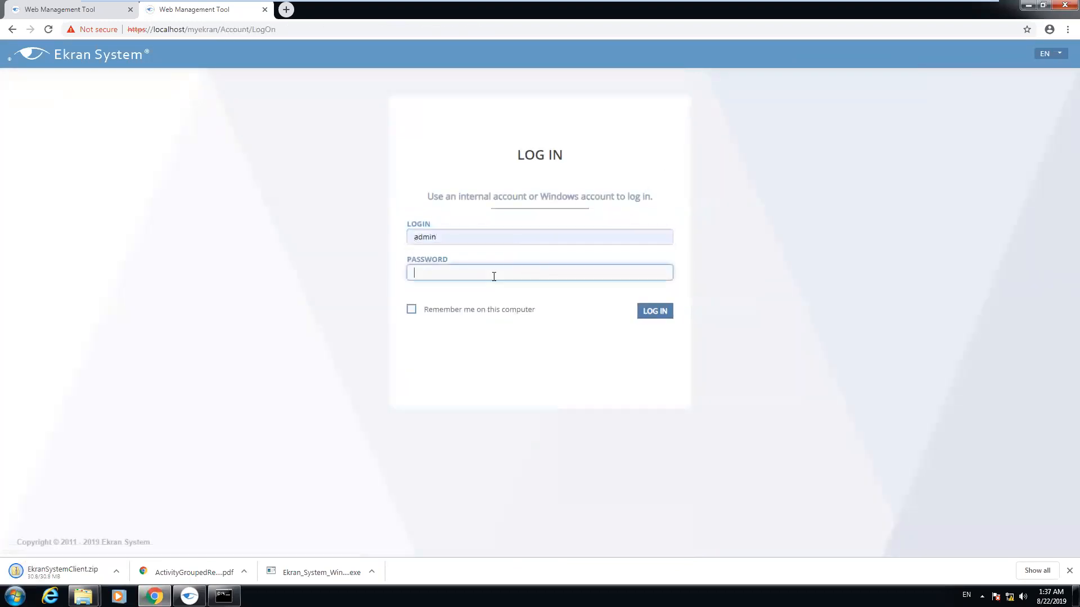
text(••••••••)
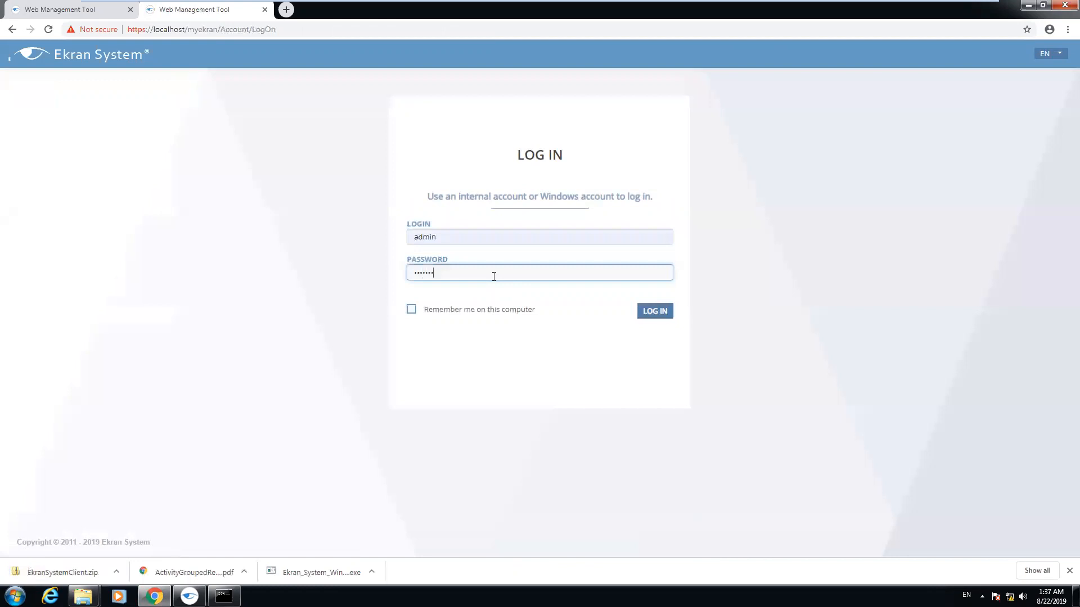
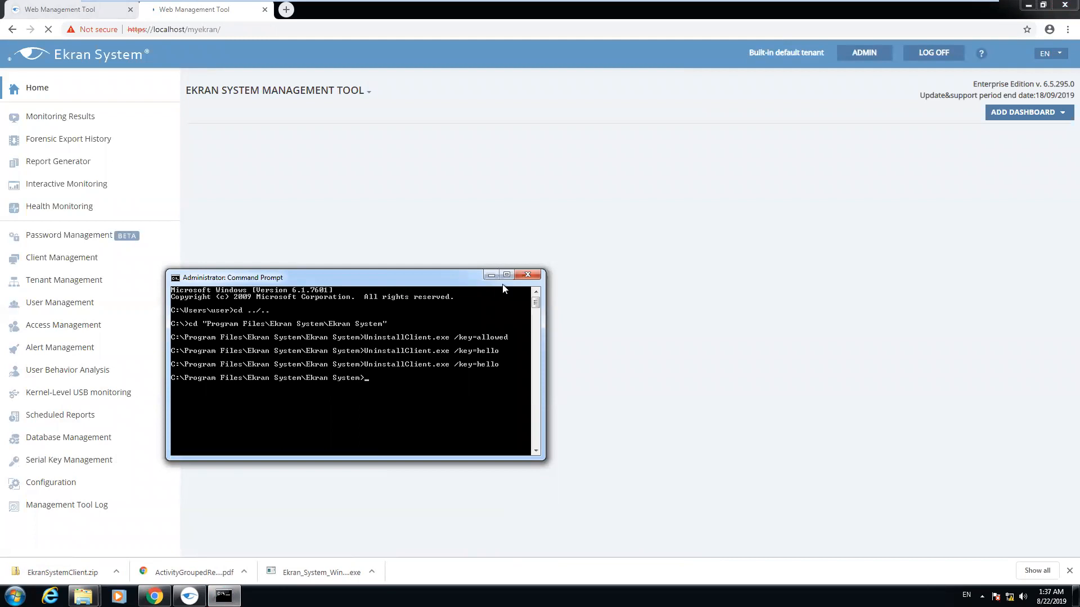
Minimize Command Prompt, dismiss the certificate warning, and acknowledge the successful client uninstallation
click(490, 275)
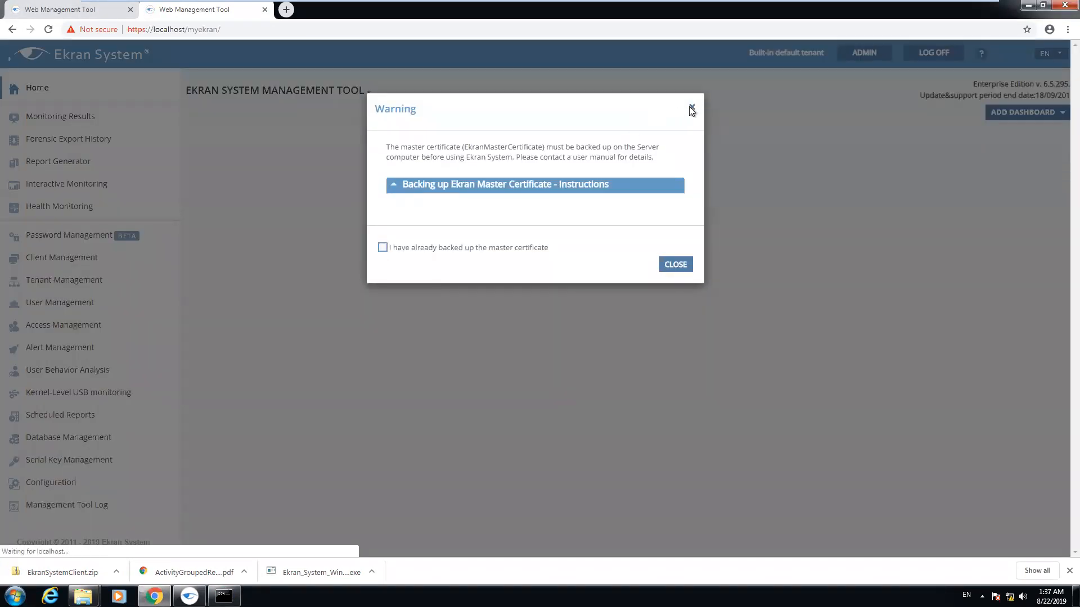
click(691, 108)
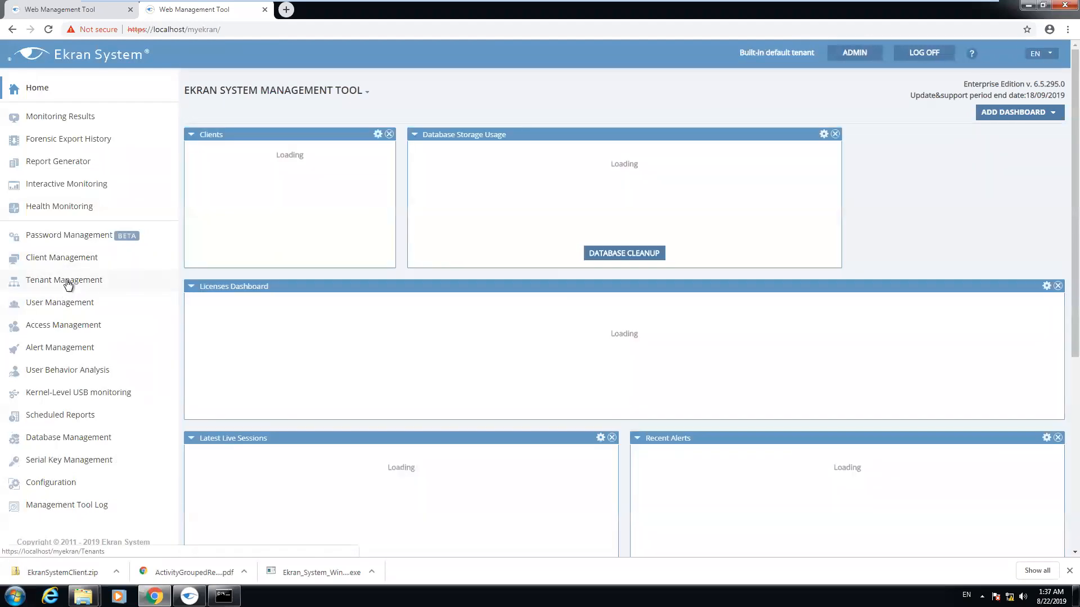
click(68, 284)
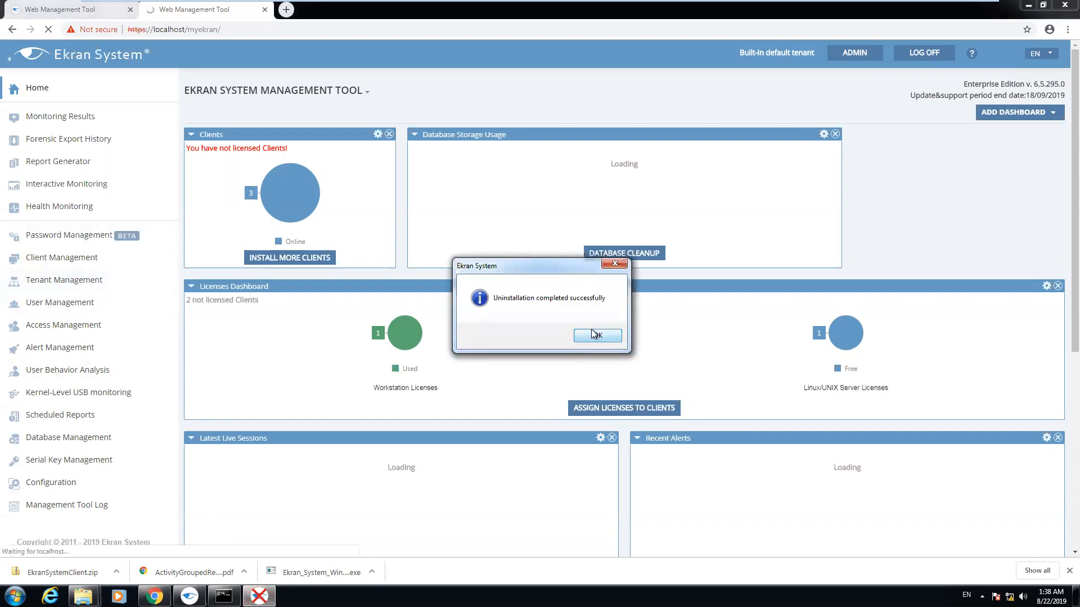
click(595, 334)
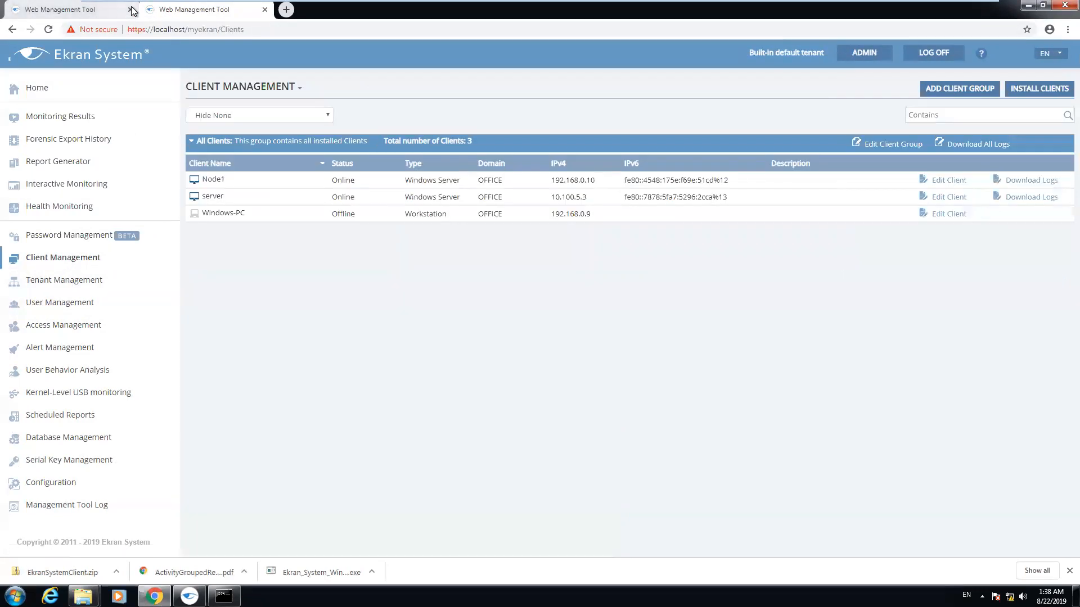
Delete the offline Windows-PC client from the client list
click(130, 10)
click(938, 213)
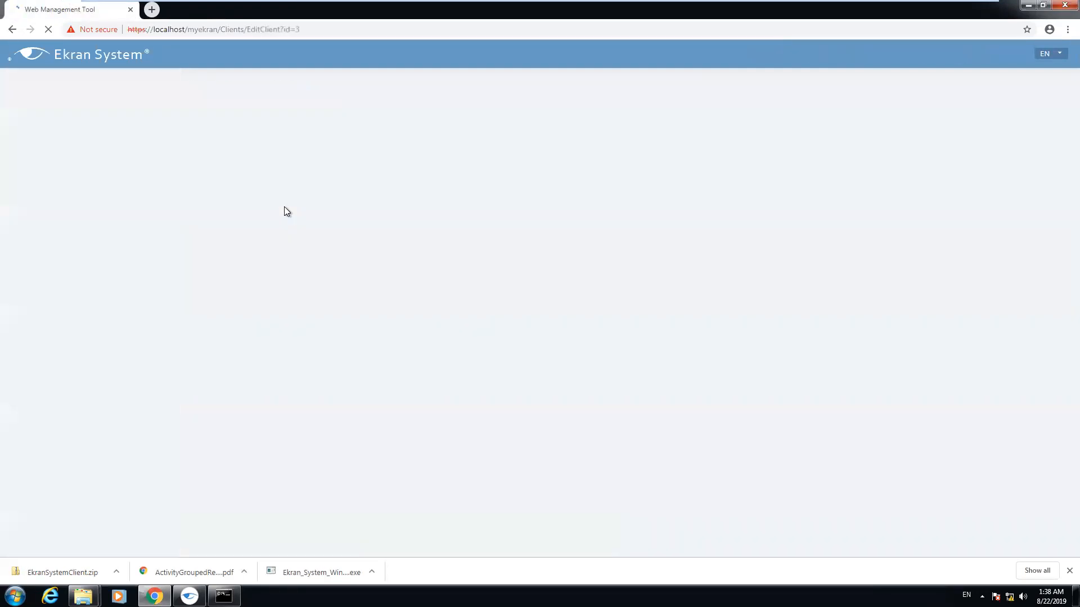
scroll(326, 286, down, 4)
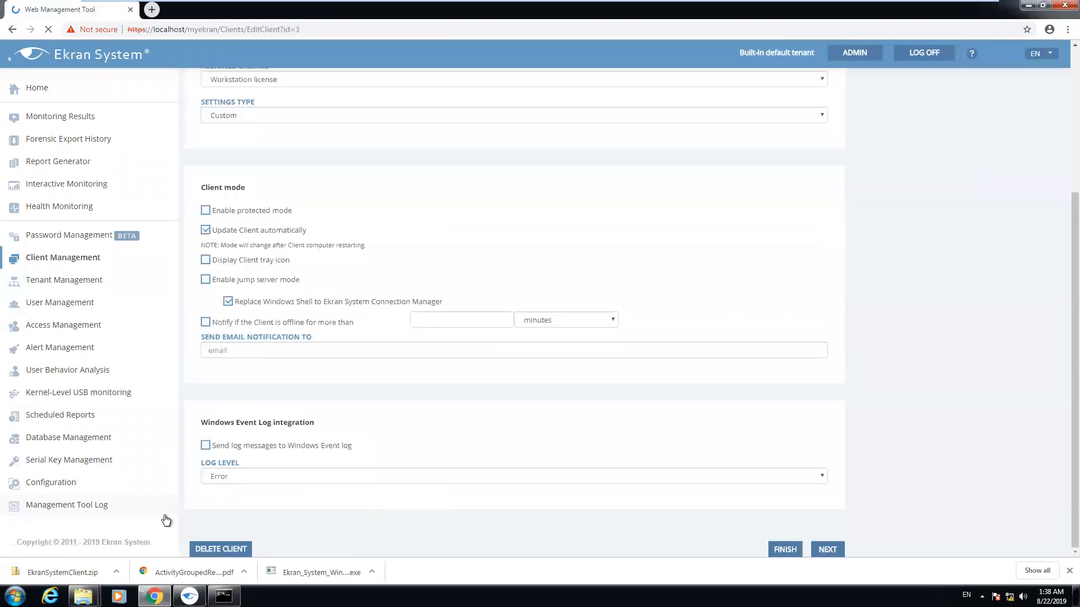
click(219, 549)
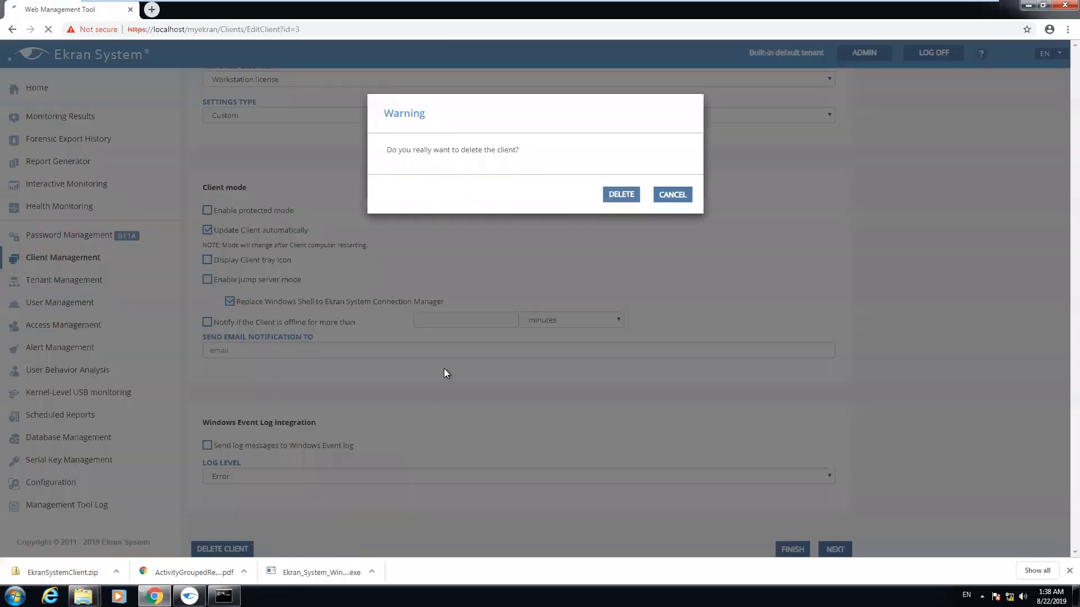
click(619, 203)
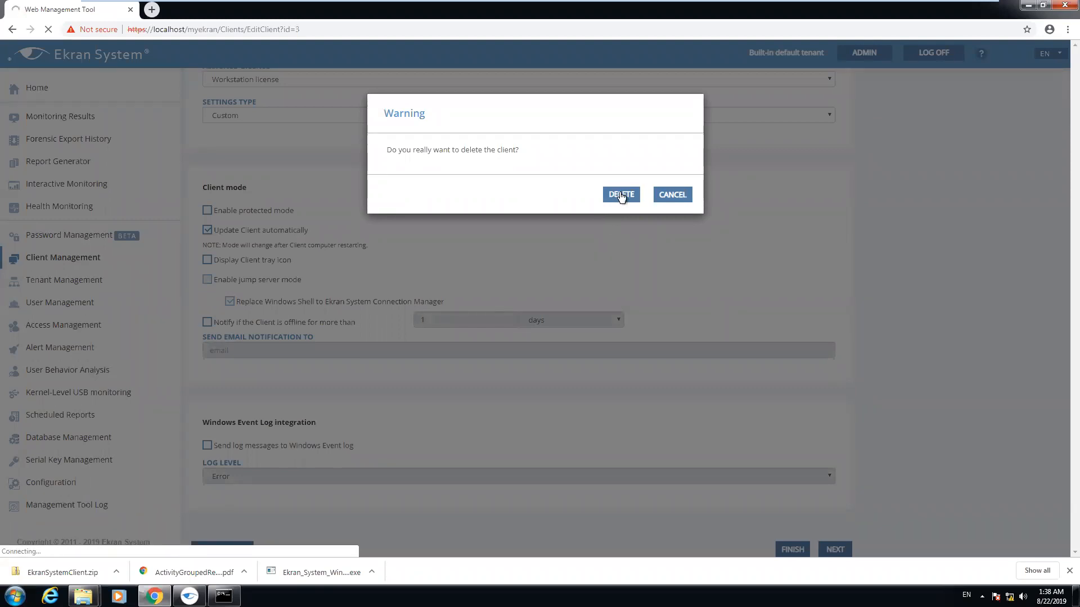
click(621, 195)
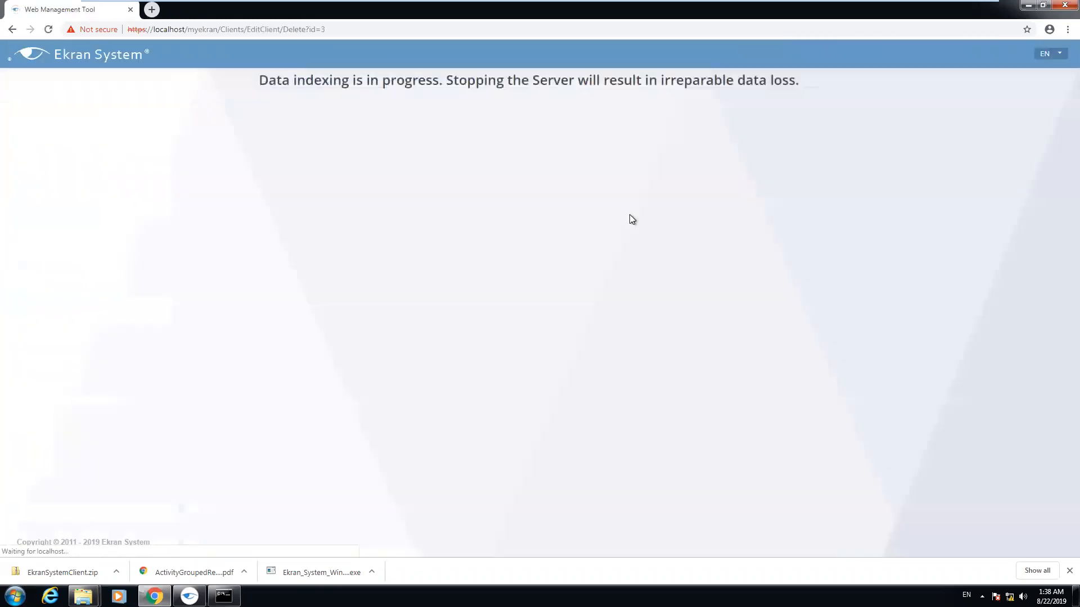
Trim the address back to localhost/myekran/ to reload the management tool home page
click(49, 29)
click(48, 31)
drag(329, 29, 227, 37)
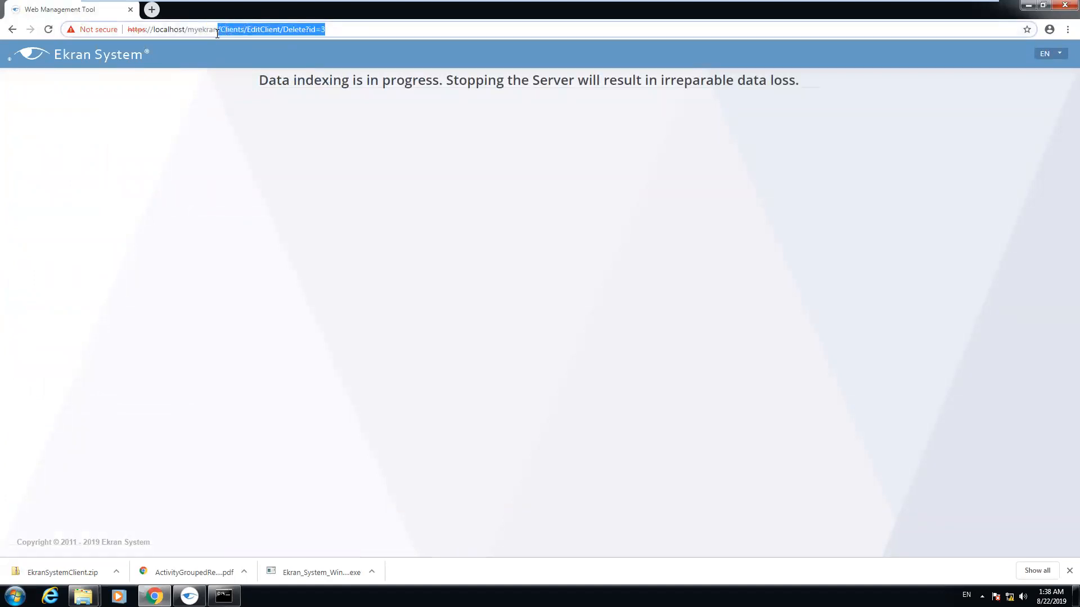
key(BackSpace)
key(Return)
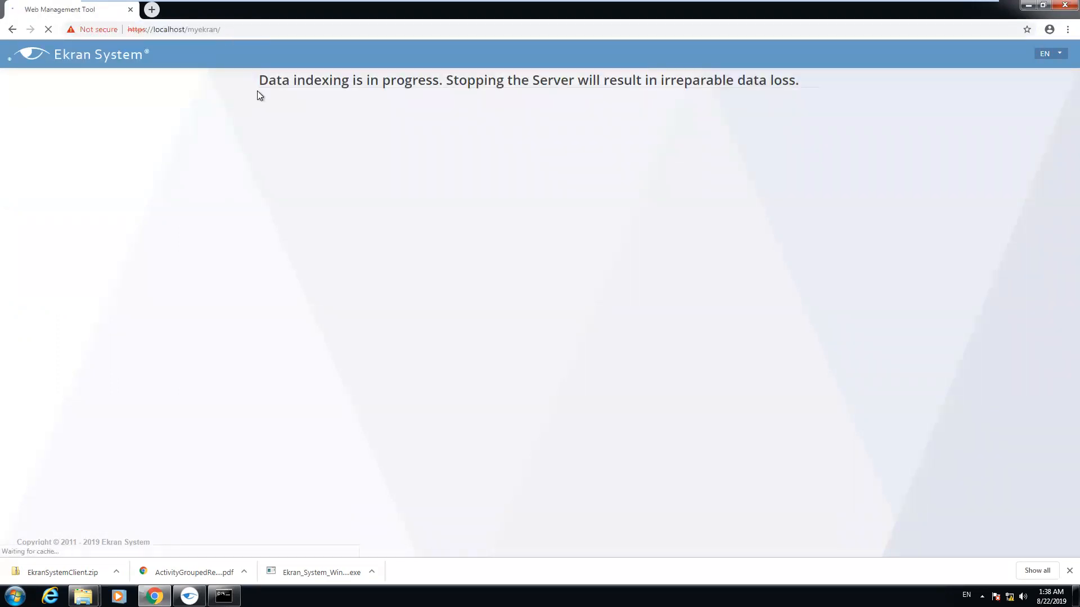
Select firstTenant's tenant key in Tenant Management and show EkranSystemClient.zip in its Downloads folder
click(50, 281)
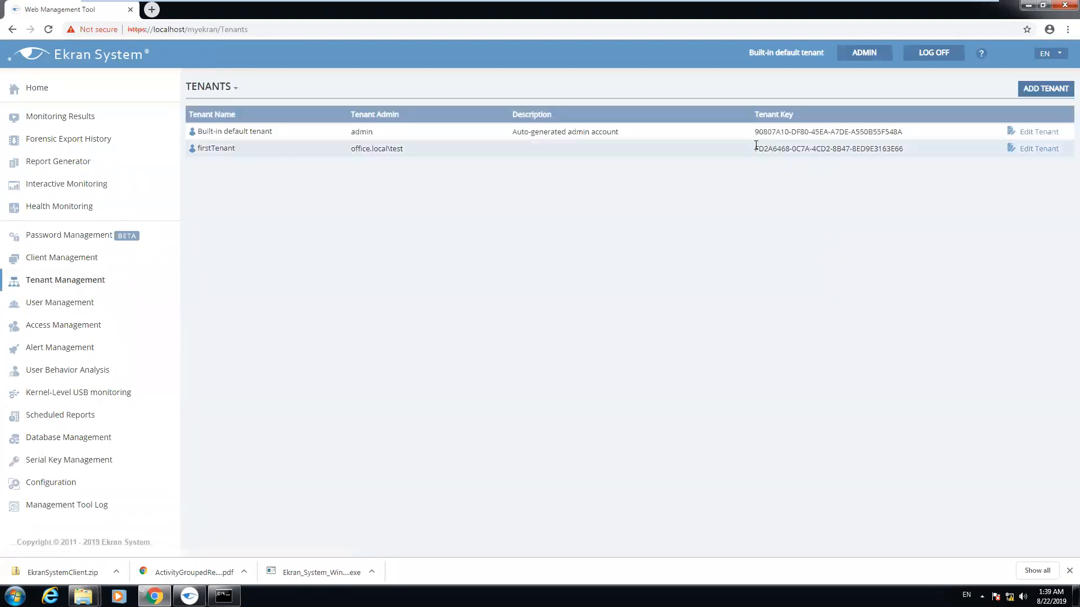
drag(757, 148, 903, 148)
key(ctrl+c)
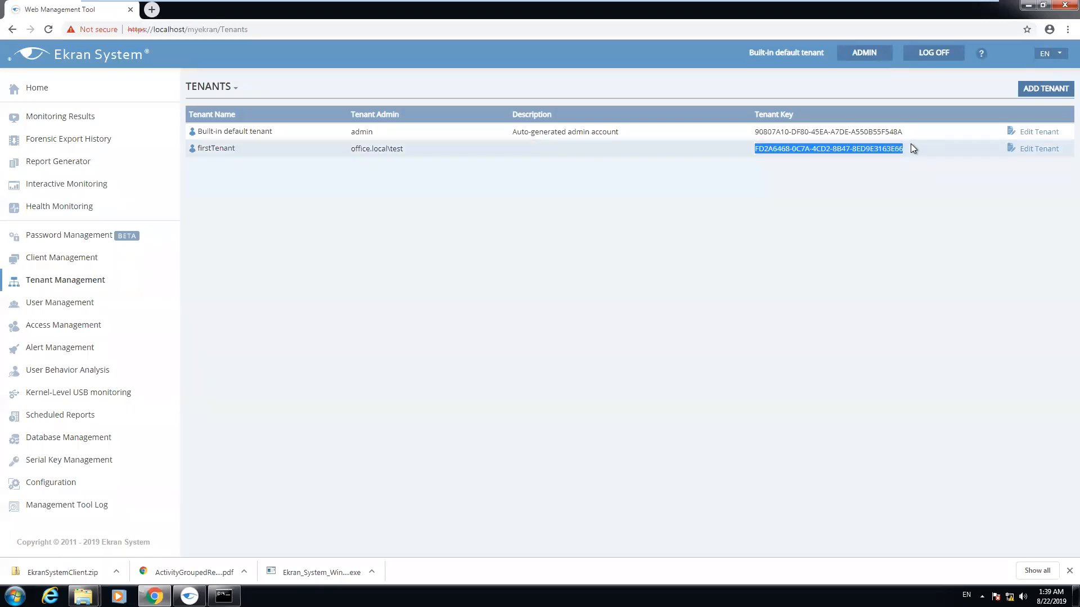
click(115, 572)
click(158, 532)
Extract EkranSystemClient.zip into Downloads and open its configuration file in Notepad
right_click(355, 152)
click(391, 188)
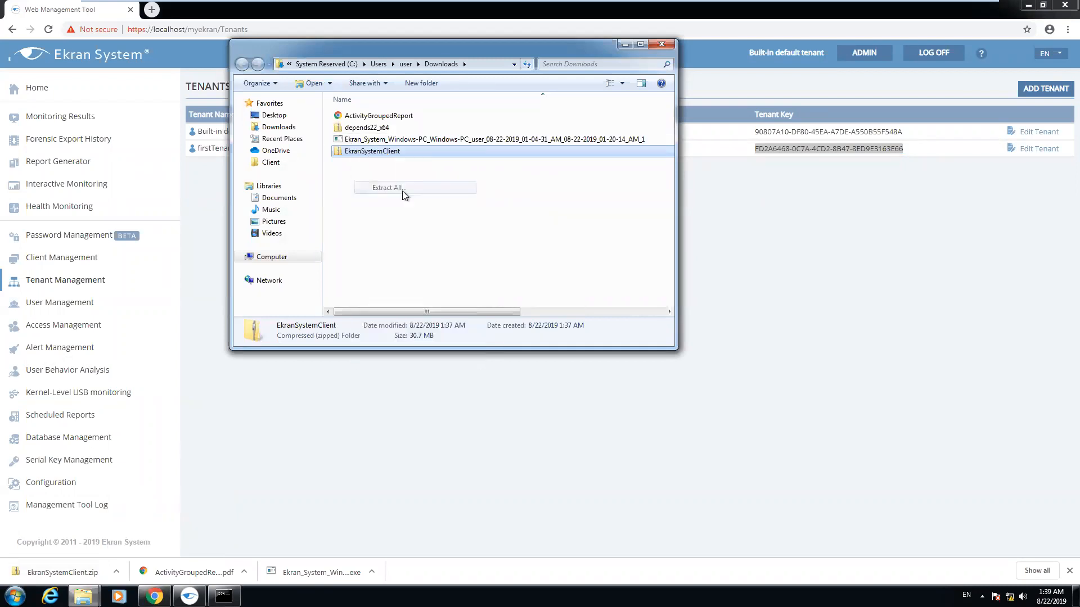
click(642, 405)
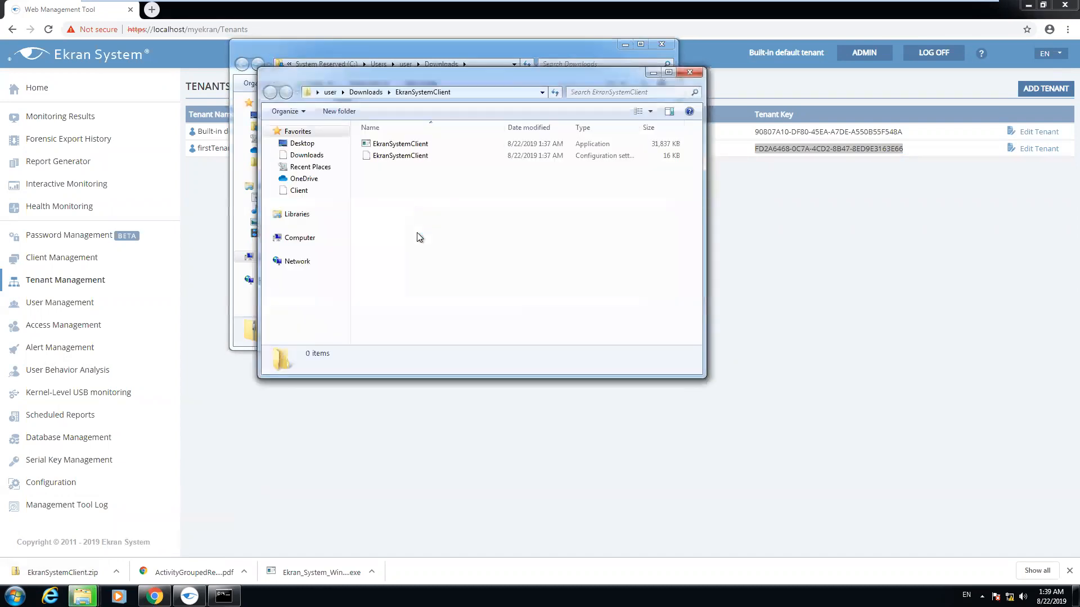
double_click(419, 156)
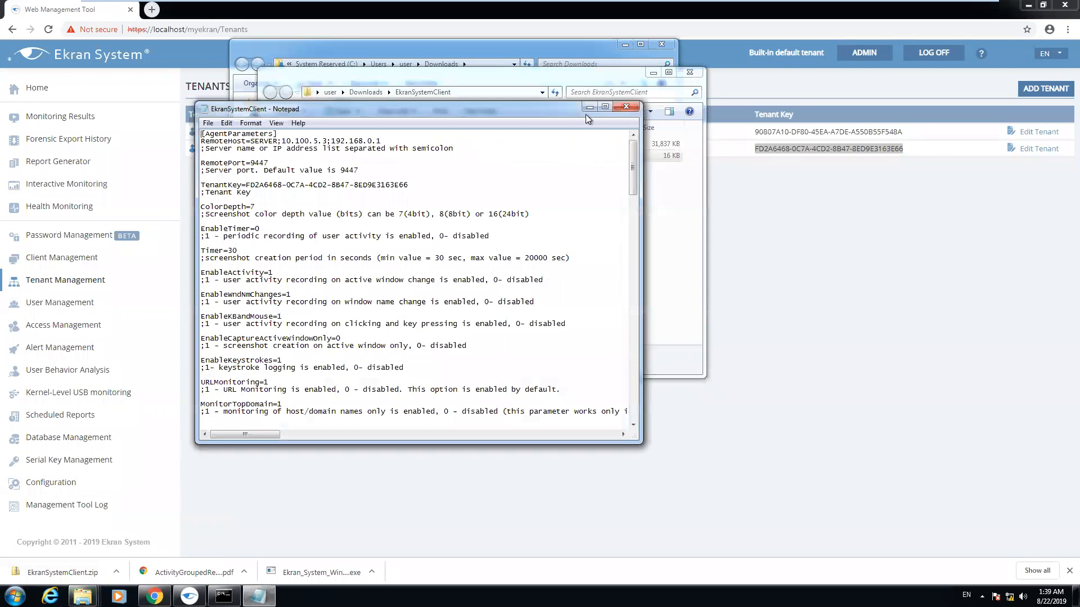
Replace the TenantKey value with firstTenant's key and save EkranSystemClient.ini
click(600, 107)
scroll(410, 293, down, 15)
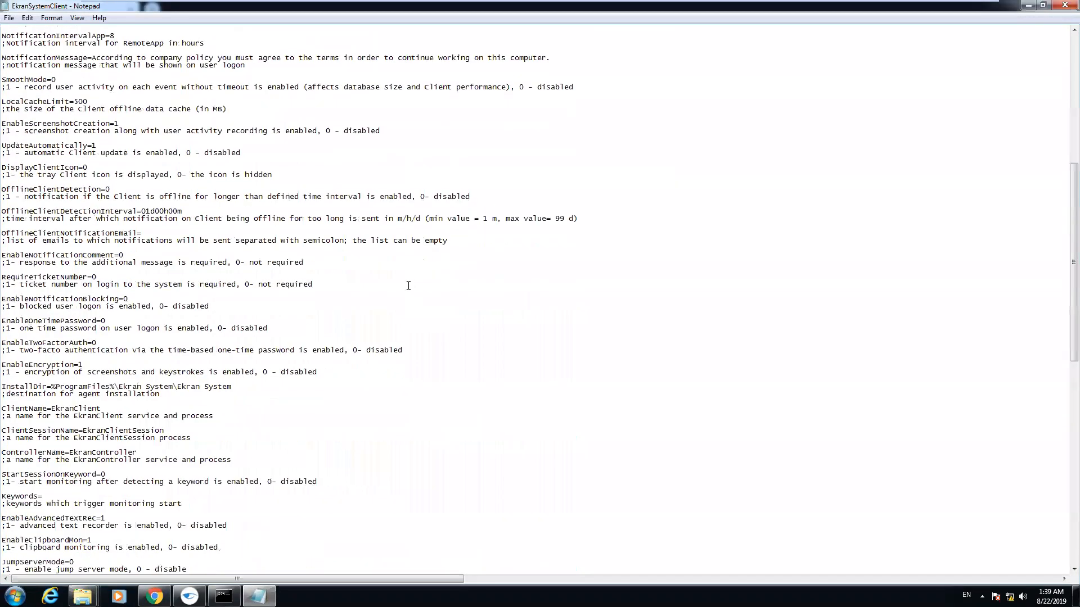
scroll(411, 293, down, 11)
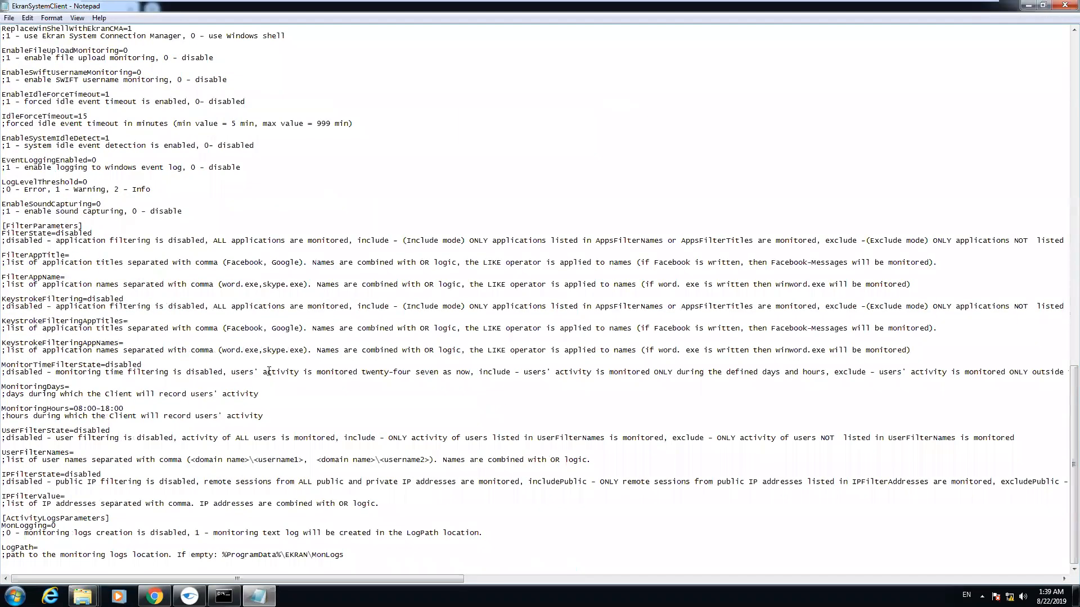
scroll(280, 381, up, 6)
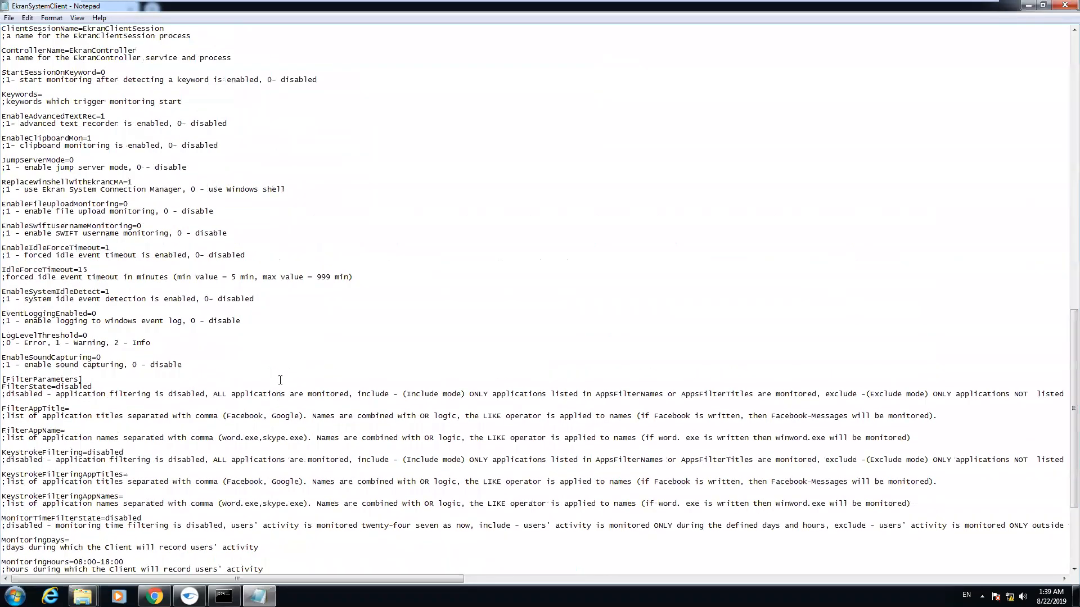
scroll(277, 387, up, 8)
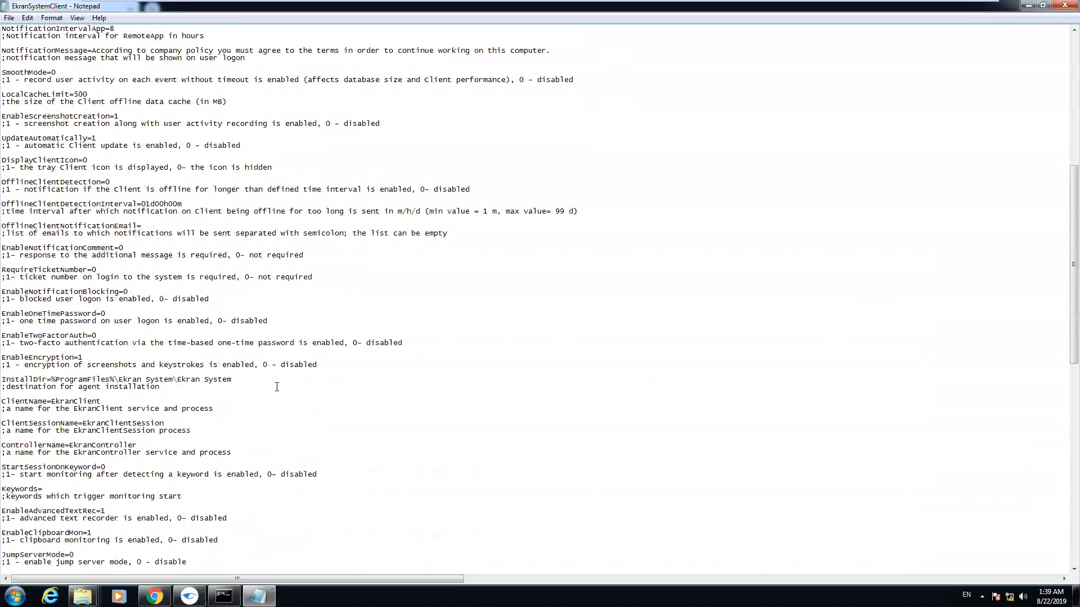
scroll(276, 387, up, 16)
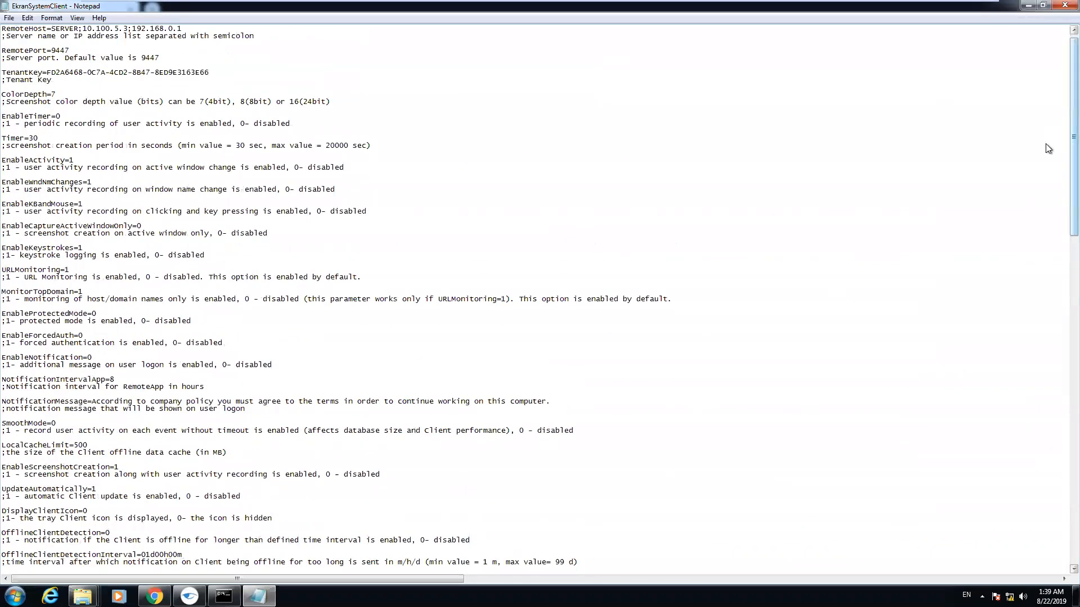
scroll(554, 193, up, 1)
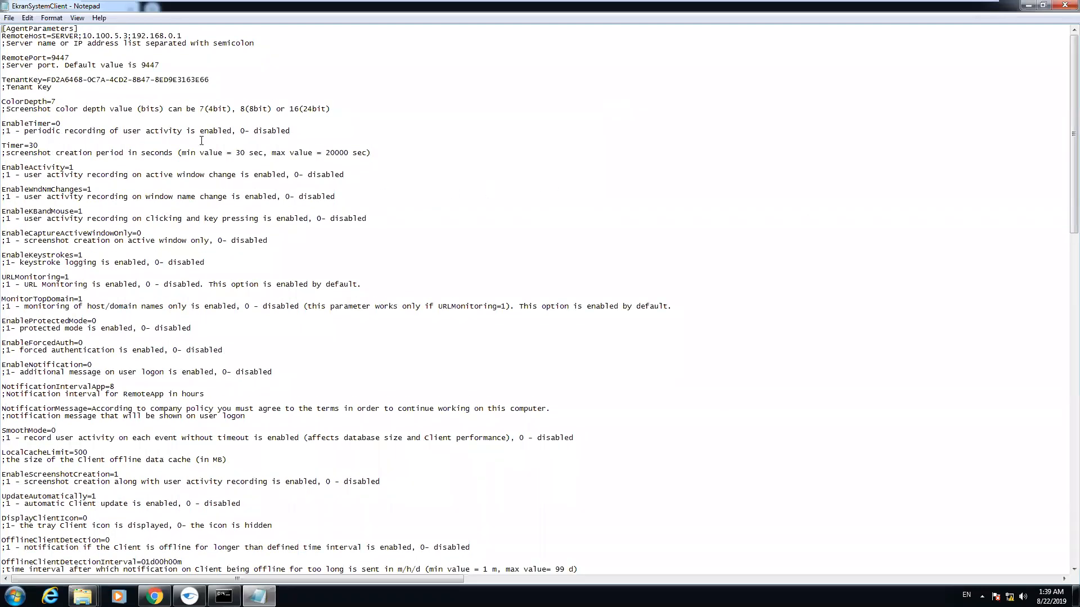
drag(47, 79, 193, 79)
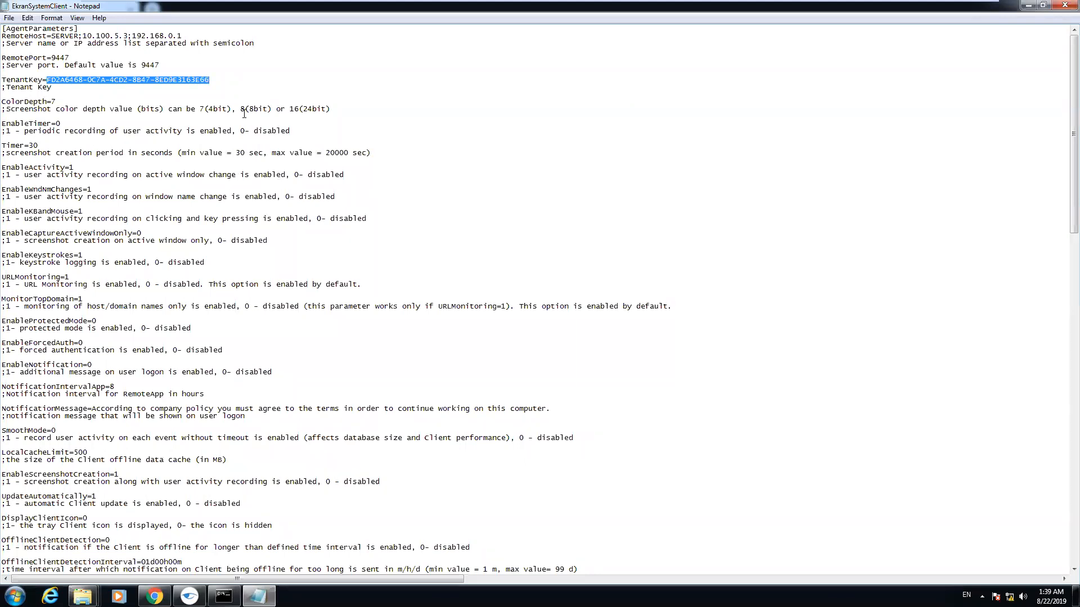
key(ctrl+v)
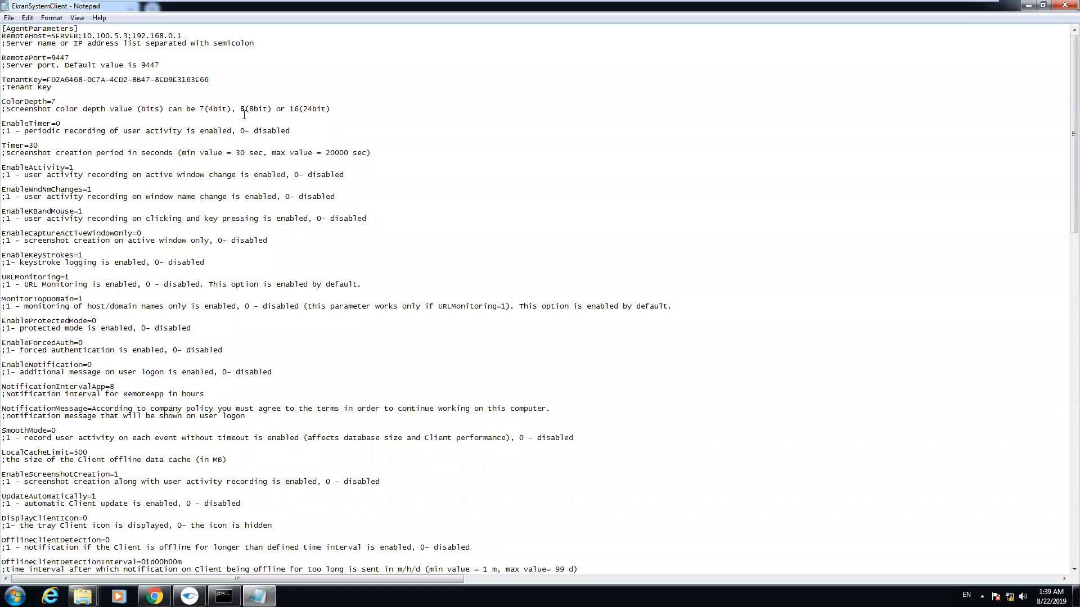
click(1065, 5)
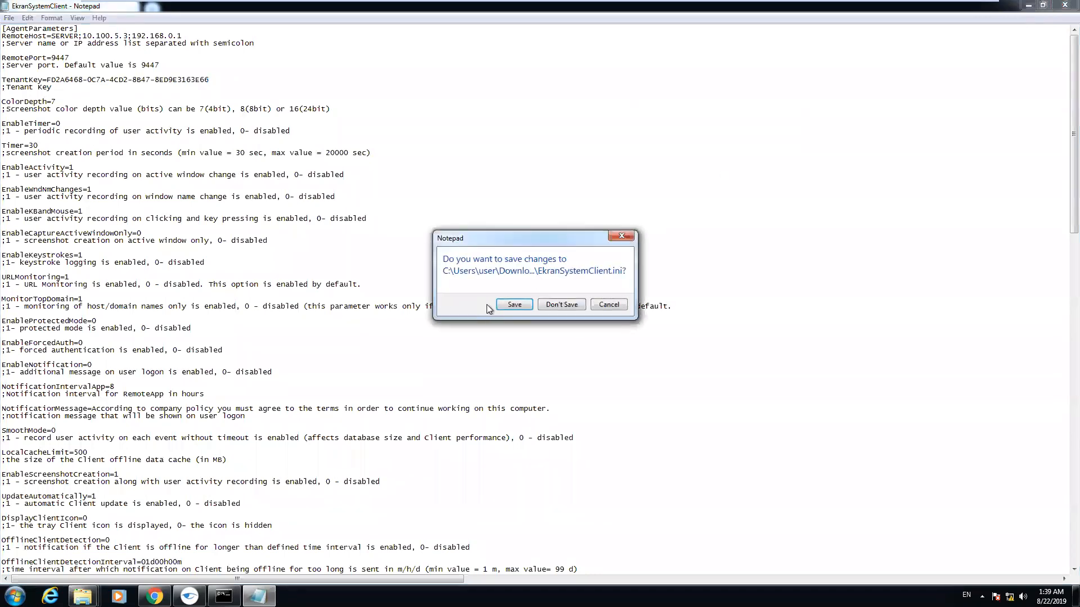
click(514, 306)
Run the EkranSystemClient application as administrator
click(418, 145)
right_click(418, 145)
click(460, 167)
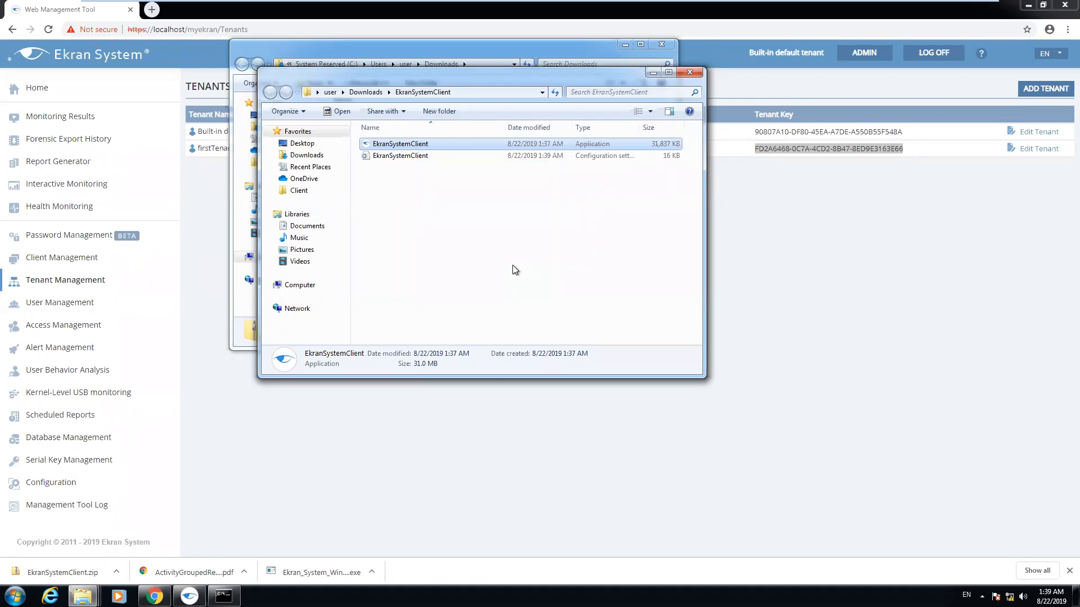
Log off the default admin and enter firstTenant's tenant admin login on the login page
click(853, 278)
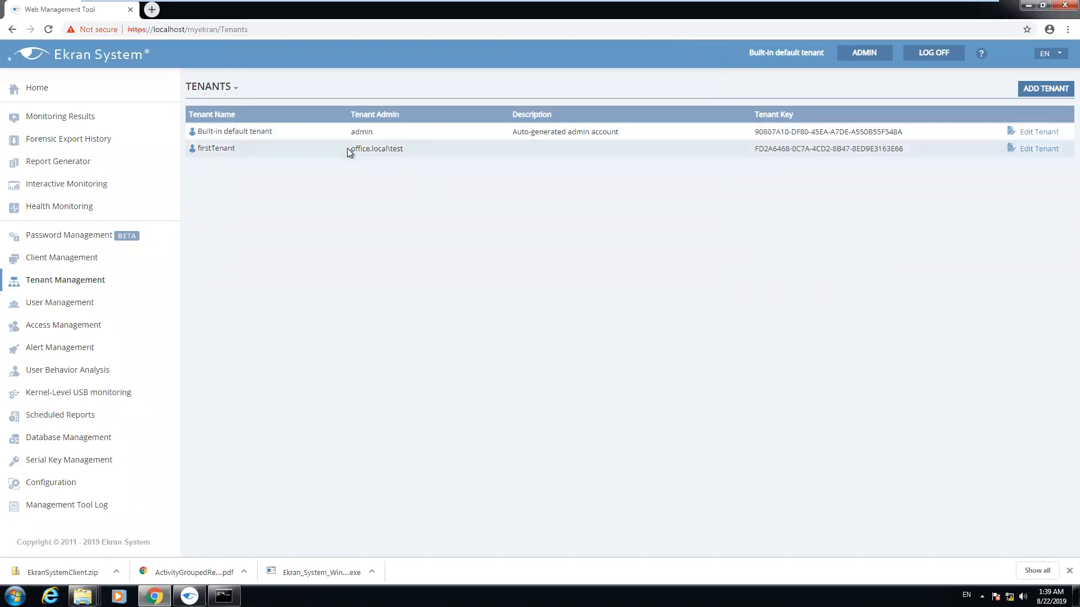
drag(349, 149, 406, 148)
click(936, 53)
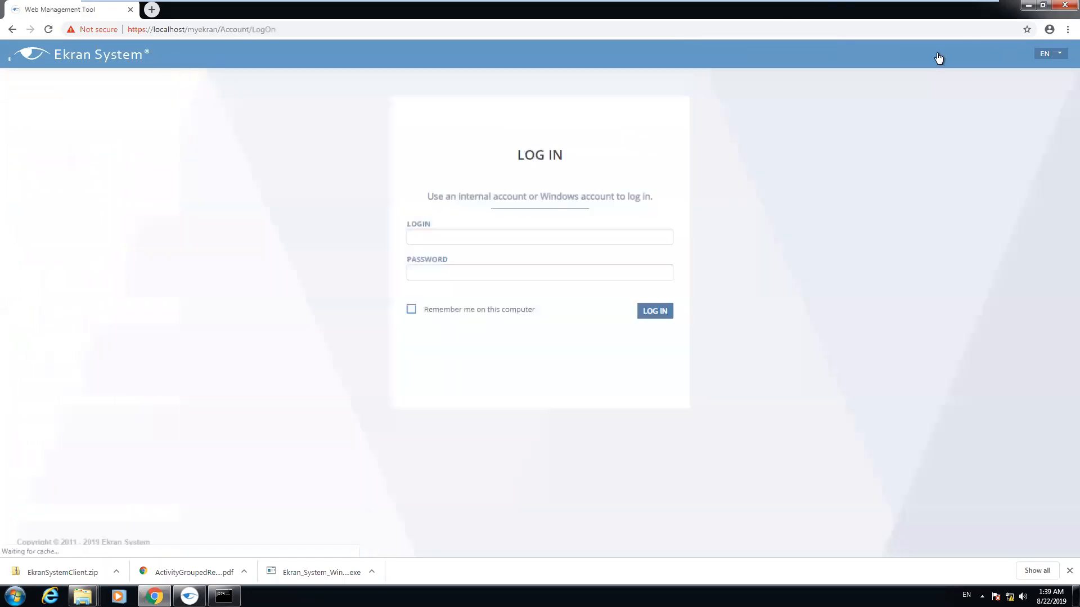
click(573, 235)
text(office.local	est)
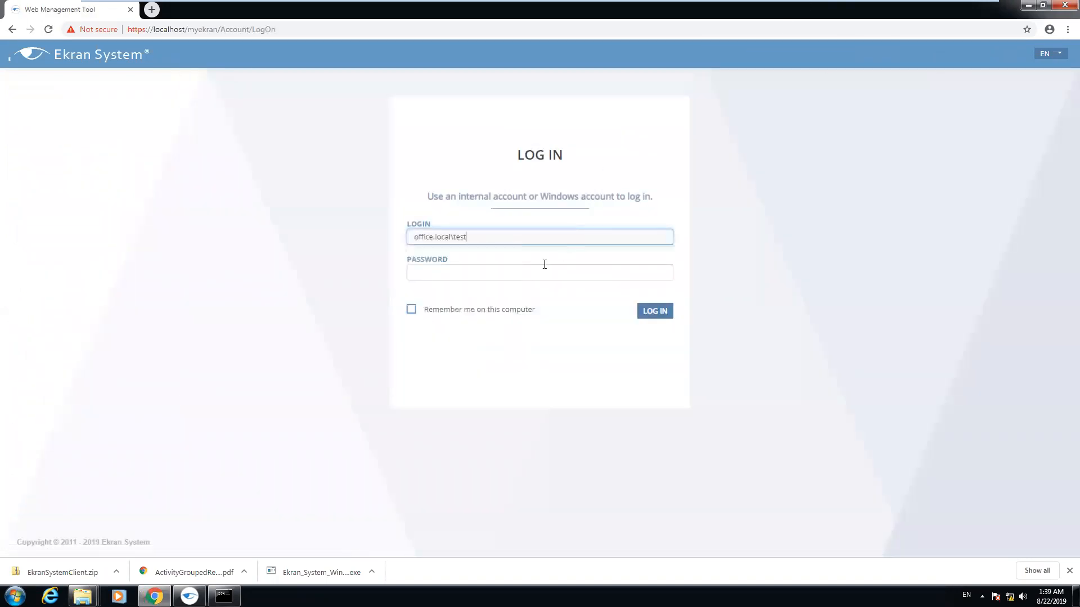
click(543, 278)
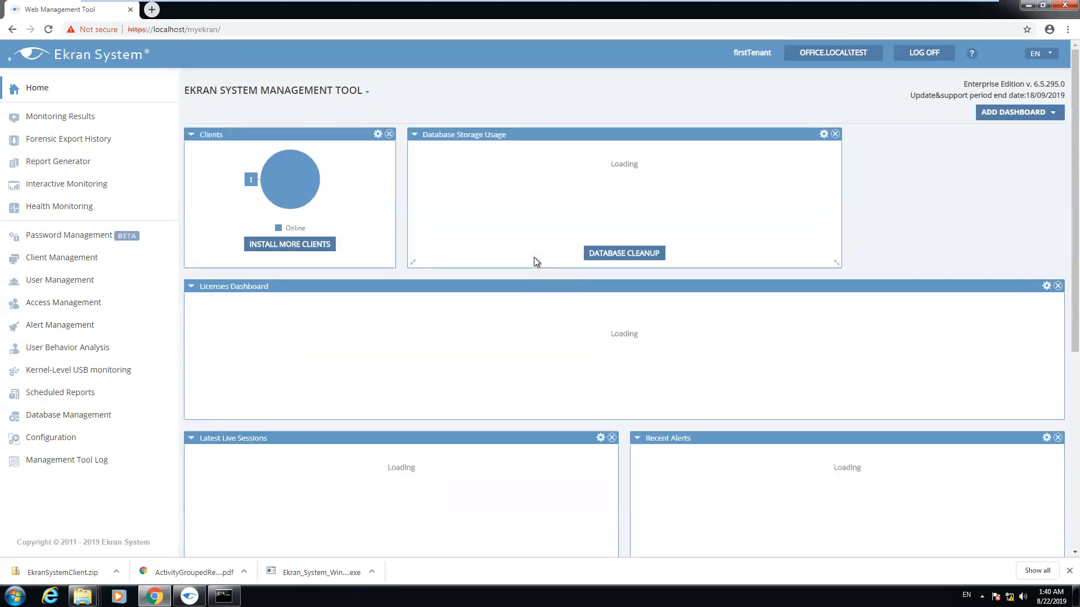
In System Settings, enable and save 'Grant a technician full access', then log off
click(69, 259)
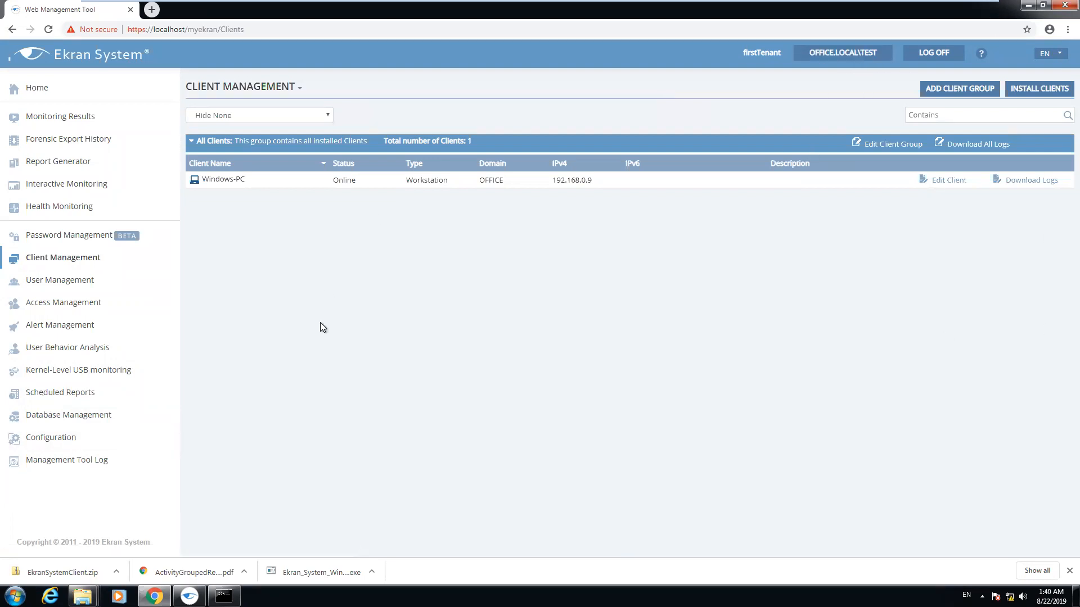
click(44, 442)
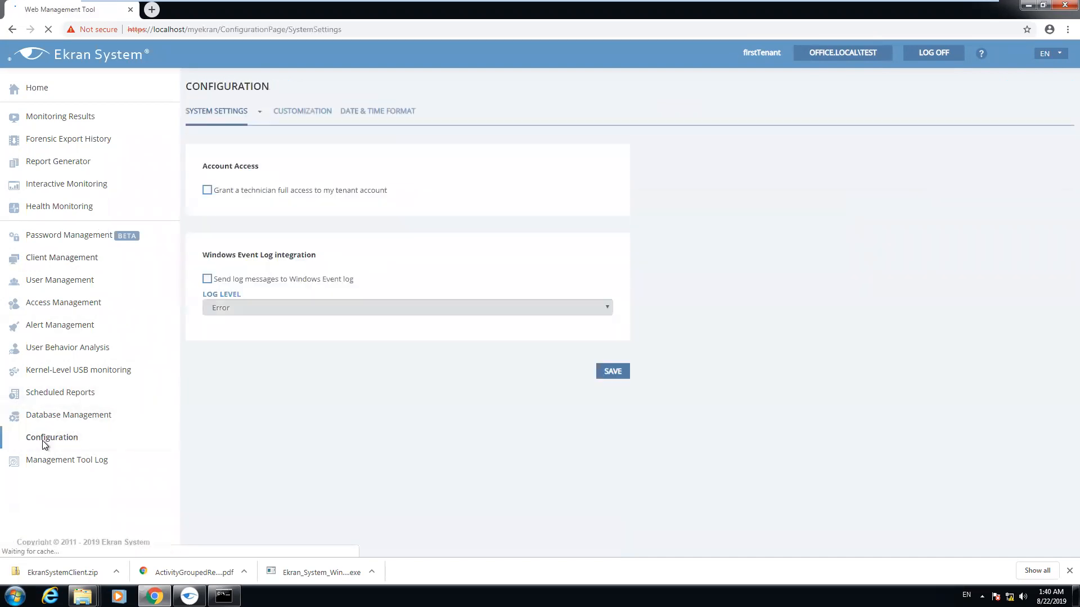
click(207, 190)
click(625, 184)
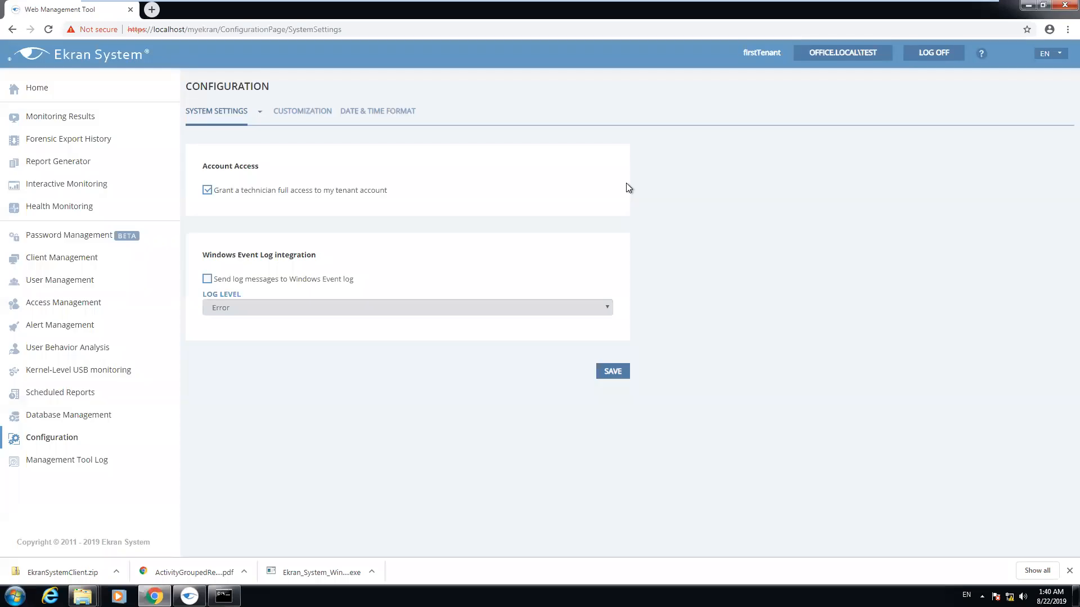
click(612, 373)
click(931, 54)
Log in as the default admin and switch into firstTenant from Tenant Management
click(576, 239)
click(474, 260)
click(483, 271)
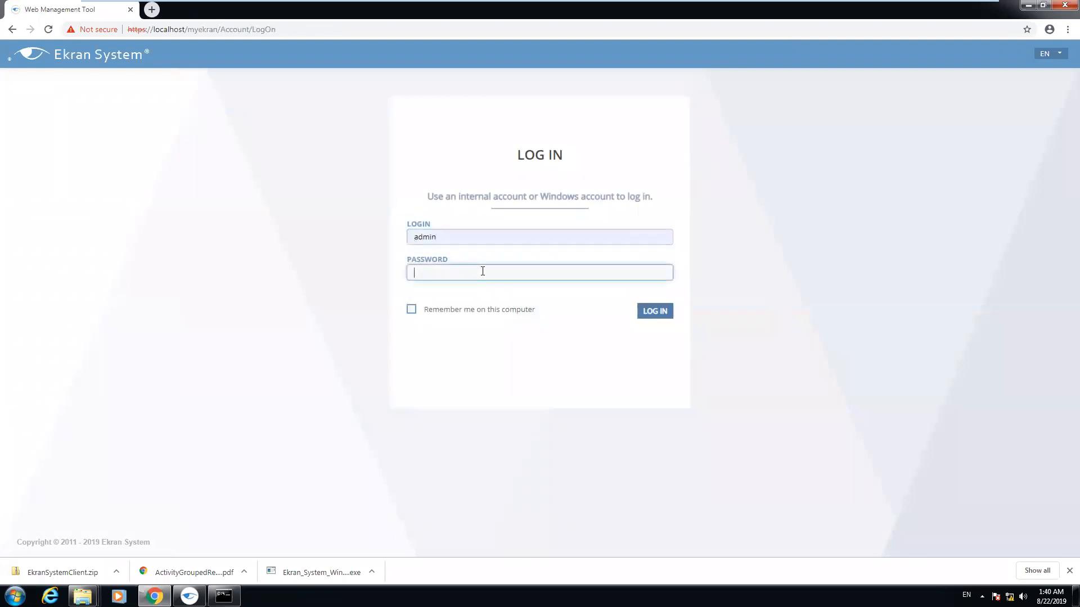
text(•••••••••••••)
key(Return)
click(66, 282)
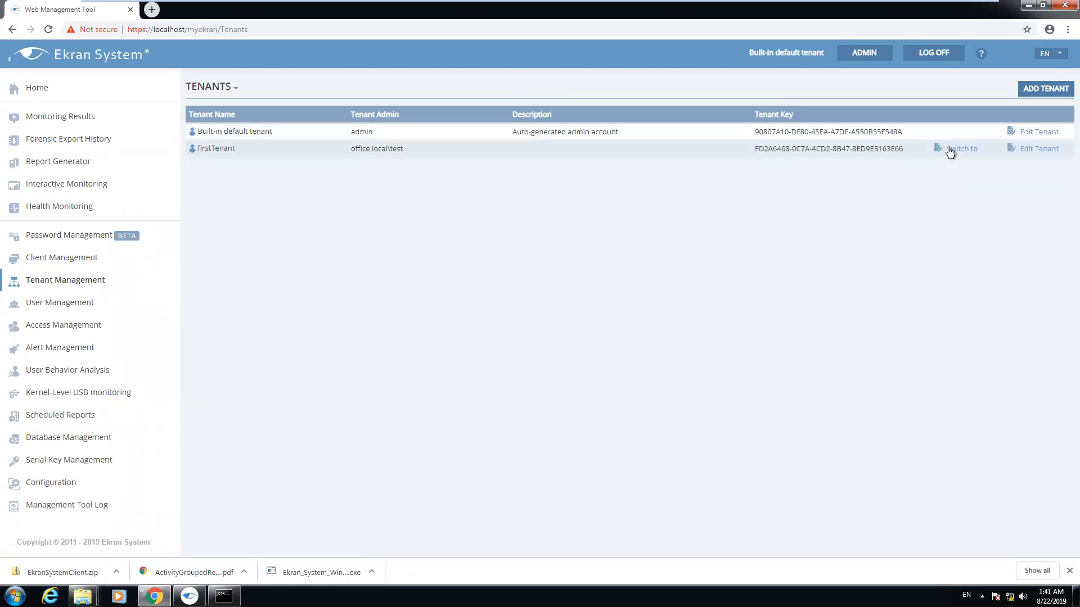
click(956, 149)
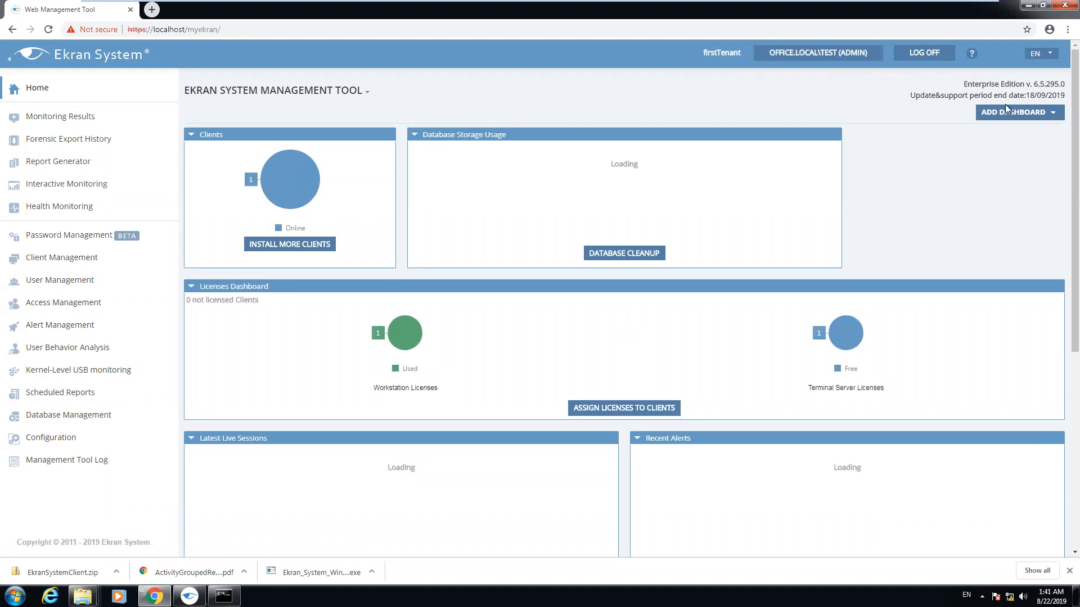
Open Client Management to see Windows-PC online as a workstation in domain OFFICE
click(56, 259)
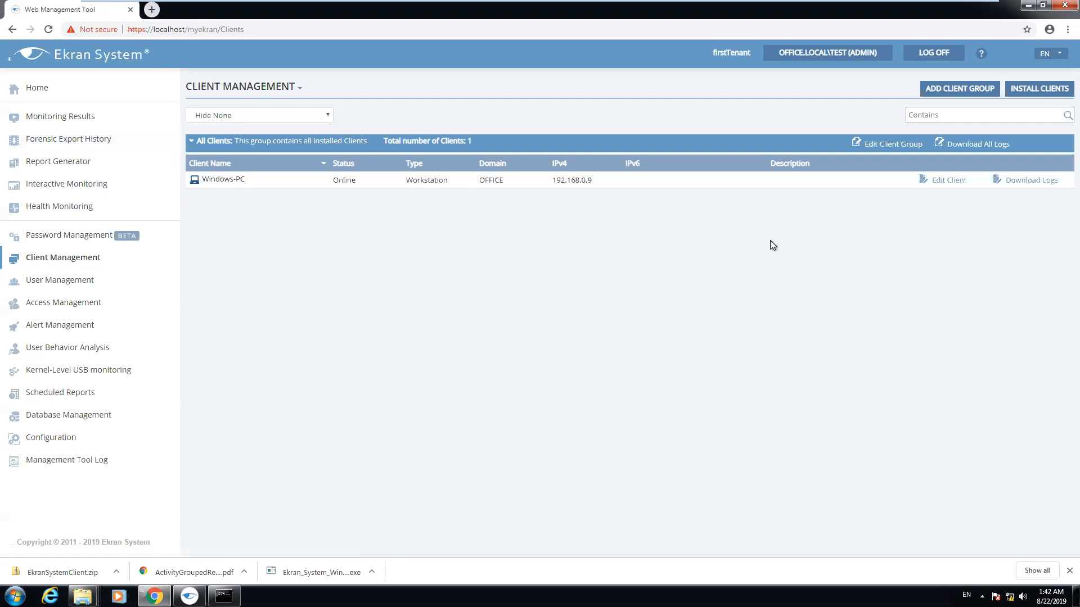
mouse_move(892, 5)
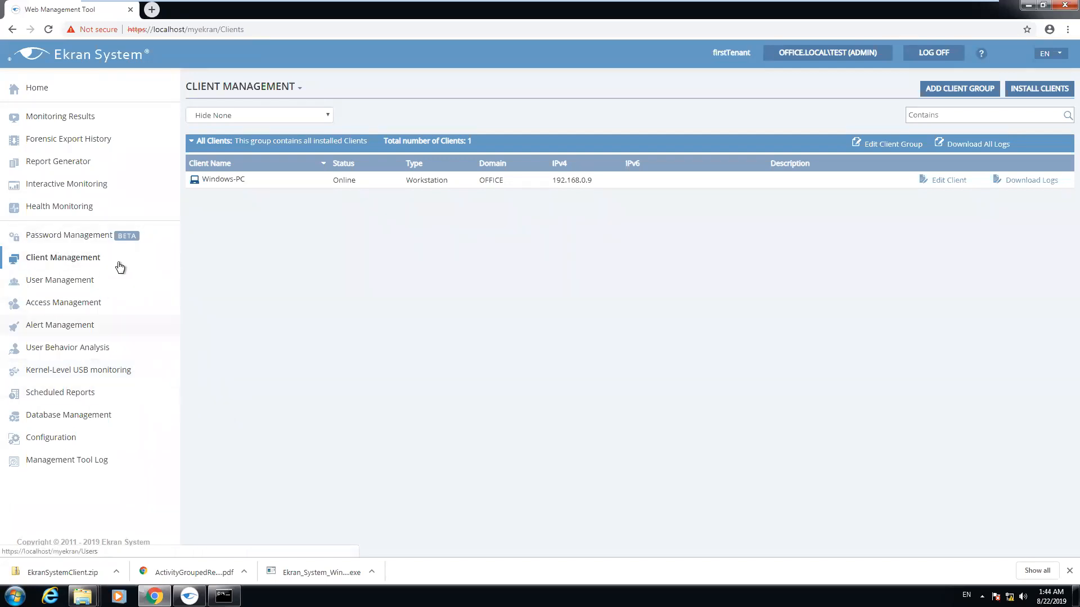
Review firstTenant's users and database archiving settings, then switch to the Windows 7 machine
click(81, 281)
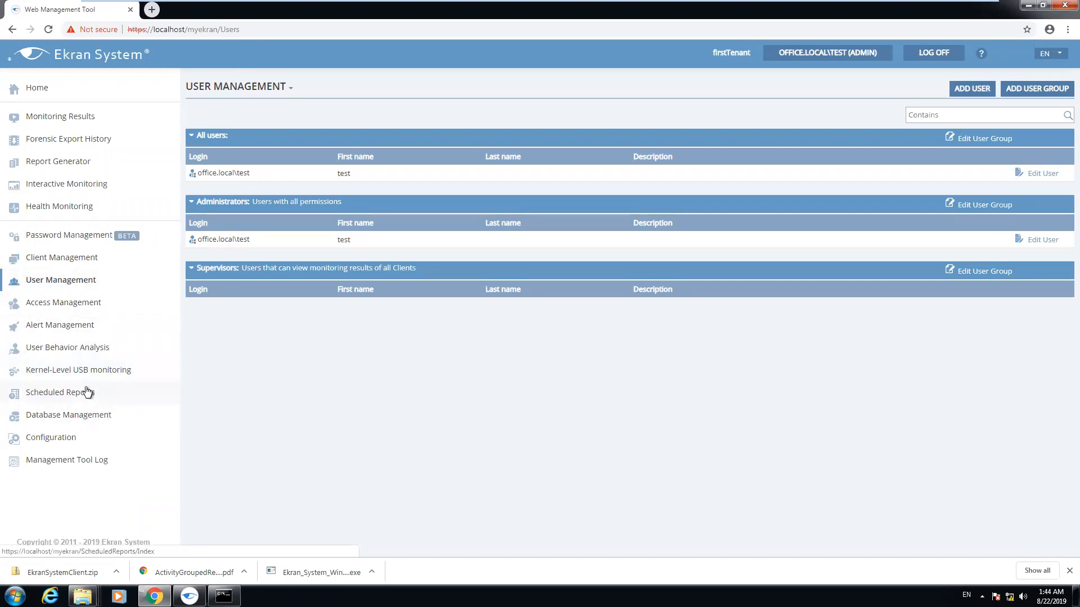
click(69, 416)
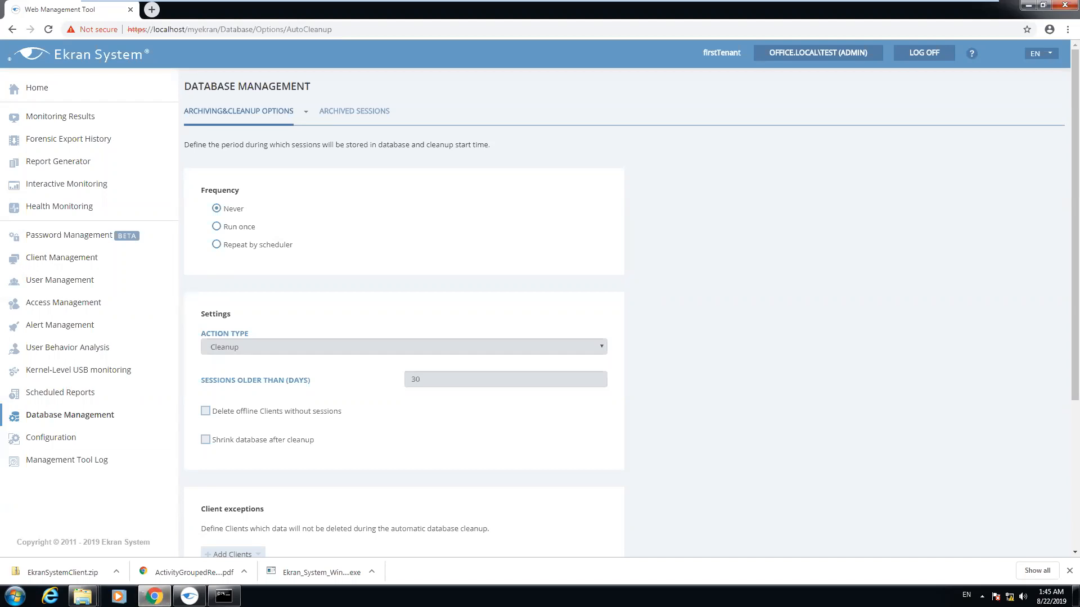
mouse_move(562, 2)
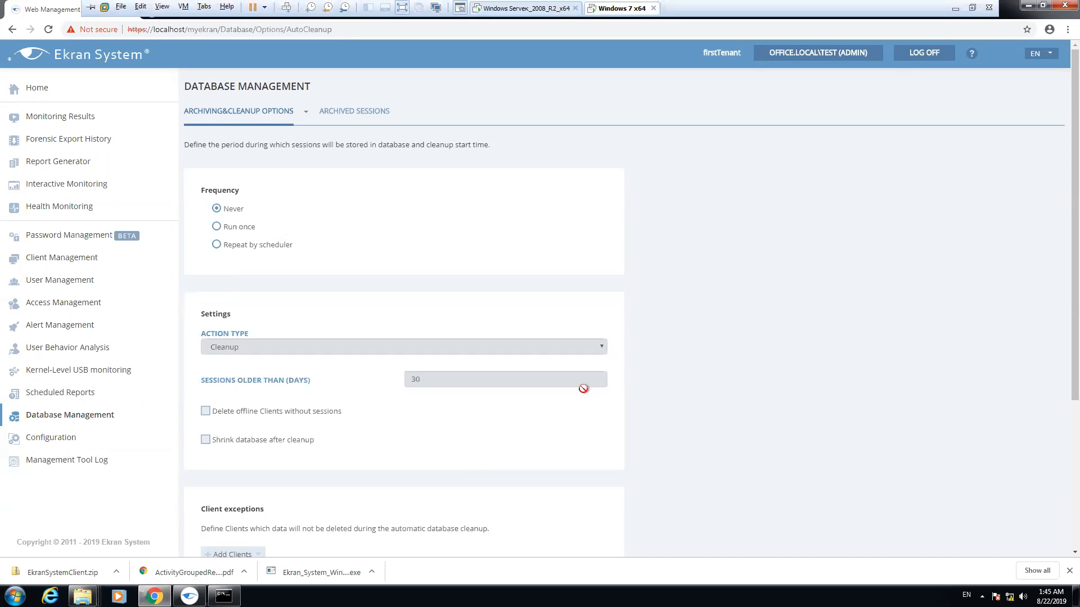
click(1024, 6)
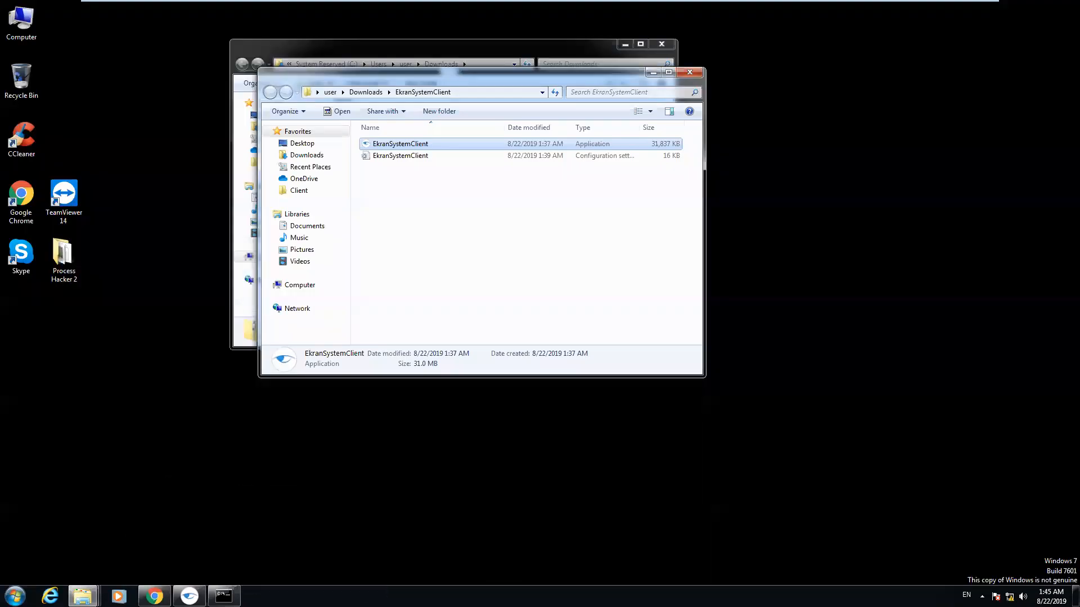
click(955, 8)
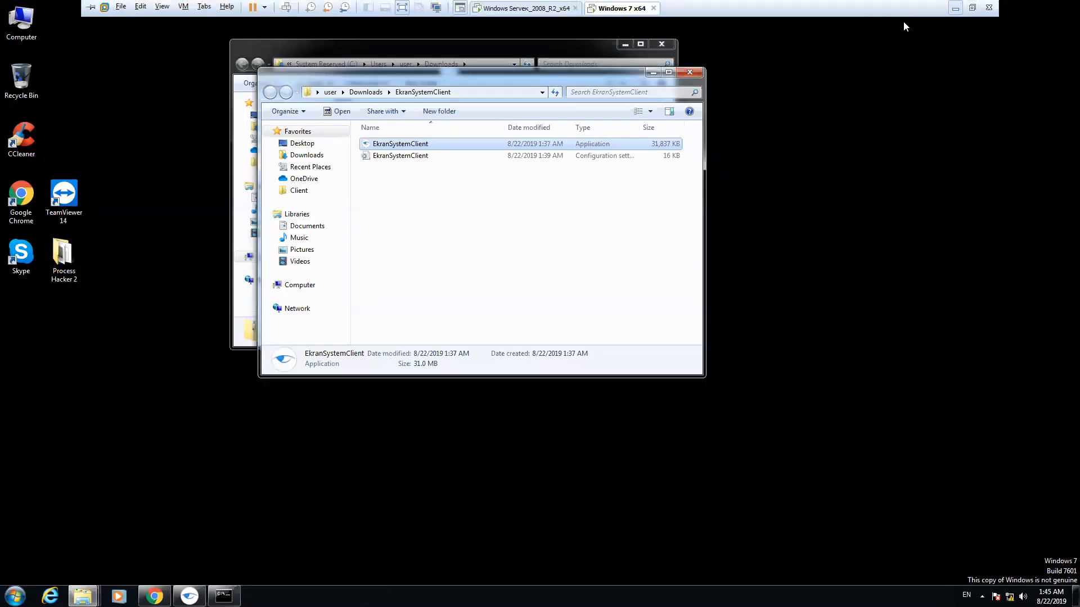